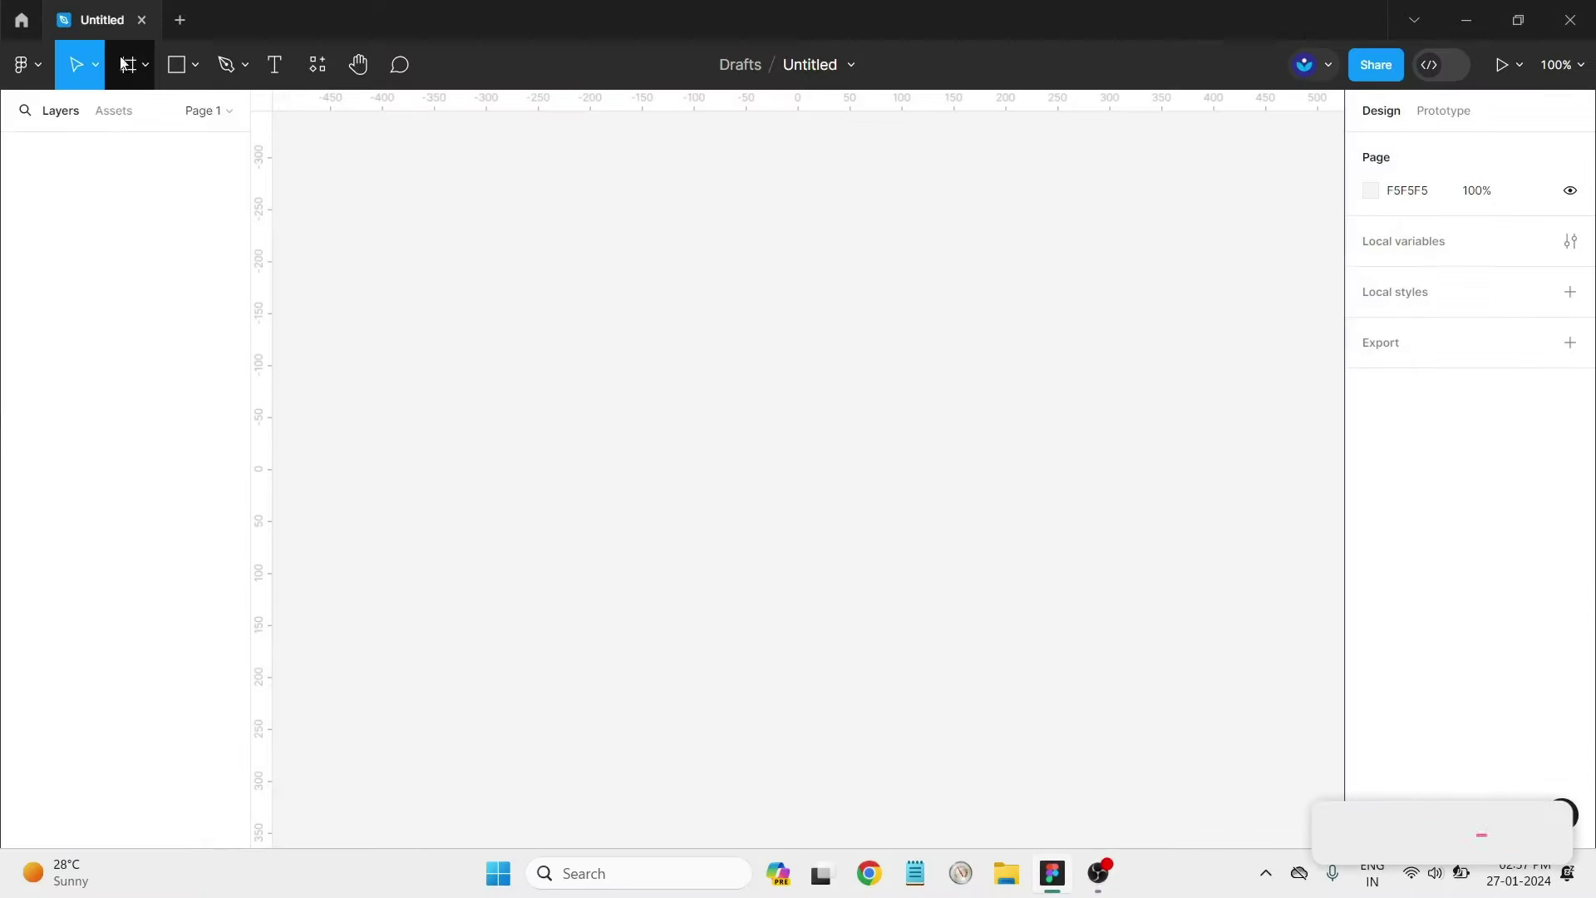
Create a 360×640 Android Small frame from the Phone frame presets.
click(146, 67)
click(166, 125)
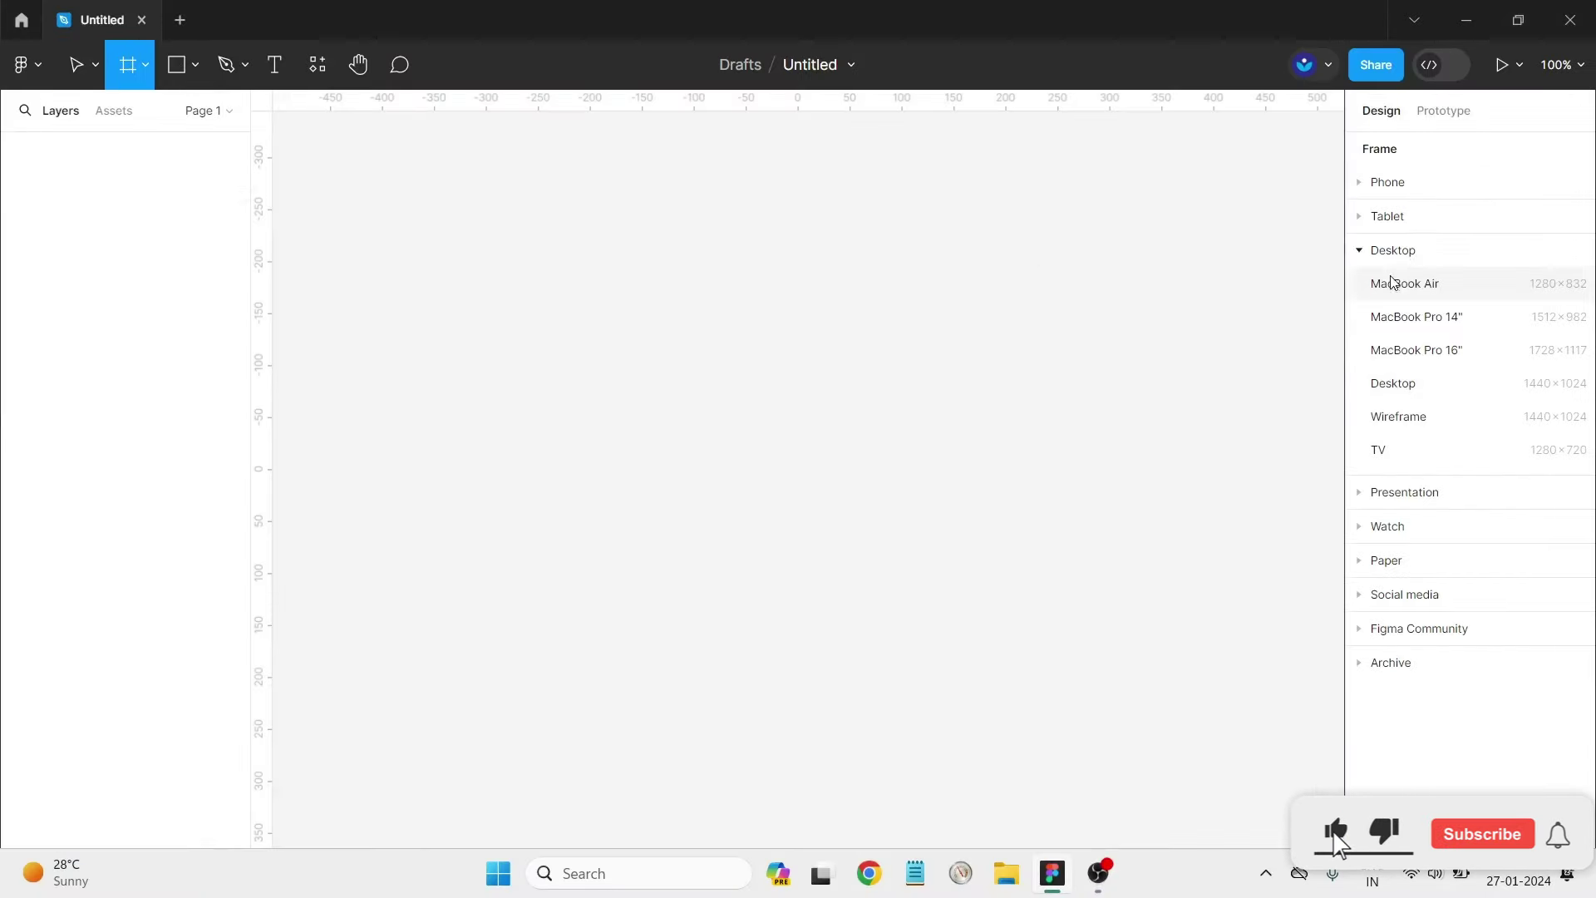
click(1397, 251)
click(1403, 183)
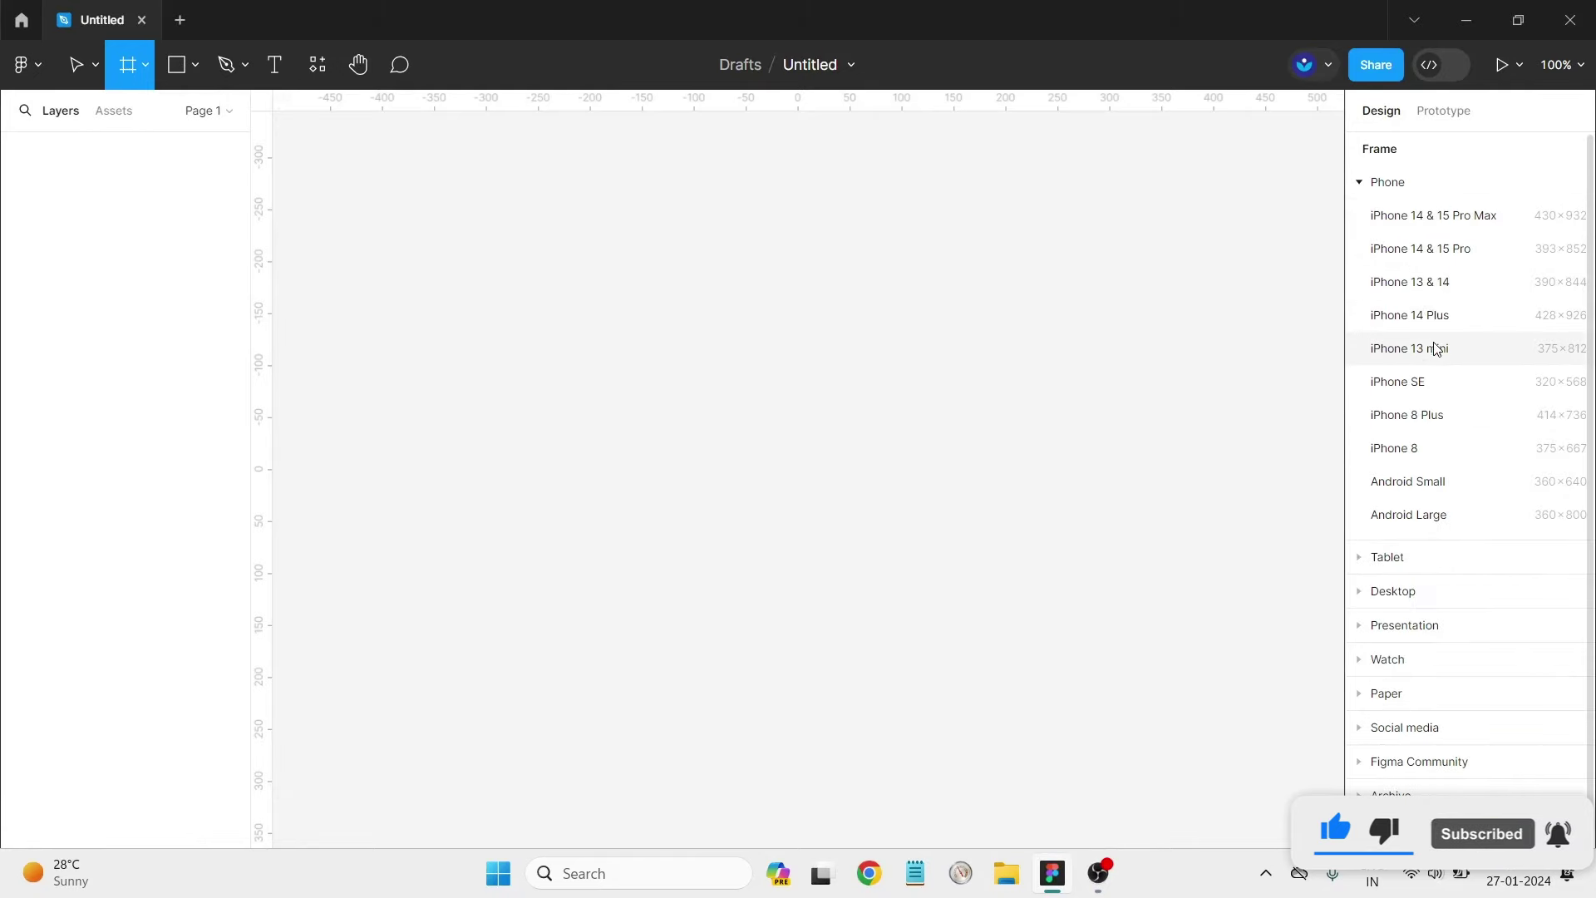
click(1443, 482)
text(20)
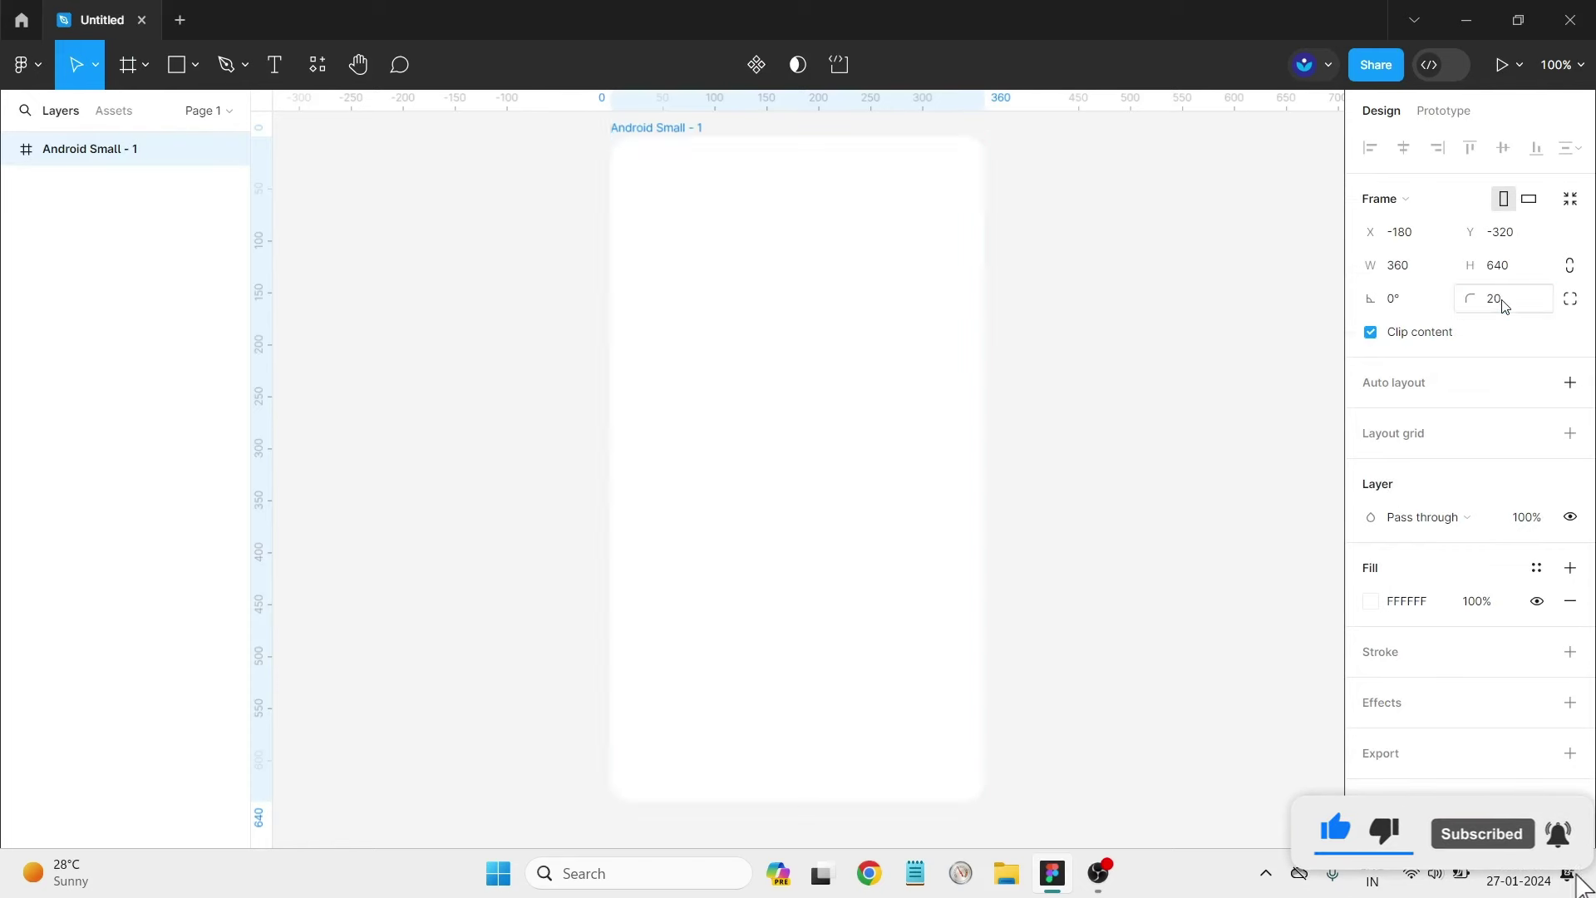
click(1161, 345)
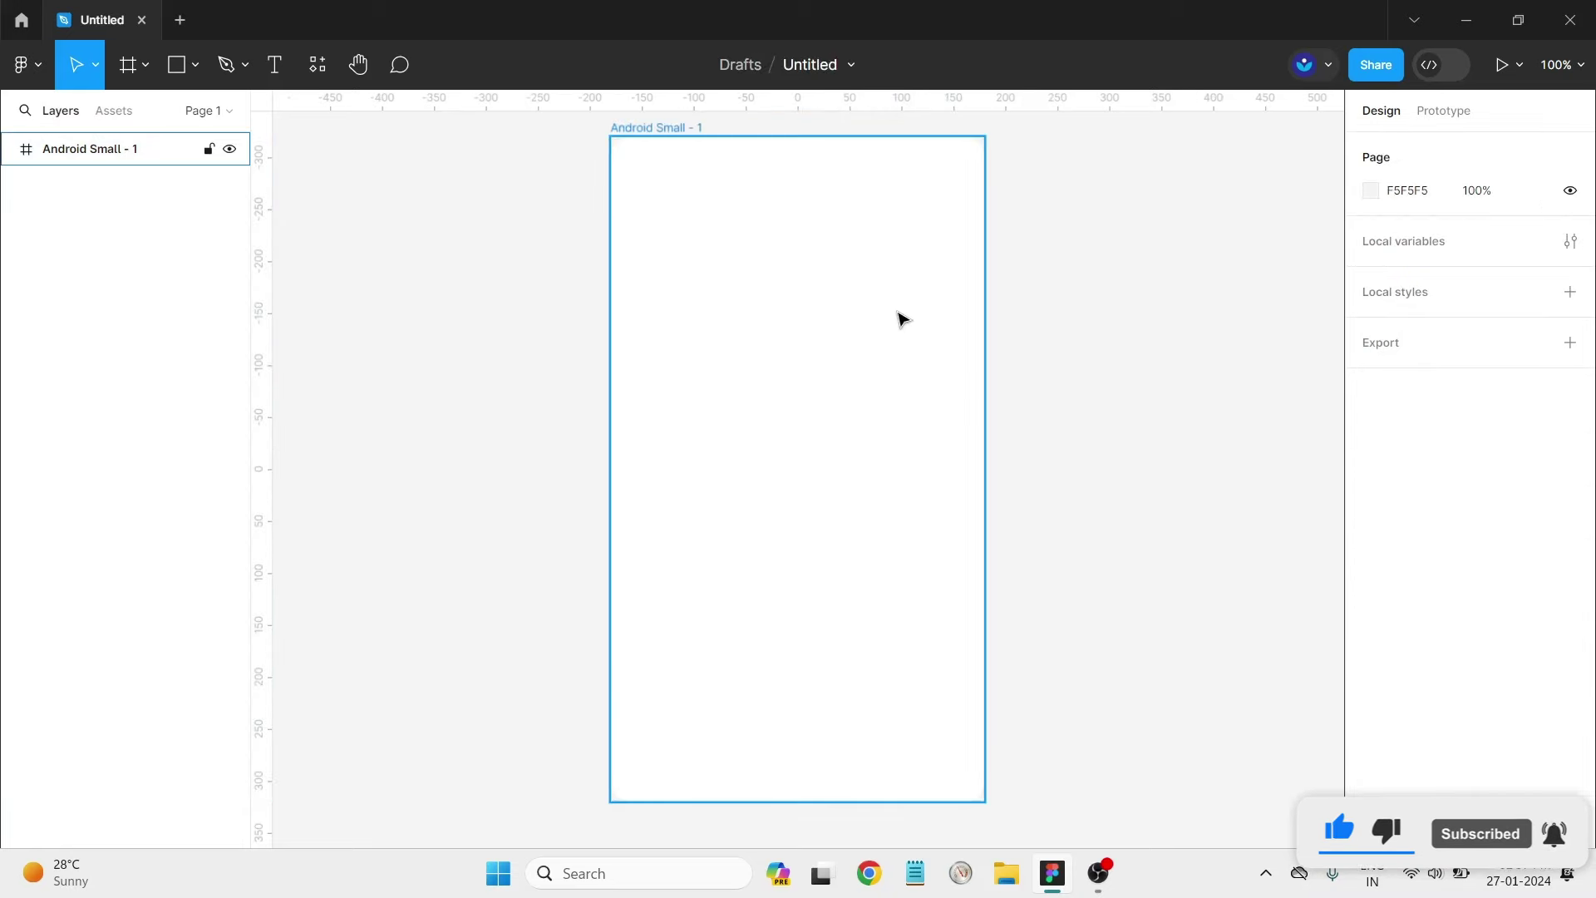
Draw a grey rectangle beside the frame and shrink it into a 208×73 bar.
click(840, 316)
click(1054, 421)
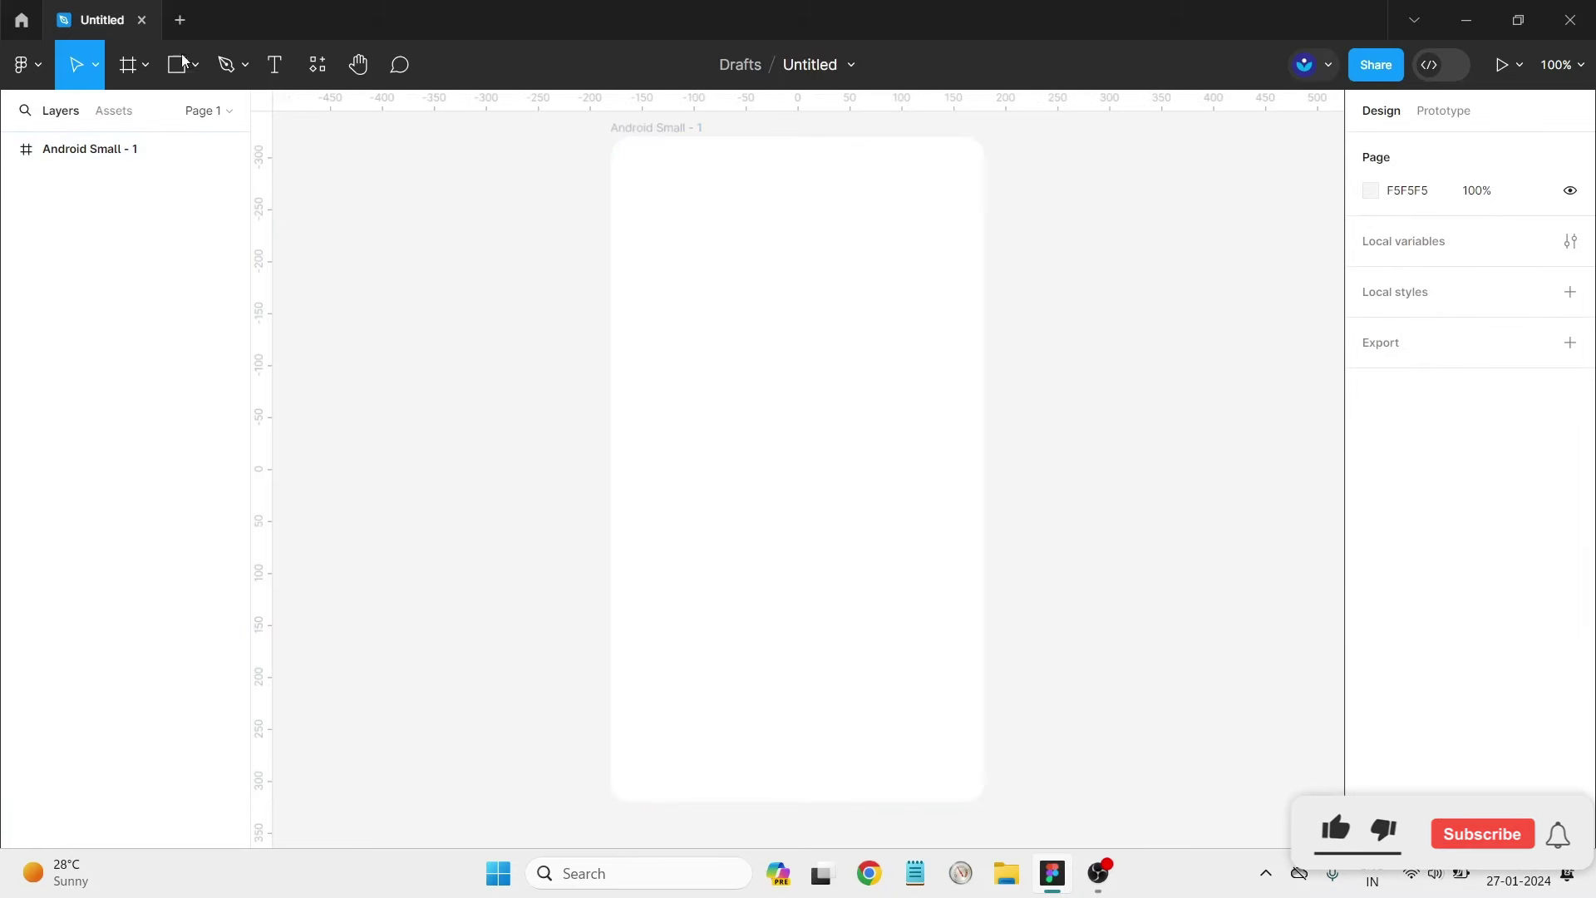
click(195, 64)
click(196, 118)
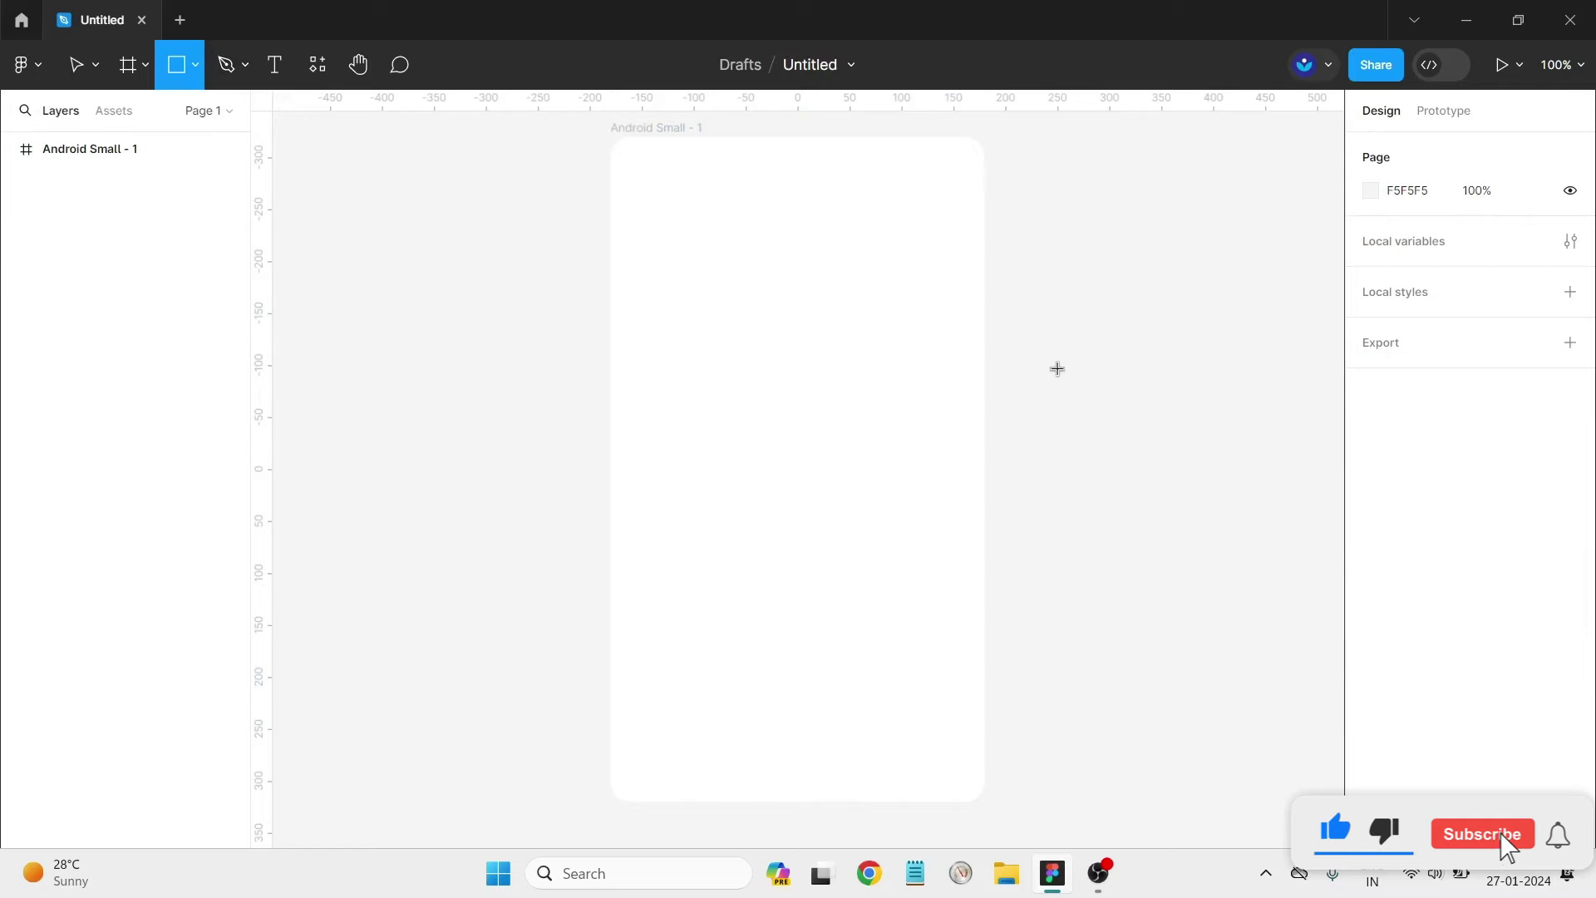
mouse_move(1034, 332)
mouse_down()
mouse_move(1219, 451)
mouse_move(1250, 429)
mouse_up()
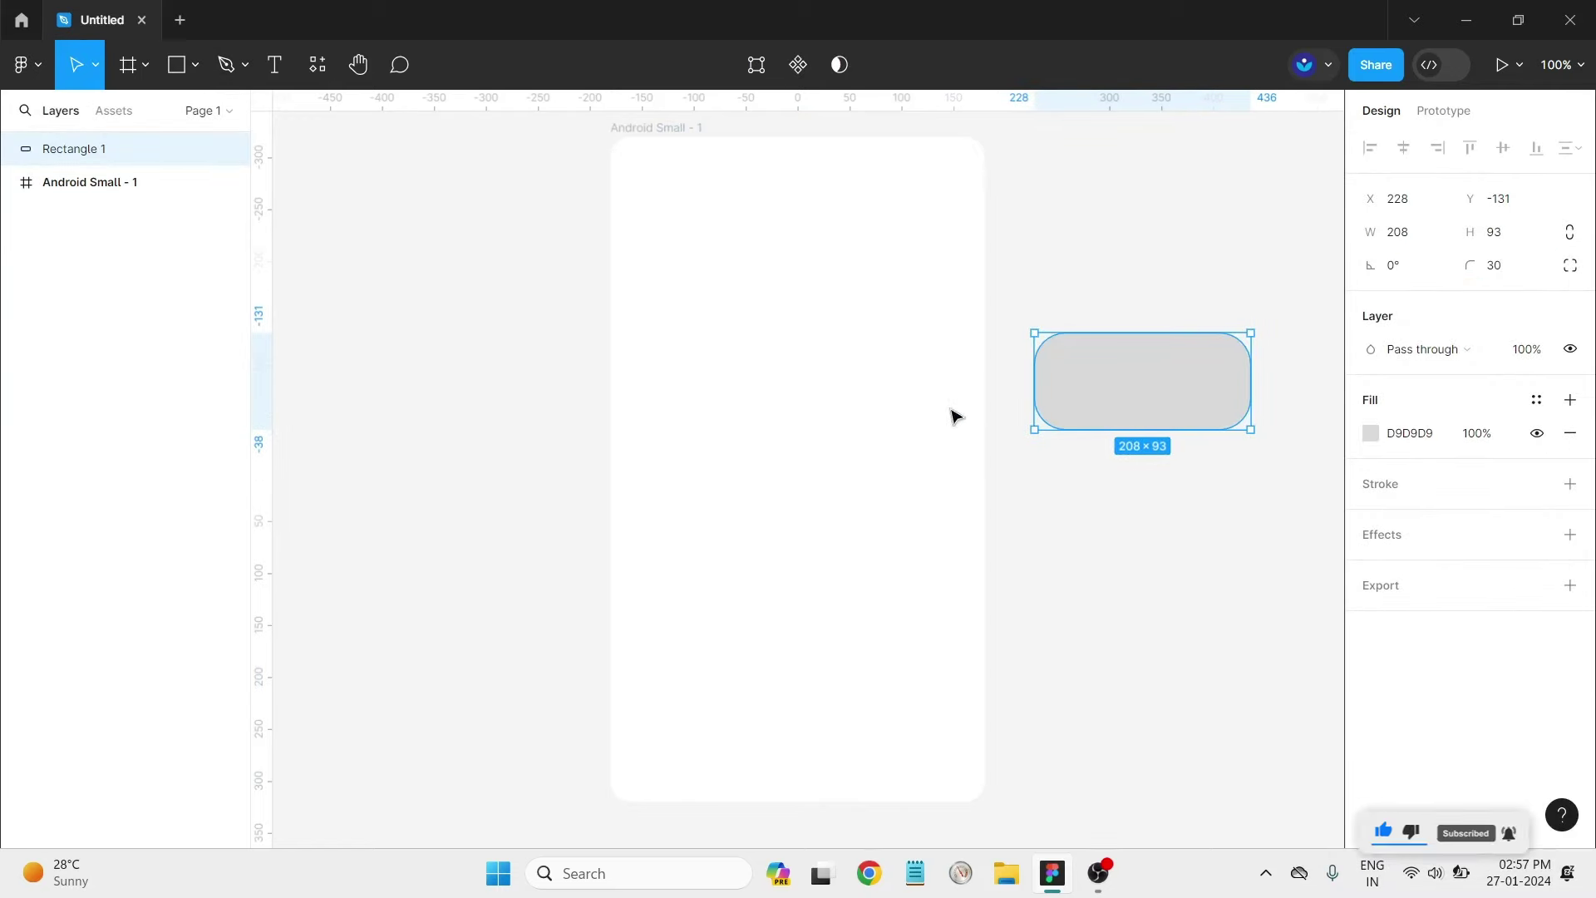
mouse_move(1159, 333)
mouse_down()
mouse_move(1160, 350)
mouse_move(1012, 214)
mouse_move(1069, 152)
mouse_up()
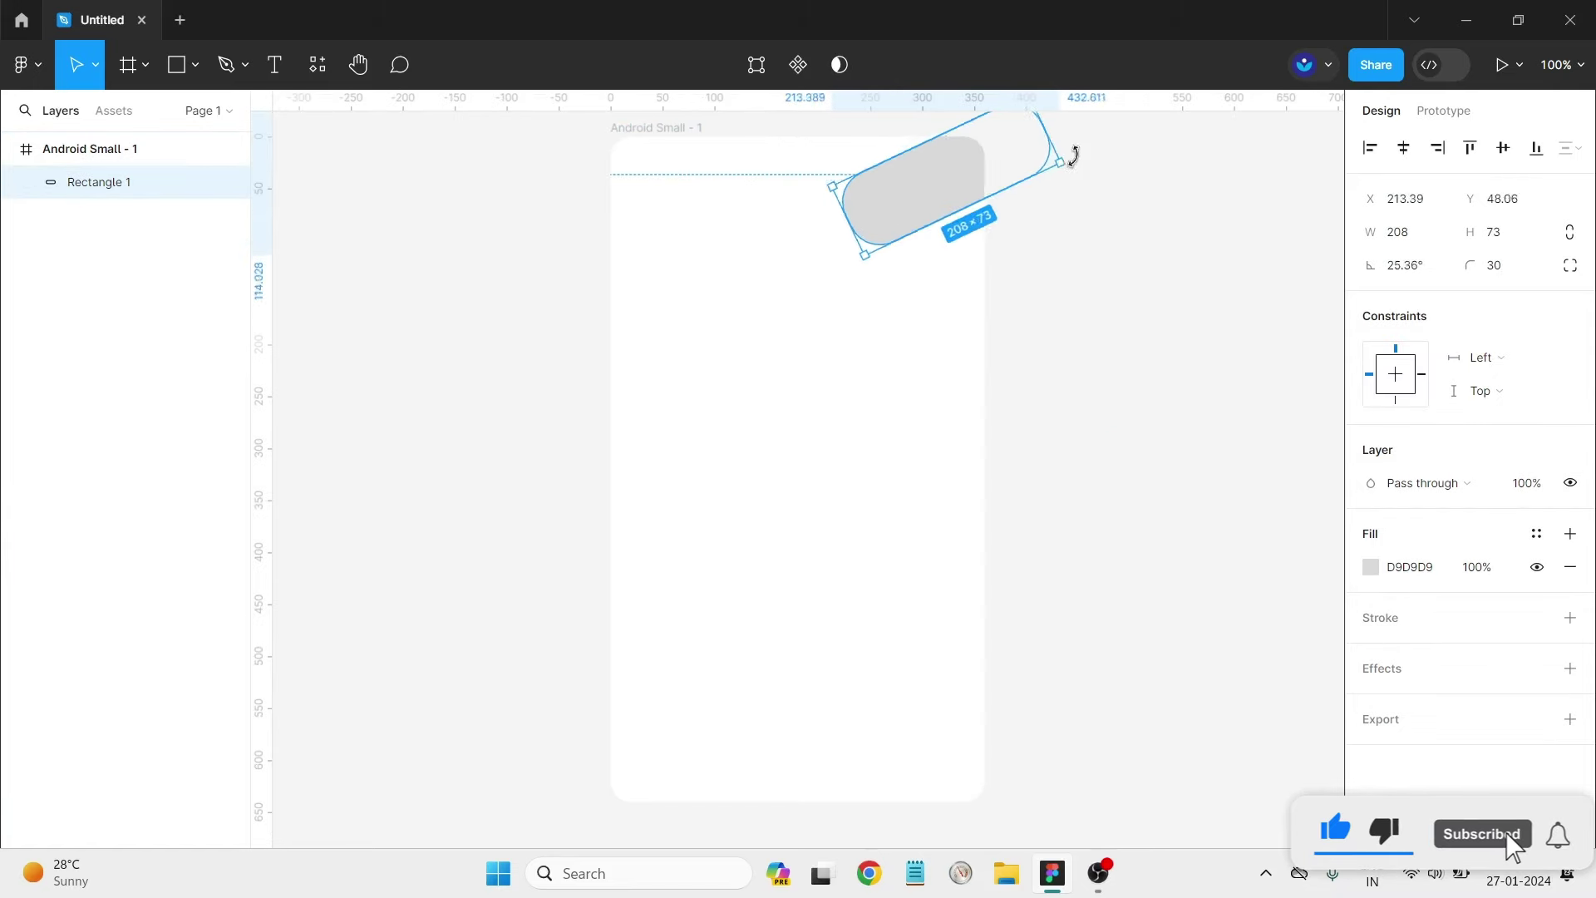
Duplicate the rotated corner bar, stack the copy beneath, and overlap the two bars.
click(941, 204)
drag(931, 216, 912, 170)
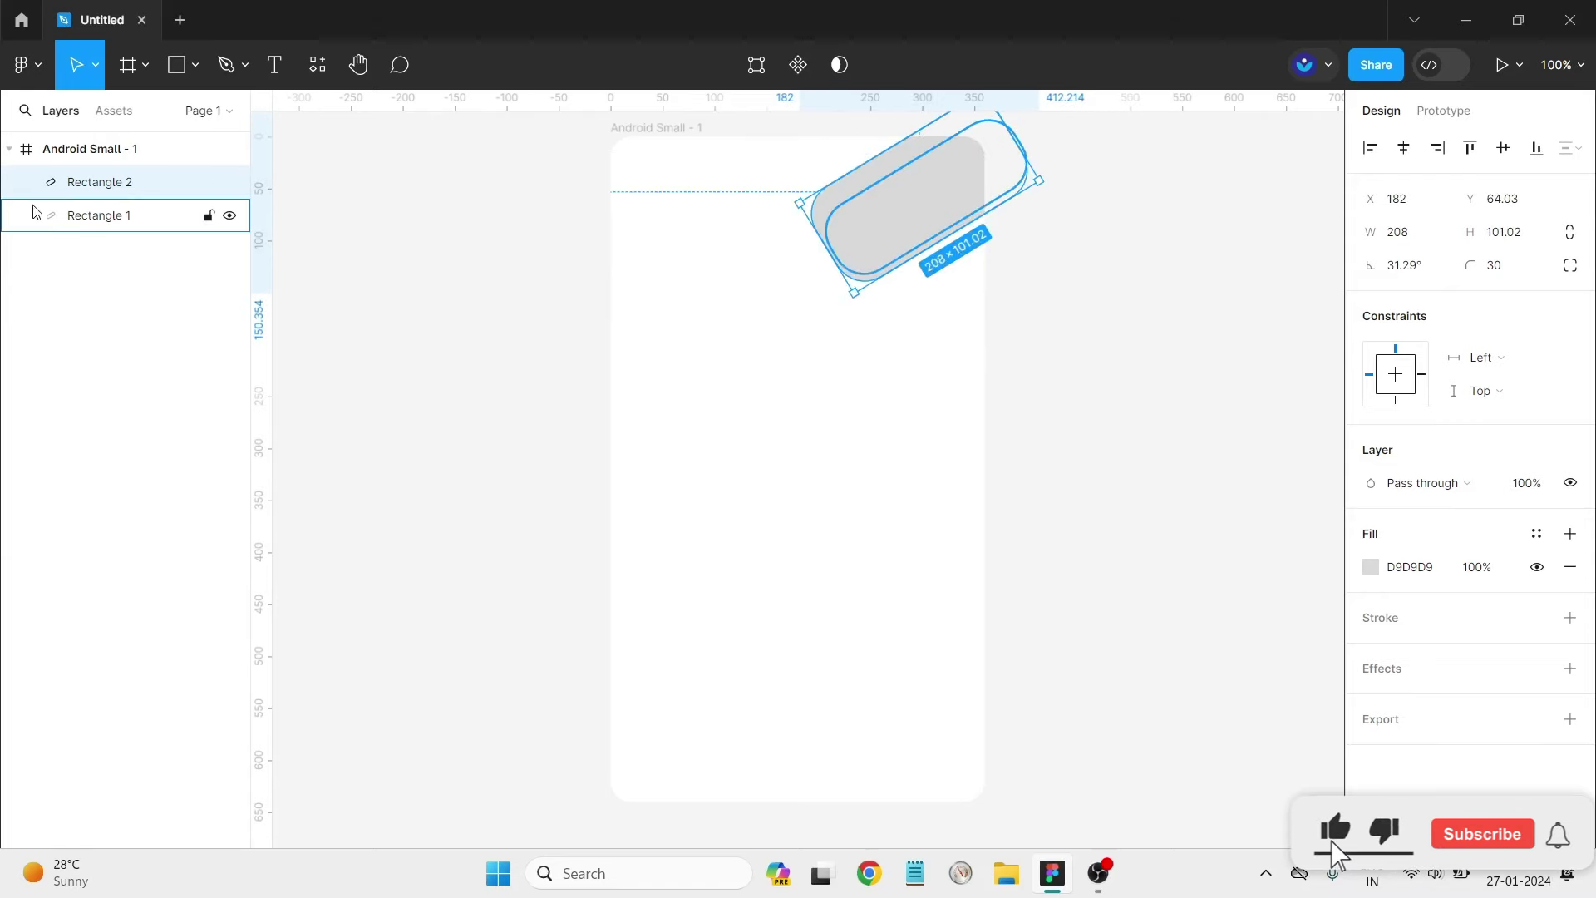
drag(98, 240, 98, 241)
click(427, 250)
click(919, 217)
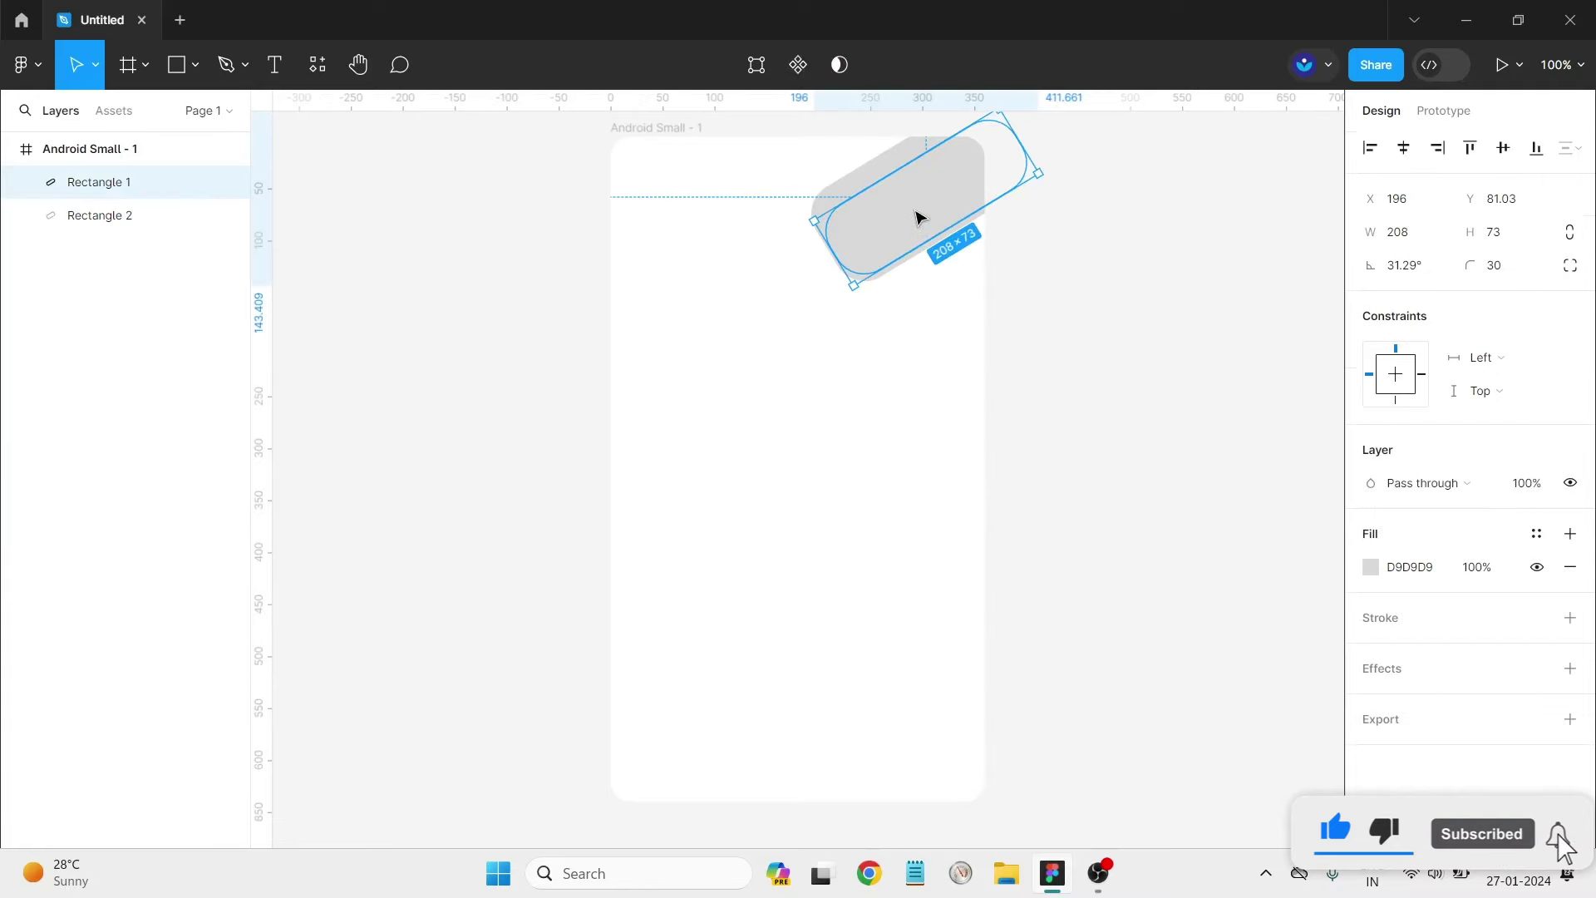
drag(919, 217, 931, 193)
Fill the upper corner bar orange FF9213.
click(1373, 572)
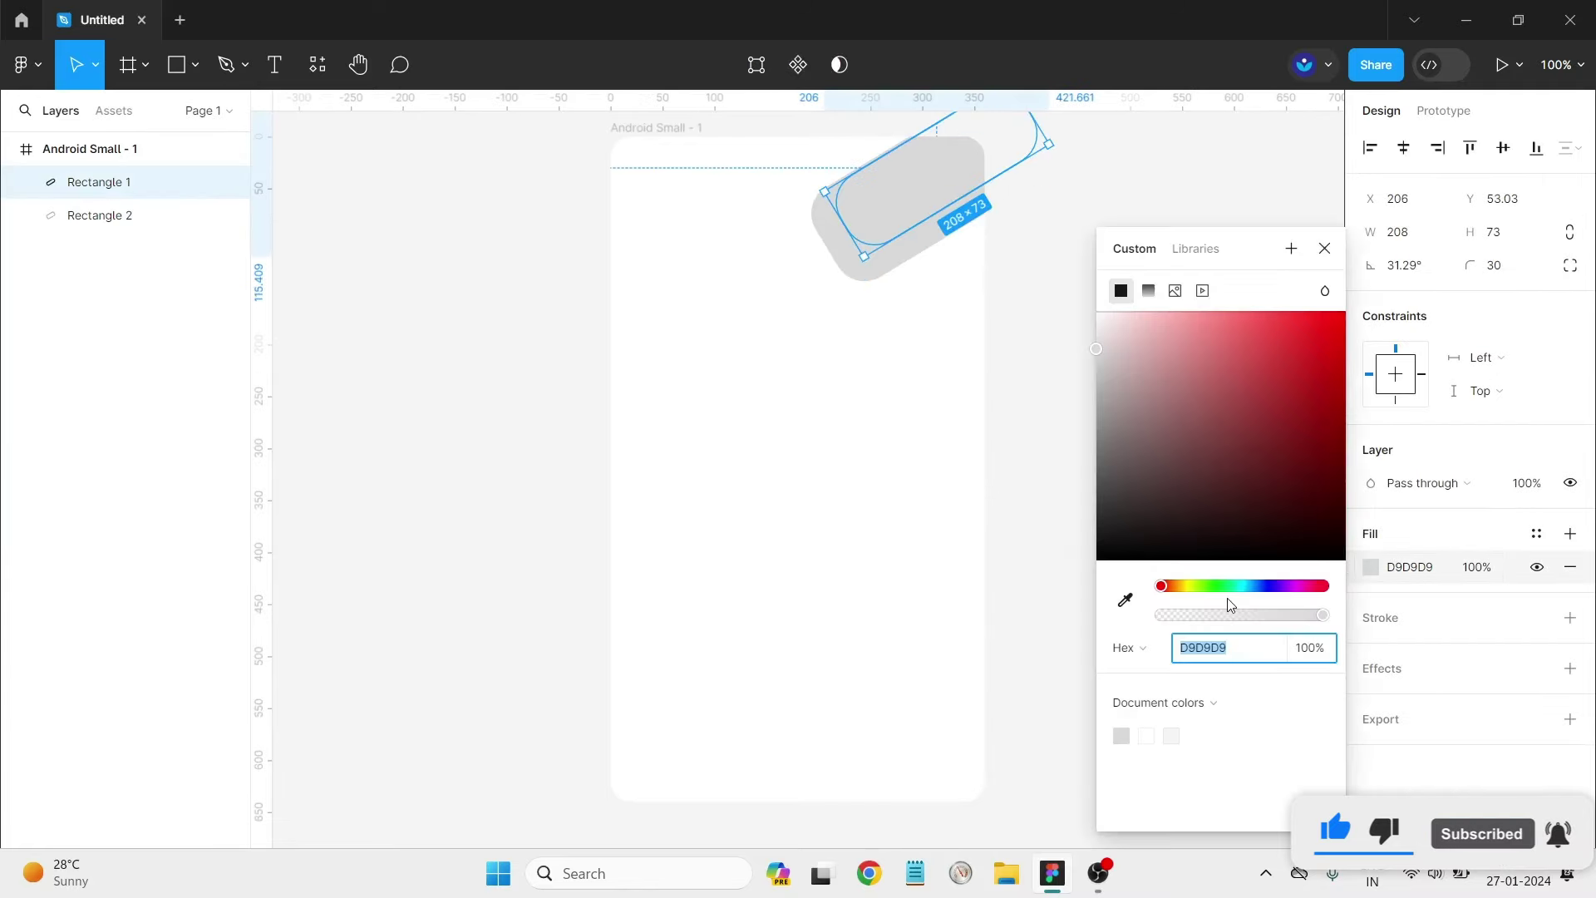
drag(1197, 587, 1175, 587)
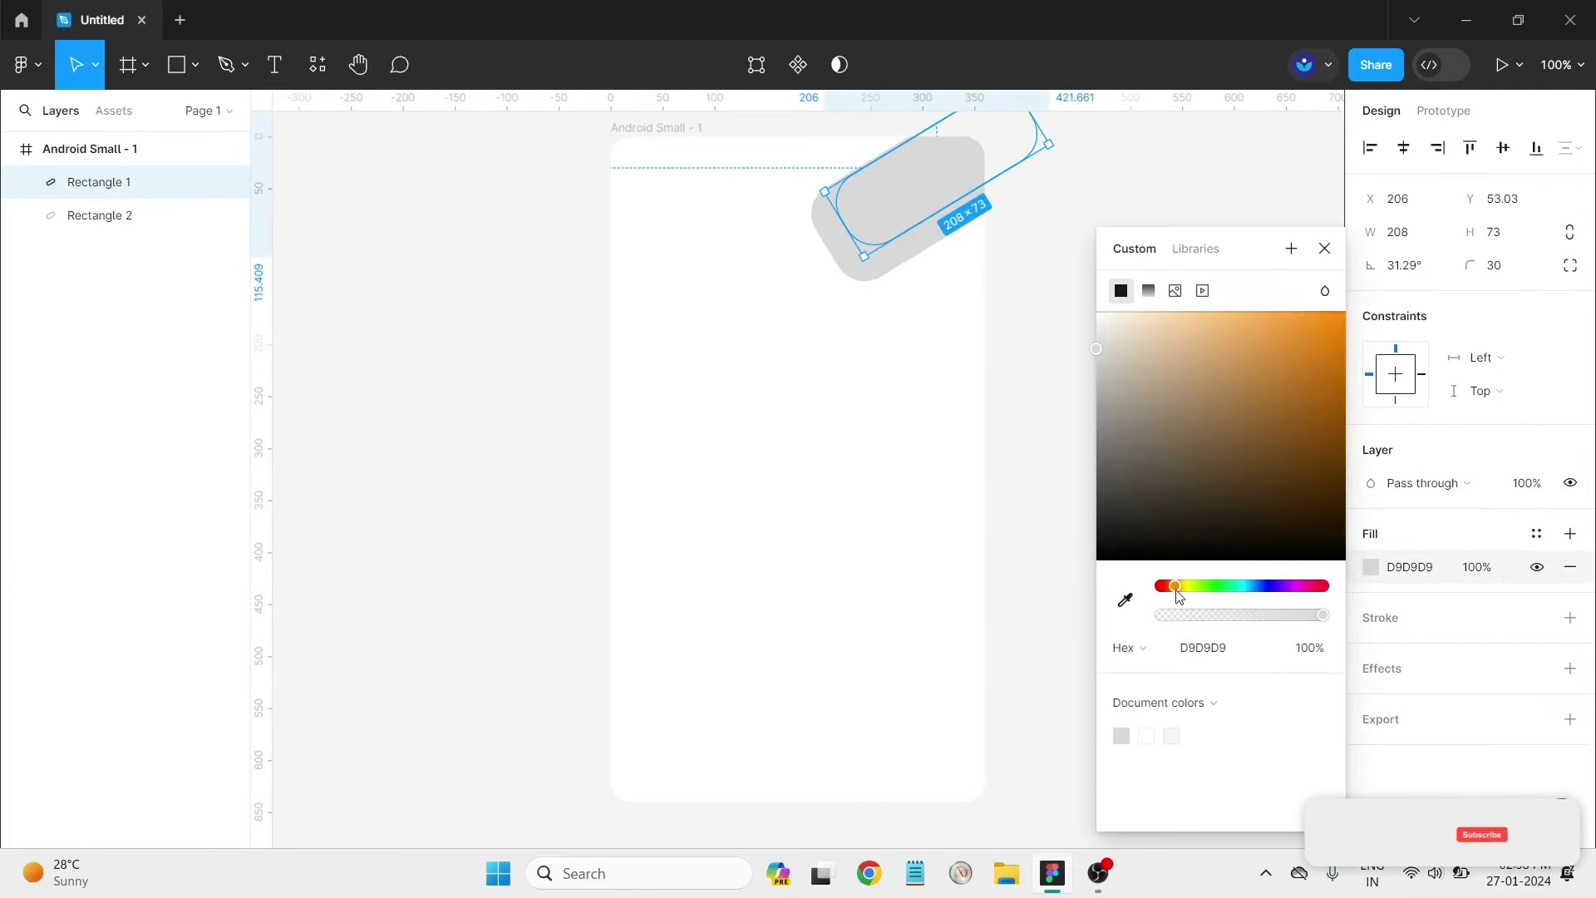
click(1255, 333)
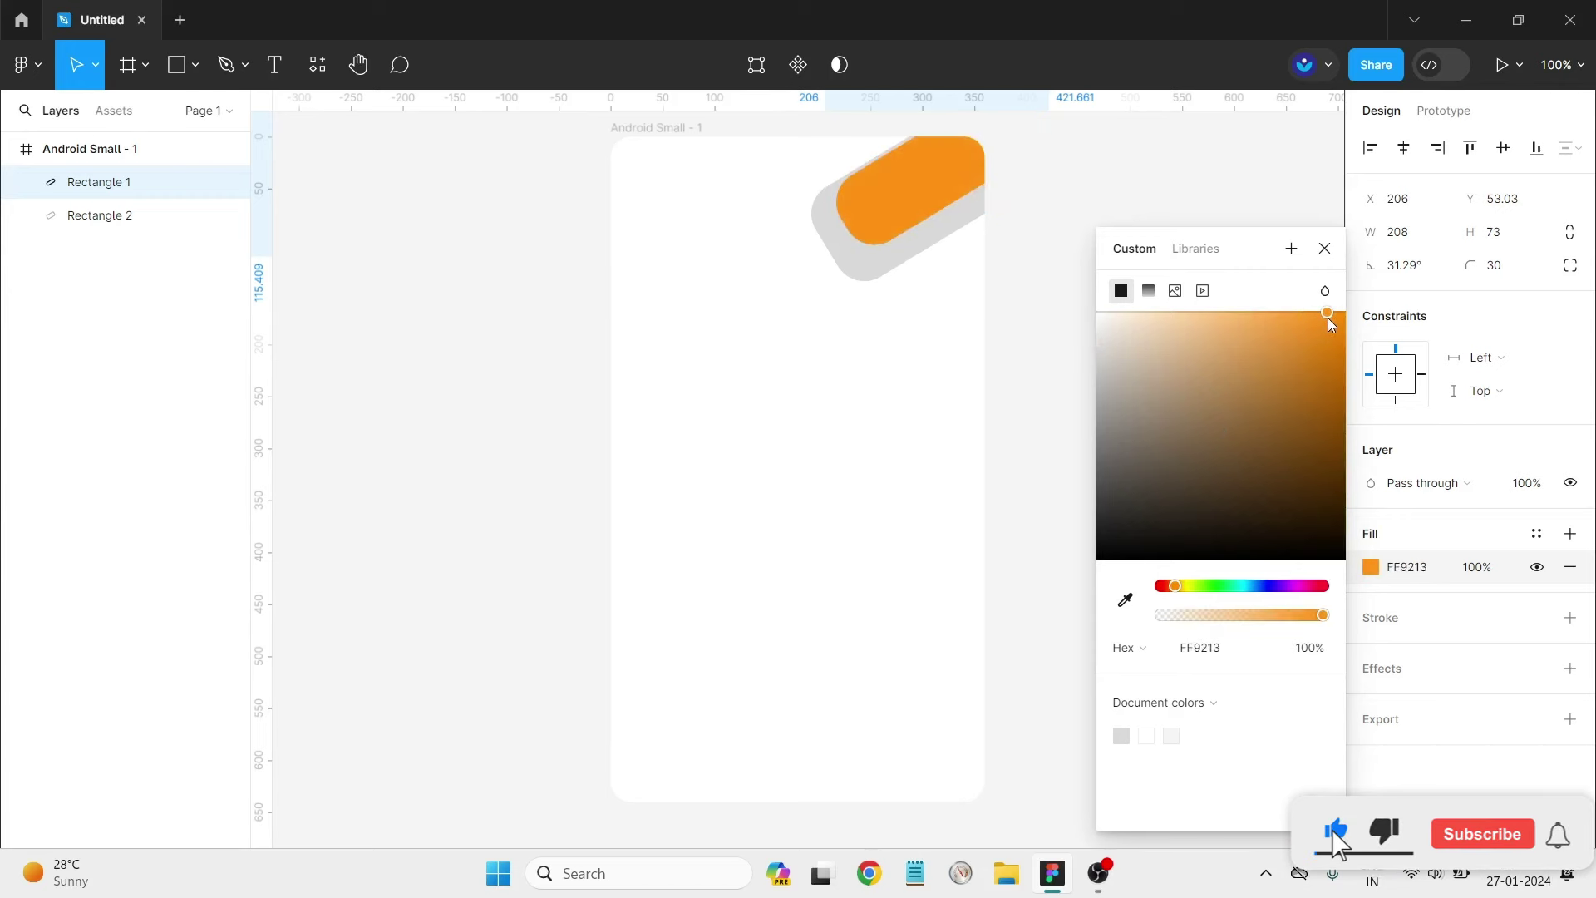
Fill the lower bar yellow FFBD13 and nudge the orange bar down-right over it.
click(901, 267)
click(1370, 569)
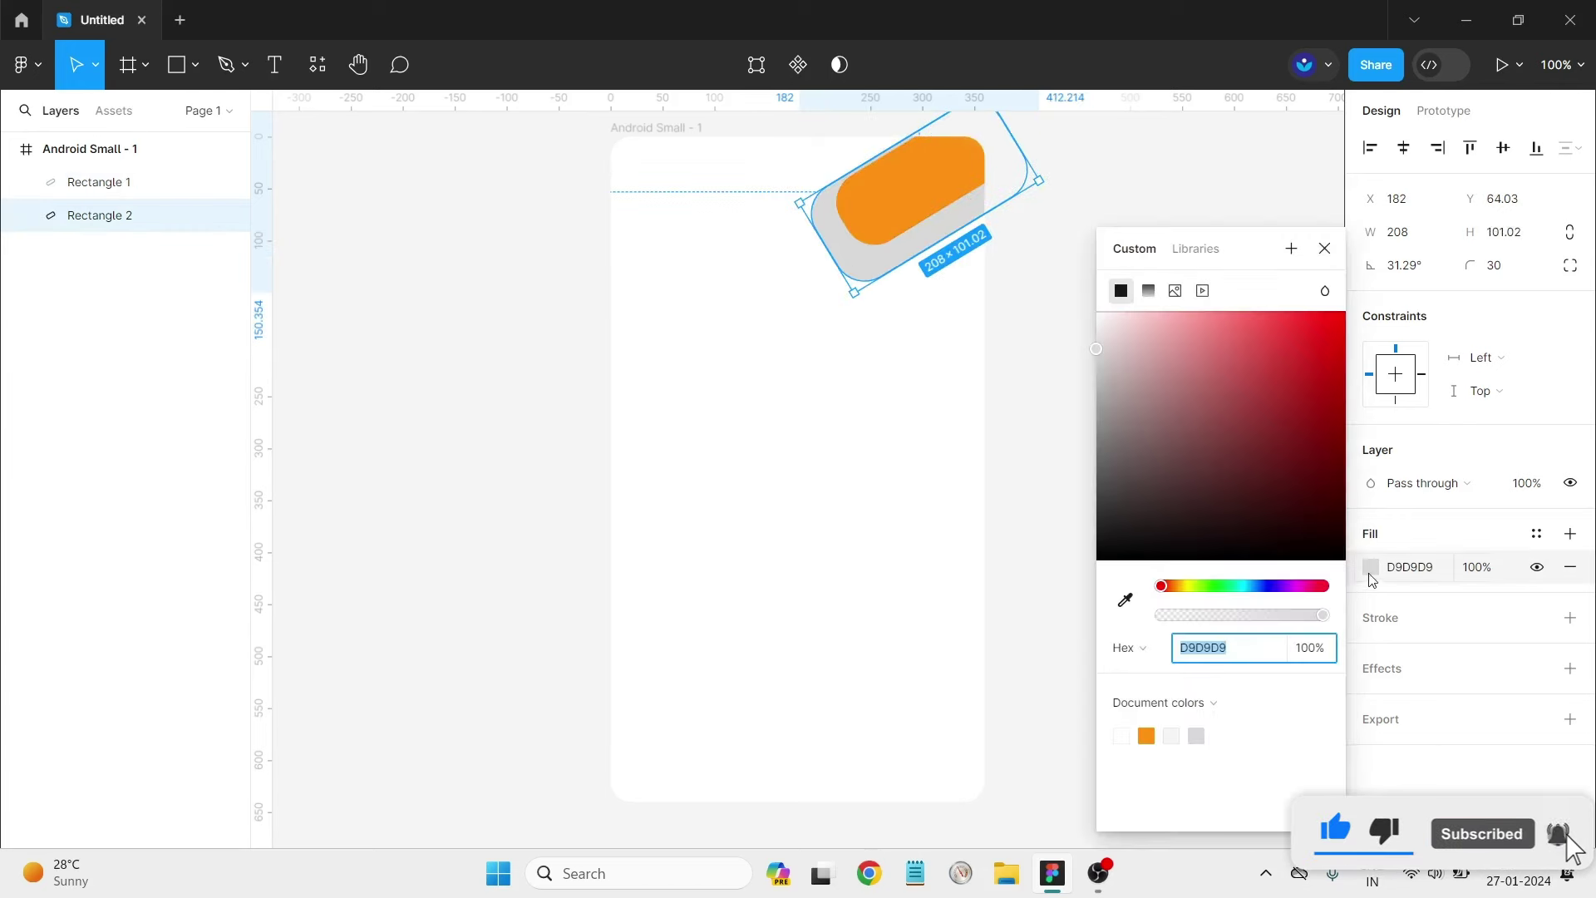
click(1146, 736)
mouse_move(1174, 587)
mouse_down()
mouse_move(1197, 586)
mouse_move(1182, 587)
mouse_up()
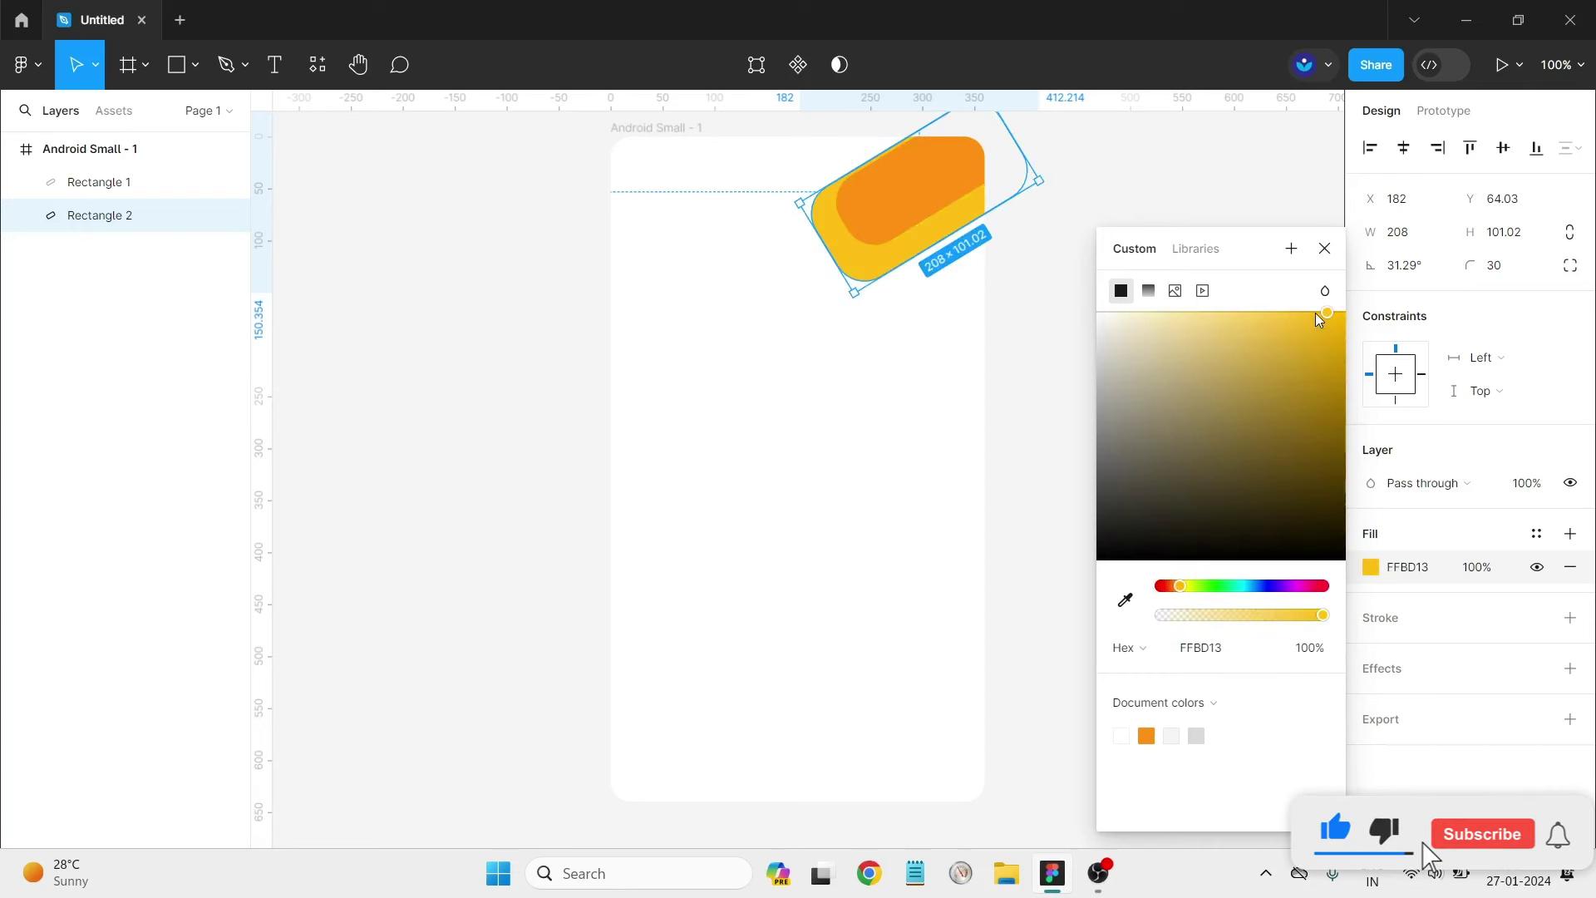
click(939, 175)
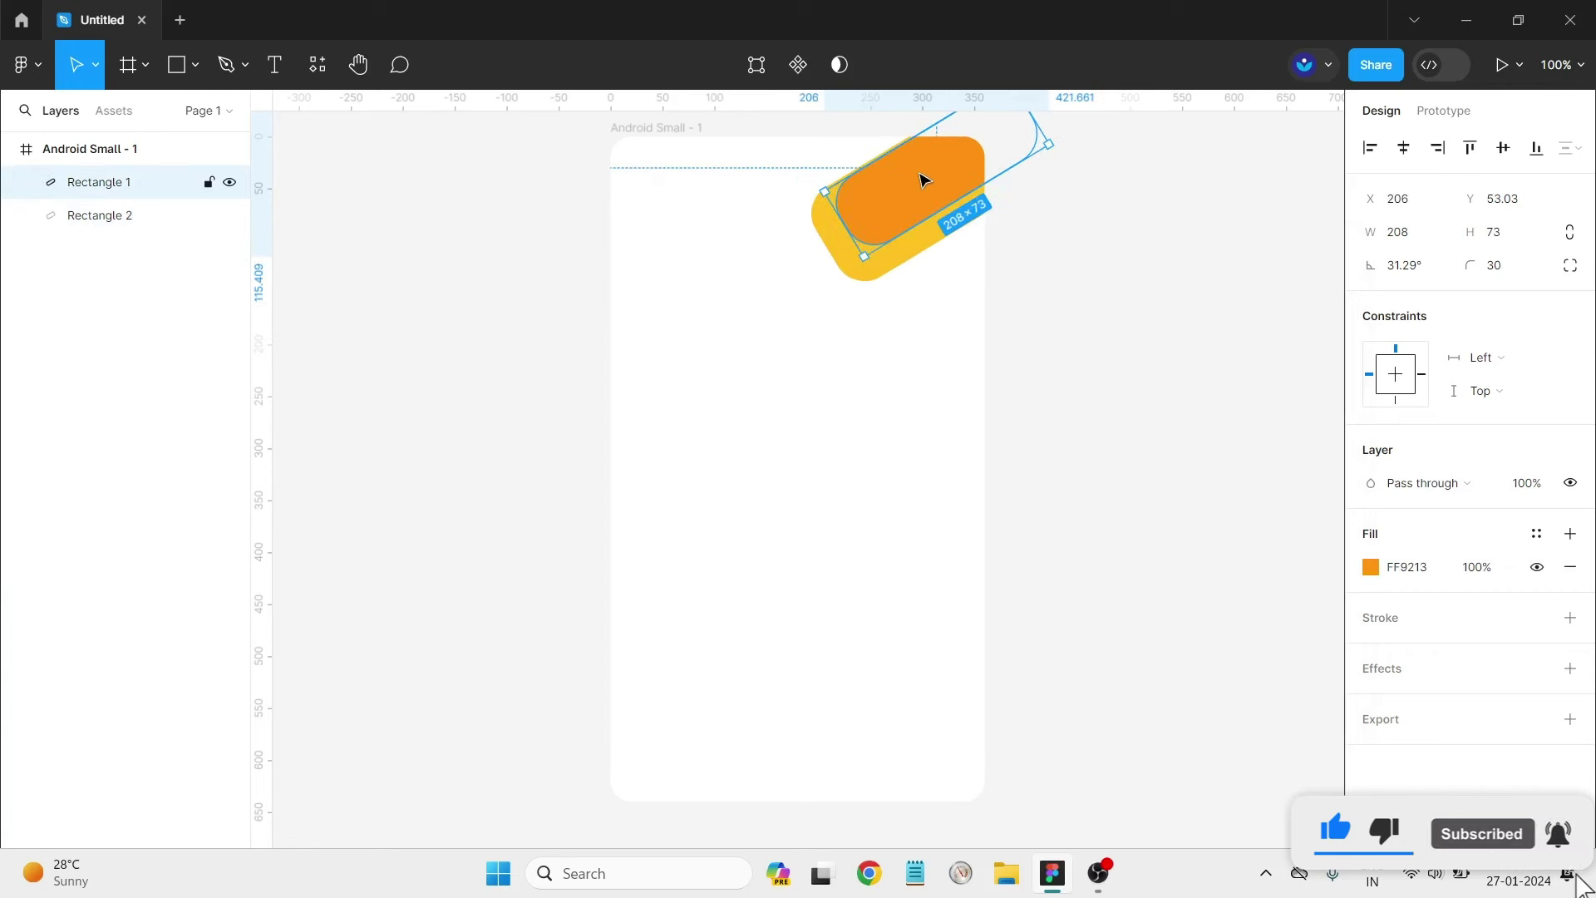
drag(923, 179, 934, 187)
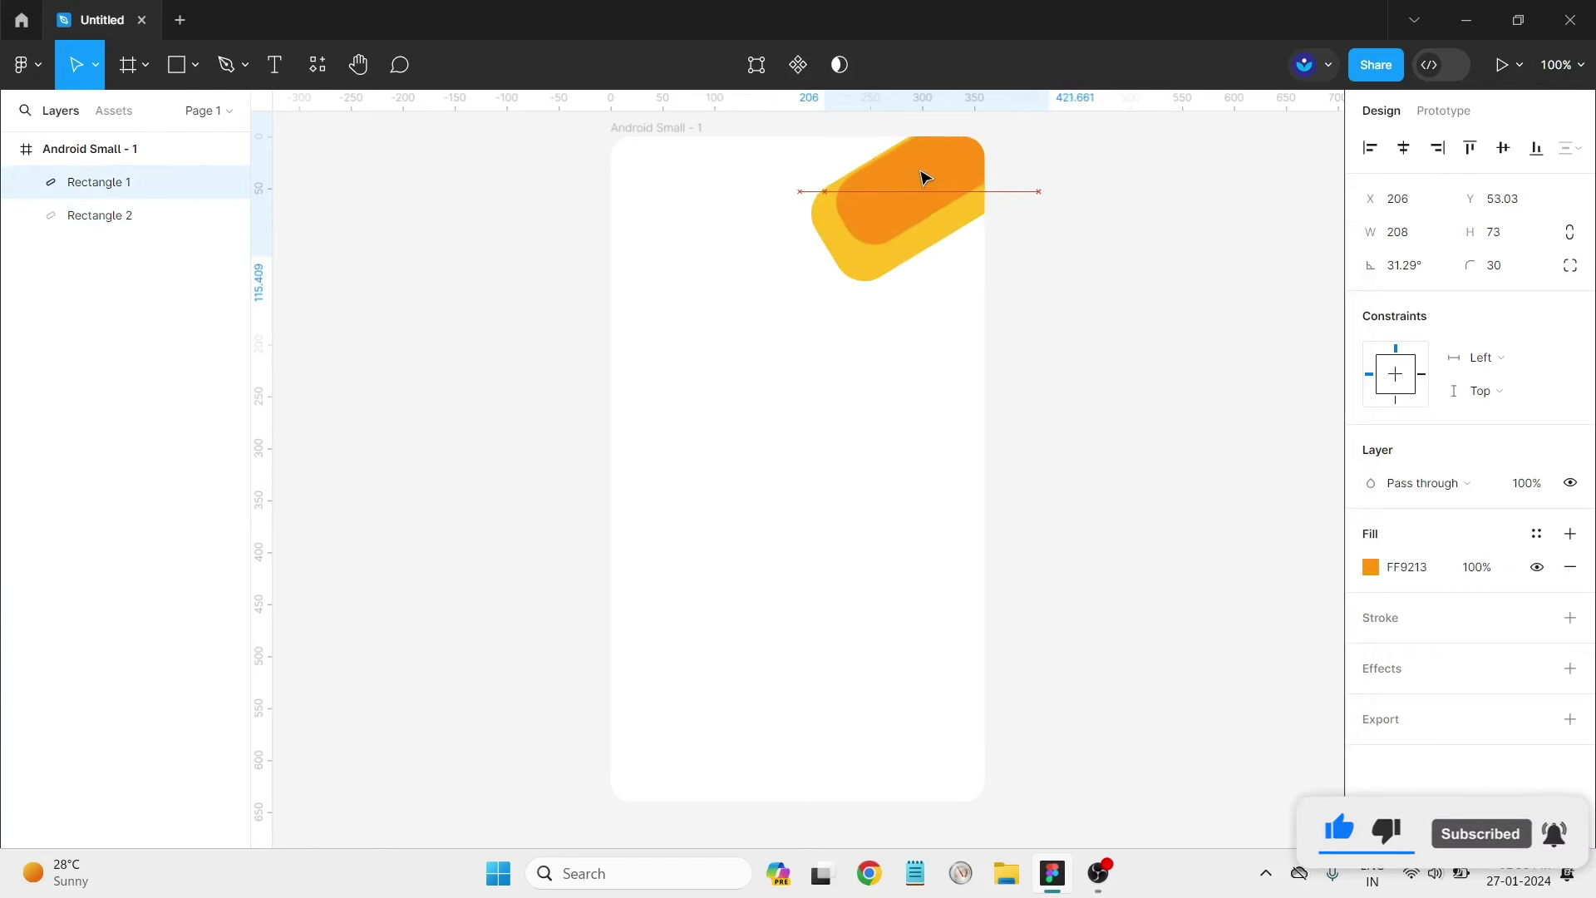
click(1101, 263)
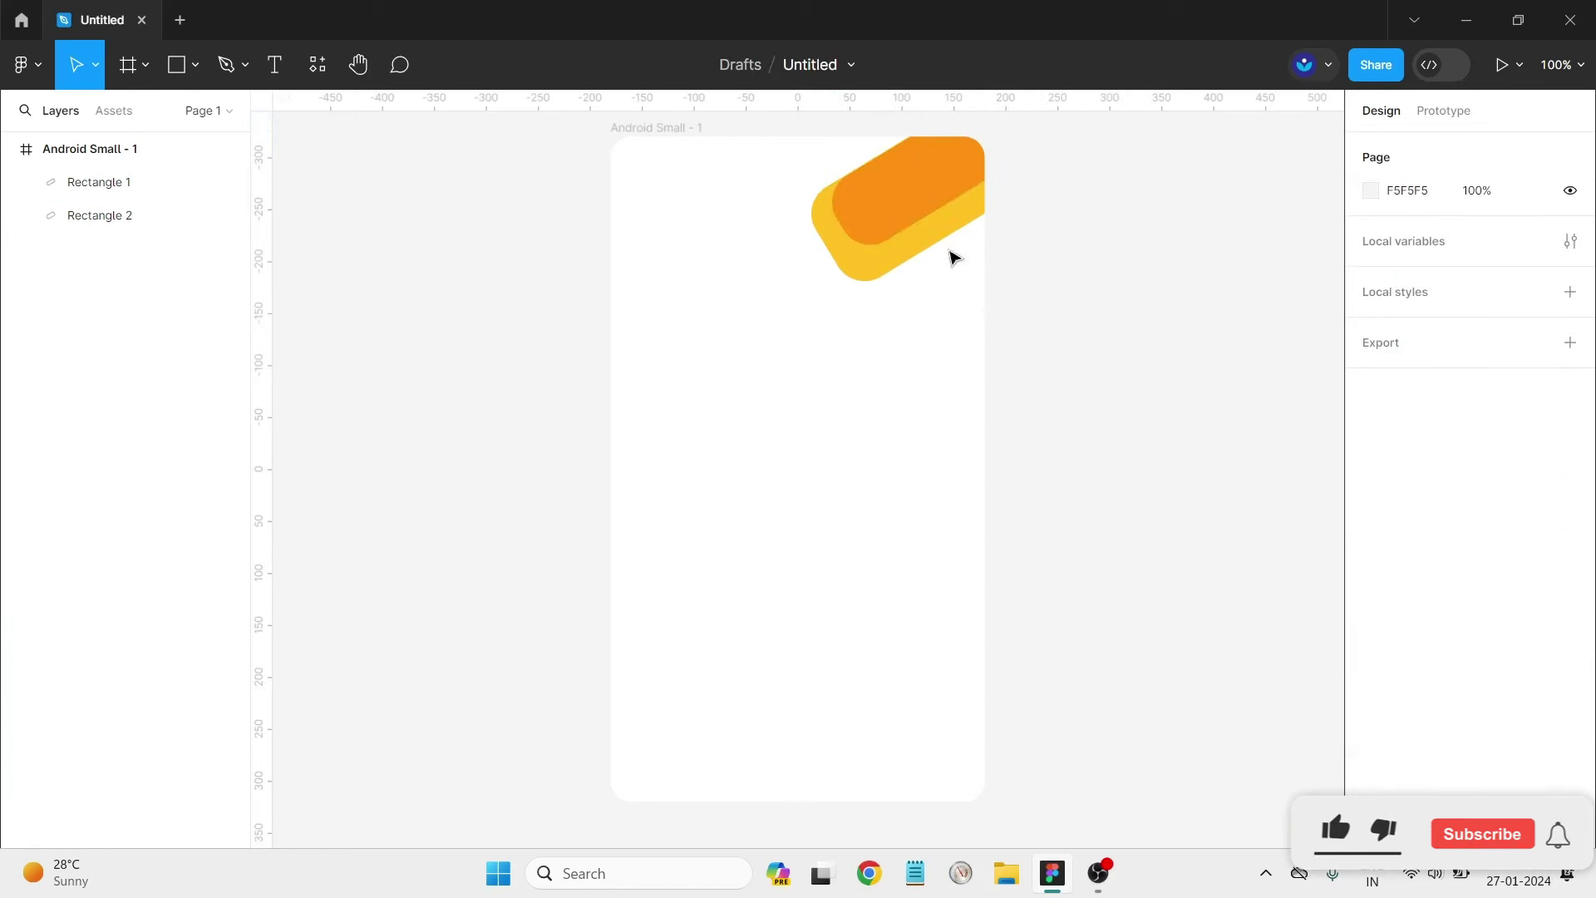
Shift the orange bar slightly right and down across the yellow bar.
scroll(887, 275, up, 3)
click(864, 286)
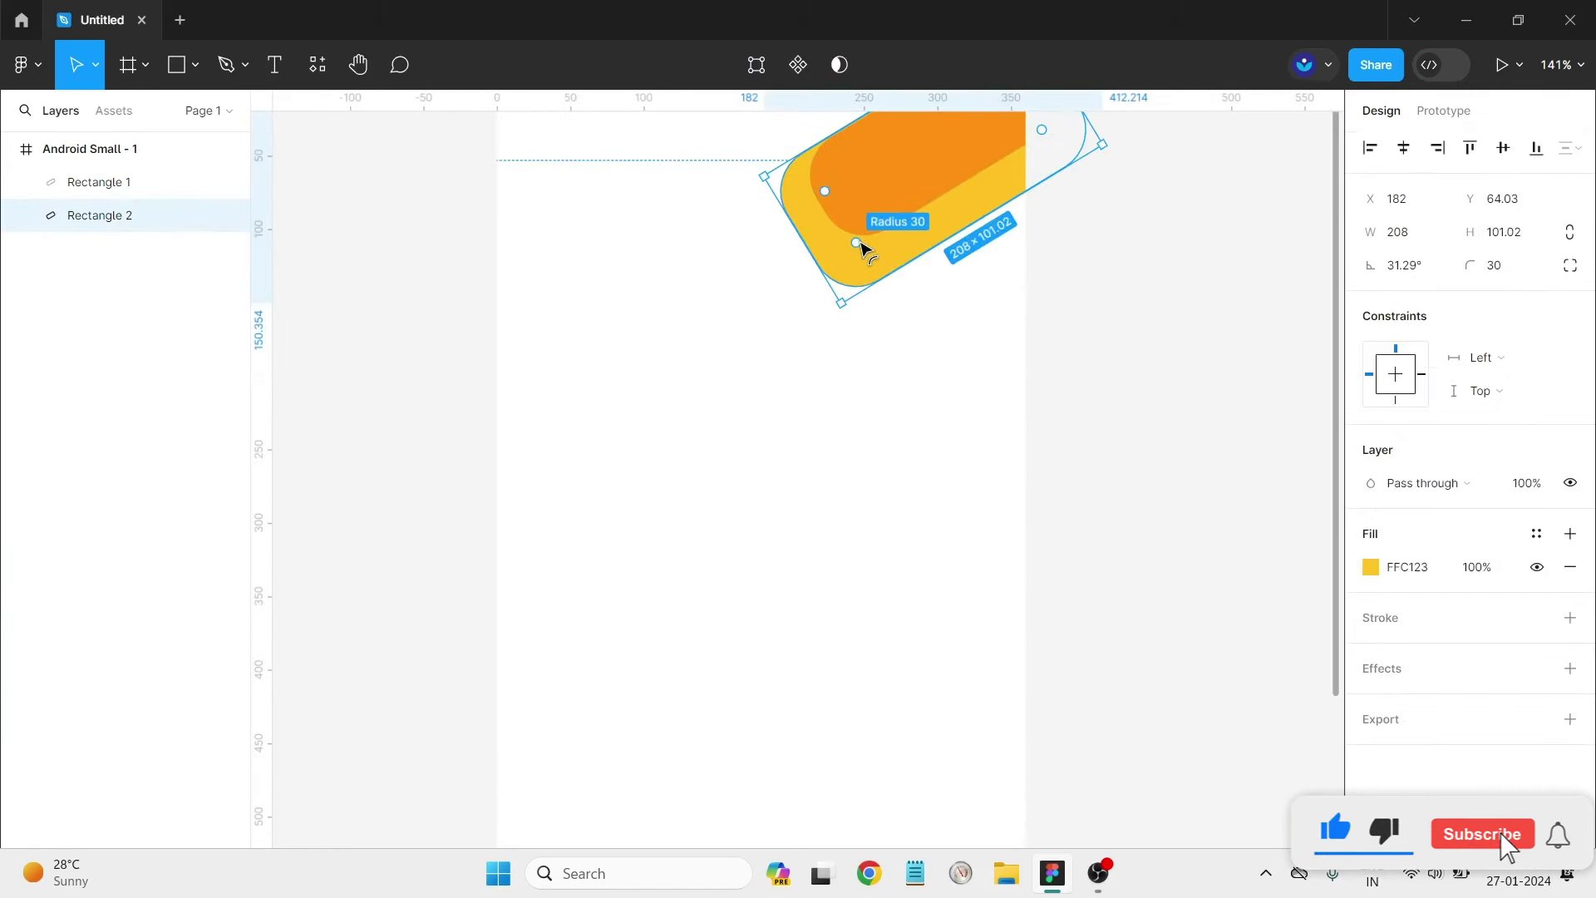
click(988, 299)
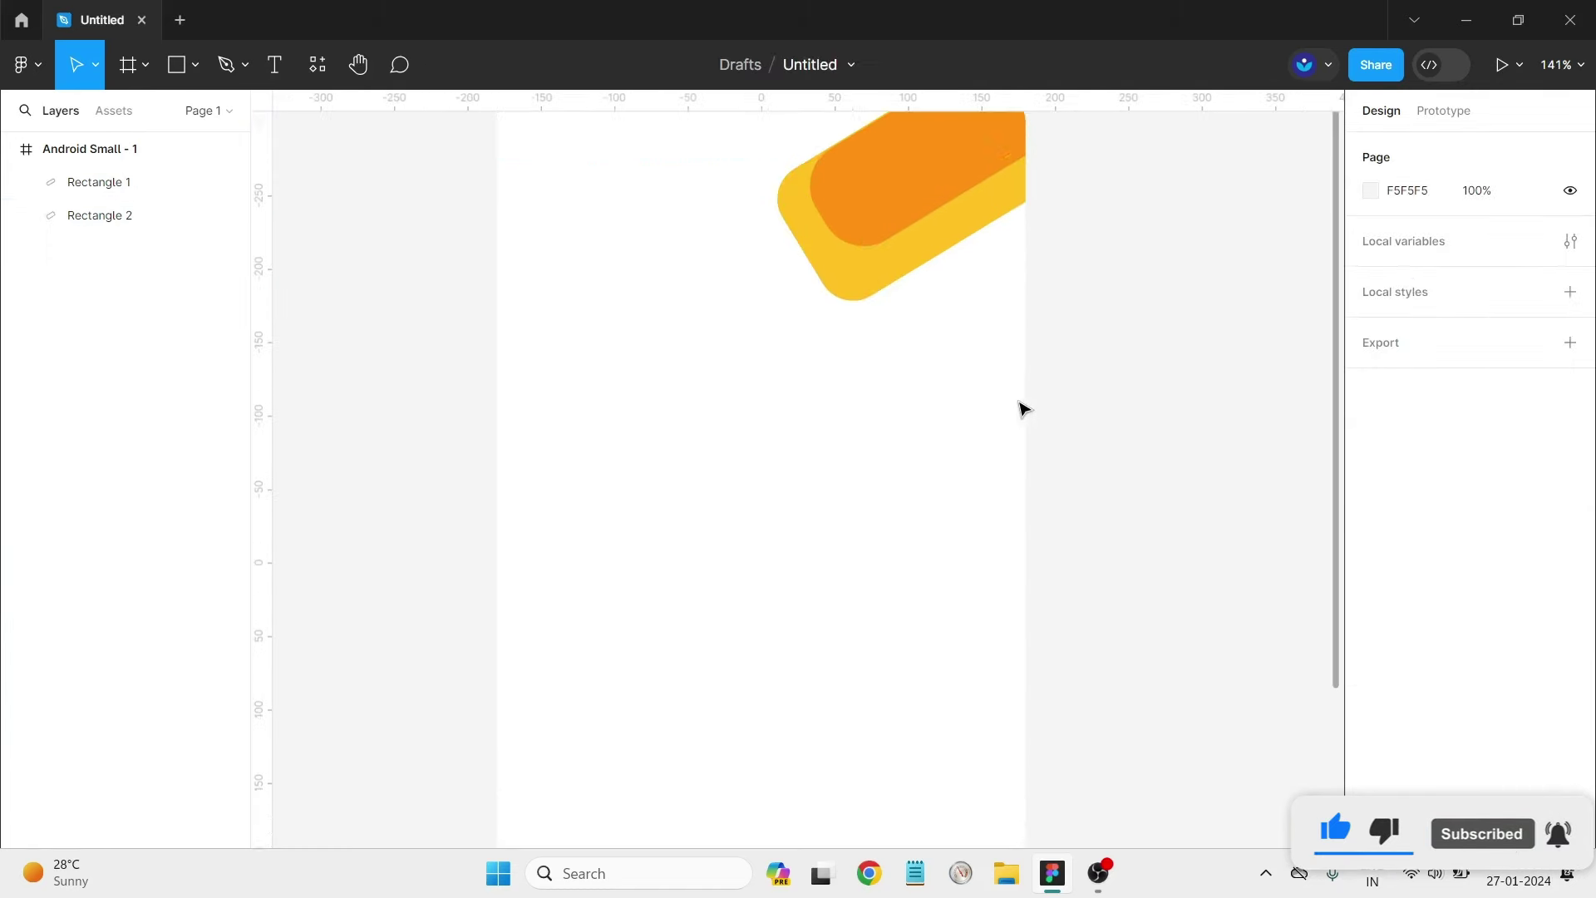
scroll(938, 339, up, 2)
click(895, 263)
drag(895, 263, 898, 269)
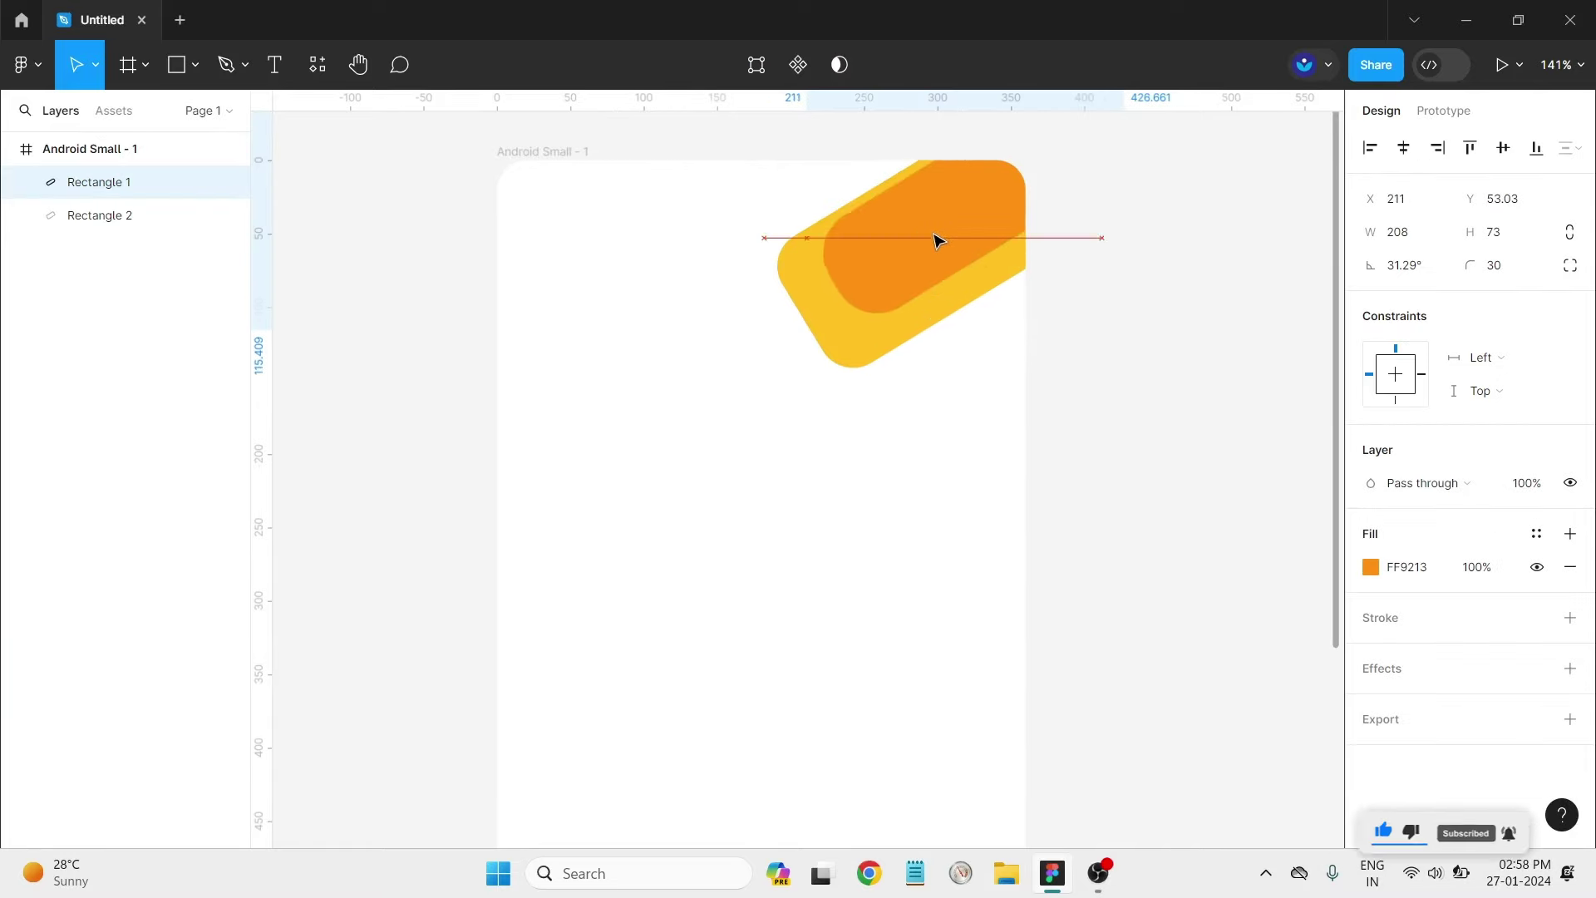
scroll(897, 268, up, 3)
scroll(890, 257, up, 2)
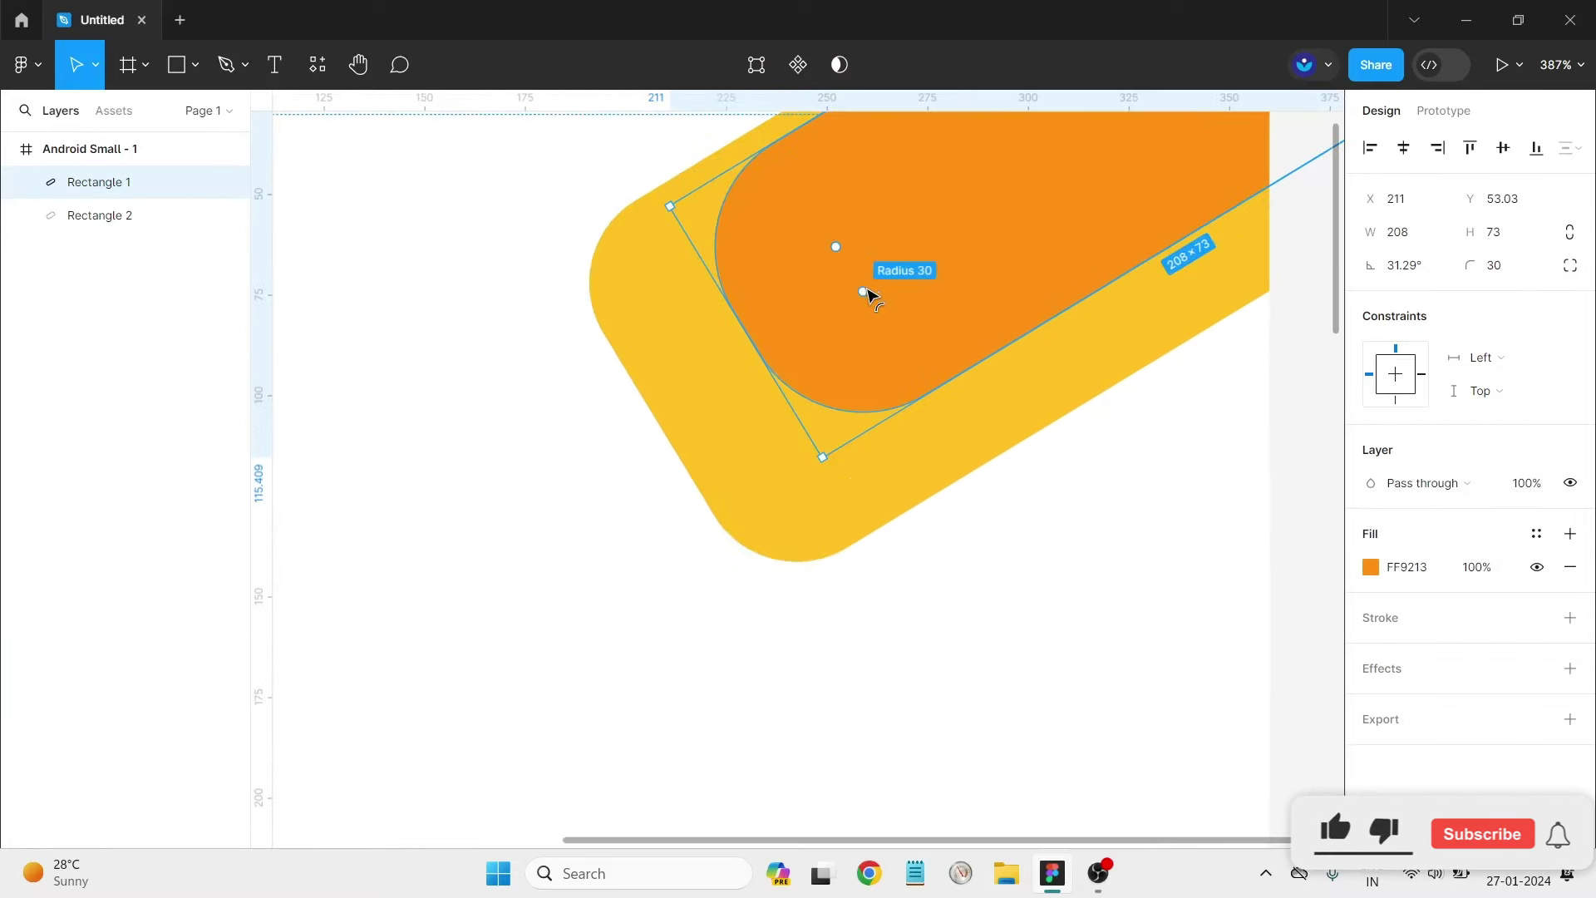
click(979, 588)
scroll(989, 557, down, 5)
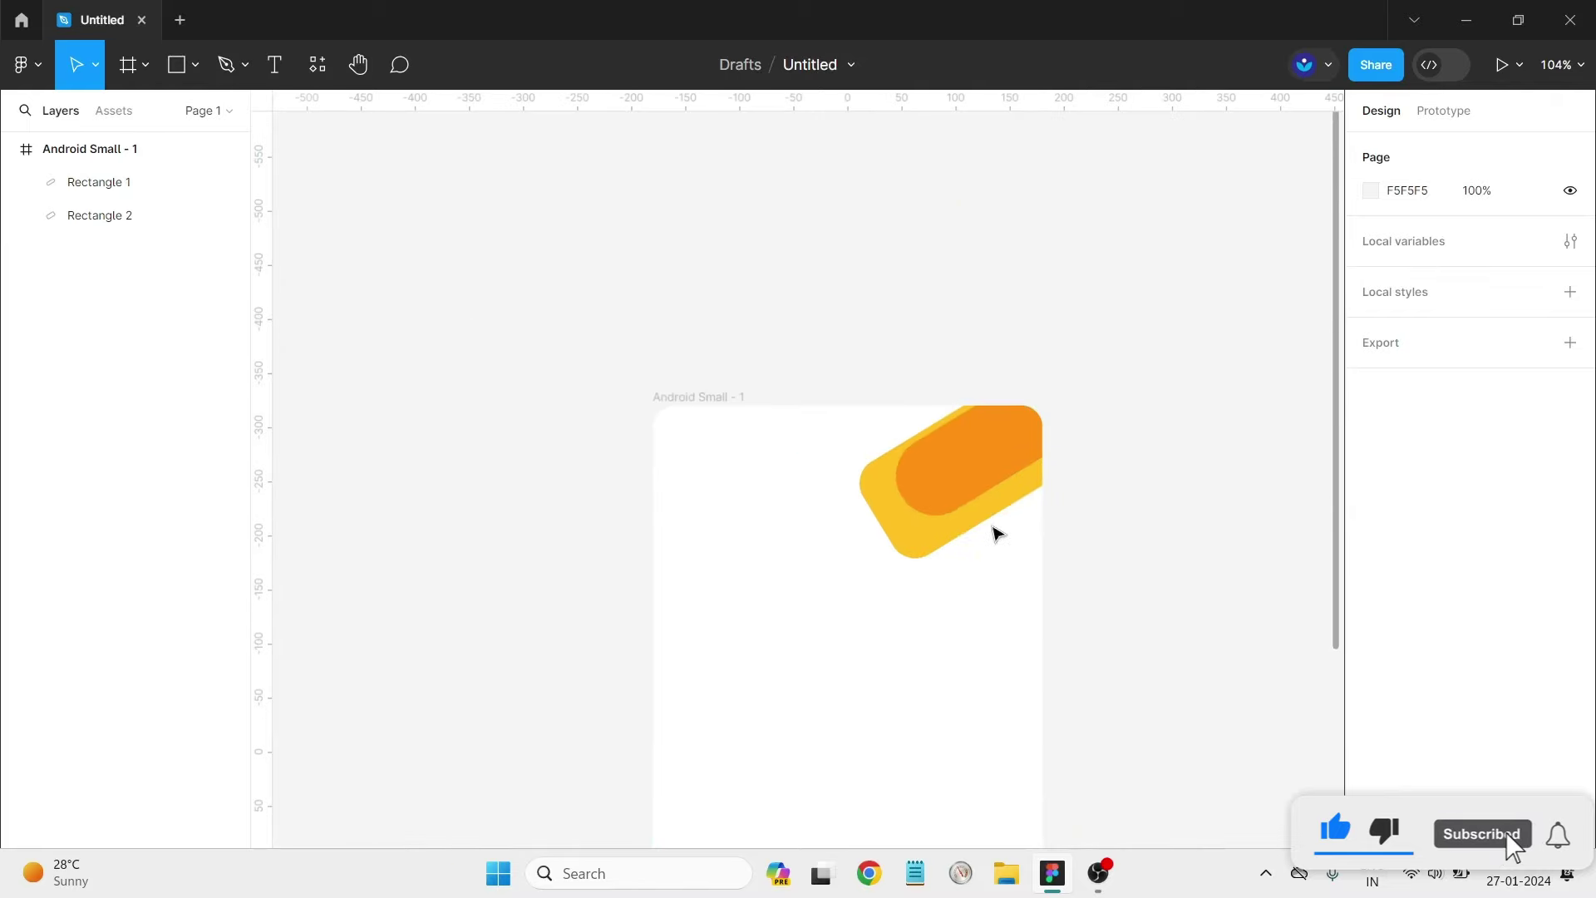
scroll(1098, 374, down, 3)
mouse_move(978, 275)
mouse_down()
mouse_move(1005, 271)
mouse_move(1016, 244)
mouse_move(1012, 278)
mouse_move(958, 304)
mouse_up()
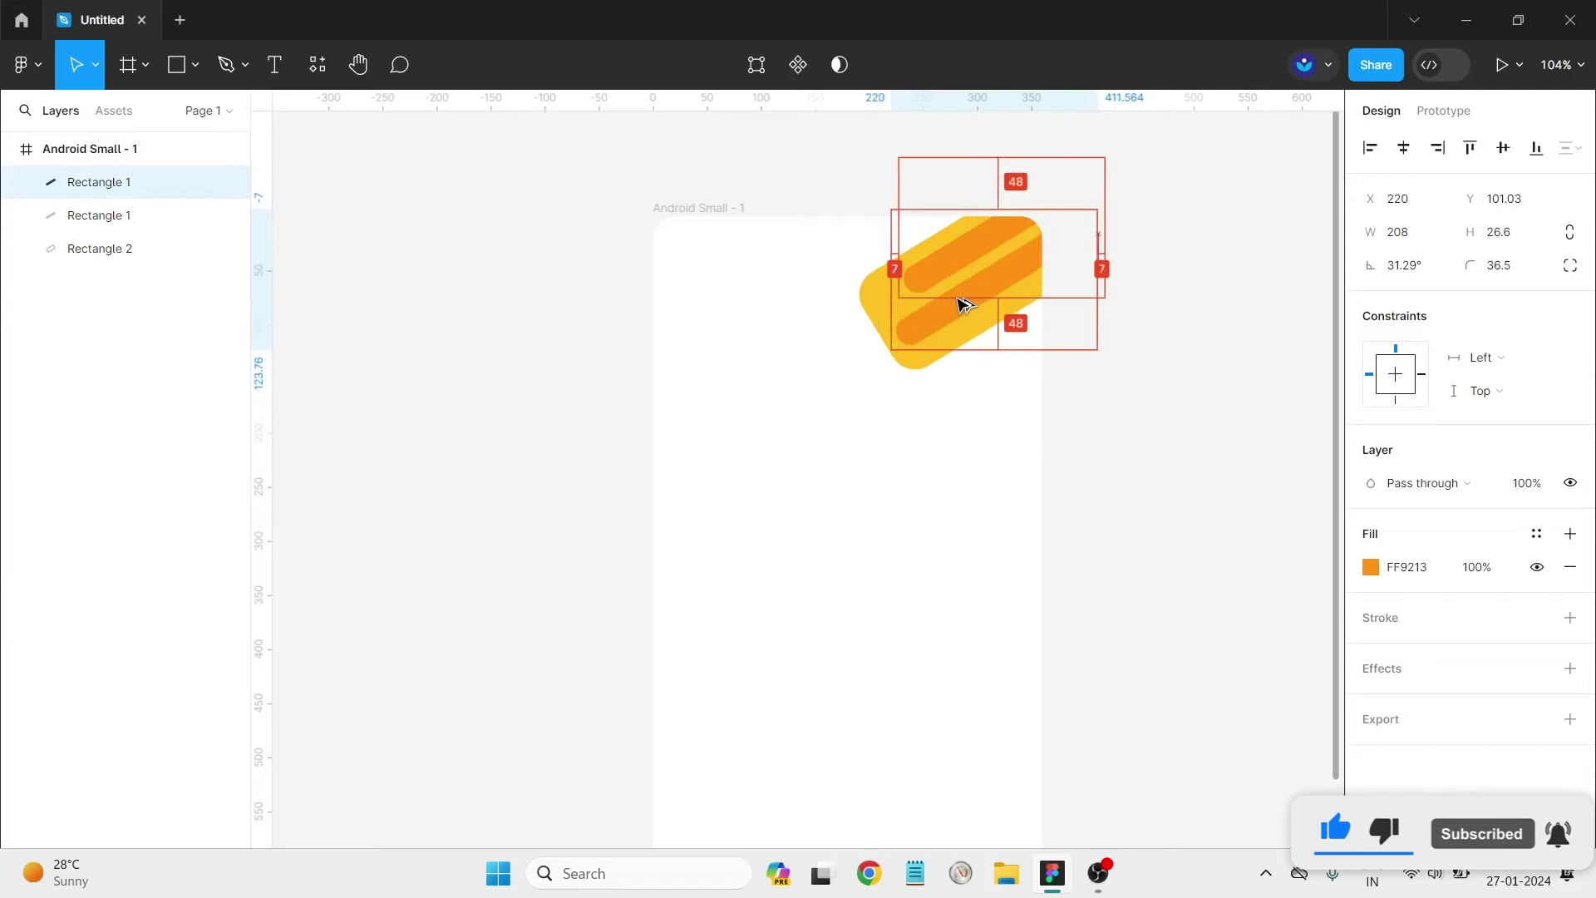
Copy the yellow corner bar to the frame's bottom-left corner.
click(1151, 431)
scroll(980, 613, down, 2)
scroll(1054, 281, down, 1)
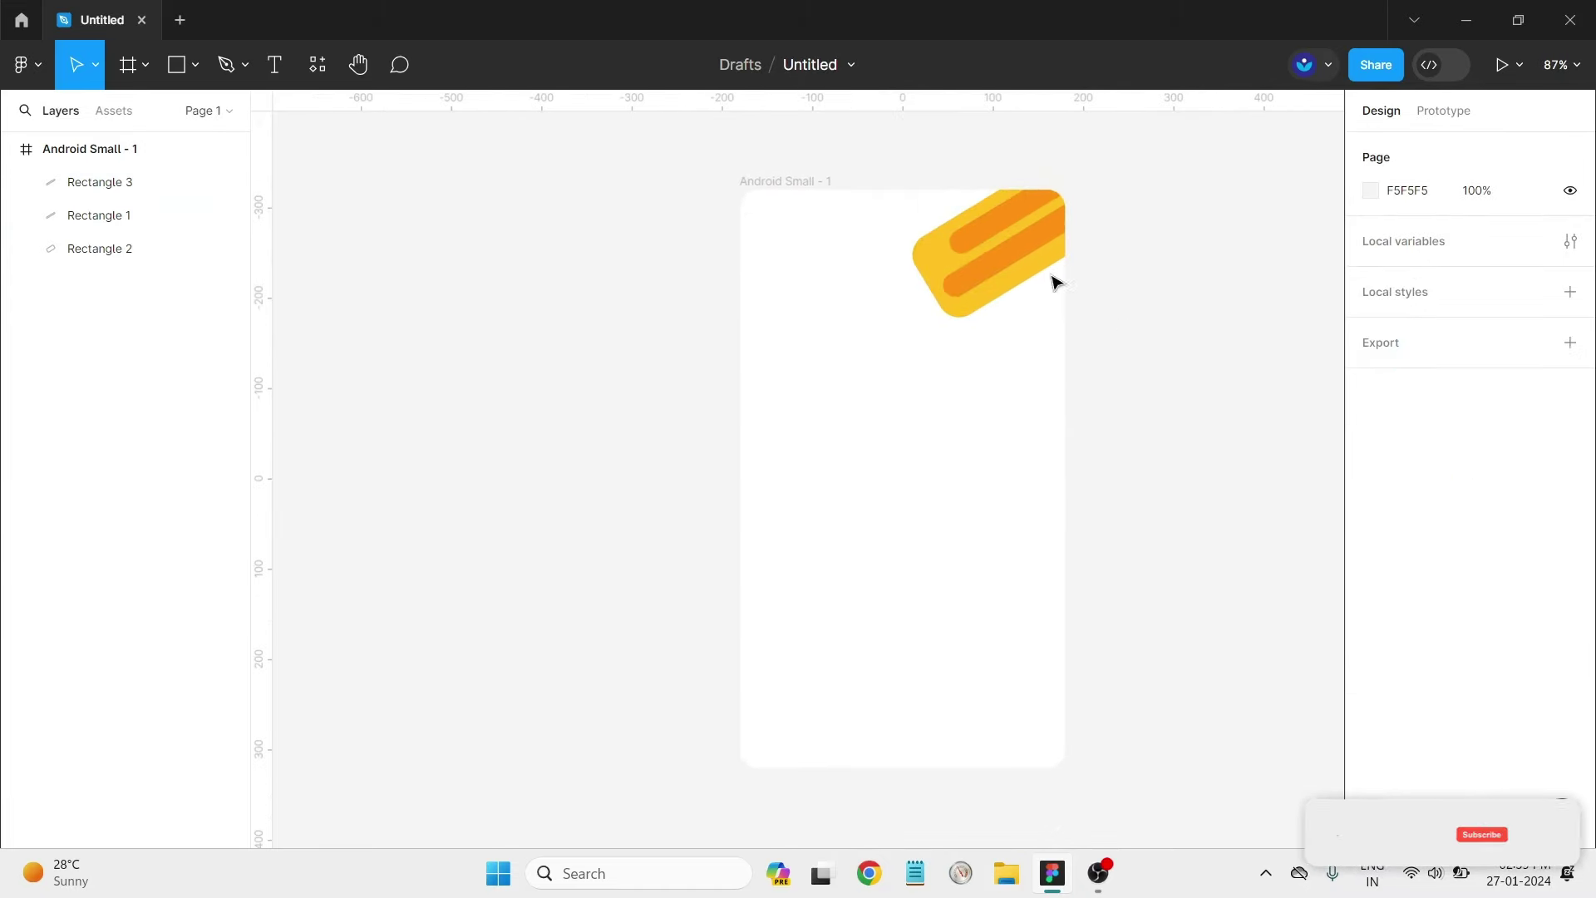
click(1039, 266)
drag(1044, 264, 763, 755)
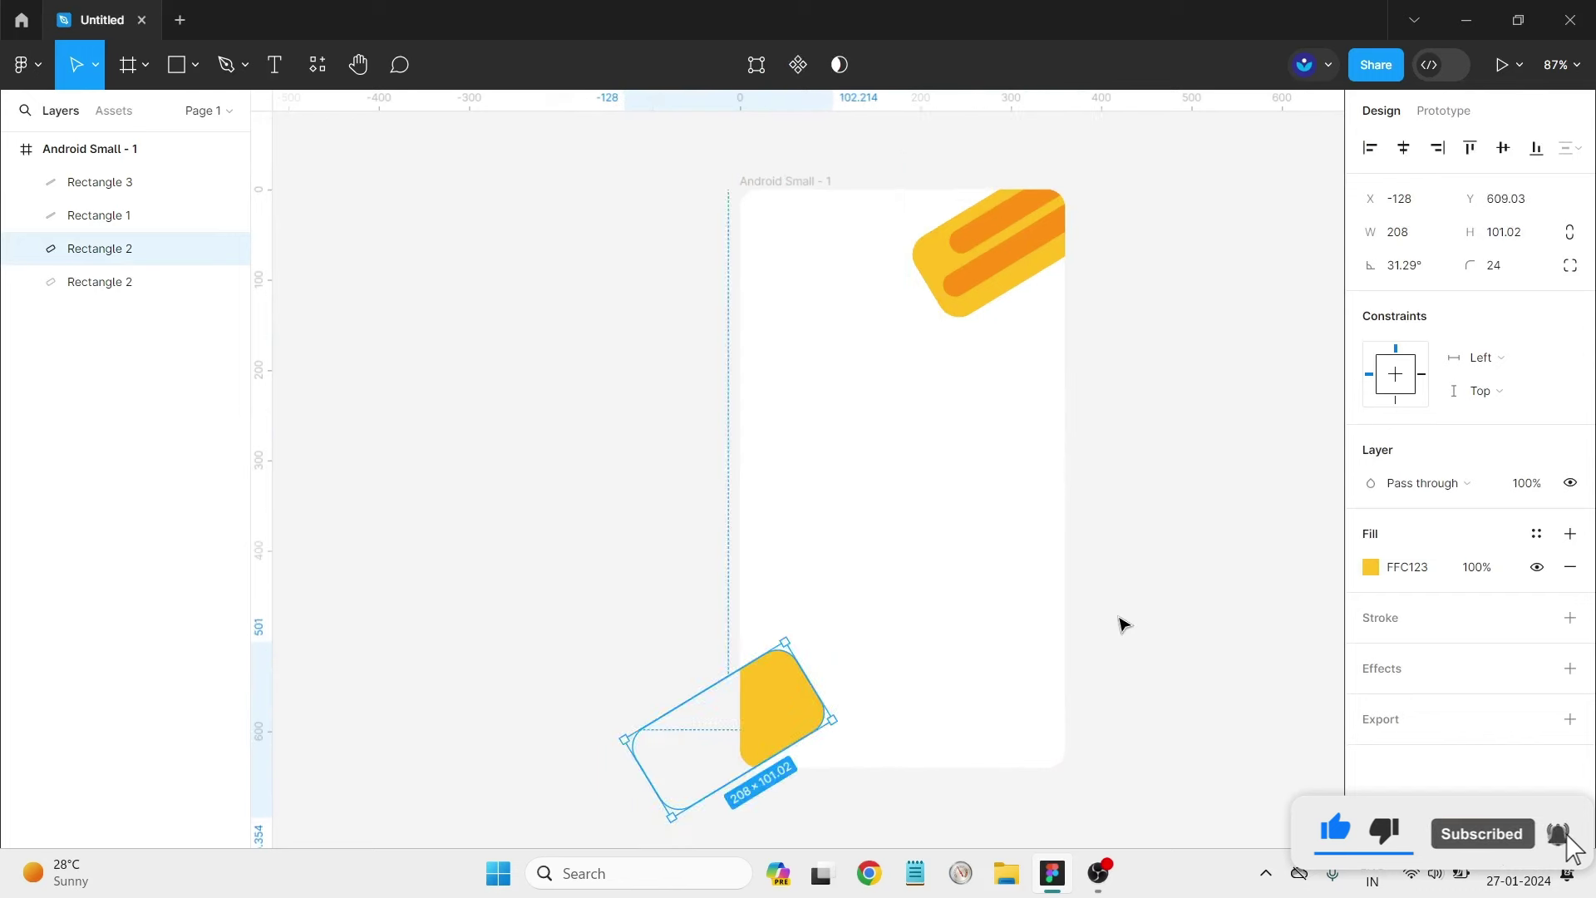
click(1018, 675)
scroll(956, 632, right, 2)
scroll(875, 582, right, 2)
scroll(874, 582, right, 2)
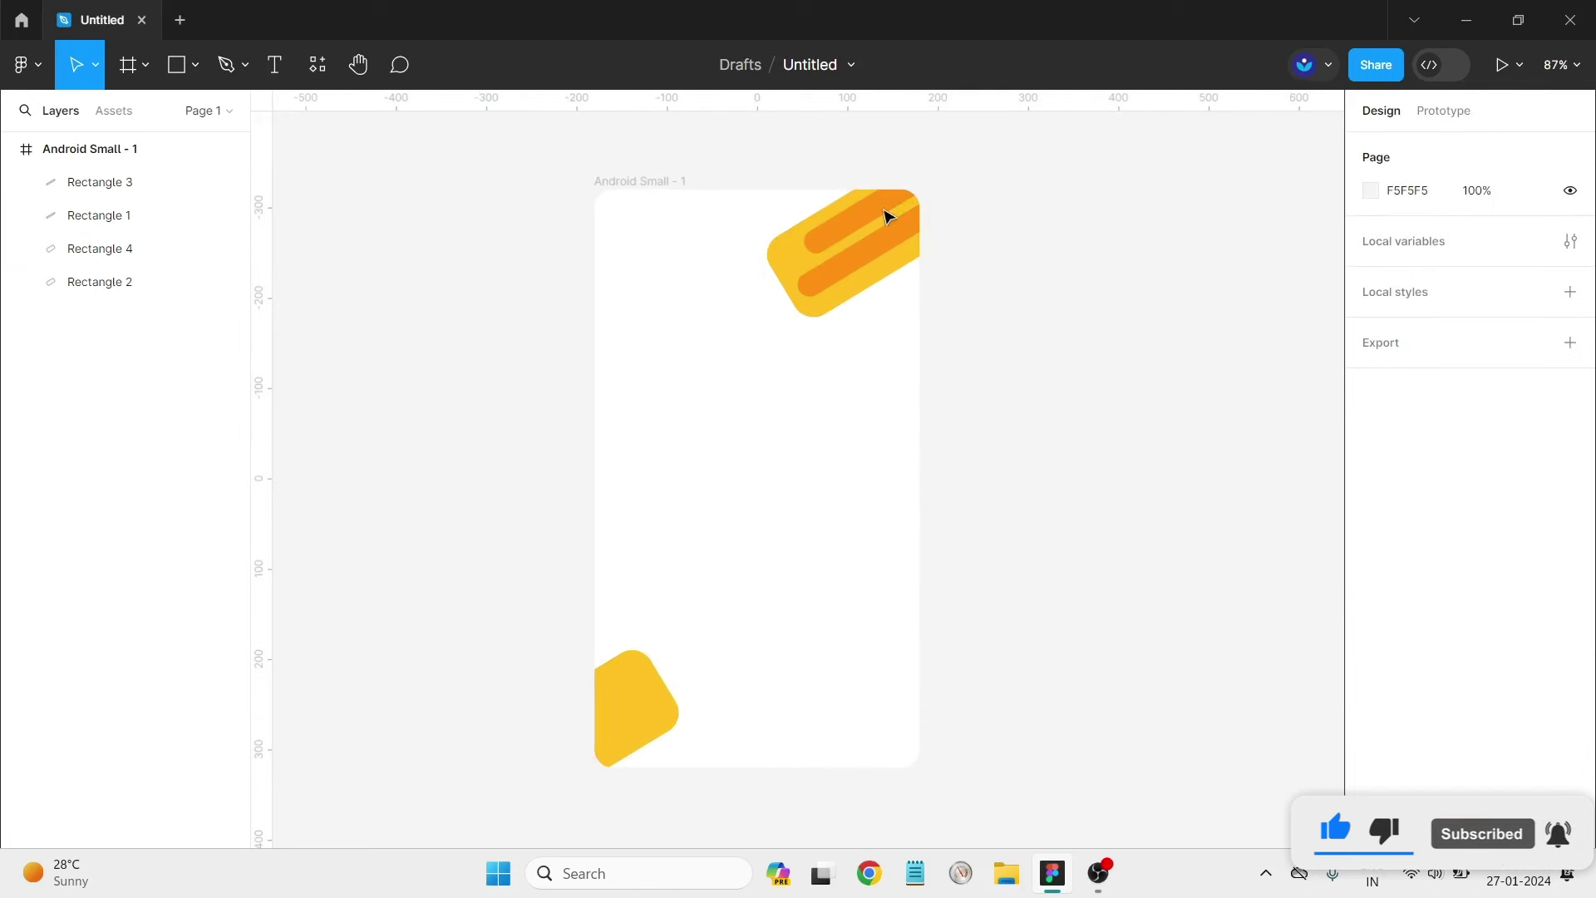
Reposition the upper orange stripe and thin the lower stripe to 208×8.52.
mouse_move(887, 214)
mouse_down()
mouse_move(924, 226)
mouse_move(896, 242)
mouse_up()
click(1022, 290)
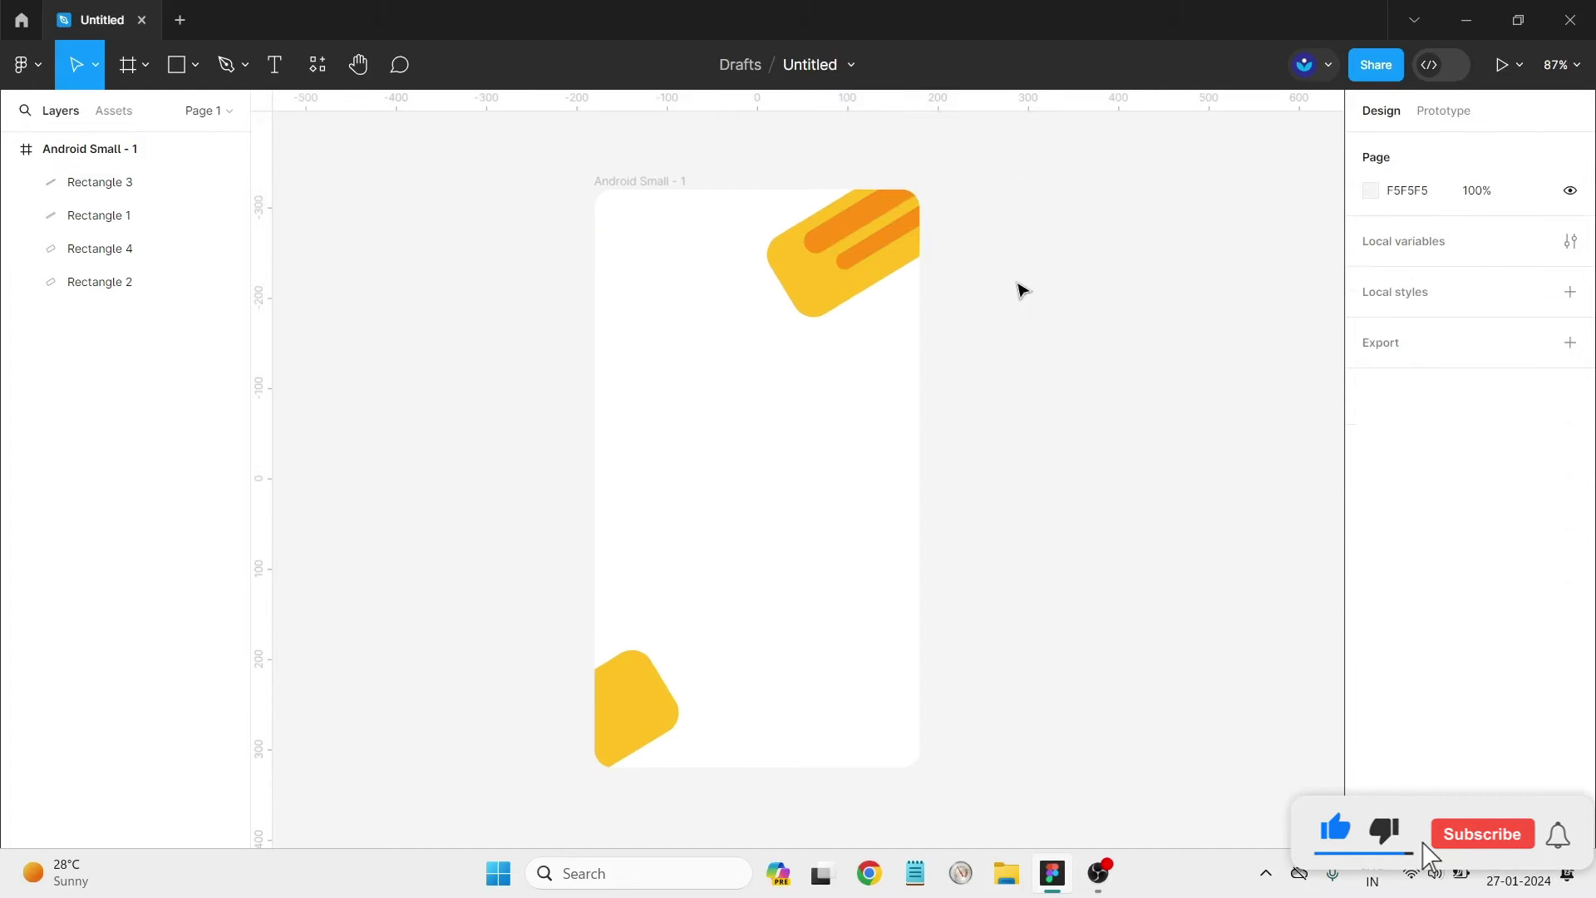
scroll(994, 215, up, 5)
scroll(898, 236, up, 5)
click(862, 274)
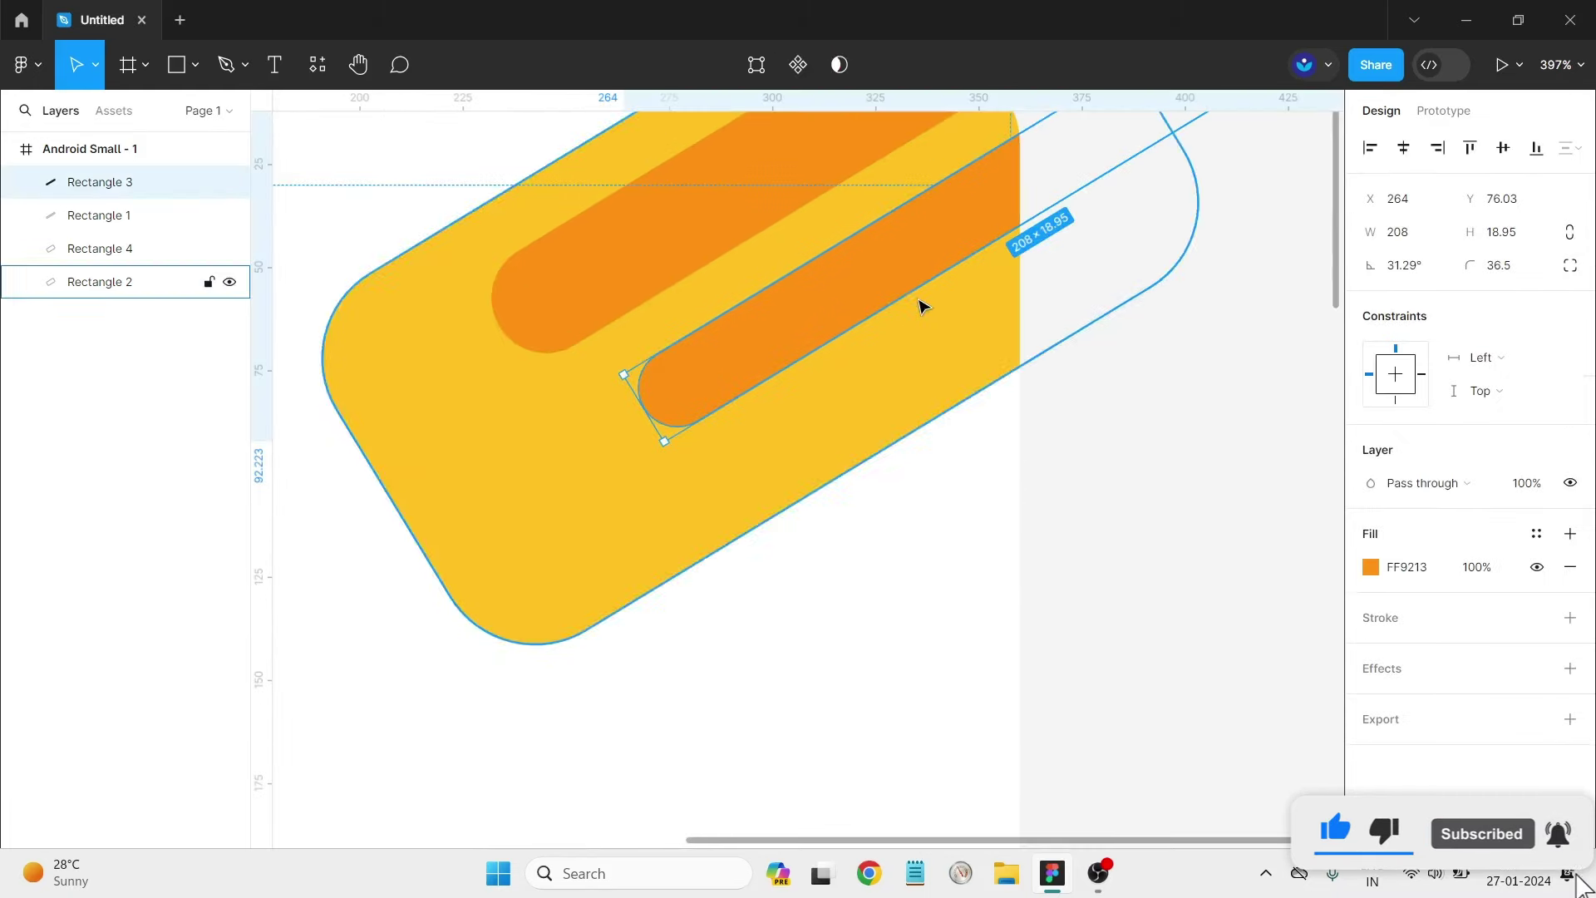
drag(890, 259, 893, 253)
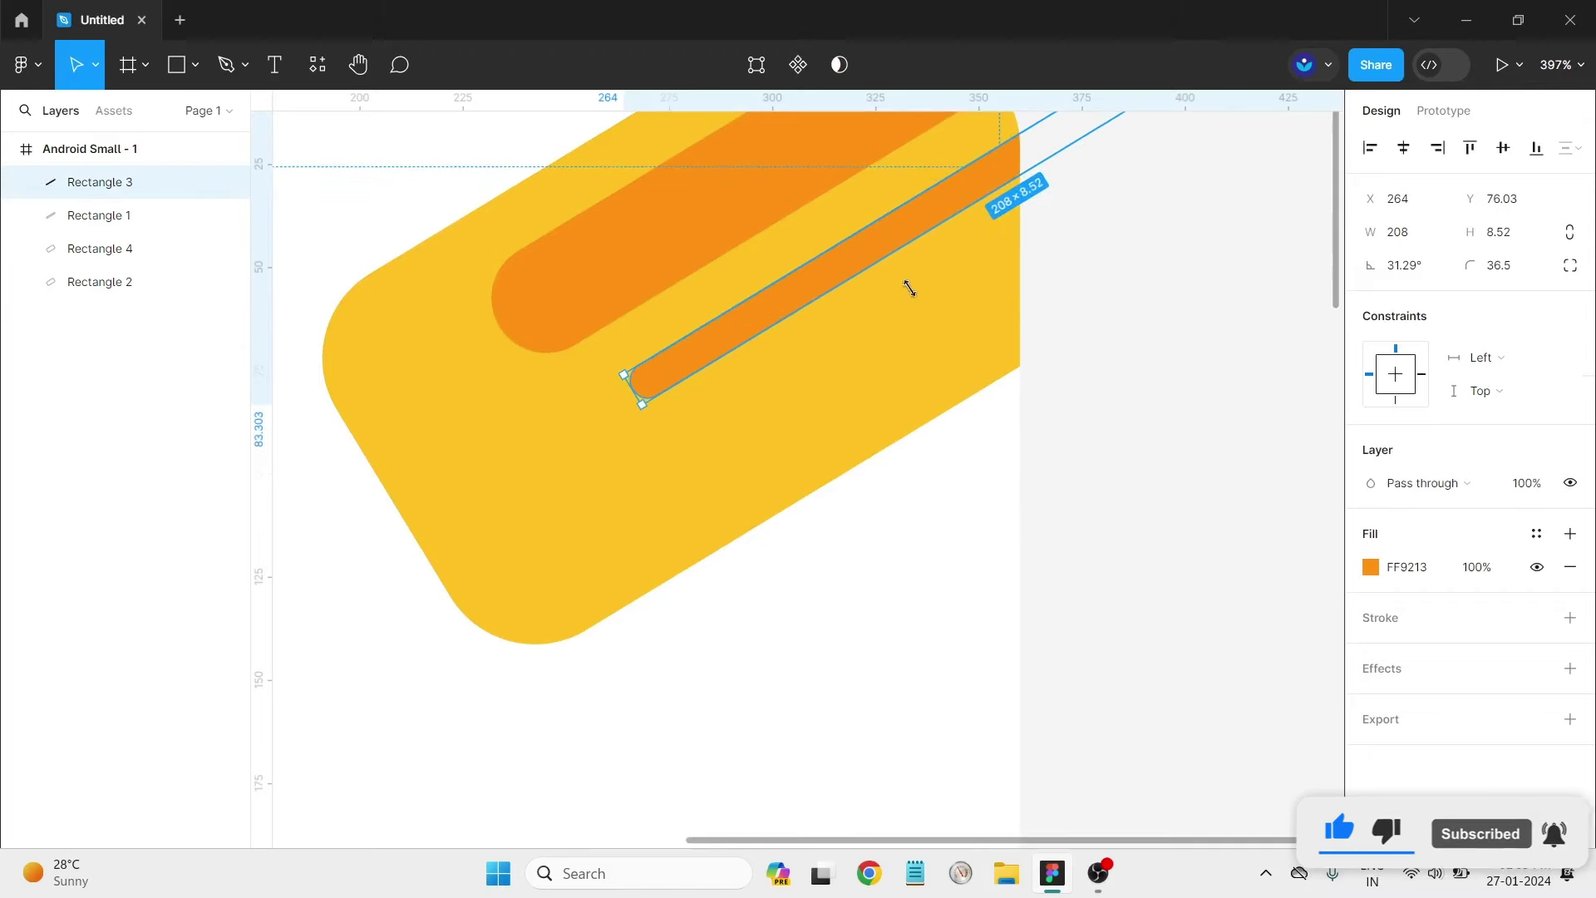
click(1119, 446)
Duplicate the thin orange stripe 25 px to the right.
scroll(947, 385, up, 3)
click(802, 285)
click(811, 413)
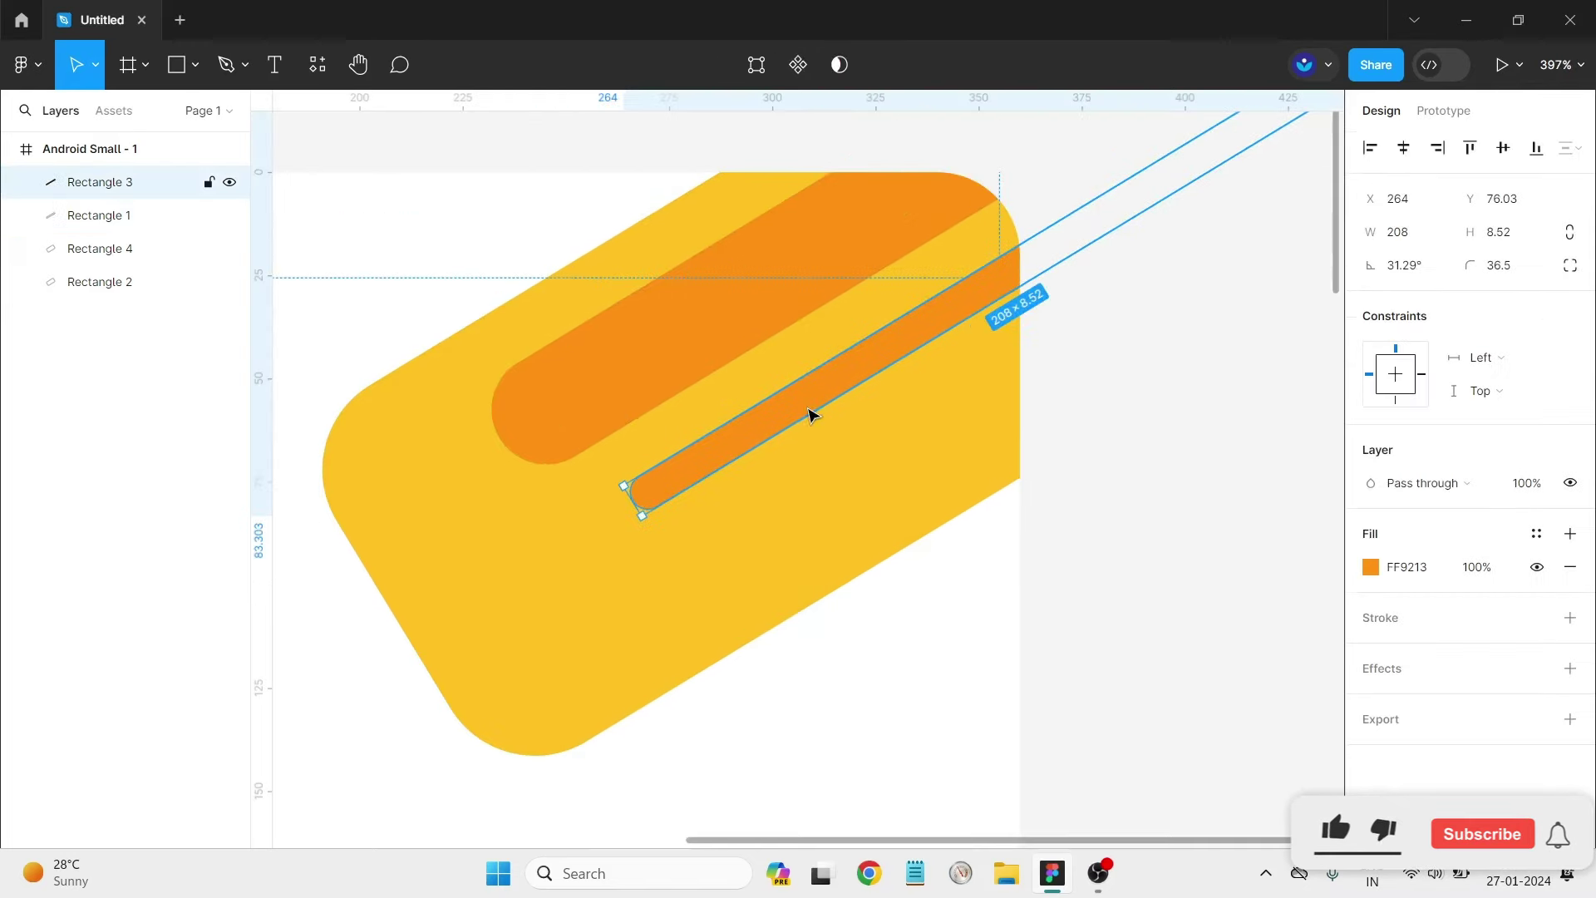
drag(822, 399, 933, 392)
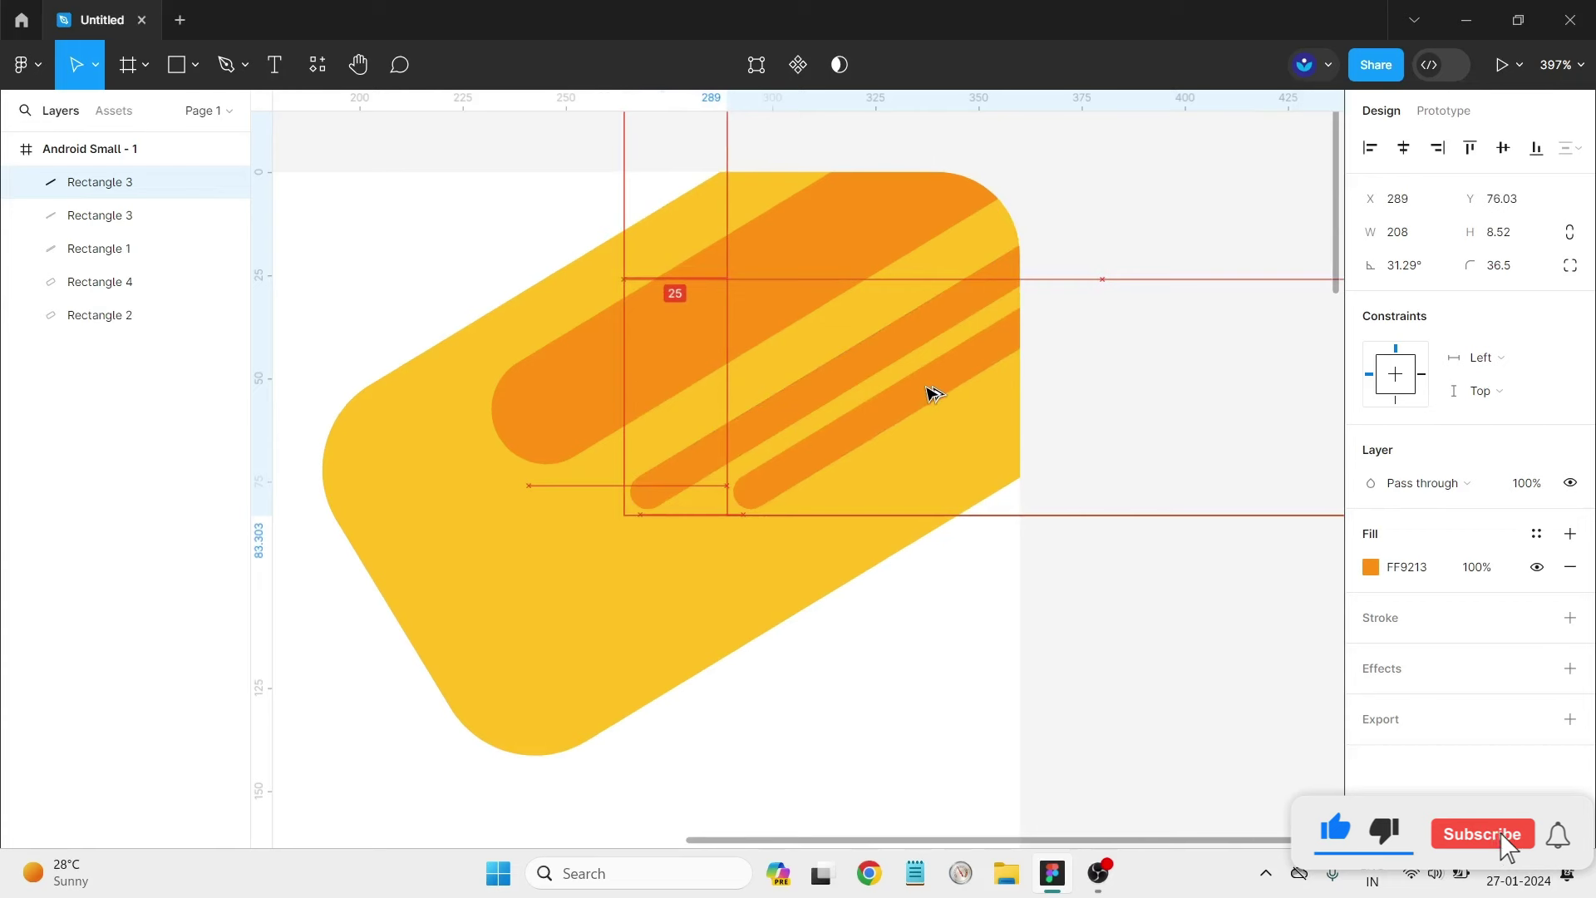
click(1016, 581)
scroll(1008, 559, down, 4)
scroll(1056, 391, down, 1)
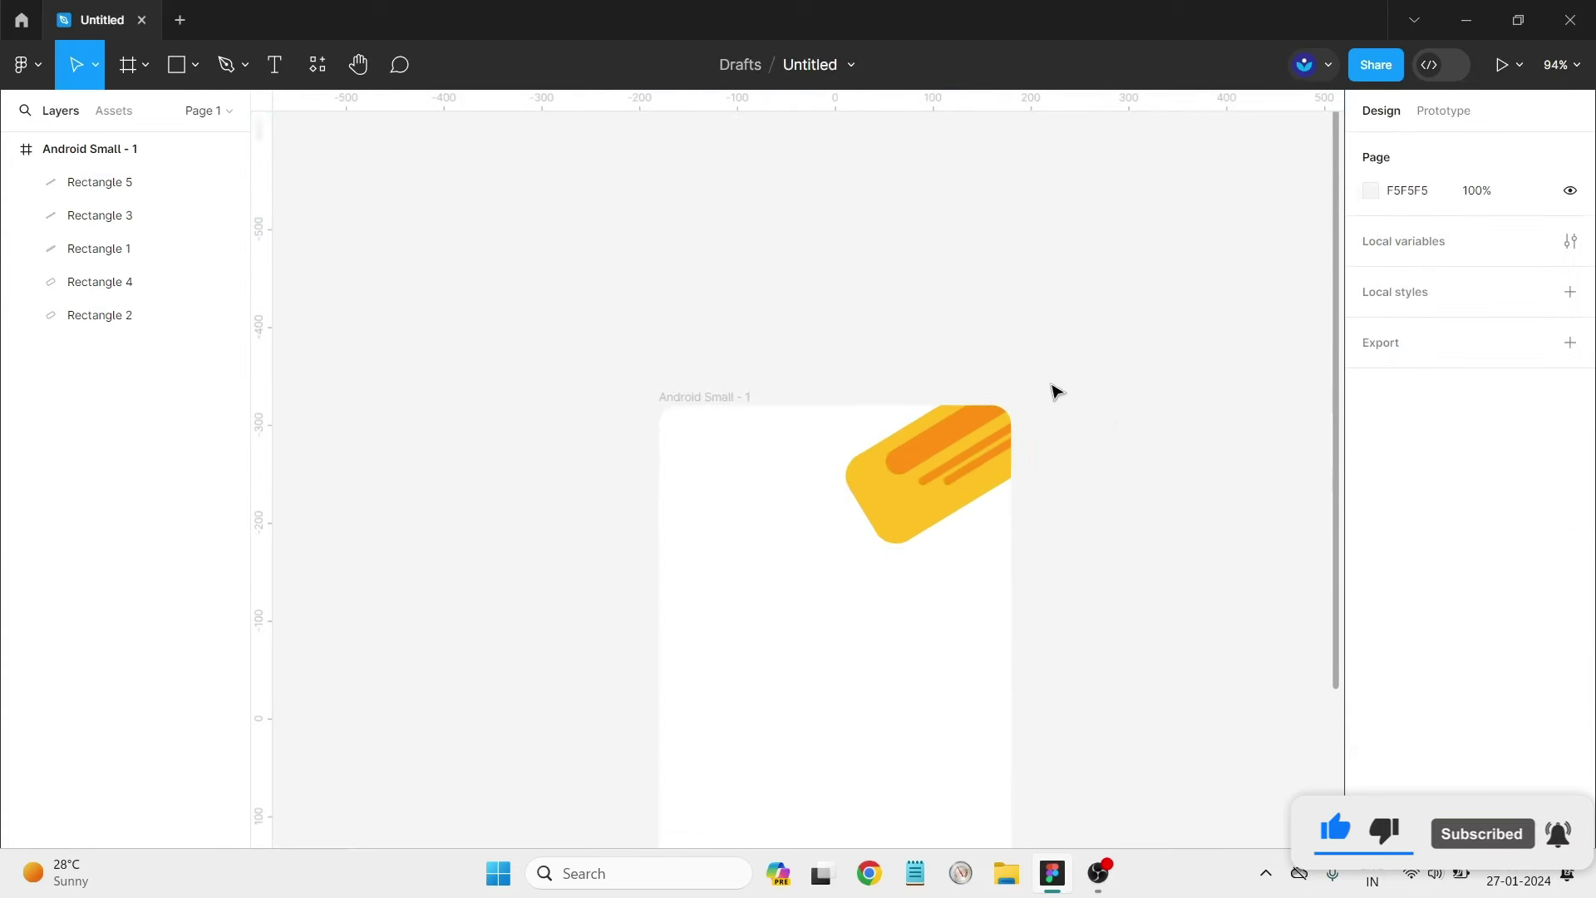
scroll(1081, 392, down, 3)
scroll(1108, 403, down, 1)
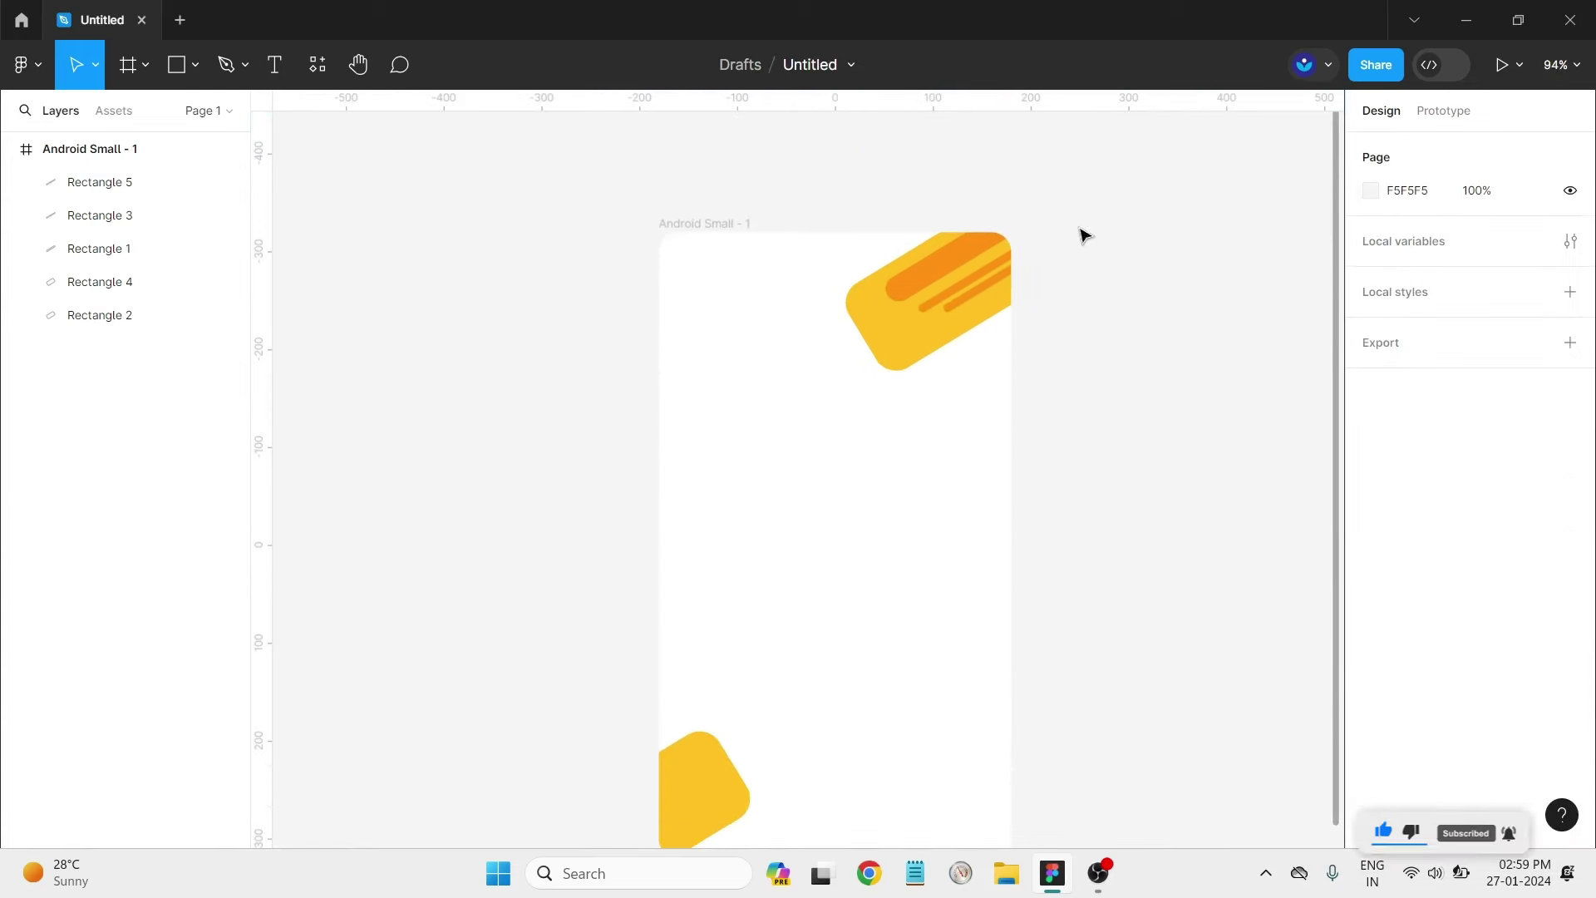
Move the thick orange stripe up out of the frame.
click(925, 277)
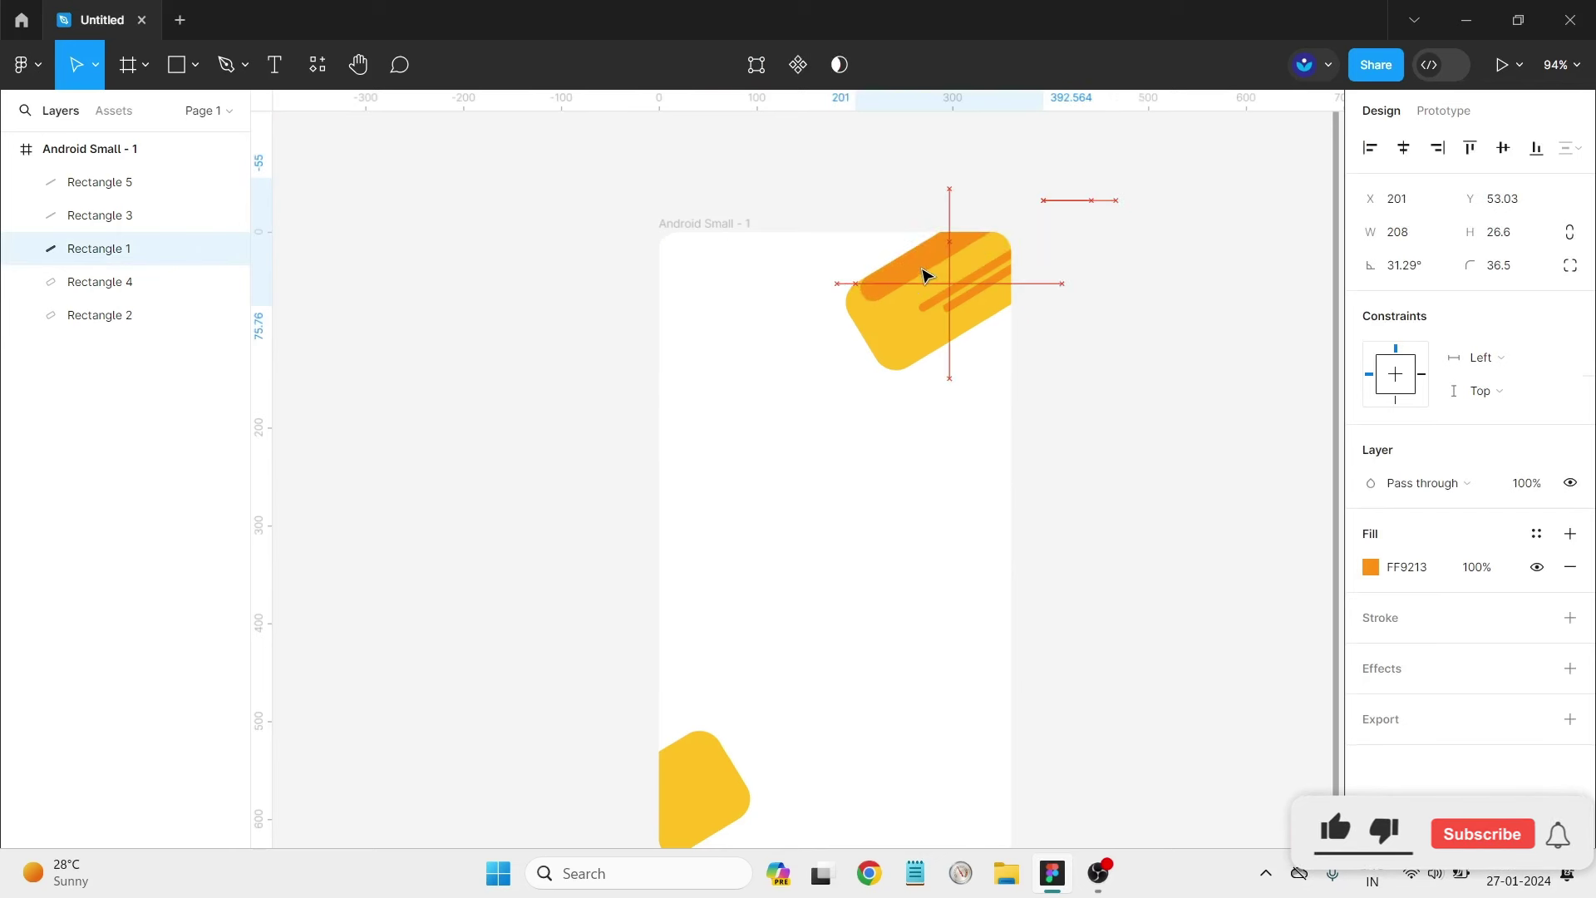
mouse_move(924, 276)
mouse_down()
mouse_move(912, 286)
mouse_move(933, 182)
mouse_up()
click(1151, 312)
scroll(1209, 303, down, 2)
scroll(1164, 291, down, 2)
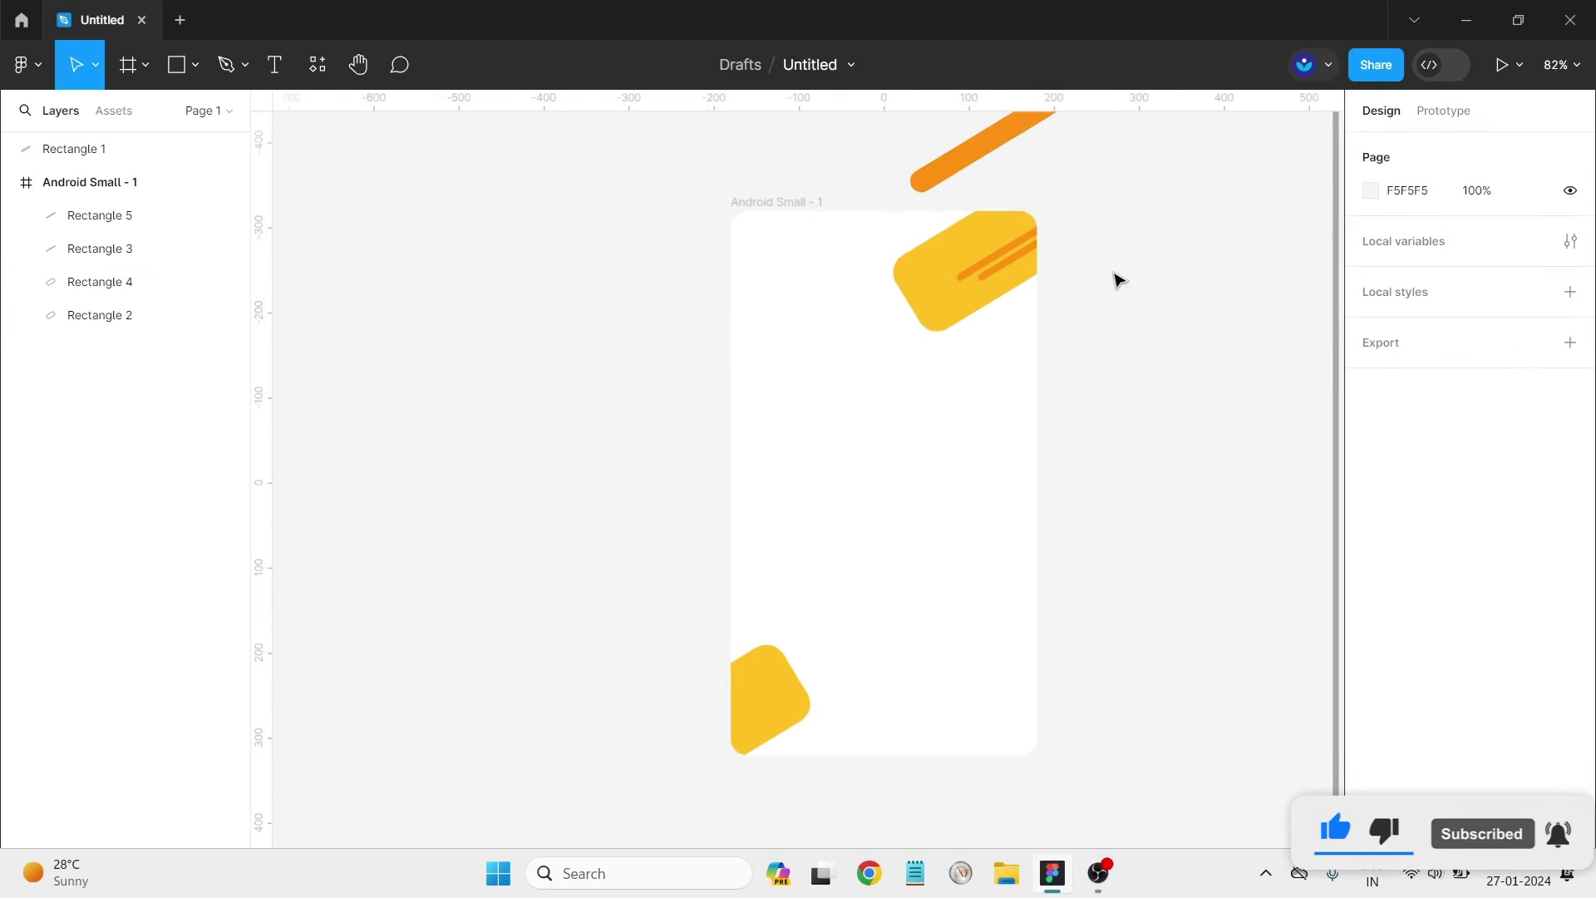
Add a third thin orange stripe and copy the bottom yellow shape to mid-frame.
click(1008, 232)
drag(1023, 230, 993, 232)
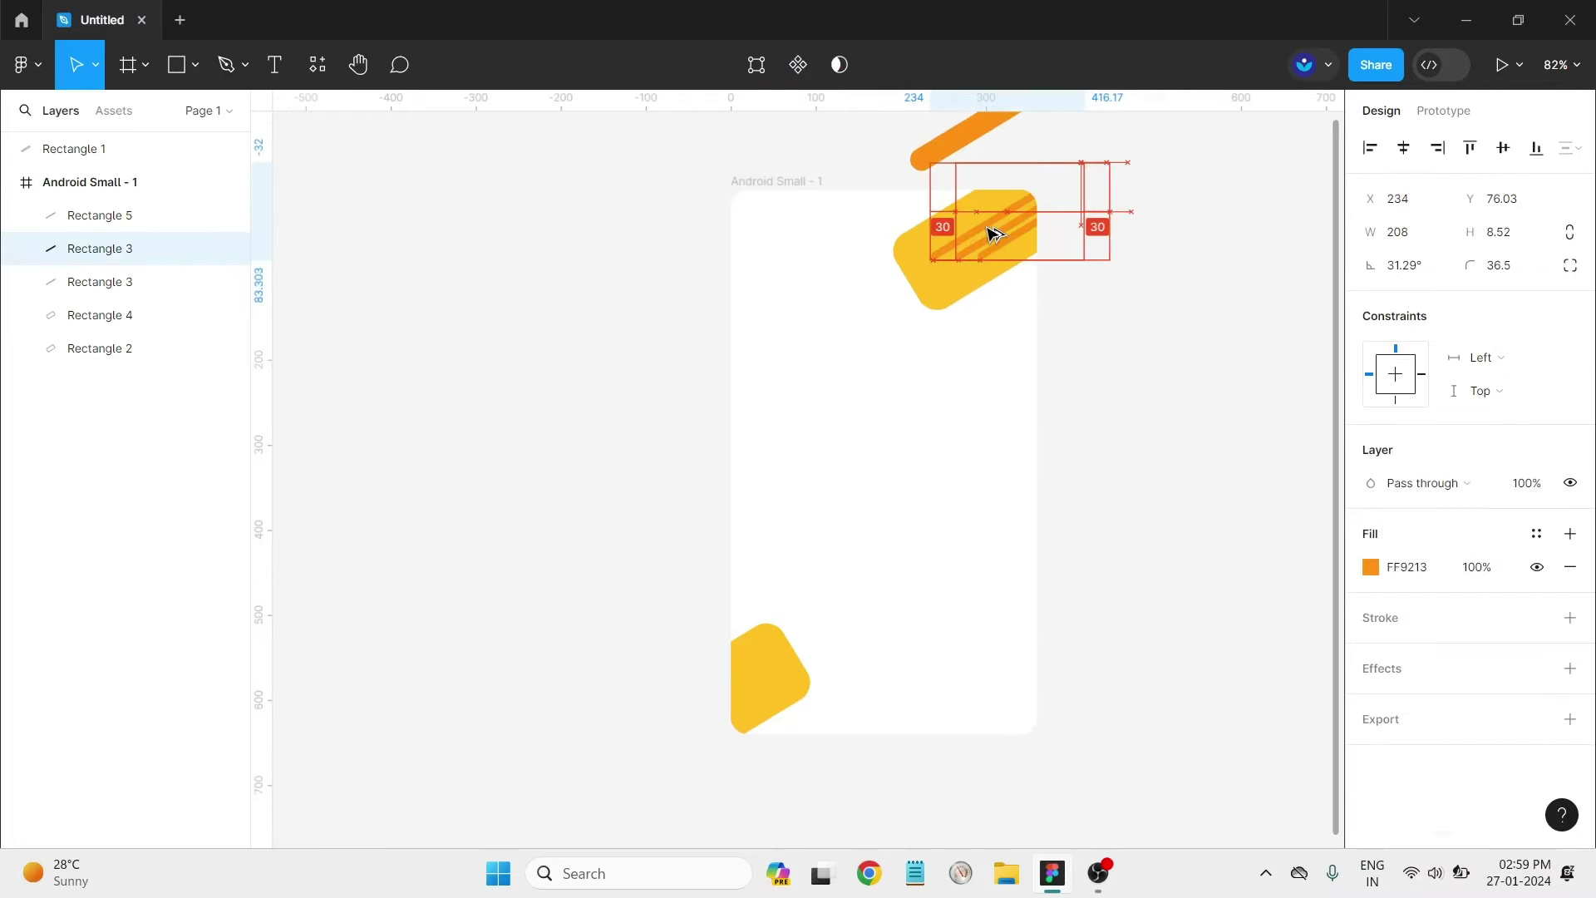
click(1094, 507)
scroll(812, 695, down, 1)
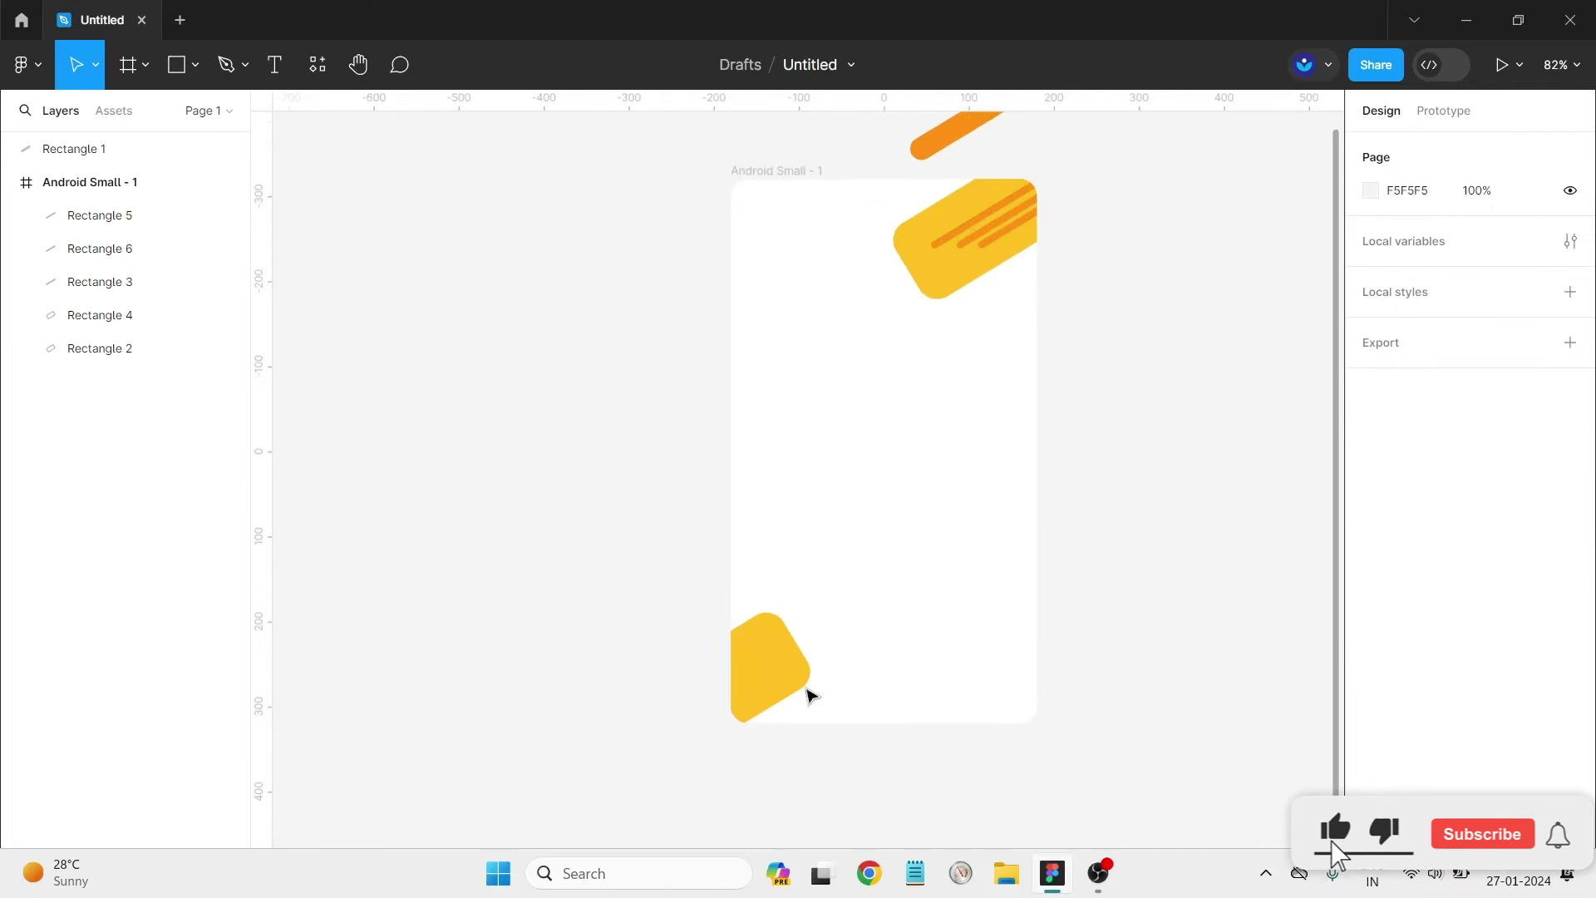
drag(762, 653, 882, 374)
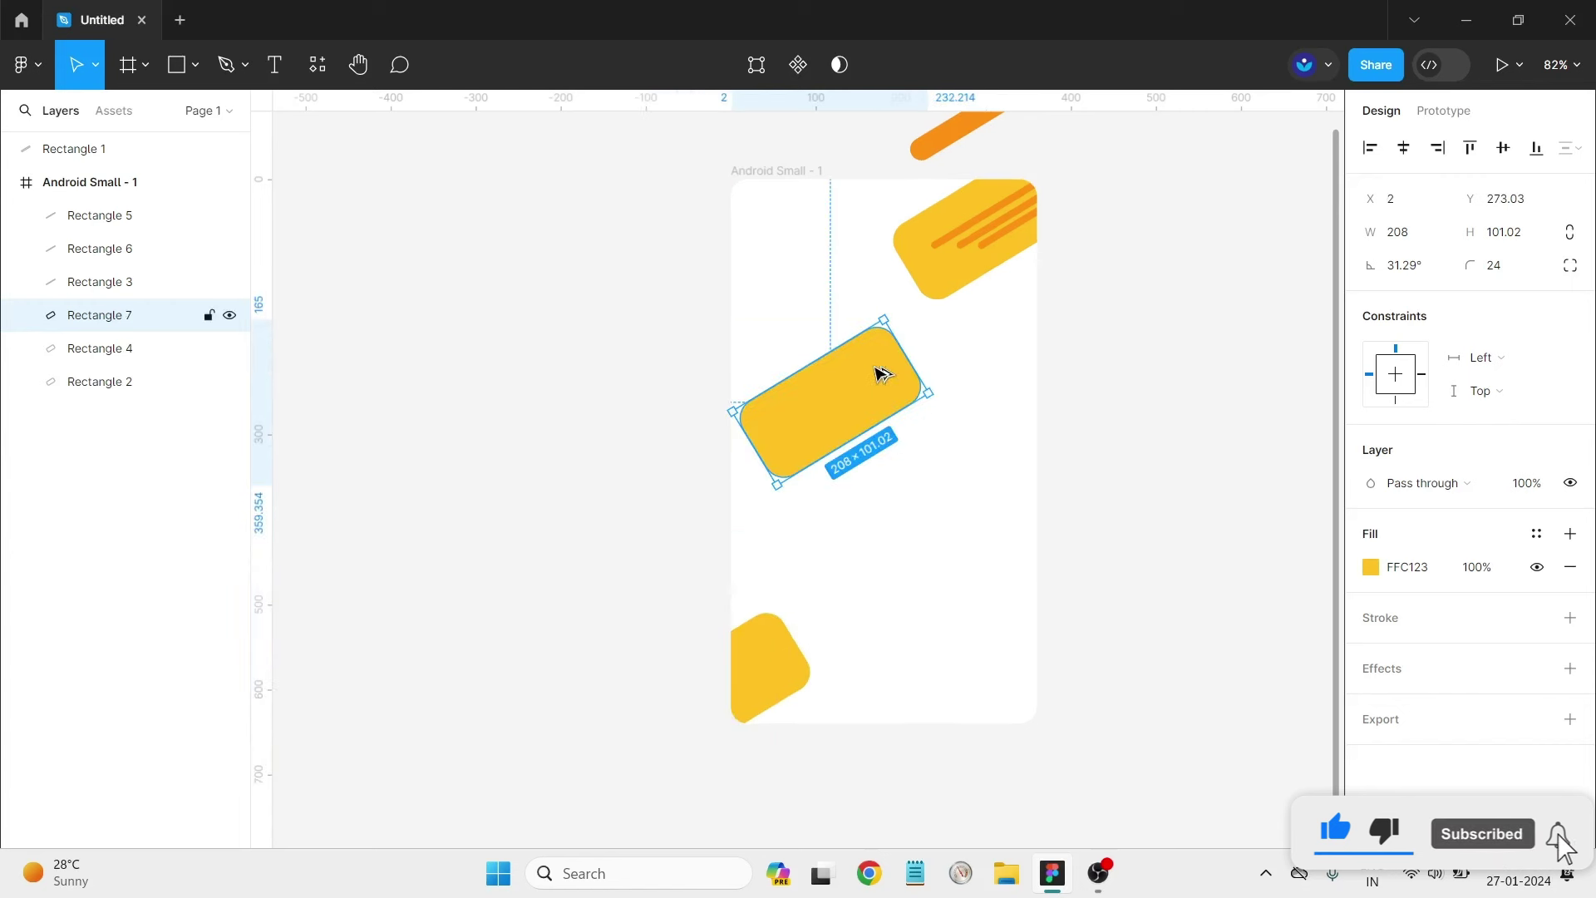
Give the mid-frame yellow shape a Layer blur of 200.
click(1537, 670)
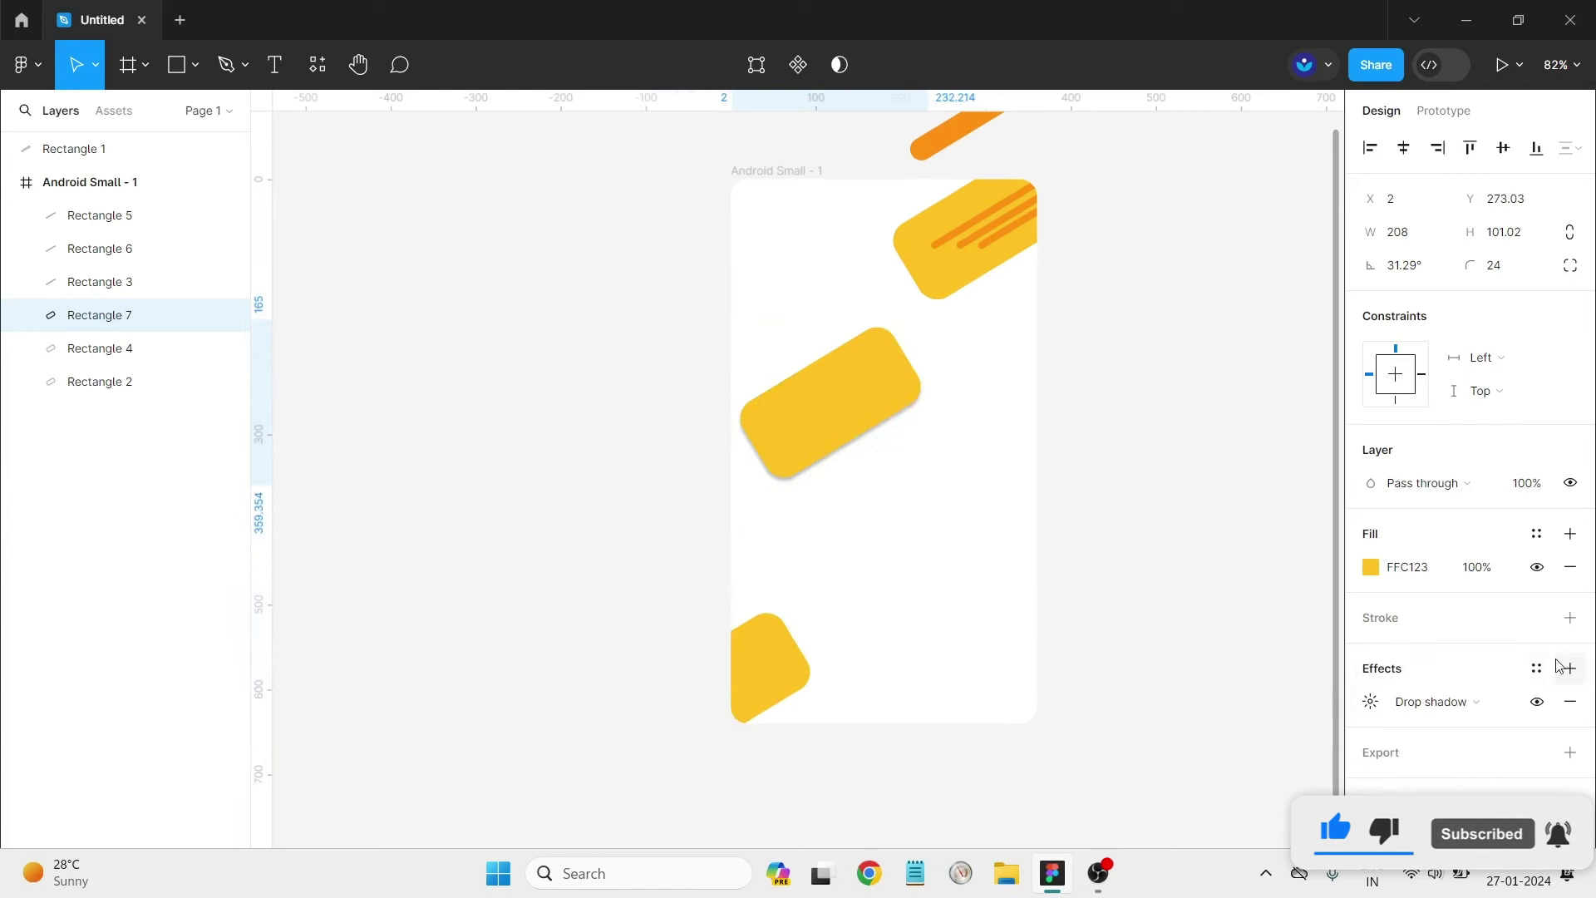
click(1570, 668)
click(1570, 734)
click(1430, 702)
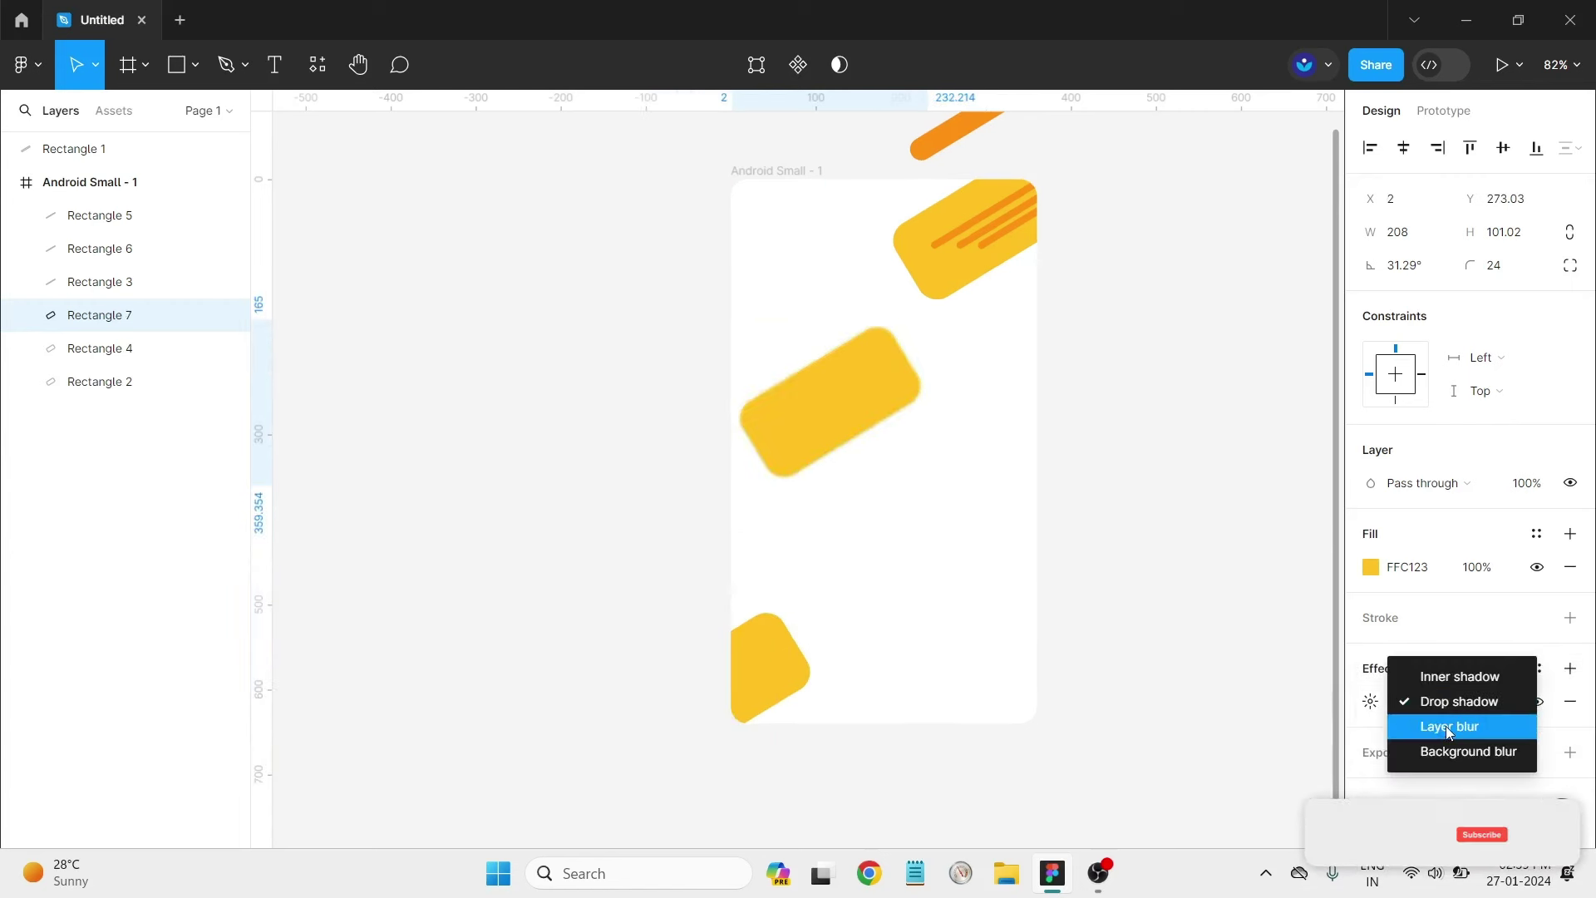
click(1371, 701)
text(2)
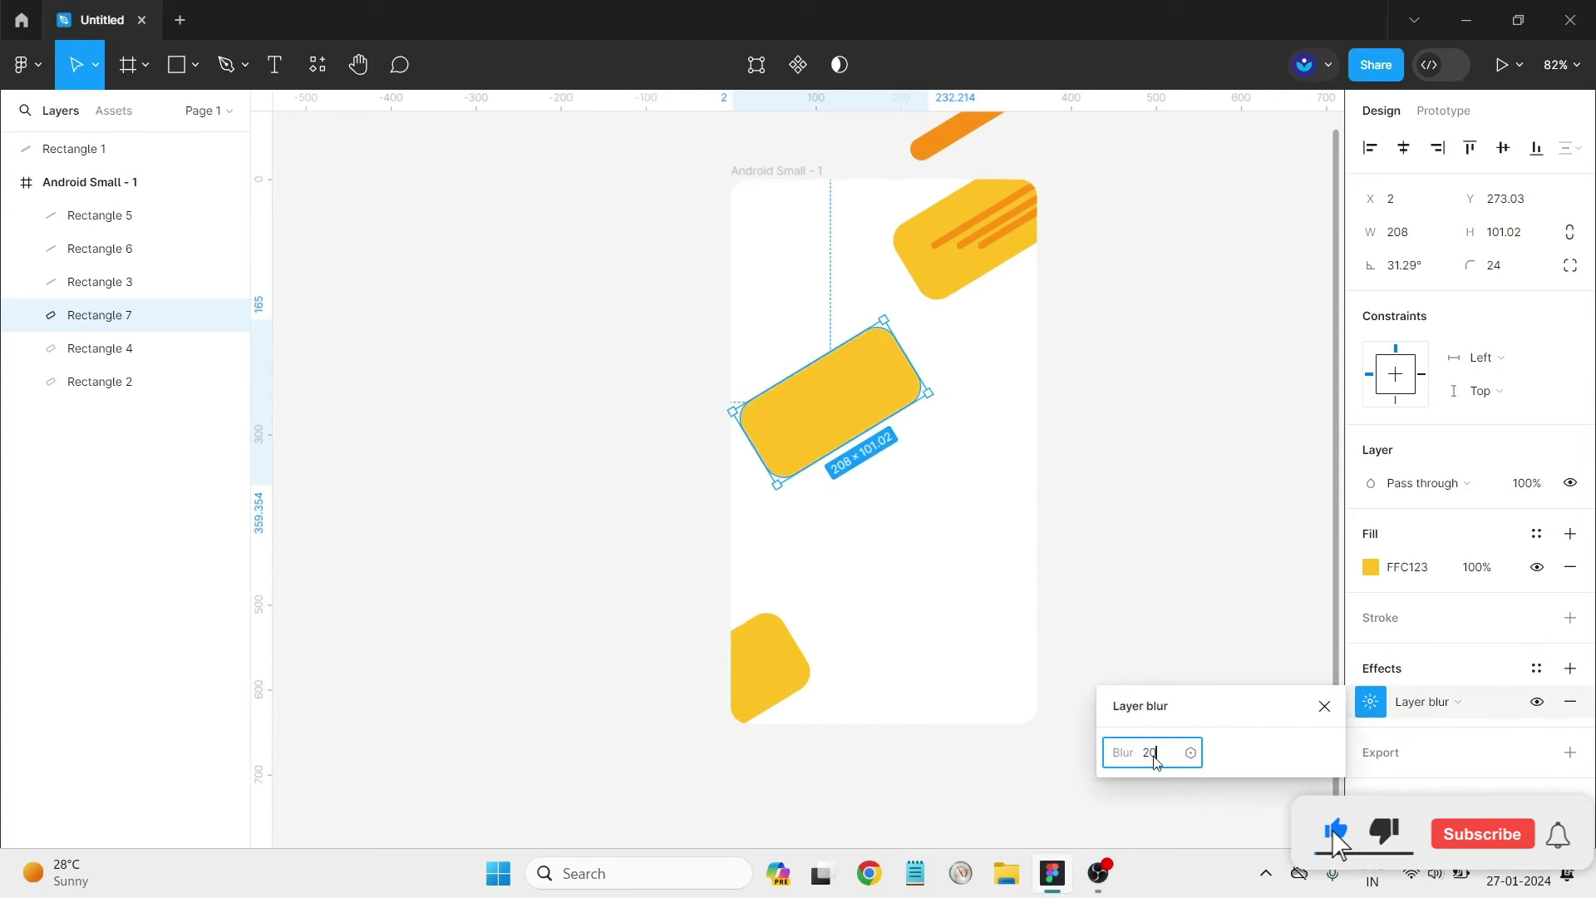
text(0)
key(Return)
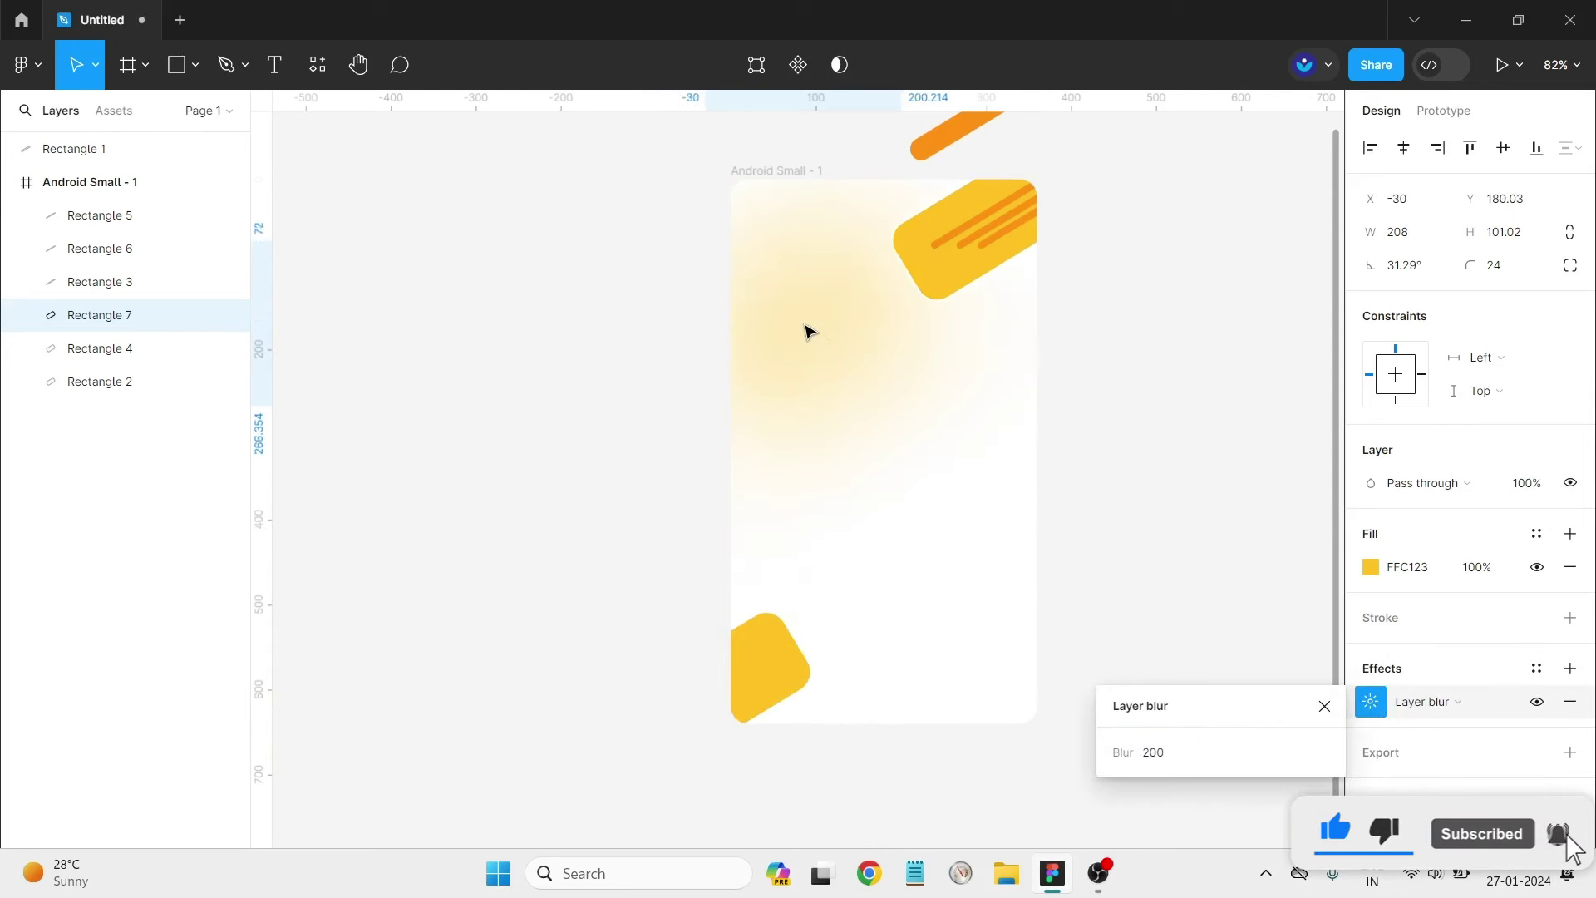
Move the glow to the top-left and spread copies toward the other corners.
drag(838, 384, 794, 258)
click(1253, 548)
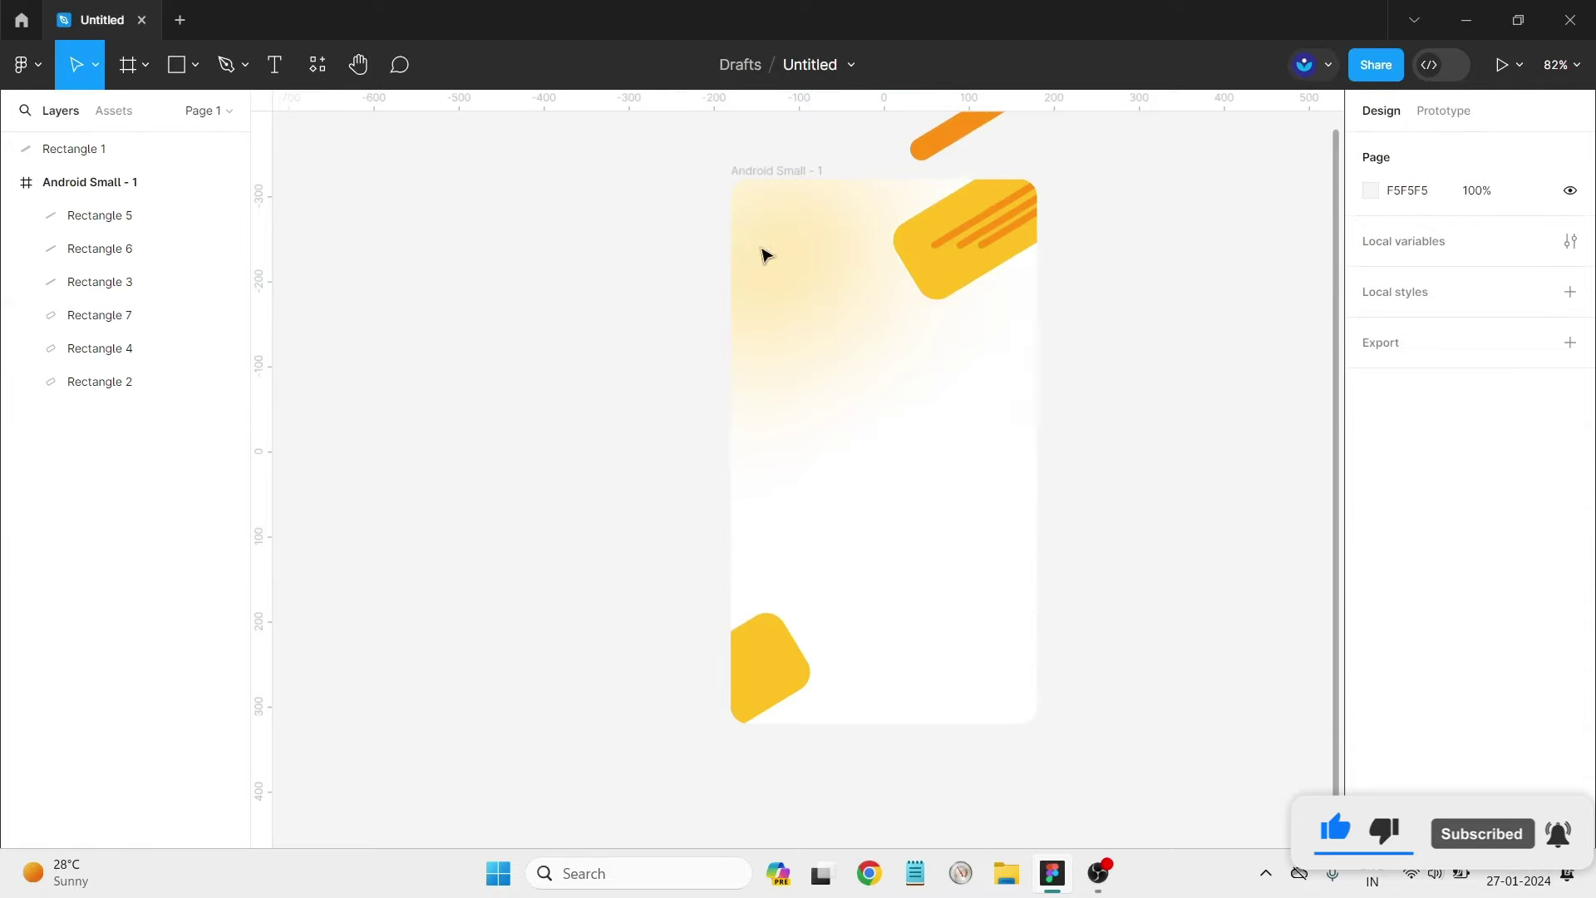
mouse_move(813, 225)
mouse_down()
mouse_move(1004, 206)
mouse_move(856, 193)
mouse_up()
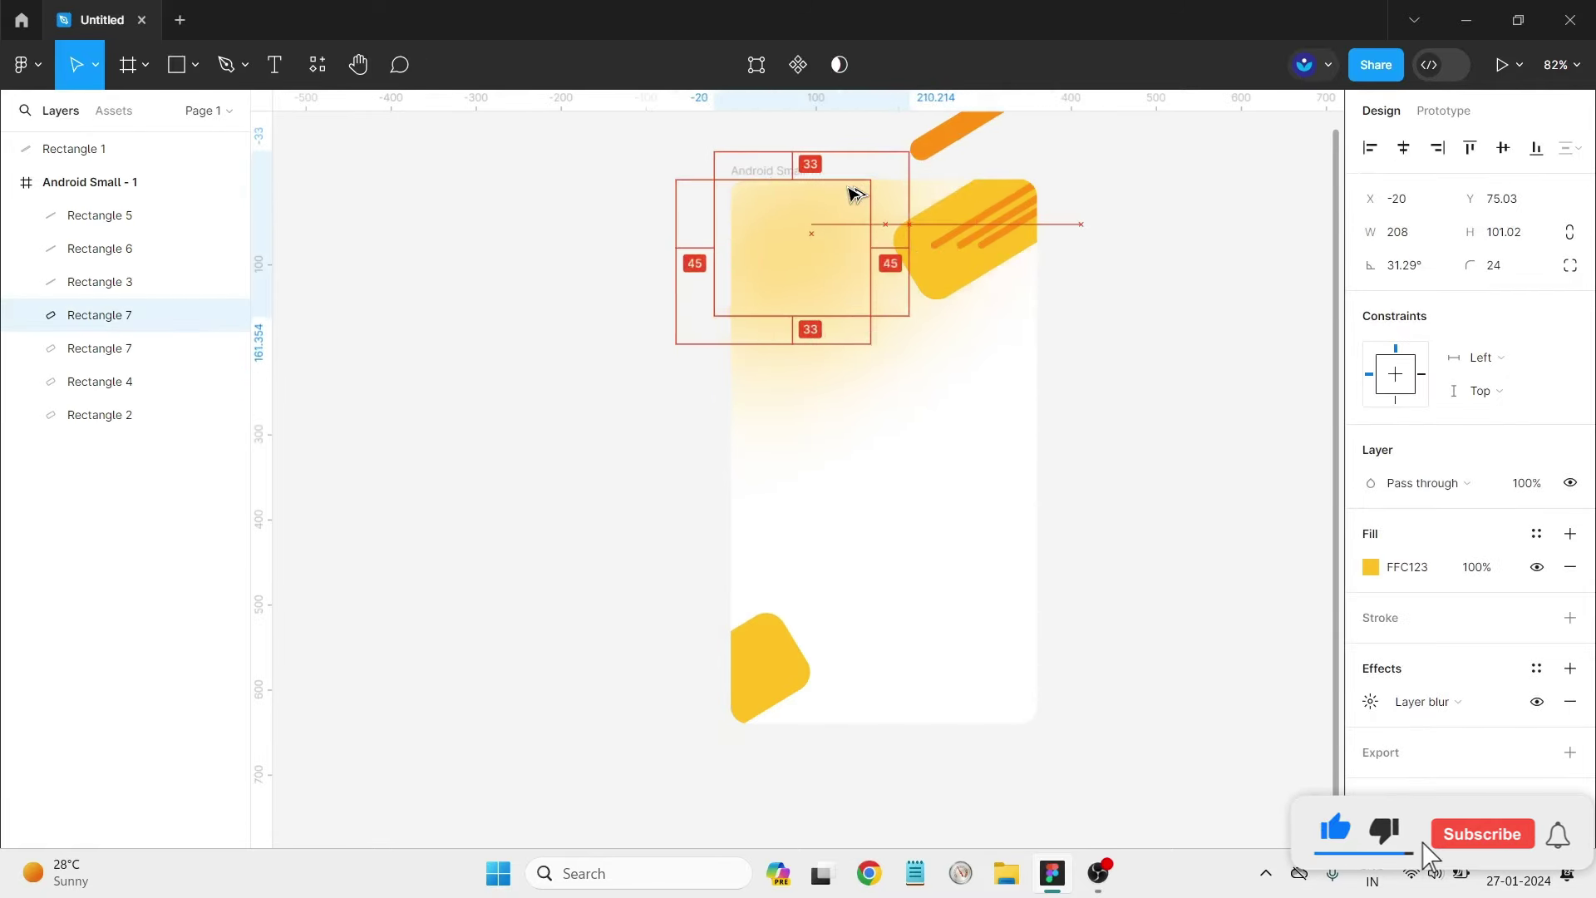
click(1102, 295)
scroll(938, 508, right, 5)
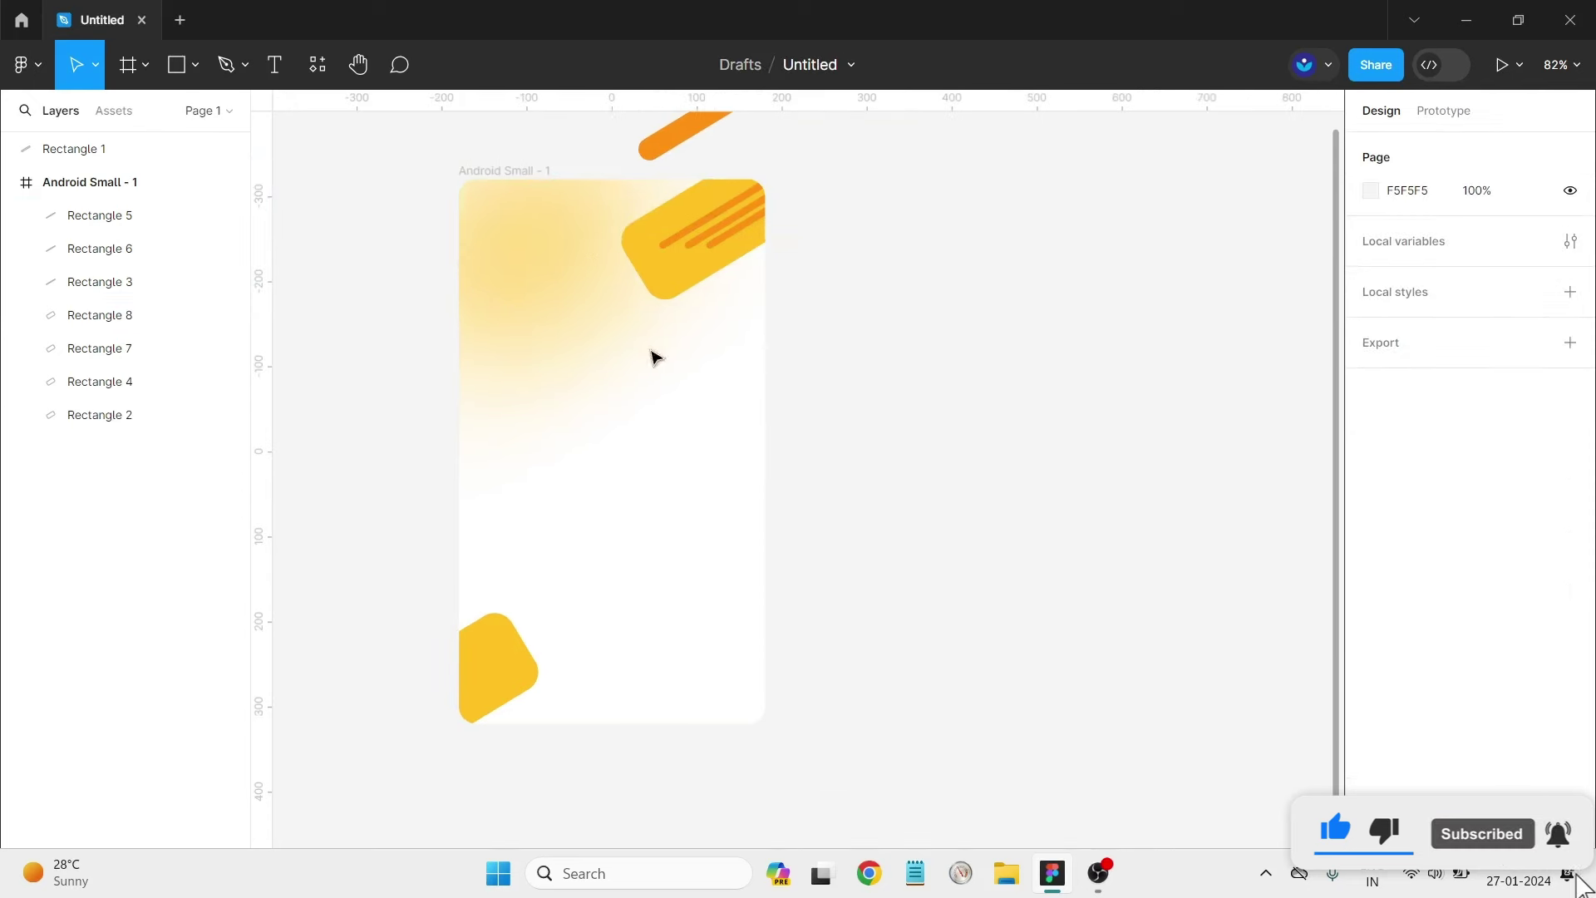
mouse_move(524, 241)
mouse_down()
mouse_move(770, 678)
mouse_move(748, 662)
mouse_up()
click(633, 297)
drag(634, 298, 515, 246)
click(973, 294)
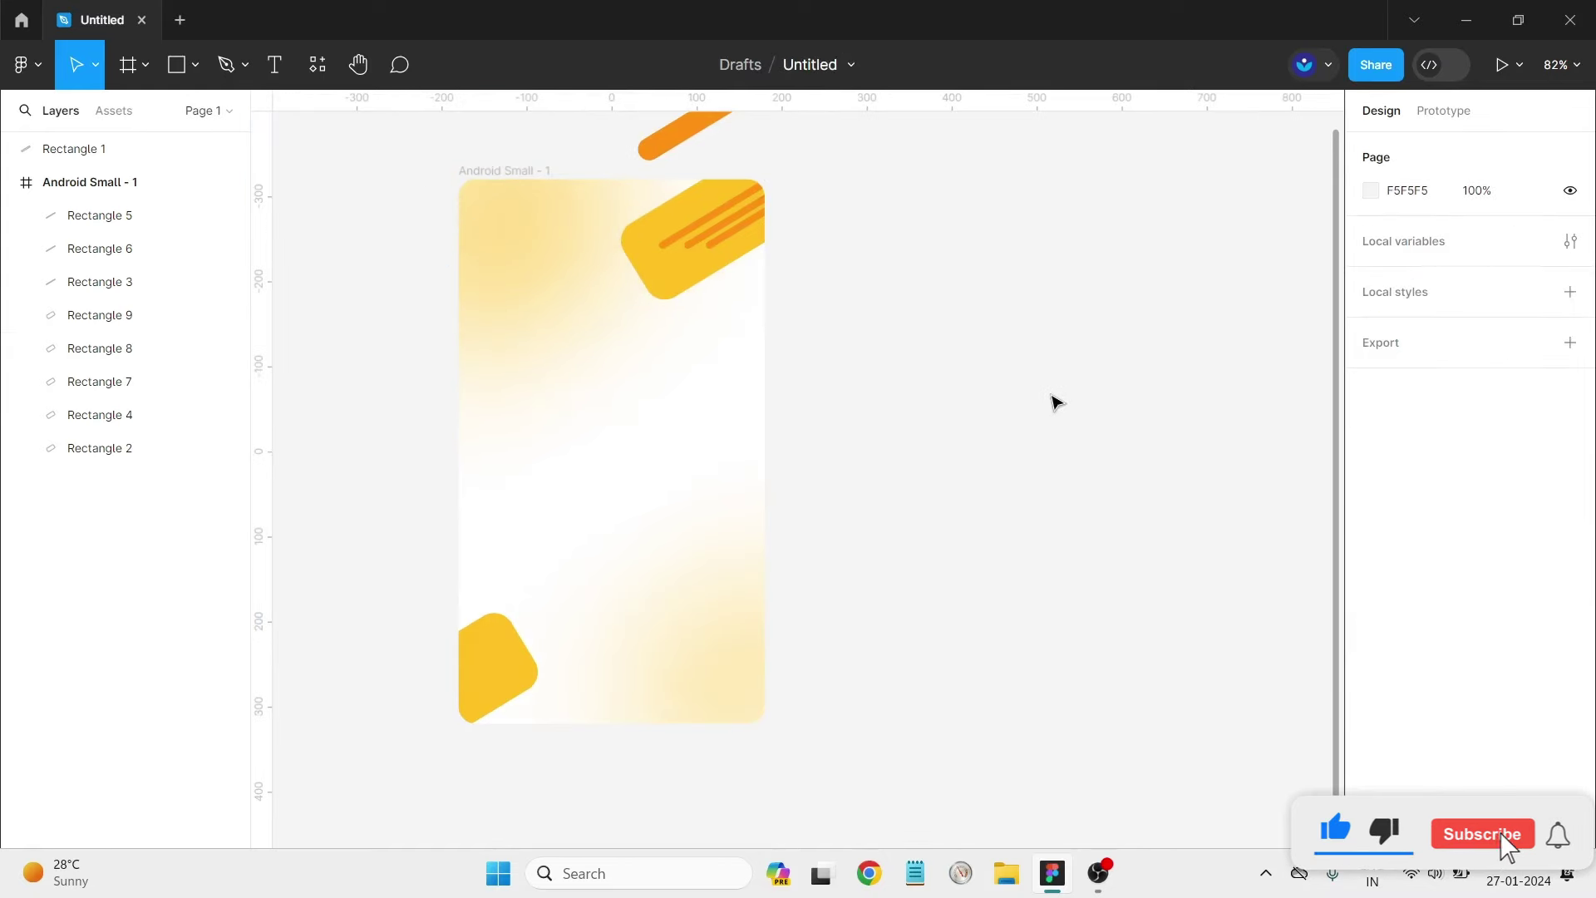
Select the bottom-left yellow shape.
click(478, 724)
click(698, 727)
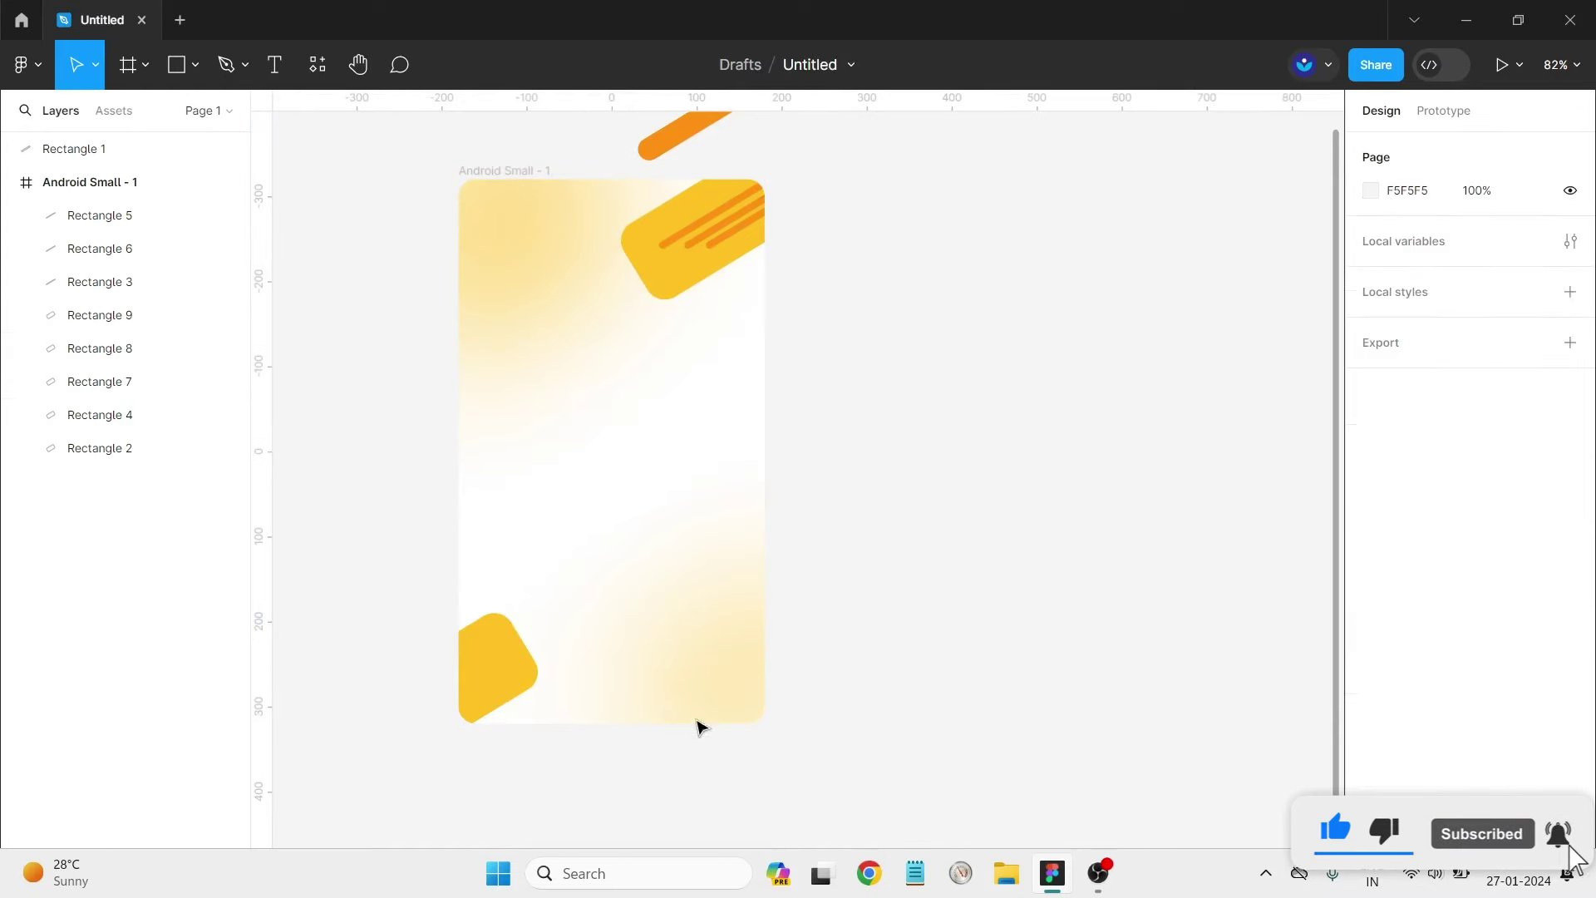
click(529, 656)
Narrow the bottom-left yellow shape and round its corners to radius 50.51.
mouse_move(534, 639)
mouse_down()
mouse_move(516, 659)
mouse_move(446, 641)
mouse_up()
scroll(512, 648, up, 3)
click(712, 612)
scroll(635, 638, down, 5)
click(585, 652)
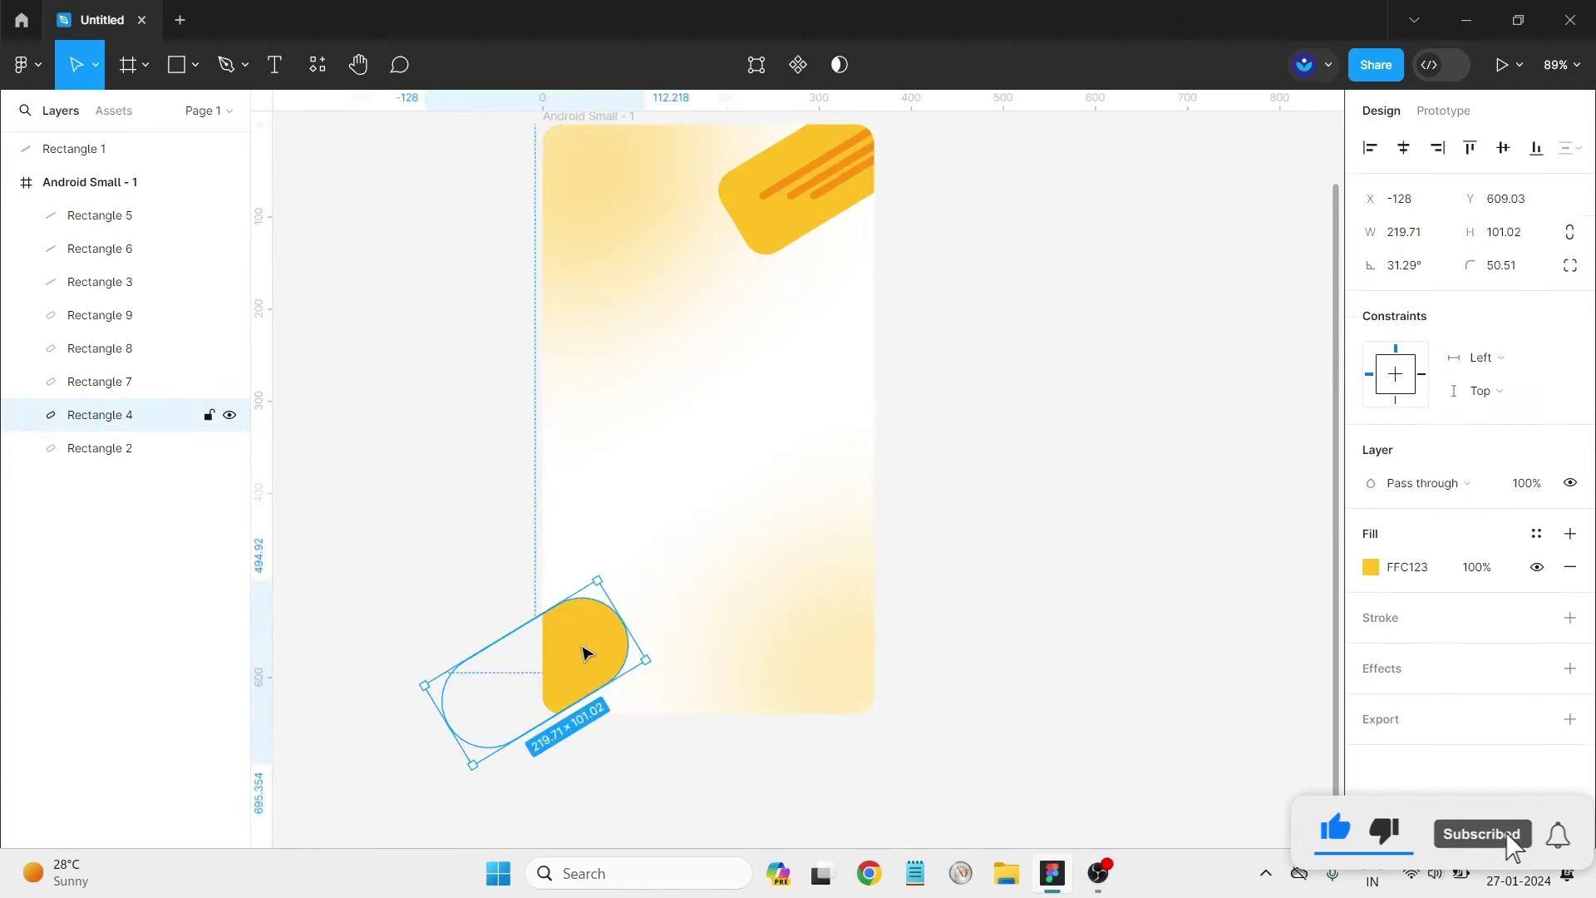
drag(584, 653, 604, 646)
click(994, 556)
Rotate the pill flat to 0.43°, shorten it to 77.36, and slide it bottom-right.
scroll(956, 515, up, 1)
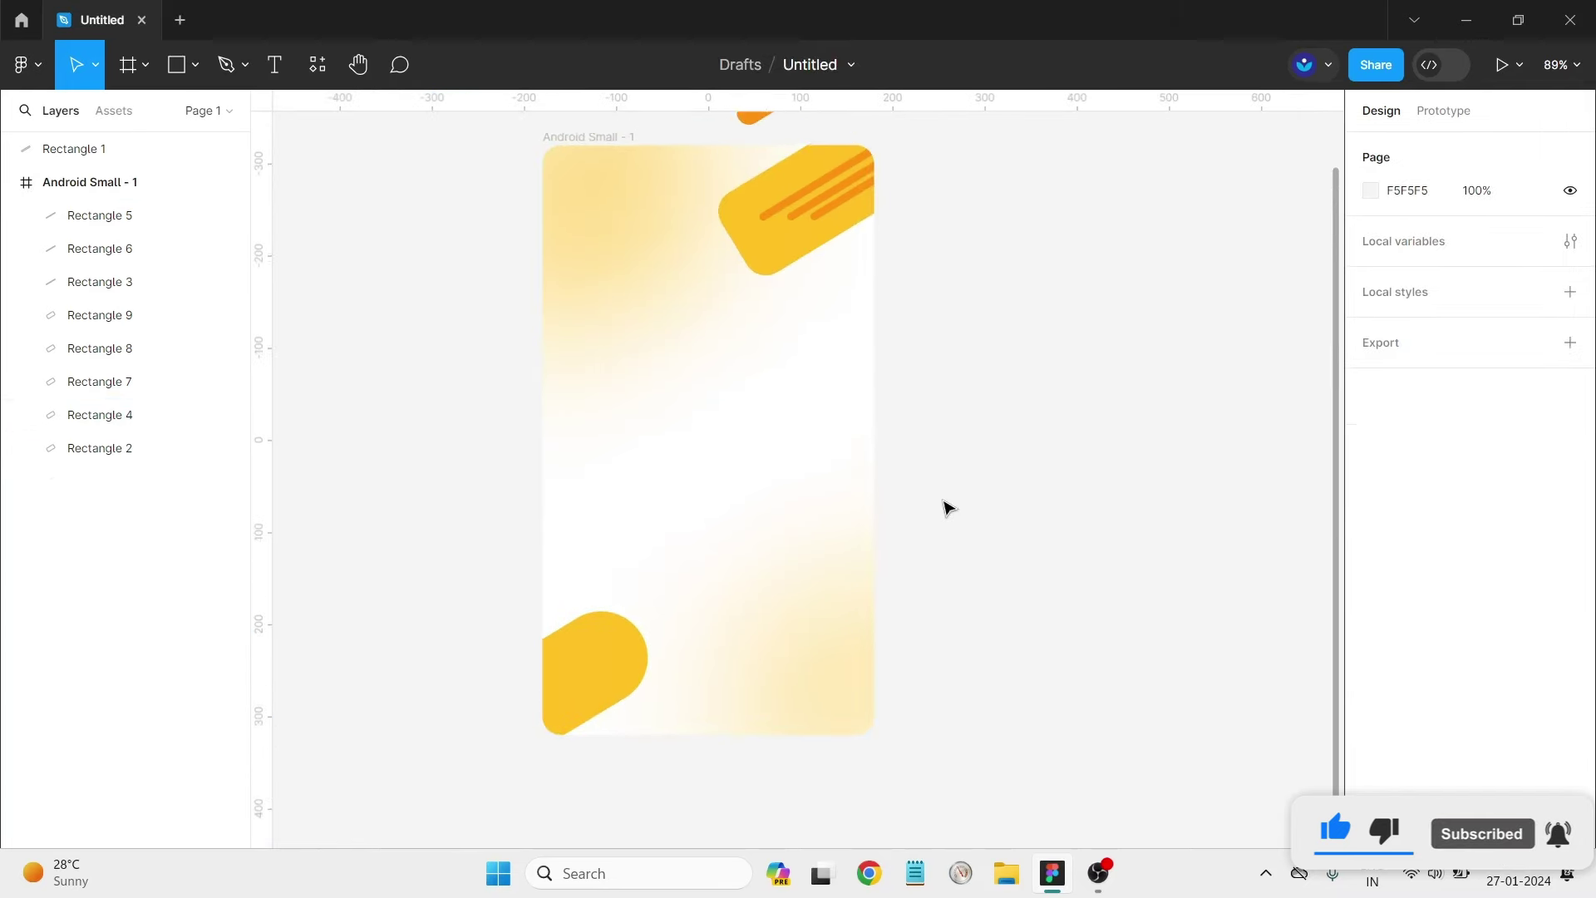
scroll(947, 508, up, 2)
click(595, 684)
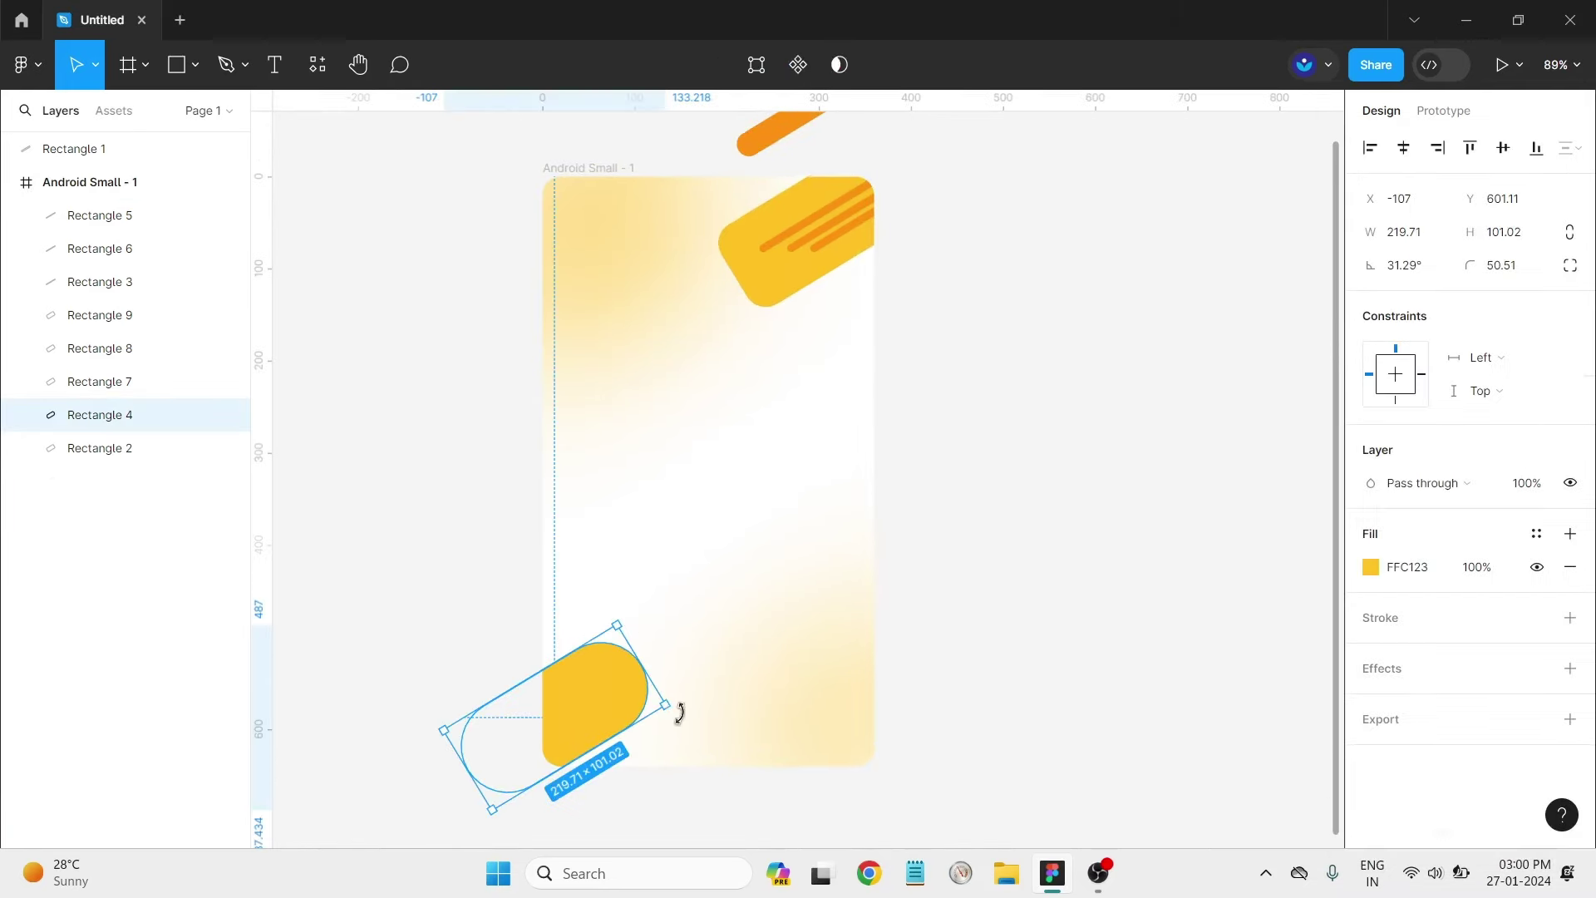
drag(678, 706, 677, 788)
drag(581, 711, 599, 731)
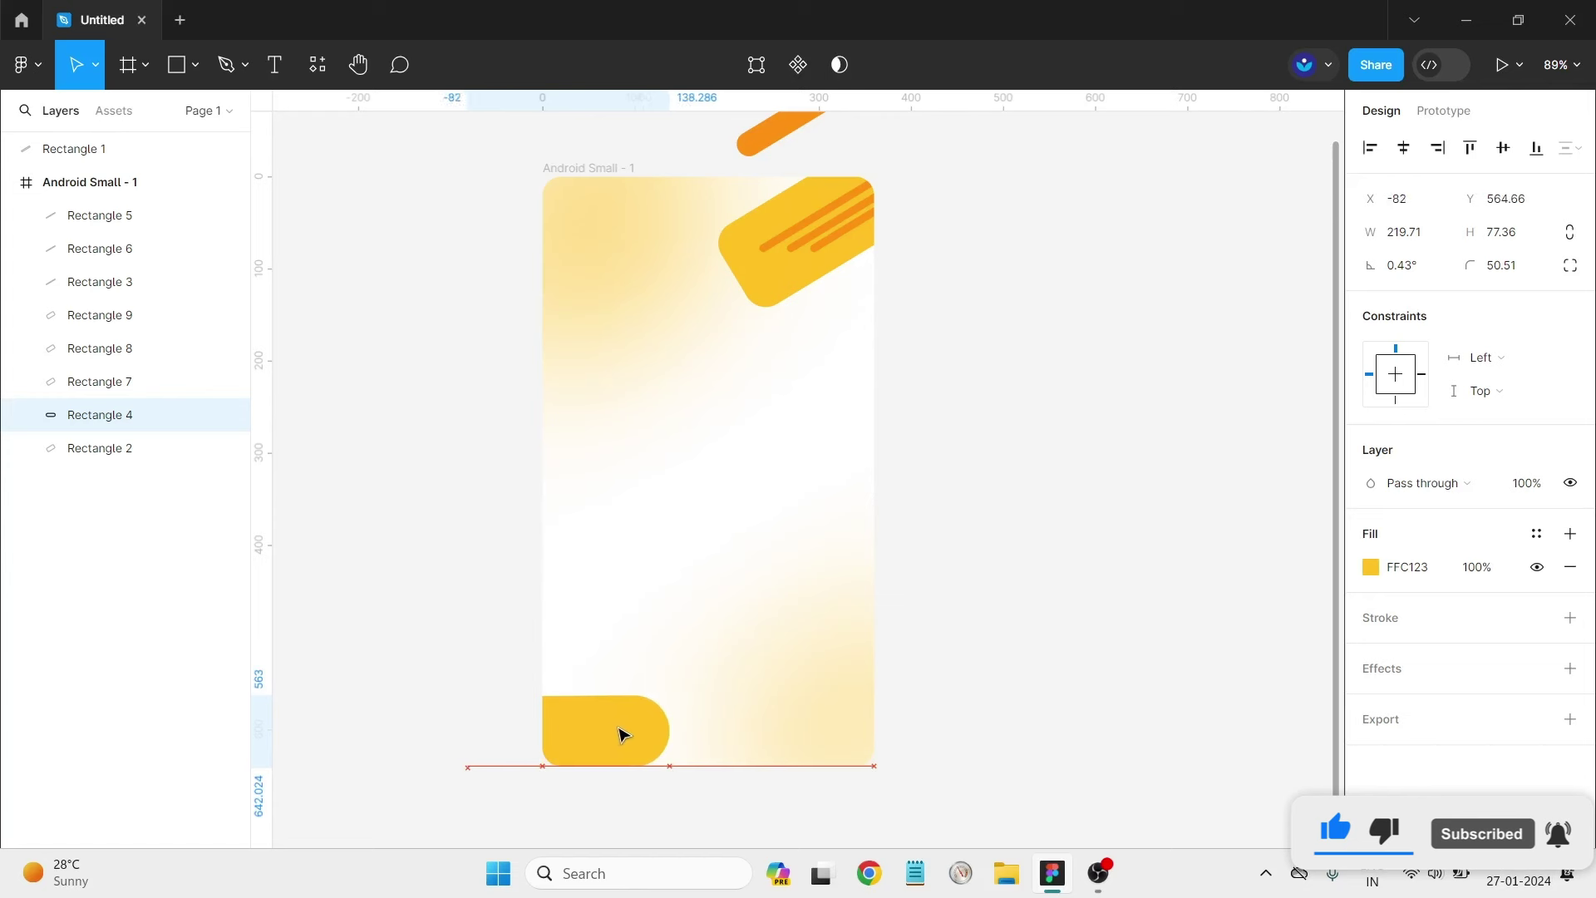
drag(638, 735, 859, 732)
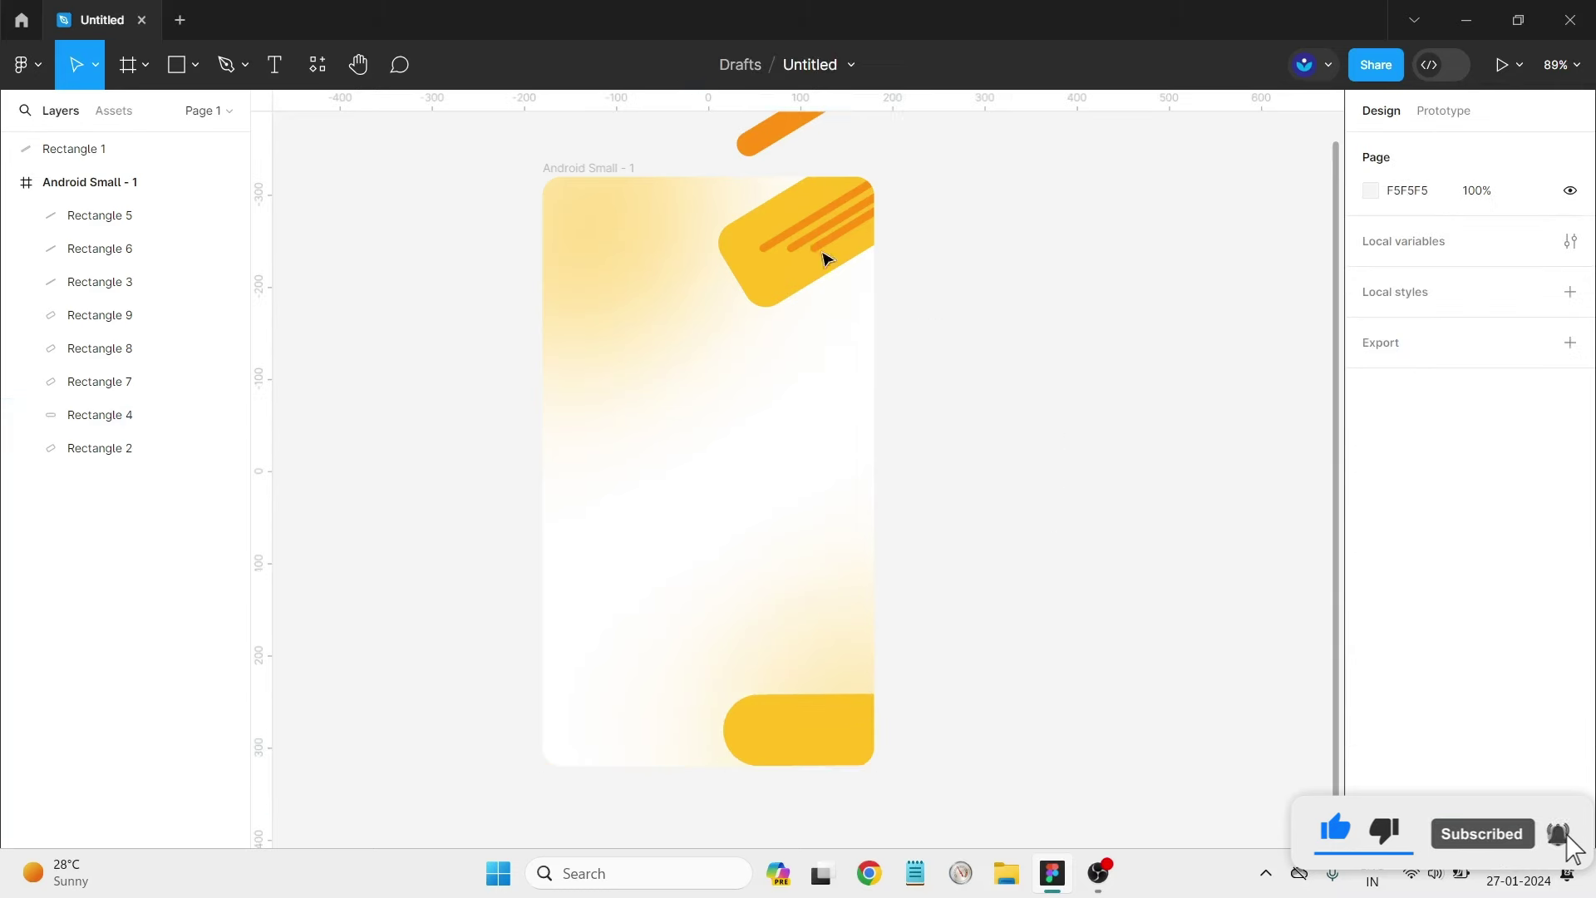
Move the yellow card to the frame's top-left, rotate it steeper and enlarge it.
click(771, 276)
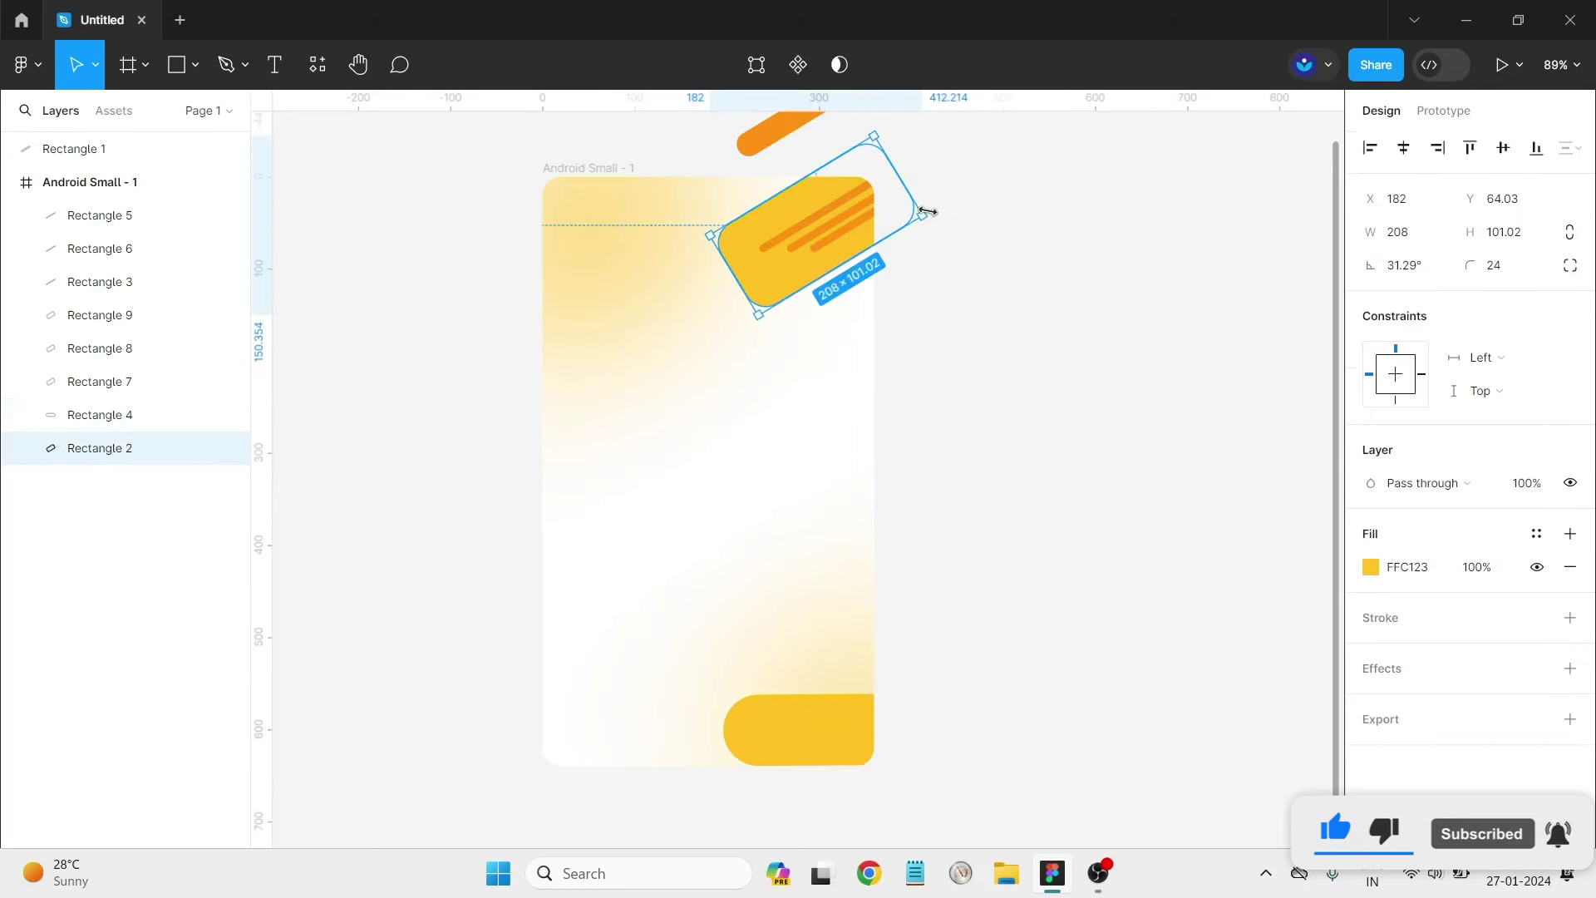
drag(927, 212, 880, 364)
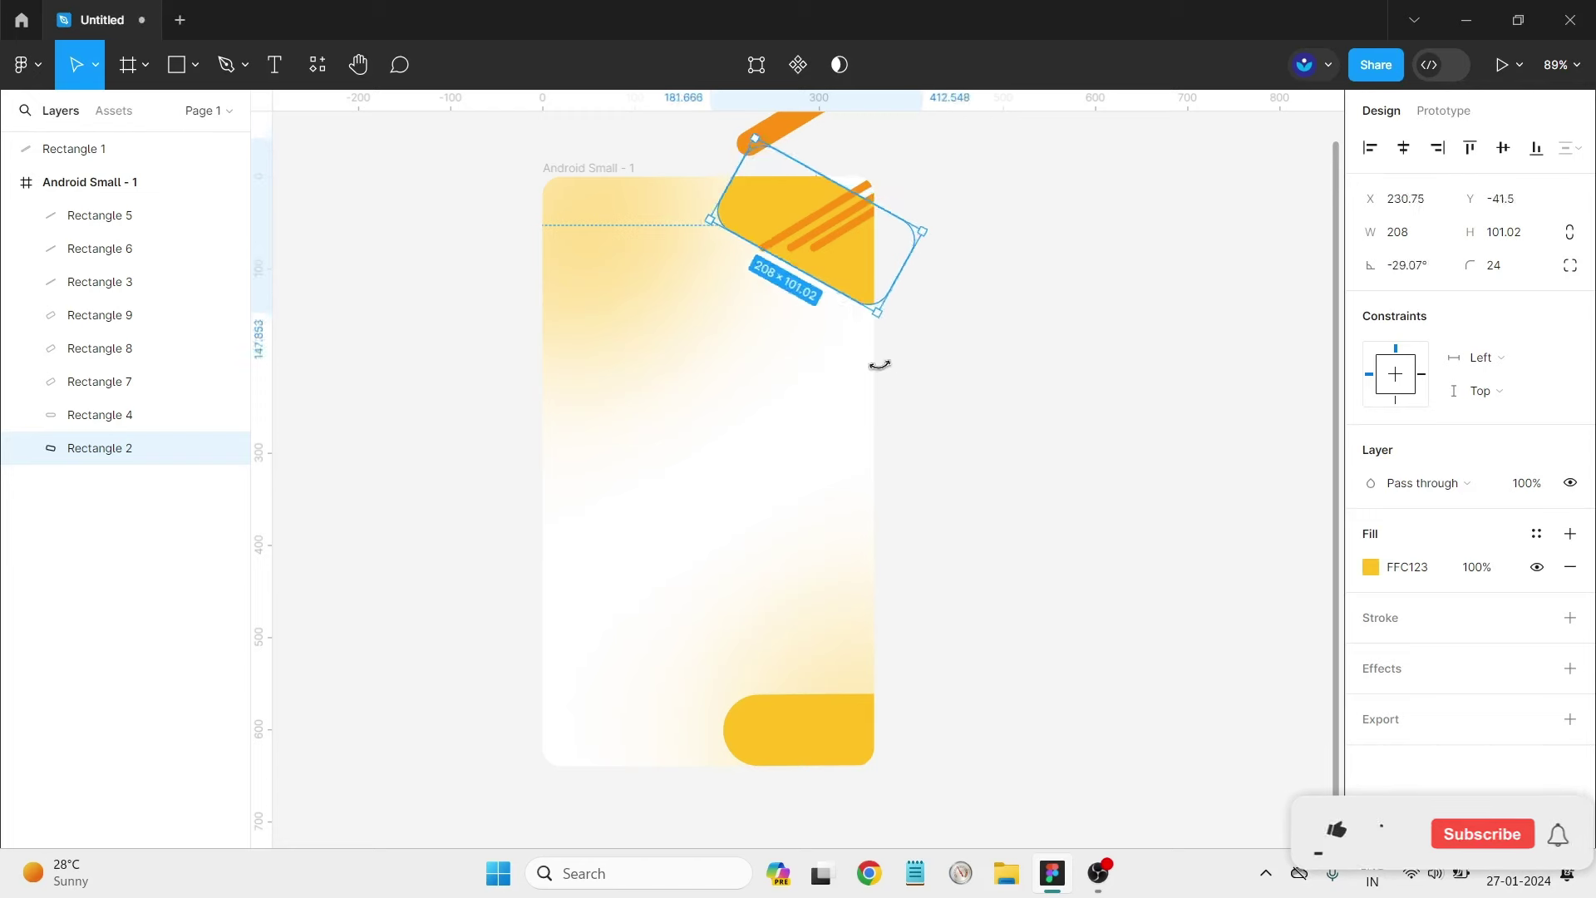
click(1092, 359)
drag(857, 298, 604, 286)
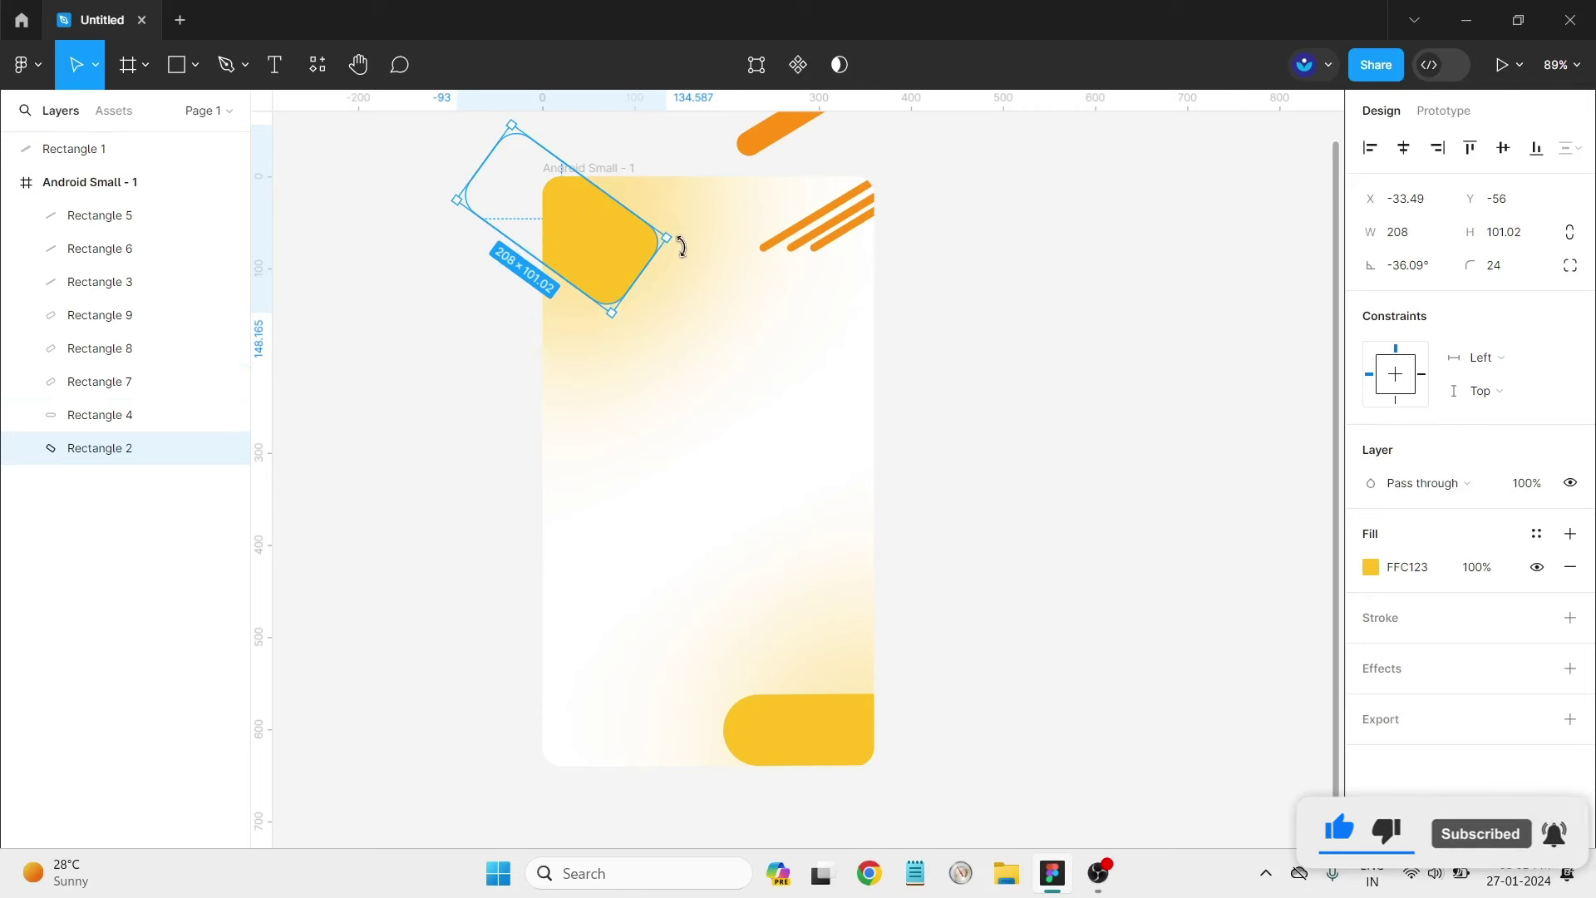
drag(681, 246, 564, 358)
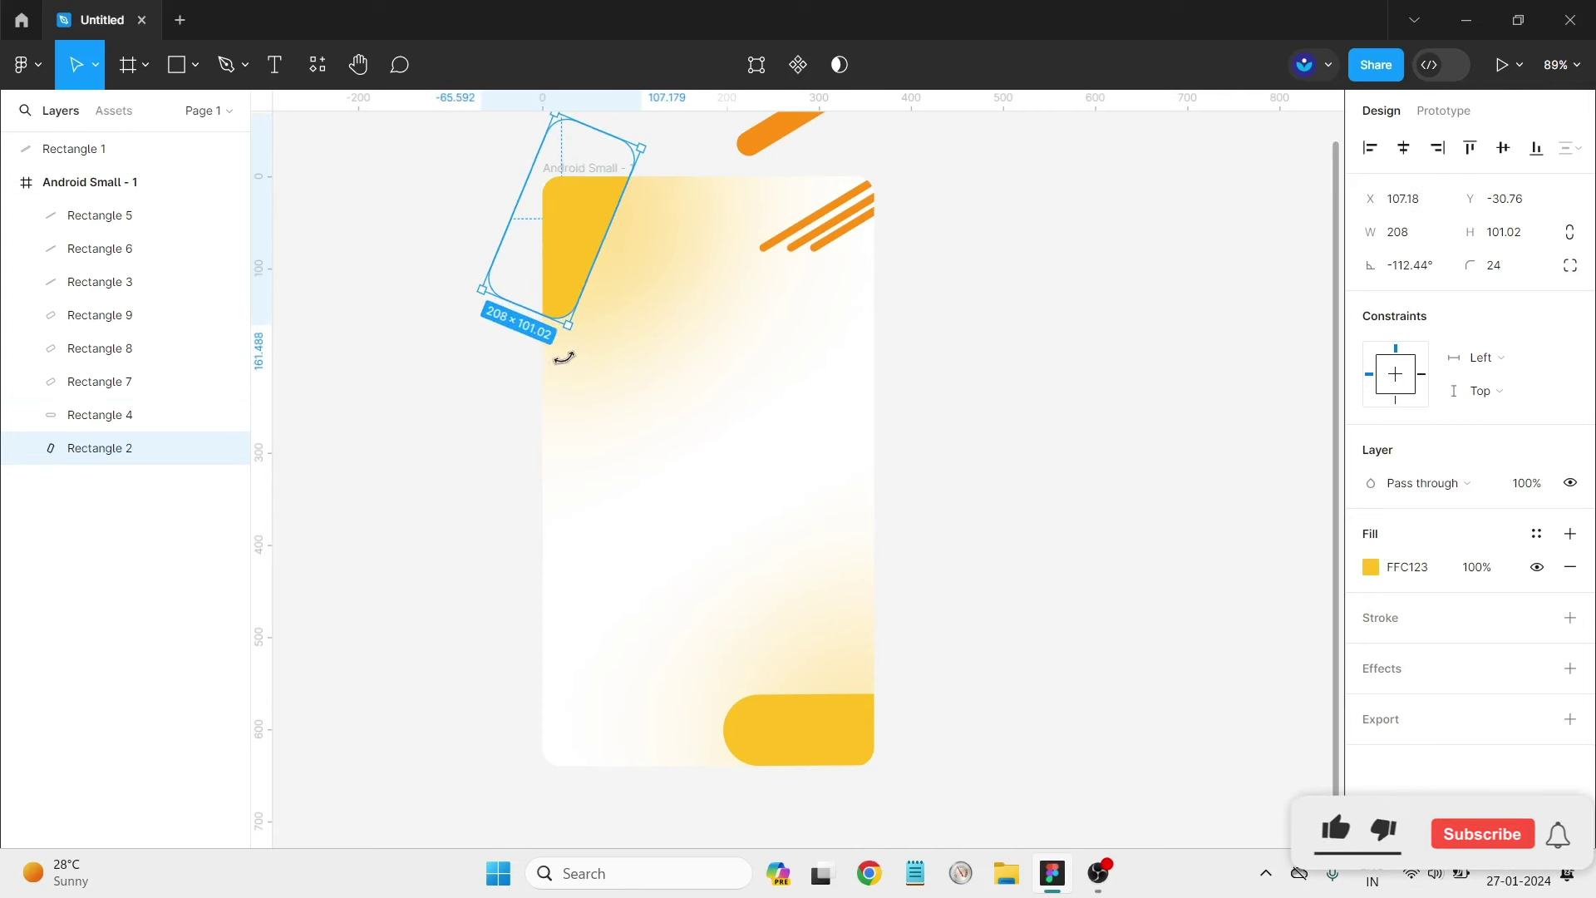
drag(616, 188, 668, 154)
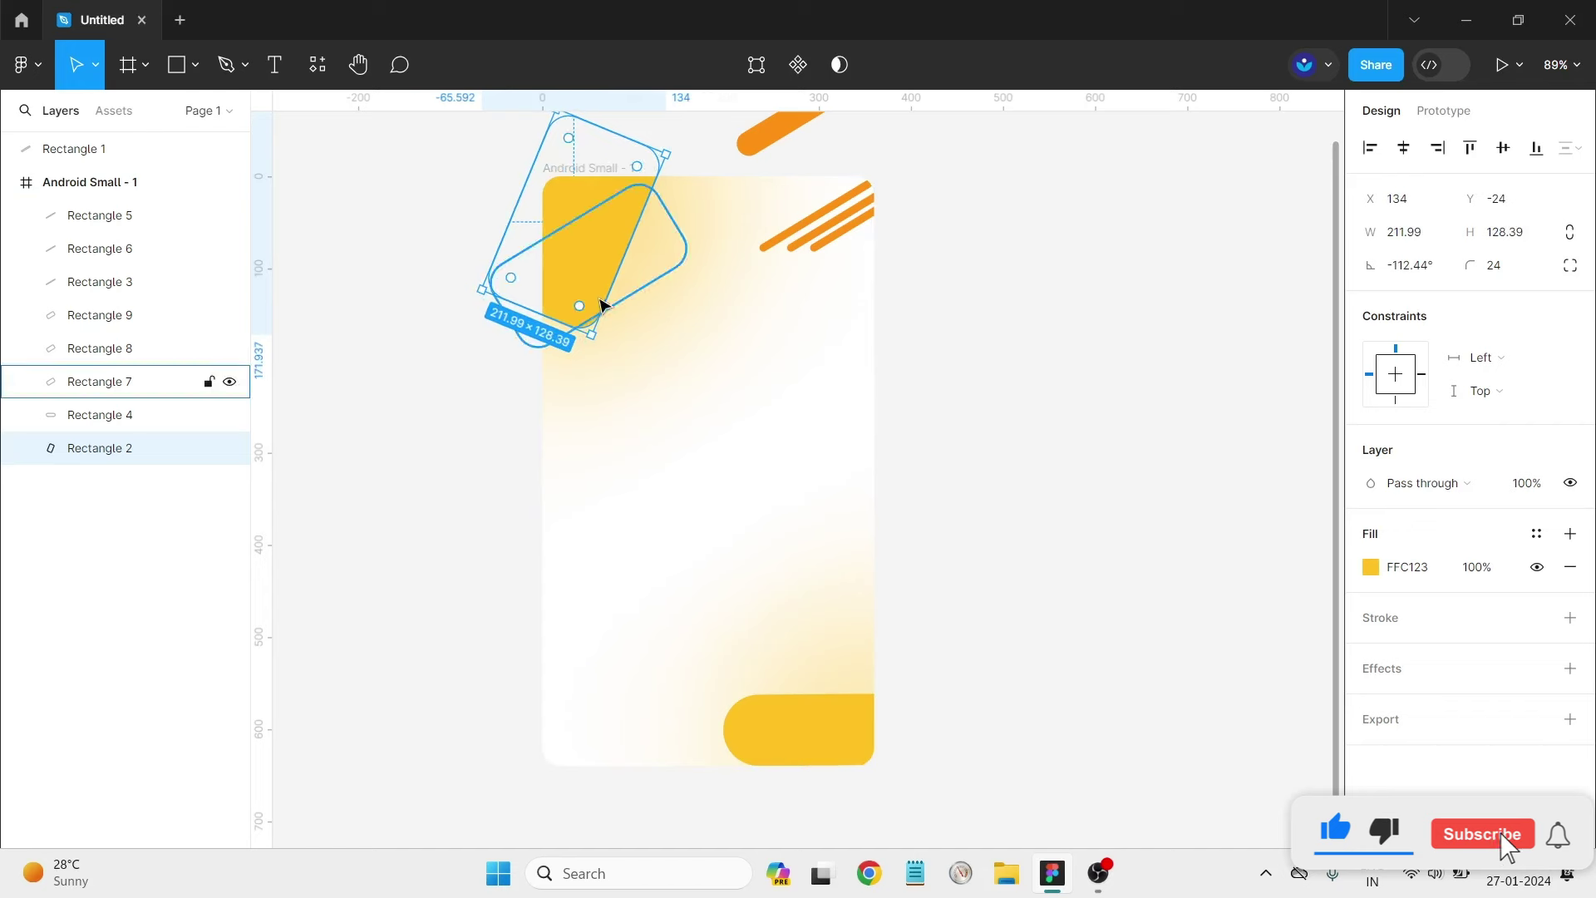
drag(605, 305, 578, 264)
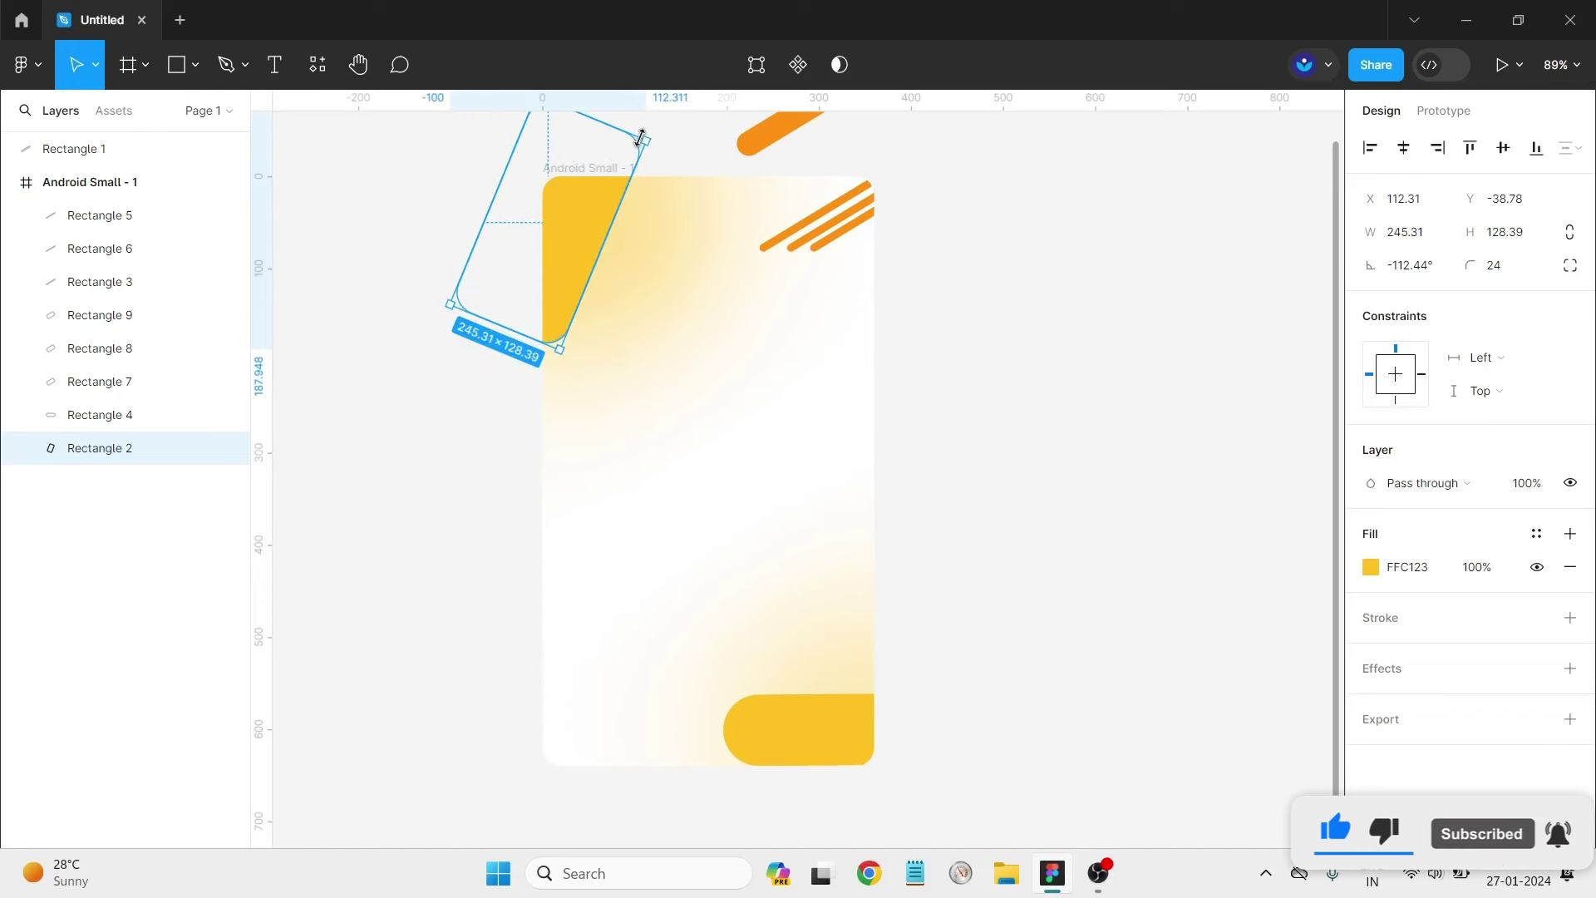
click(1056, 279)
Move the orange stripes out of the frame toward the top-right.
scroll(1063, 405, up, 3)
drag(827, 340, 933, 217)
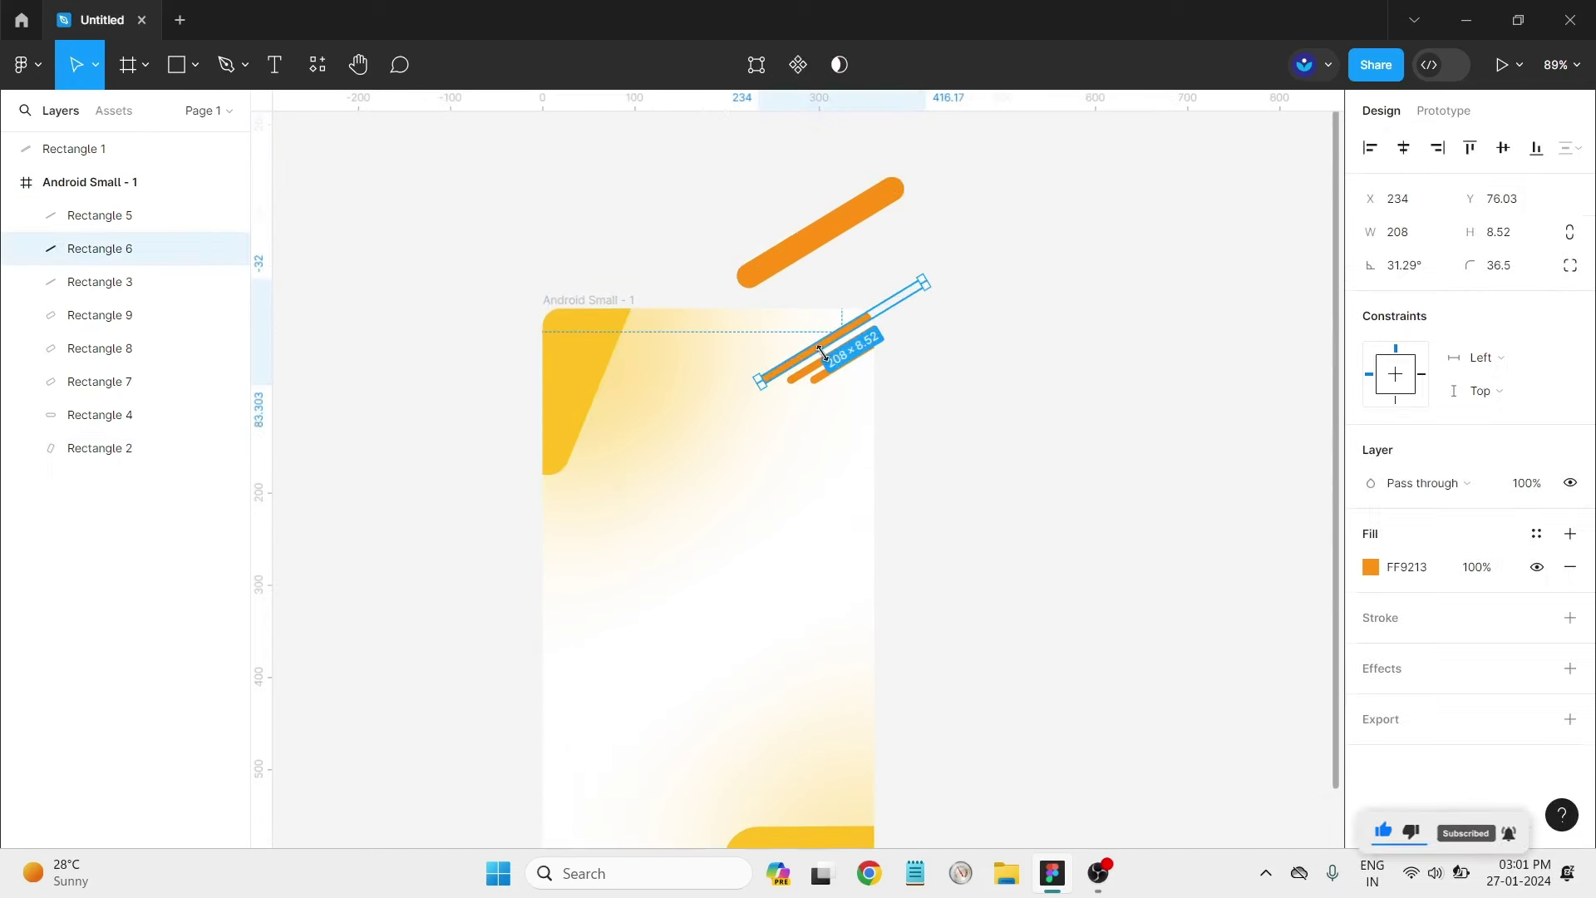
drag(848, 356, 985, 279)
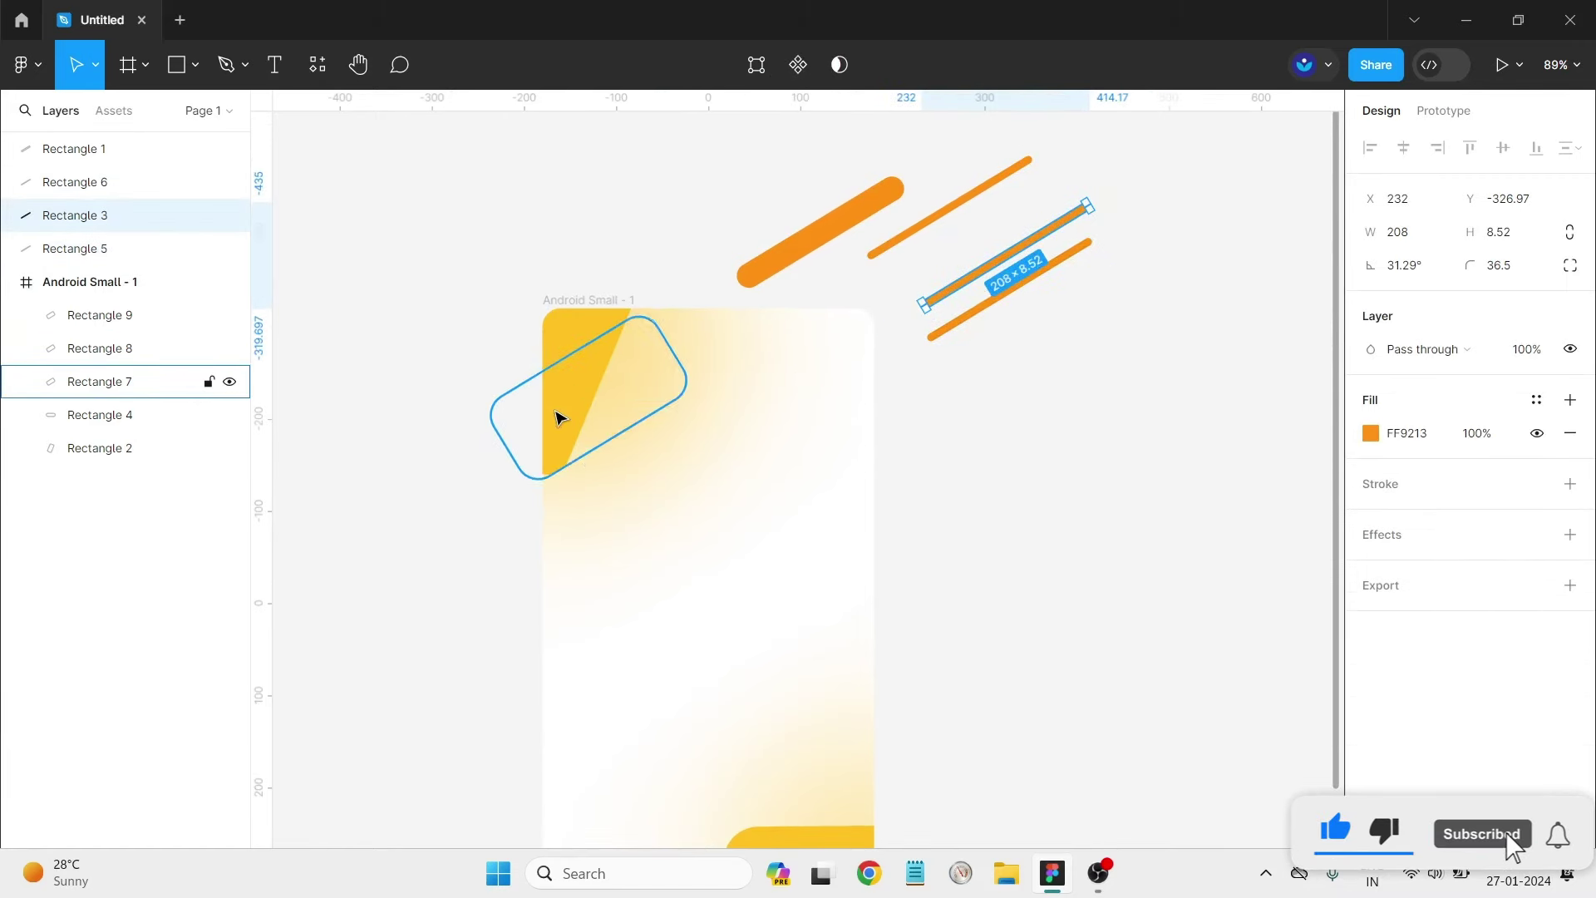
Lock blurred Rectangles 7 and 8, then duplicate the top-left yellow rectangle.
click(554, 420)
click(550, 429)
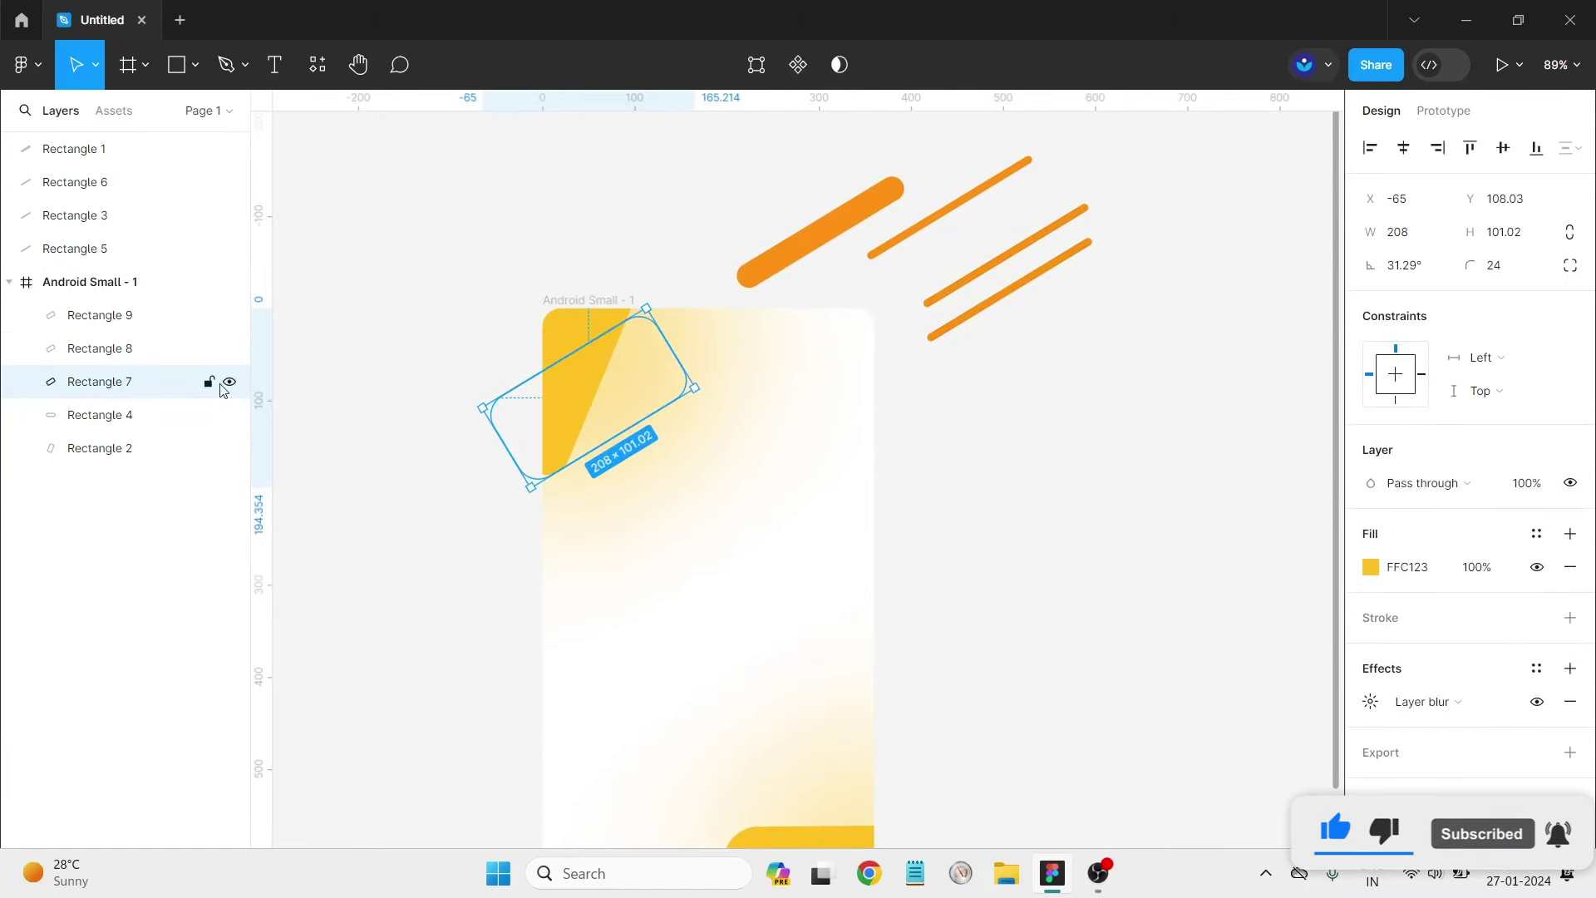
click(662, 421)
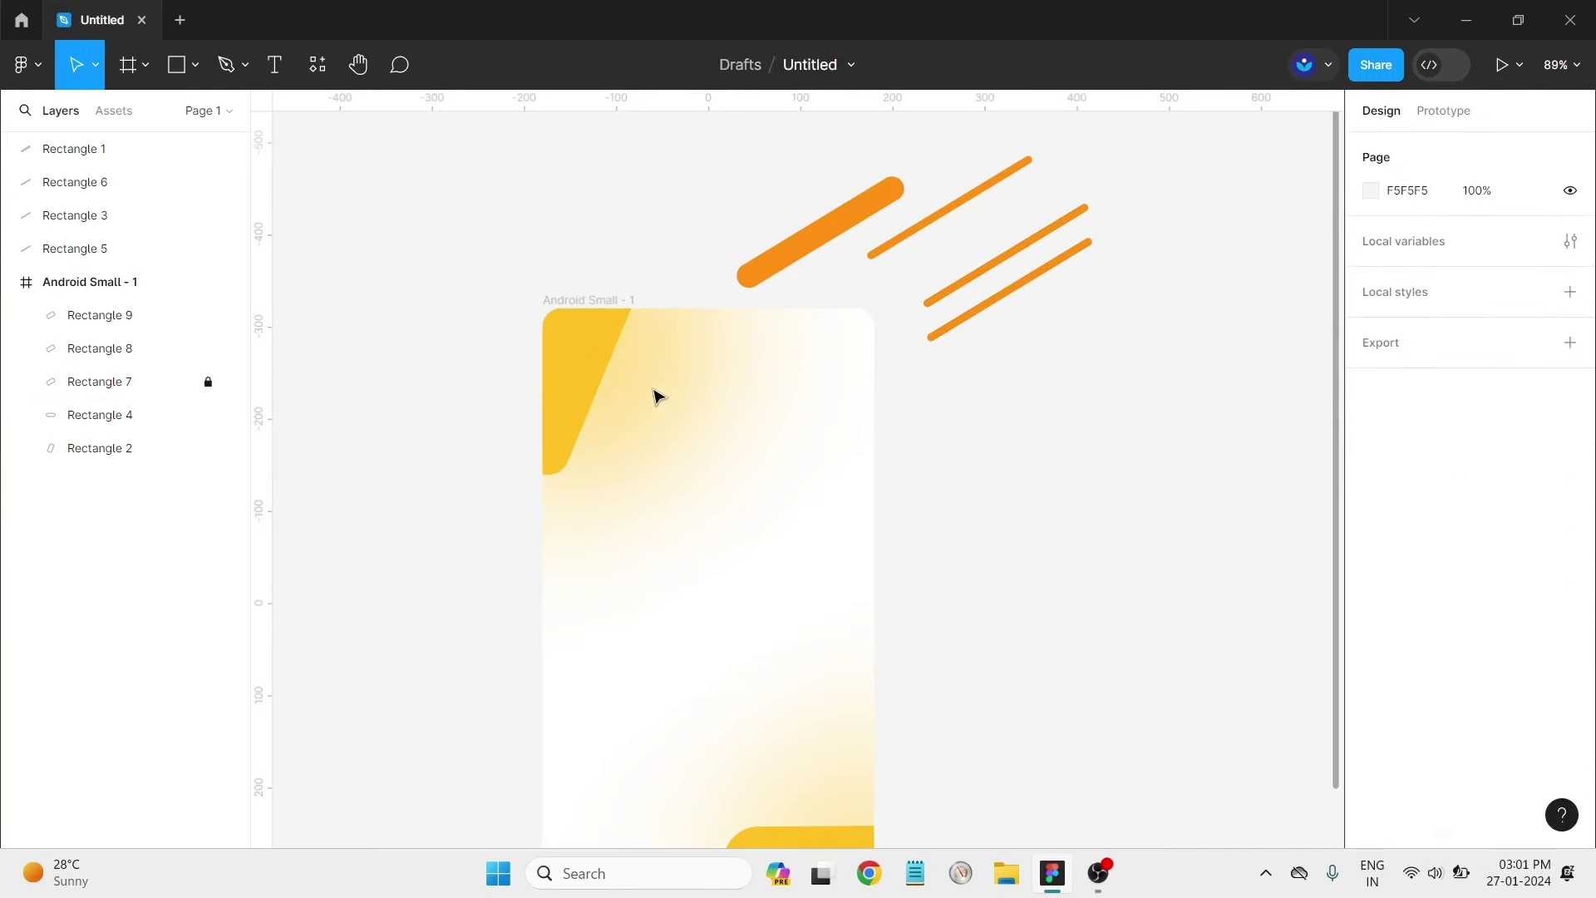
drag(620, 434, 616, 345)
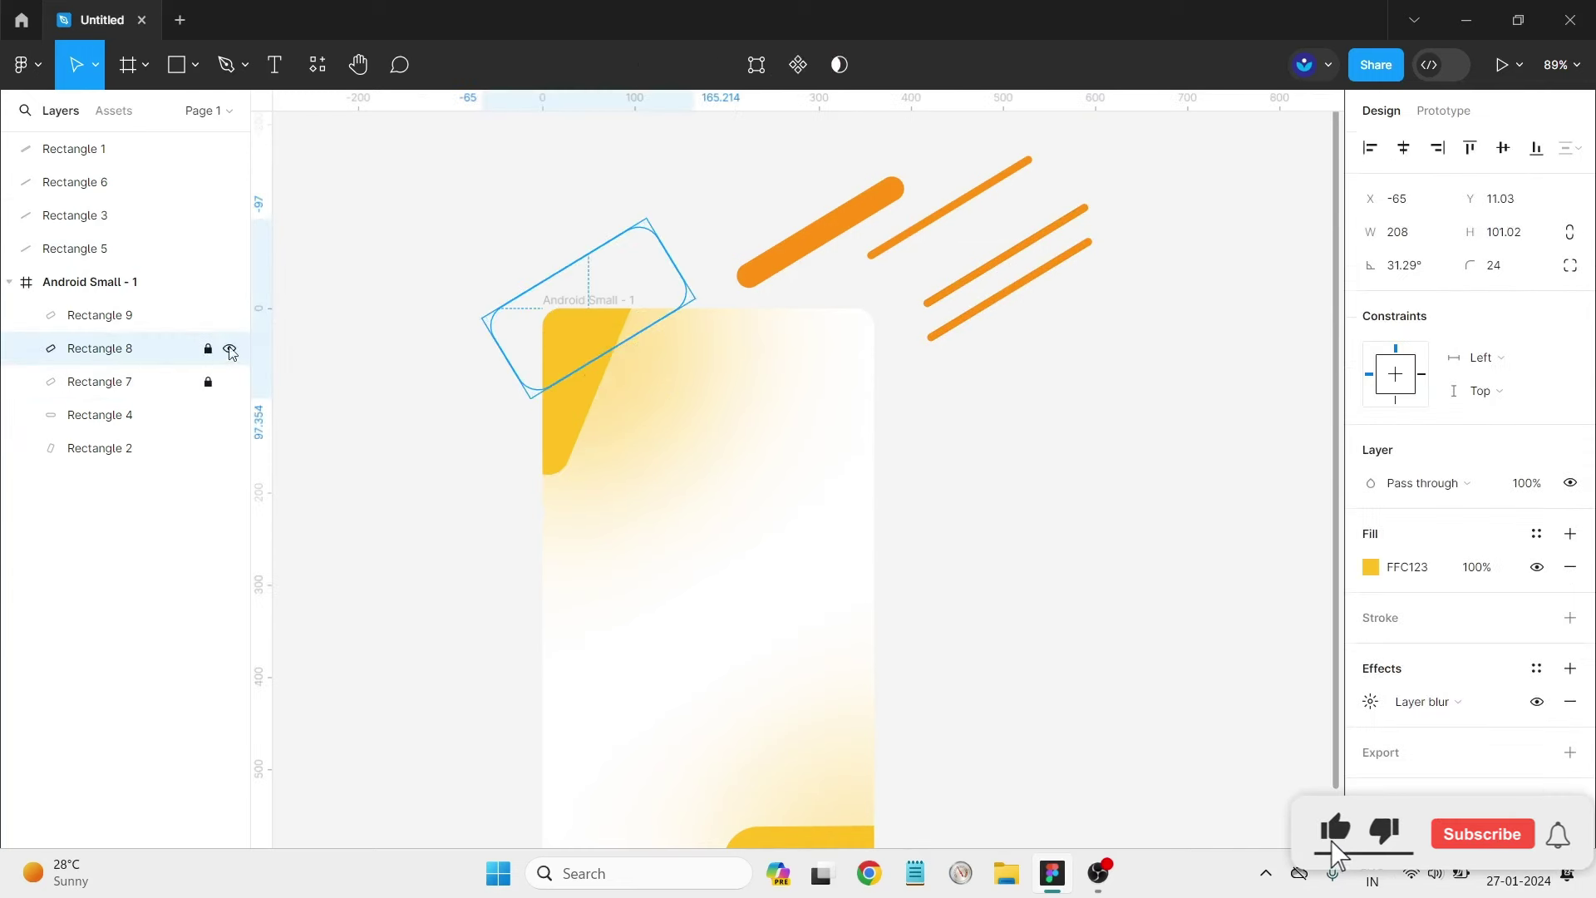
click(589, 399)
mouse_move(589, 399)
mouse_down()
mouse_move(616, 448)
mouse_move(605, 468)
mouse_up()
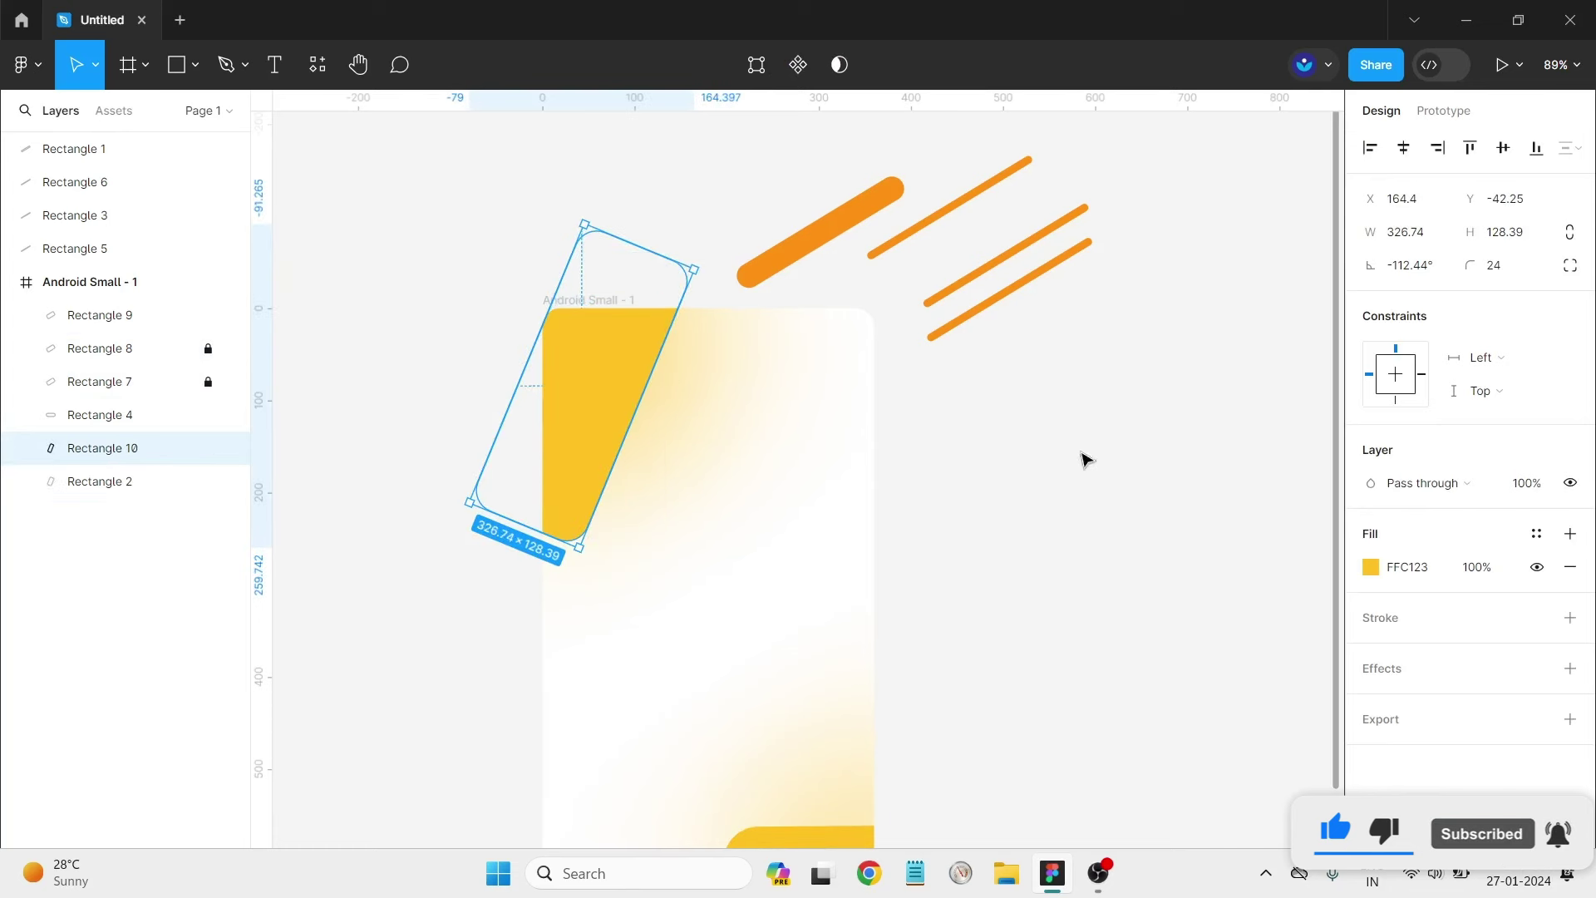
Fill the duplicate pale cream FFF4D6 and reorder it against Rectangle 2 in Layers.
click(1370, 567)
drag(1280, 327, 1183, 315)
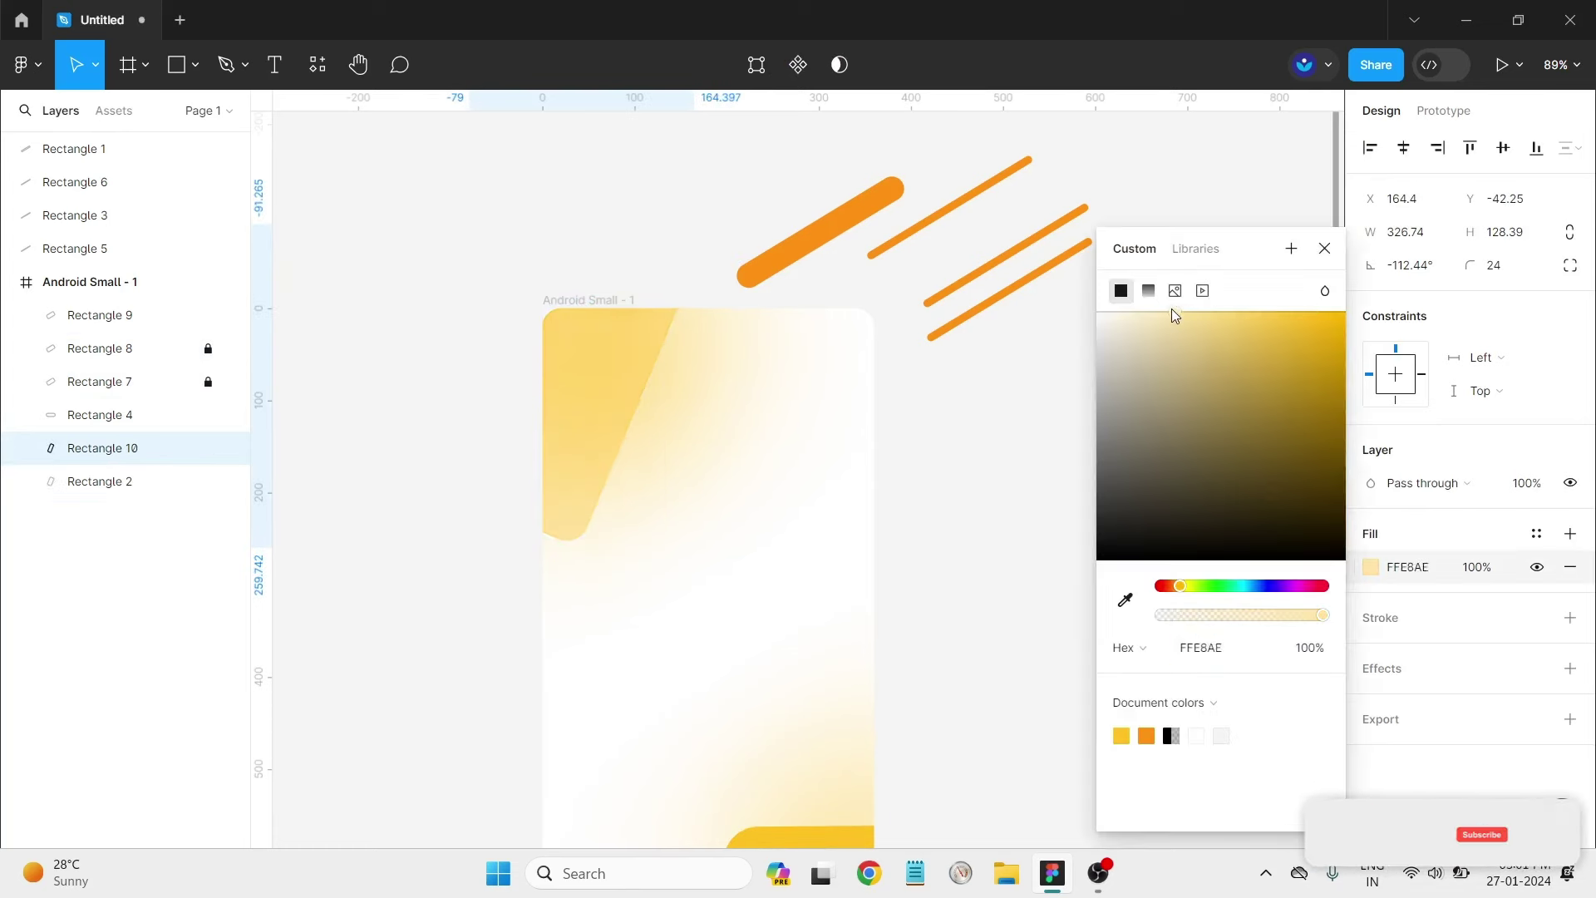
click(1227, 339)
drag(117, 449, 129, 504)
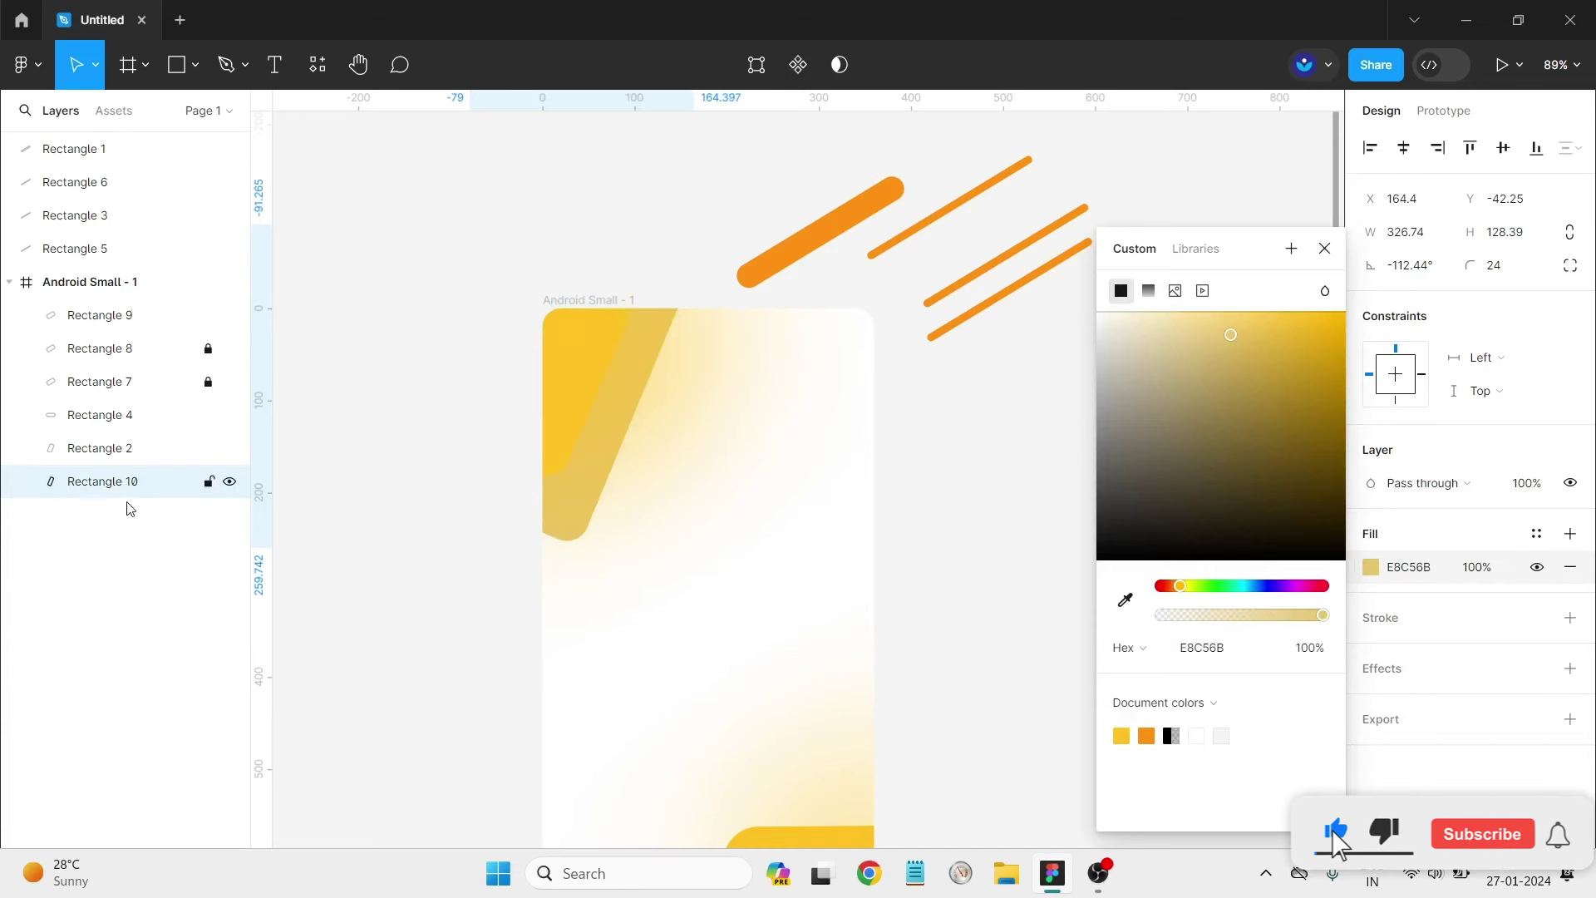
mouse_move(1278, 336)
mouse_down()
mouse_move(1337, 351)
mouse_move(1343, 302)
mouse_move(1139, 316)
mouse_up()
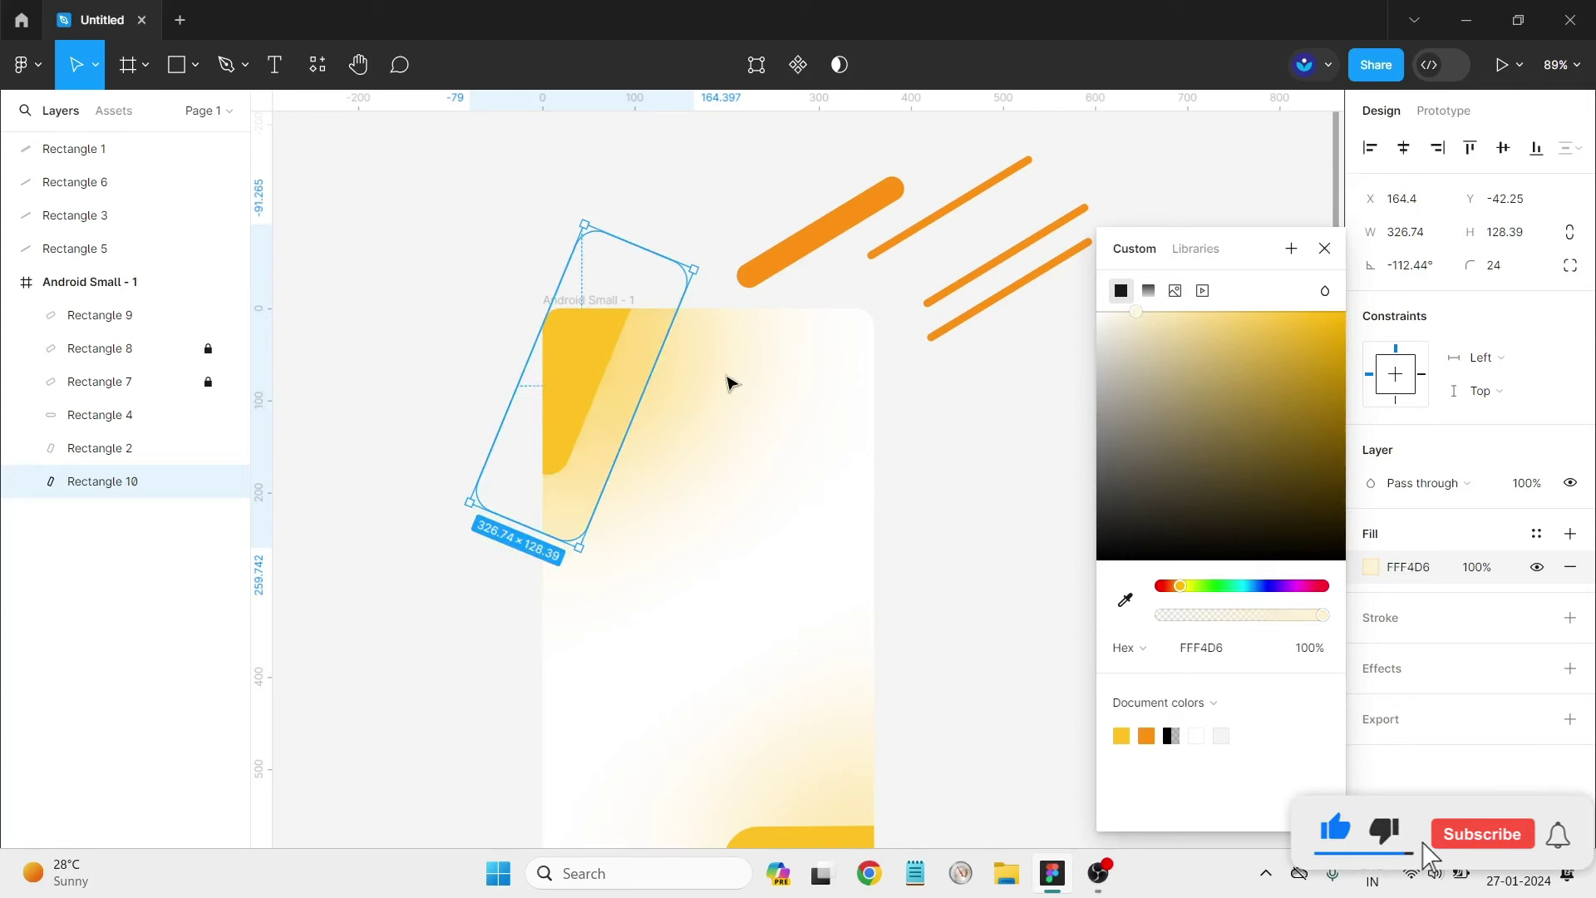
click(586, 387)
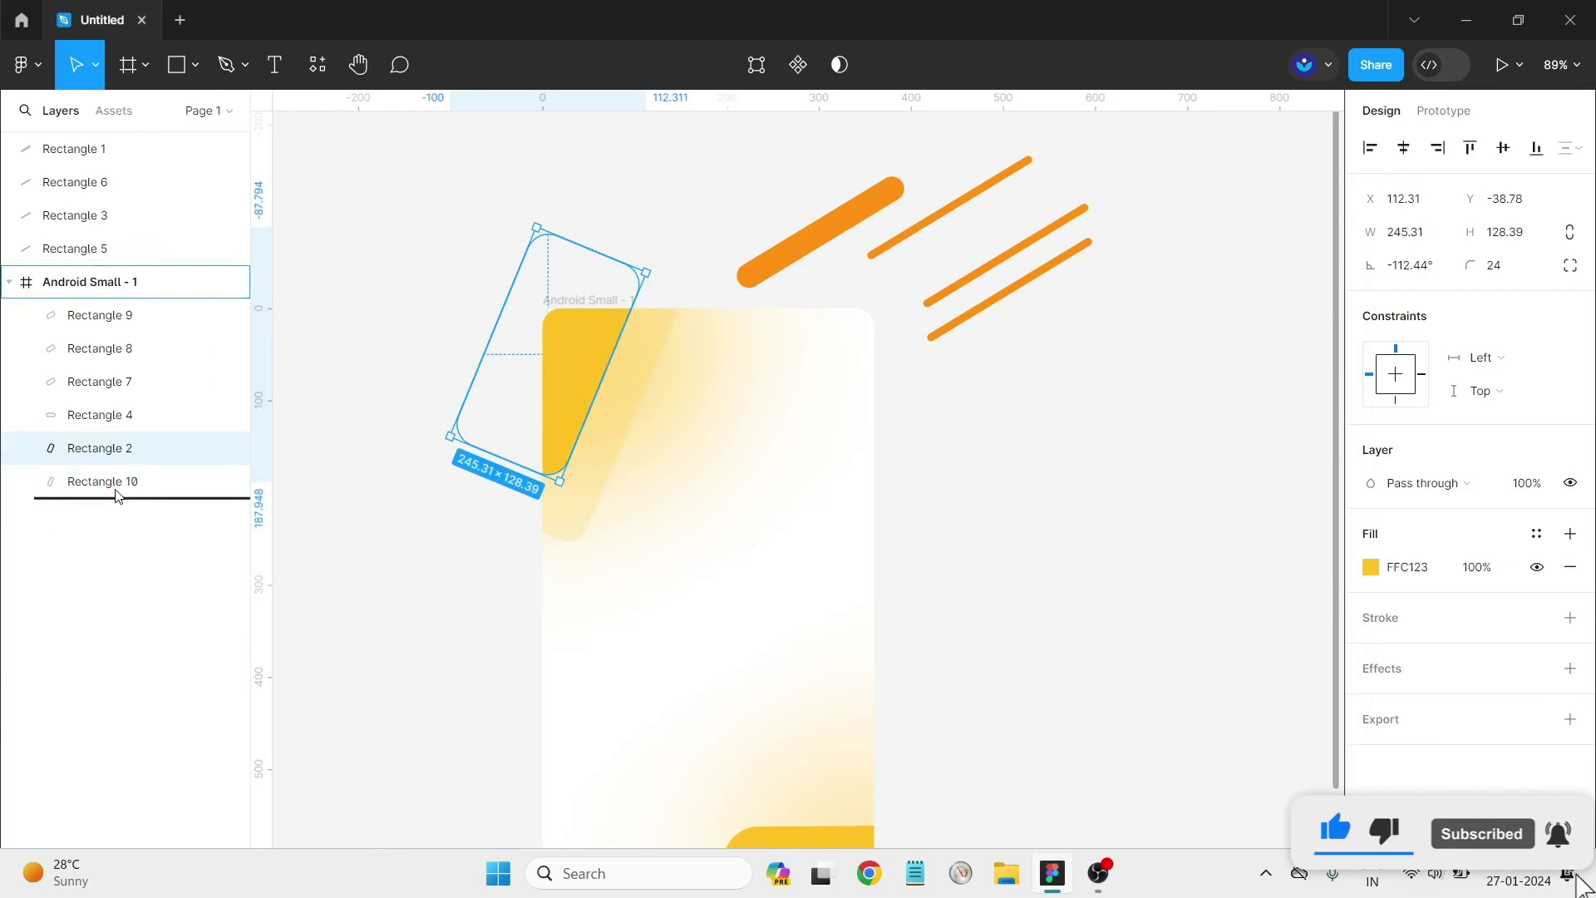
drag(117, 496, 117, 497)
Narrow the pale band to 71.55 tall and nudge it slightly right.
click(614, 413)
mouse_move(636, 413)
mouse_down()
mouse_move(571, 367)
mouse_move(618, 459)
mouse_move(466, 550)
mouse_up()
click(606, 385)
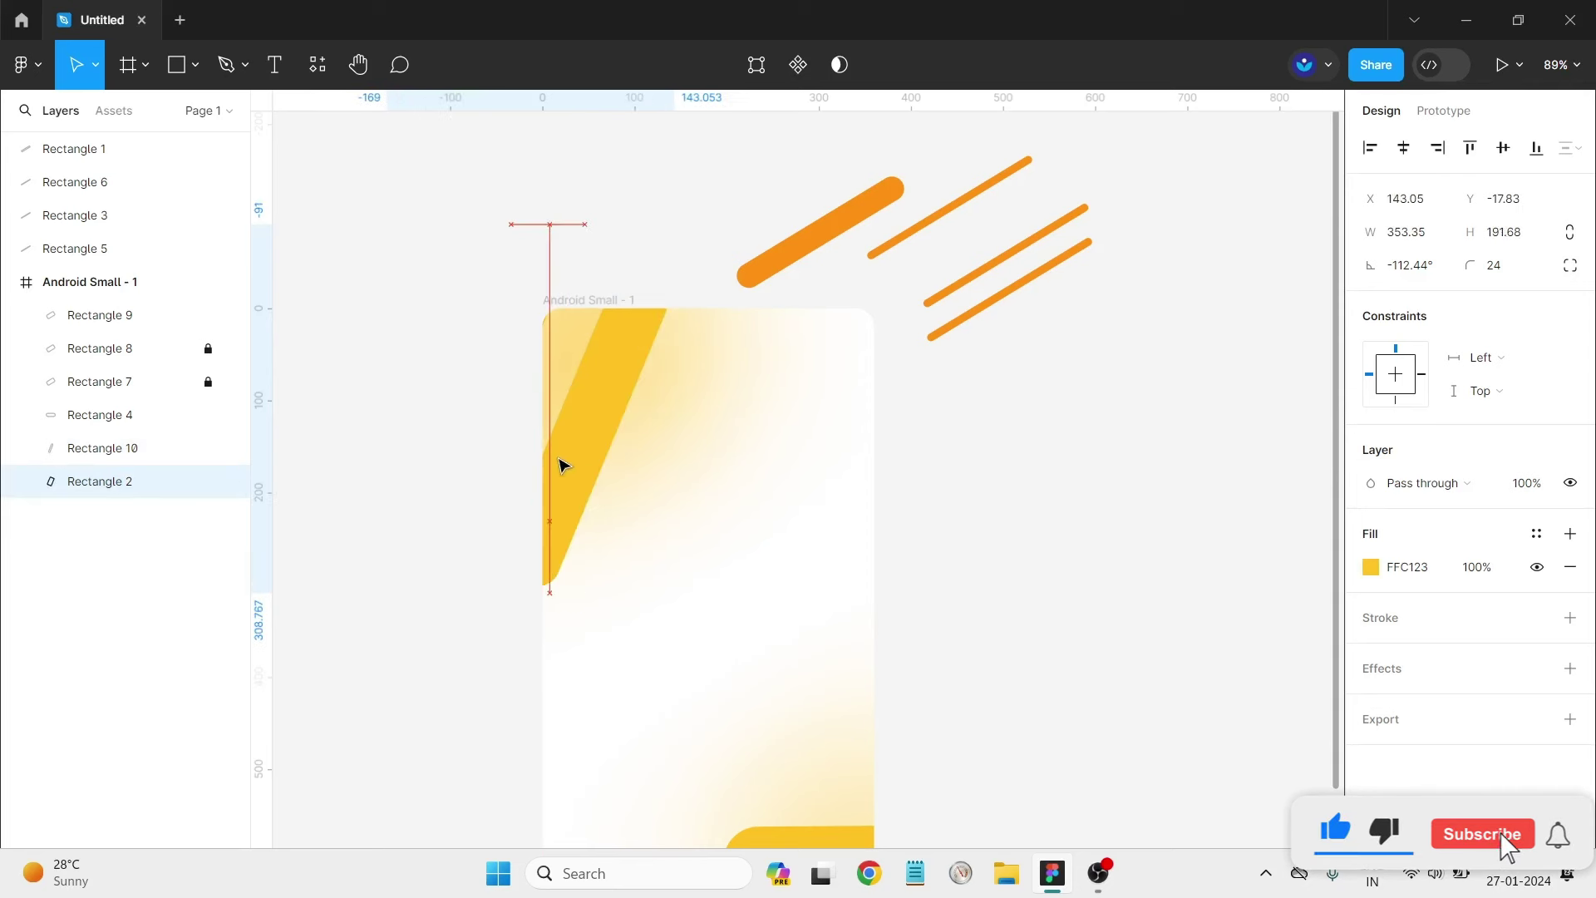
click(566, 387)
drag(565, 386, 595, 403)
click(1141, 525)
Edit the yellow band's vector points, pushing its top-right corner further right.
scroll(1142, 525, down, 2)
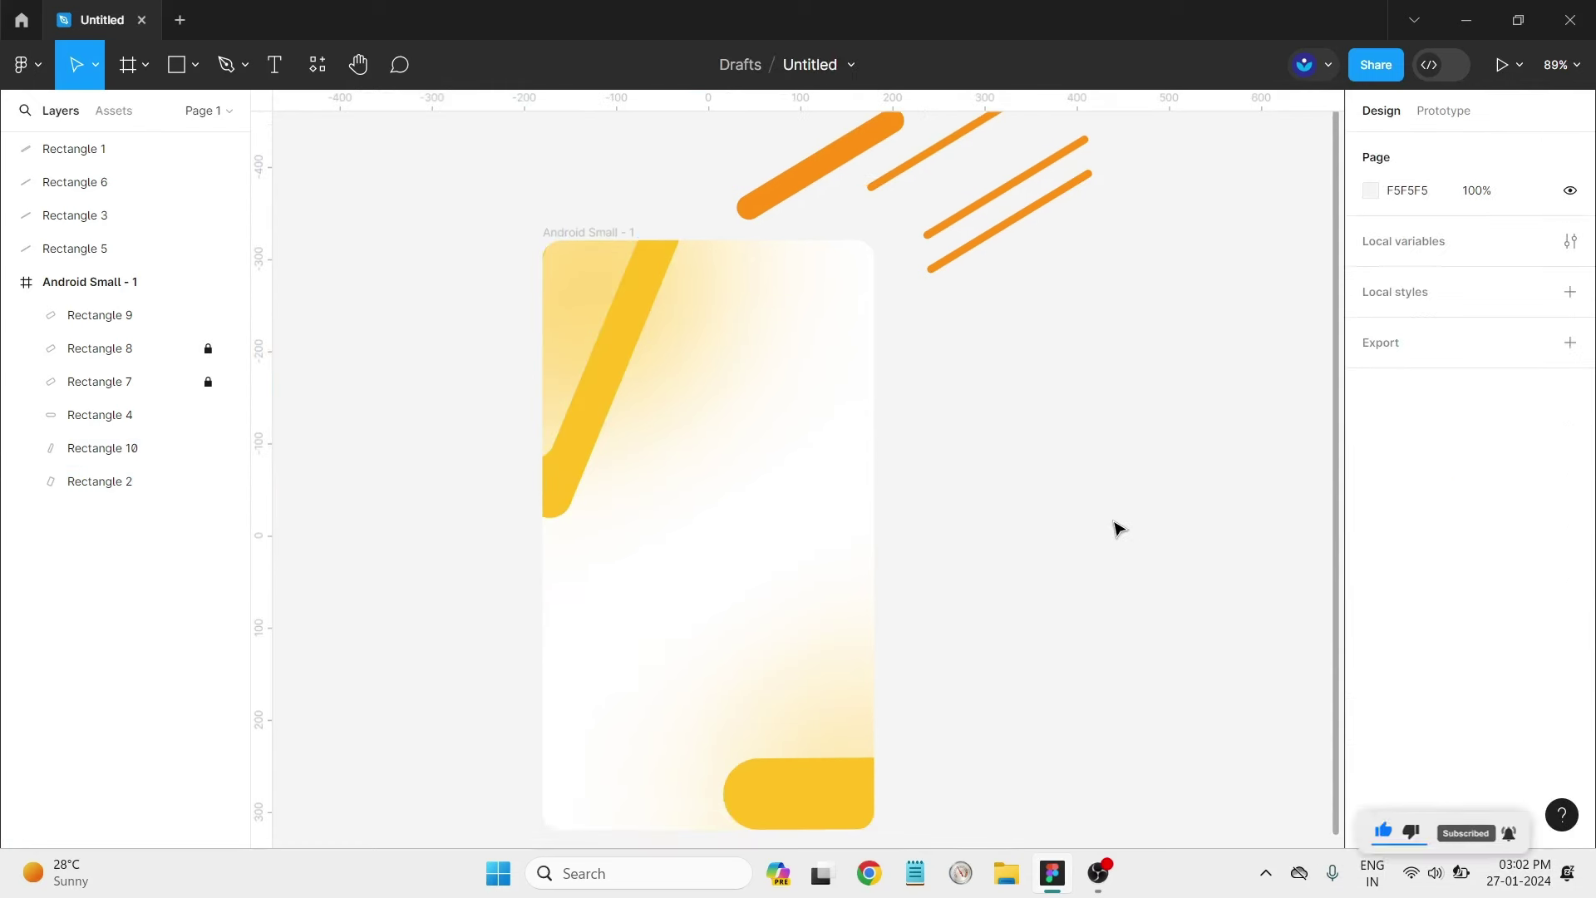
click(606, 399)
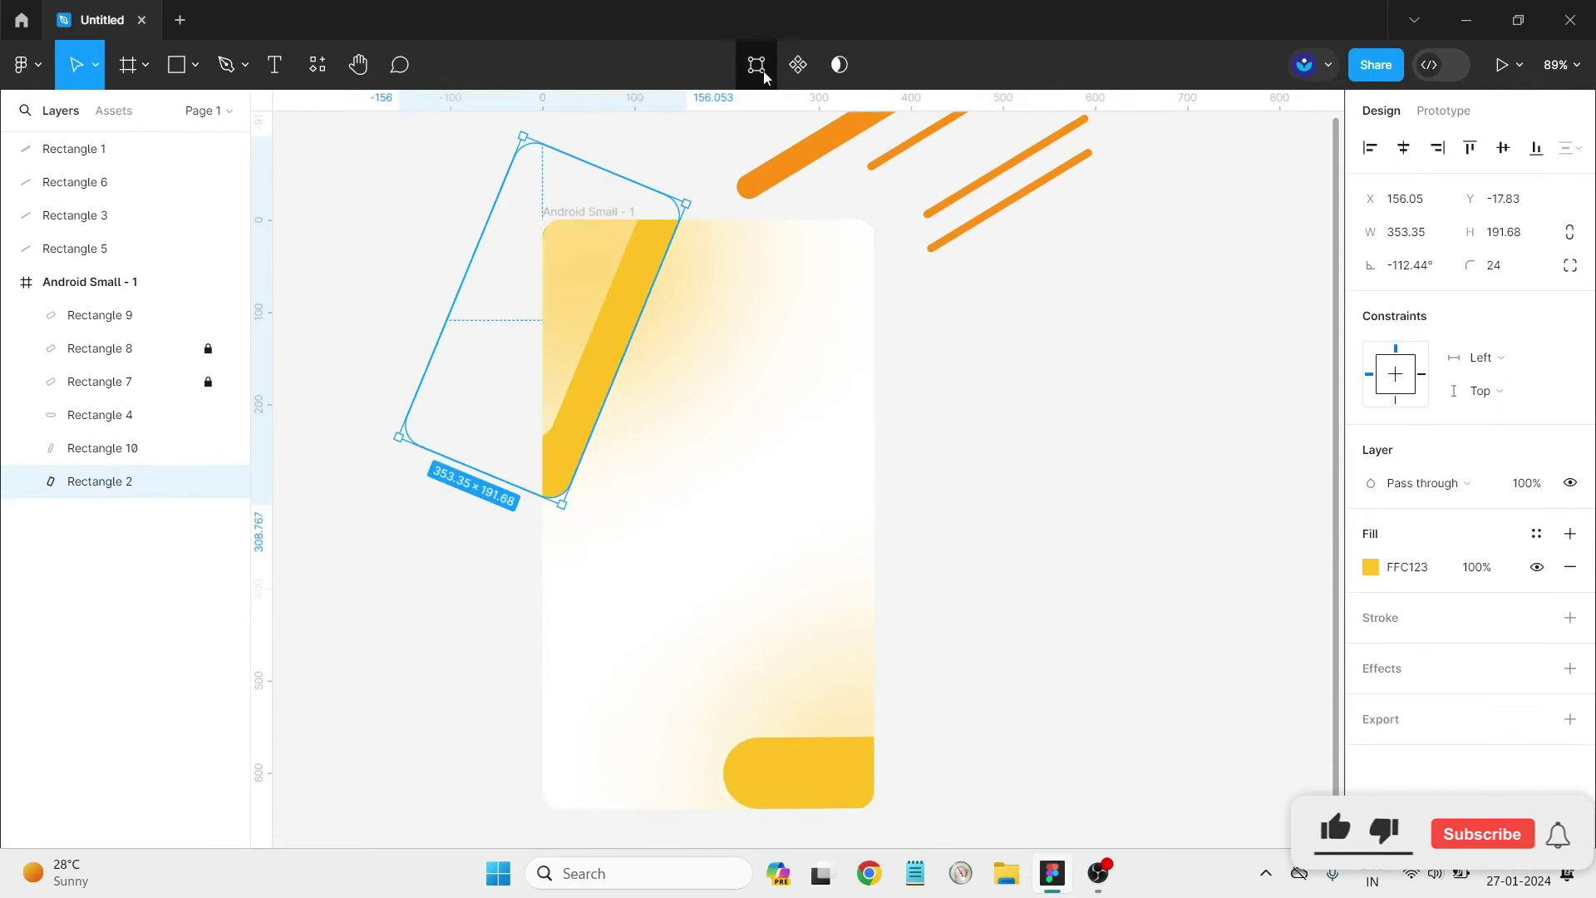
click(759, 70)
drag(717, 211, 719, 210)
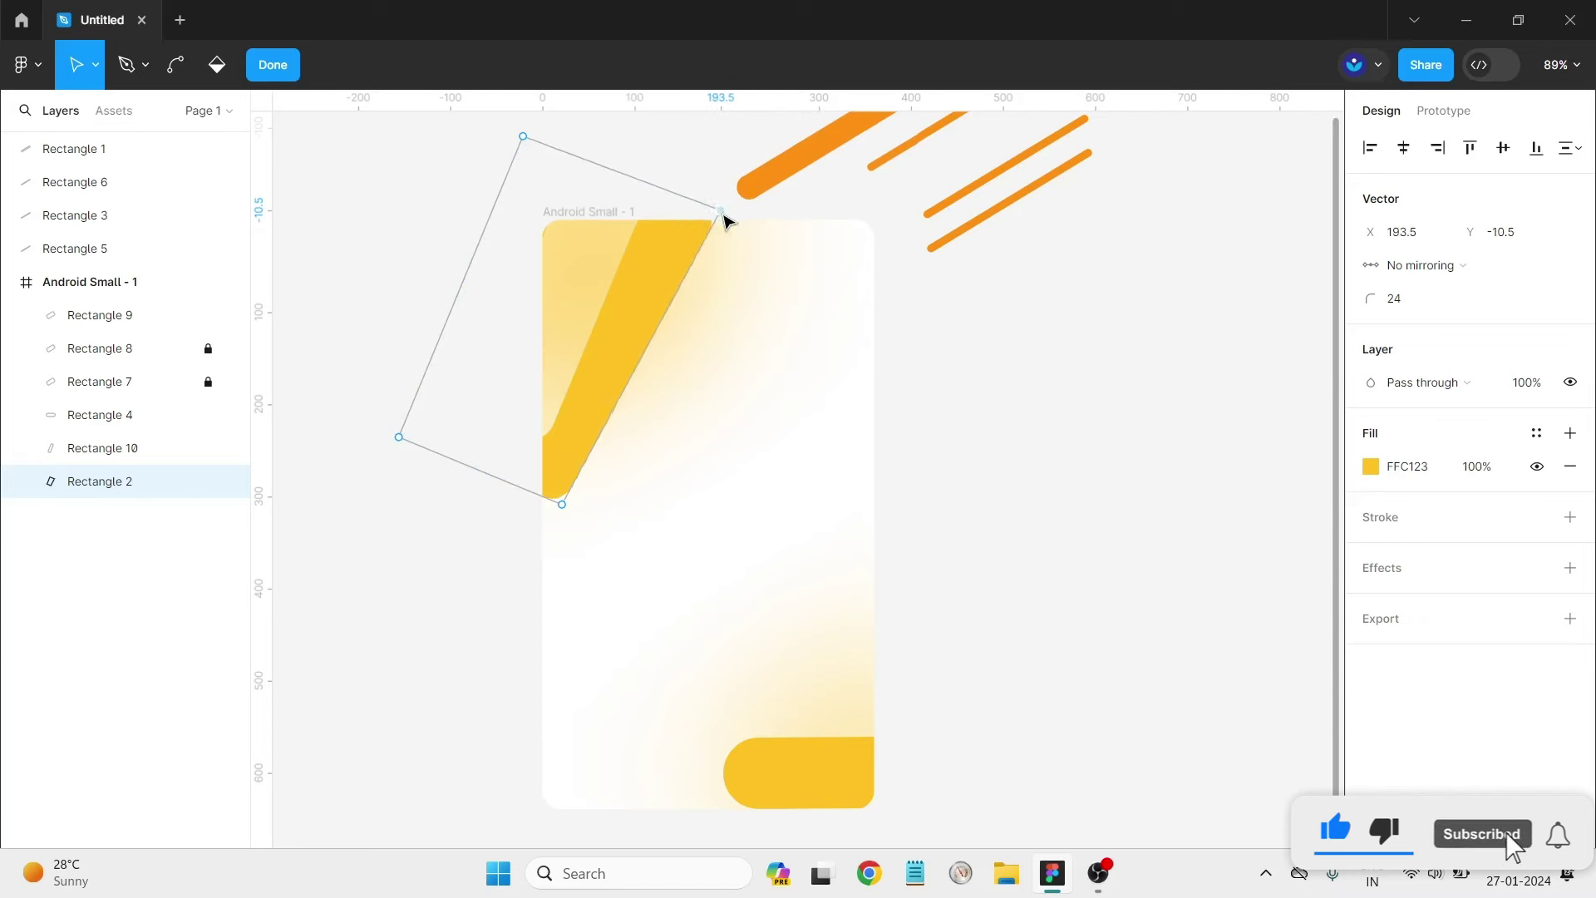
click(142, 72)
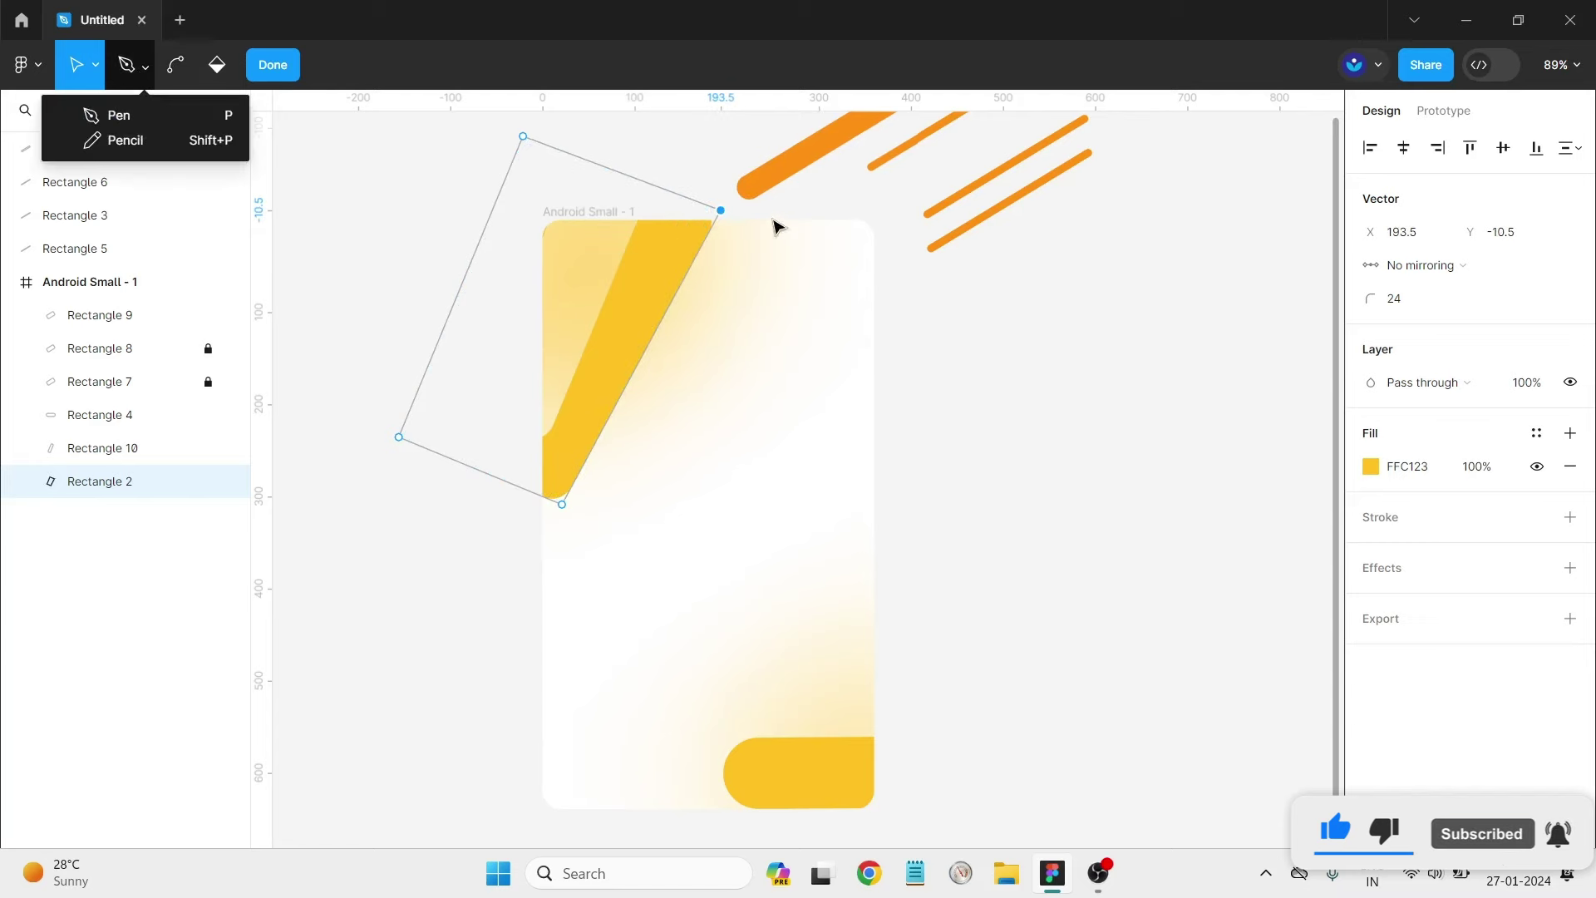
drag(720, 210, 764, 213)
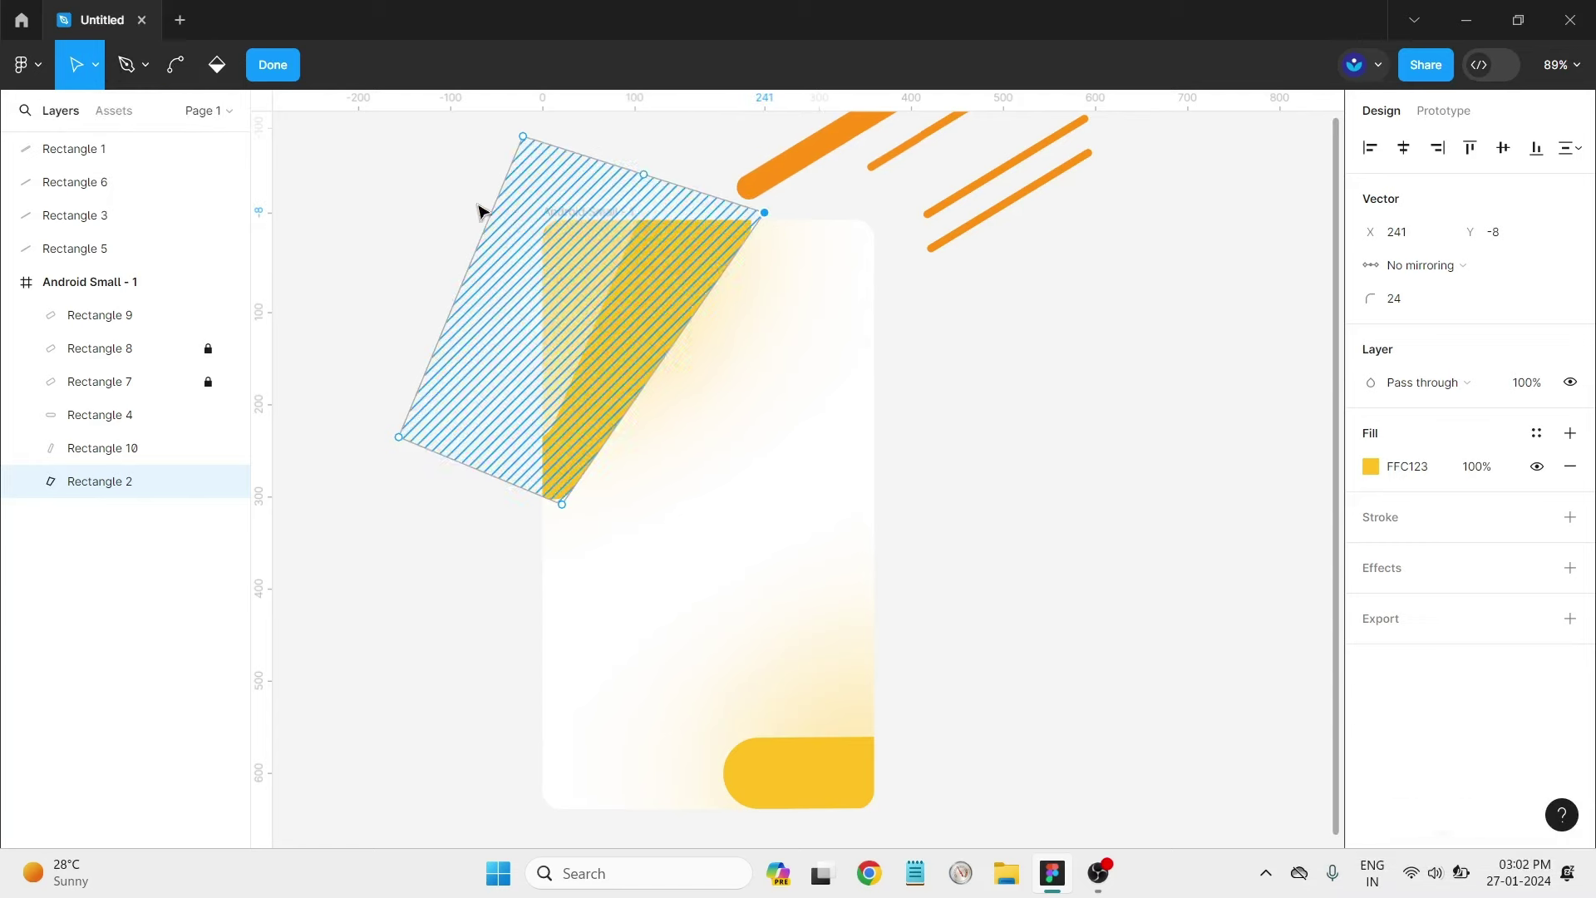
click(562, 503)
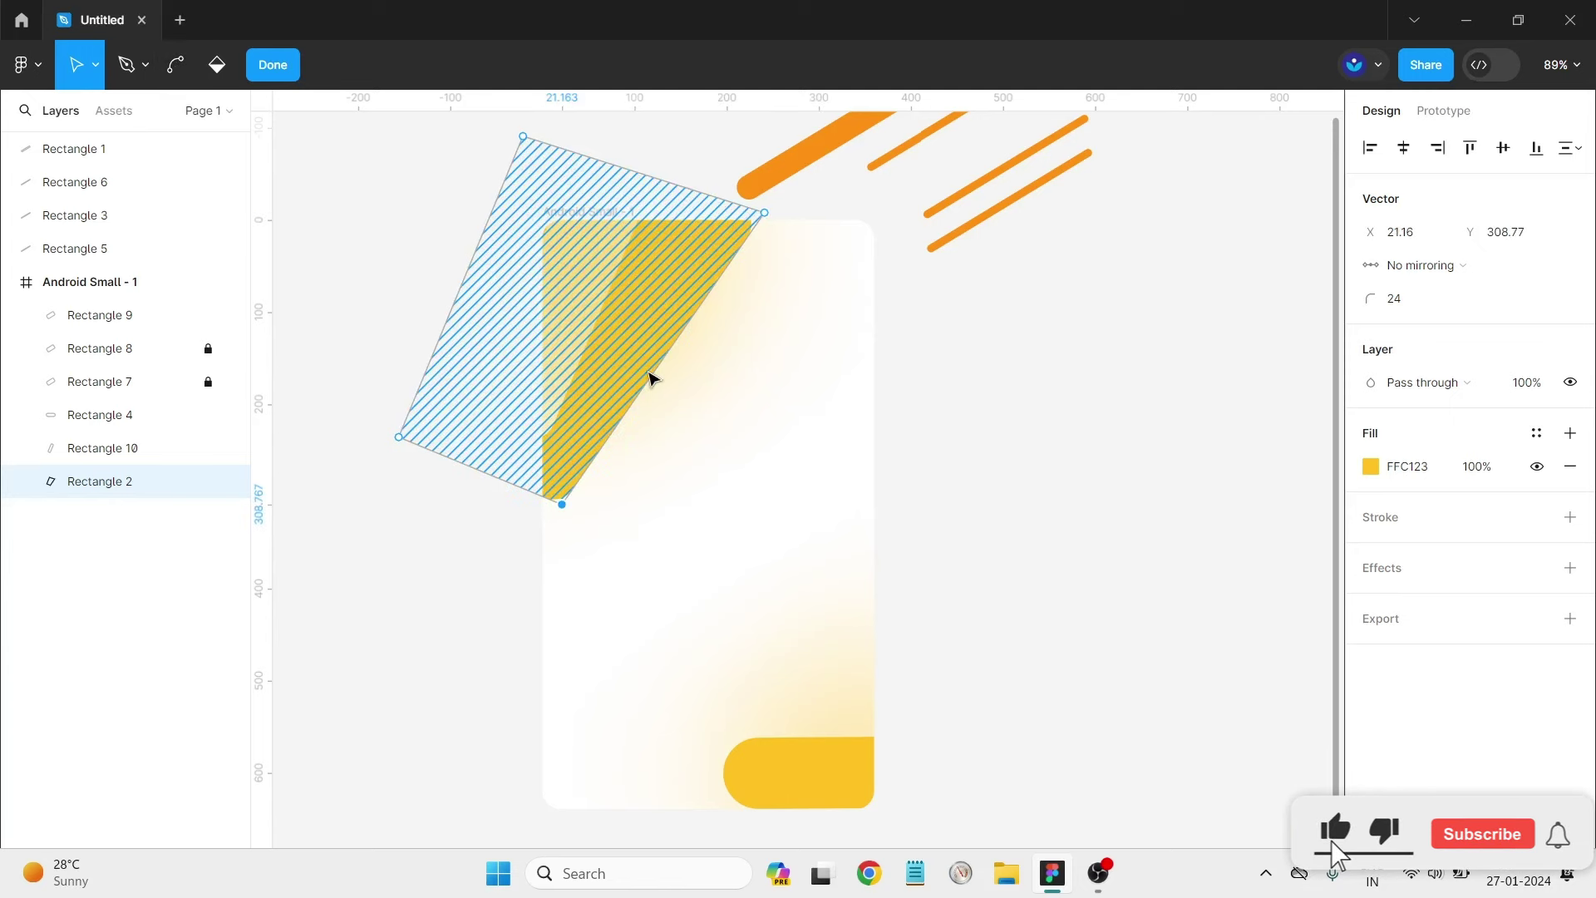
Add a midpoint on the right edge and bend the edges into smooth waves.
click(662, 340)
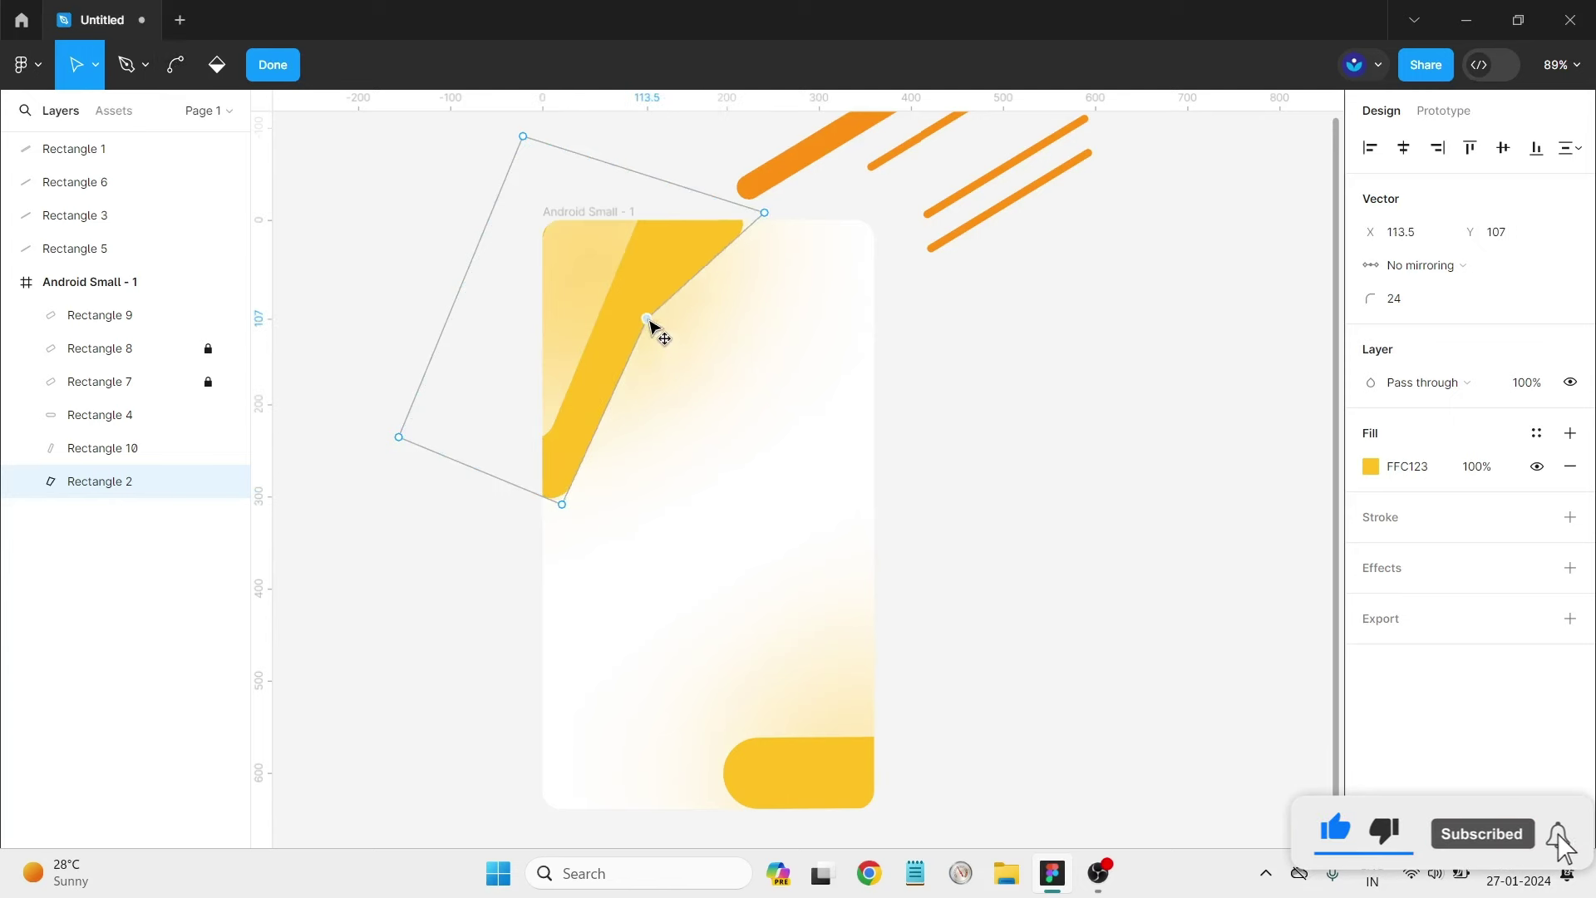
key(ctrl)
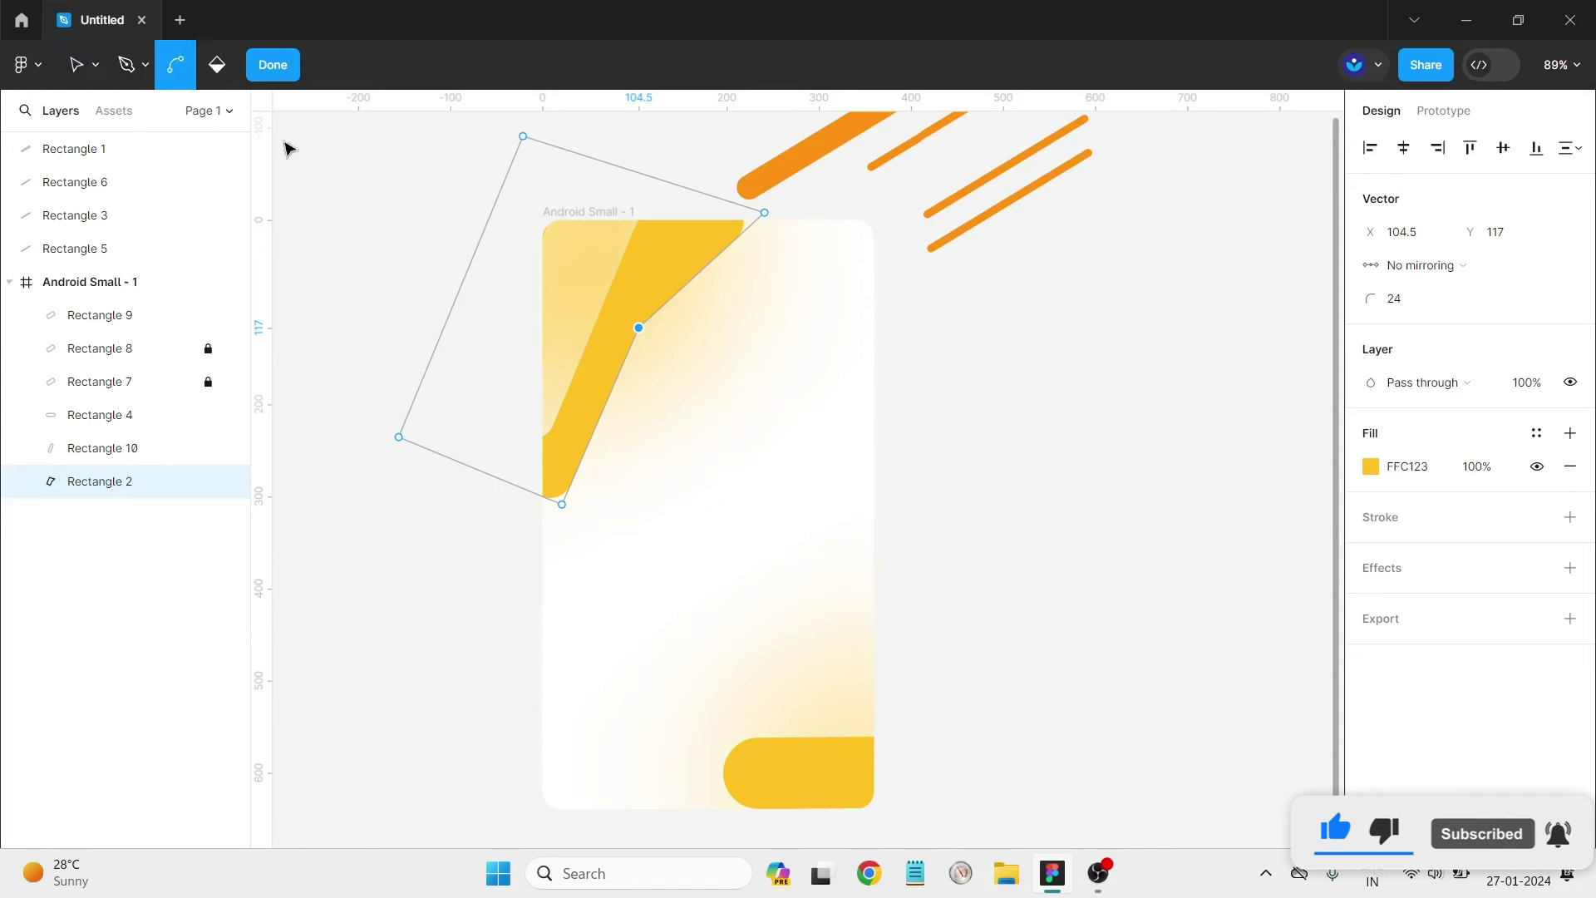
mouse_move(638, 328)
mouse_down()
mouse_move(611, 378)
mouse_move(601, 463)
mouse_up()
drag(689, 336, 683, 309)
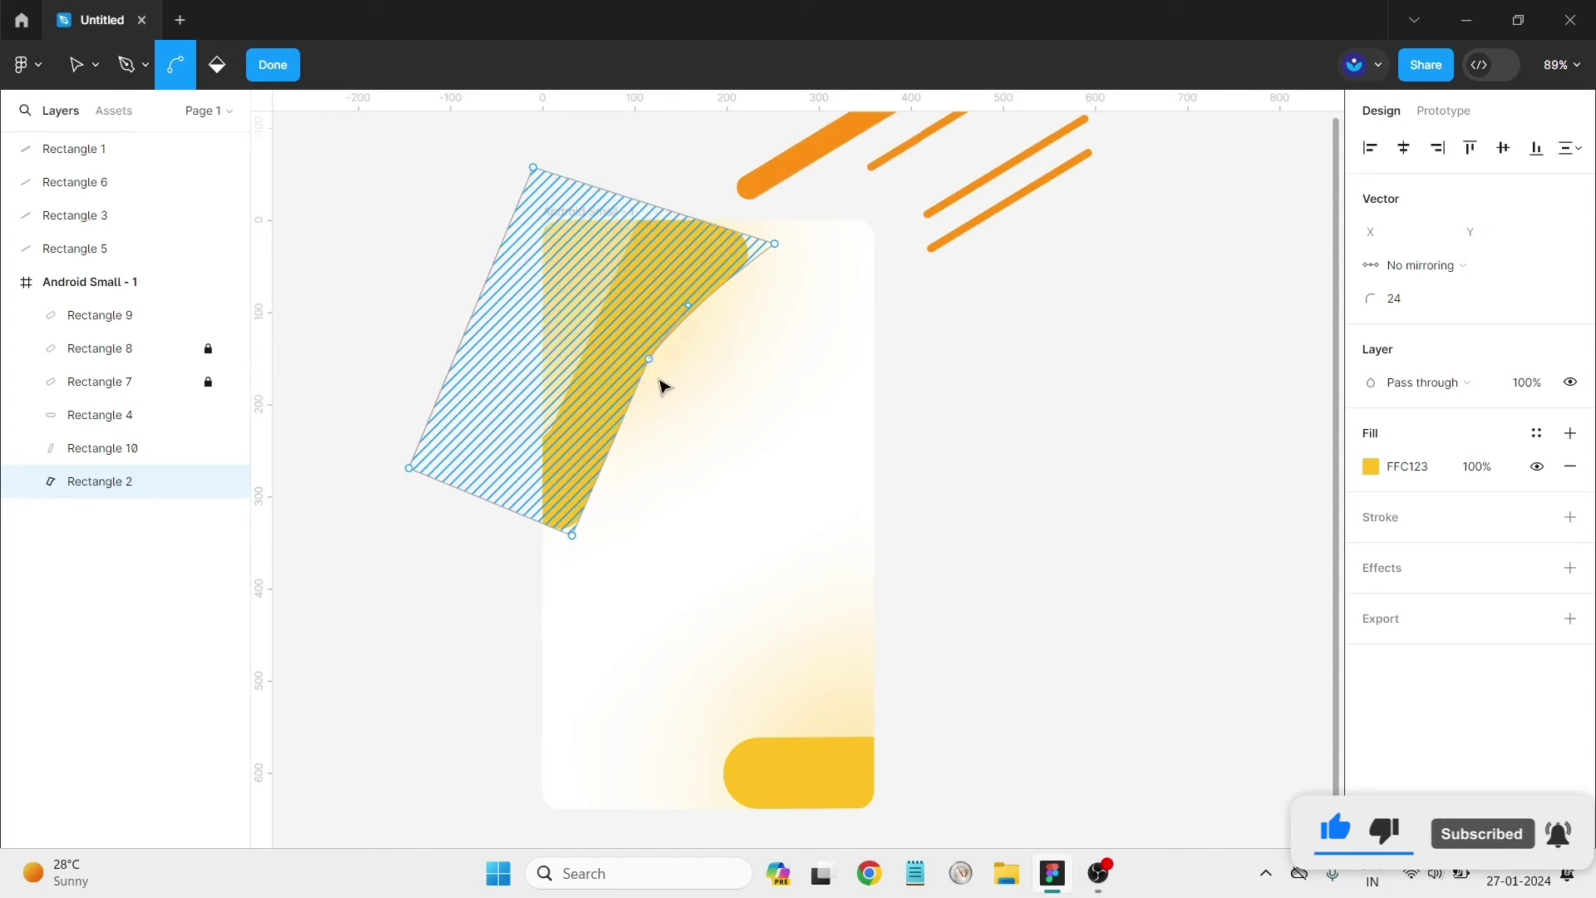
mouse_move(649, 358)
mouse_down()
mouse_move(604, 390)
mouse_move(575, 349)
mouse_up()
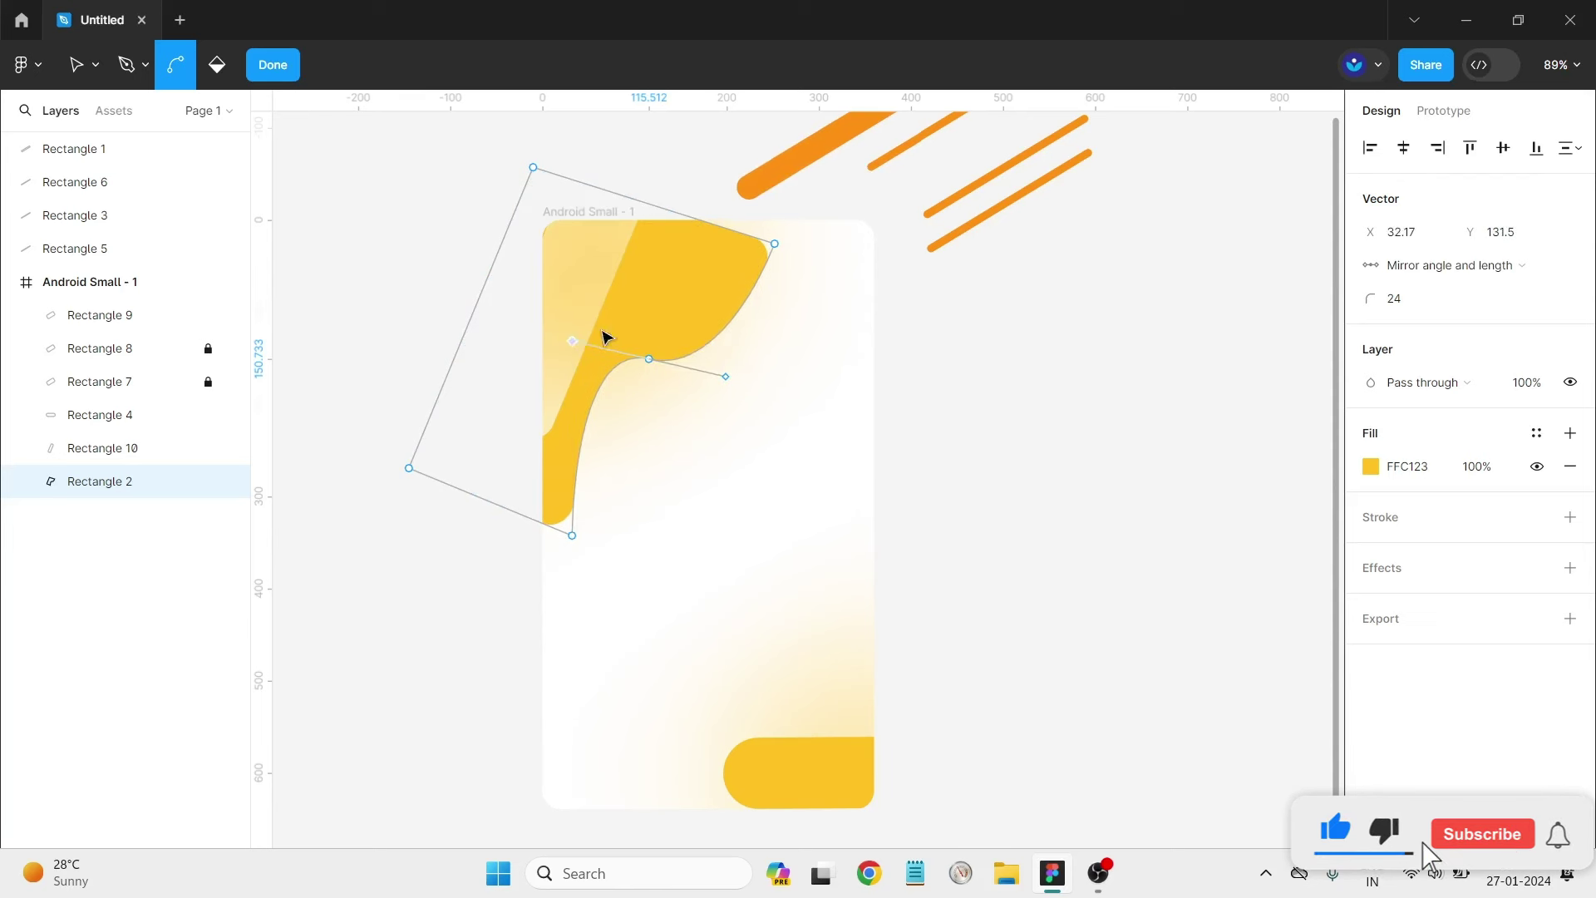
drag(726, 378, 736, 369)
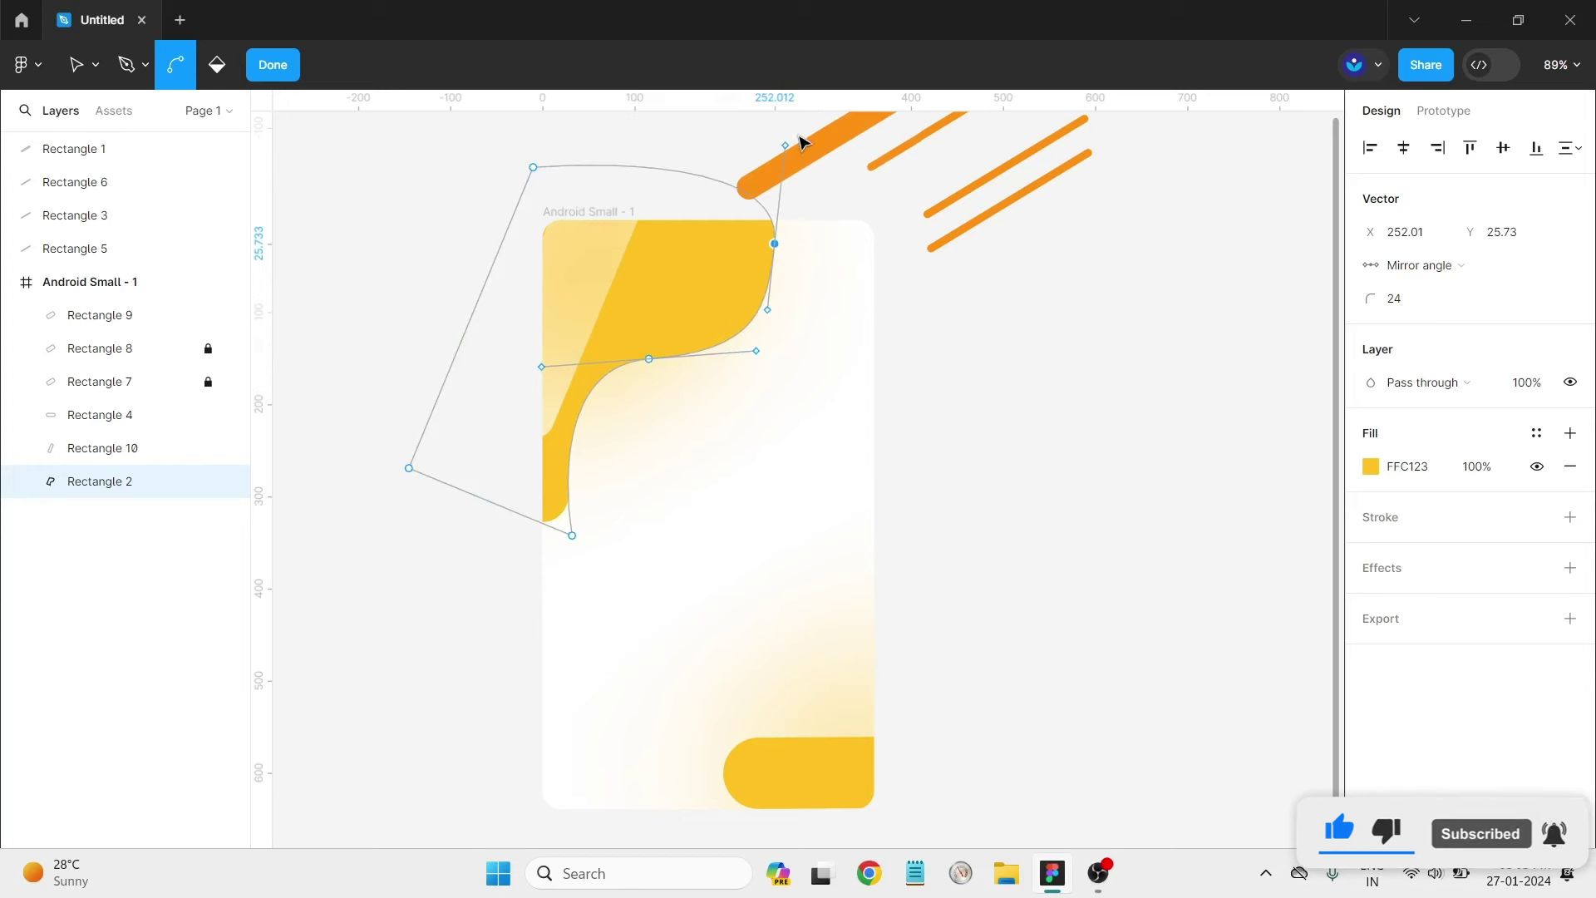
mouse_move(778, 246)
mouse_down()
mouse_move(831, 147)
mouse_move(915, 197)
mouse_up()
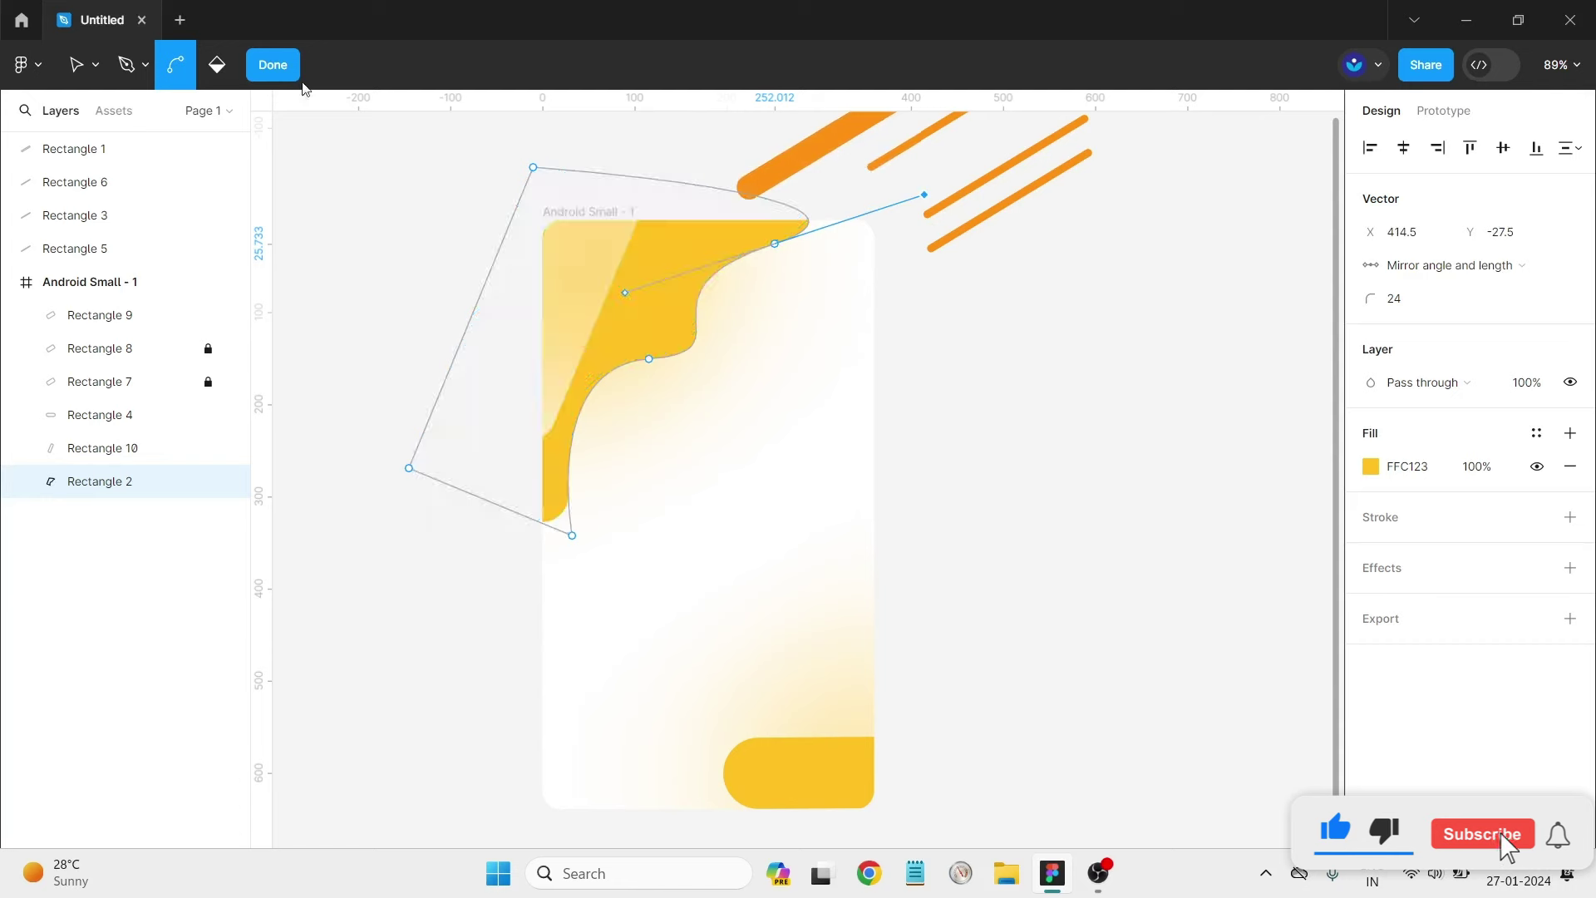
key(Escape)
Move the pale Rectangle 10 out of the frame to the right.
click(1102, 542)
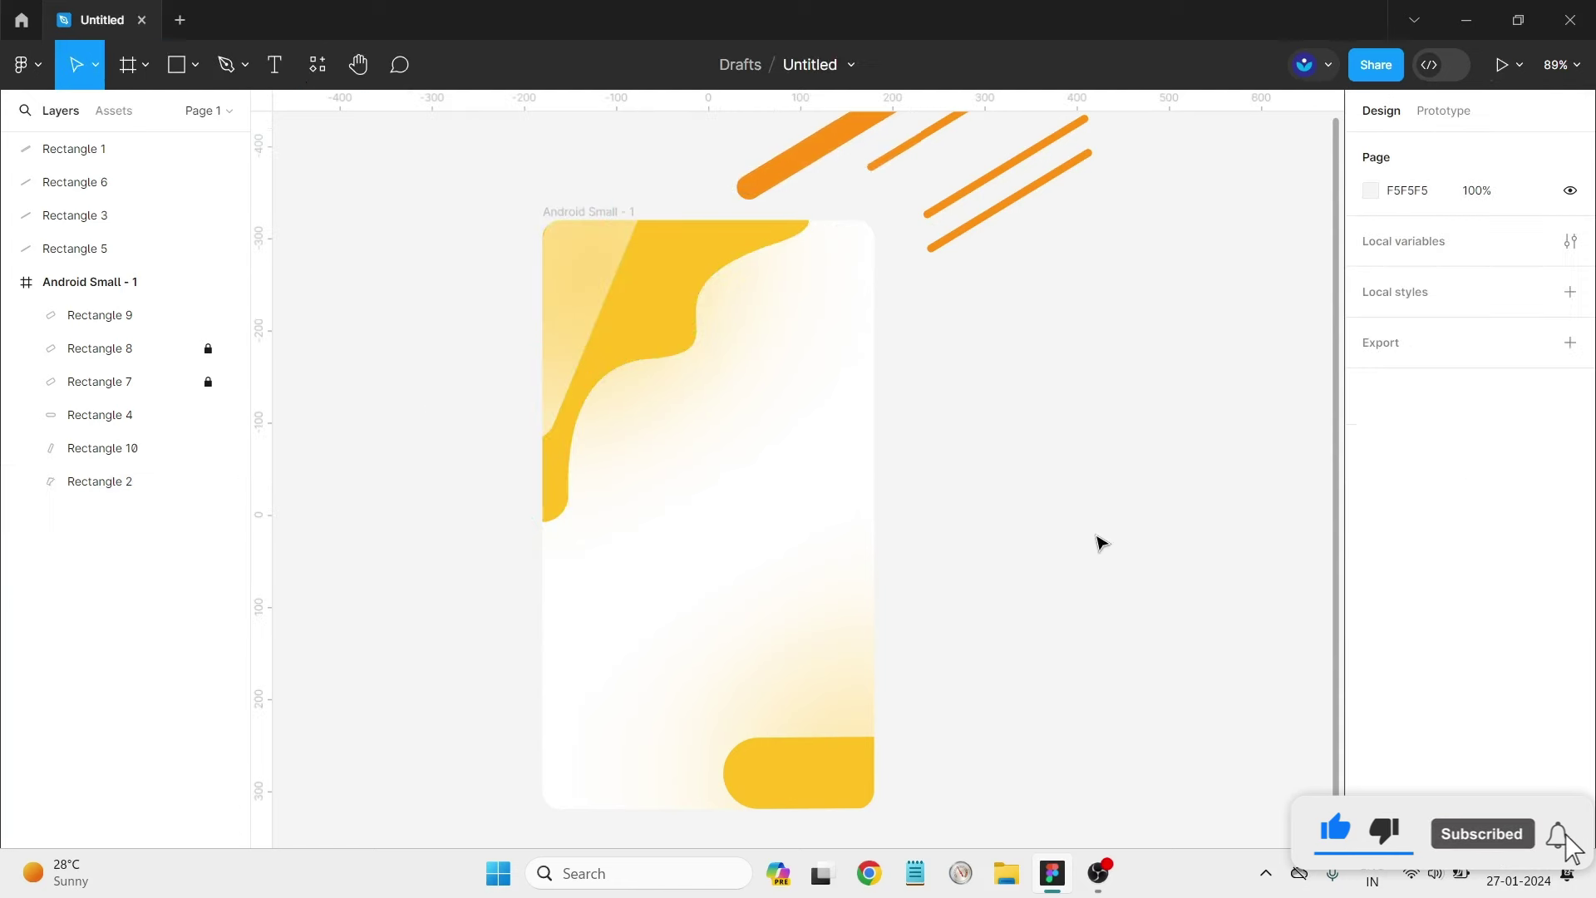
click(578, 312)
drag(650, 504, 1061, 416)
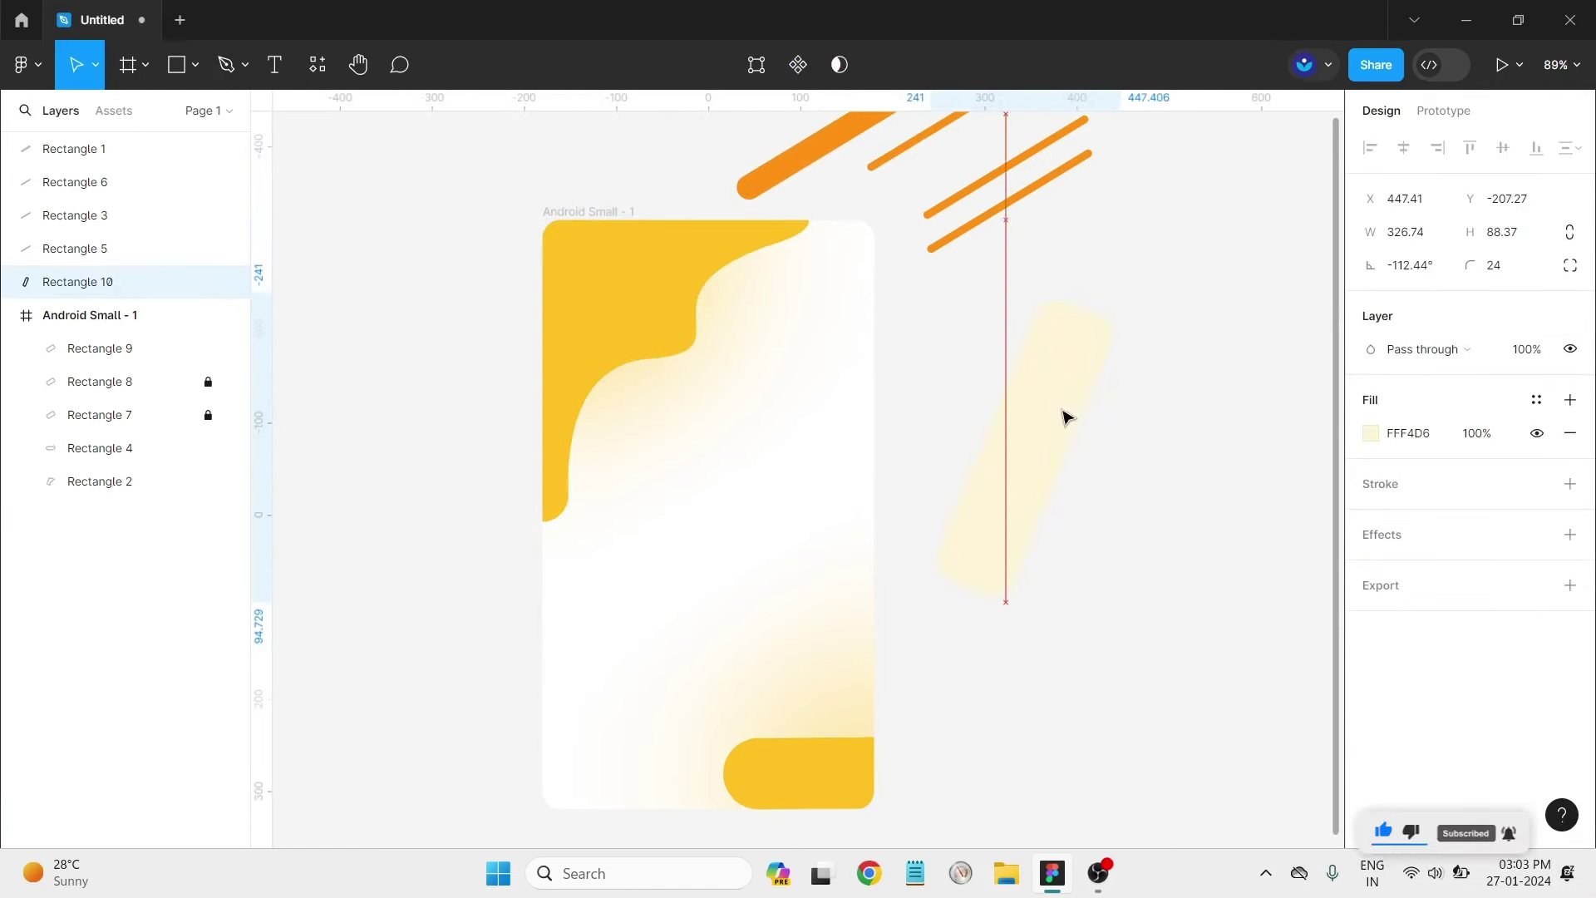
Shift the yellow wave shape up-left and give it a sampled pale yellow fill.
click(597, 356)
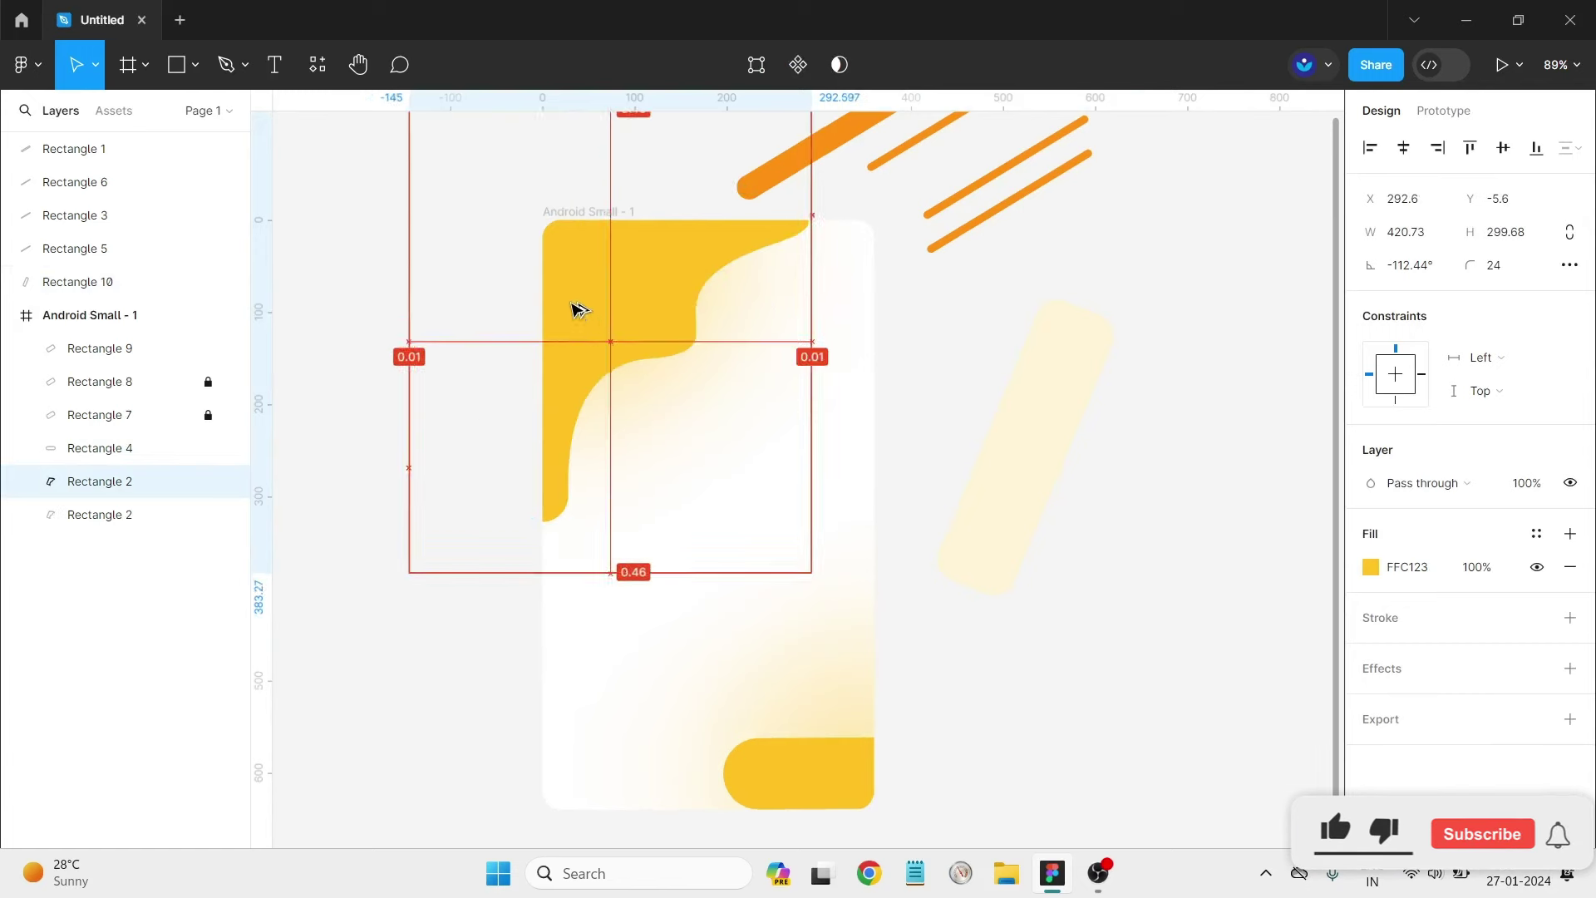
drag(597, 355, 577, 311)
click(1370, 567)
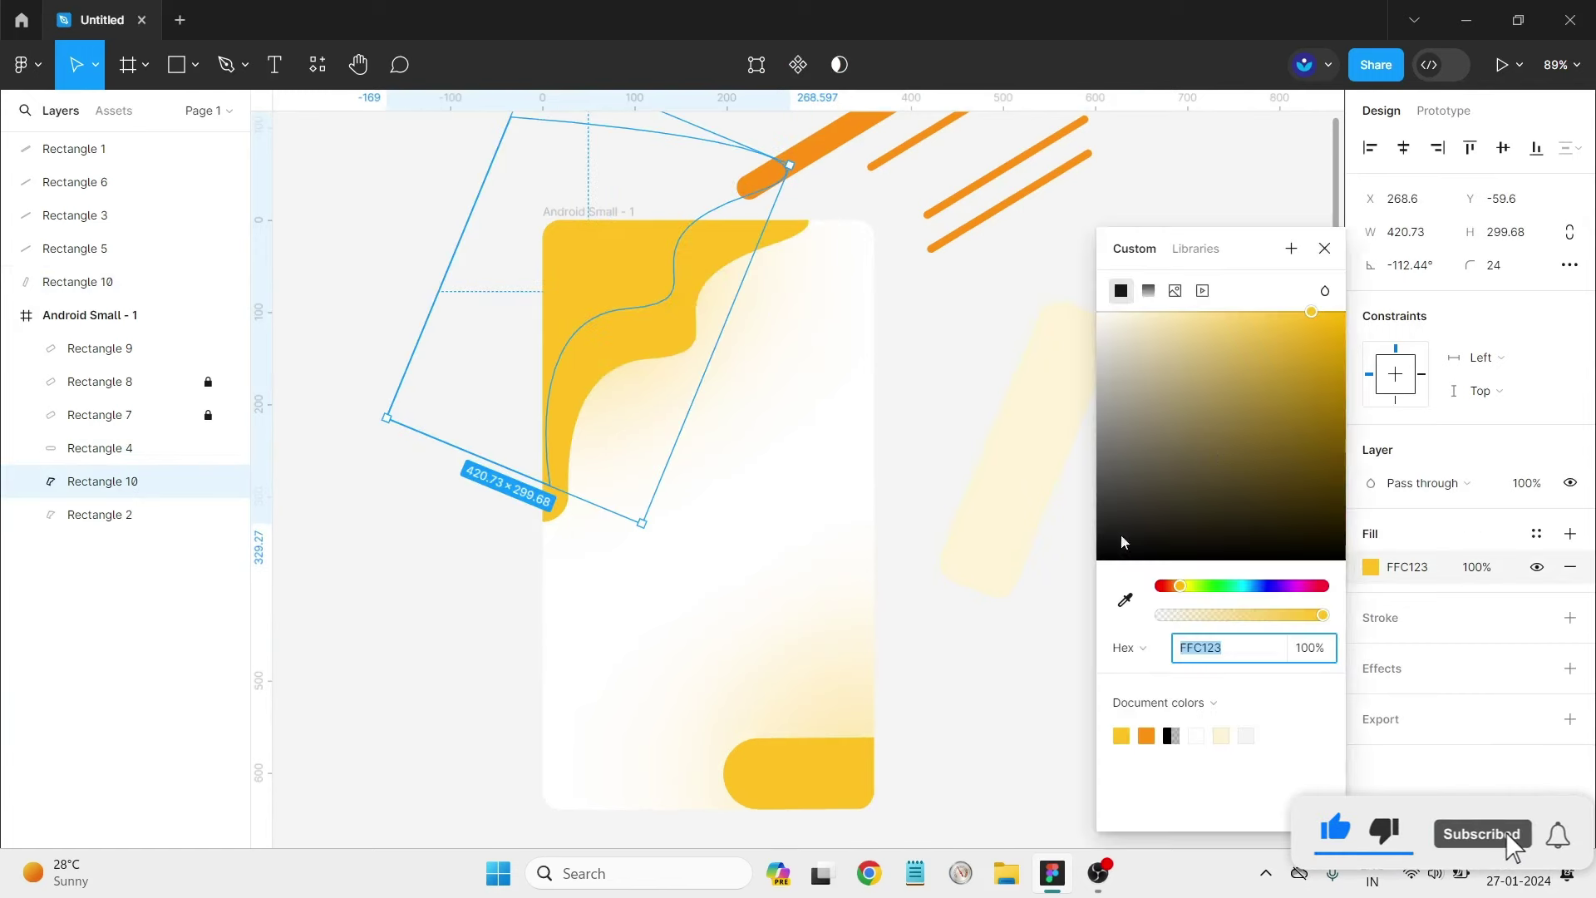
click(1124, 599)
click(1055, 545)
click(1015, 634)
Shrink the wave shape proportionally and shift it up and to the right.
click(652, 267)
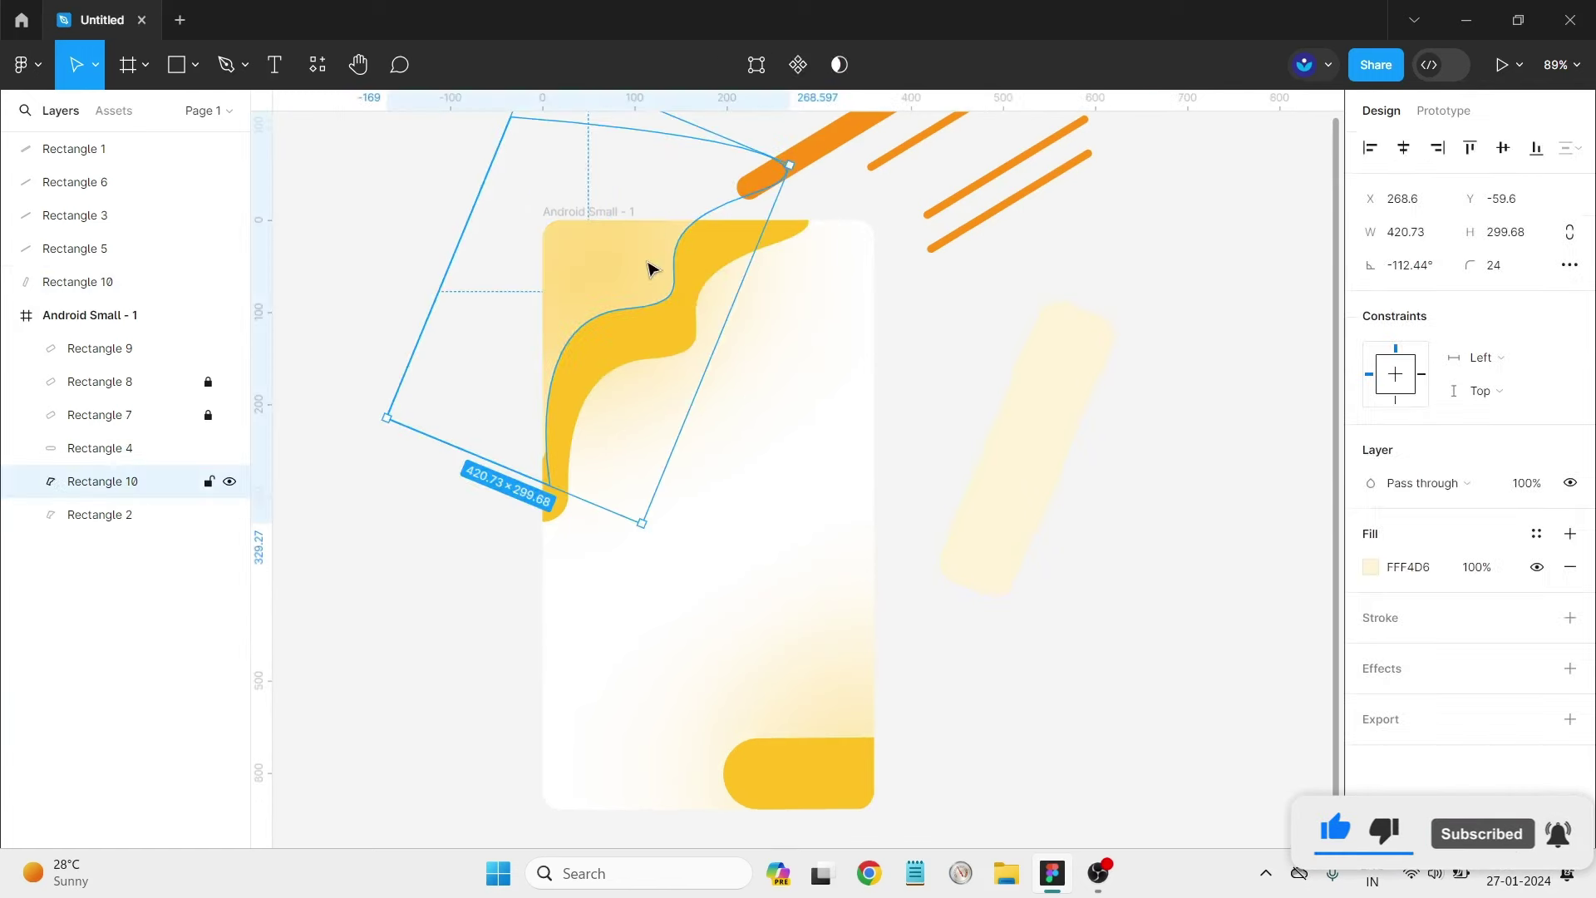
drag(631, 517, 619, 449)
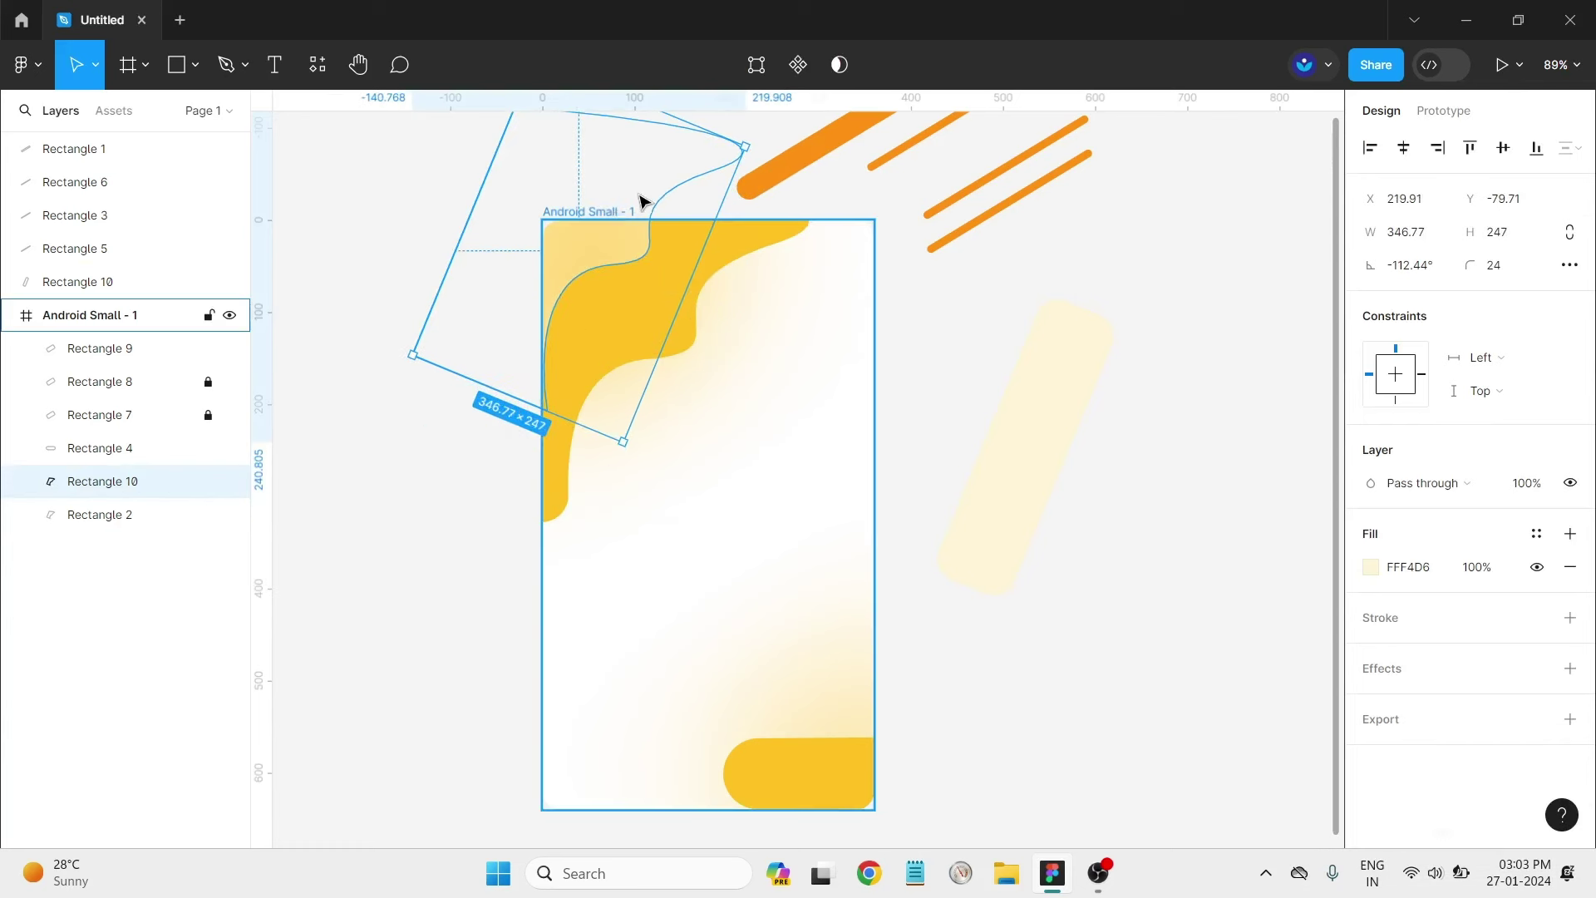
drag(630, 298, 649, 283)
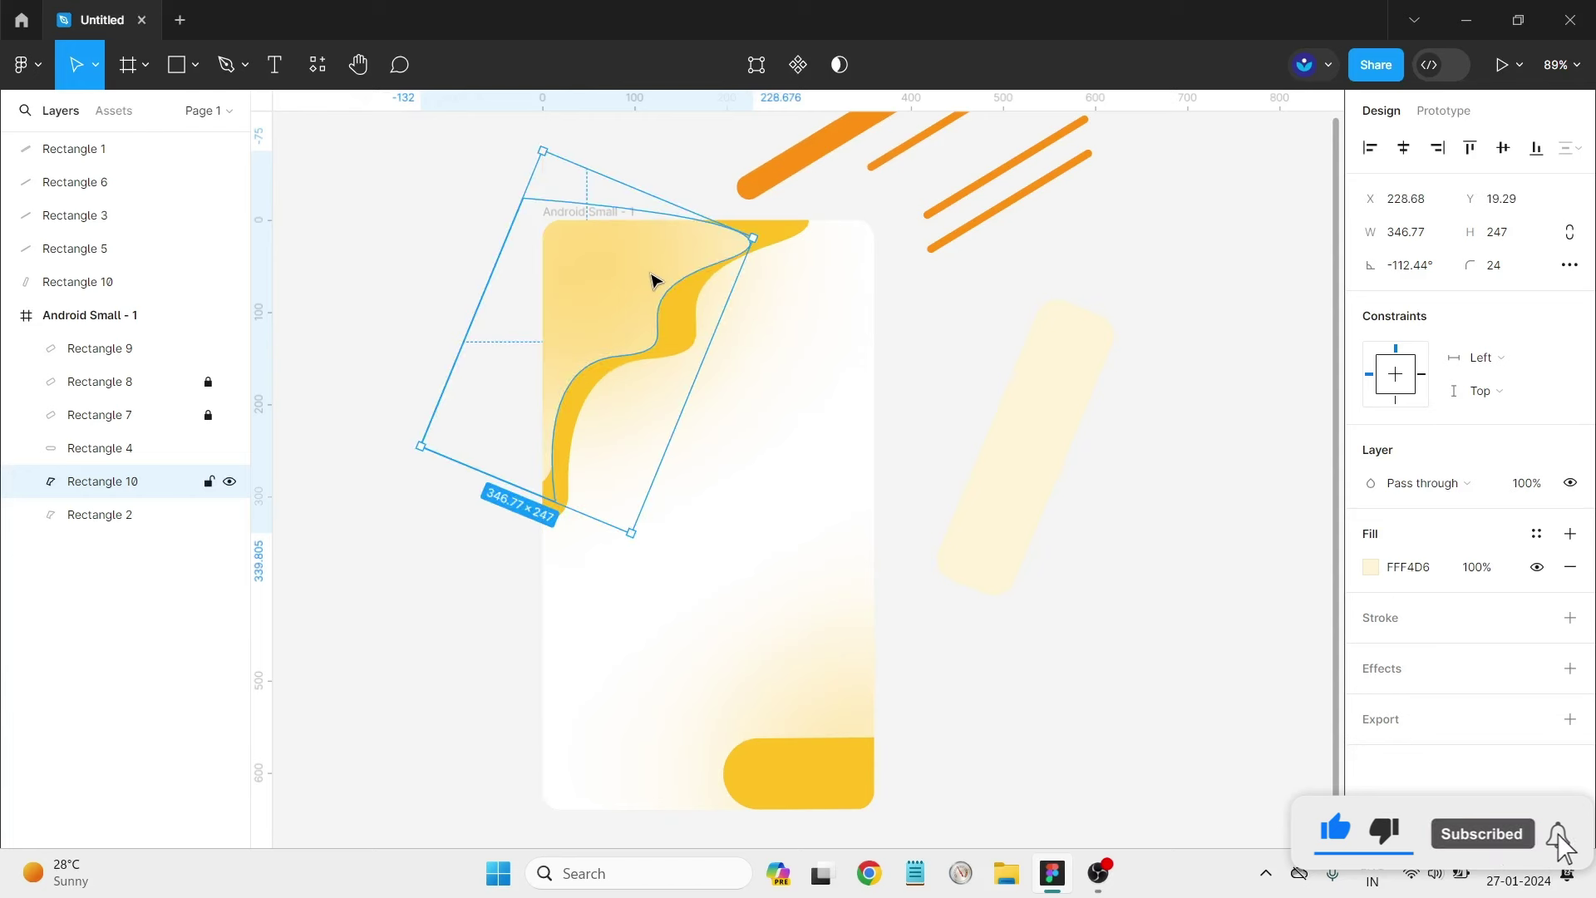
click(823, 402)
click(660, 301)
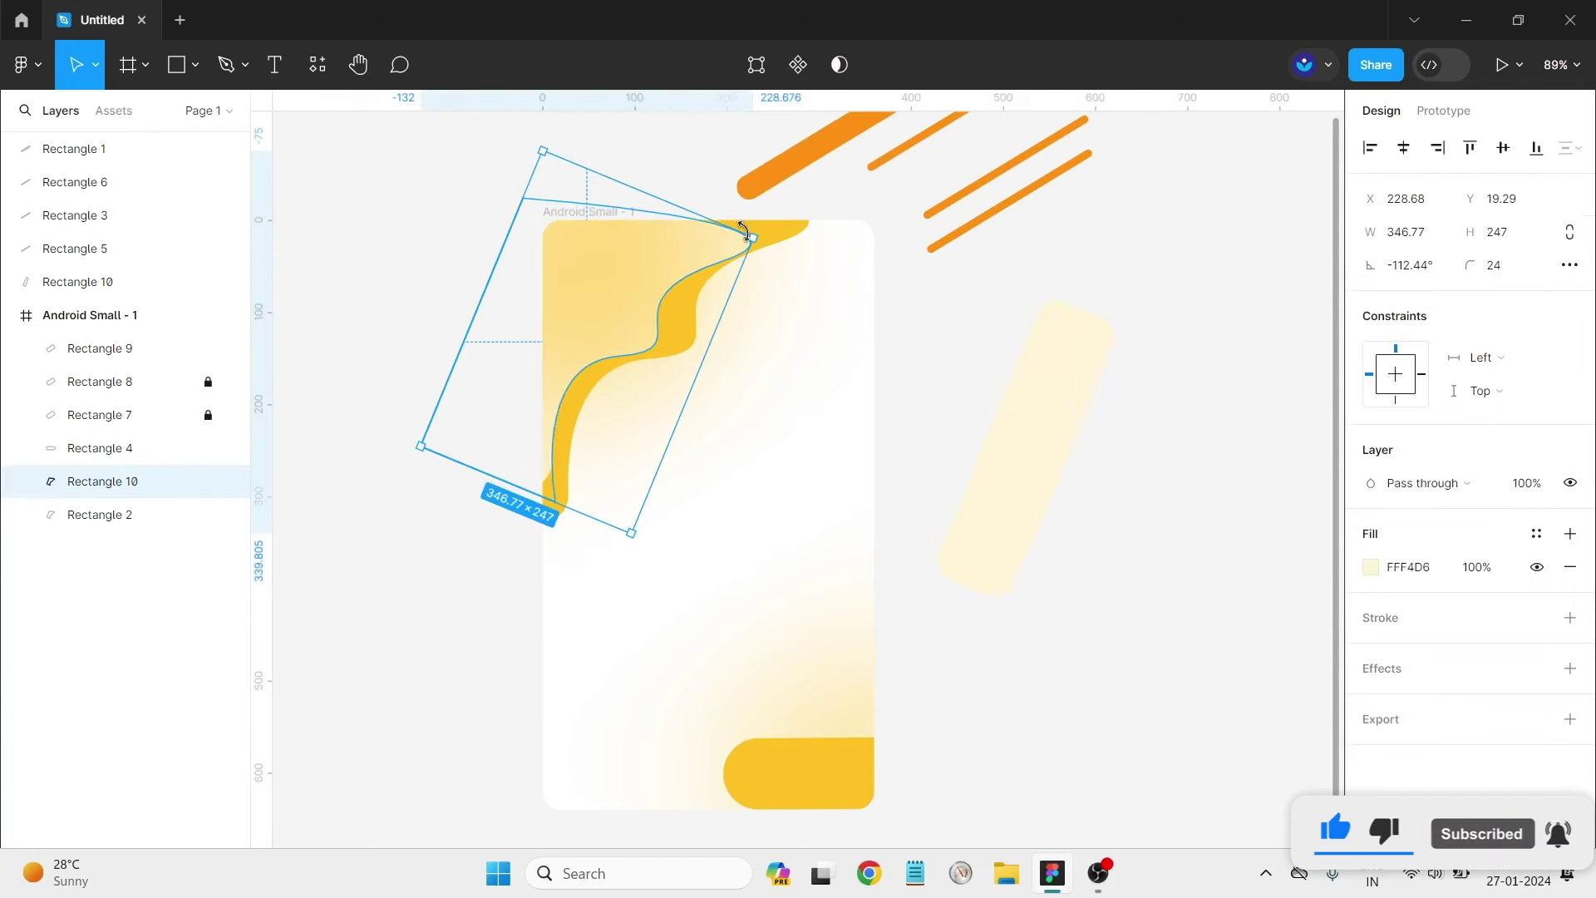
click(933, 292)
Lock the bottom yellow shape and move the pale bar further up and right.
click(815, 771)
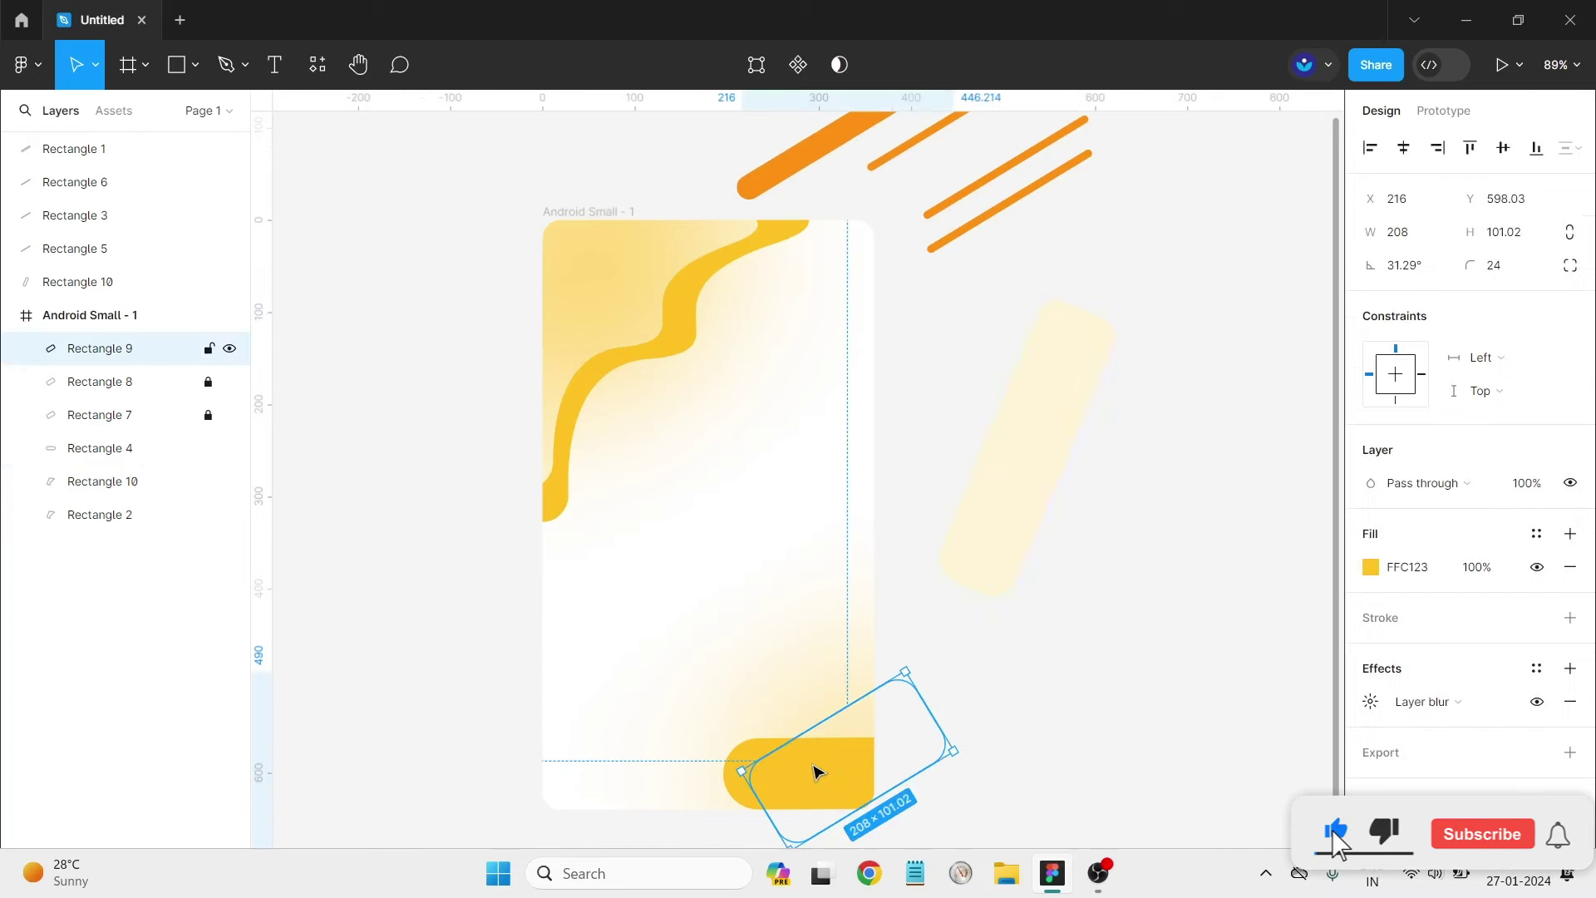
click(208, 349)
click(1002, 471)
drag(1046, 511, 1172, 485)
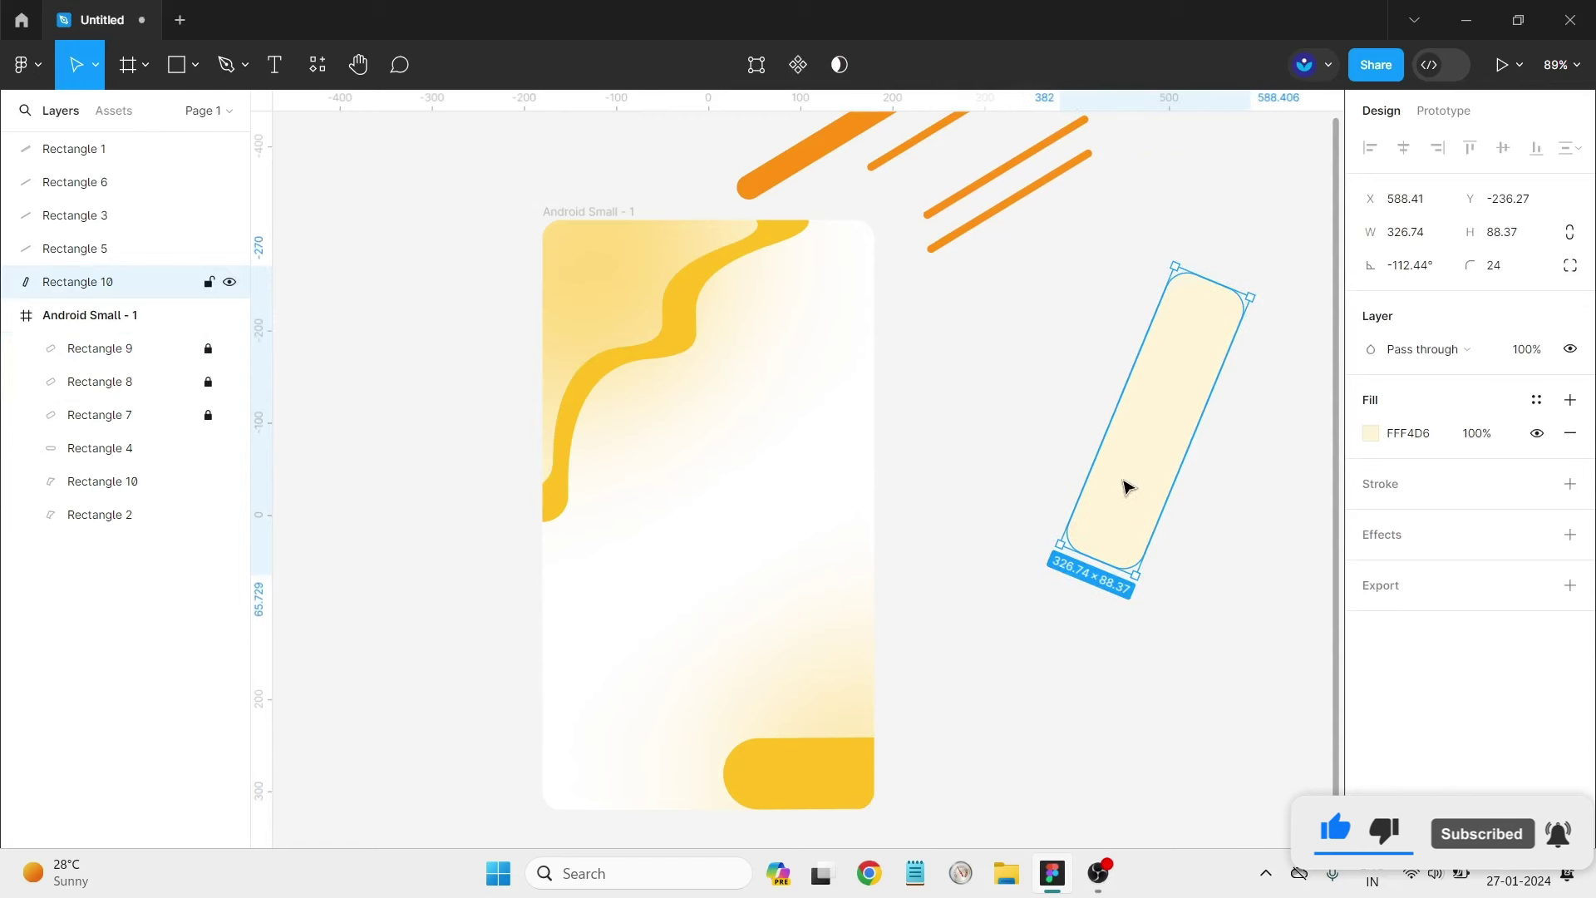
scroll(817, 425, down, 1)
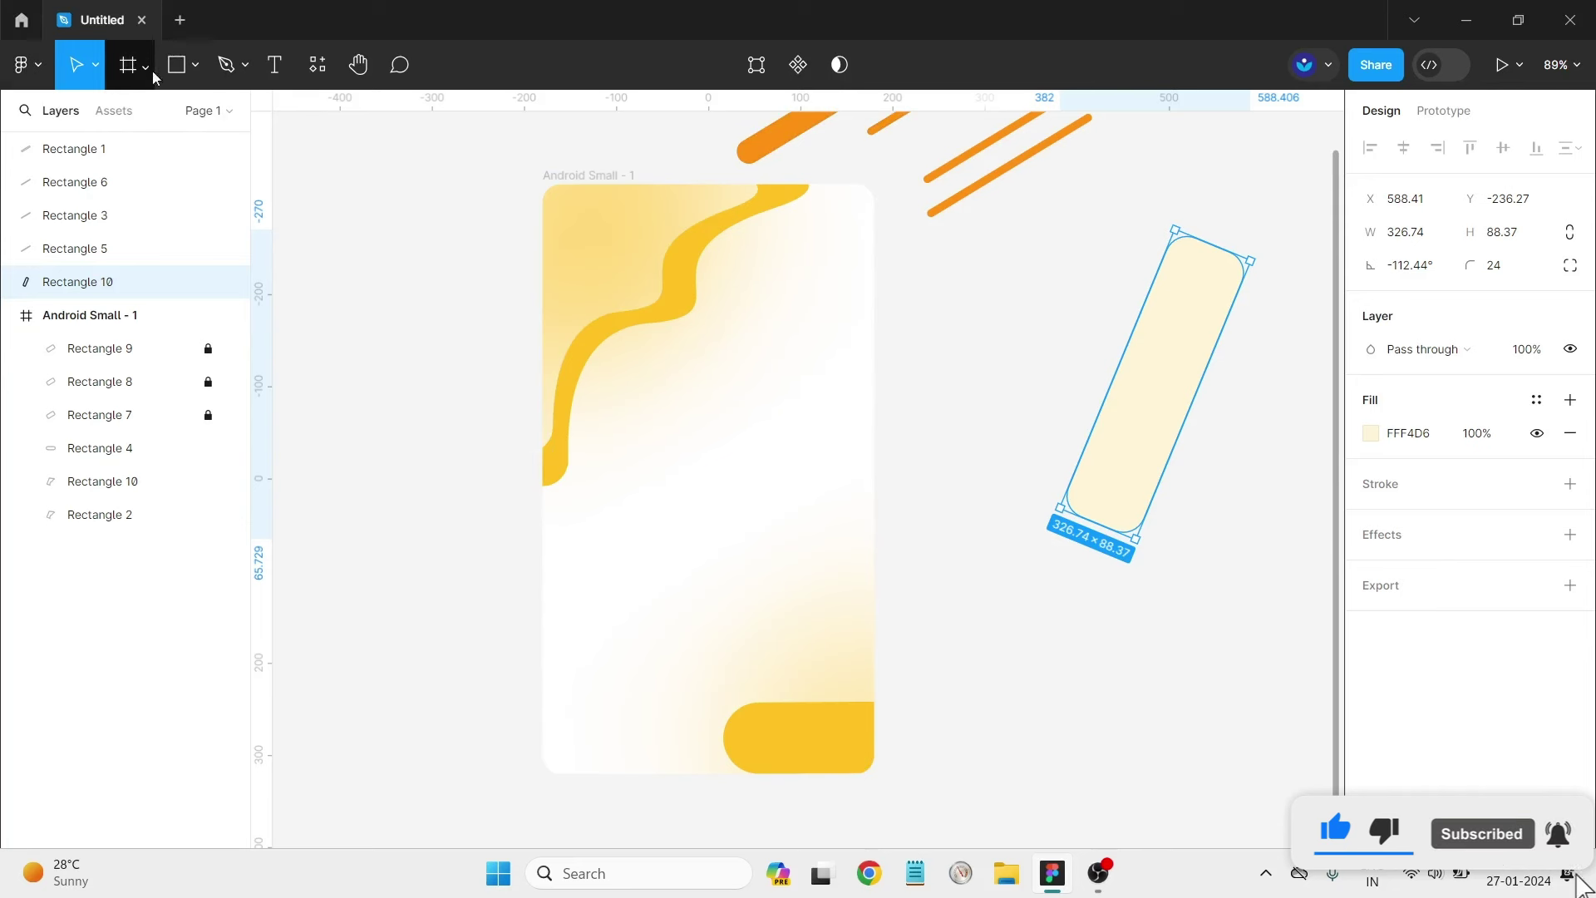
Add a 'Login' text box inside the phone frame.
click(273, 73)
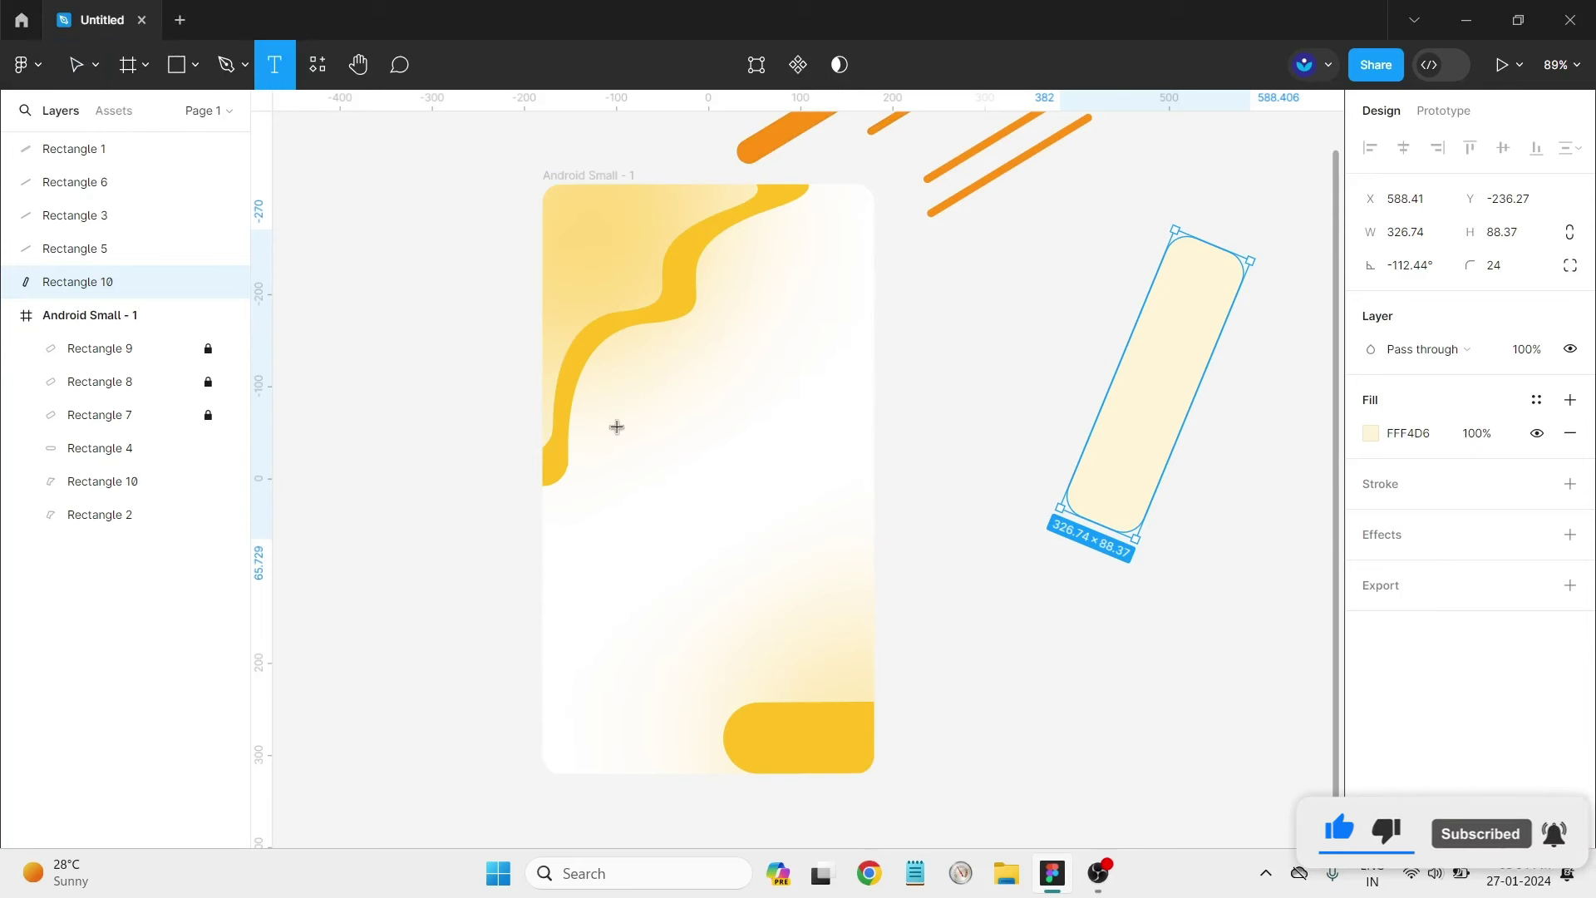
click(666, 384)
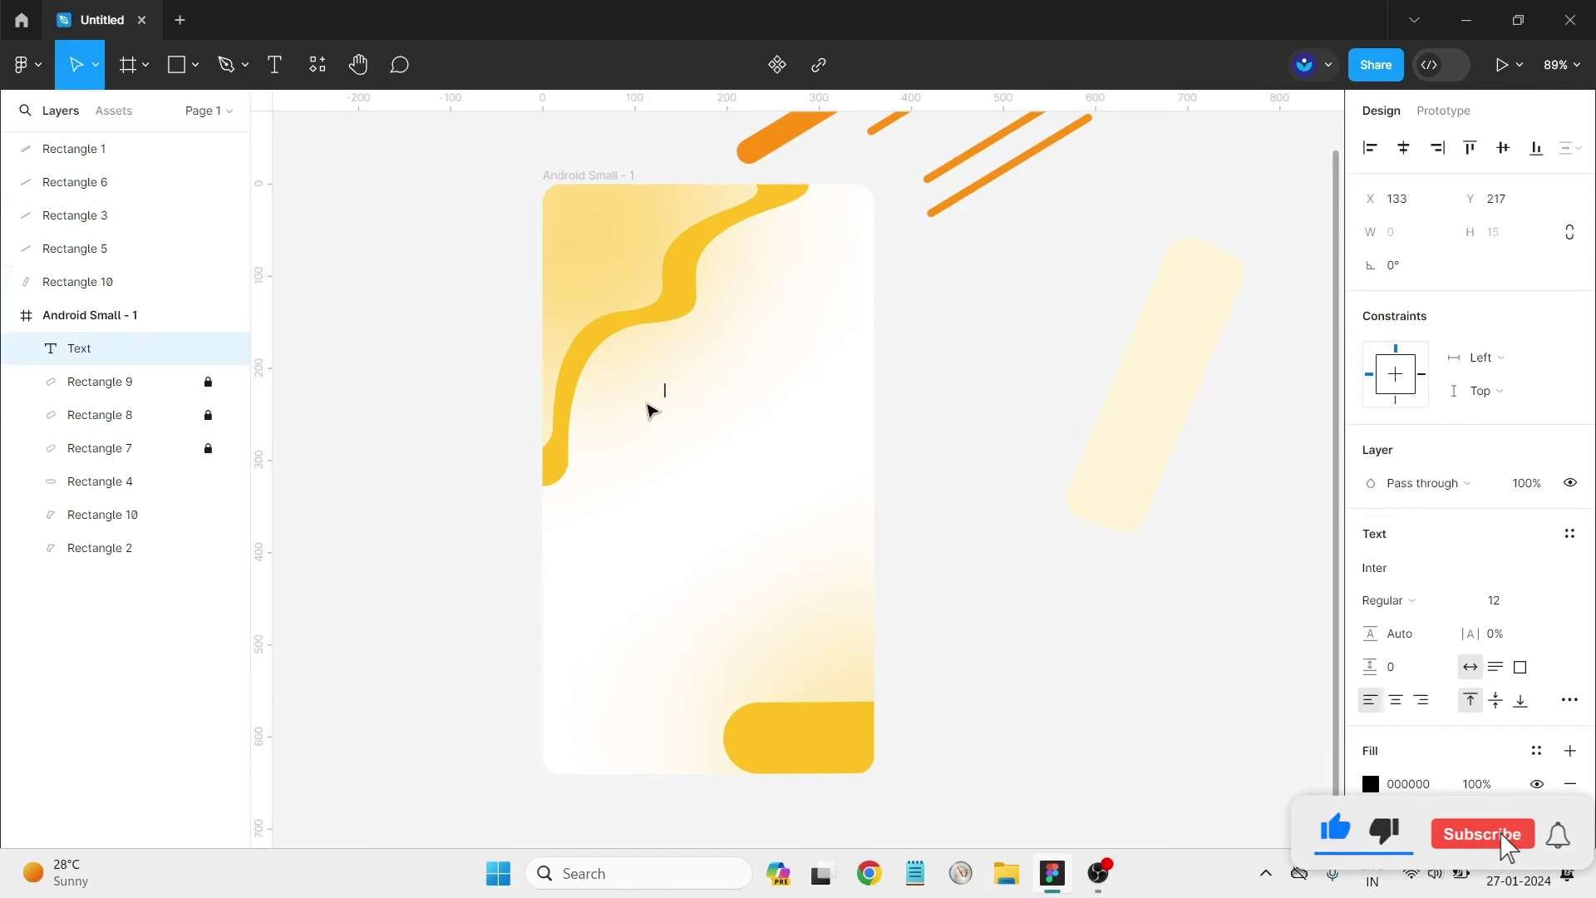
text(Login)
key(Escape)
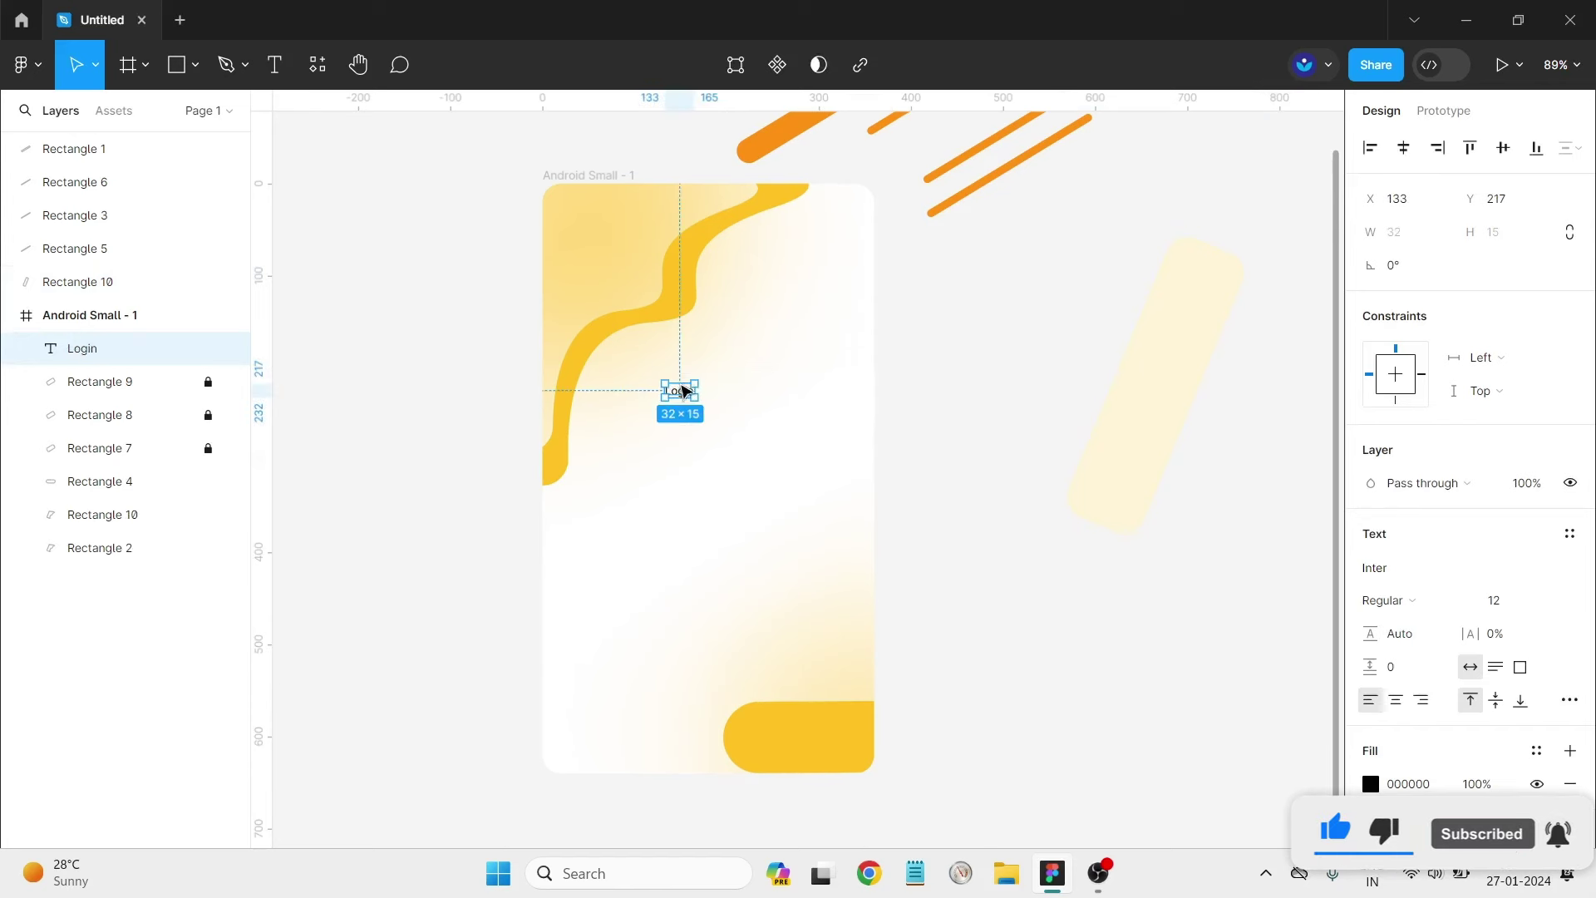
Style Login as Inter Black size 32 and position it beside the yellow wave.
click(1550, 600)
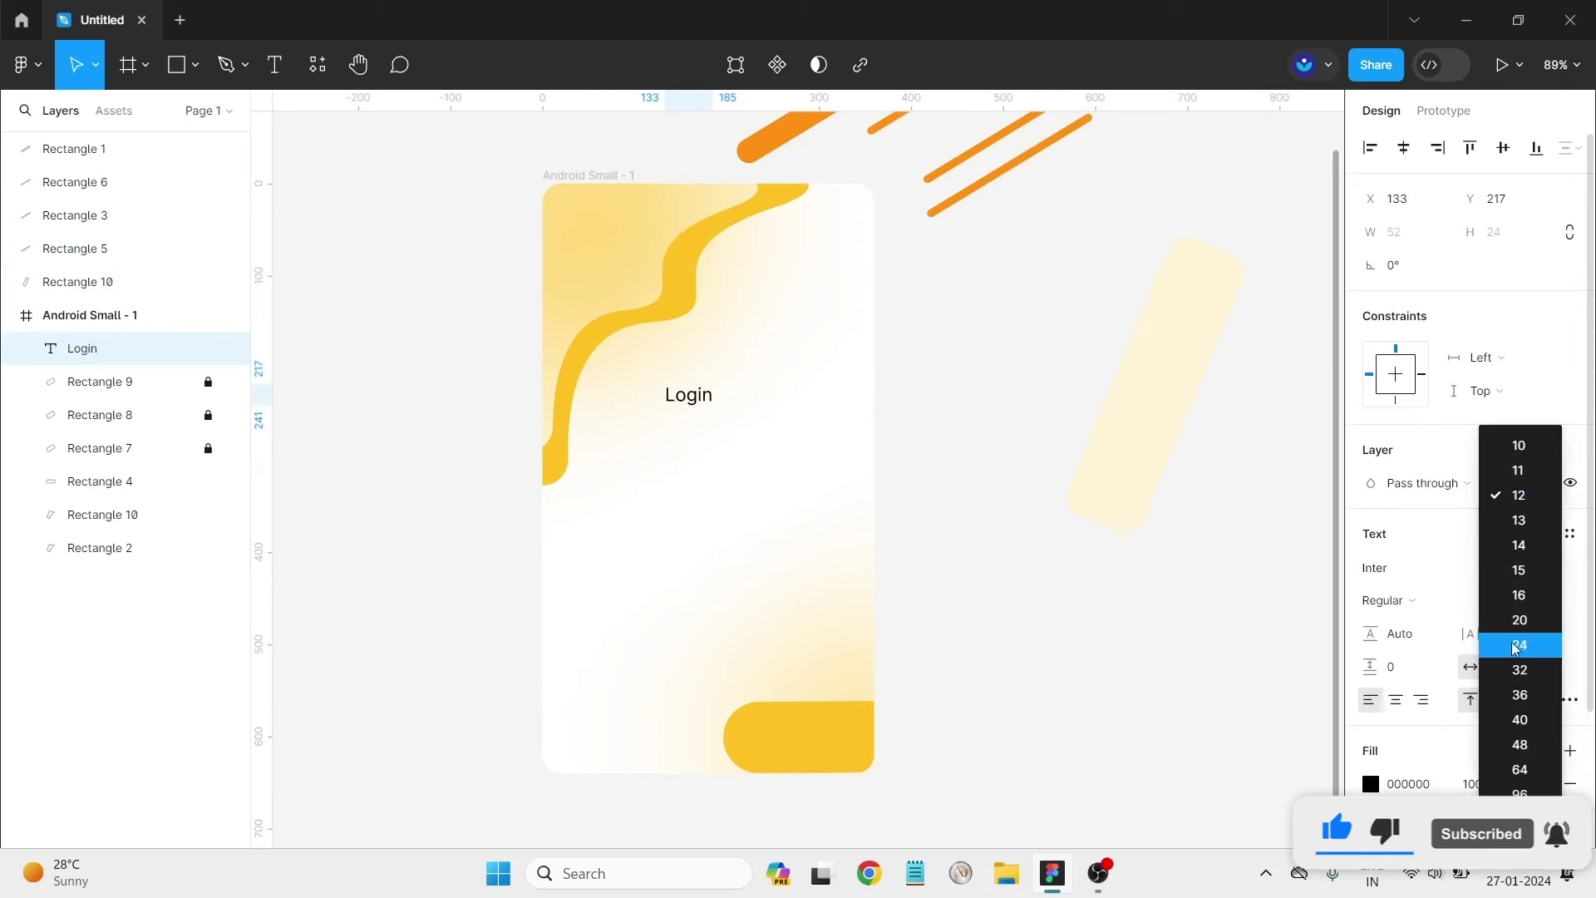
click(1520, 719)
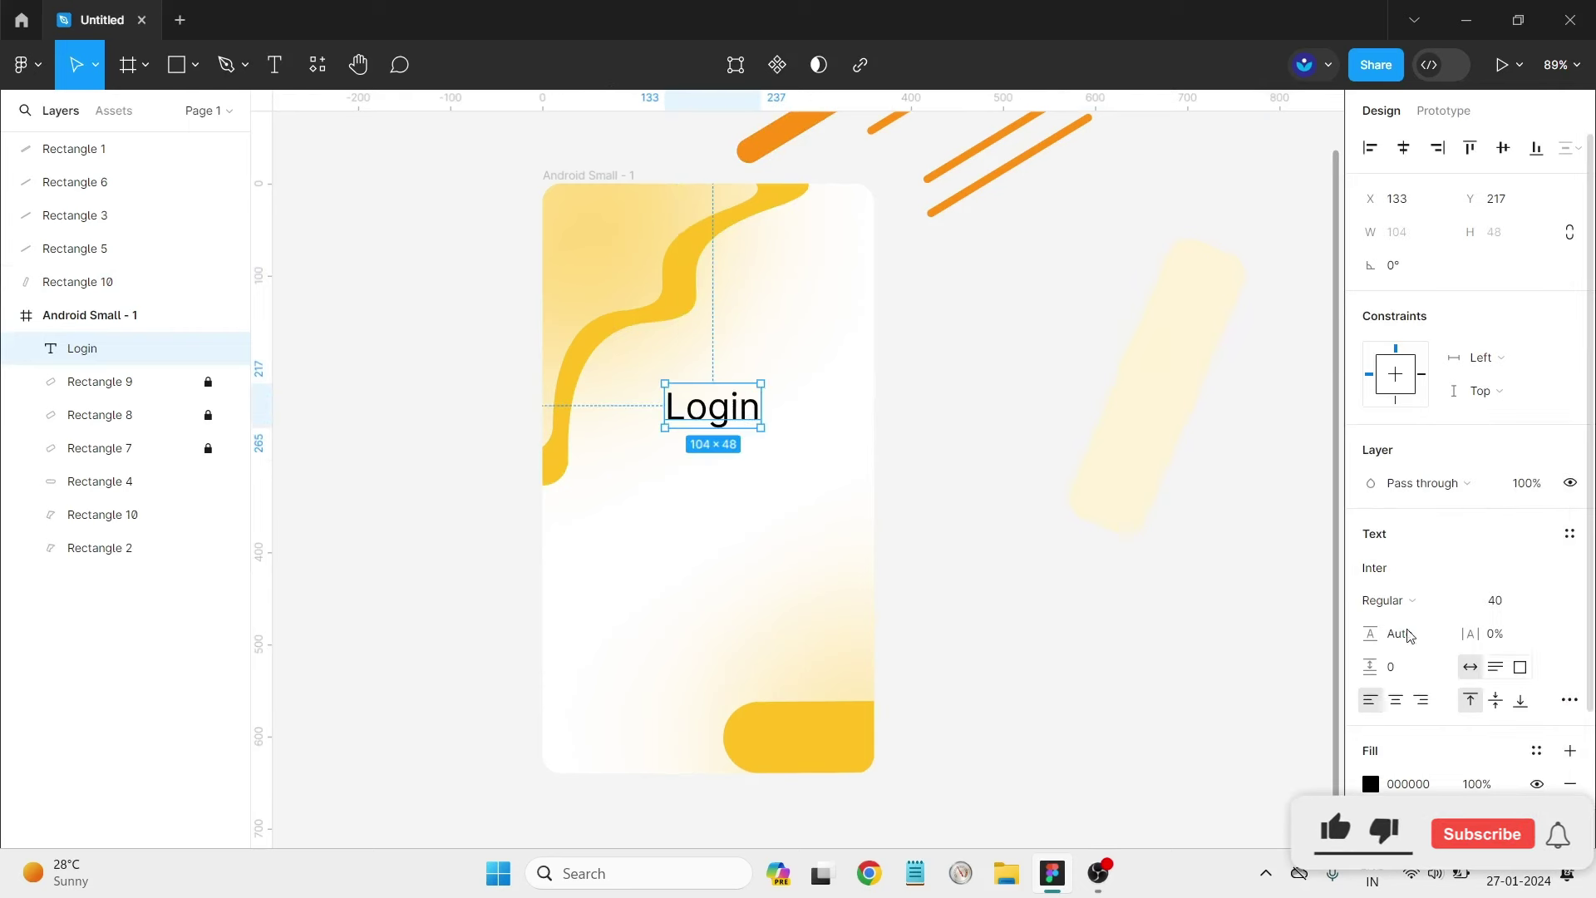
click(1388, 601)
click(1403, 534)
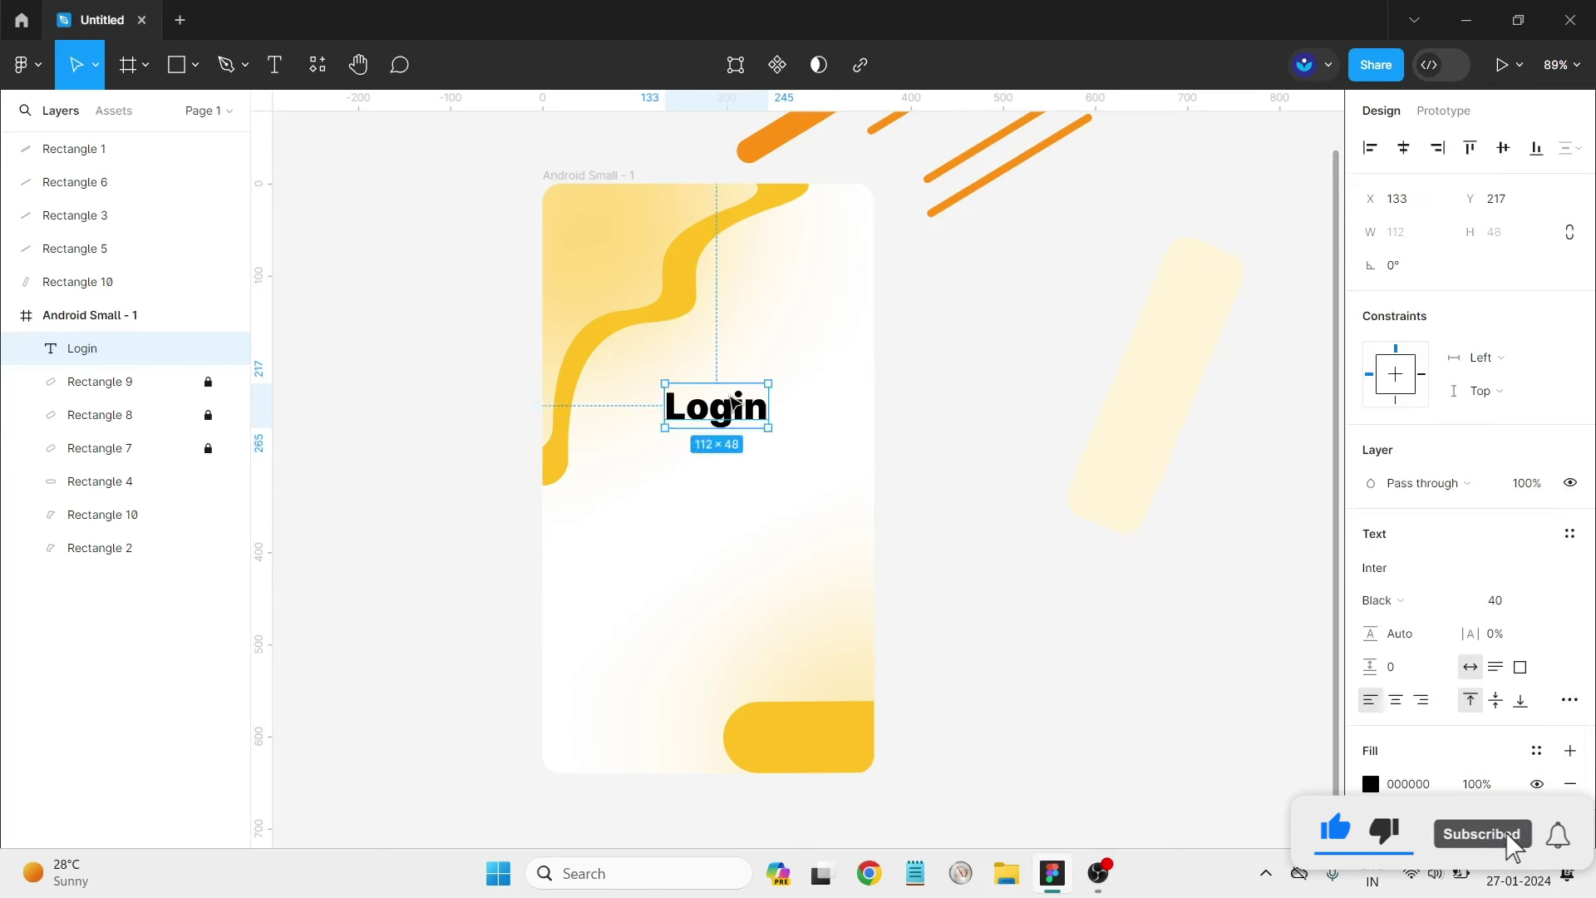
drag(707, 407, 642, 409)
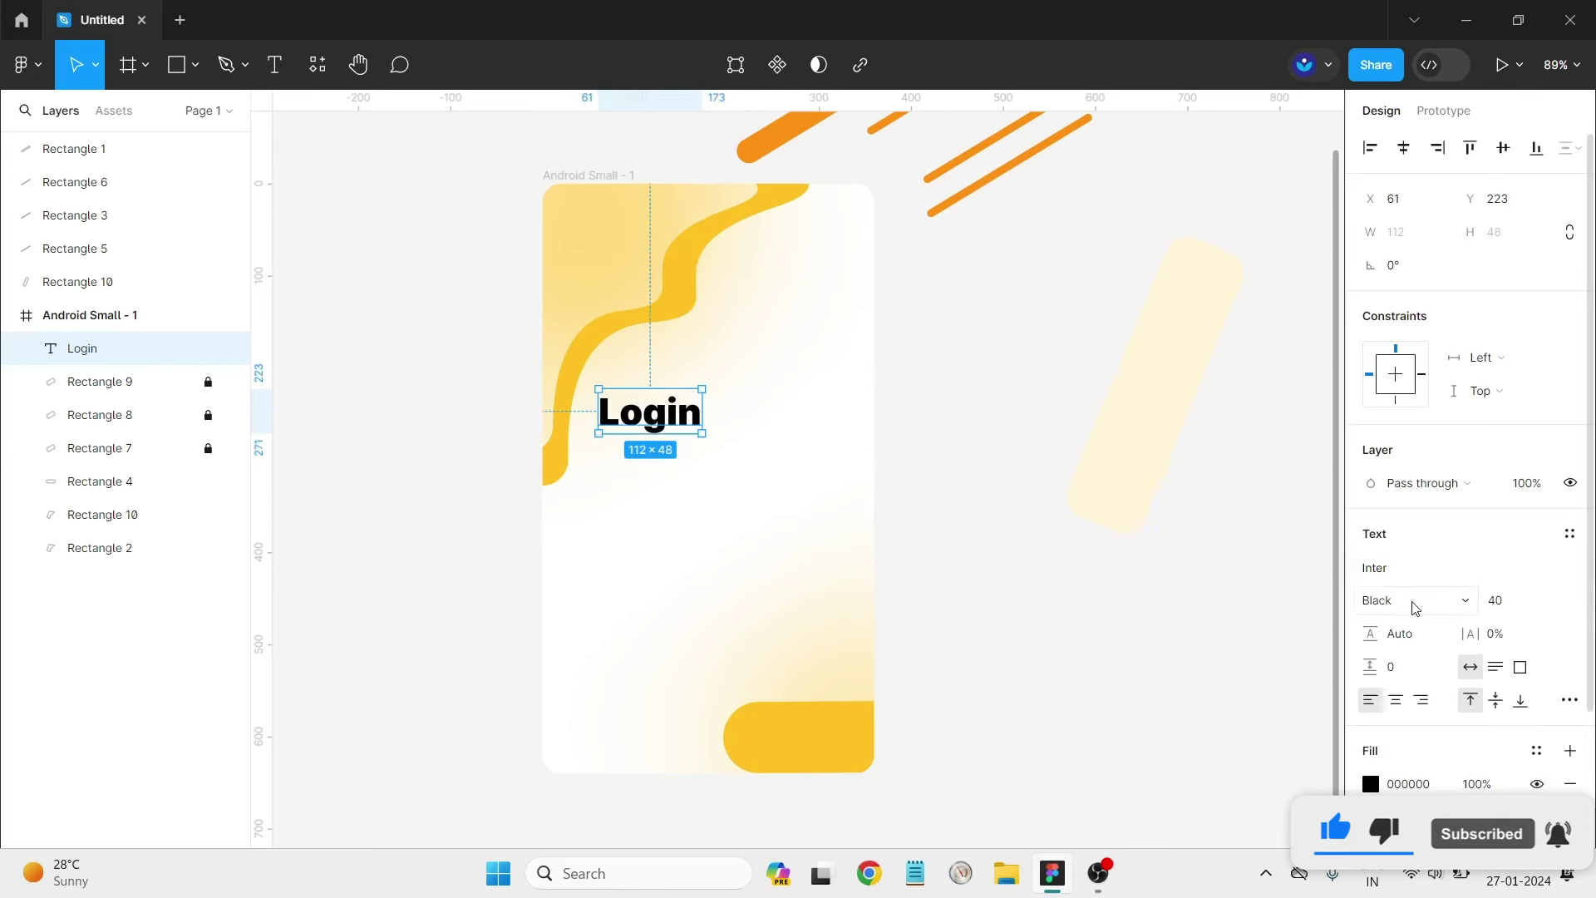
click(1548, 598)
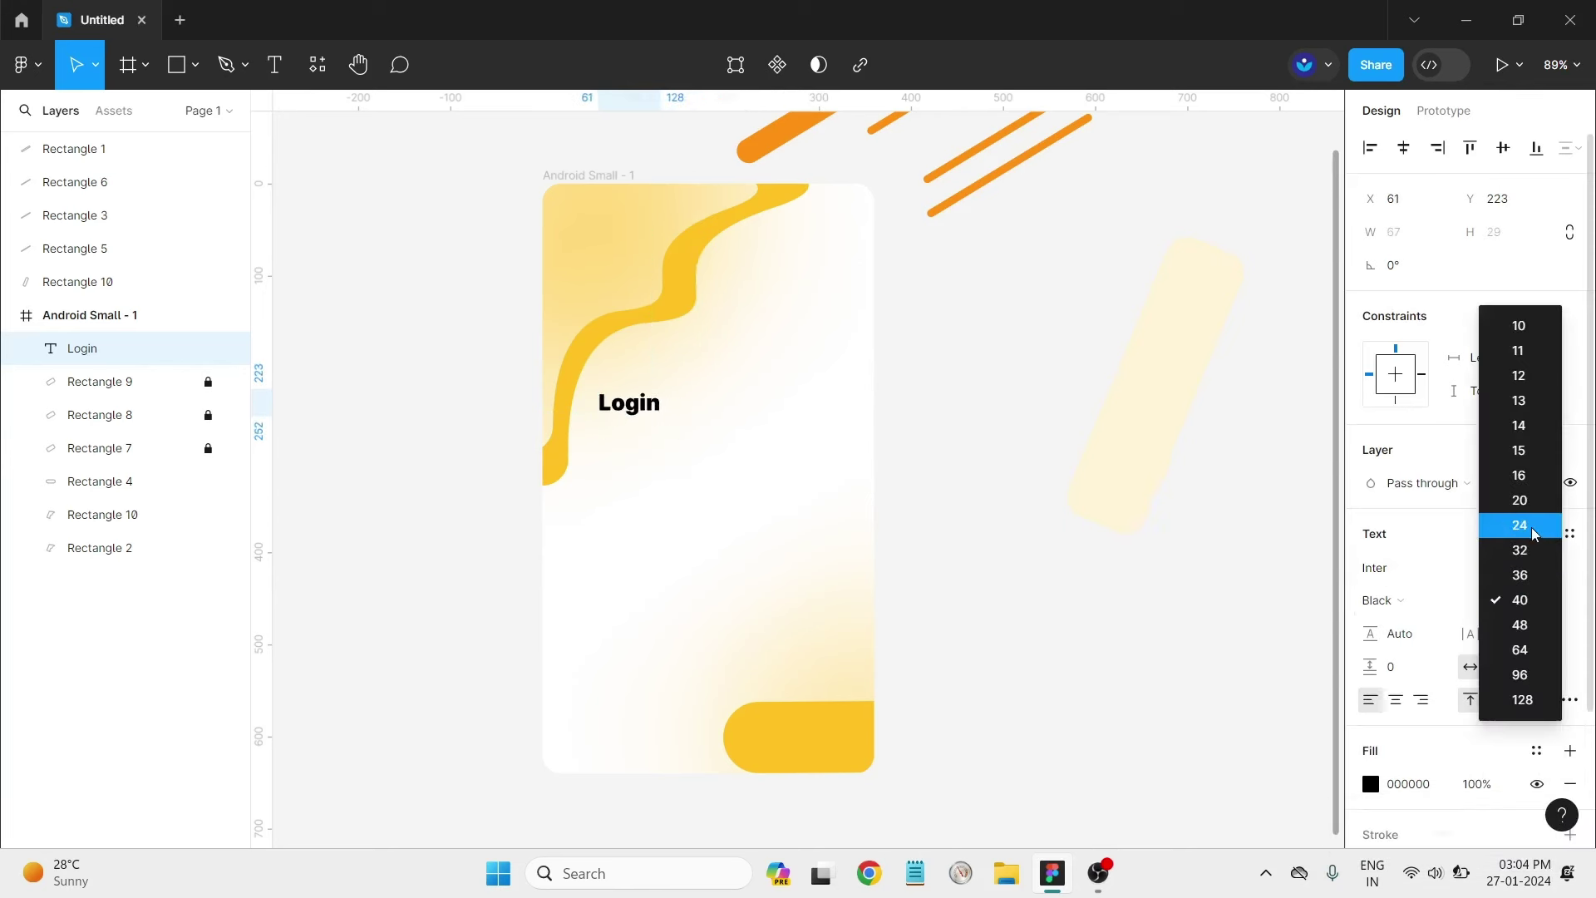
click(1533, 550)
drag(664, 418, 665, 436)
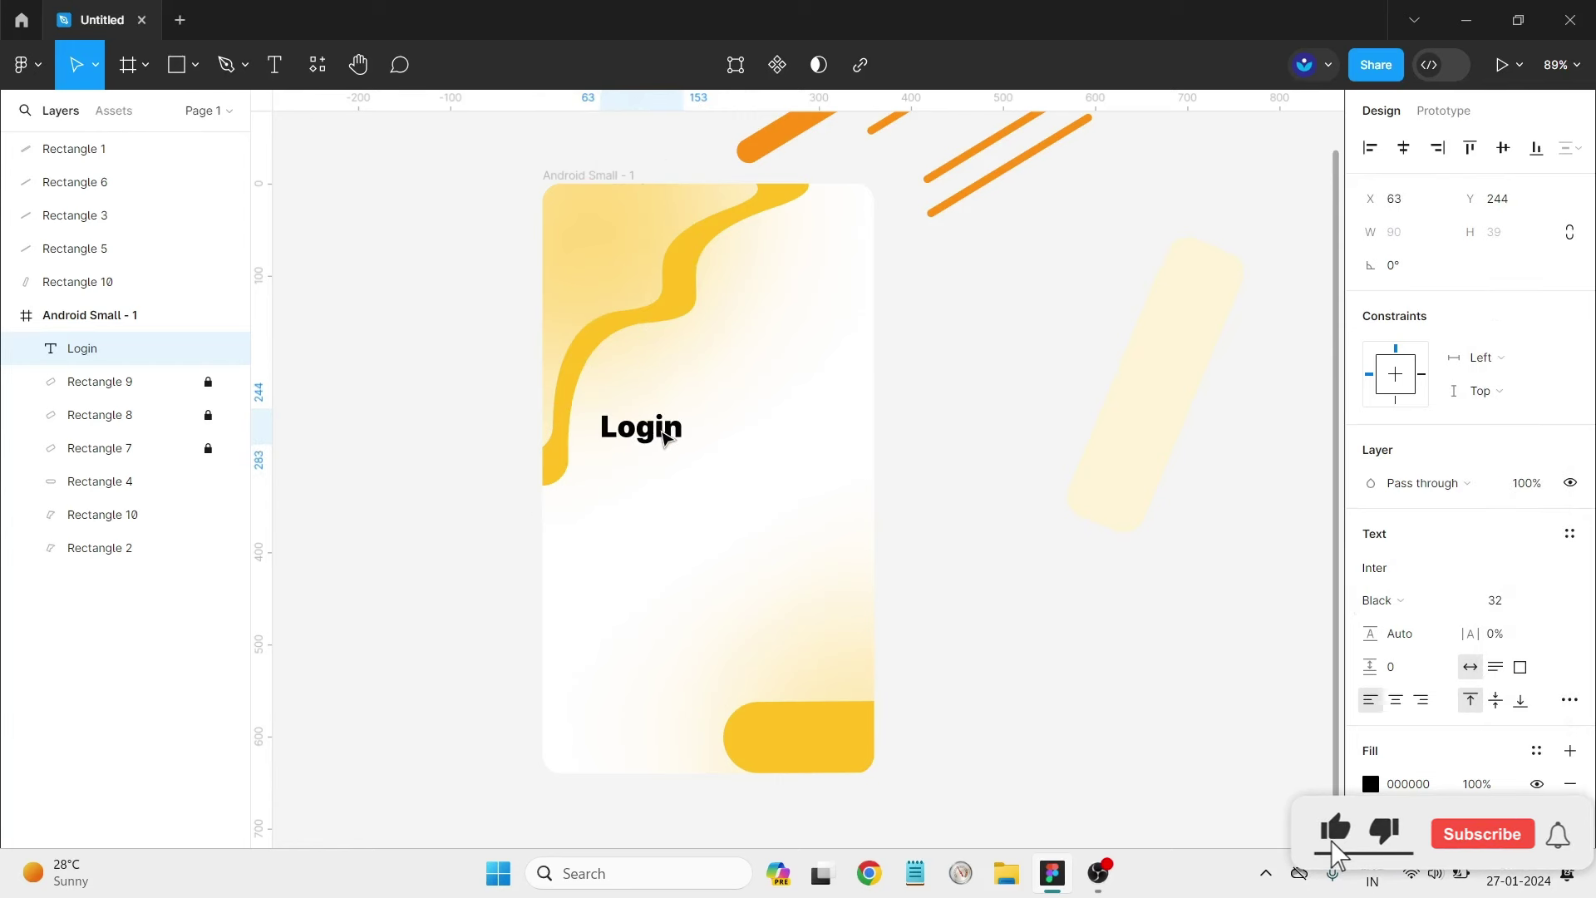
click(890, 535)
scroll(890, 491, up, 3)
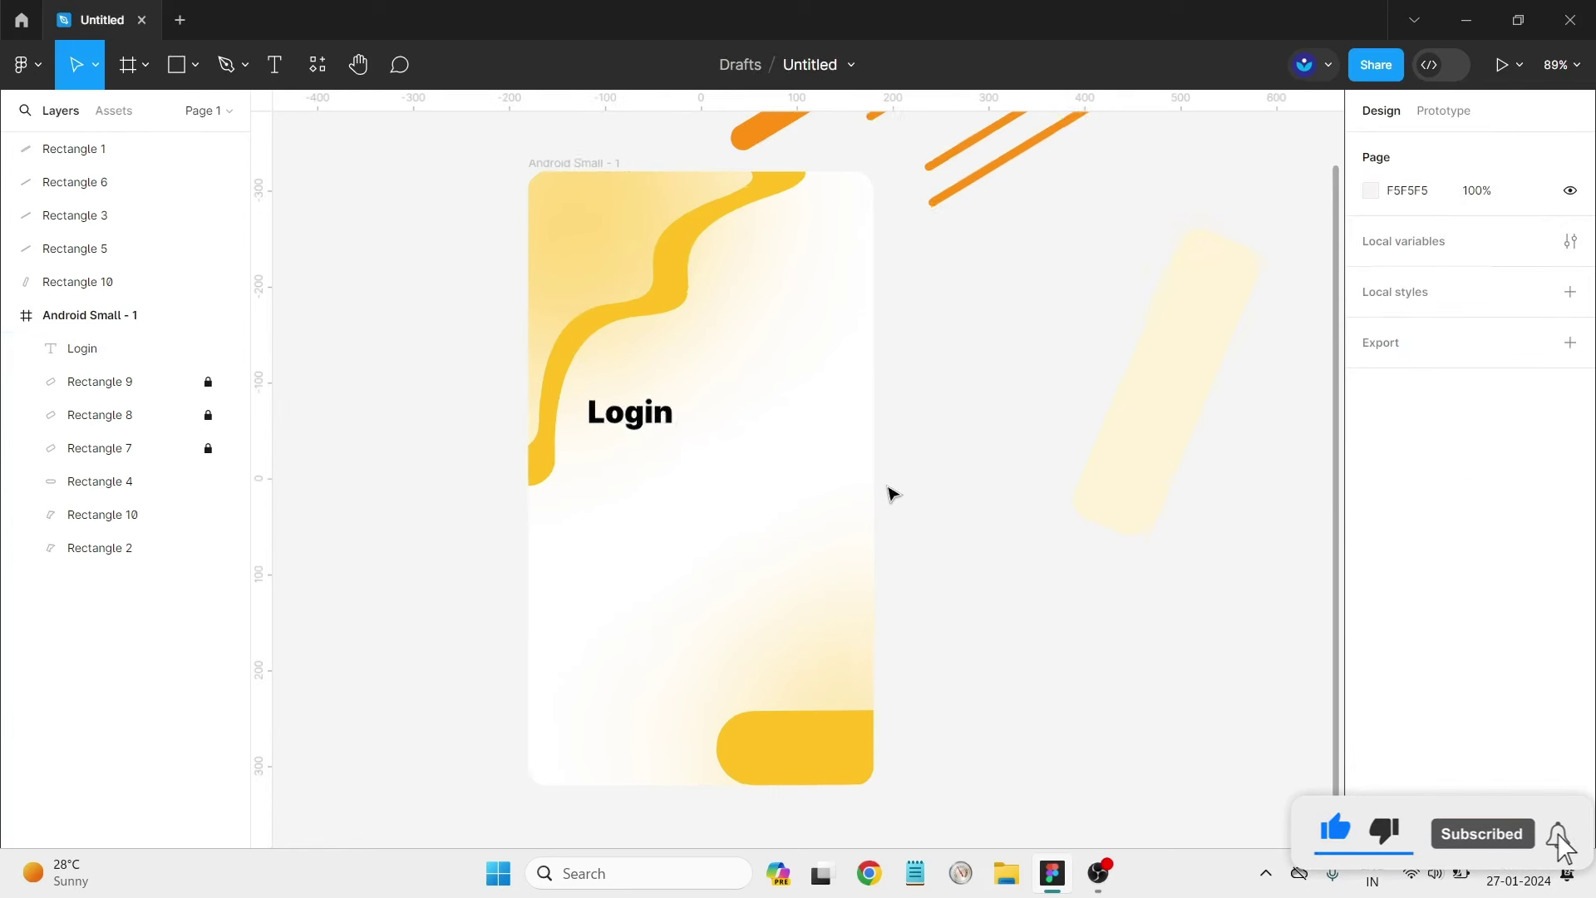
Draw a 240-wide horizontal line below the Login heading.
click(194, 67)
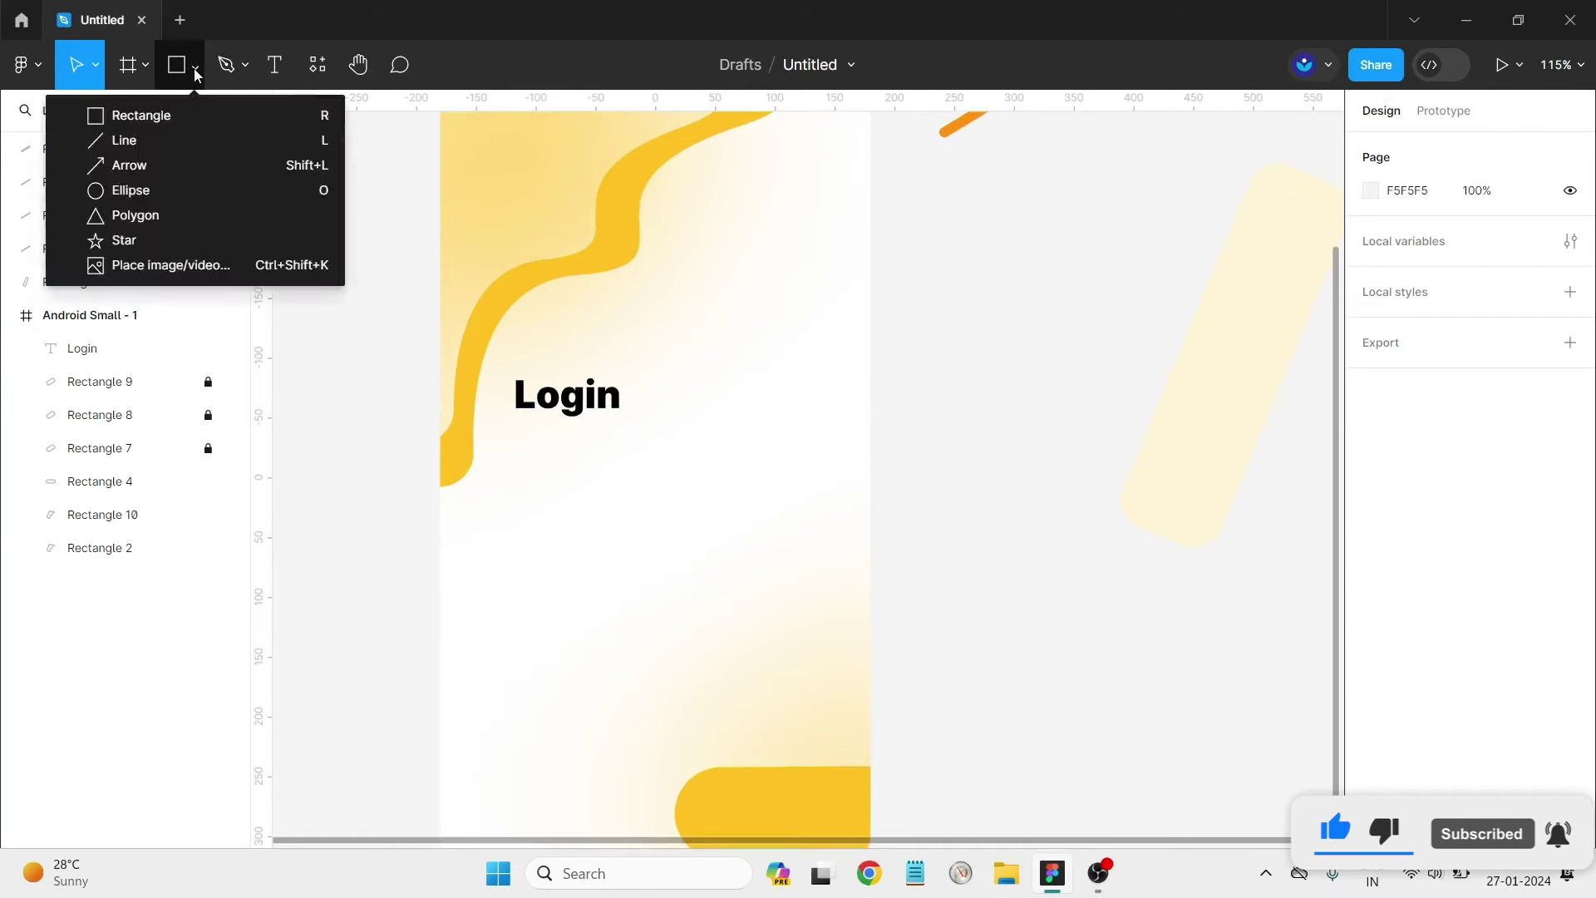
click(185, 146)
drag(518, 479, 794, 486)
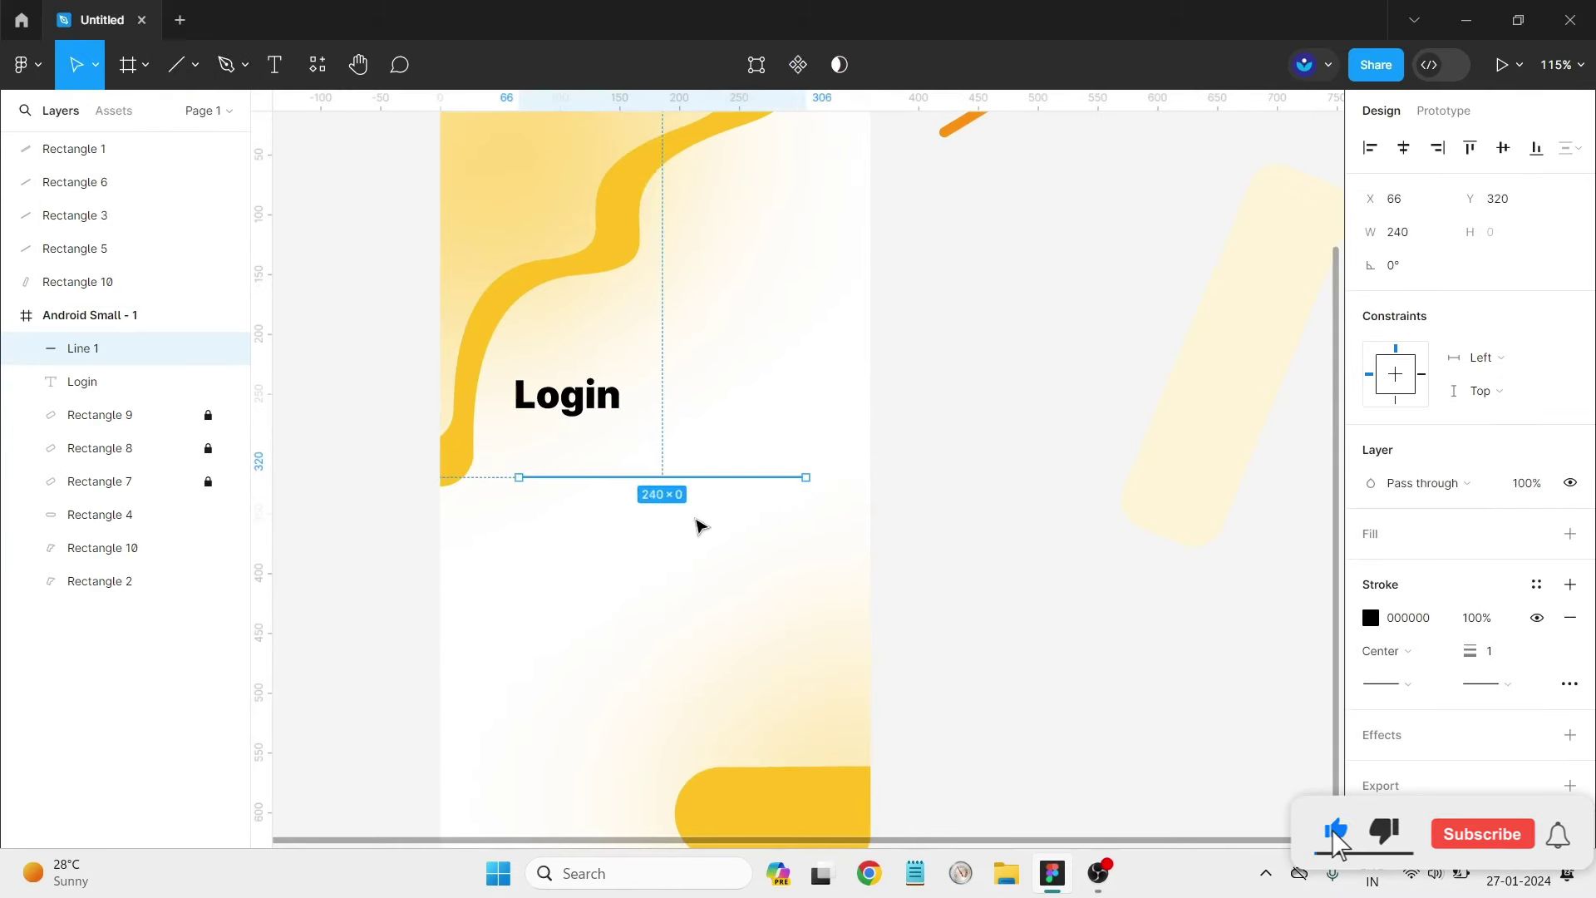
click(698, 524)
double_click(674, 478)
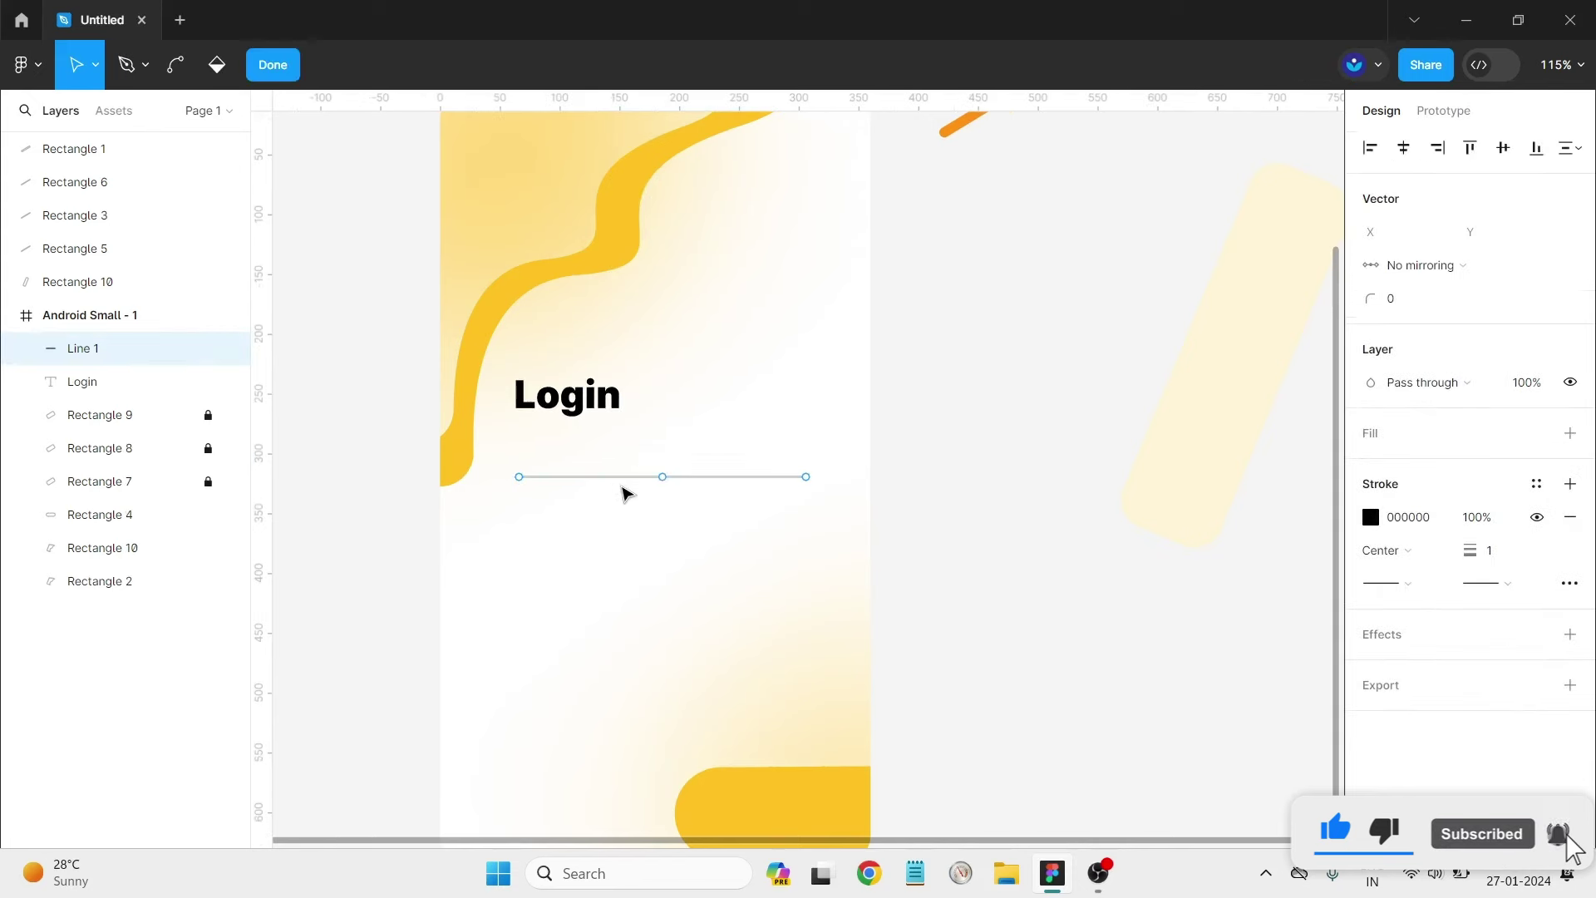
click(285, 67)
Duplicate the line and place the copy lower as a second underline.
drag(636, 479, 641, 598)
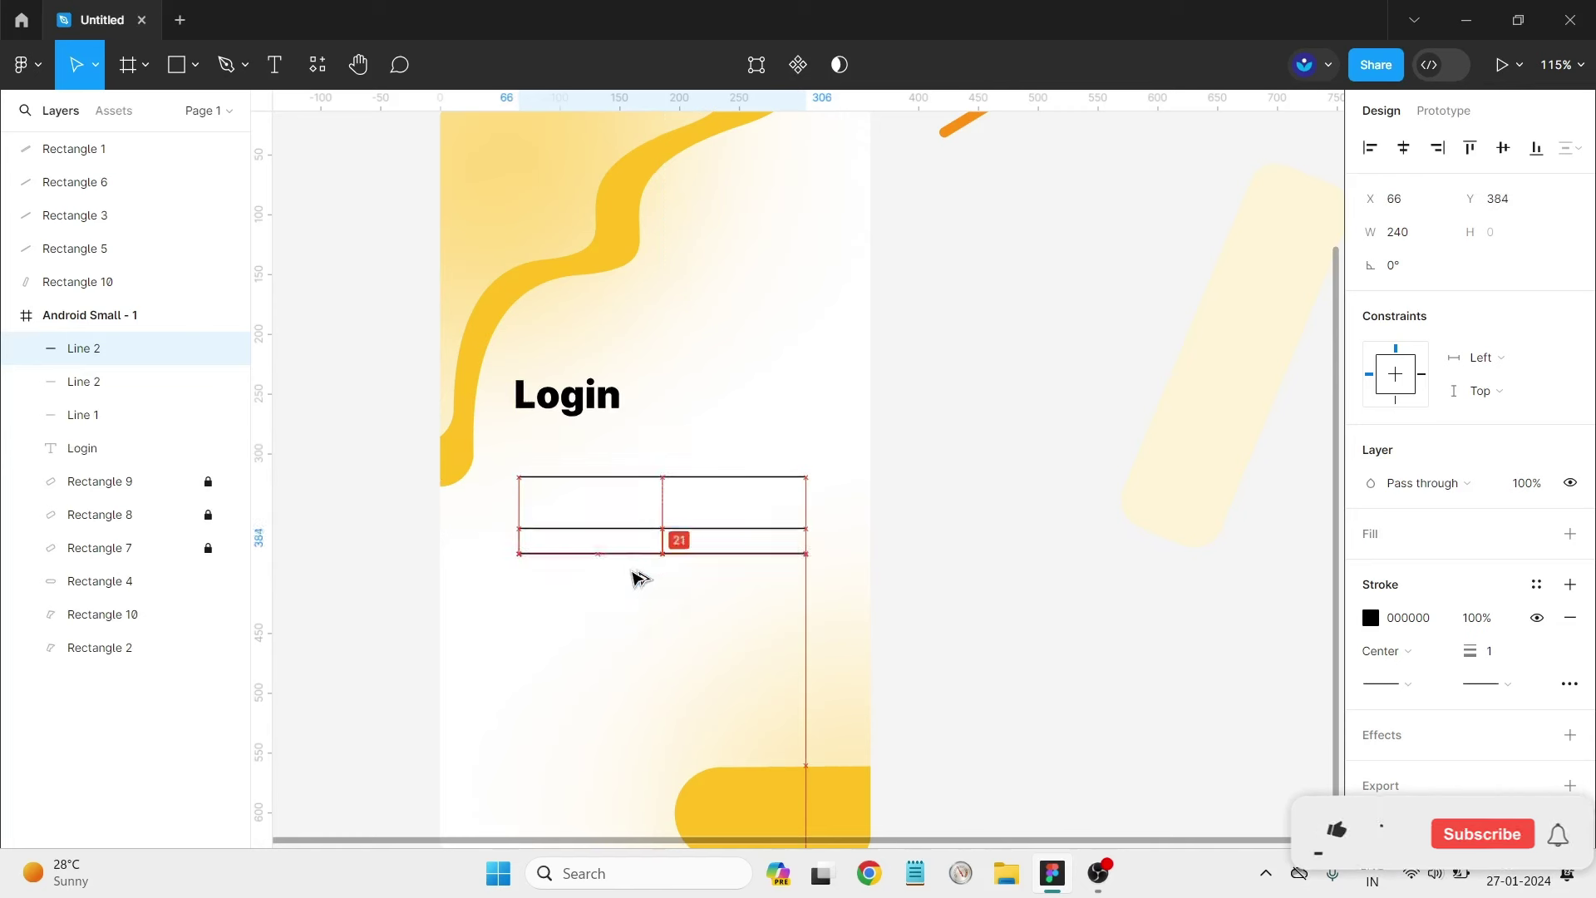
key(alt)
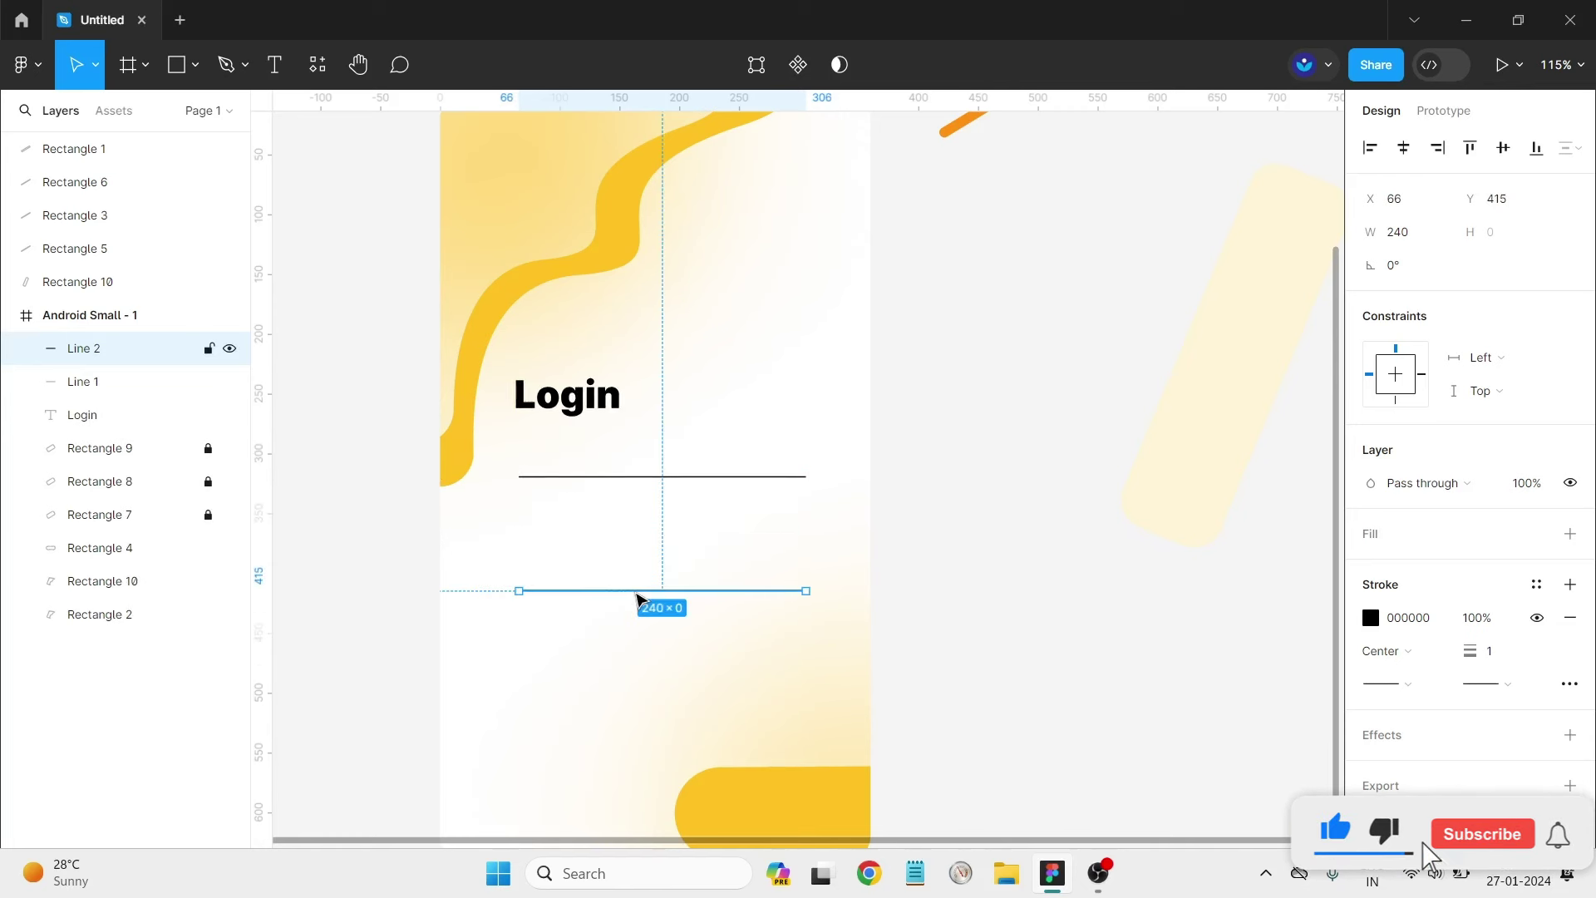
mouse_move(636, 599)
mouse_down()
mouse_move(640, 568)
mouse_move(637, 592)
mouse_up()
click(970, 446)
scroll(956, 441, down, 2)
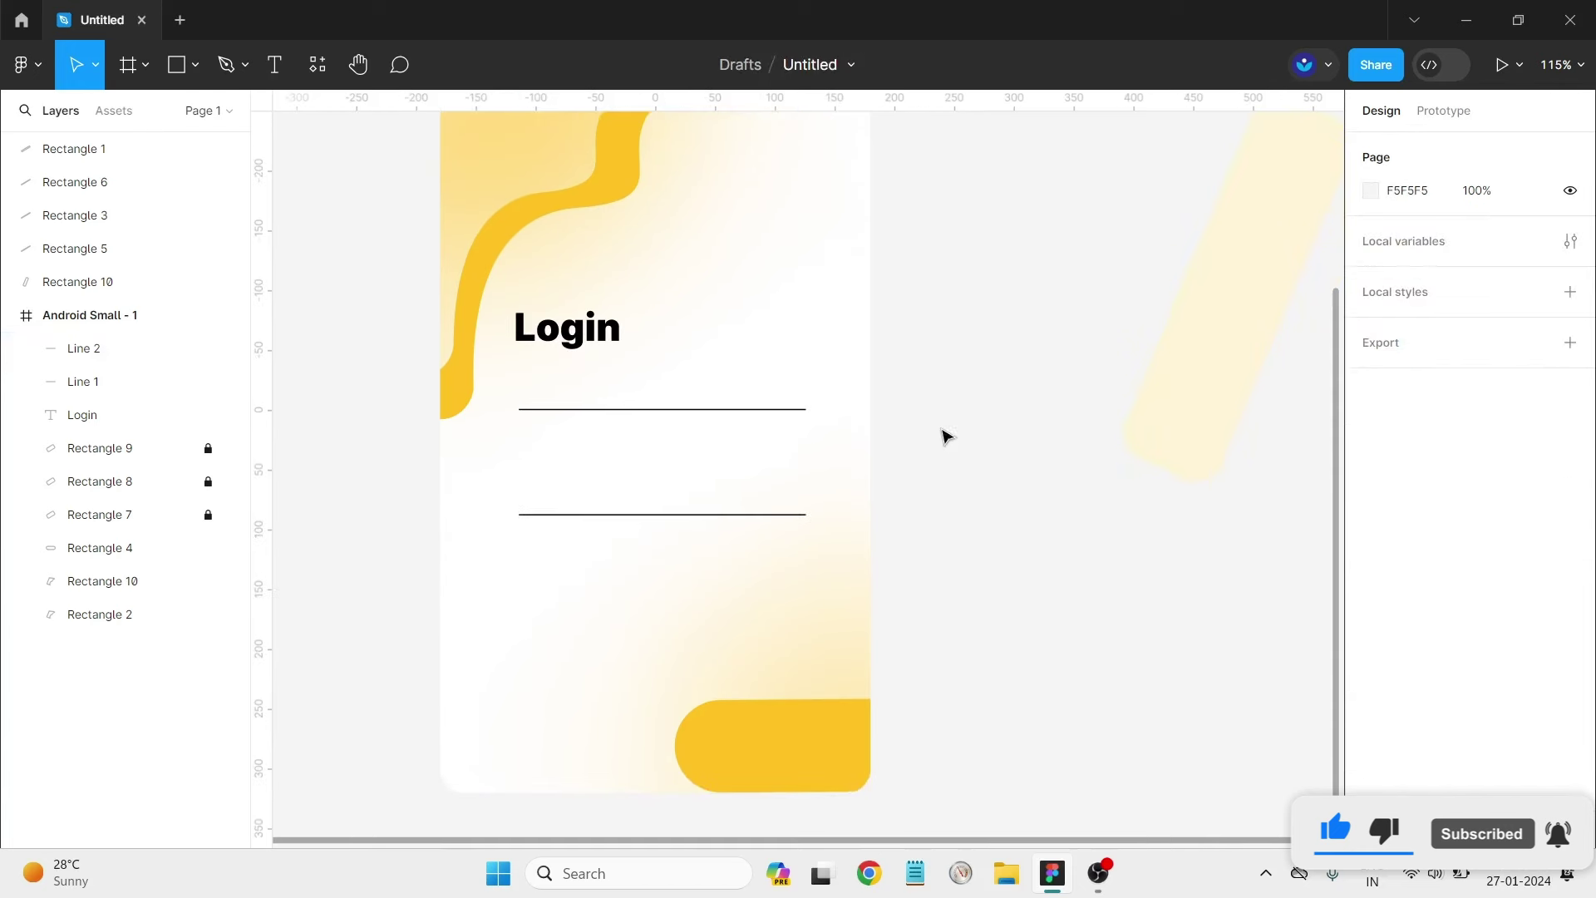
click(663, 515)
drag(664, 521, 665, 572)
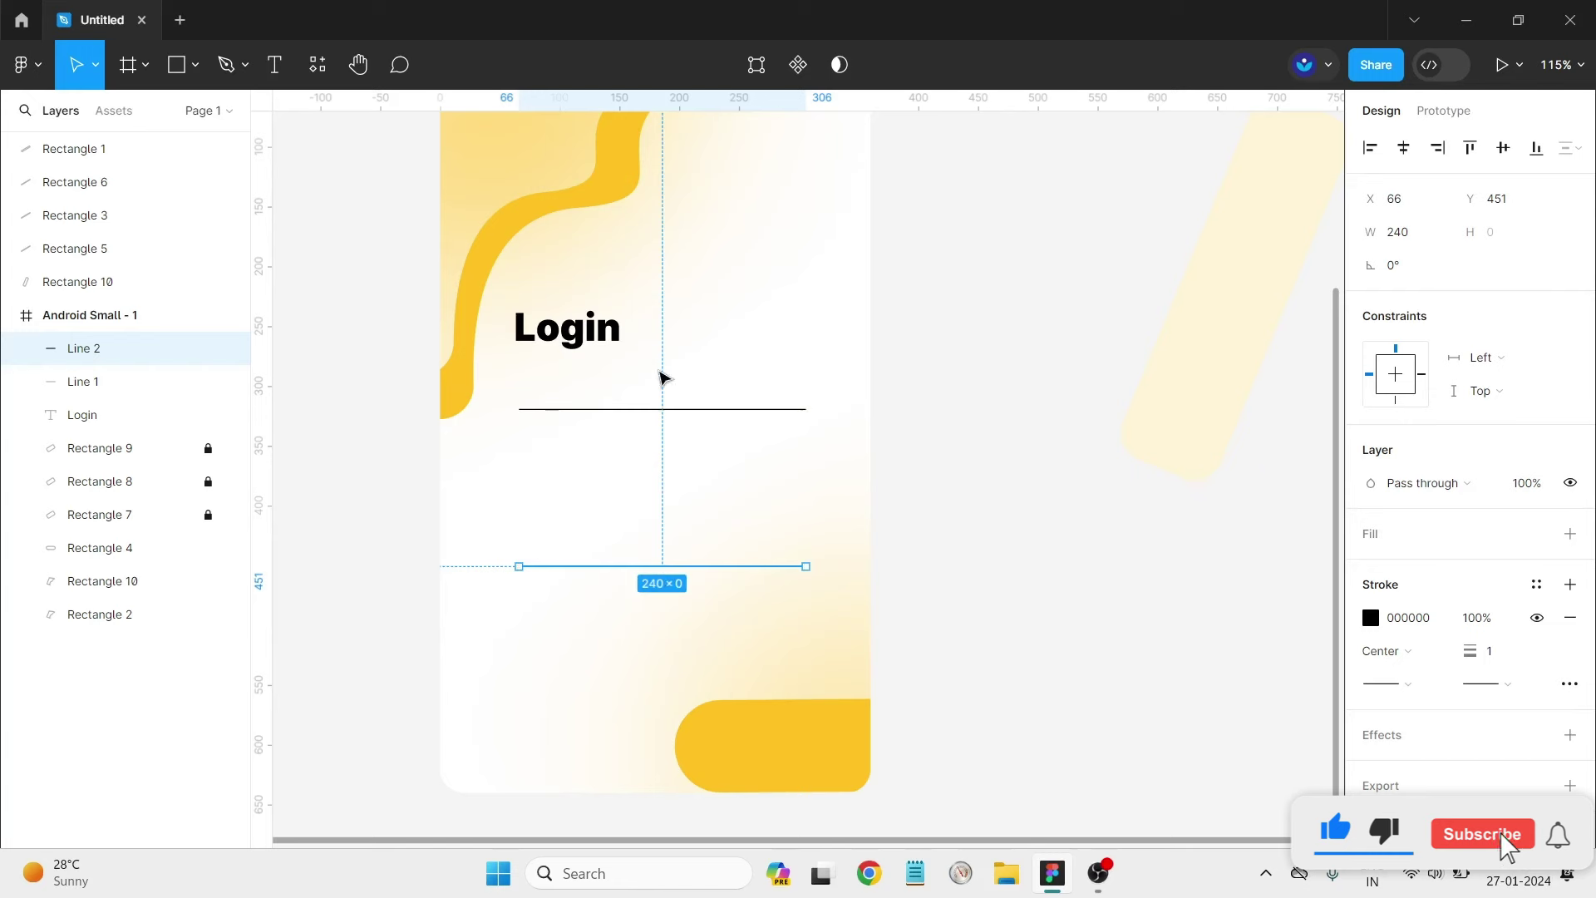
Move the first line down below the heading and nudge Login slightly down.
drag(663, 409, 674, 453)
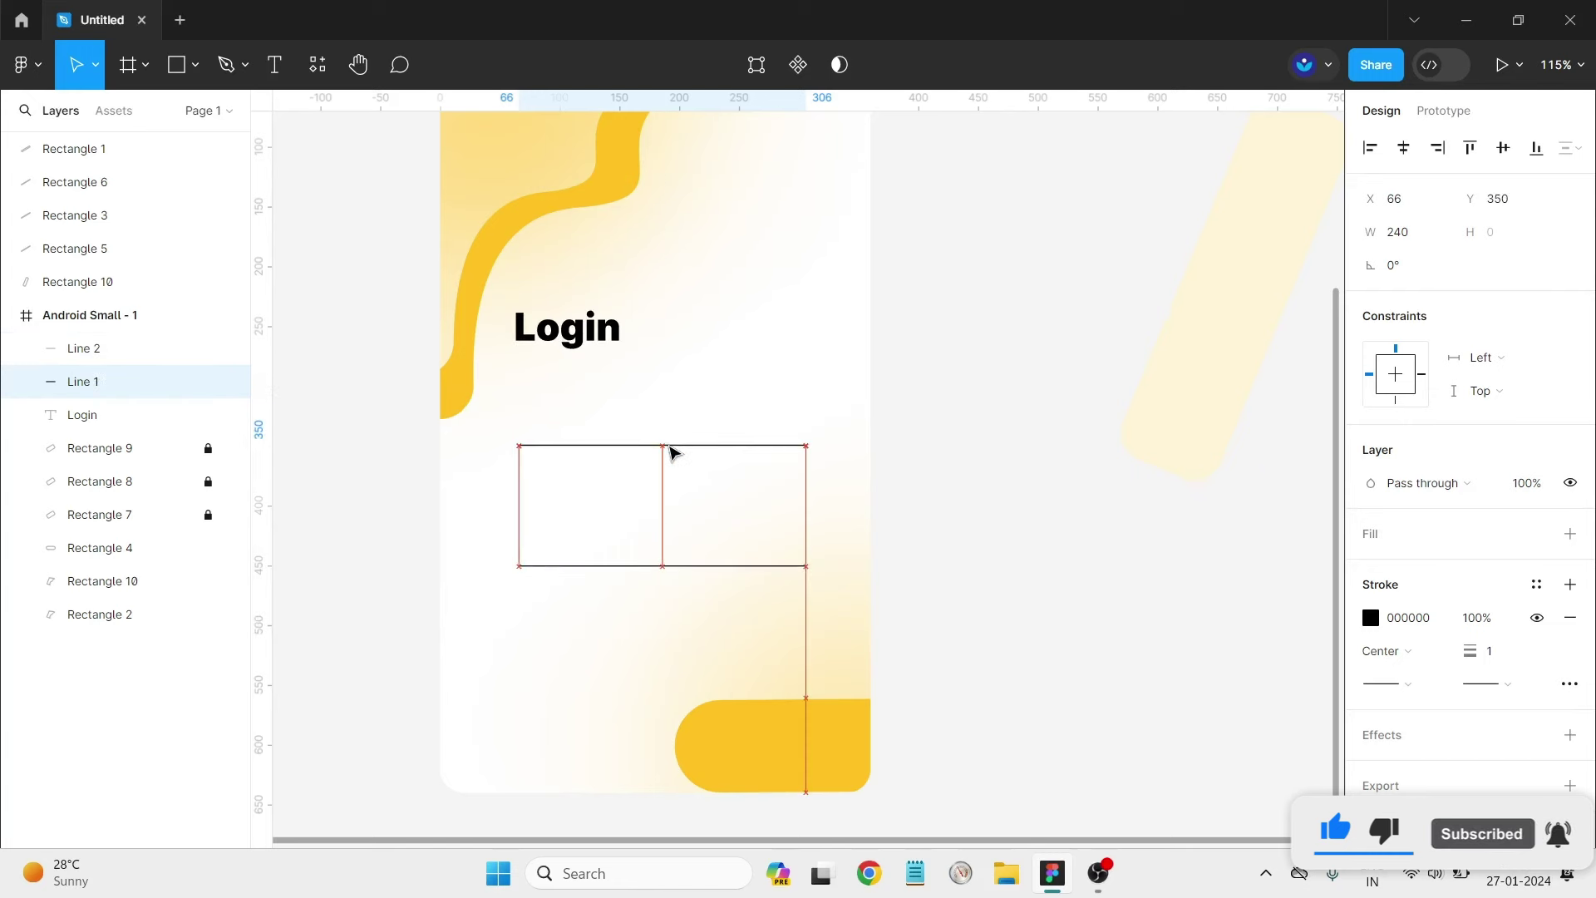
click(740, 379)
drag(588, 337, 588, 354)
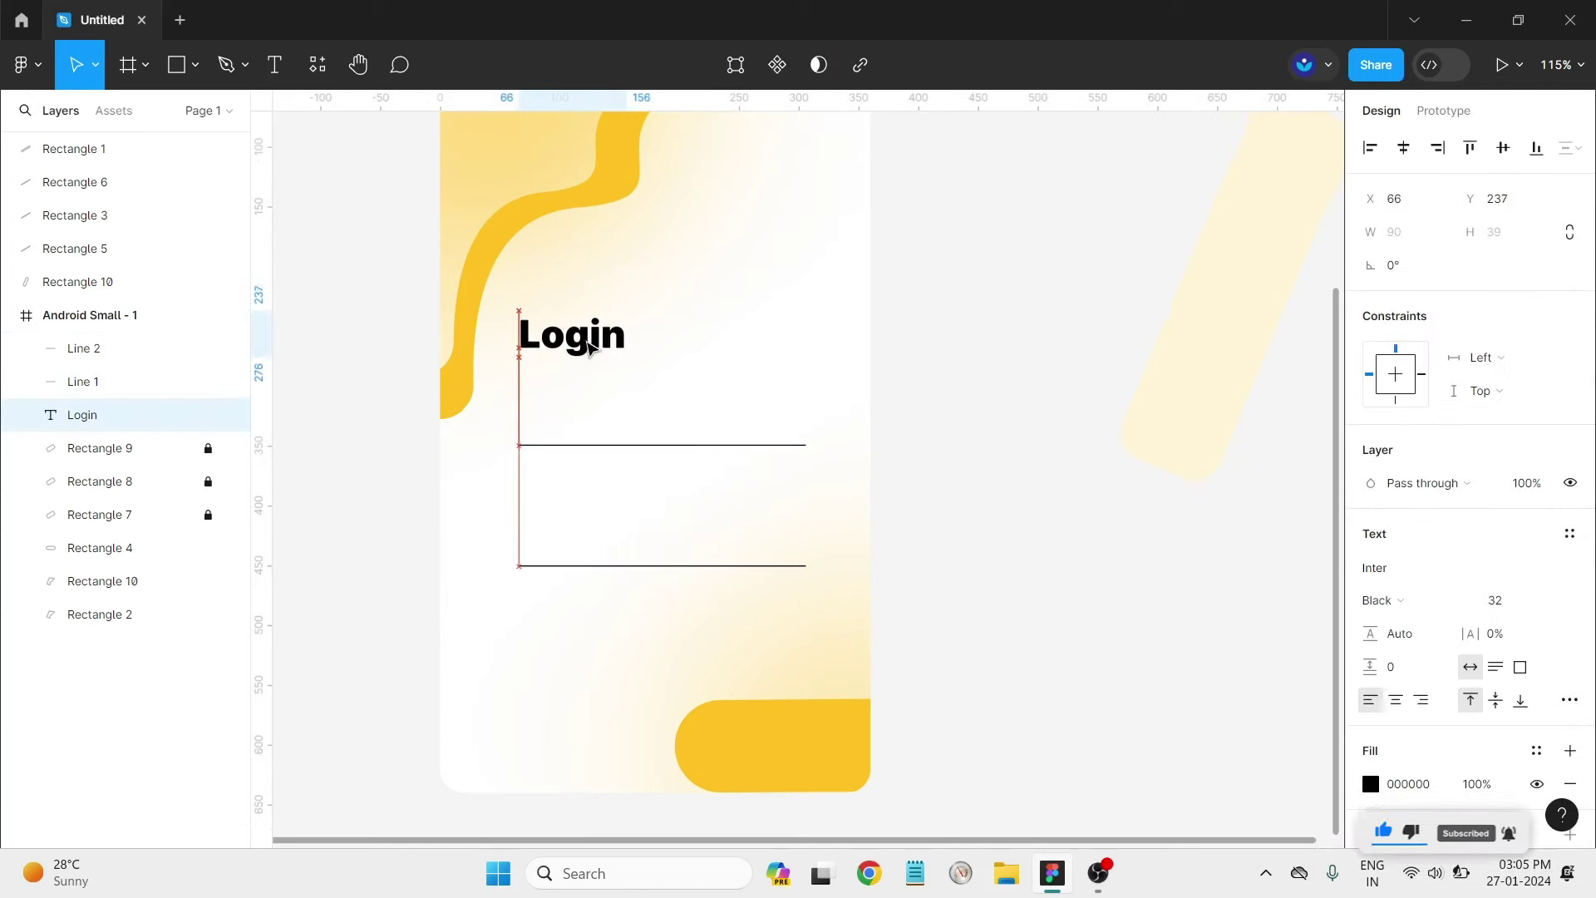
click(923, 449)
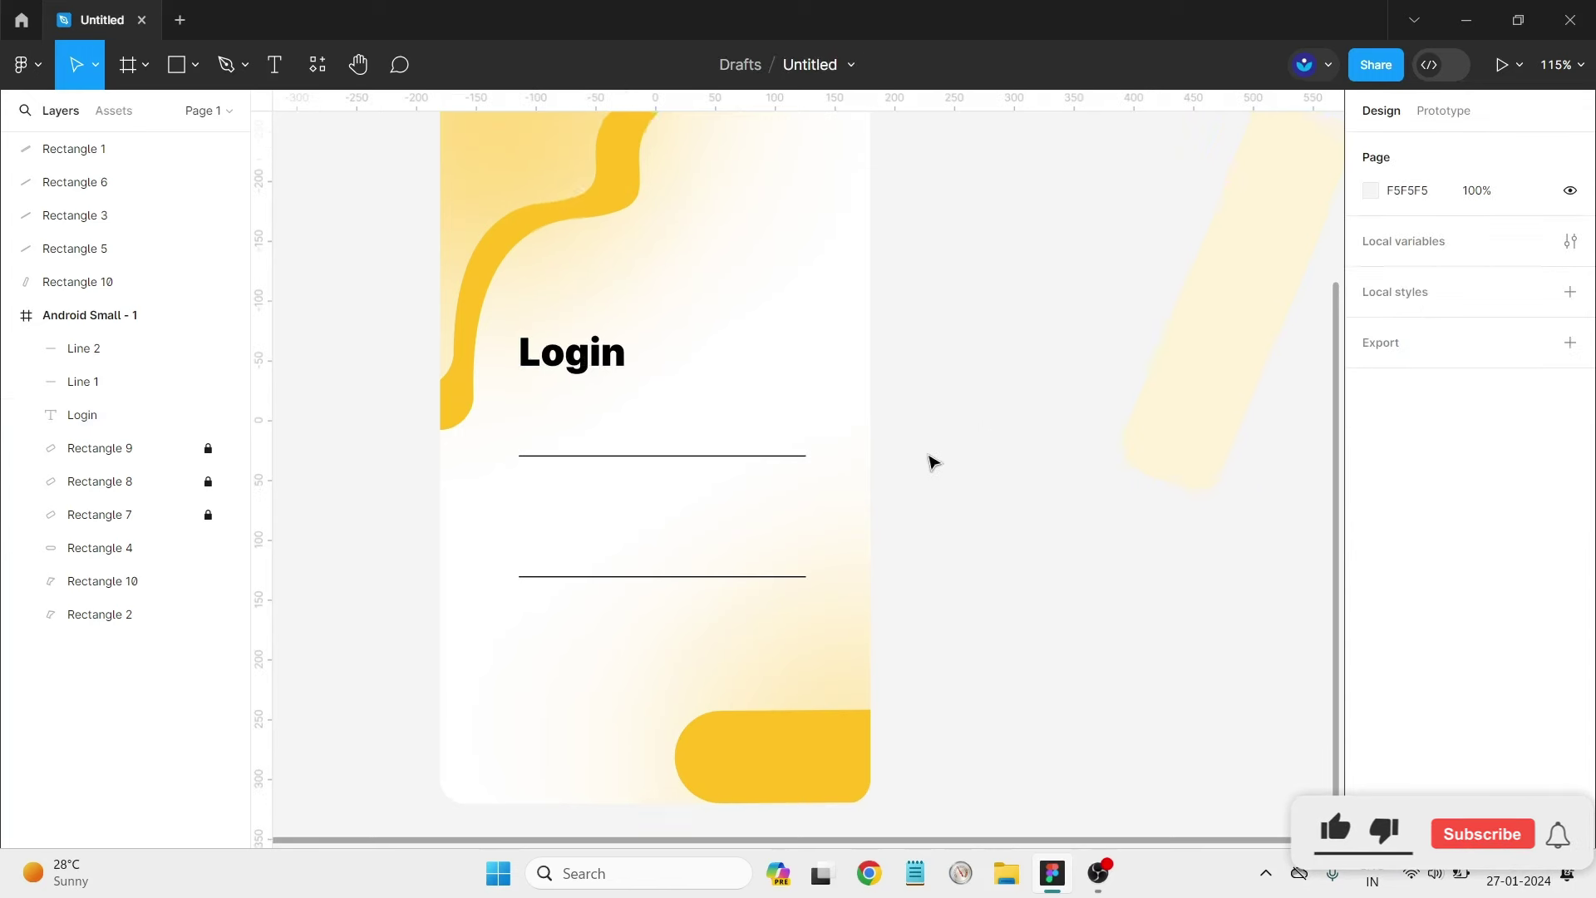
scroll(914, 441, up, 3)
scroll(604, 388, down, 3)
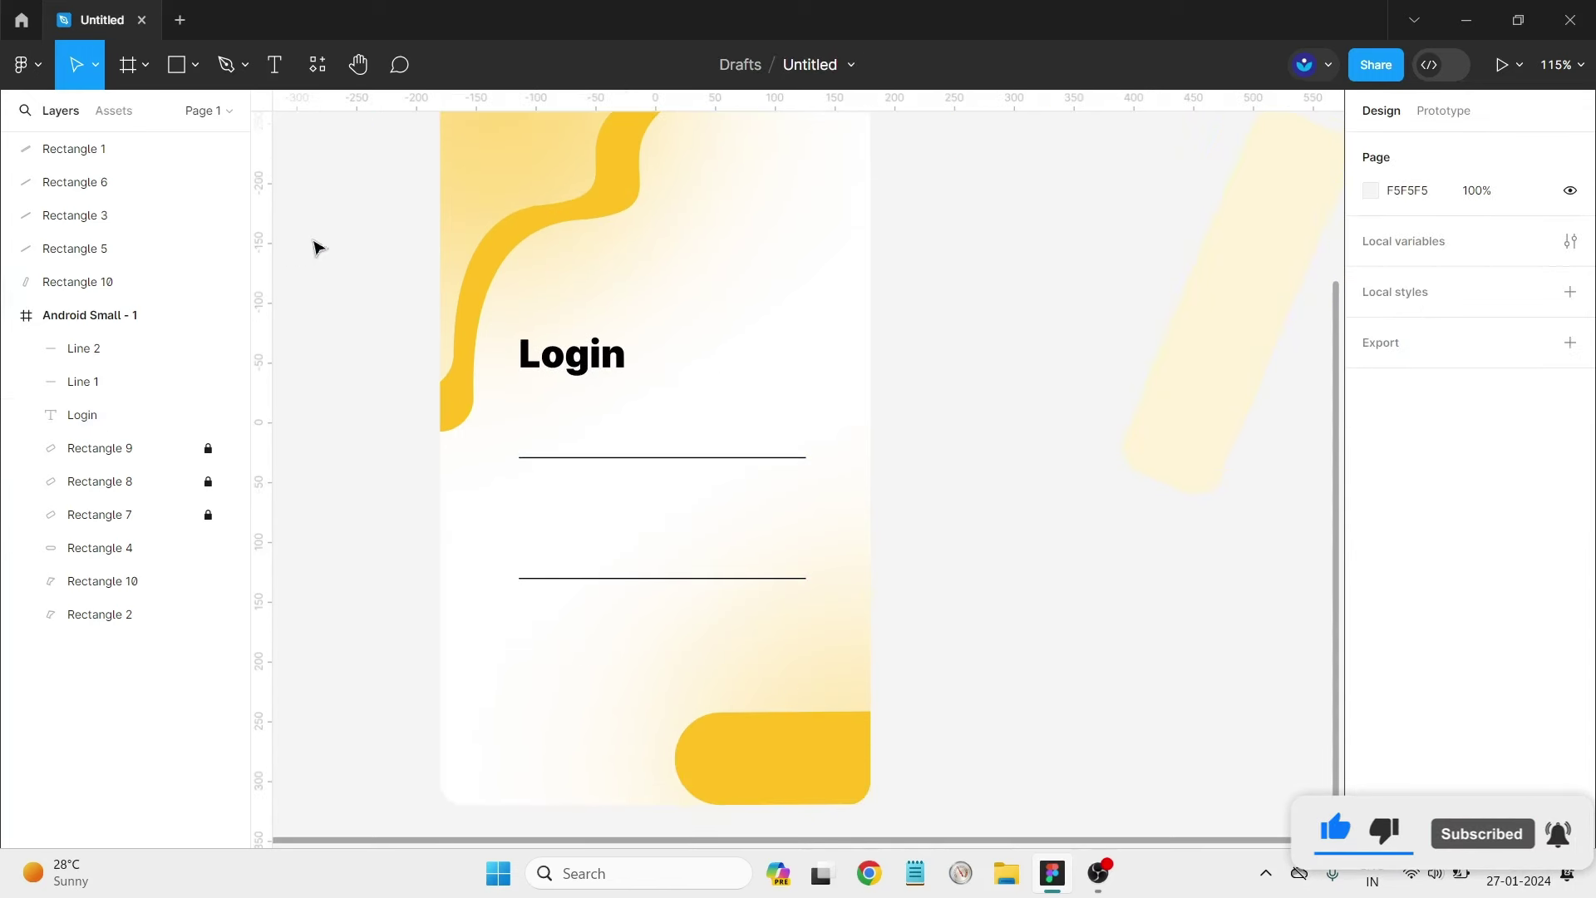
Add an 'Email' label in Inter Regular size 15 just above the first underline.
key(t)
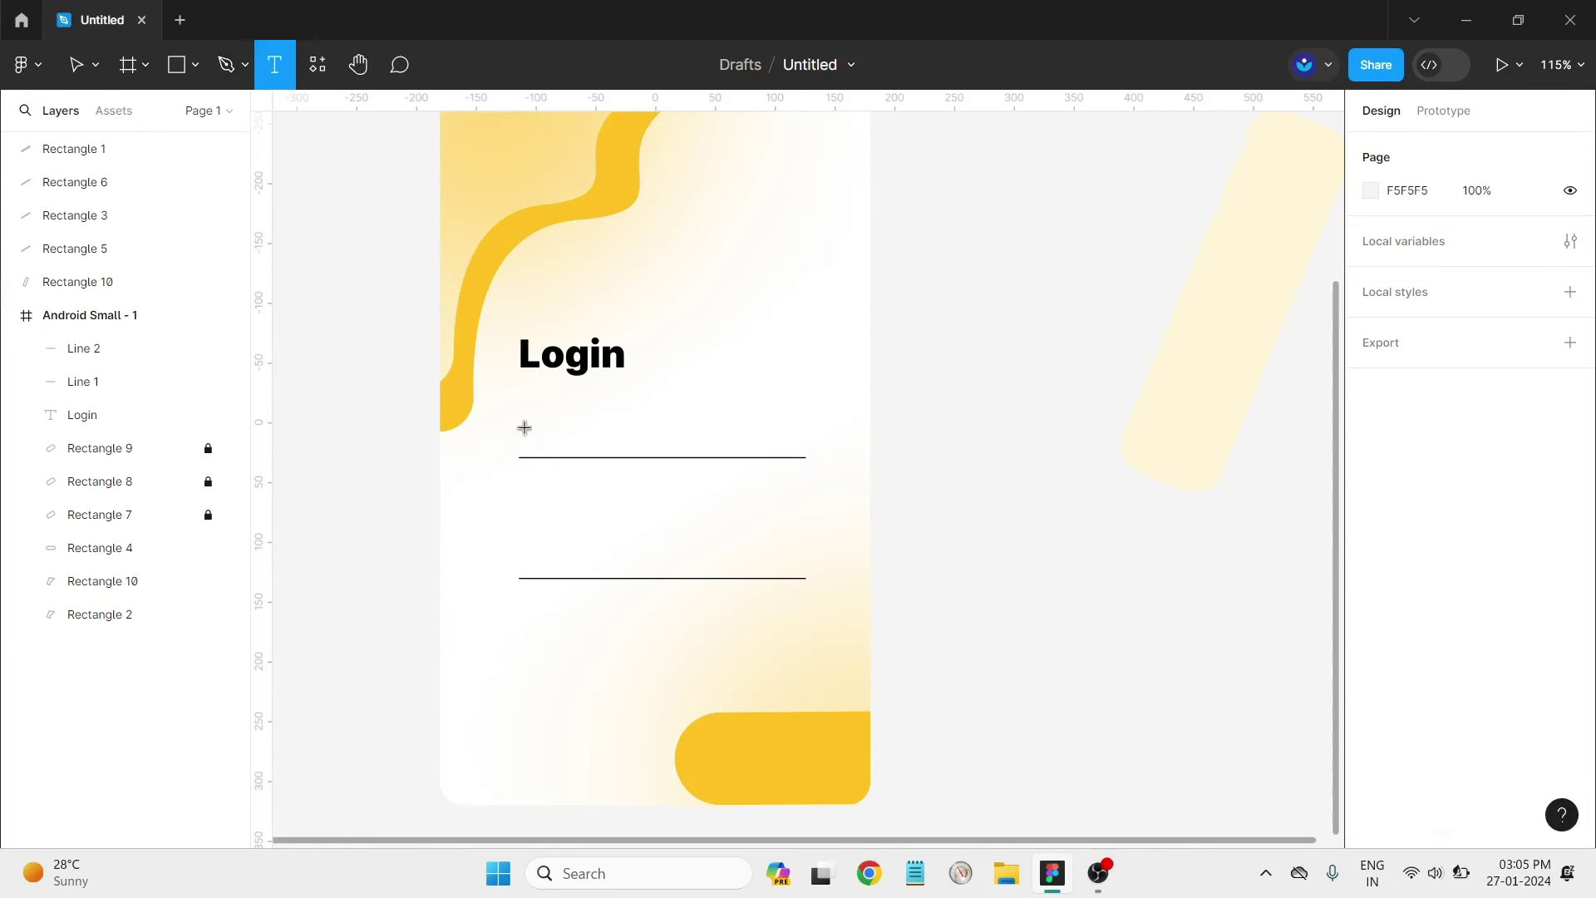
click(525, 428)
text(Email)
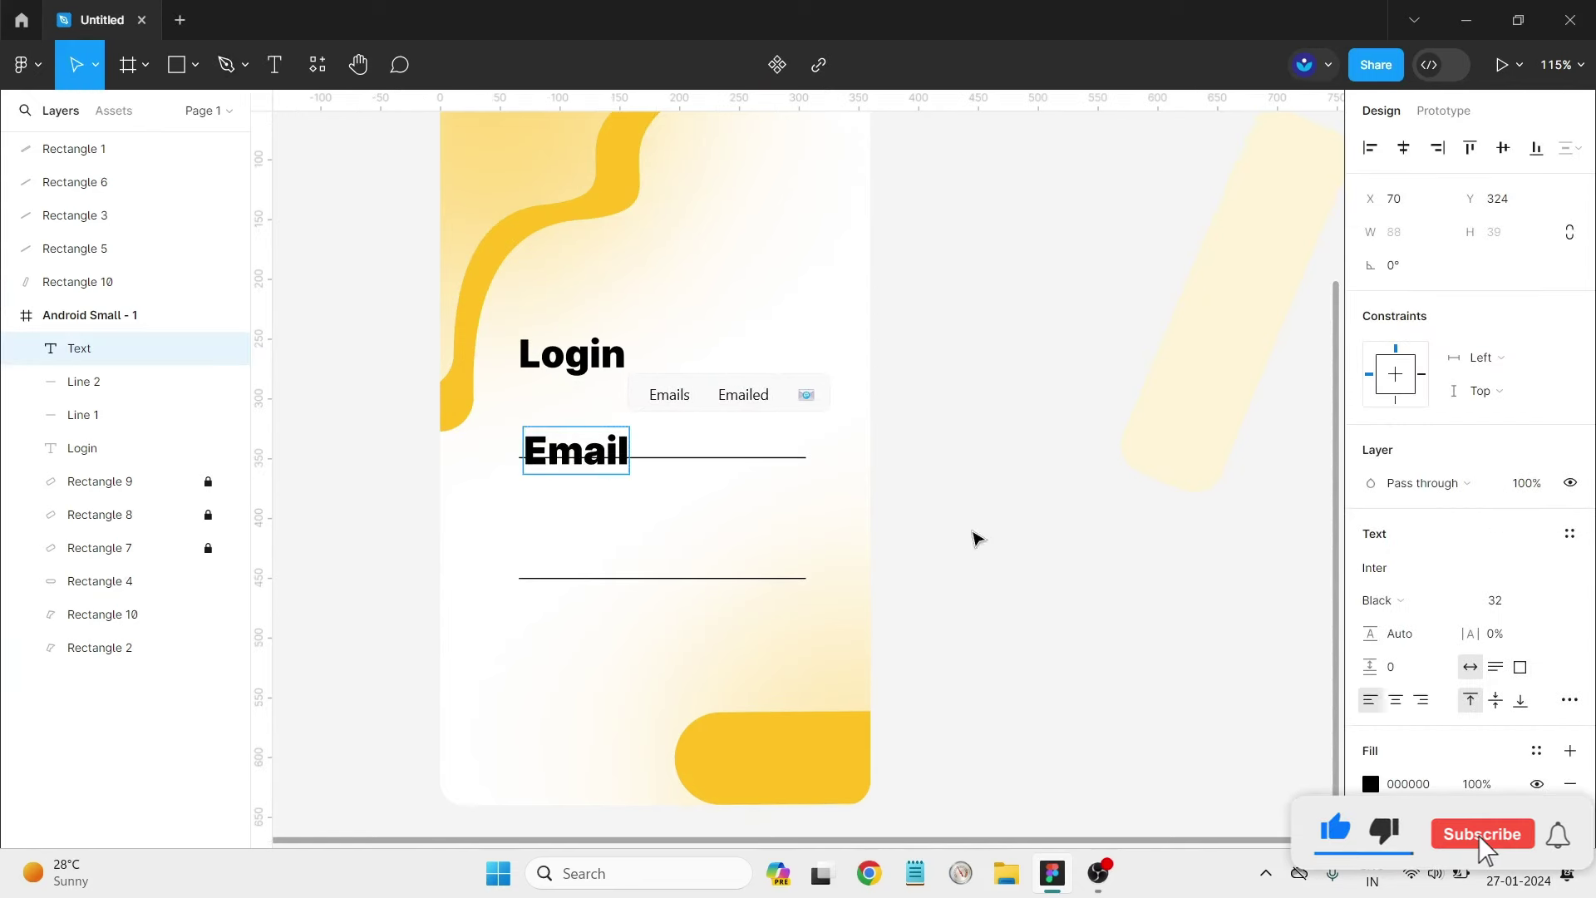
key(Escape)
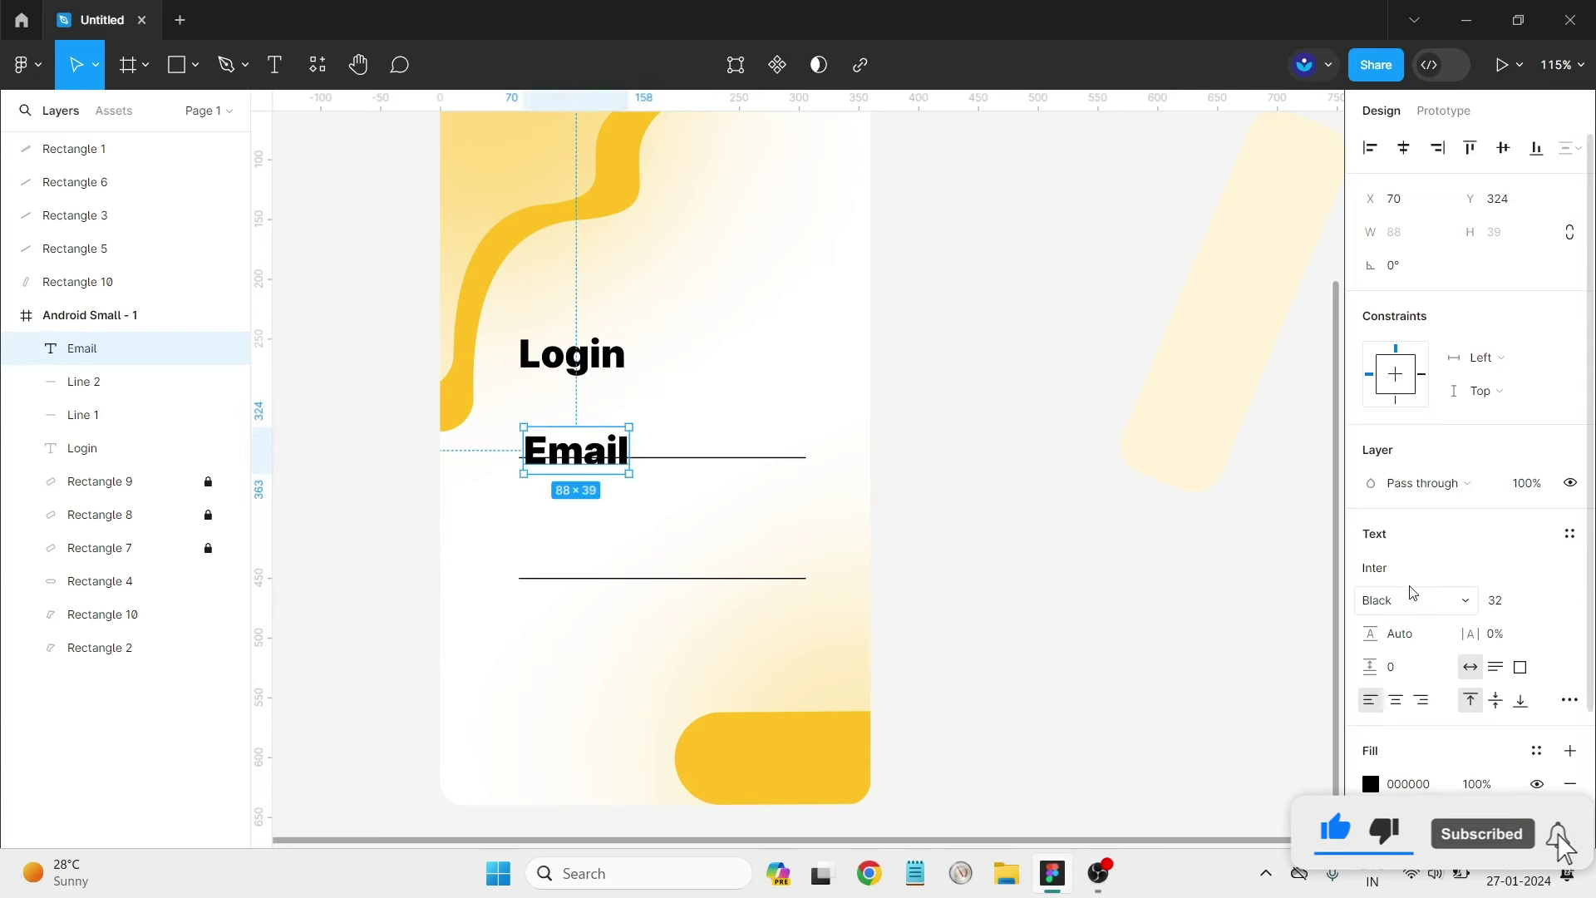
click(1411, 597)
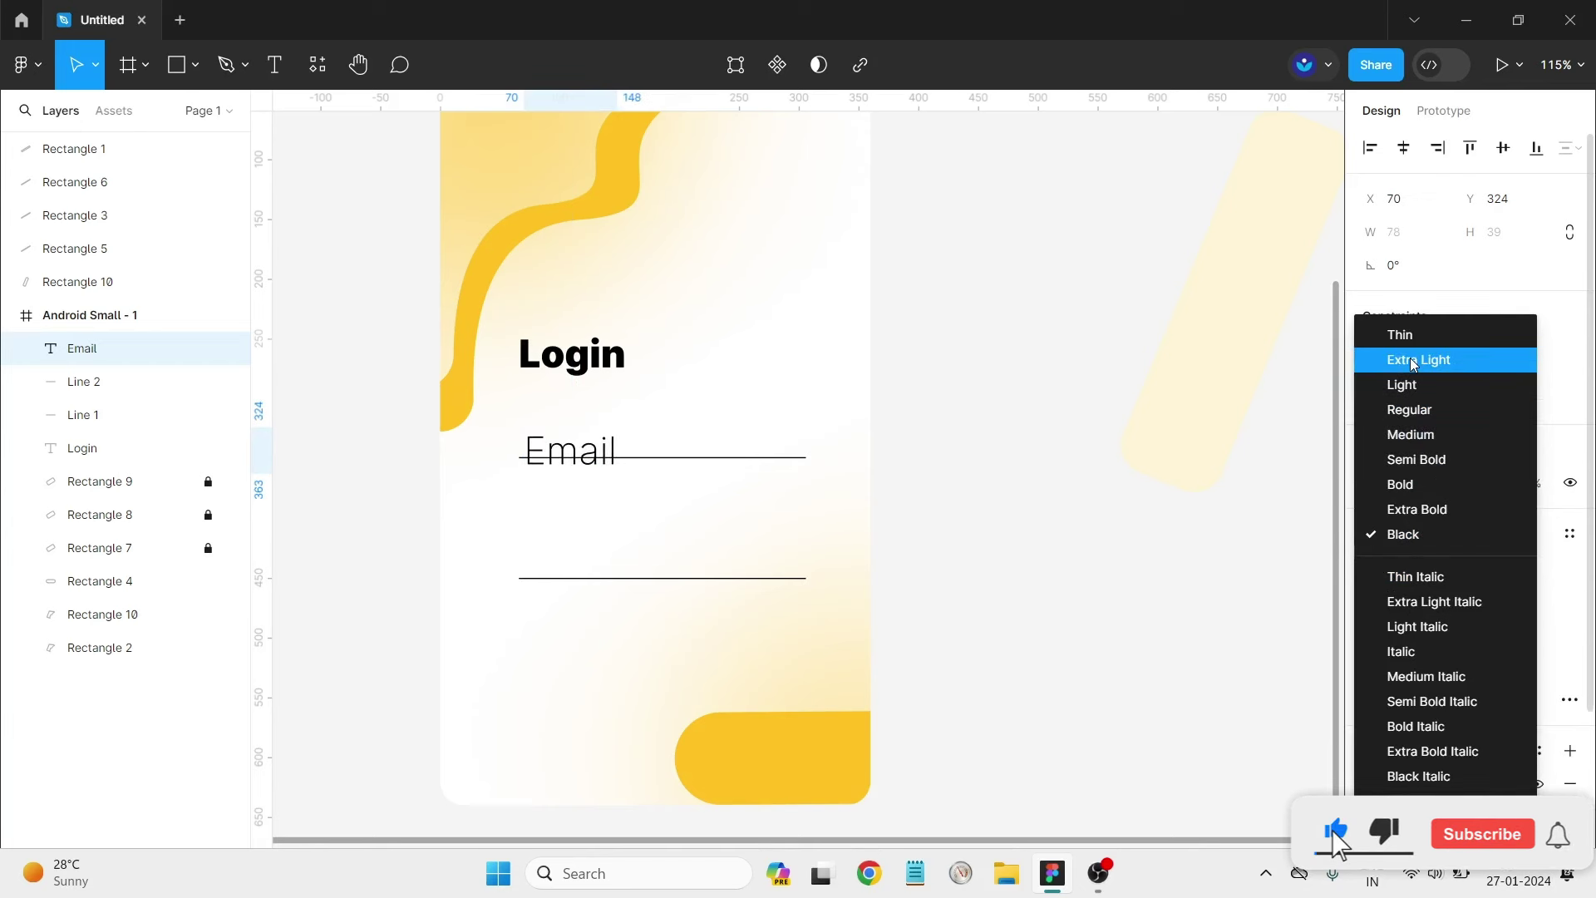
click(1411, 409)
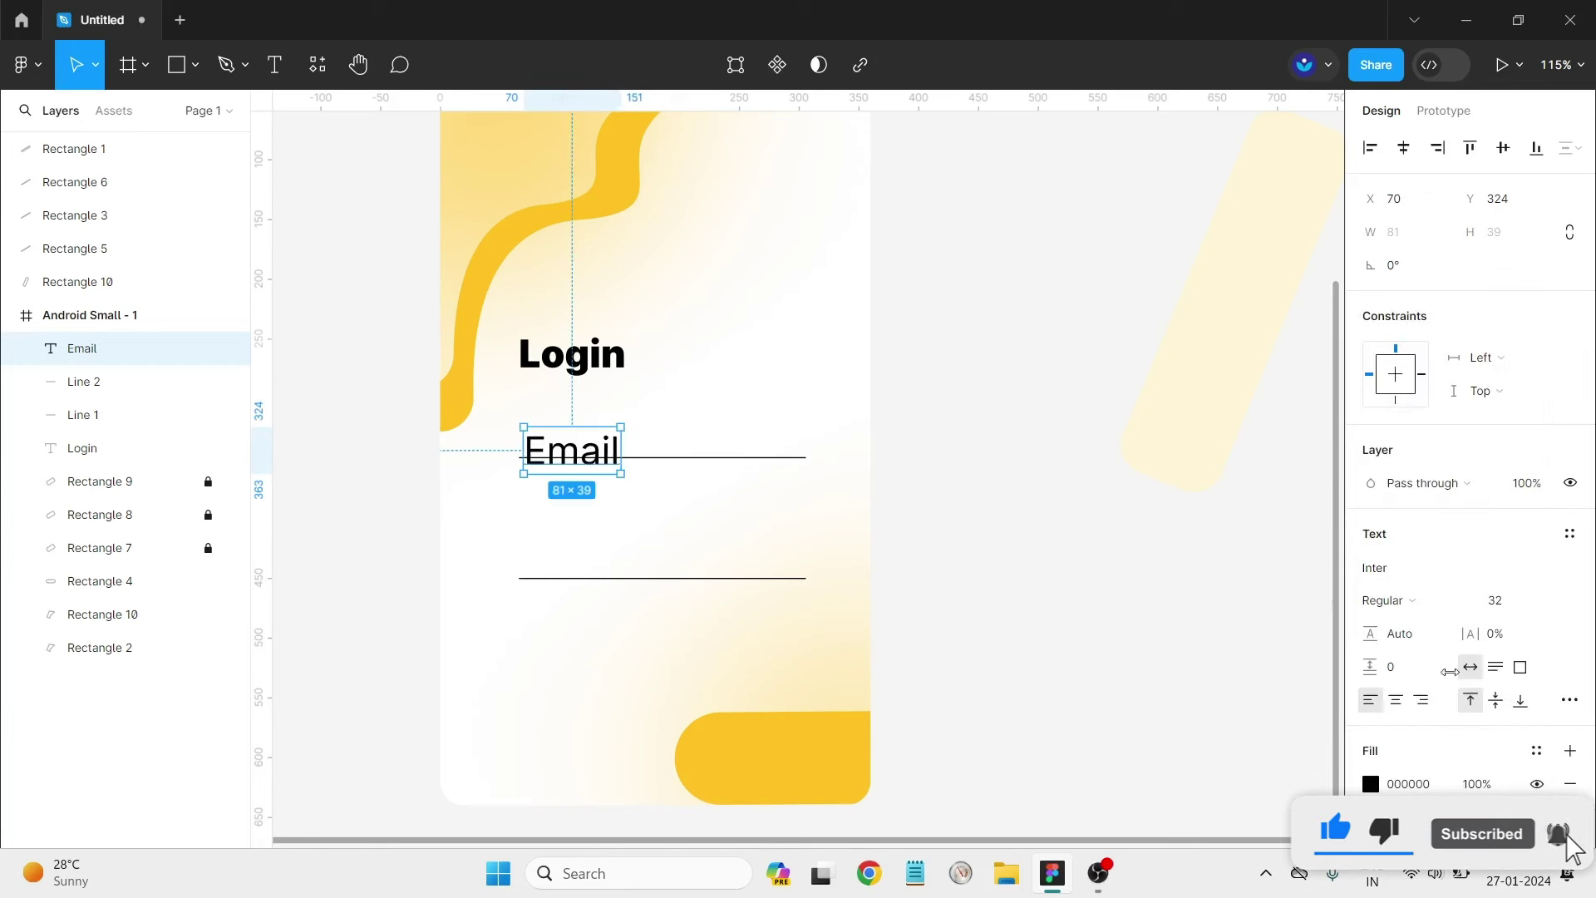
click(1538, 600)
click(1537, 501)
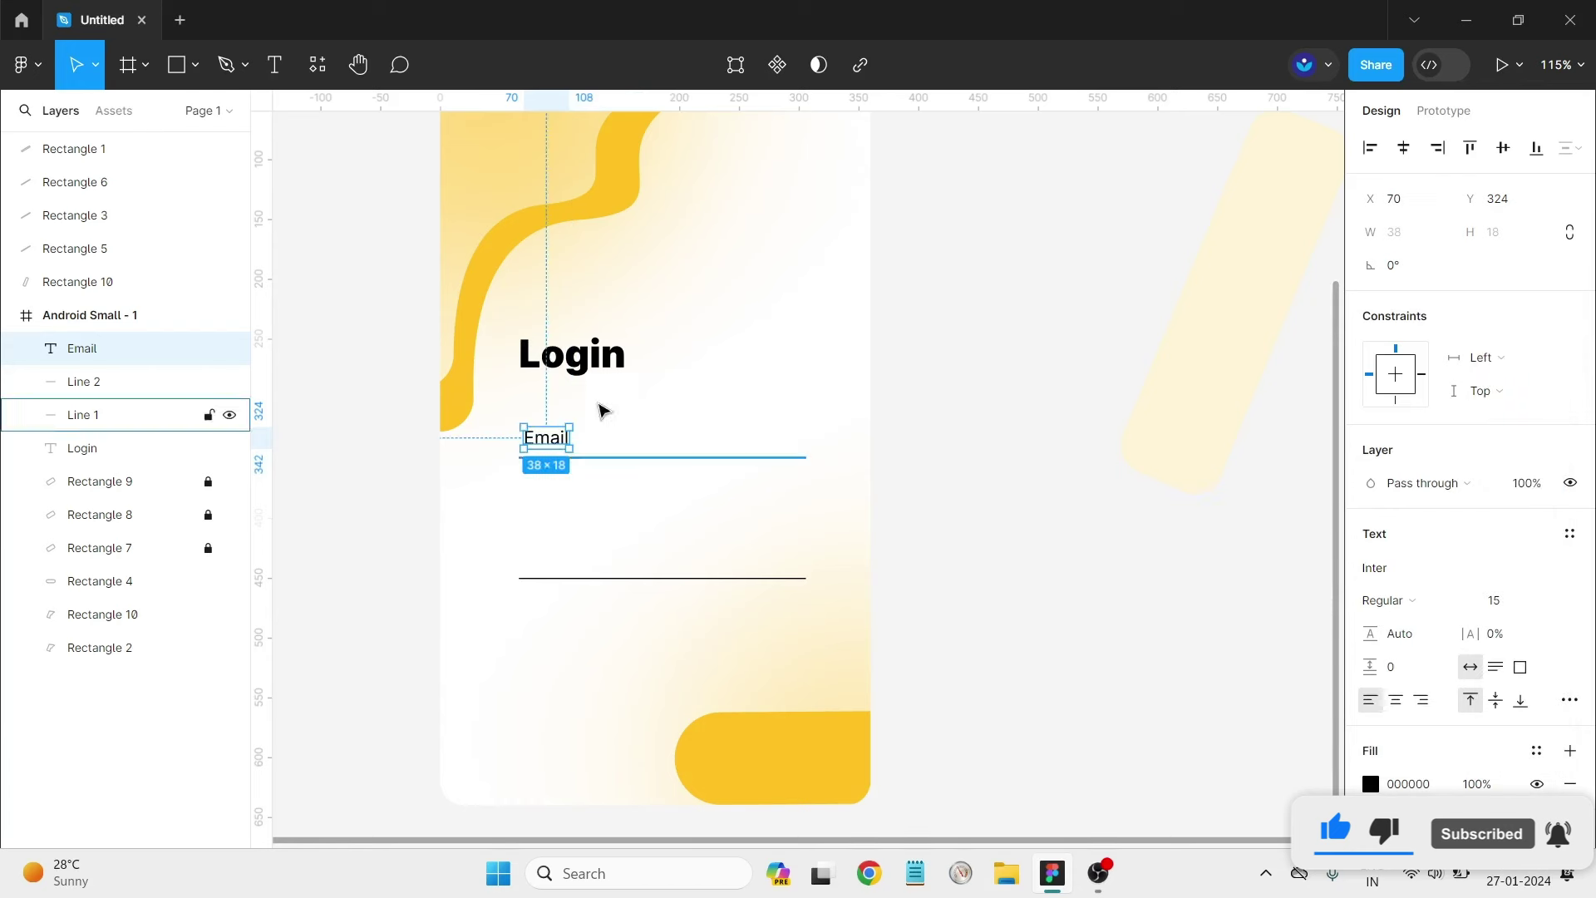
drag(555, 434, 562, 442)
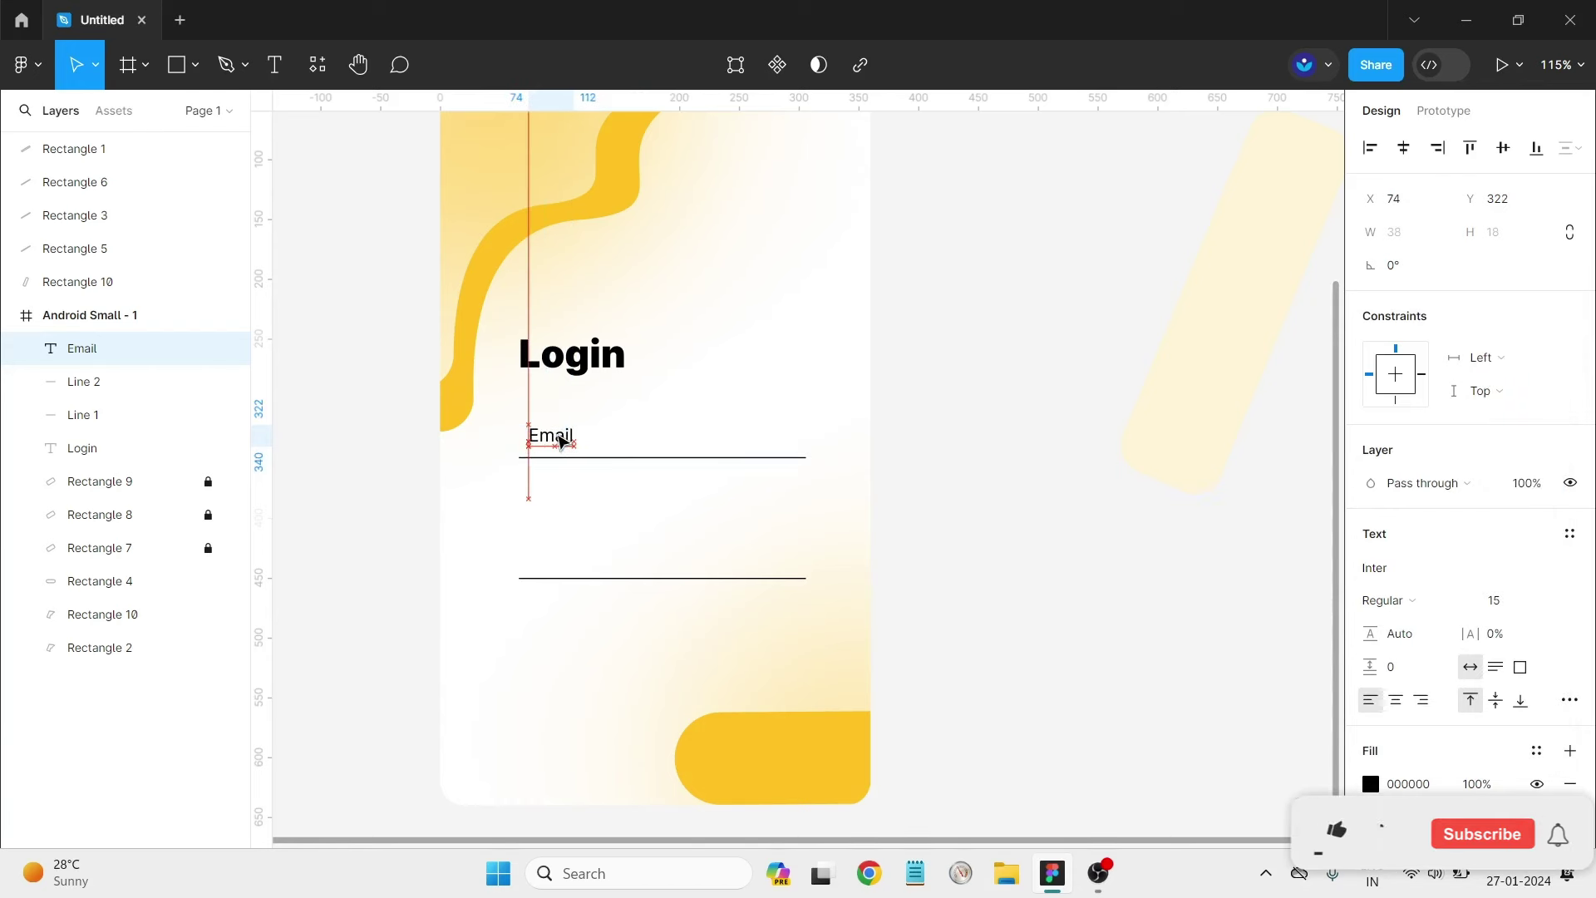
Lock the rotated background shape Rectangle 10.
click(599, 471)
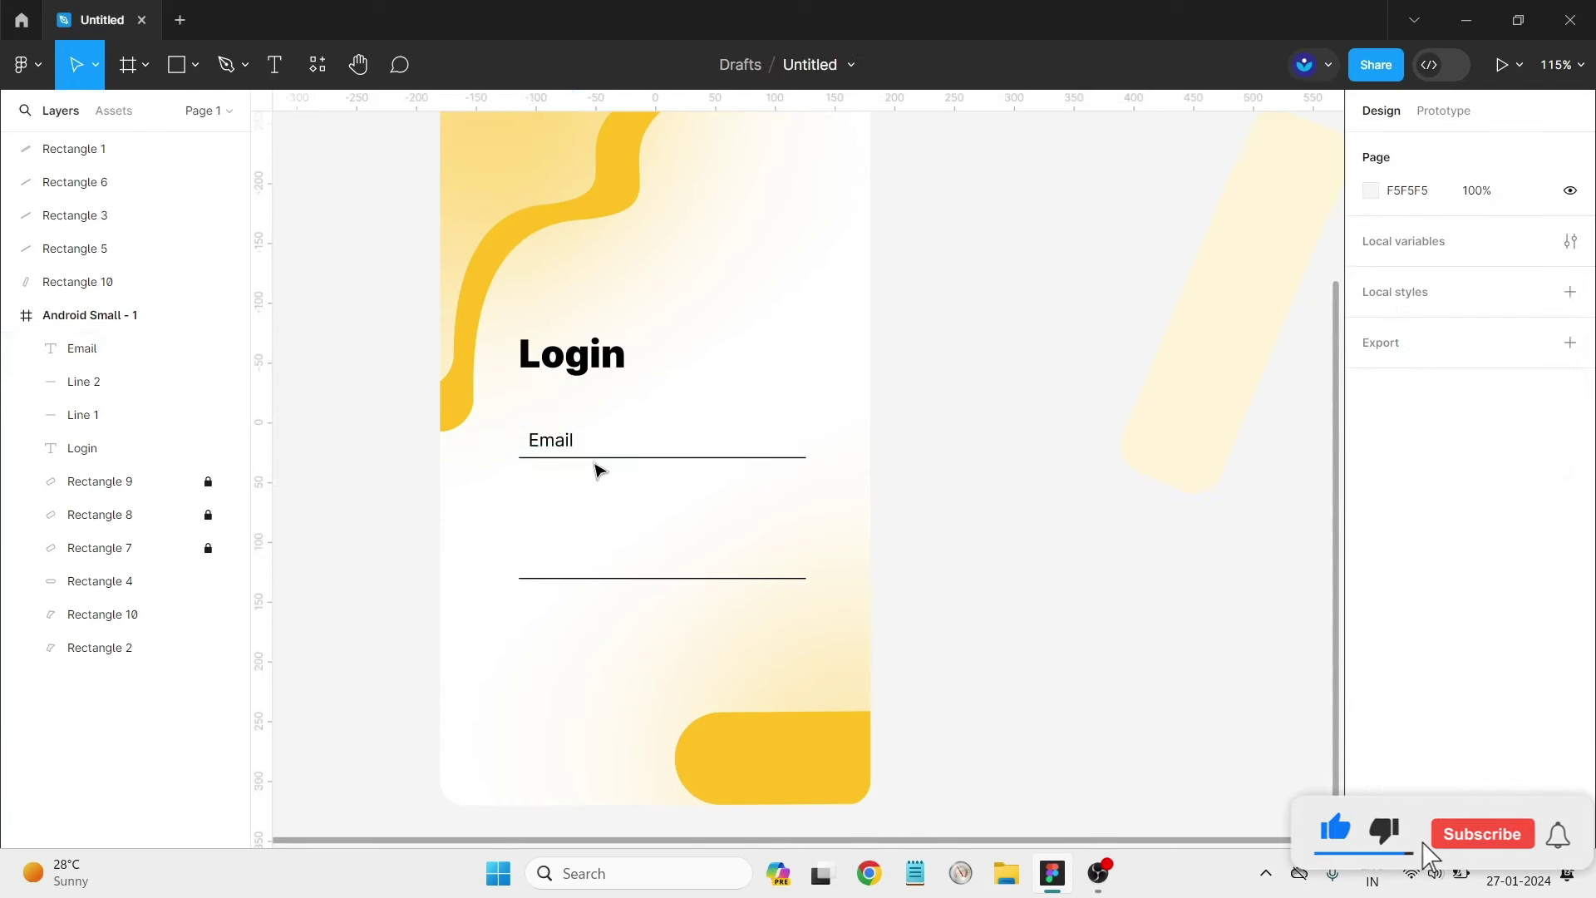
click(557, 430)
click(685, 341)
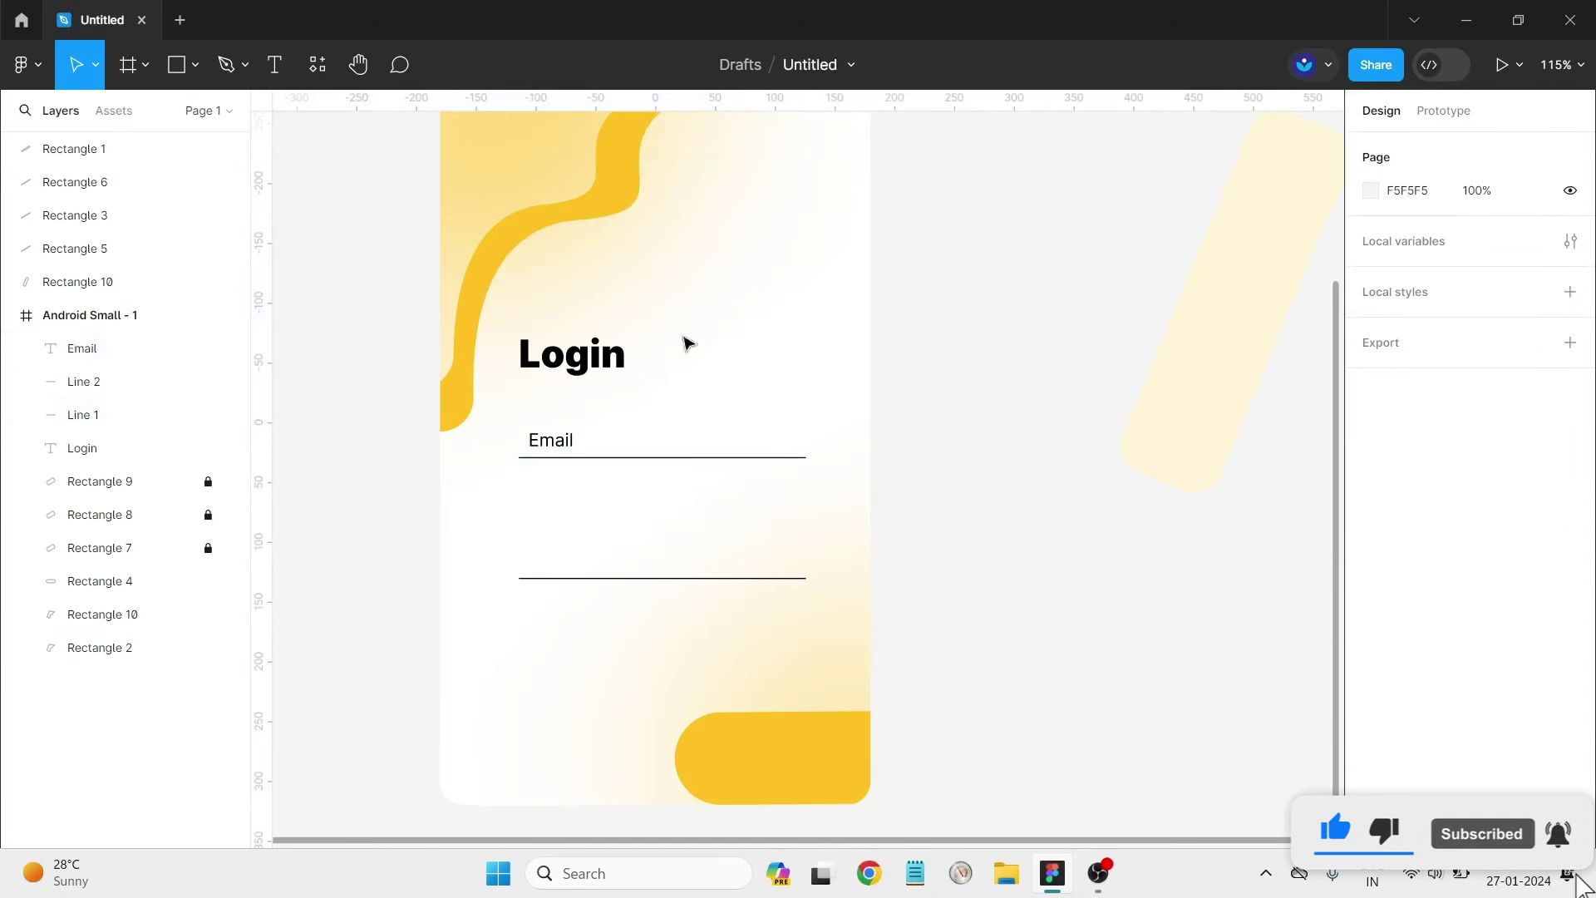
Lock the Rectangle 2 and Rectangle 4 background shapes.
click(124, 615)
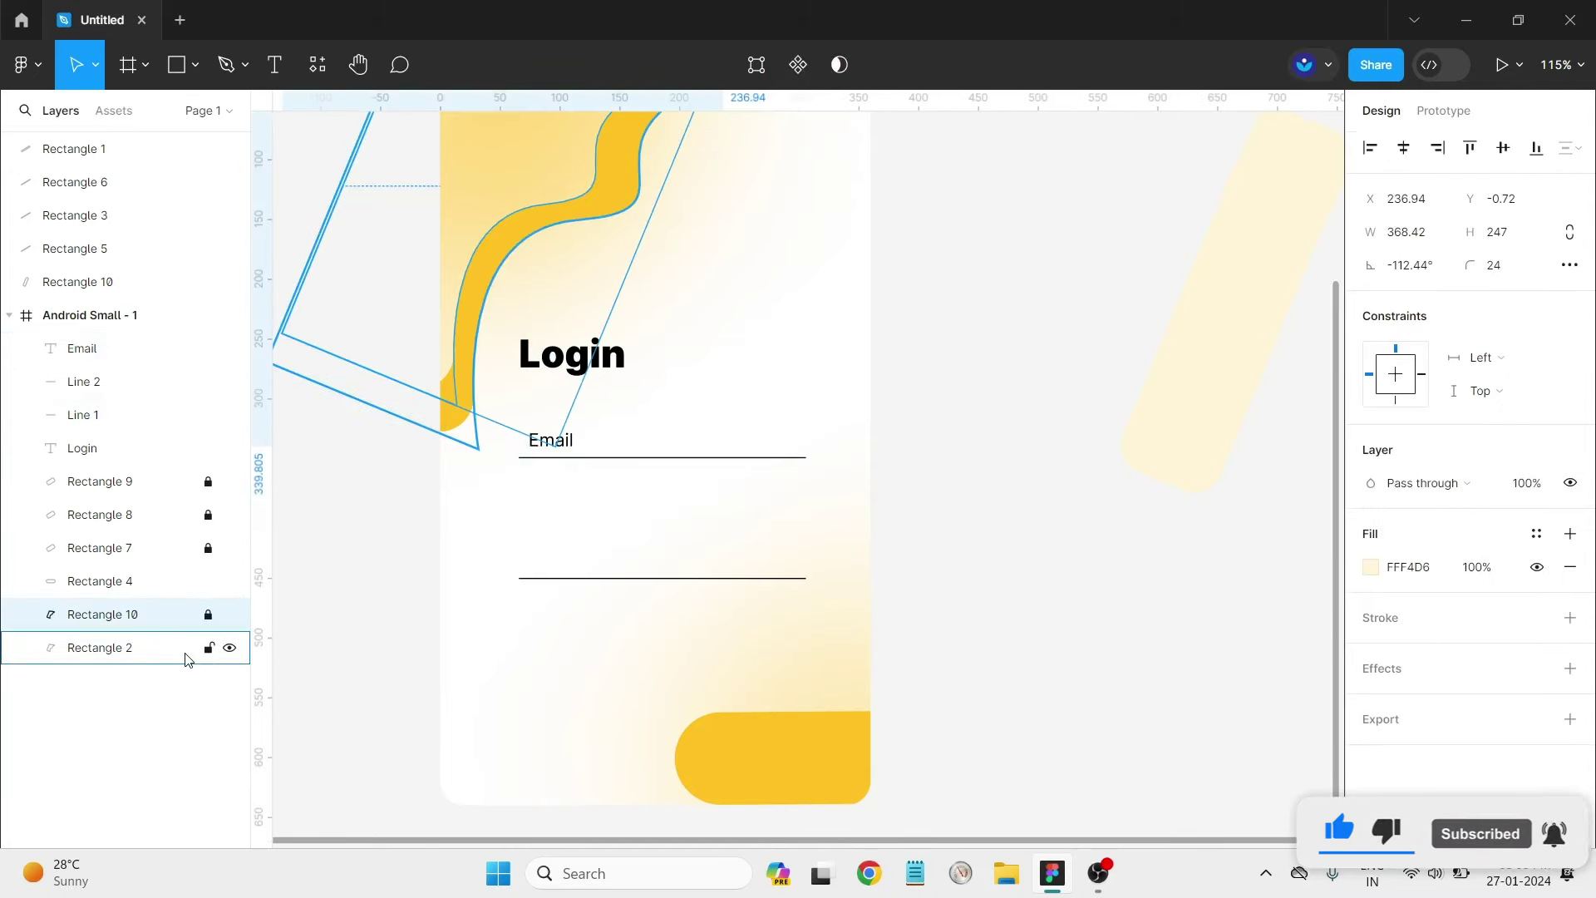
click(204, 648)
click(209, 590)
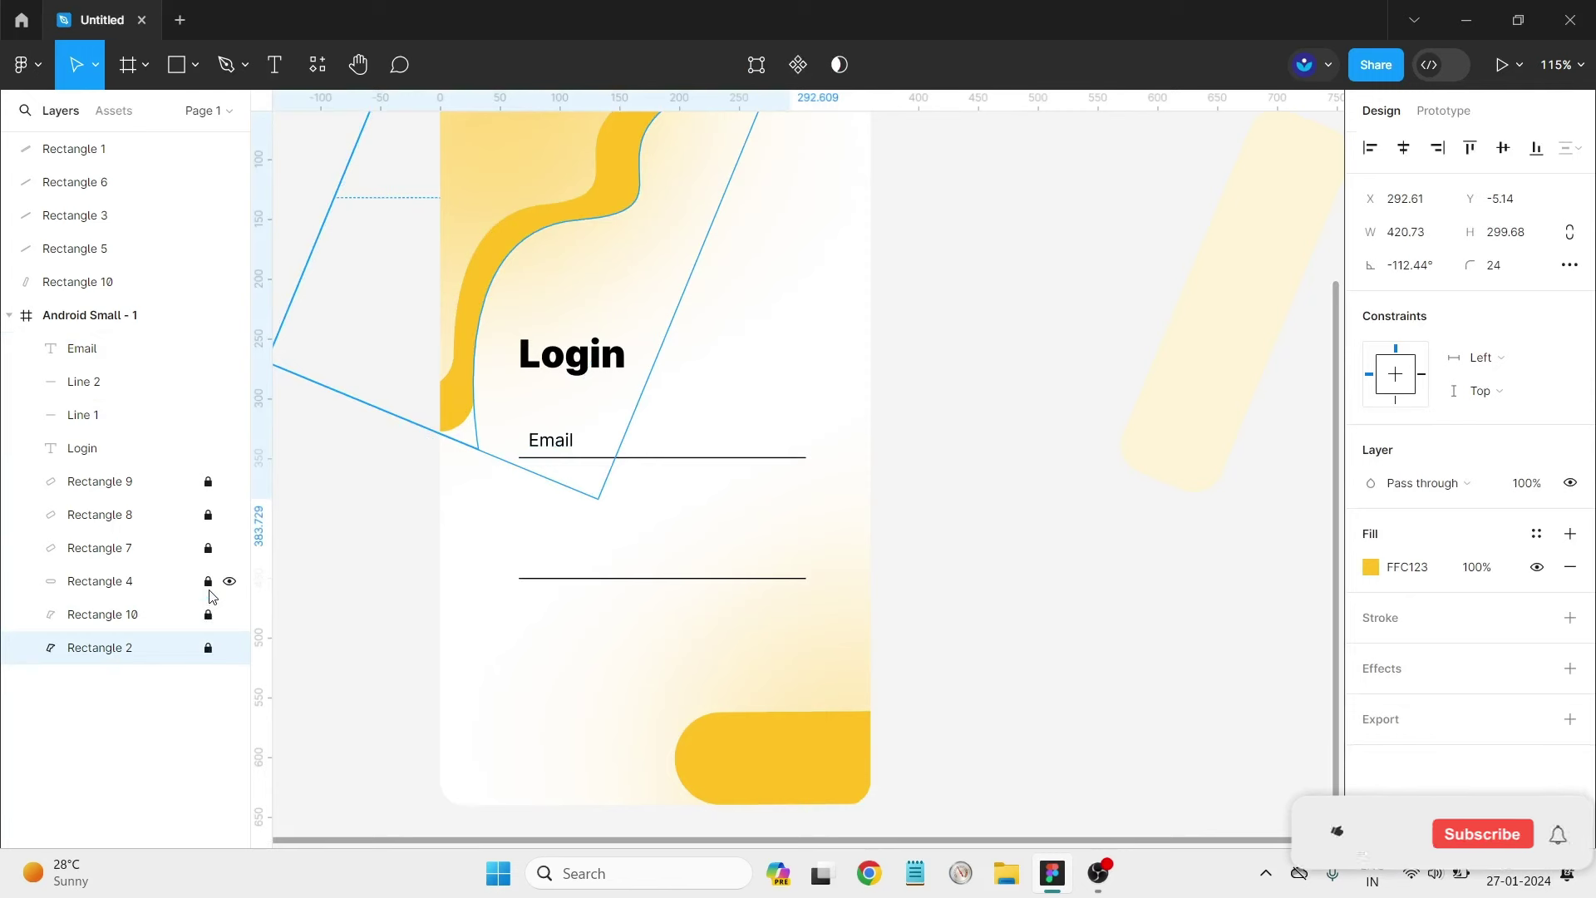
click(355, 621)
Copy the Email label and underline about 98 px lower and delete the old Line 2.
click(562, 459)
click(855, 494)
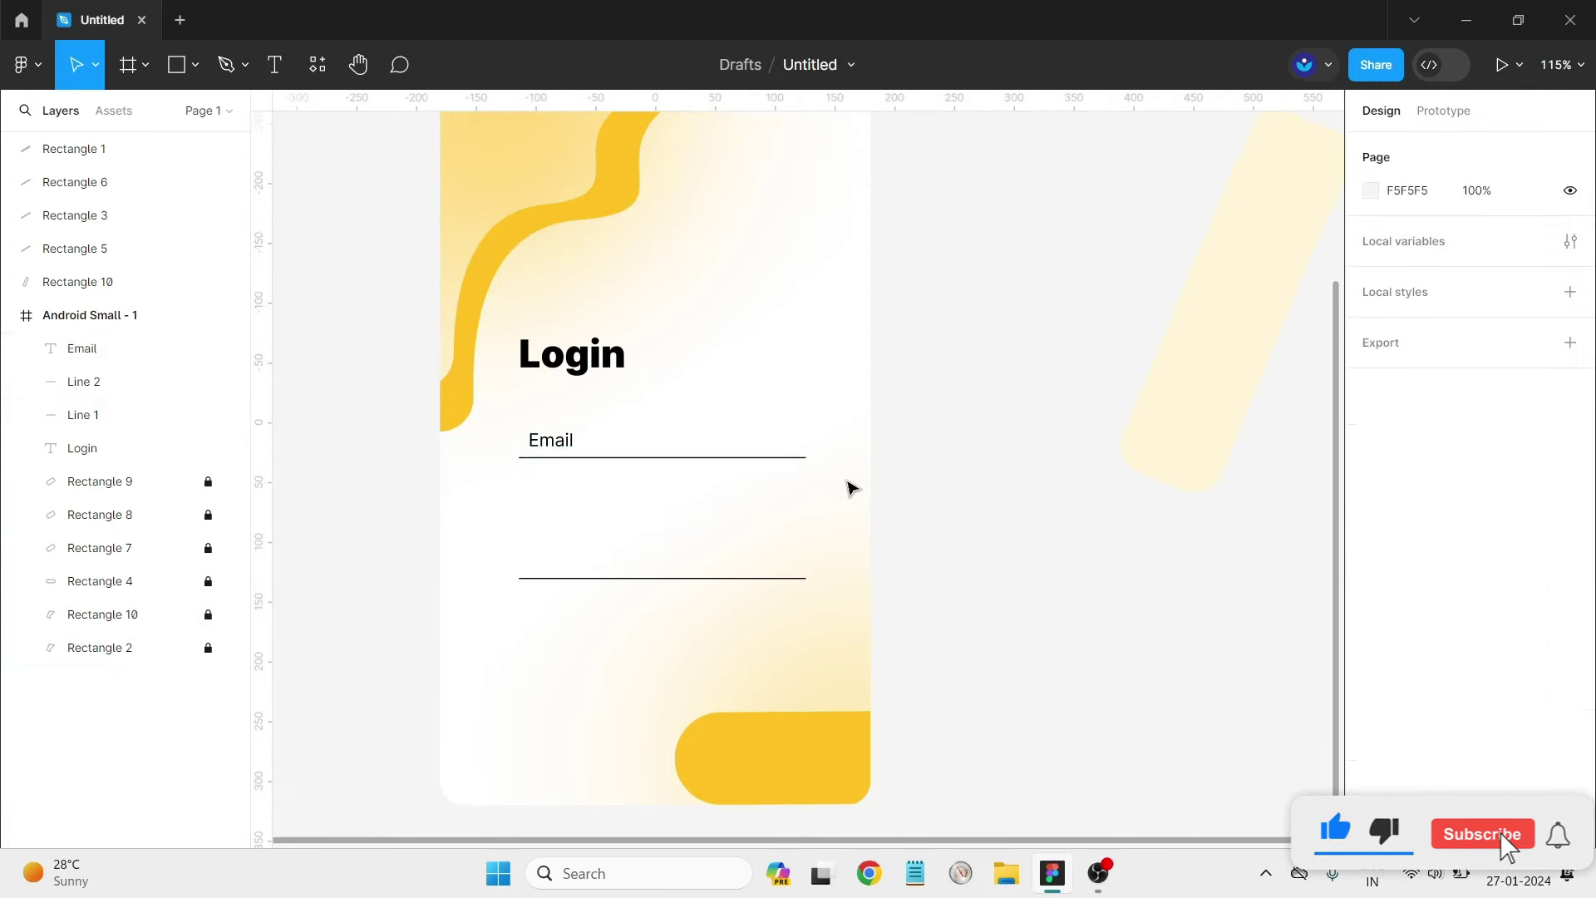
drag(848, 484, 407, 425)
drag(663, 478, 662, 560)
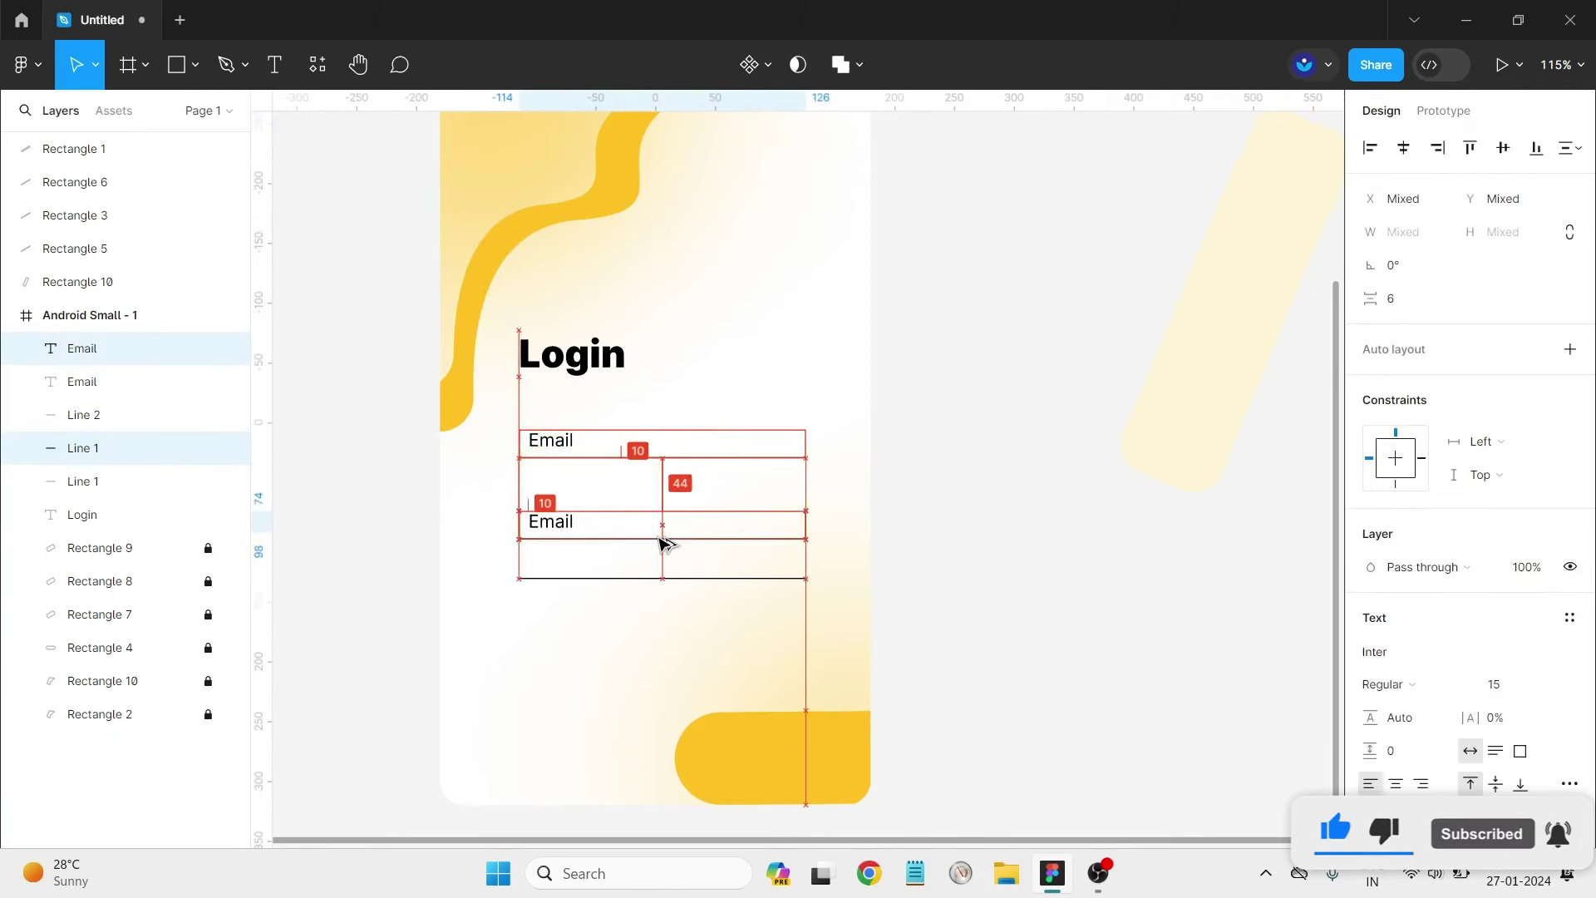
click(659, 578)
key(Delete)
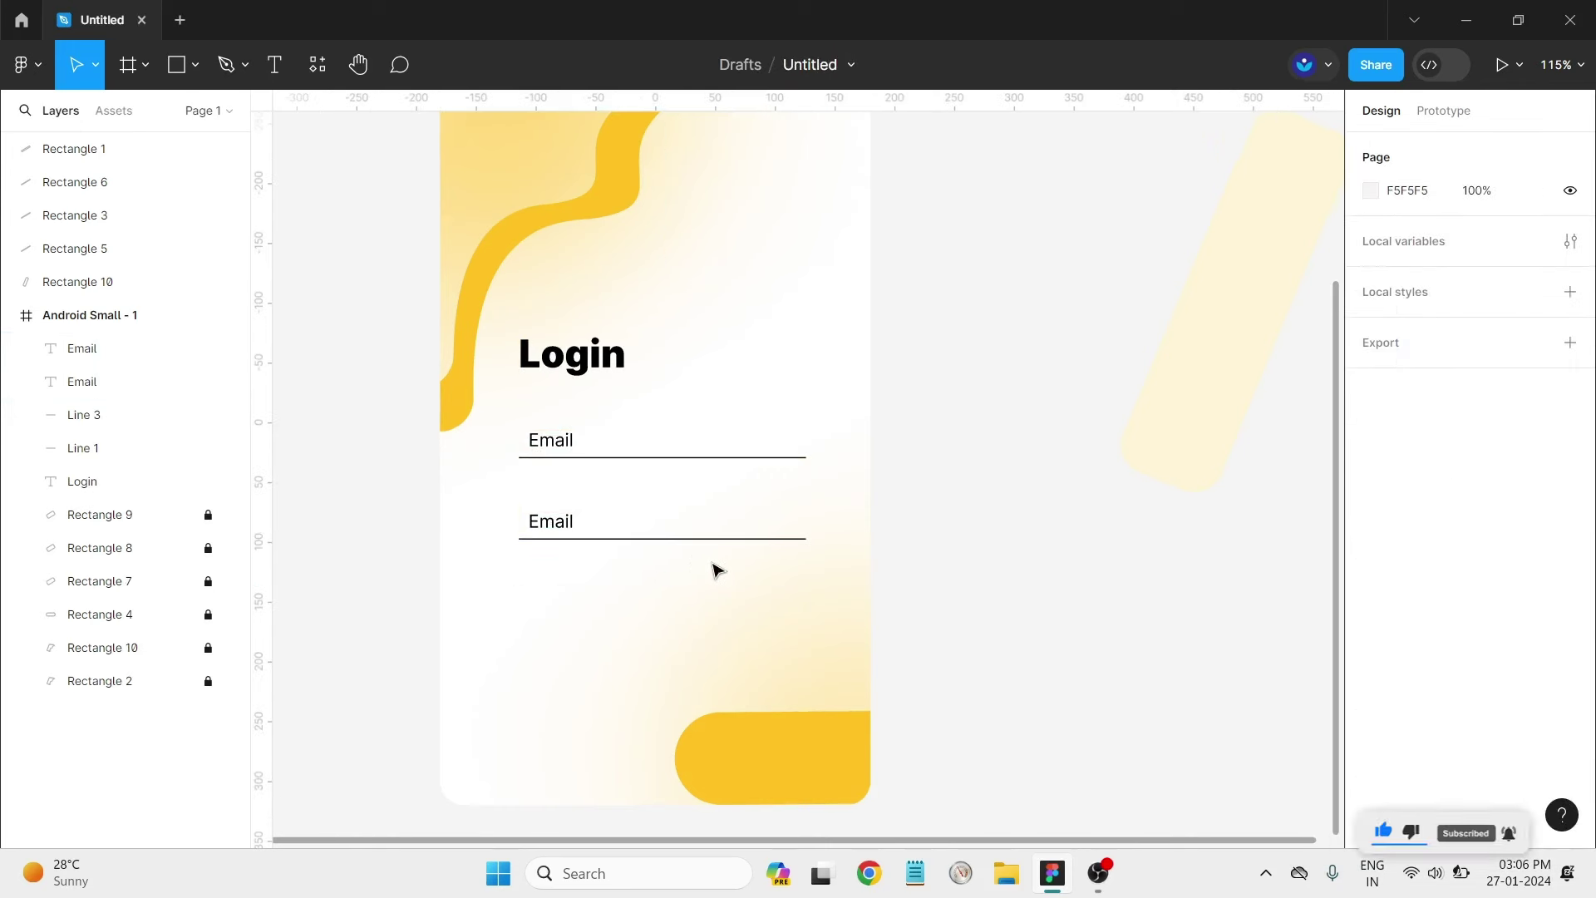
Retype the copy as 'Password' and shift both labels right to x 96.
click(570, 523)
double_click(563, 519)
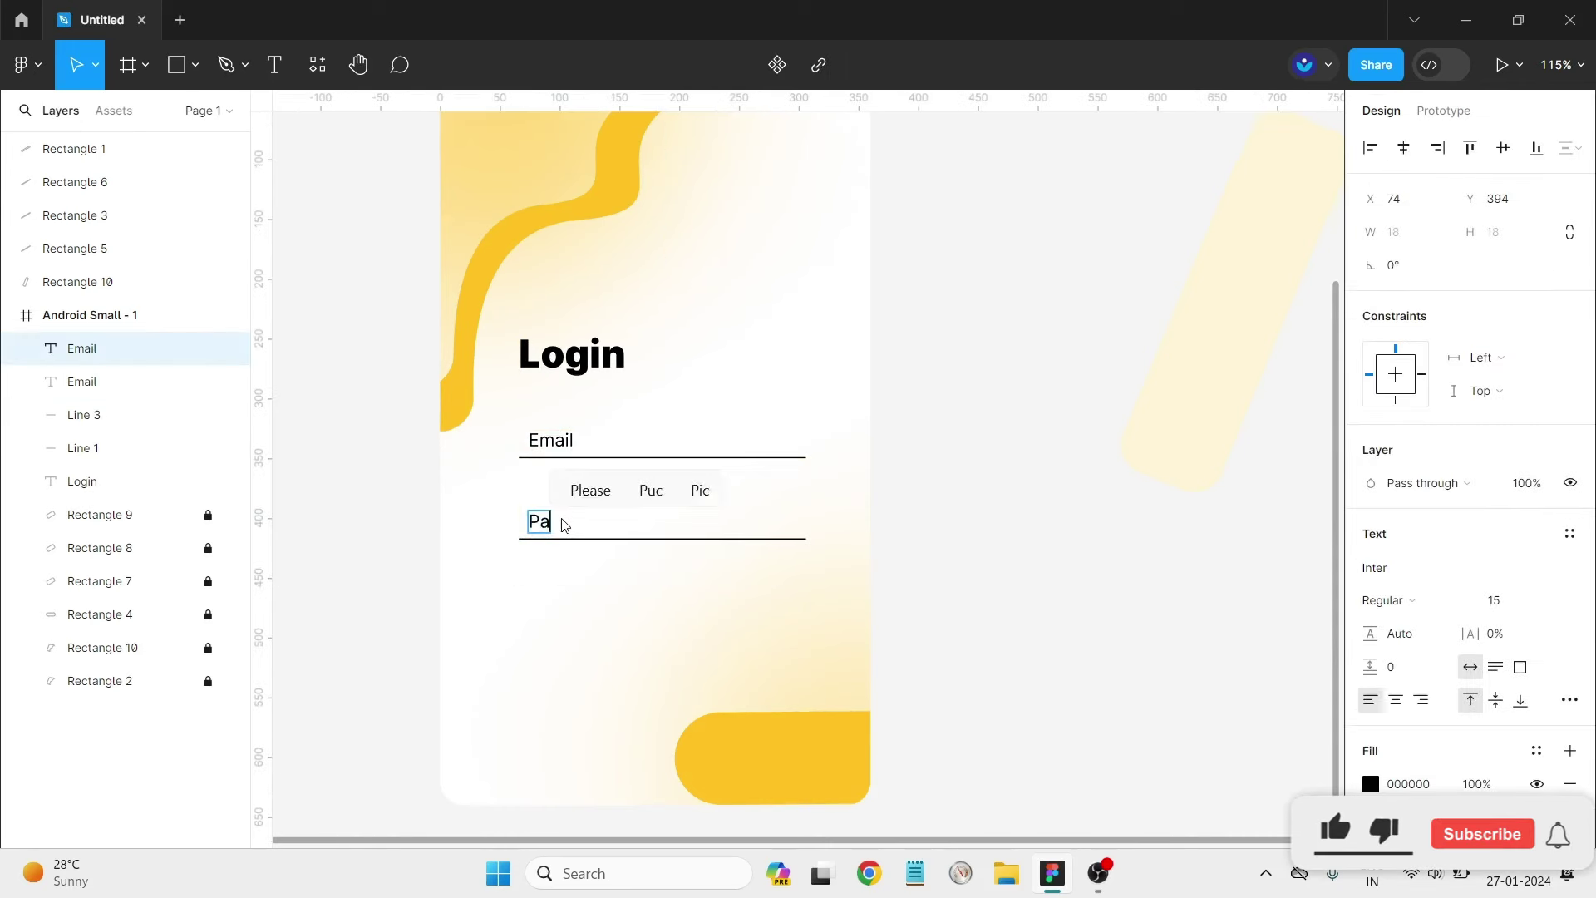
text(ssword)
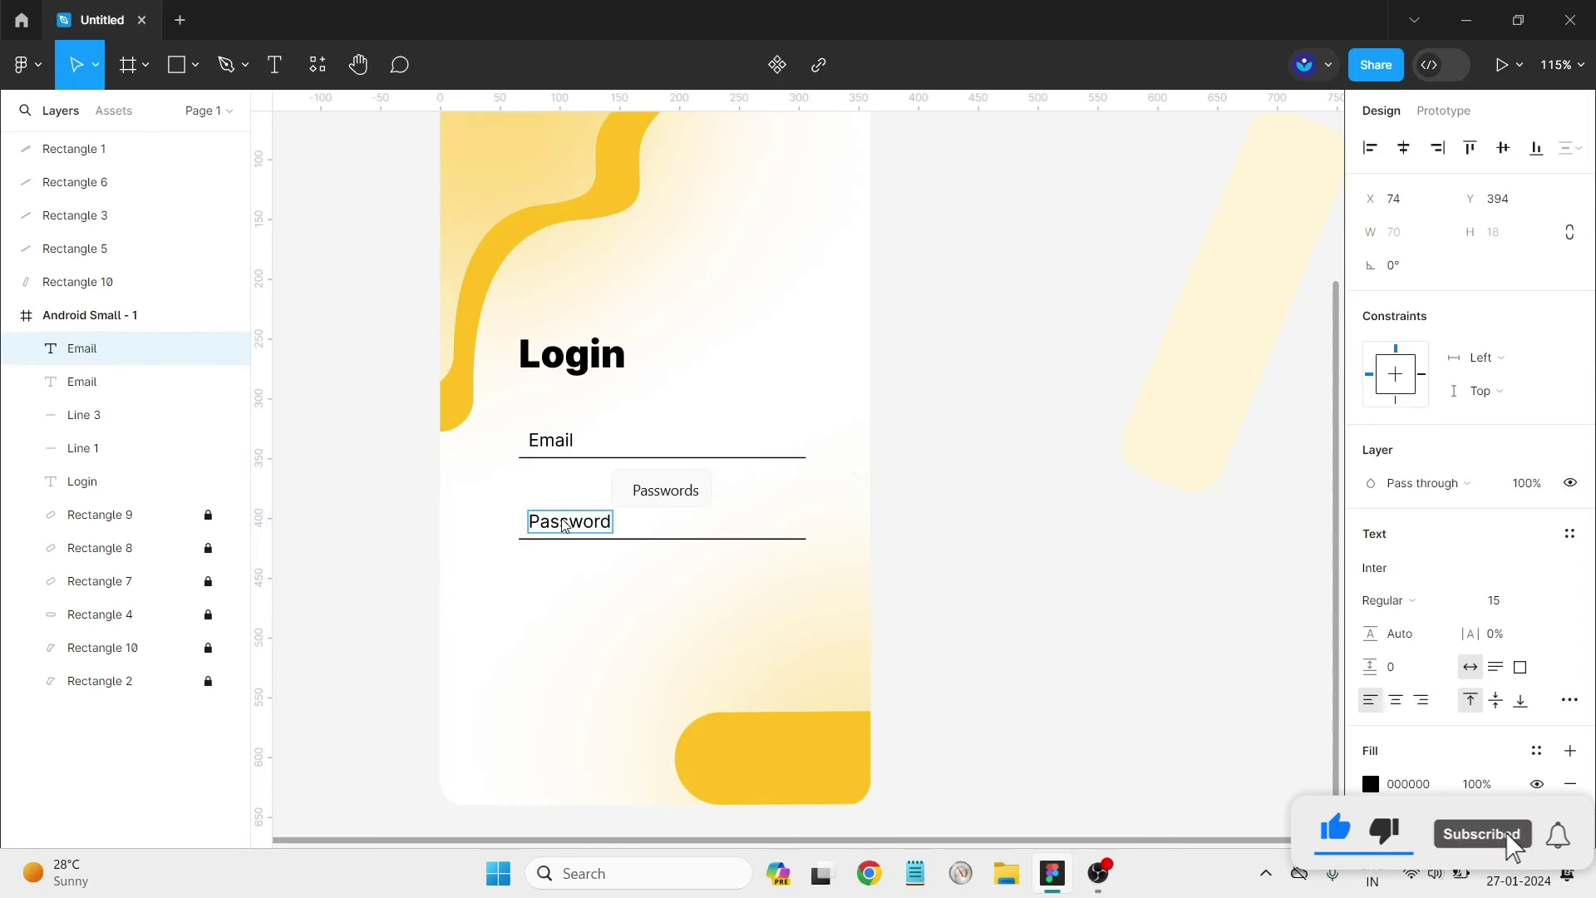
key(Escape)
key(Escape)
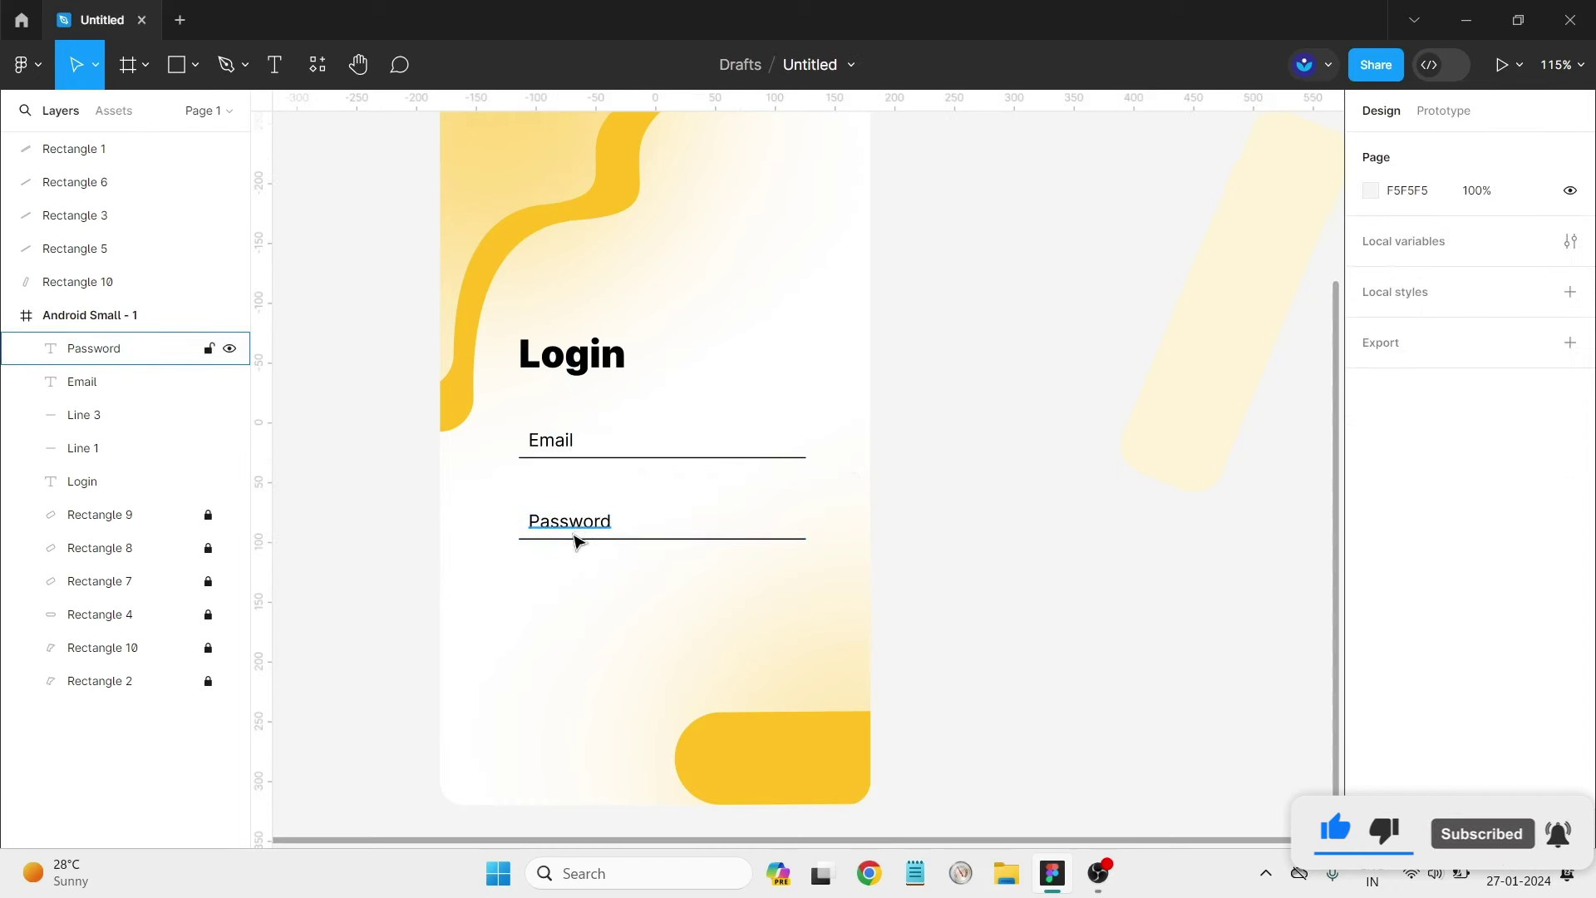
drag(580, 541, 585, 531)
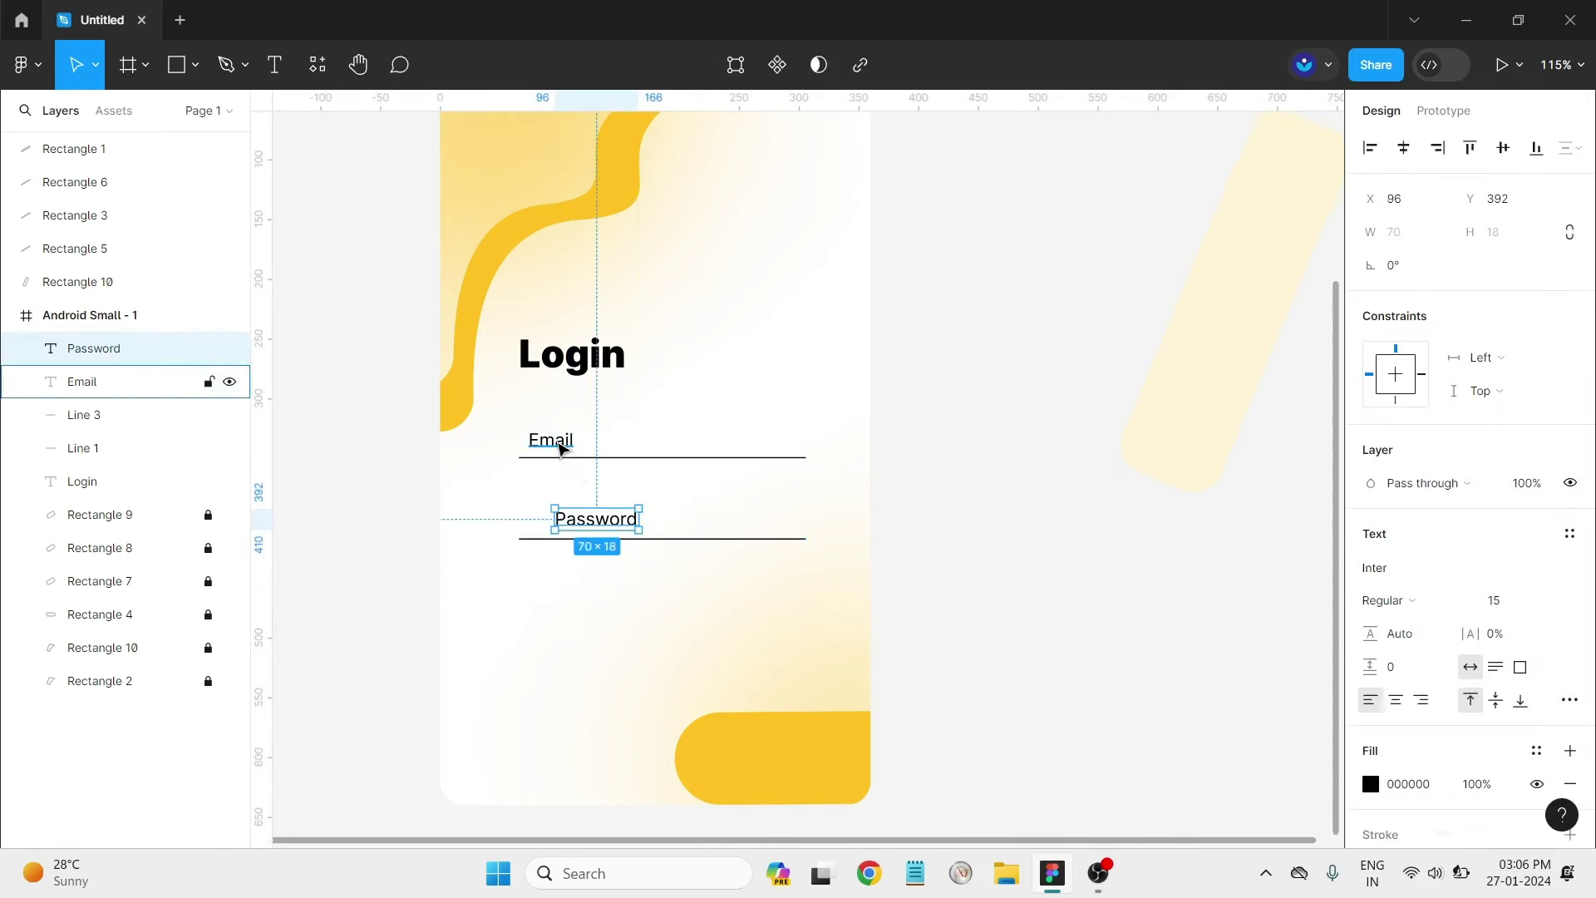
click(560, 443)
drag(550, 443, 587, 449)
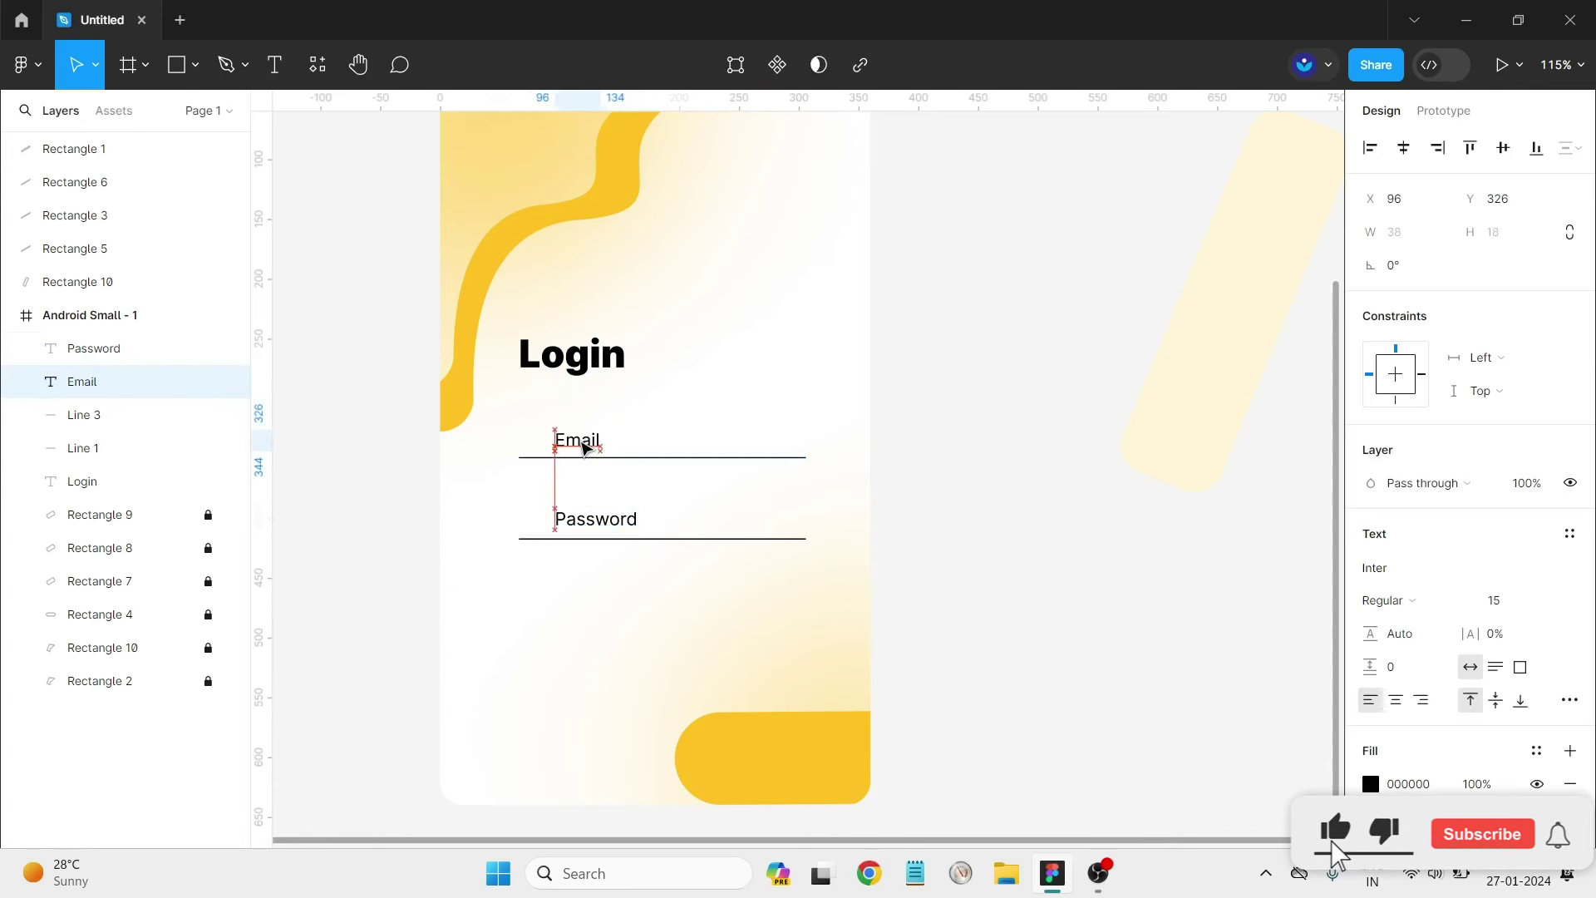
click(535, 416)
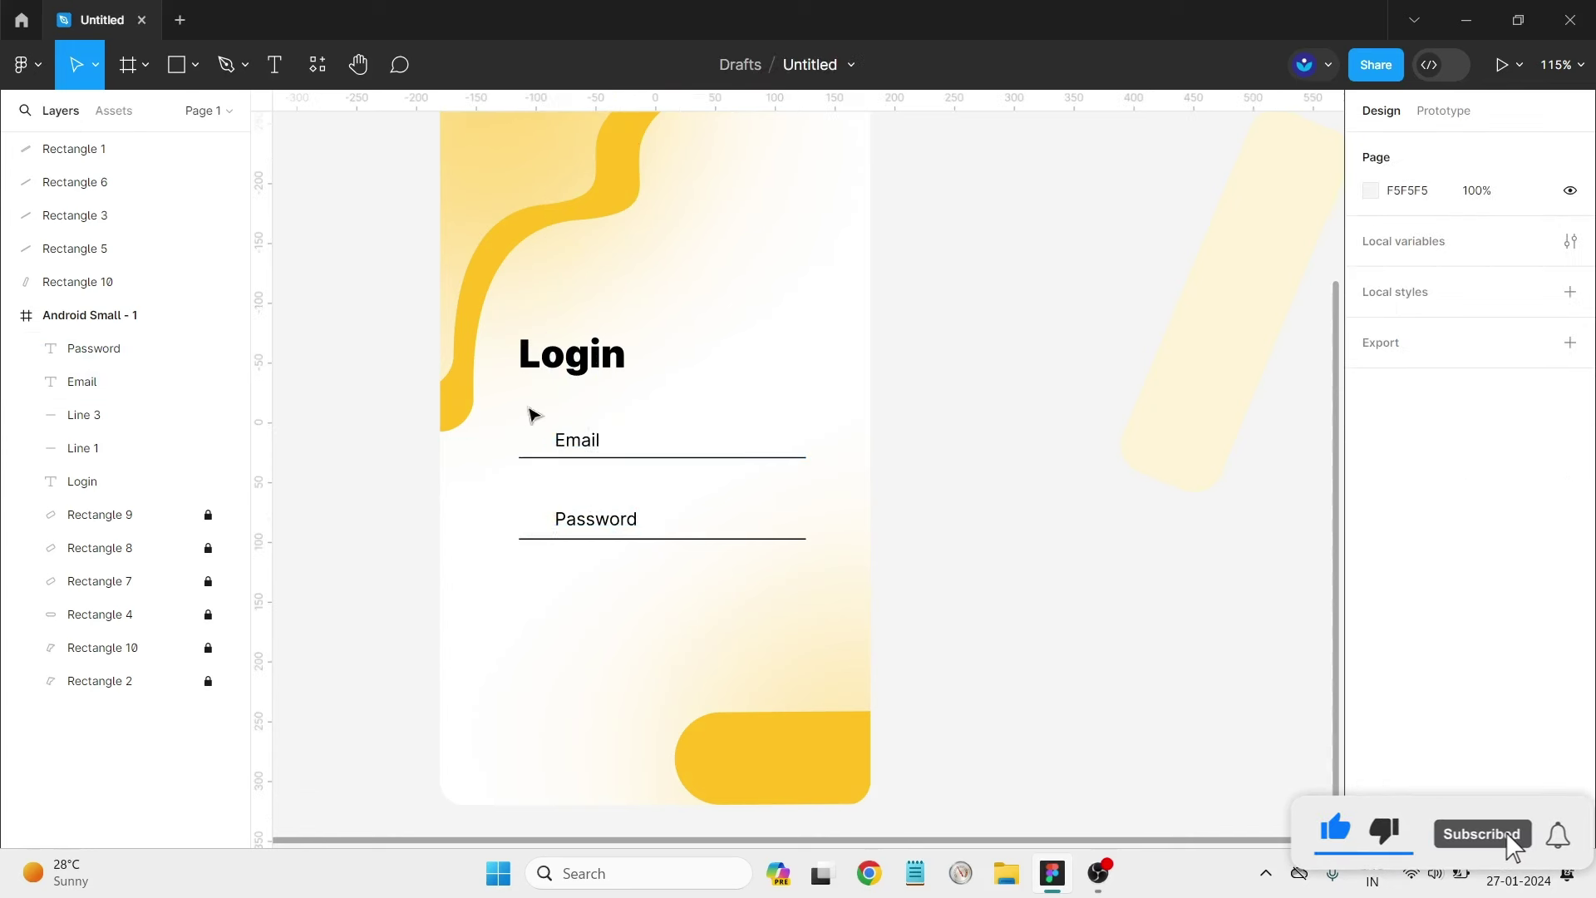
click(316, 62)
Launch the Iconify plugin and place the ic:round-email icon on the canvas.
click(419, 111)
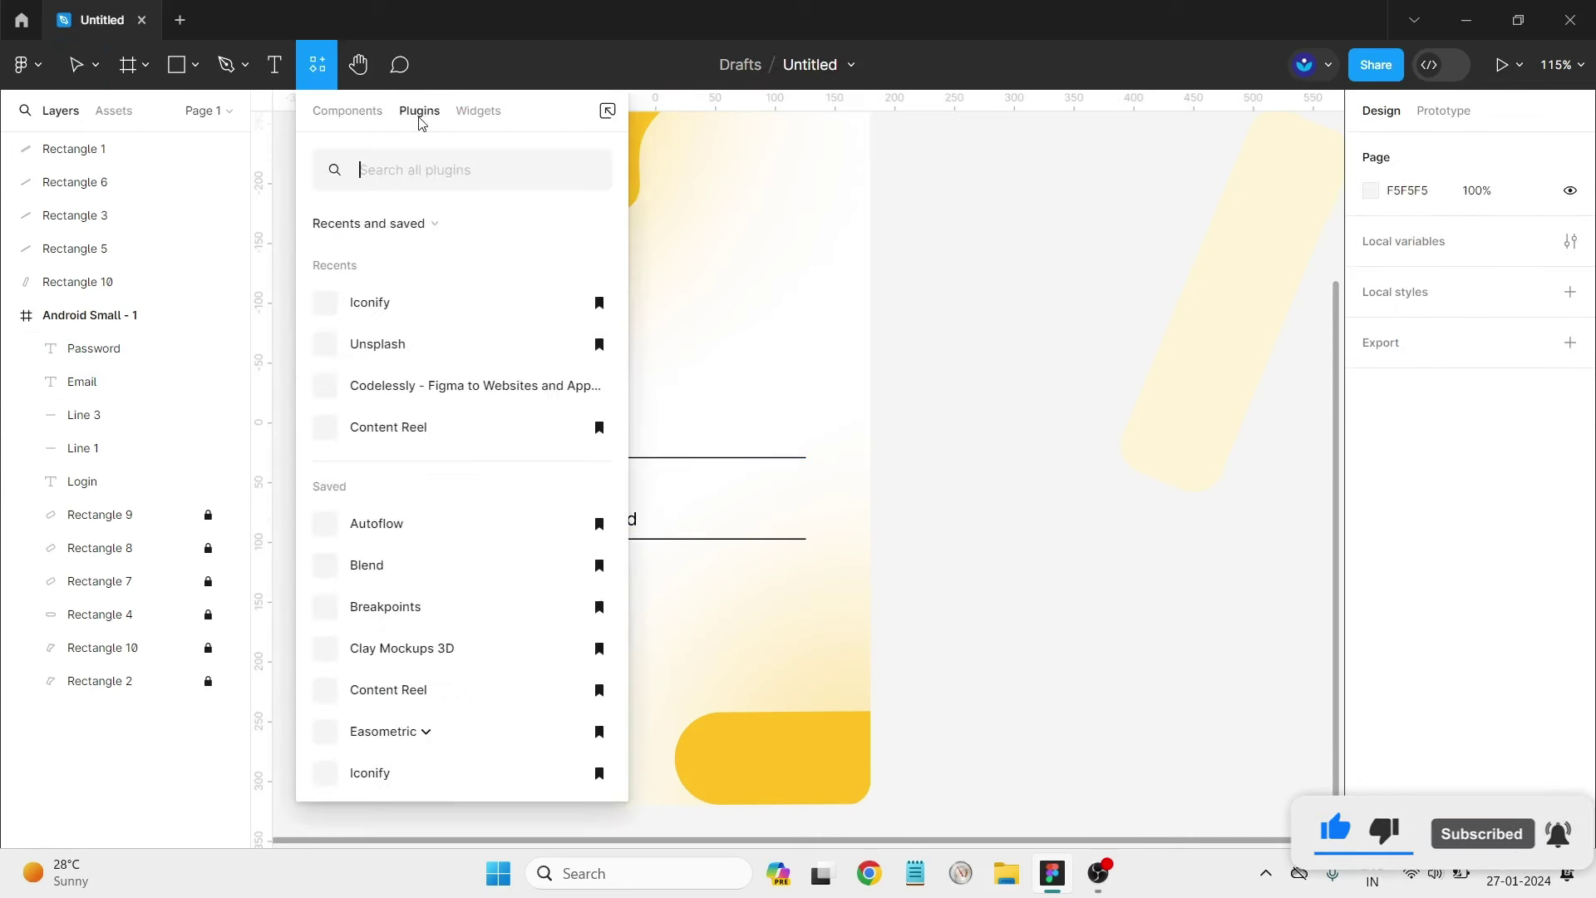
click(395, 303)
text(email)
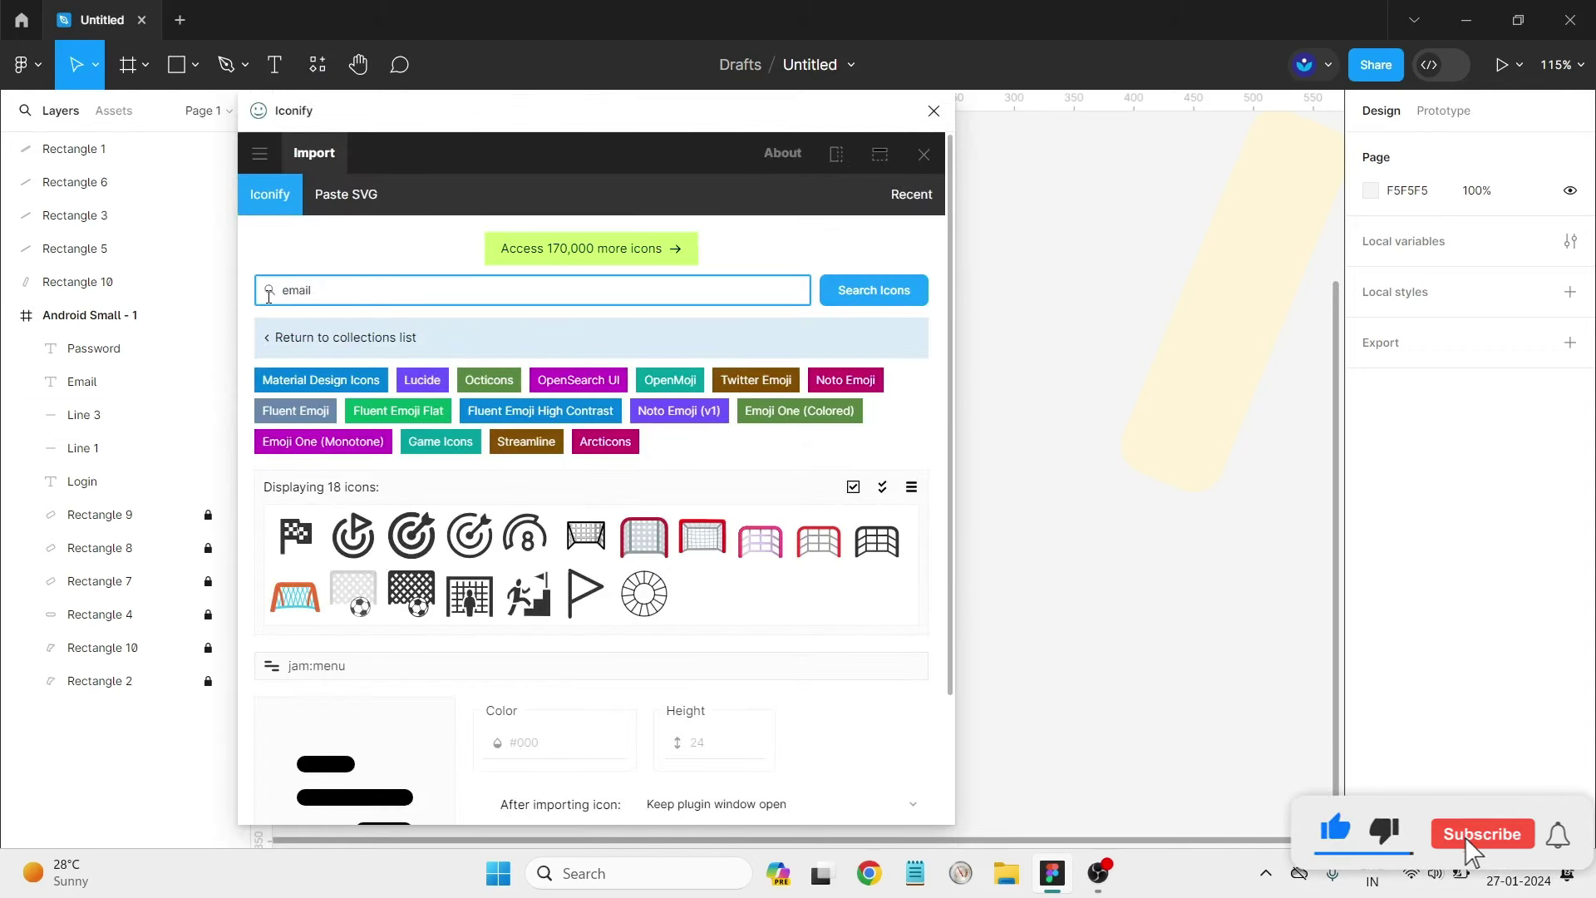
key(Return)
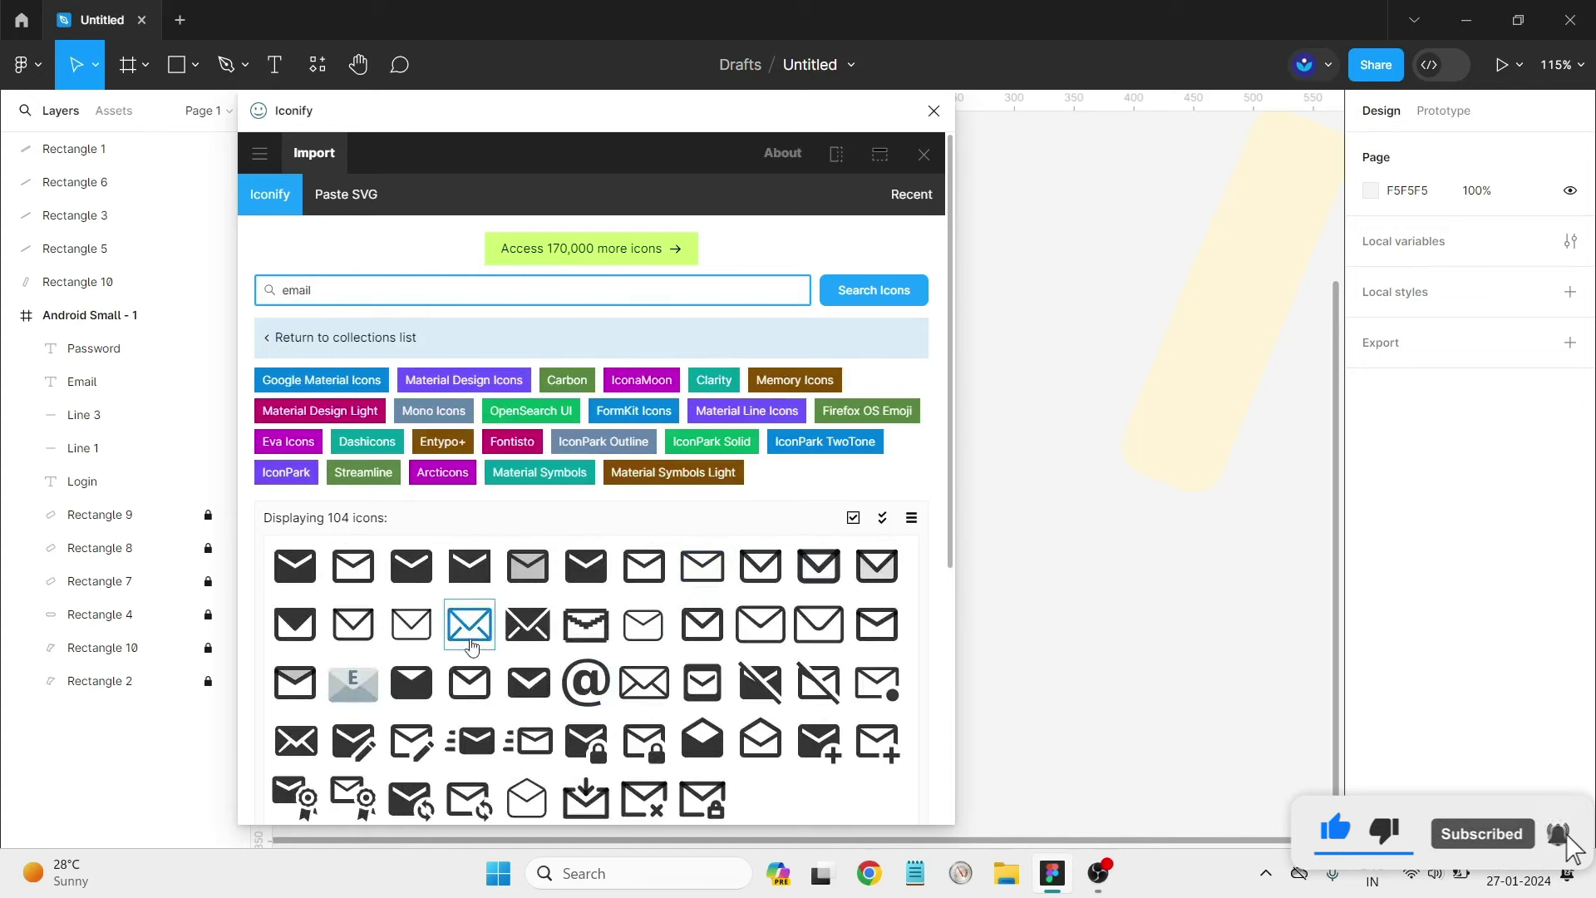
drag(414, 585, 965, 582)
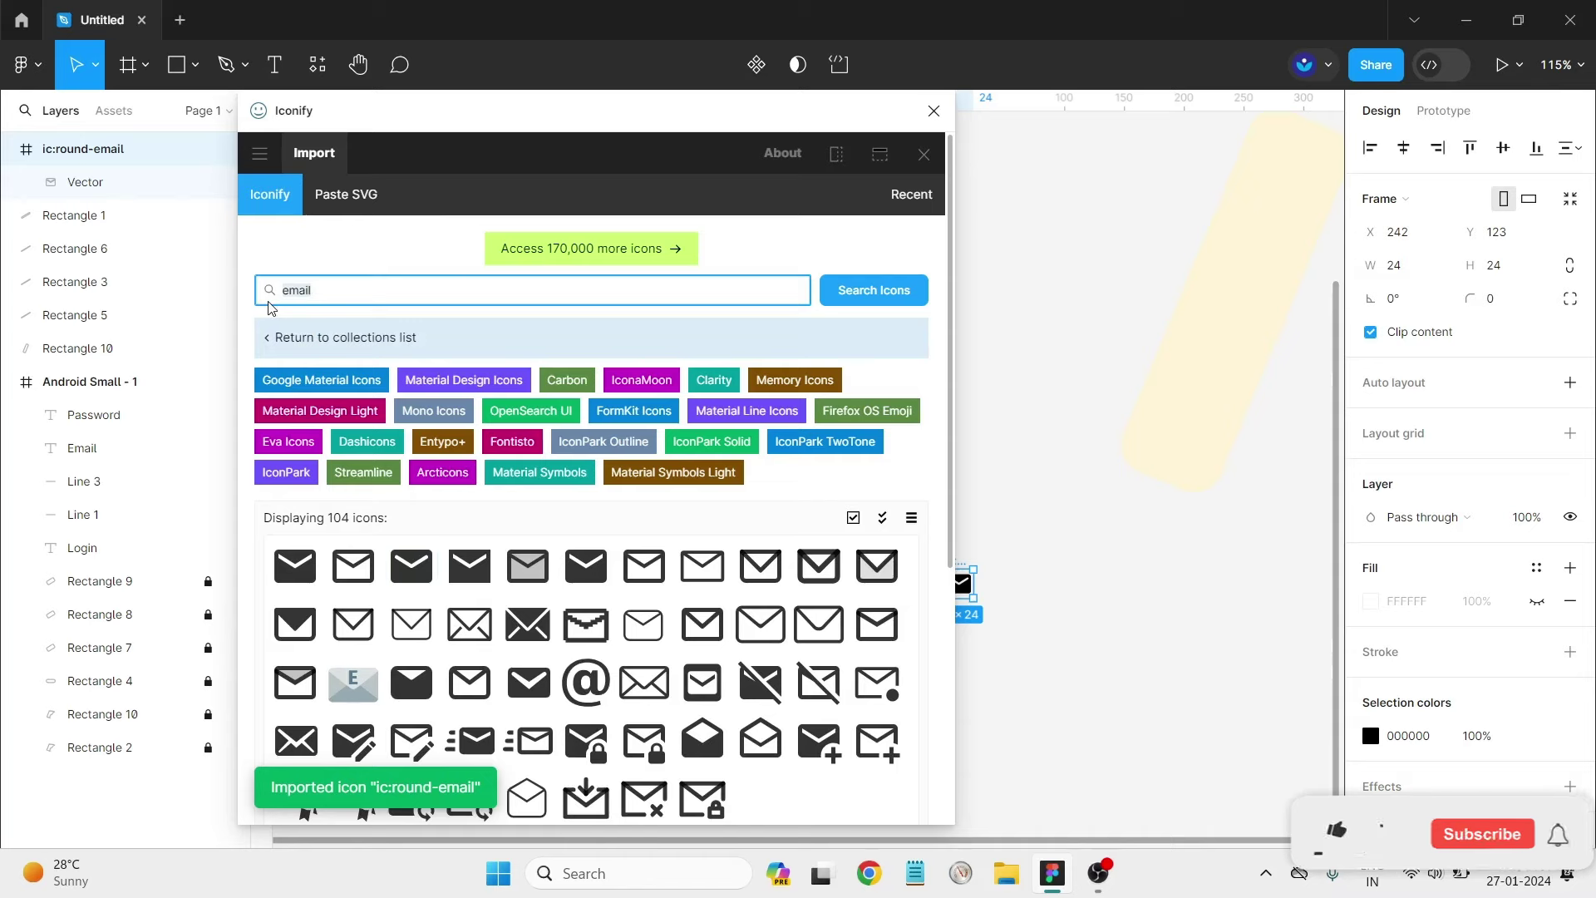
Search Iconify for 'lock', place the ic:baseline-lock icon, and close the plugin.
text(lock)
key(Return)
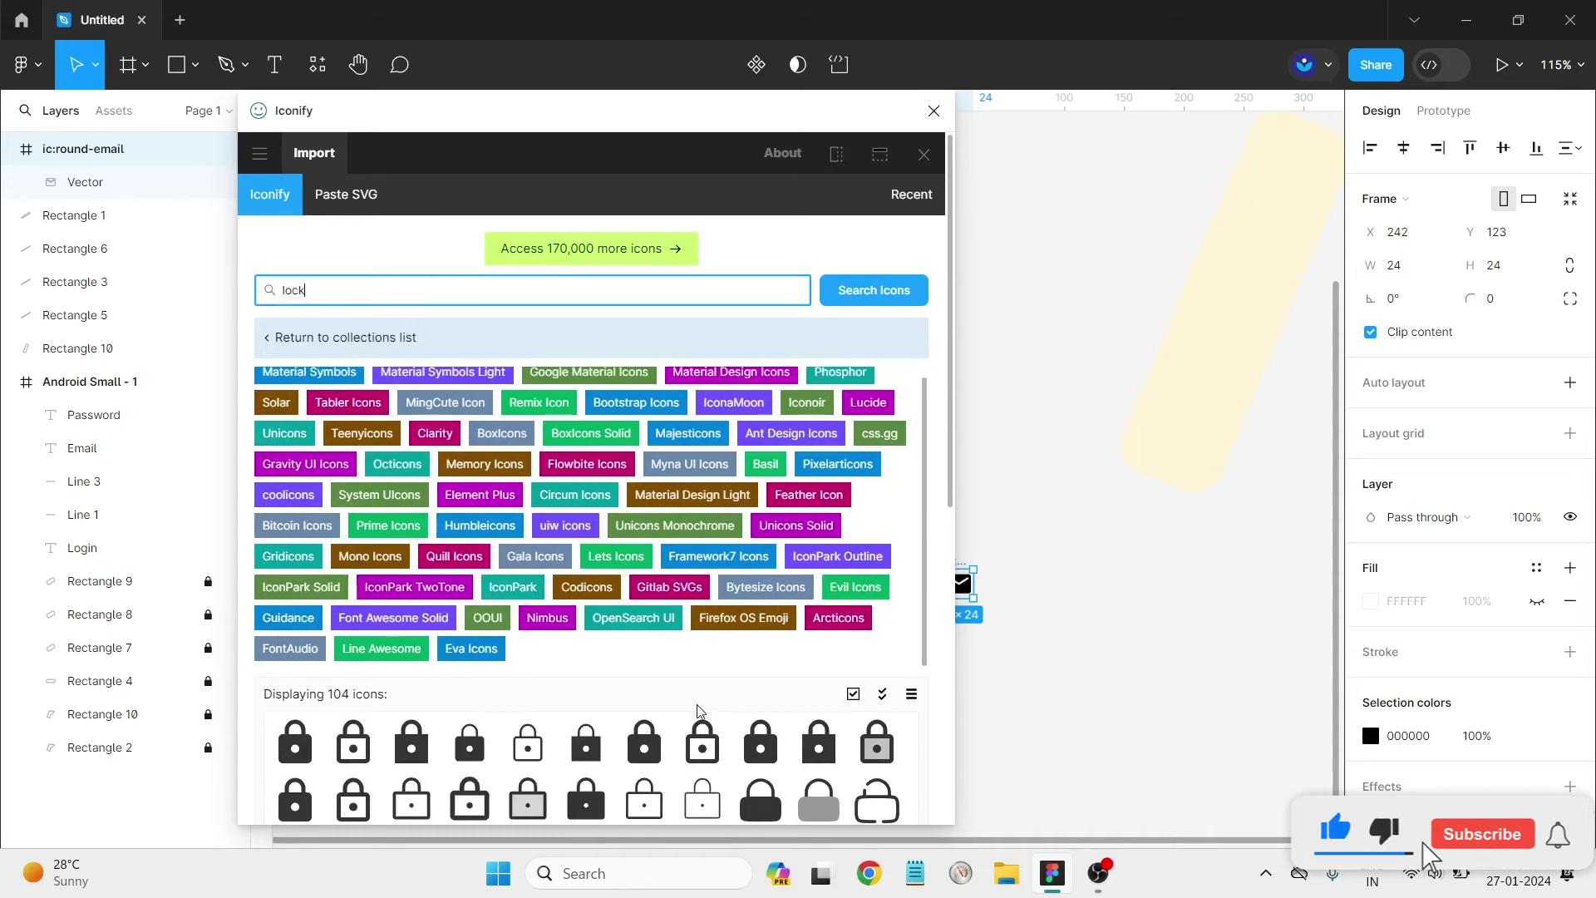
scroll(582, 465, down, 2)
drag(644, 638, 1033, 663)
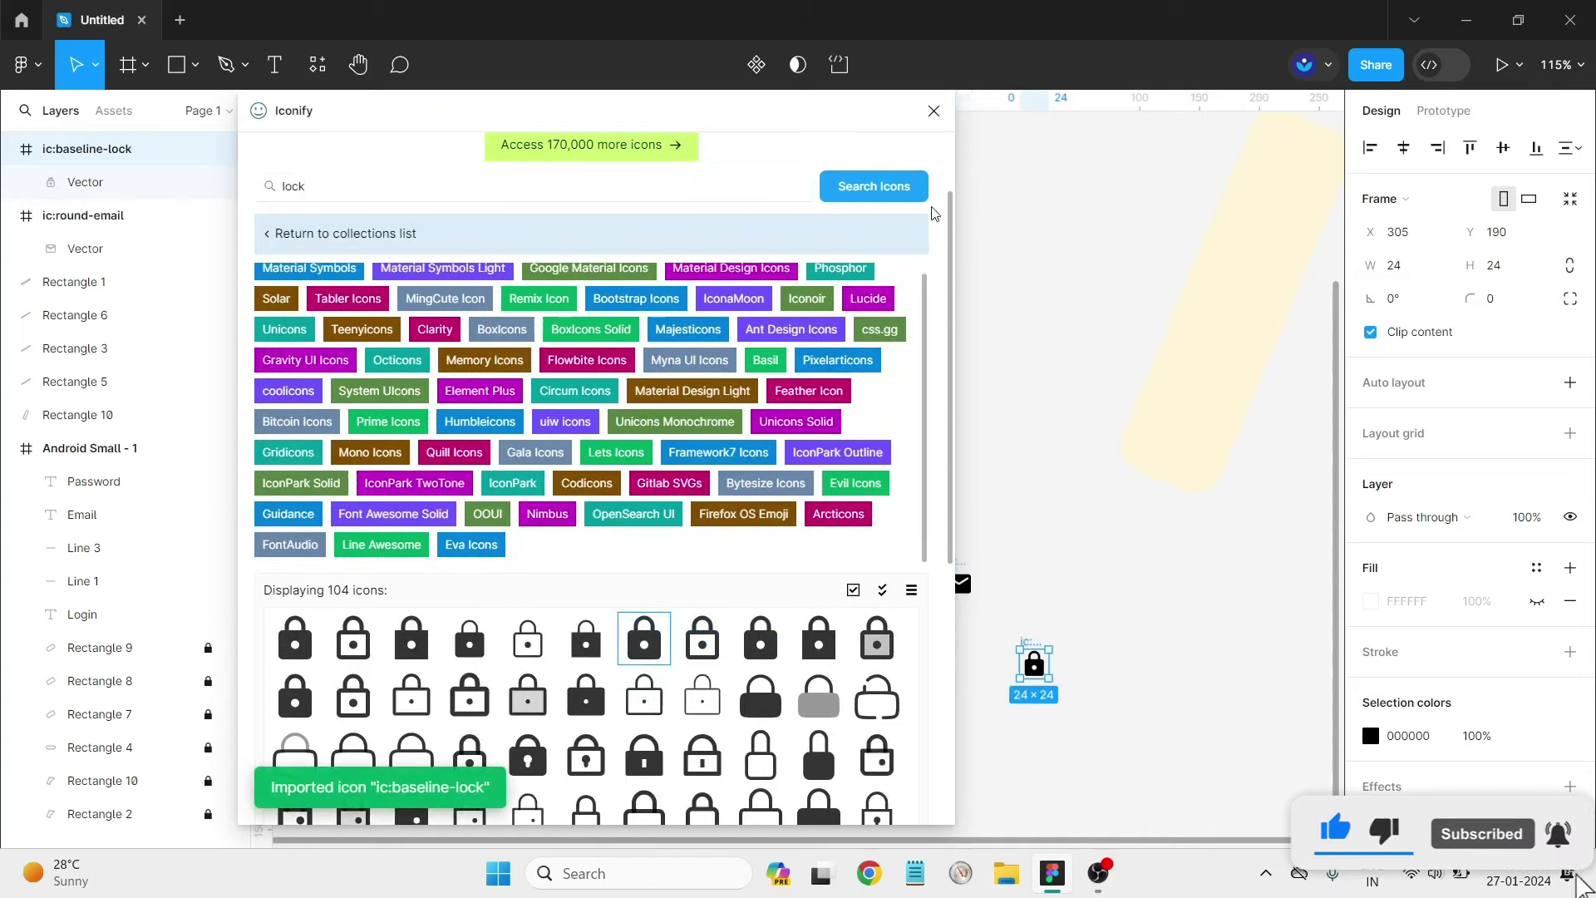
click(934, 111)
Move the email and lock icons beside their labels and shrink the envelope to 12×10.
click(963, 587)
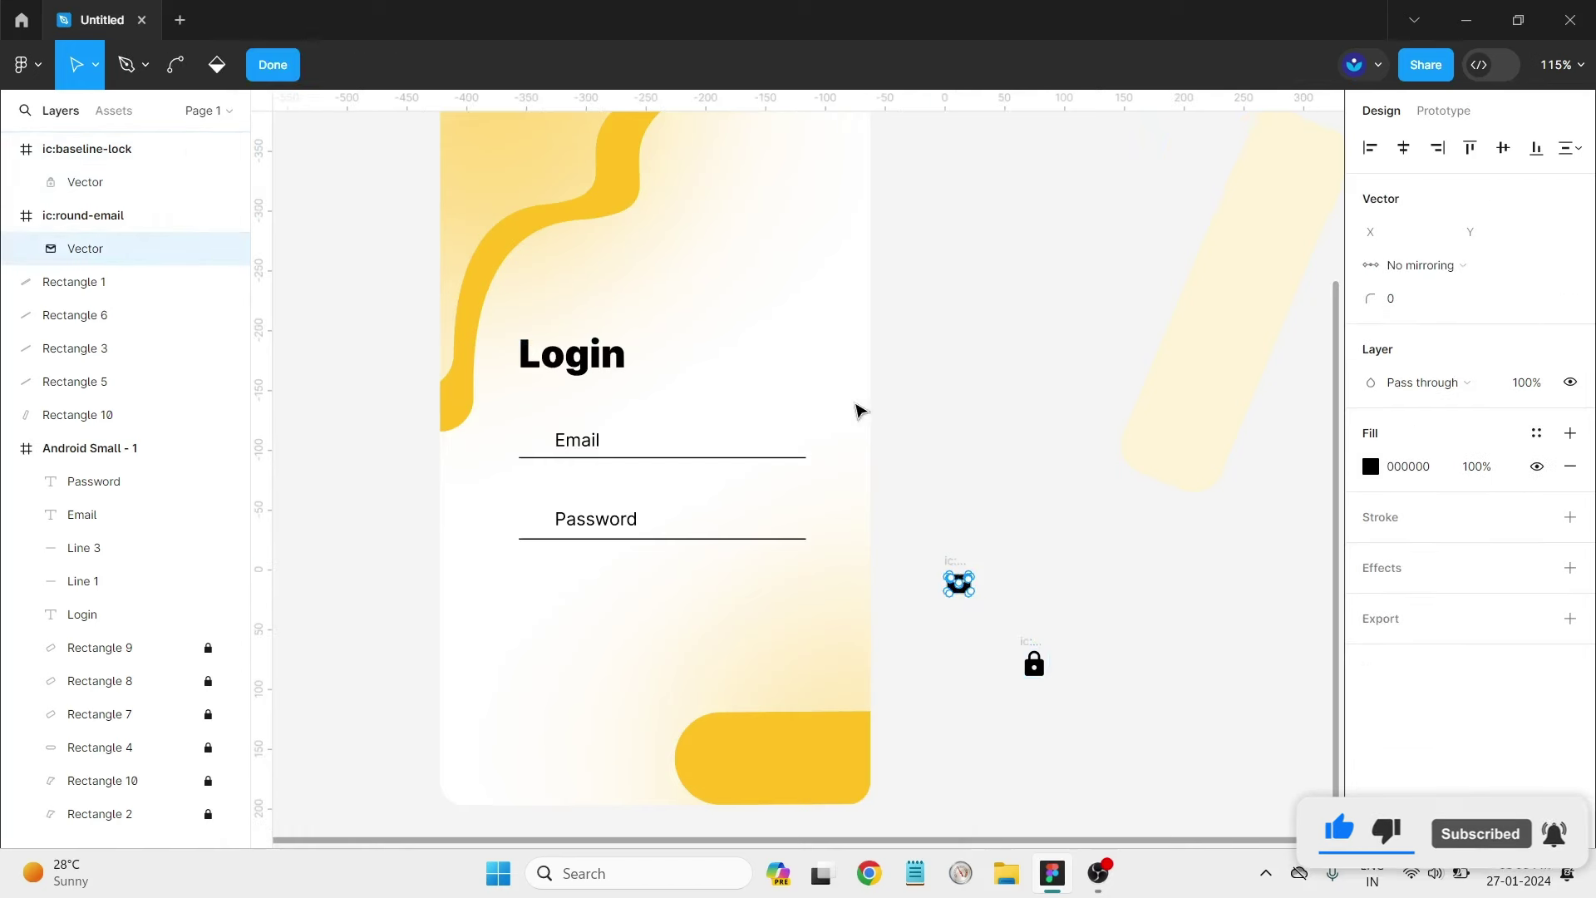
drag(960, 587, 546, 447)
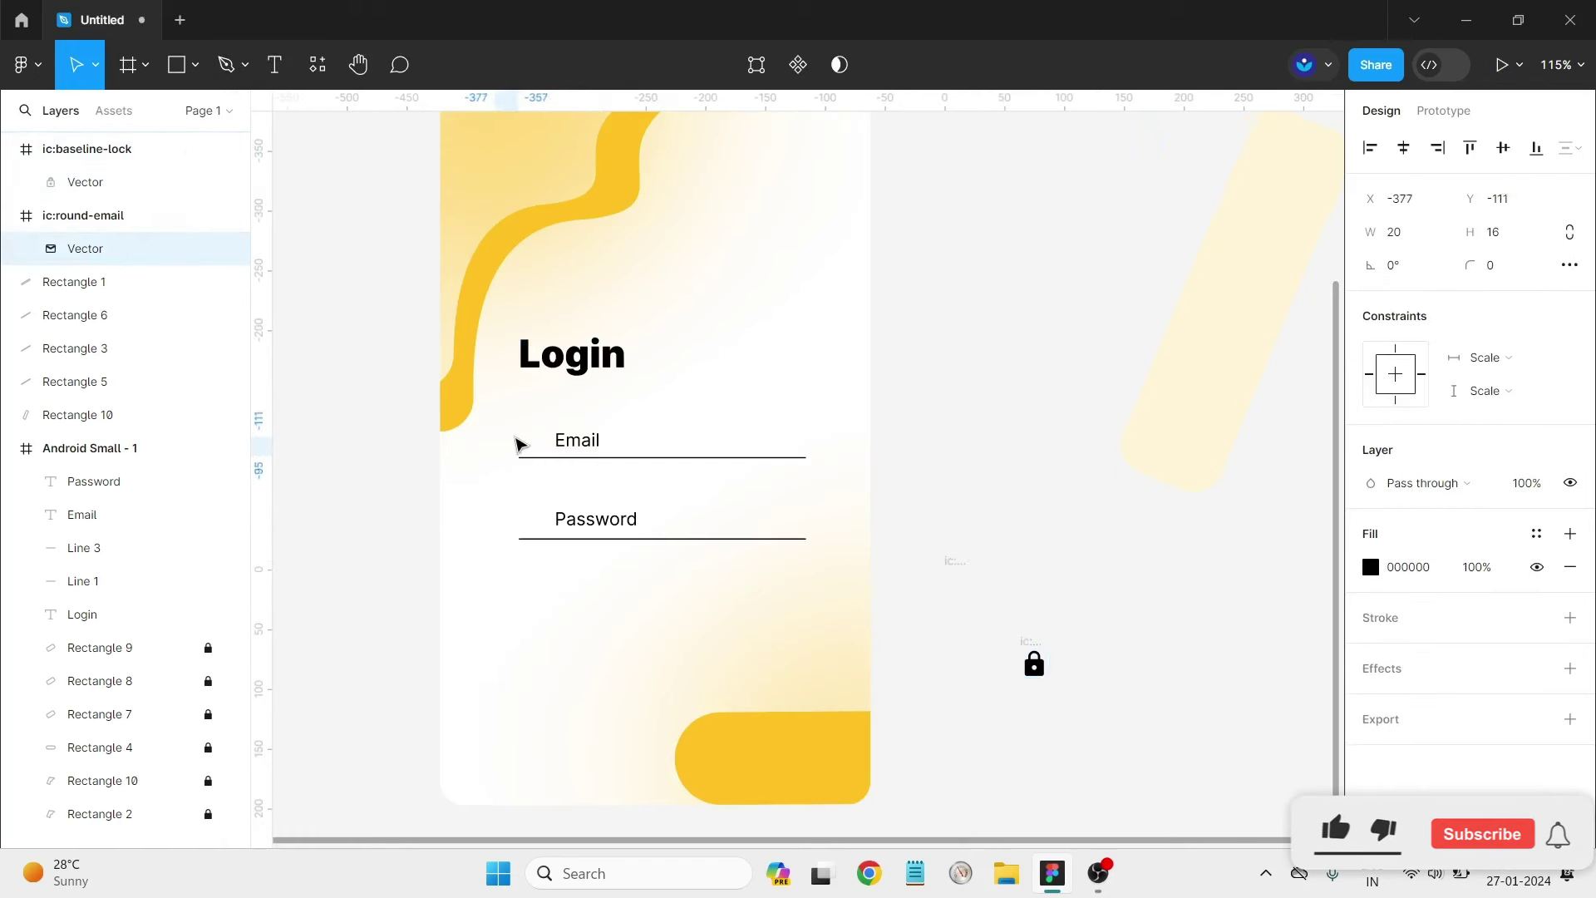
click(1034, 665)
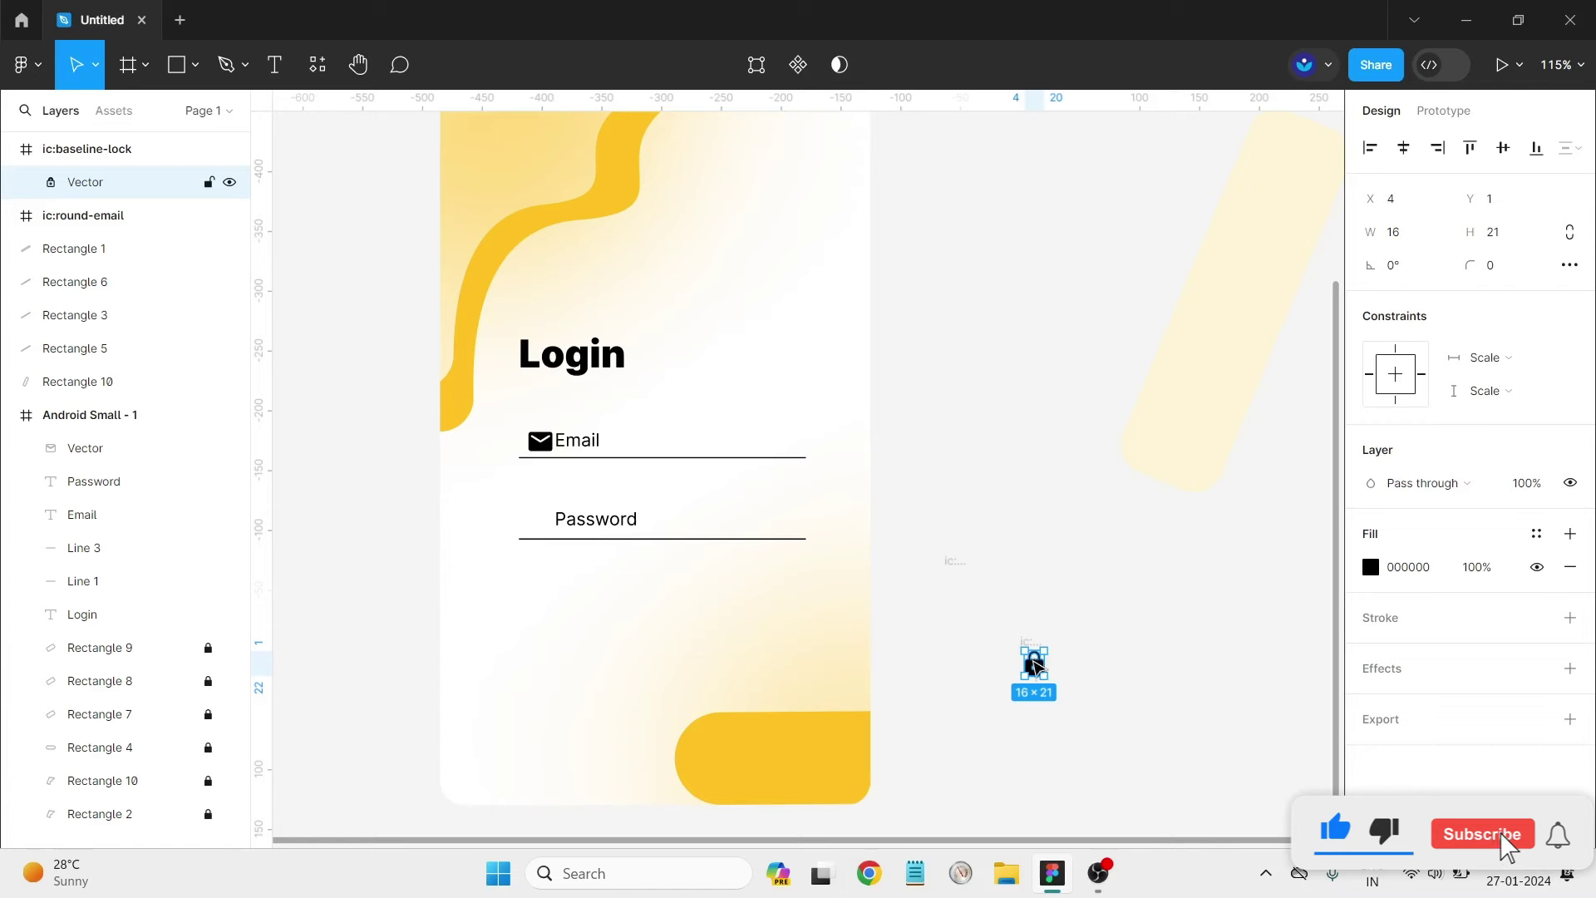
drag(1034, 664, 546, 517)
scroll(545, 491, up, 2)
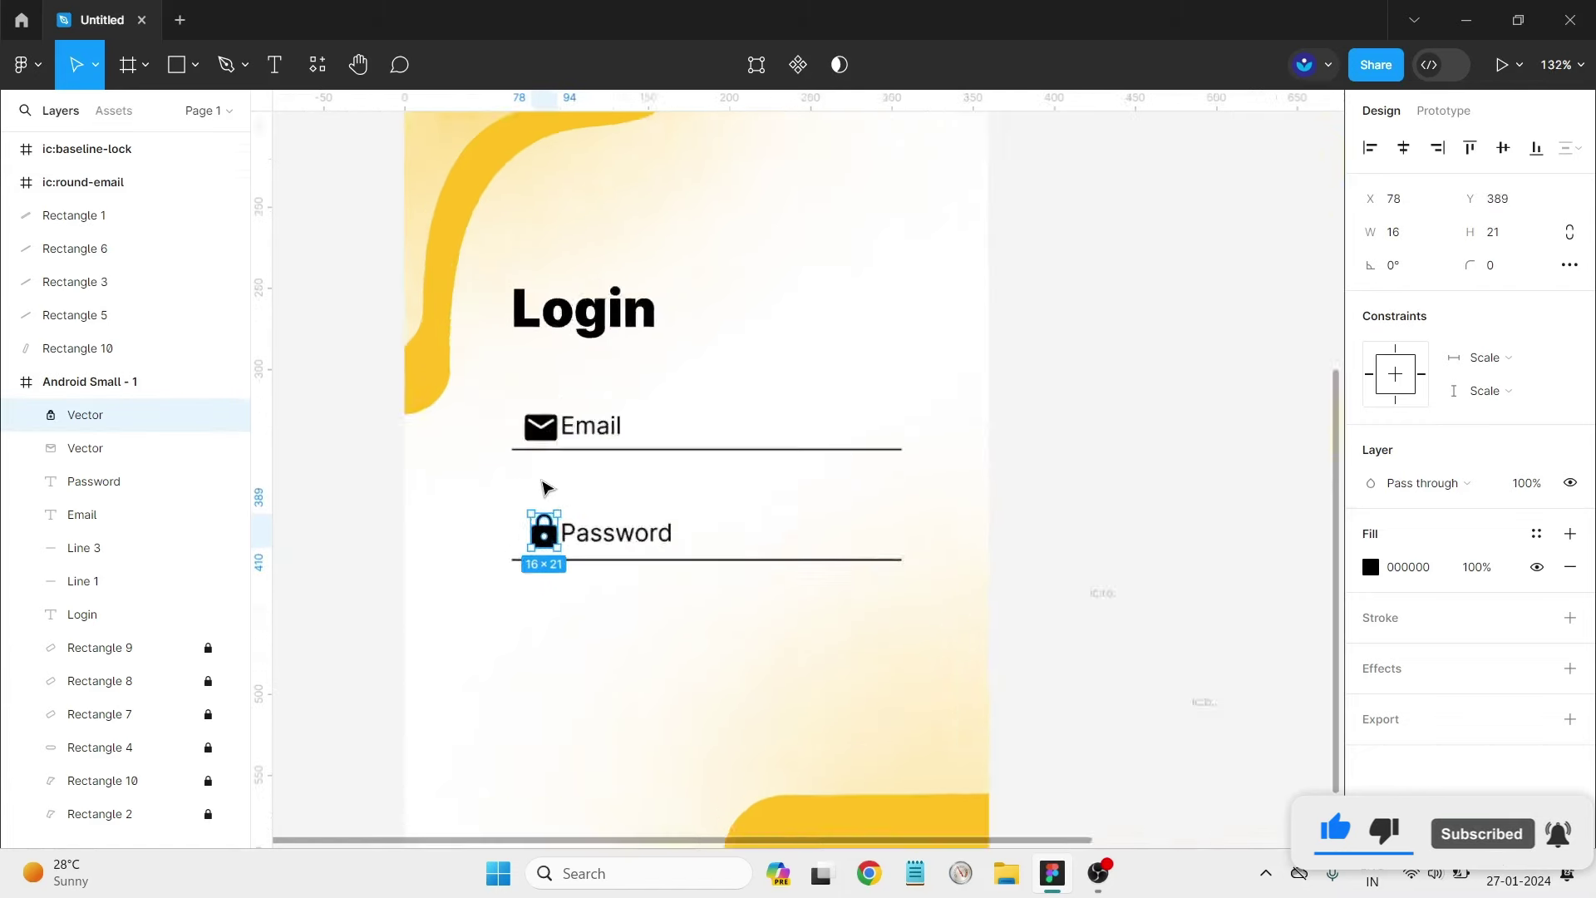
scroll(546, 466, up, 4)
click(578, 391)
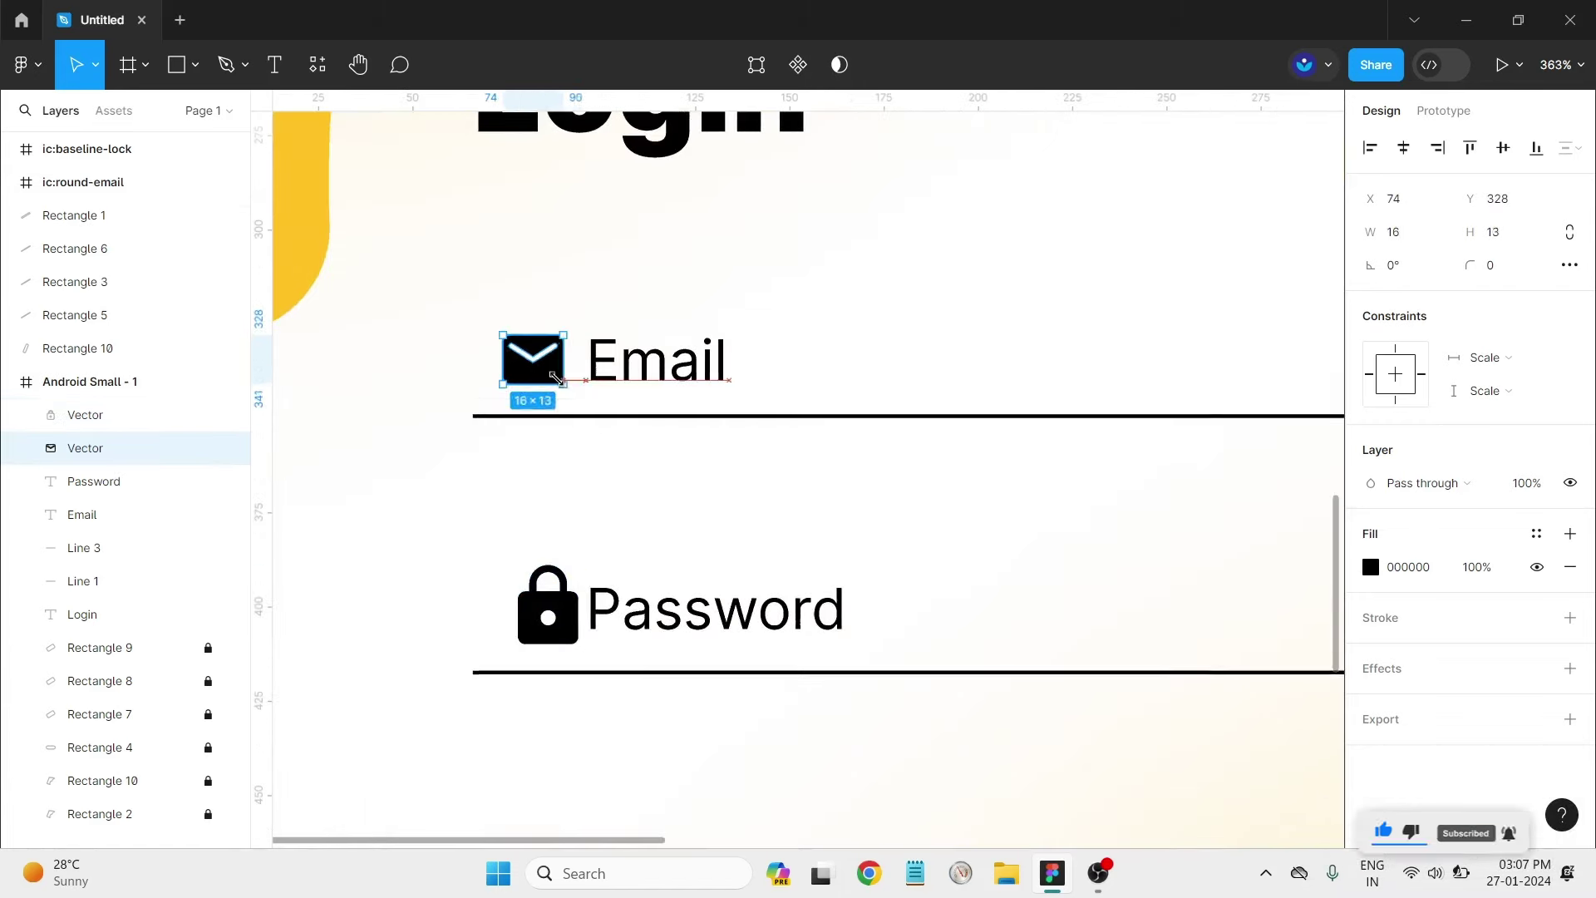
drag(581, 392, 548, 373)
Vertically centre the lock icon with Password and the envelope icon with Email.
click(559, 609)
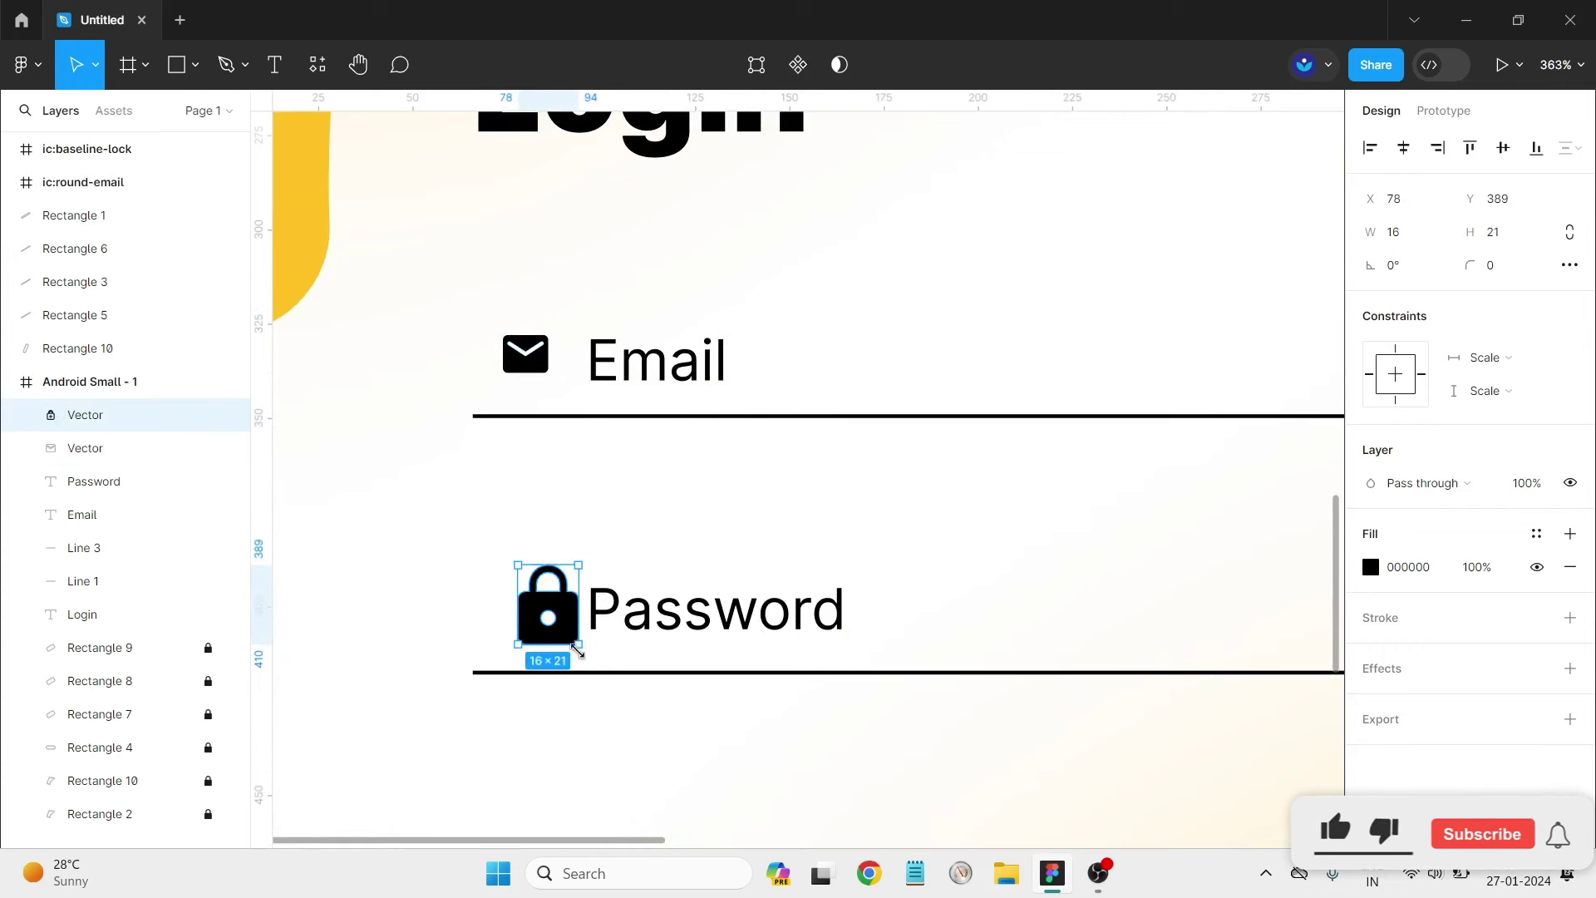
click(731, 620)
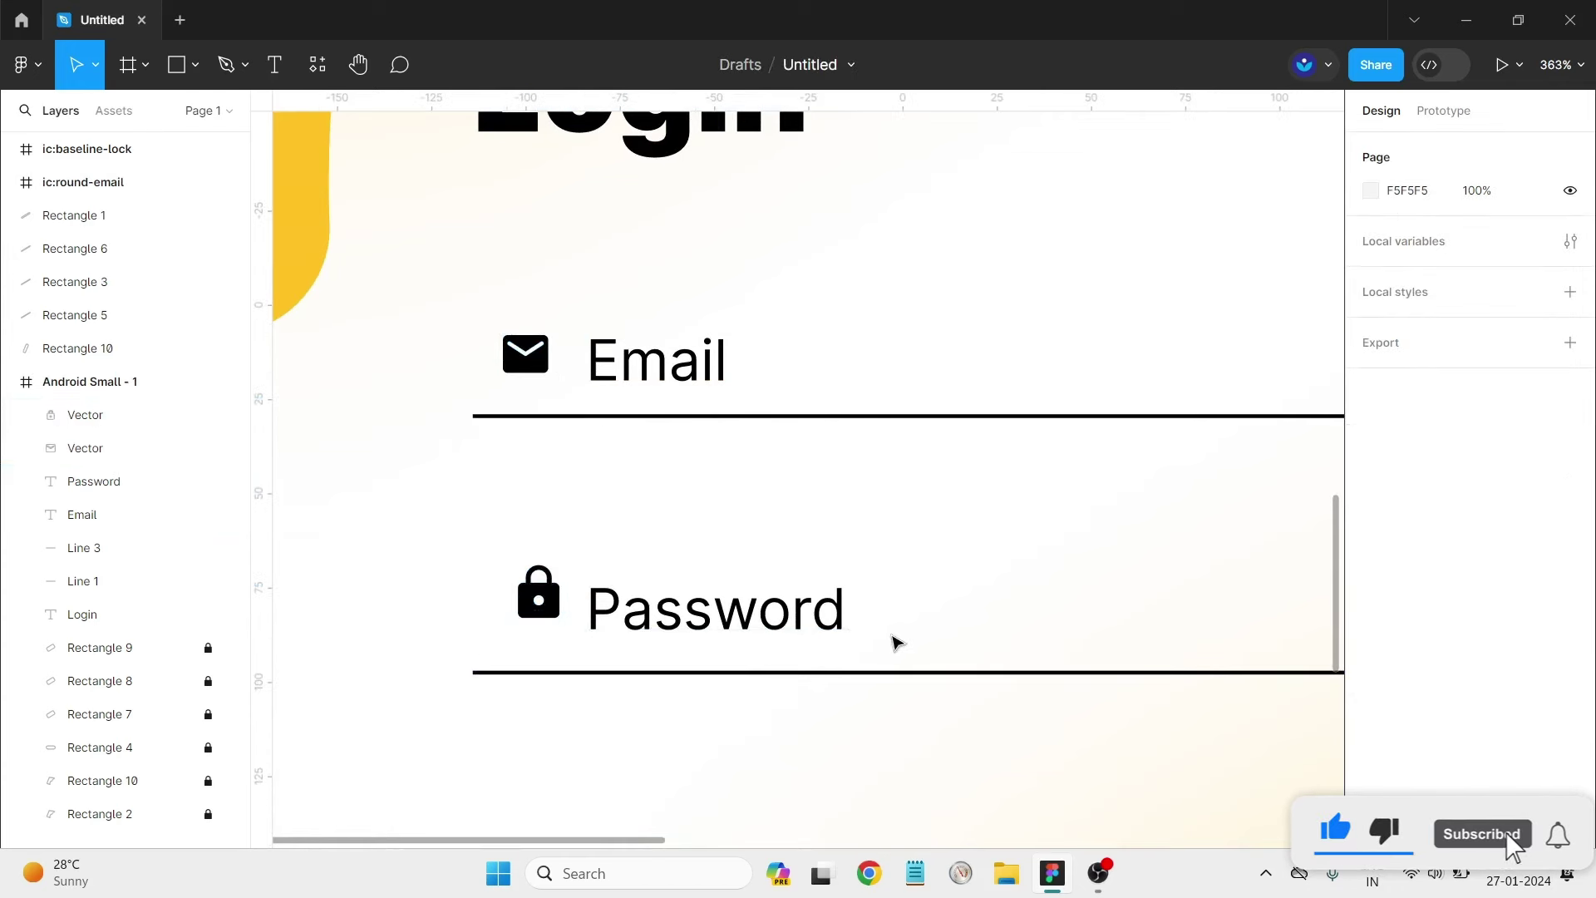
drag(894, 645, 484, 552)
click(1498, 155)
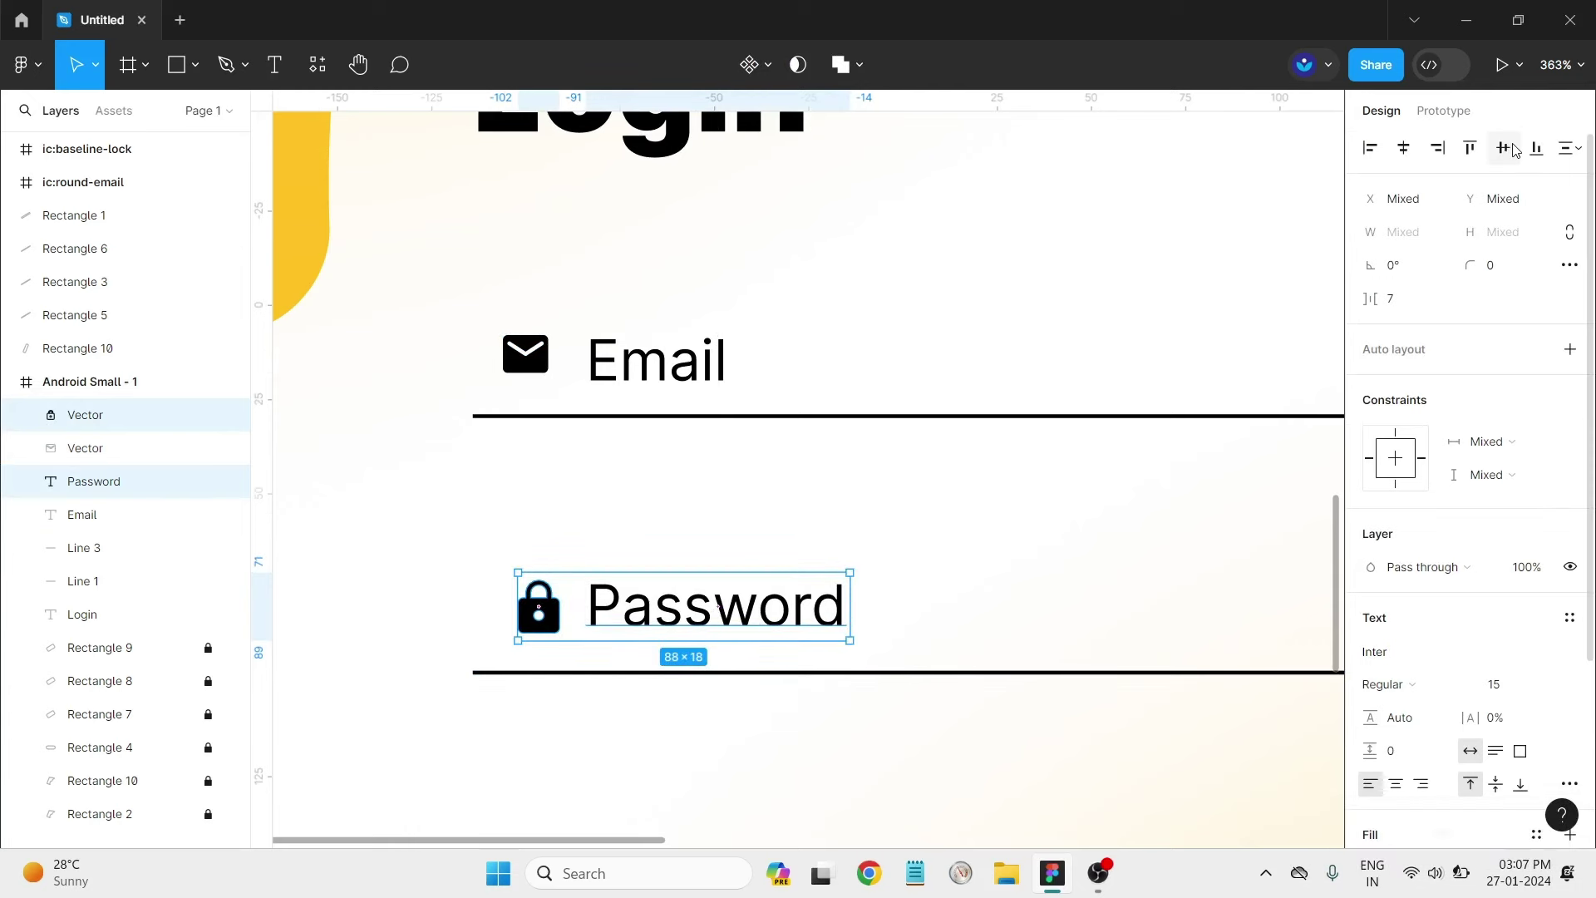
click(524, 354)
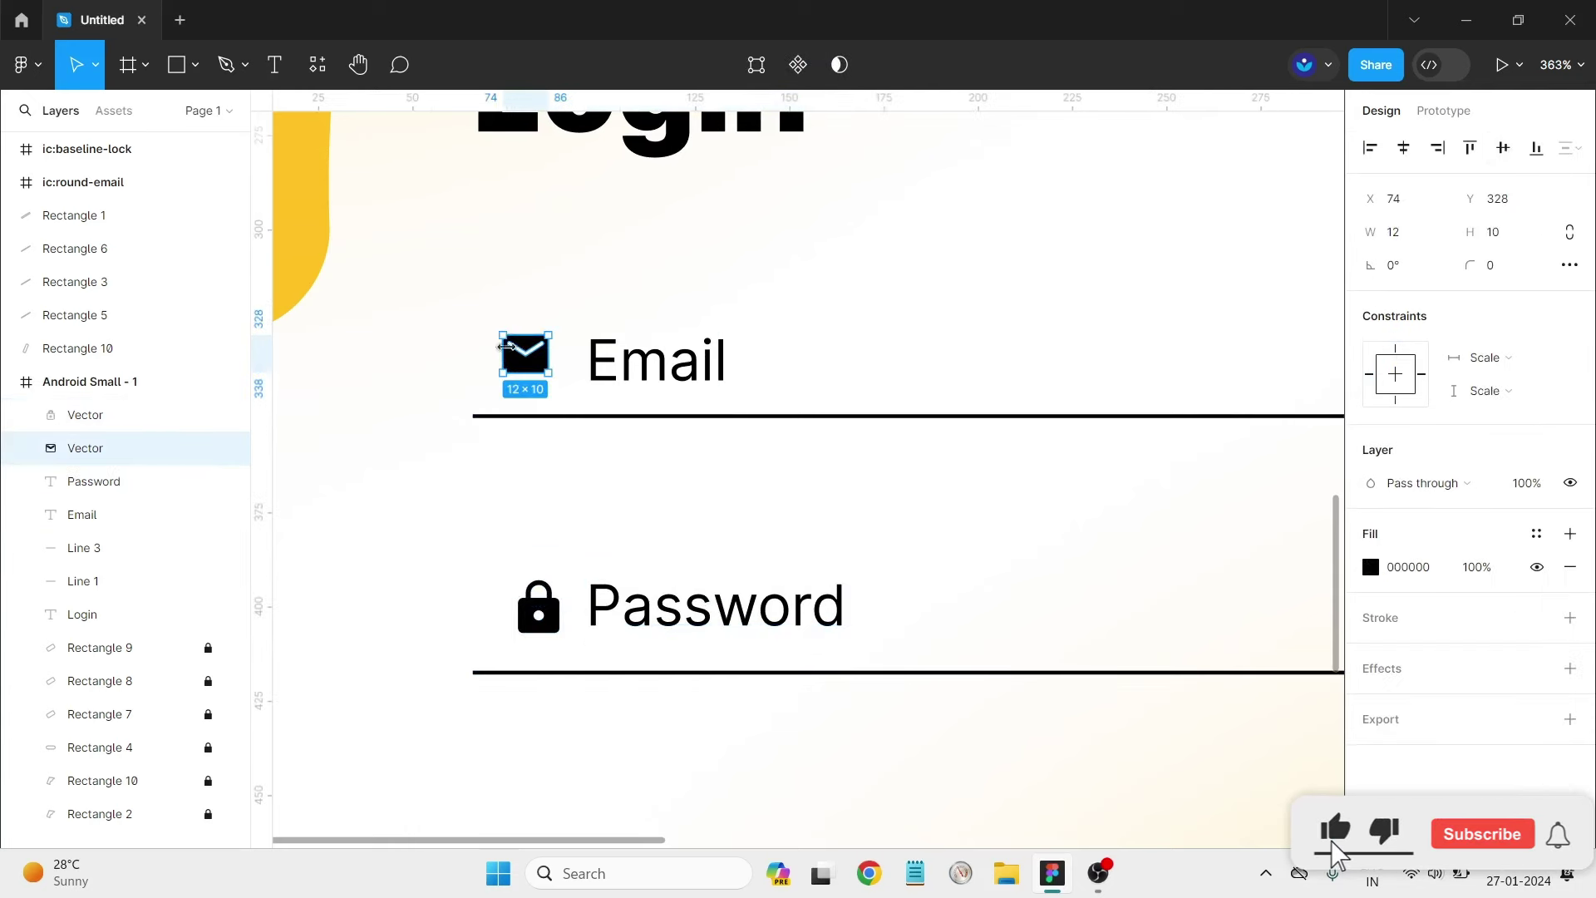
click(788, 399)
drag(794, 403, 495, 320)
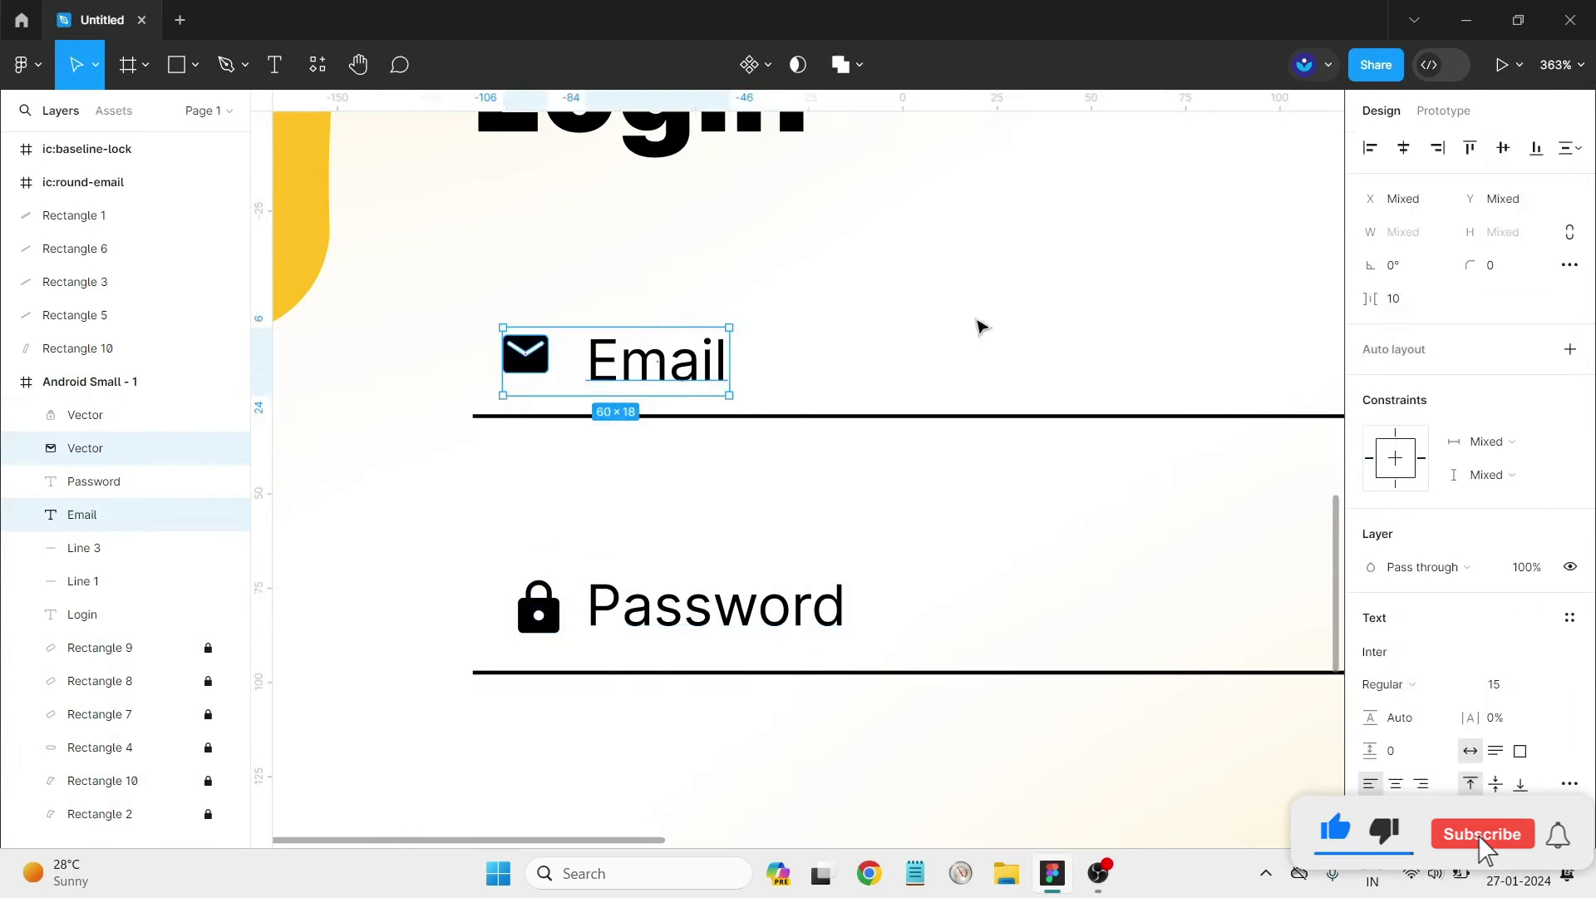
click(1503, 148)
Re-centre the lock with Password, then nudge both icon-label pairs slightly right.
click(901, 385)
click(677, 623)
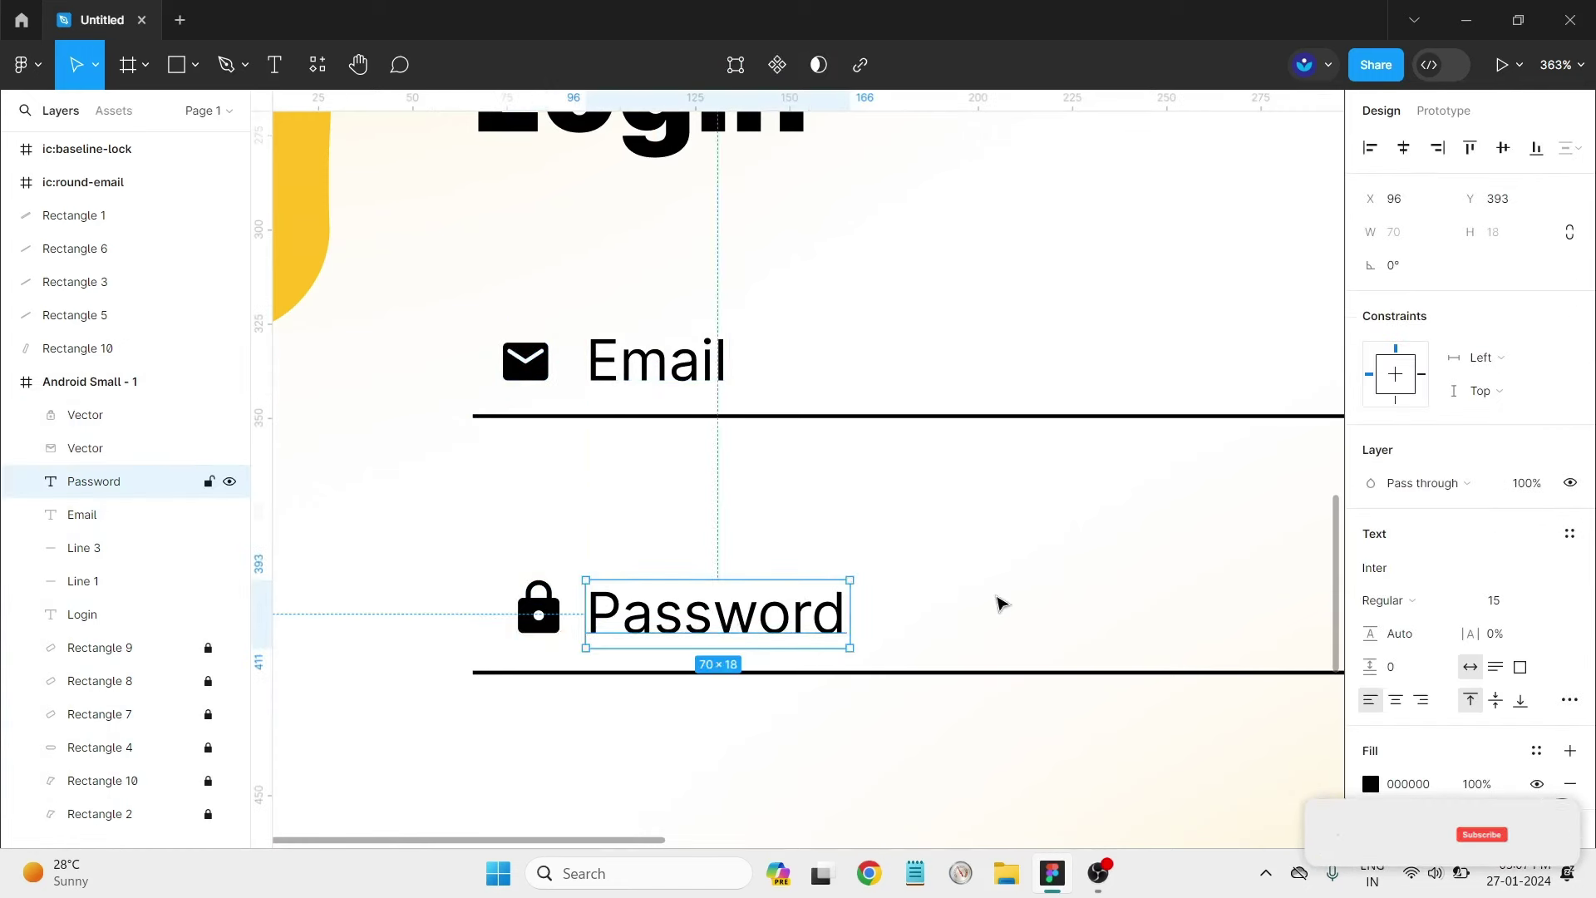
click(983, 619)
drag(904, 636, 533, 592)
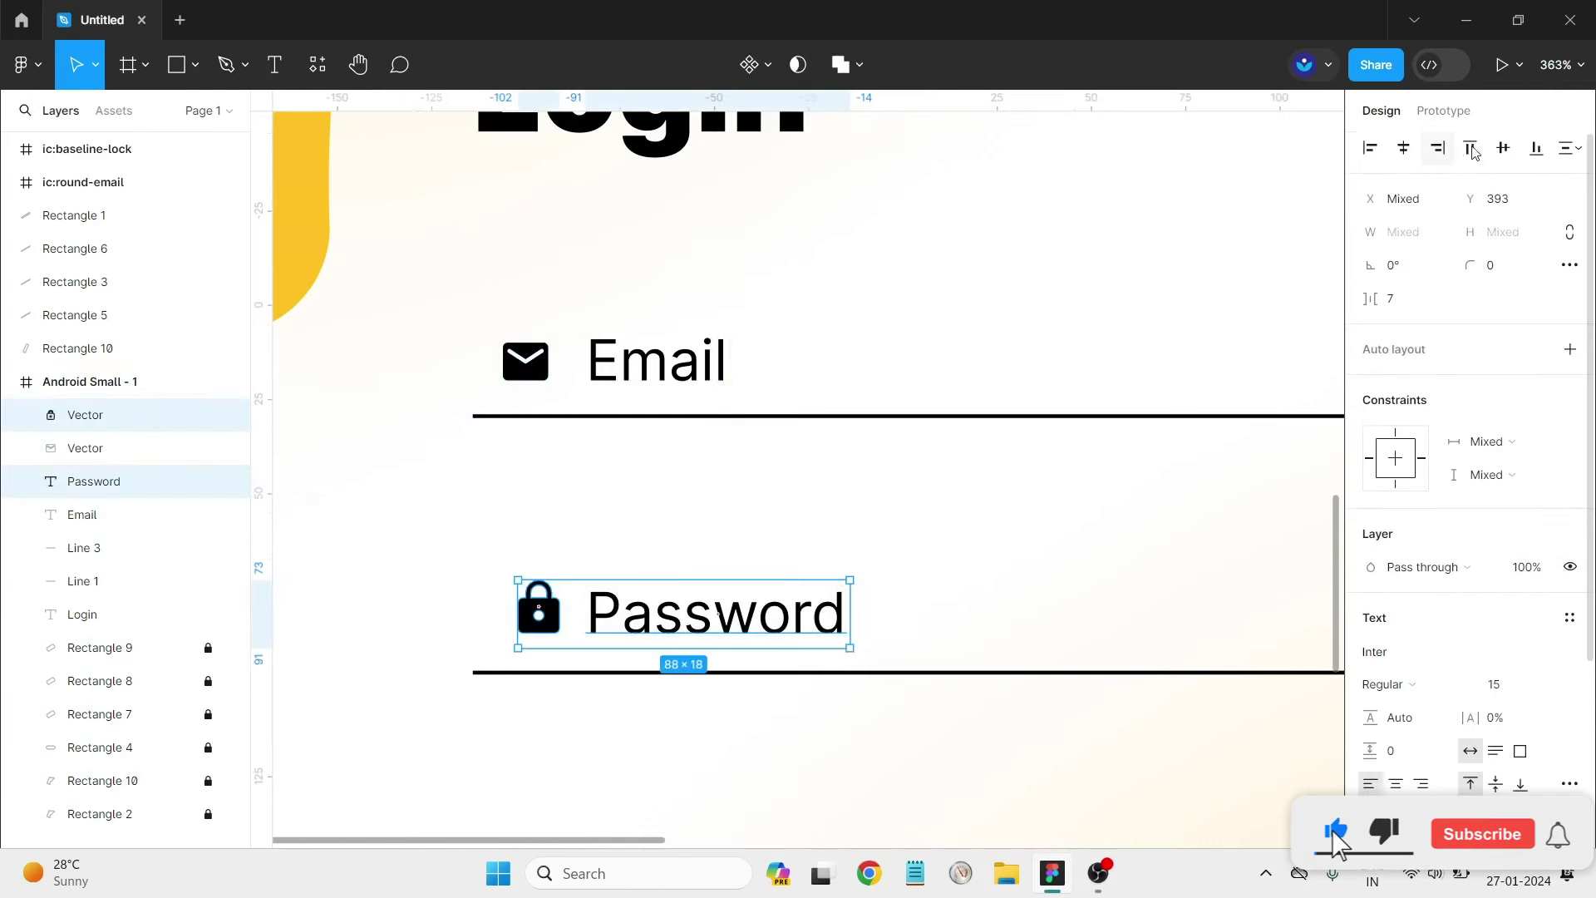
click(1503, 148)
double_click(647, 629)
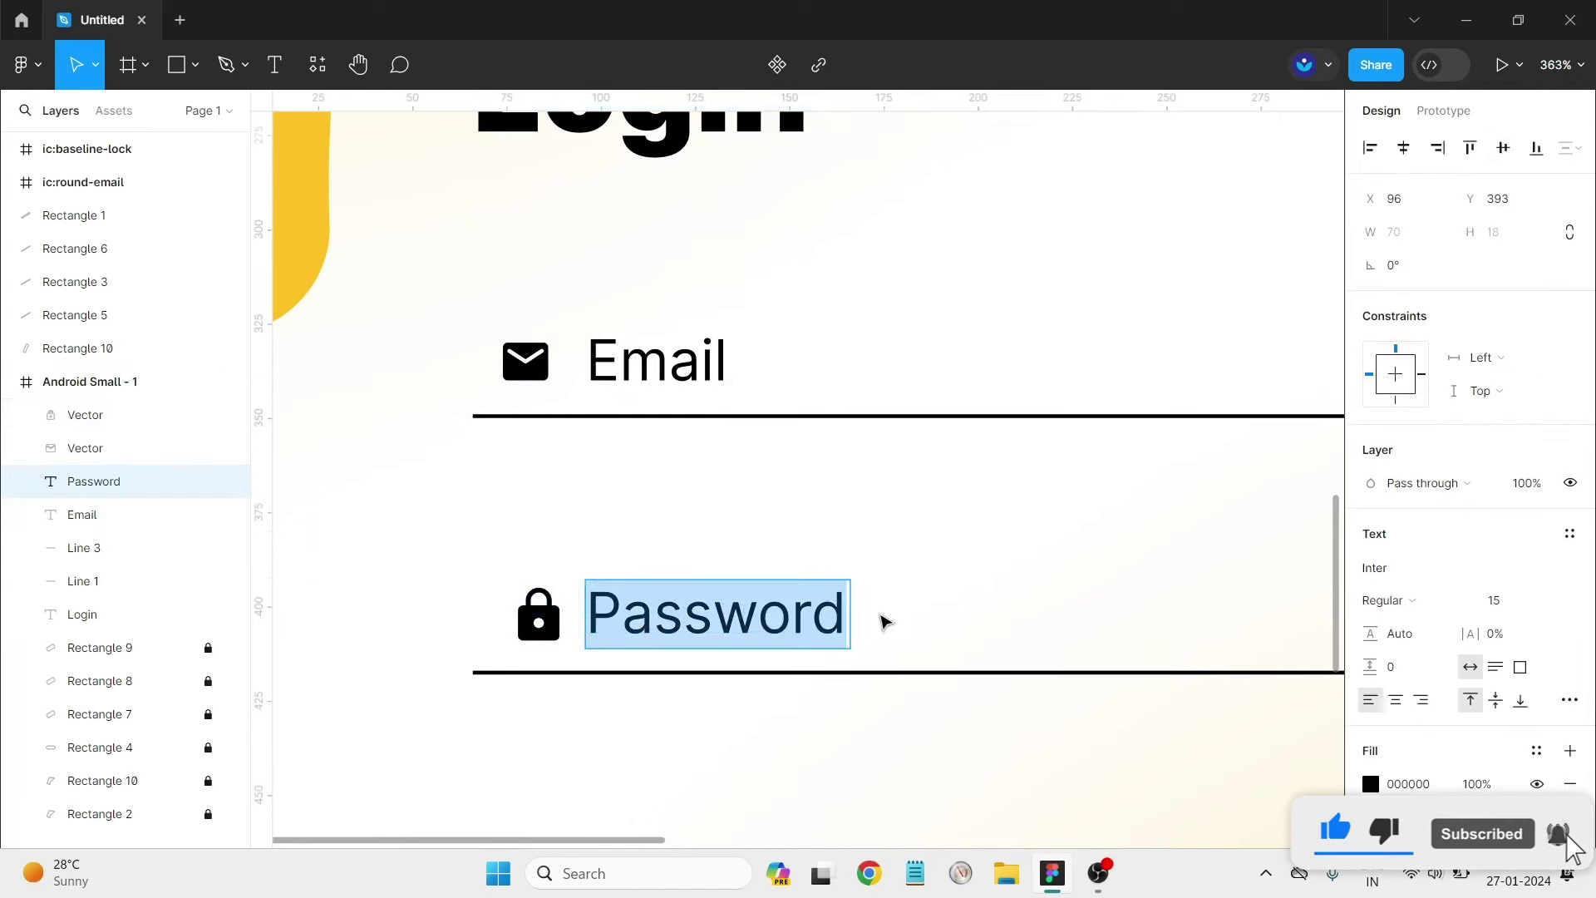
key(Escape)
drag(890, 653, 505, 597)
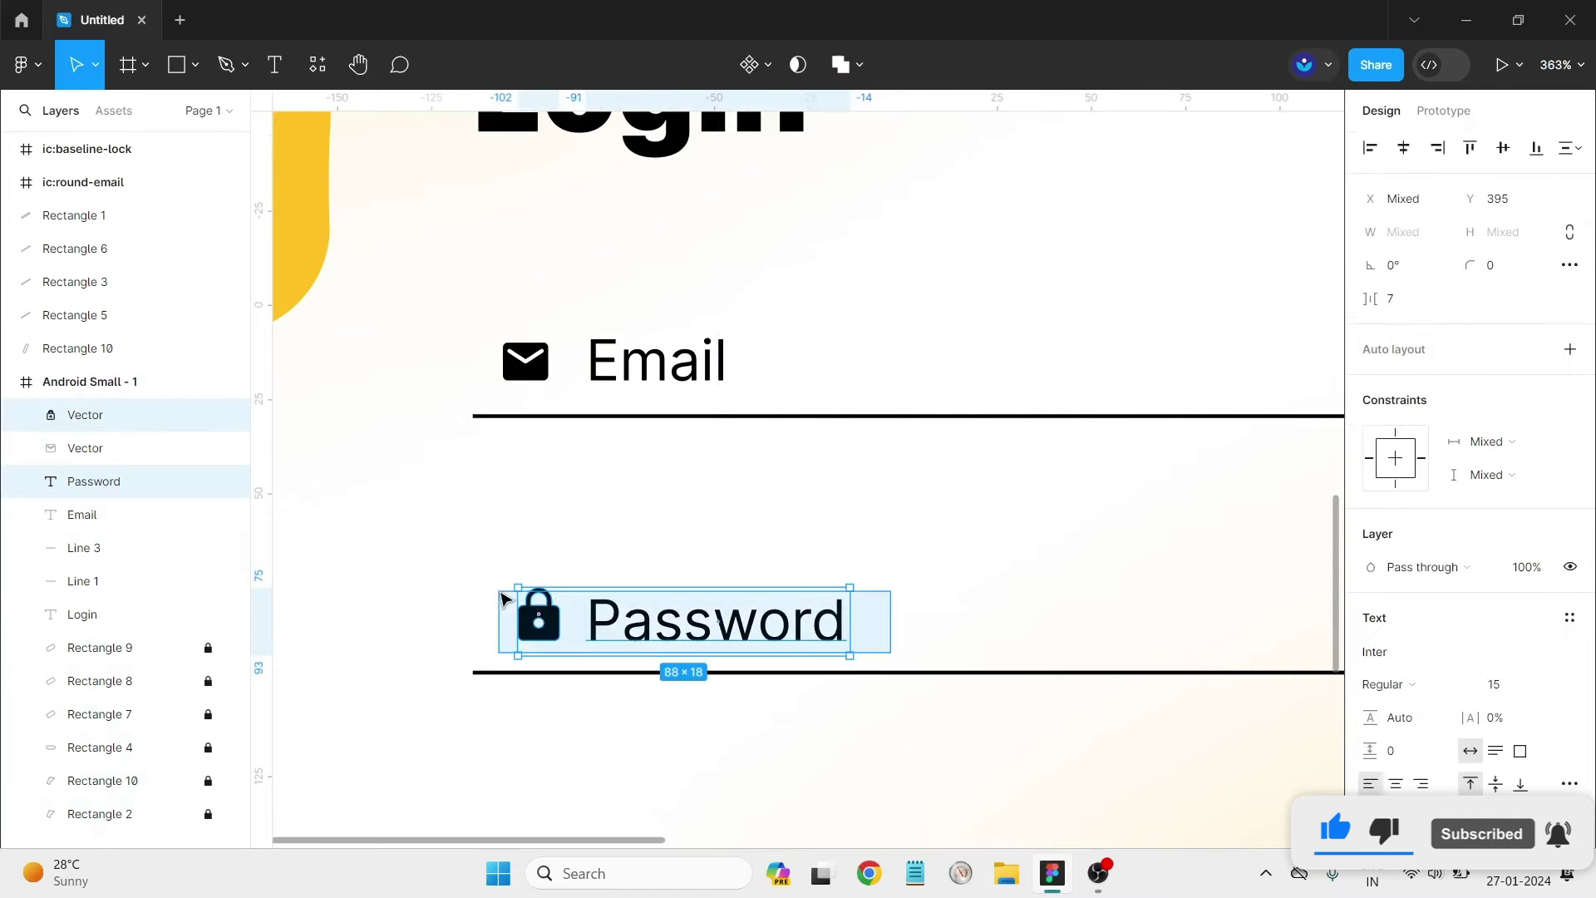
drag(659, 623, 670, 615)
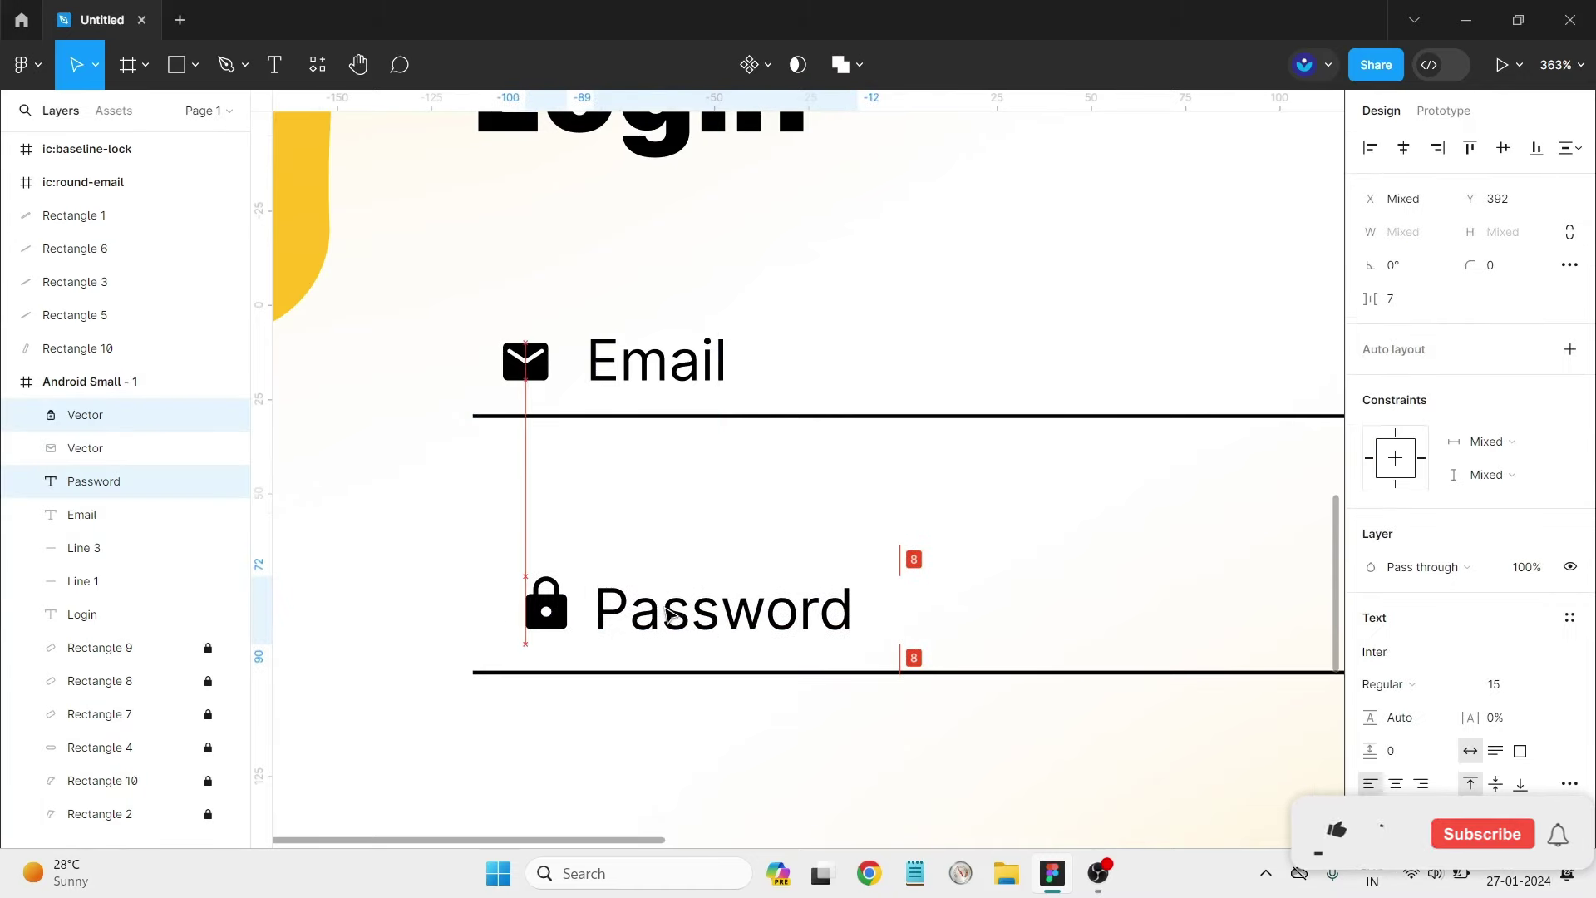
click(707, 529)
click(657, 362)
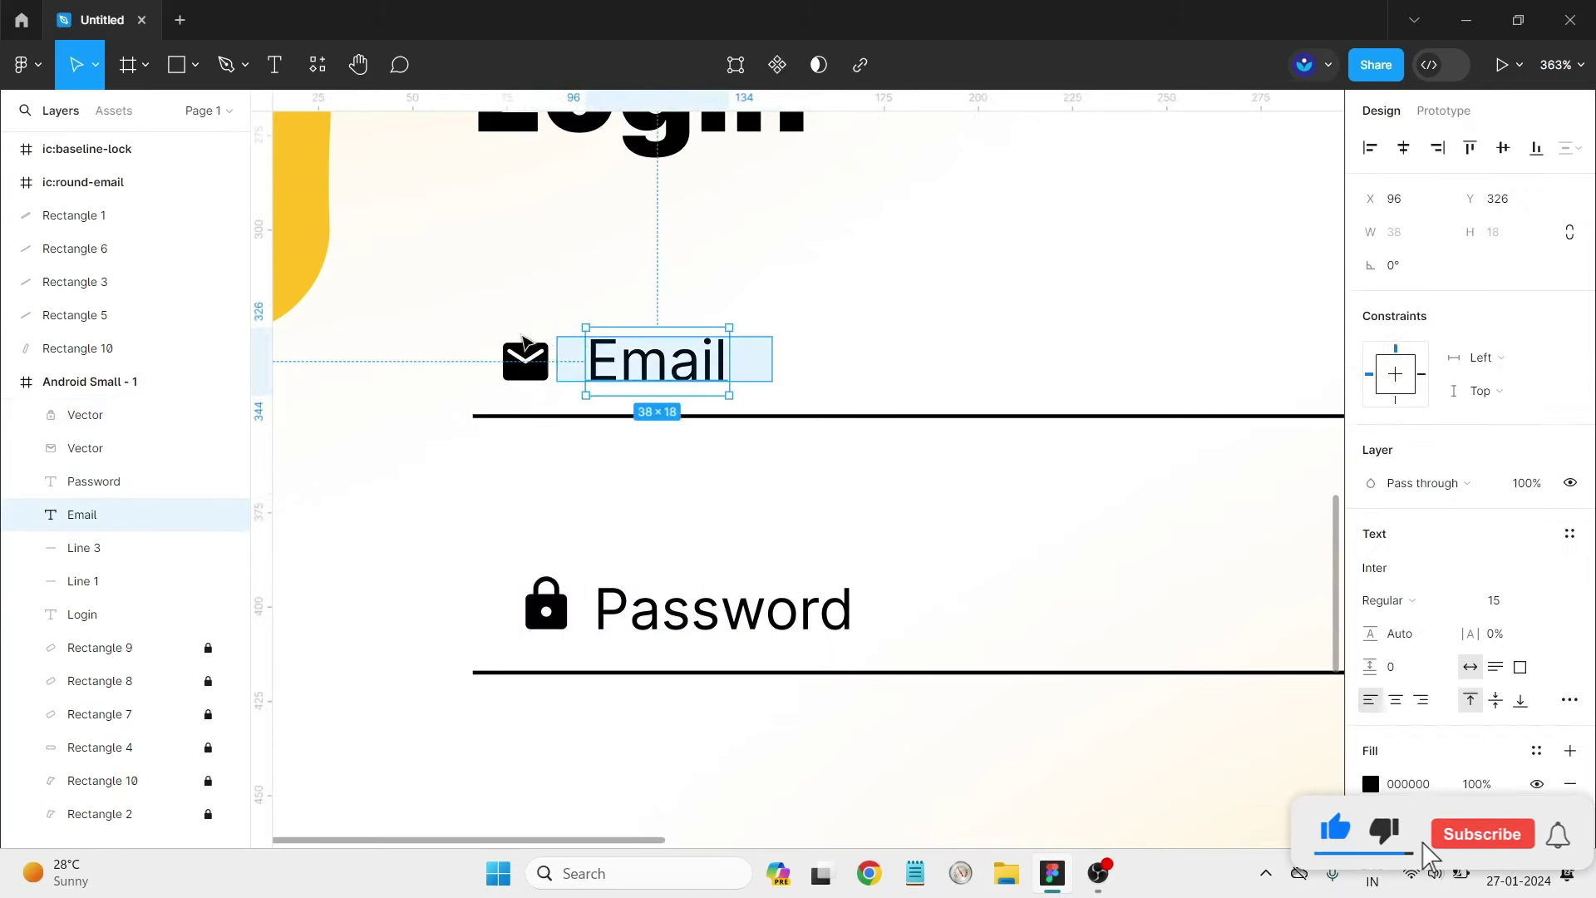
shift+click(525, 362)
mouse_move(599, 370)
mouse_down()
mouse_move(636, 374)
mouse_move(616, 366)
mouse_up()
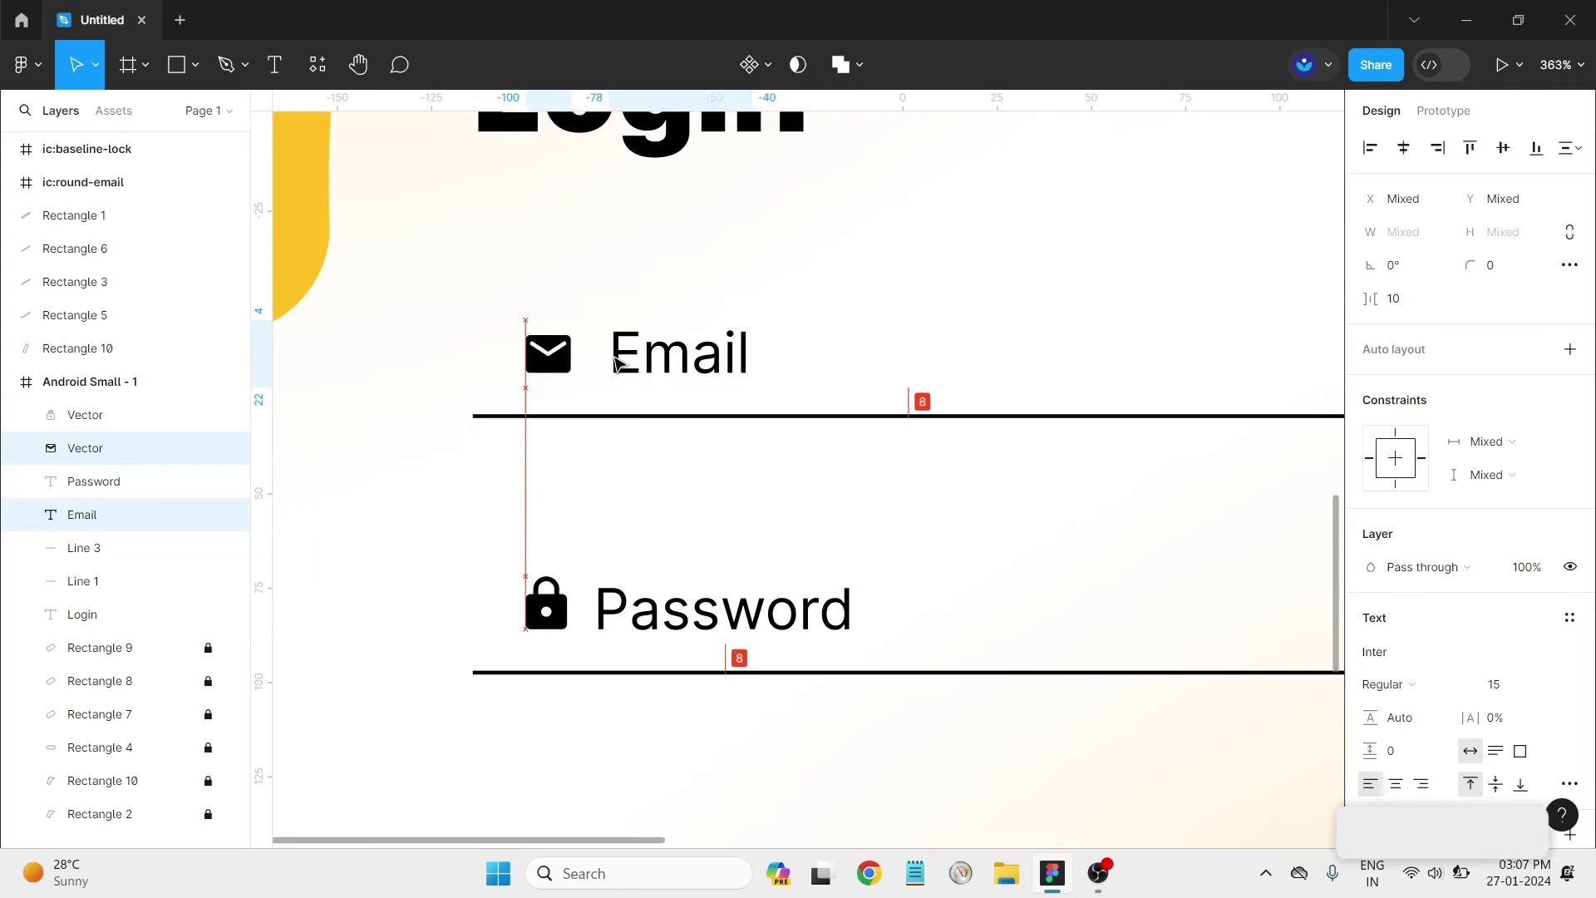
Nudge the Email label left to x 98, closer to its envelope icon.
click(831, 513)
scroll(831, 513, down, 5)
scroll(815, 613, down, 2)
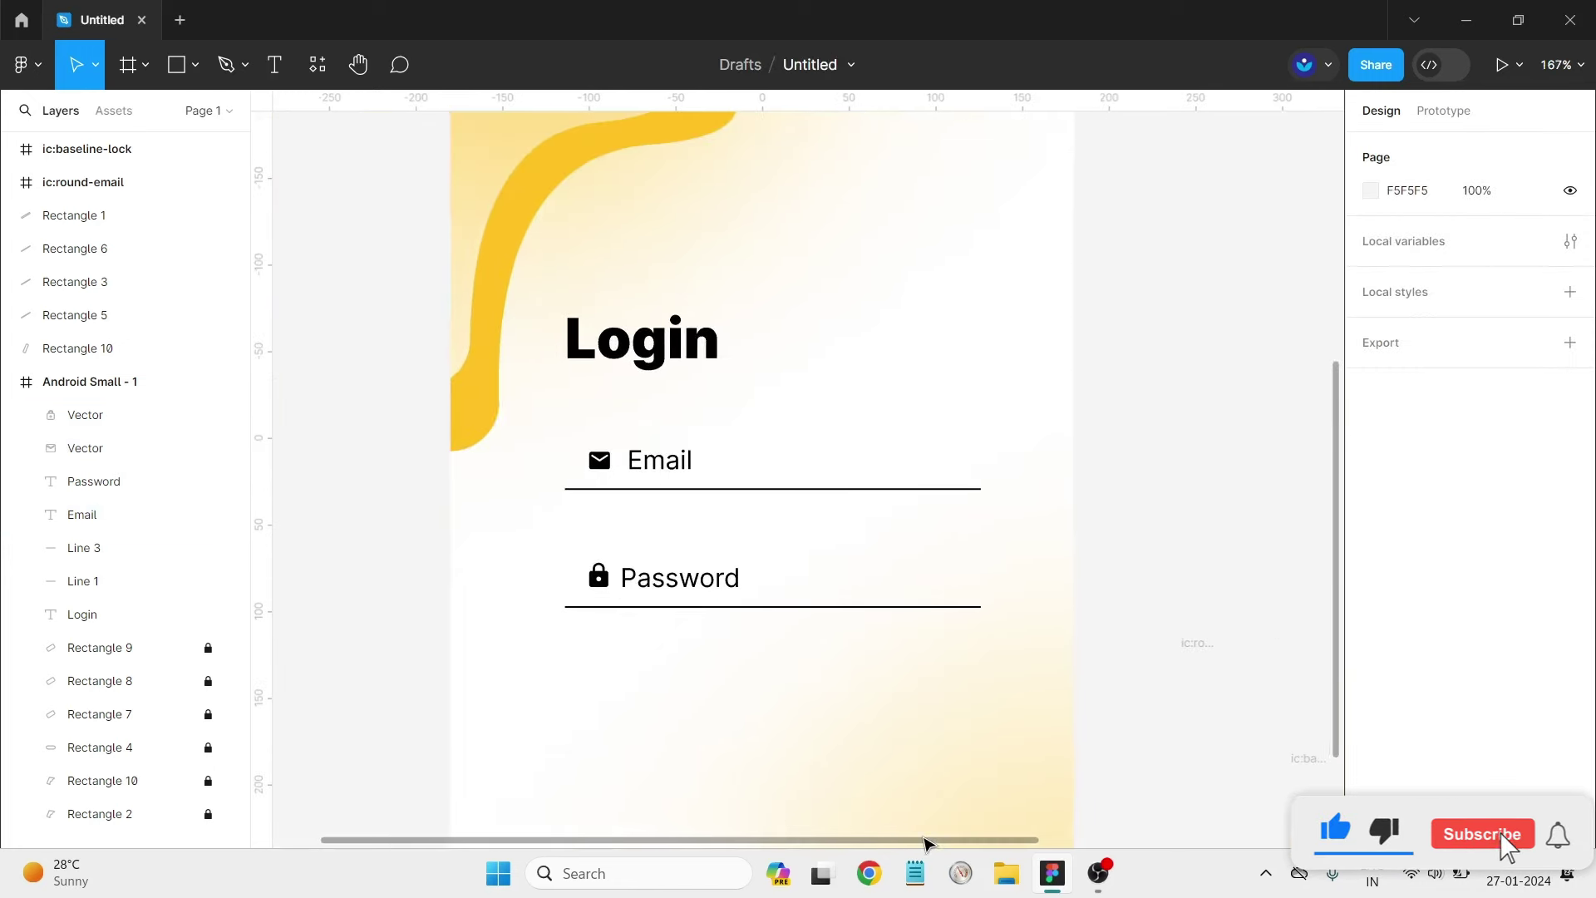
drag(854, 846, 1004, 840)
scroll(962, 463, down, 1)
scroll(962, 464, down, 1)
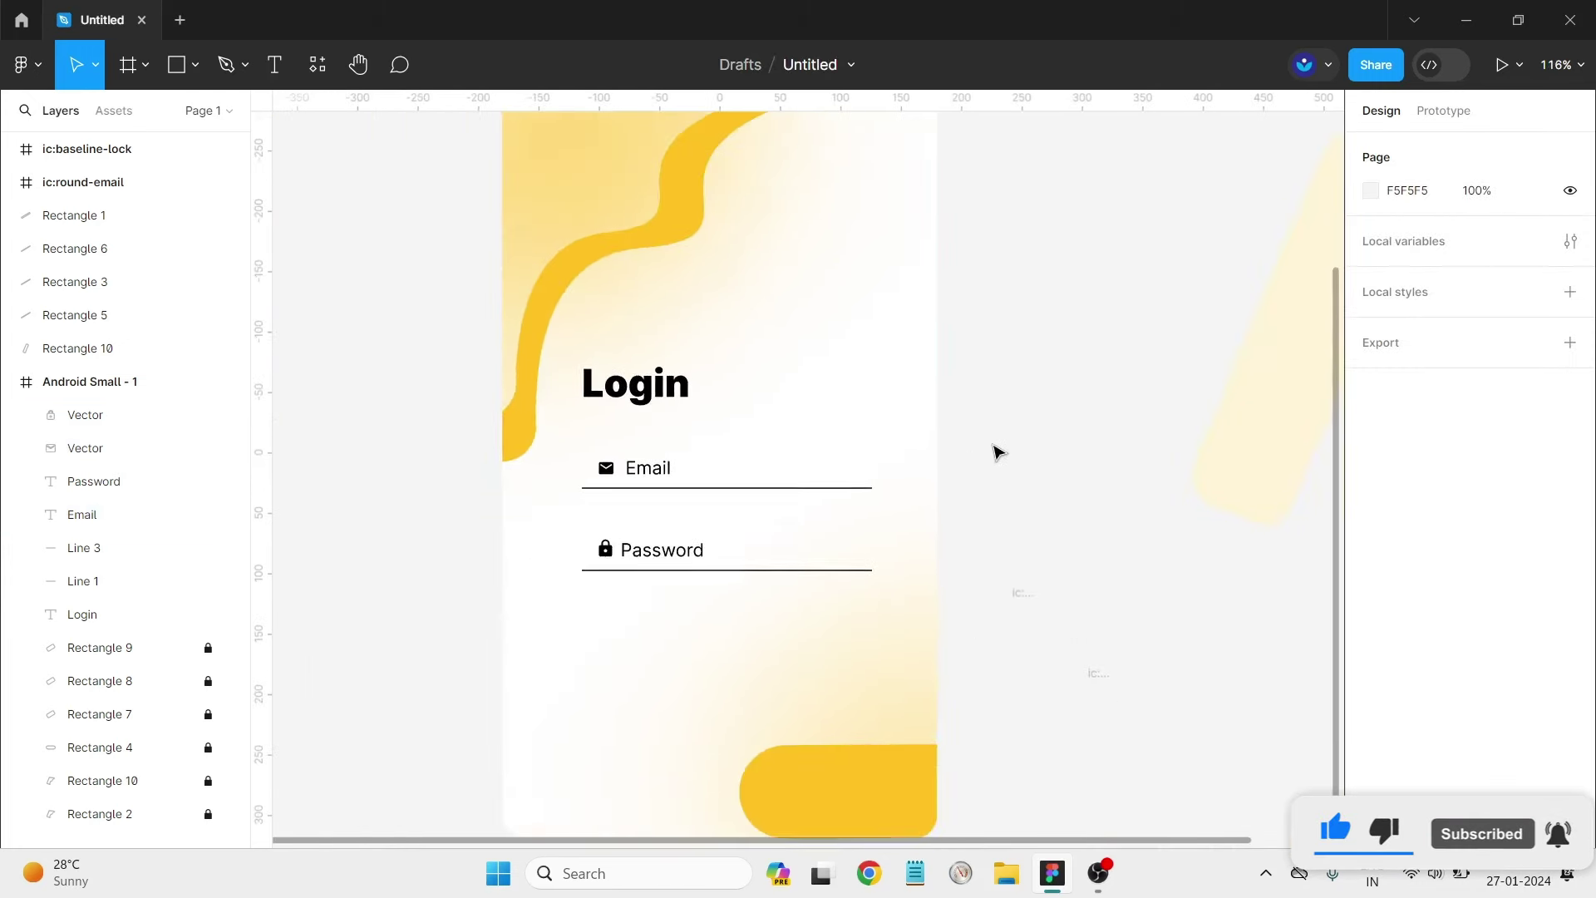
scroll(992, 453, down, 2)
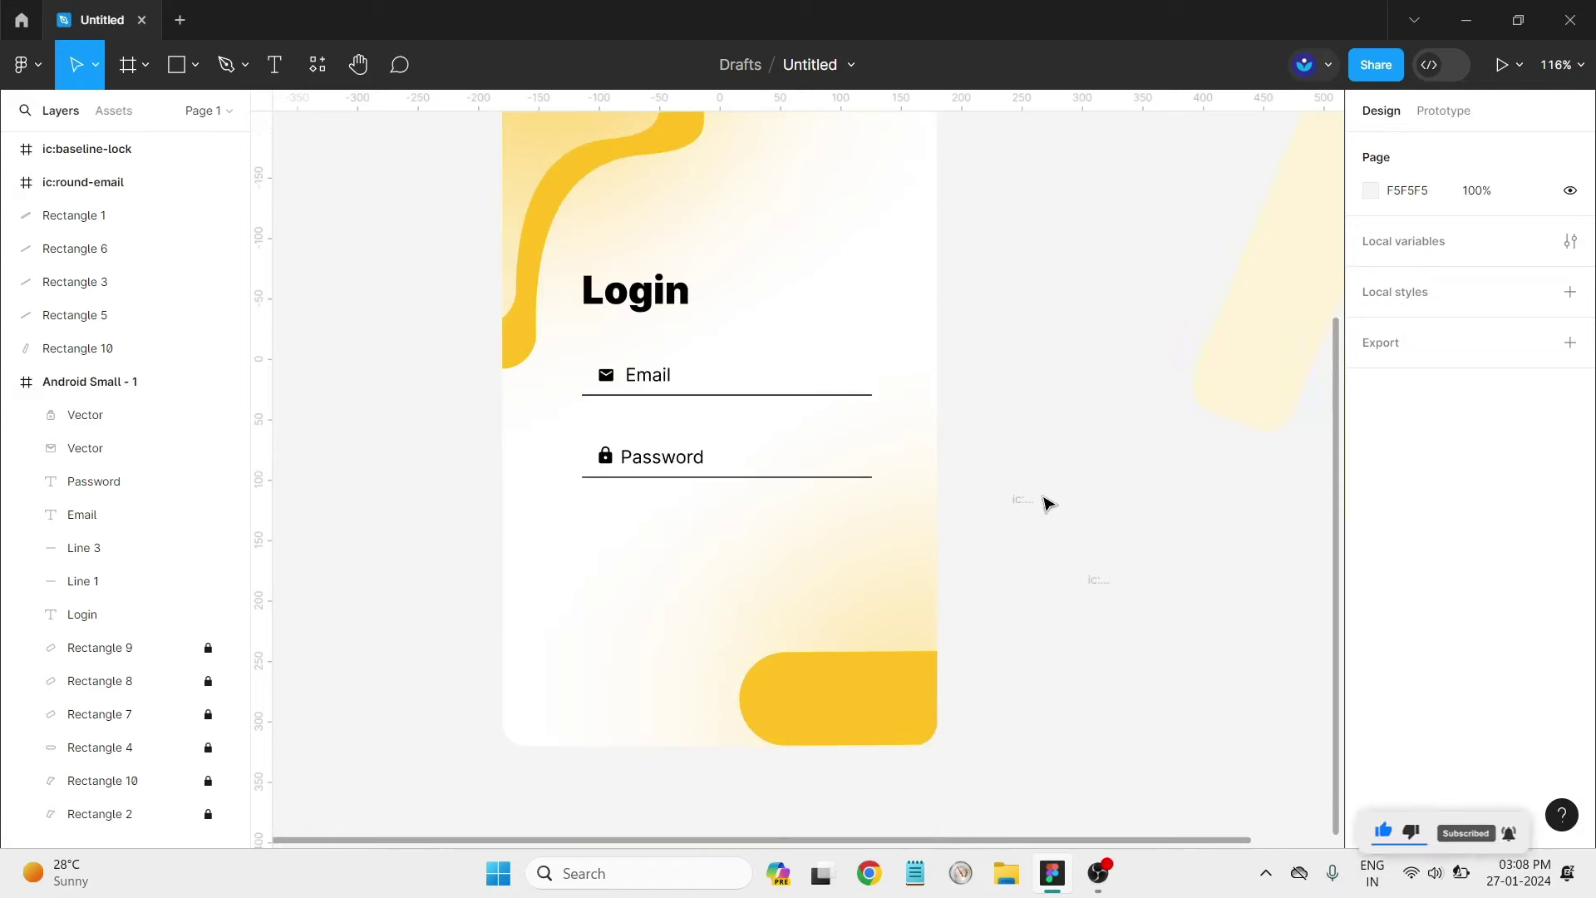
scroll(659, 396, up, 5)
scroll(649, 385, up, 1)
click(636, 357)
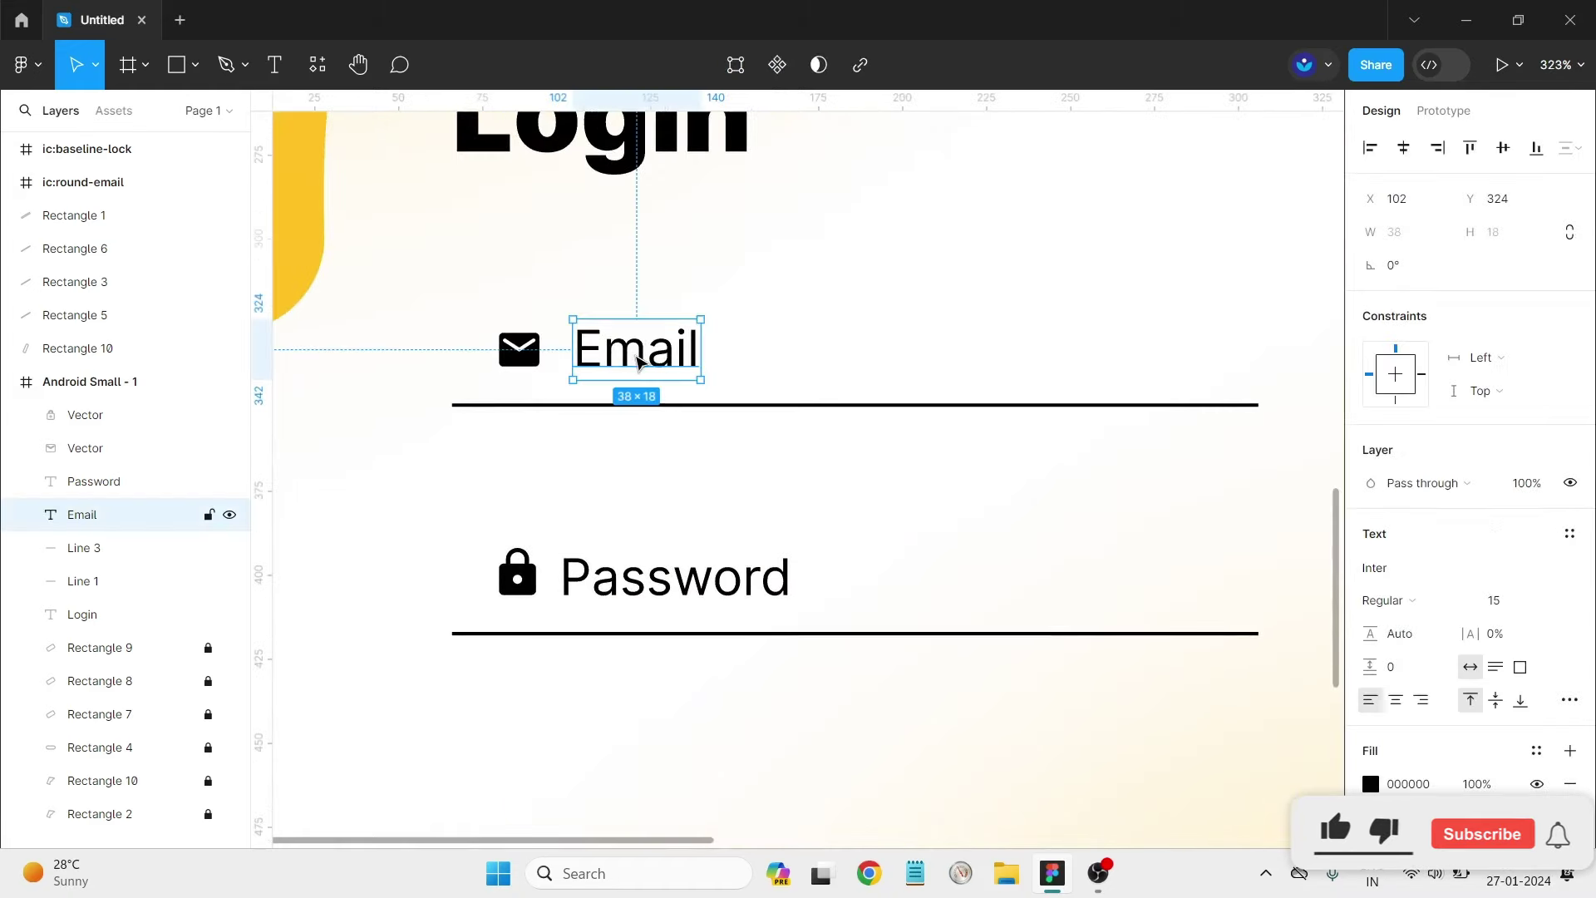
drag(637, 362, 622, 362)
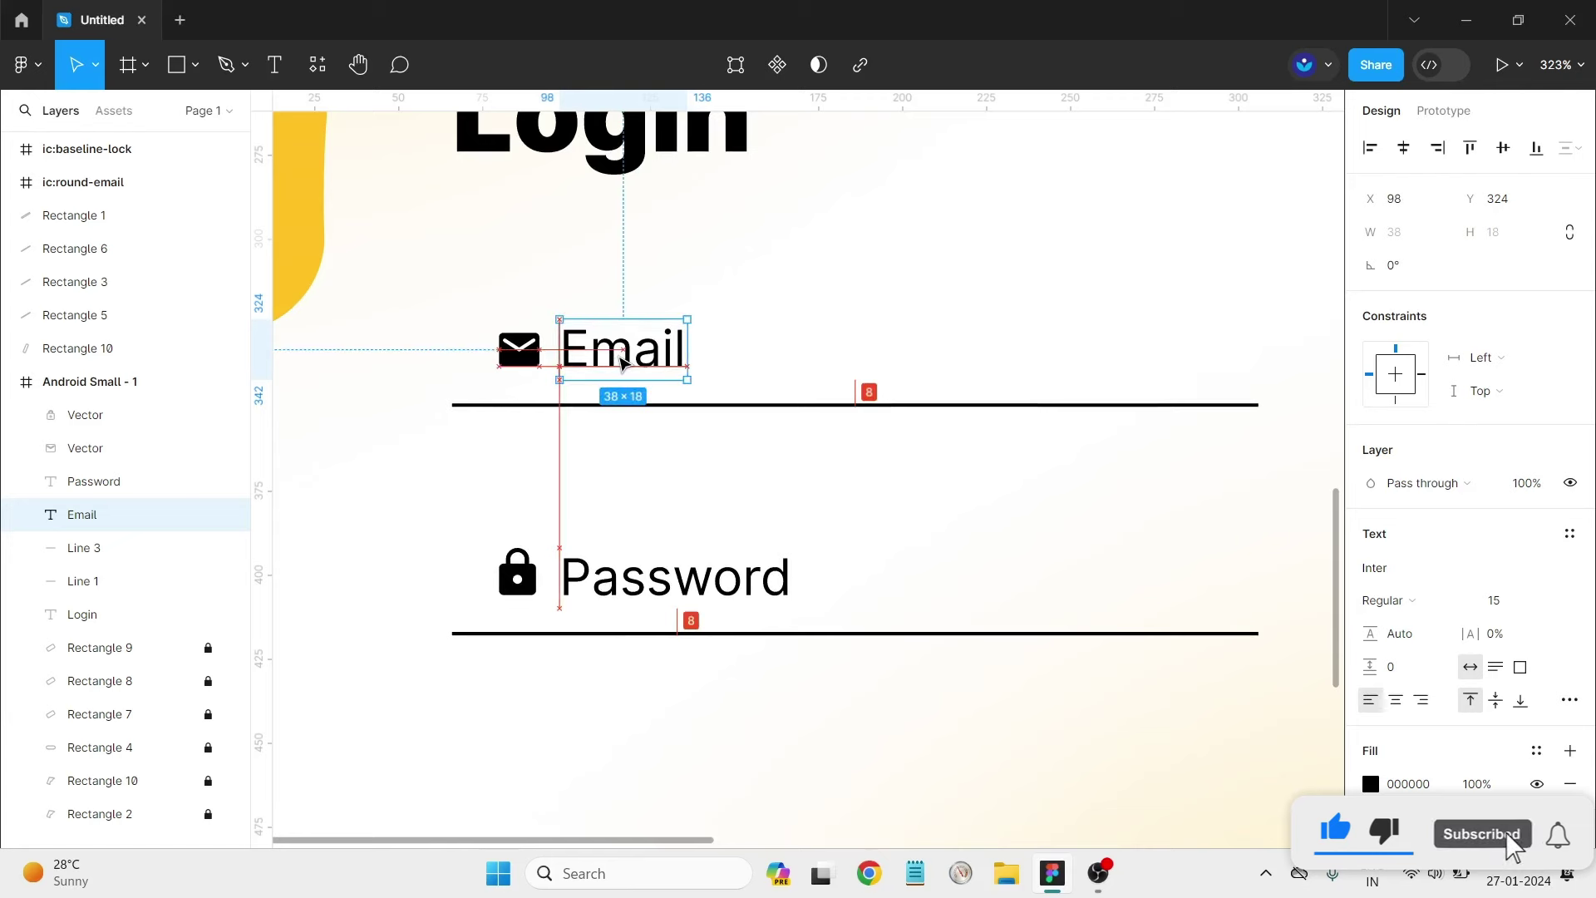
click(1166, 441)
Zoom out over the frame and bring up the shape tools dropdown.
scroll(1165, 441, down, 2)
scroll(1114, 635, down, 2)
scroll(1151, 571, down, 2)
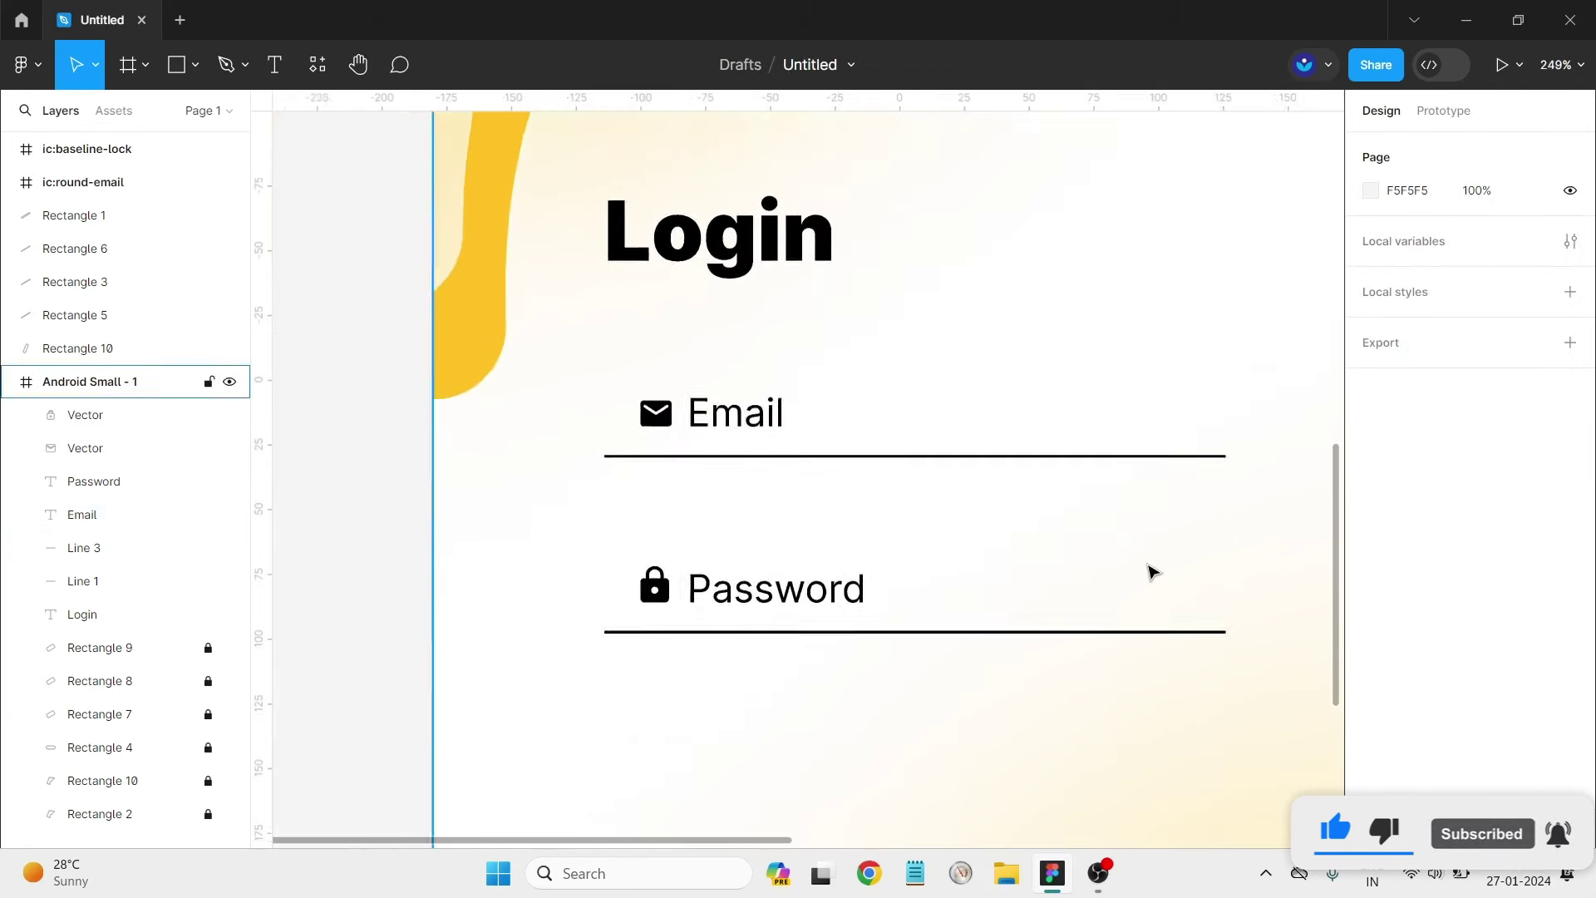
scroll(1260, 595, down, 2)
scroll(1260, 595, down, 2)
scroll(1111, 641, down, 5)
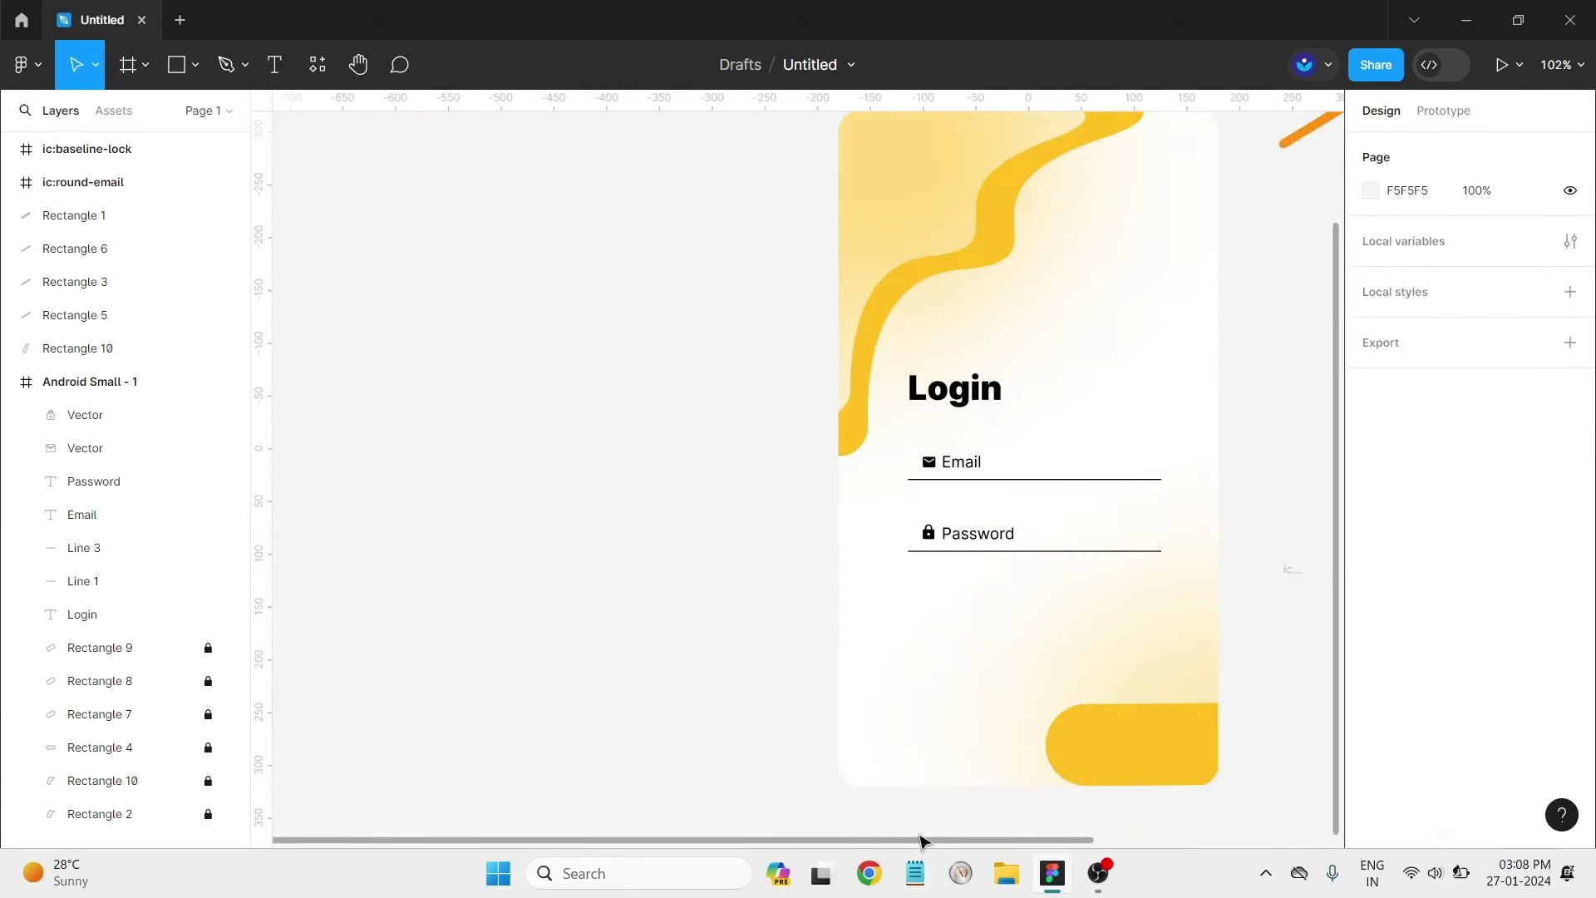
scroll(931, 842, right, 3)
scroll(1125, 823, right, 2)
scroll(1108, 416, down, 1)
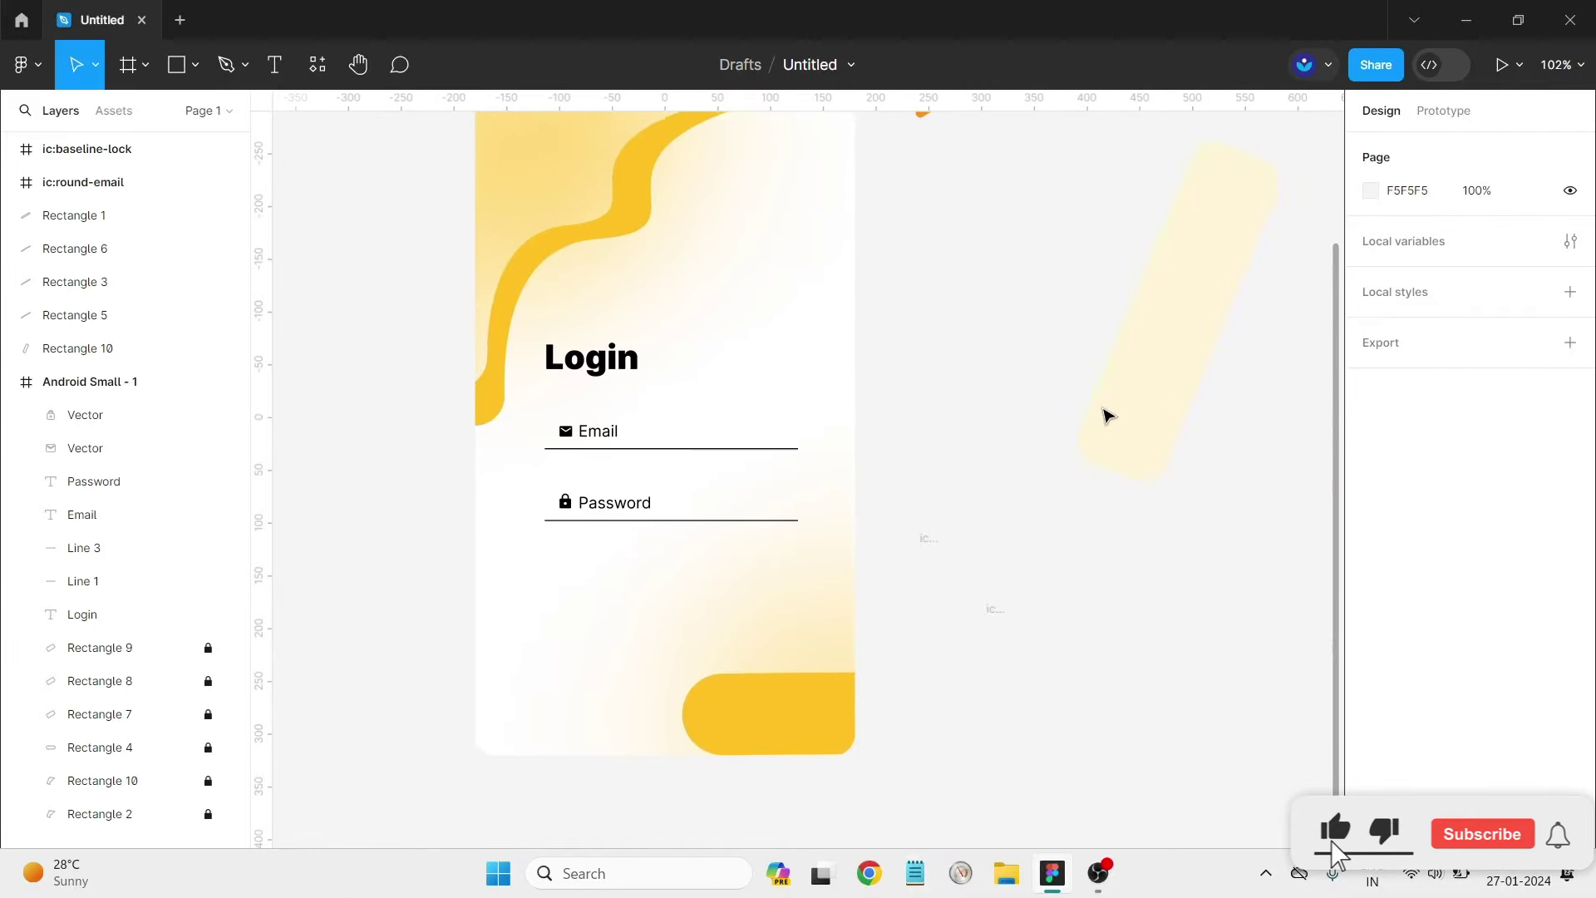
click(196, 64)
Draw a 240×32 rectangle with corner radius 8 just below the Password field.
click(108, 114)
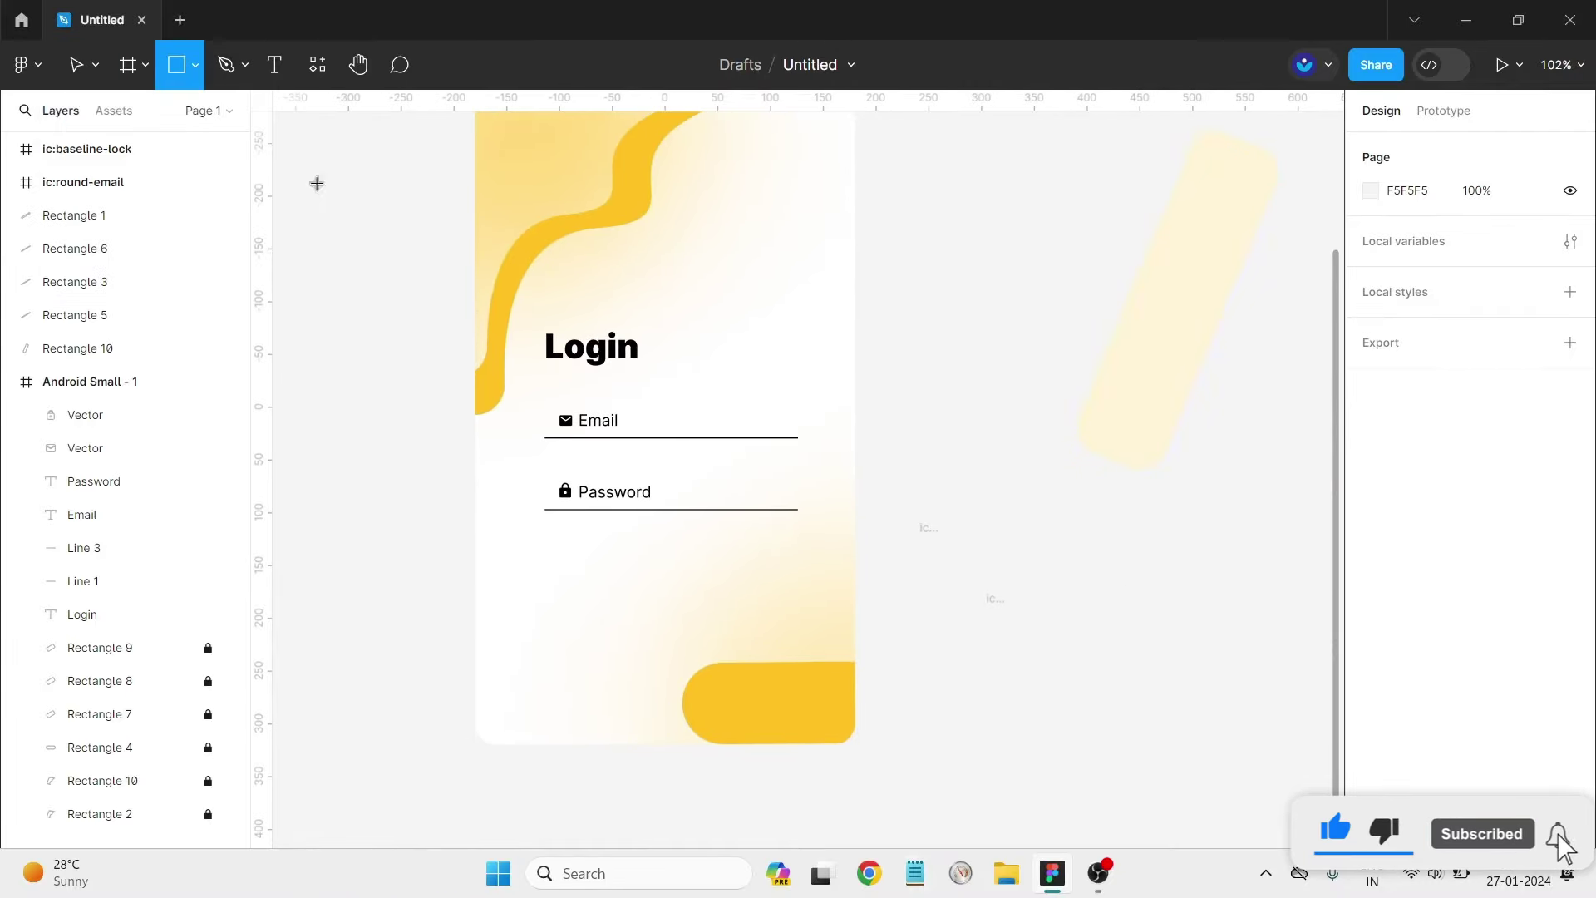
mouse_move(614, 541)
mouse_down()
mouse_move(740, 587)
mouse_move(798, 580)
mouse_up()
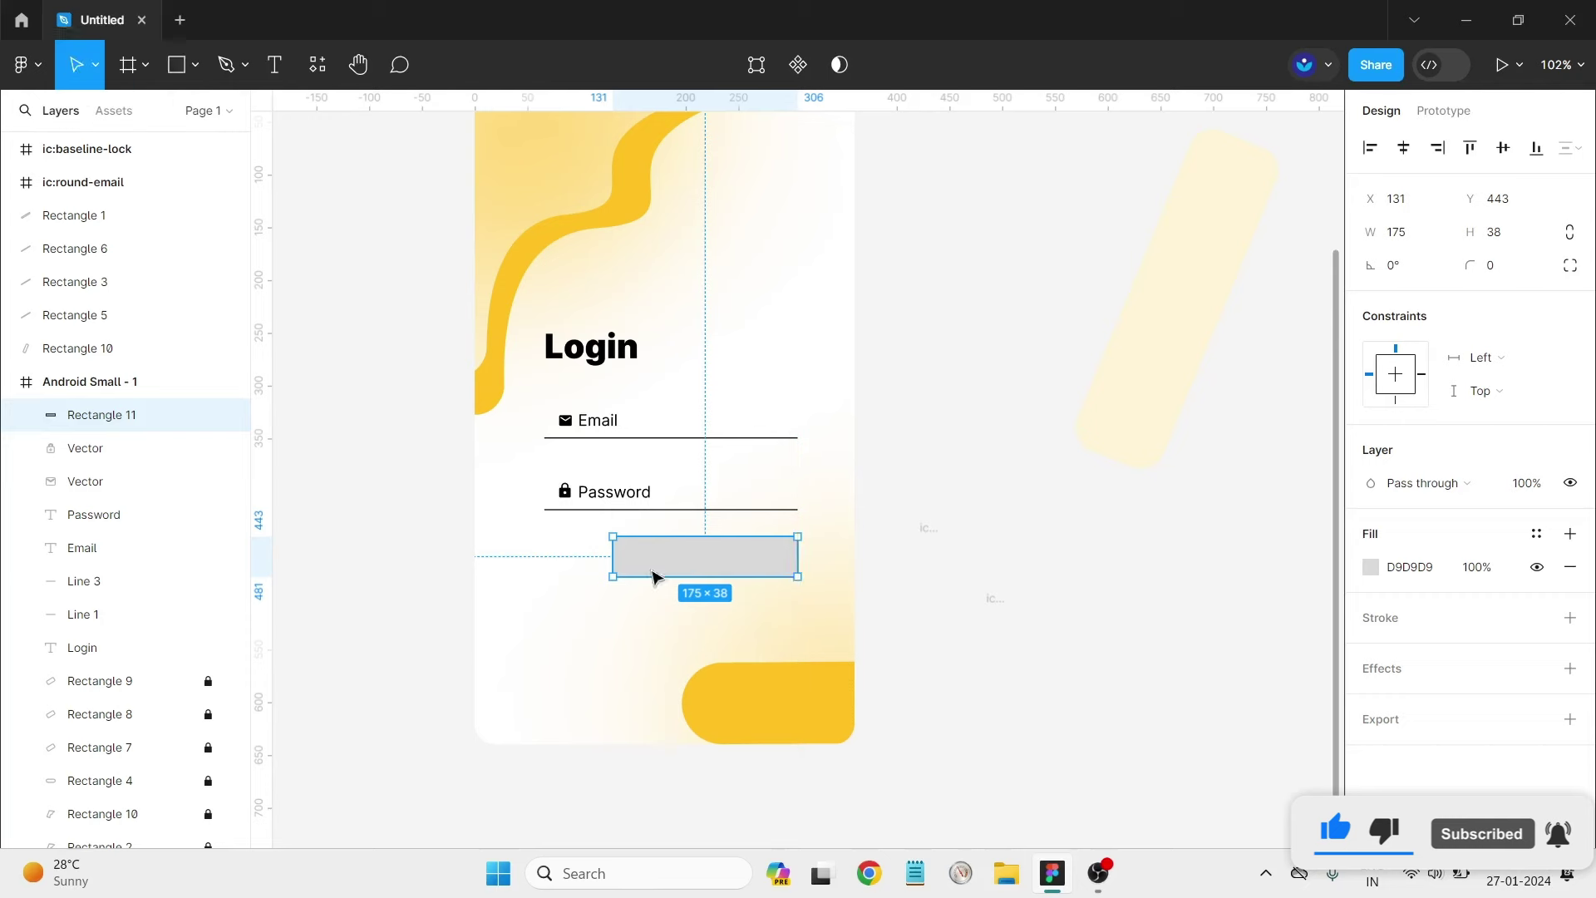
drag(572, 559, 535, 560)
key(shift+Down)
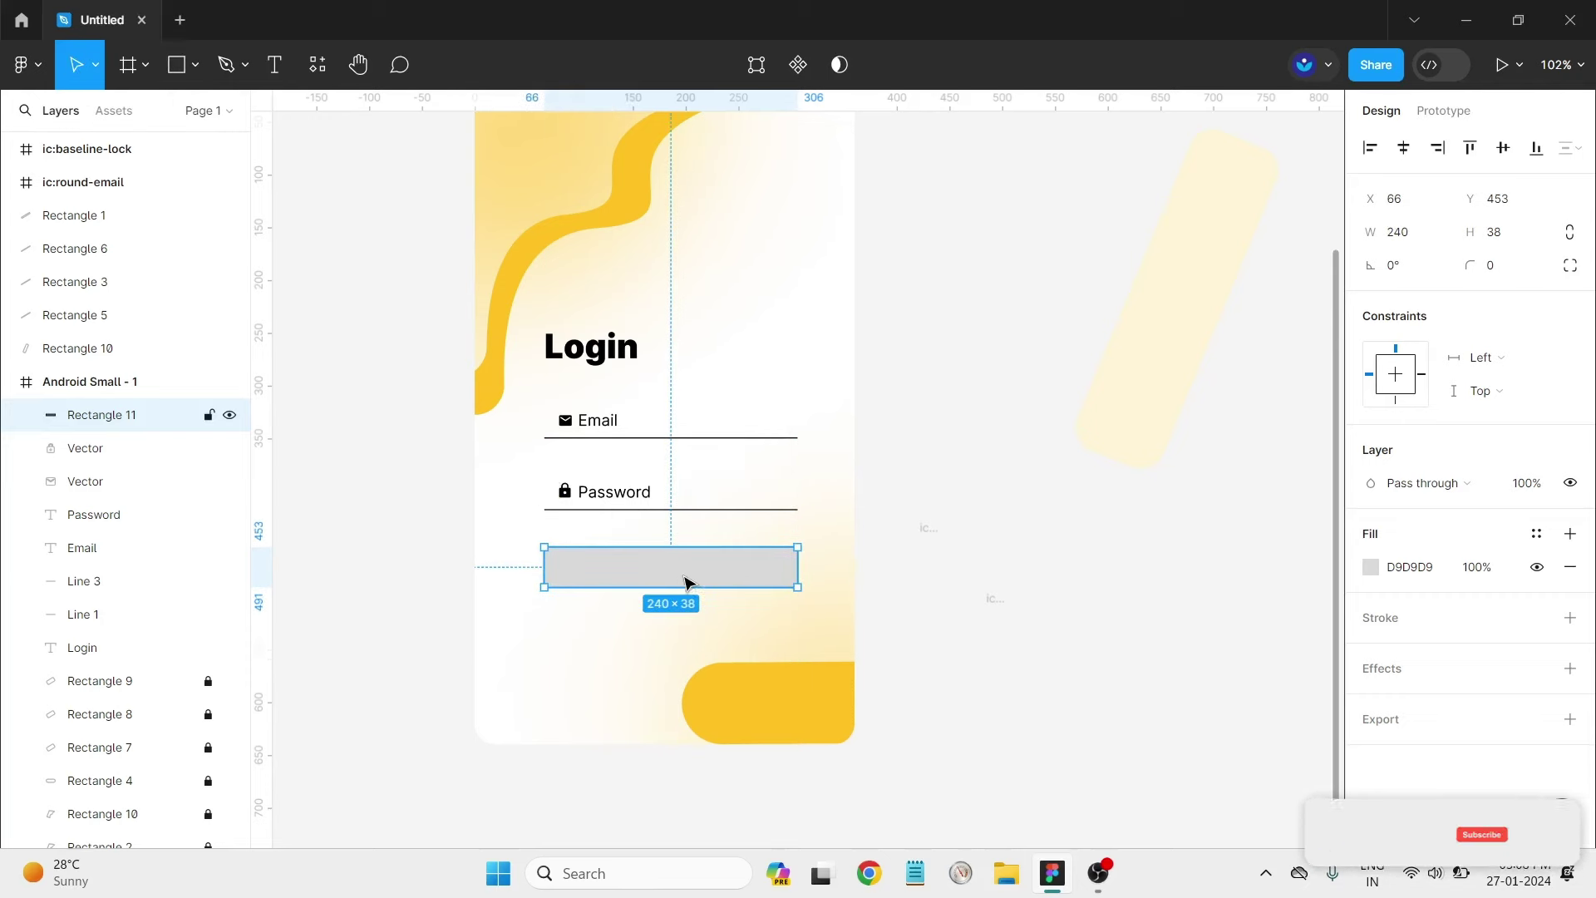
scroll(653, 553, up, 3)
scroll(653, 552, up, 1)
drag(650, 521, 656, 549)
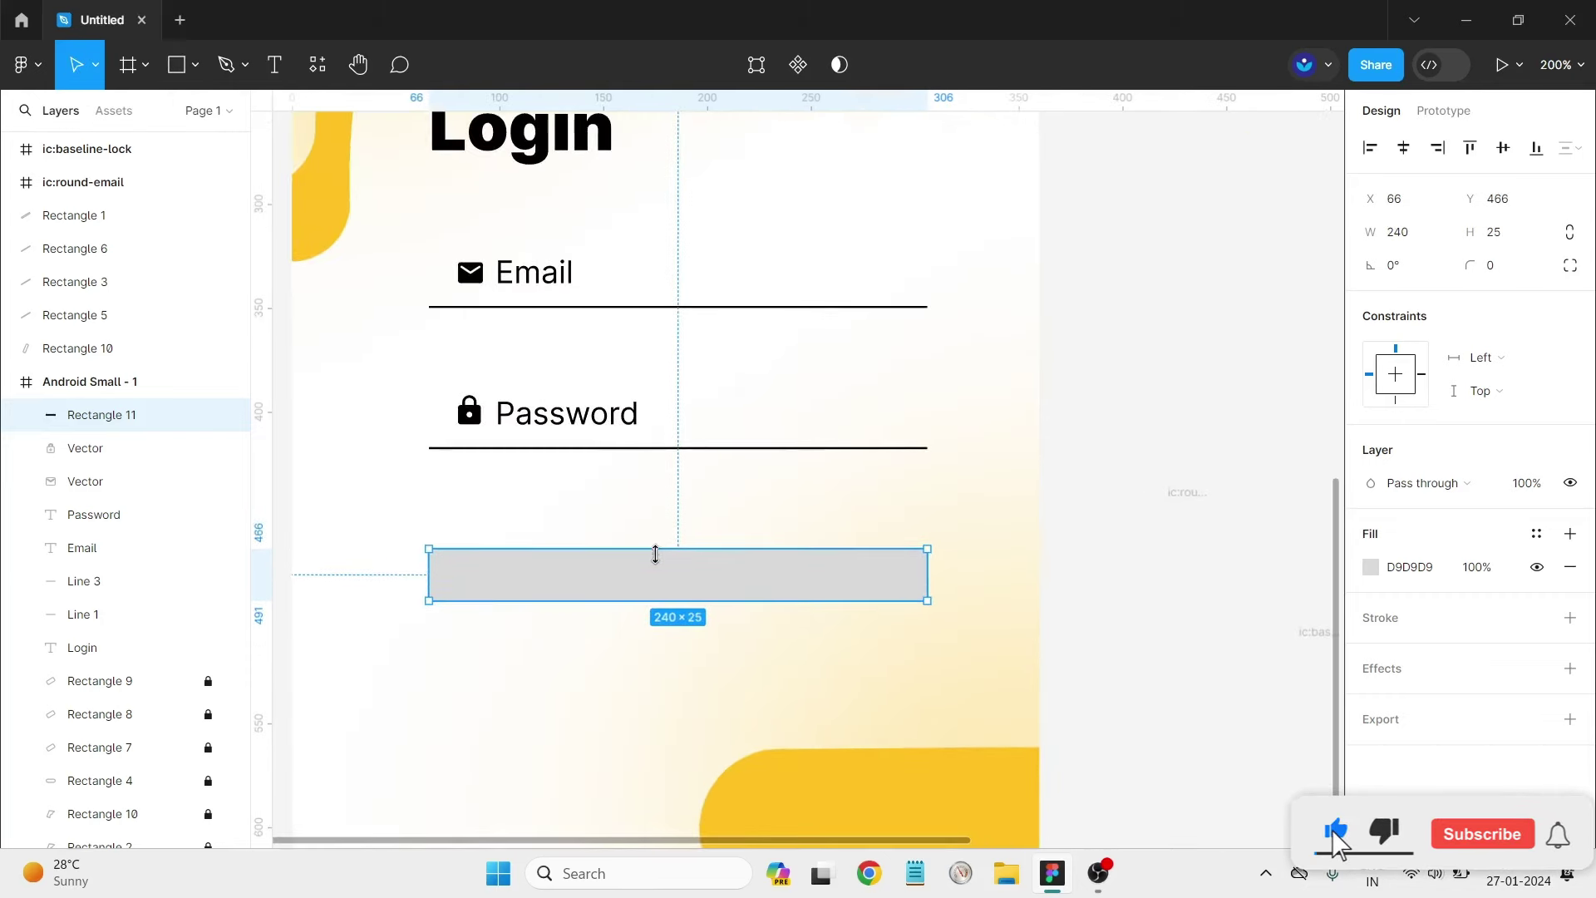
drag(660, 616, 660, 617)
scroll(463, 574, up, 5)
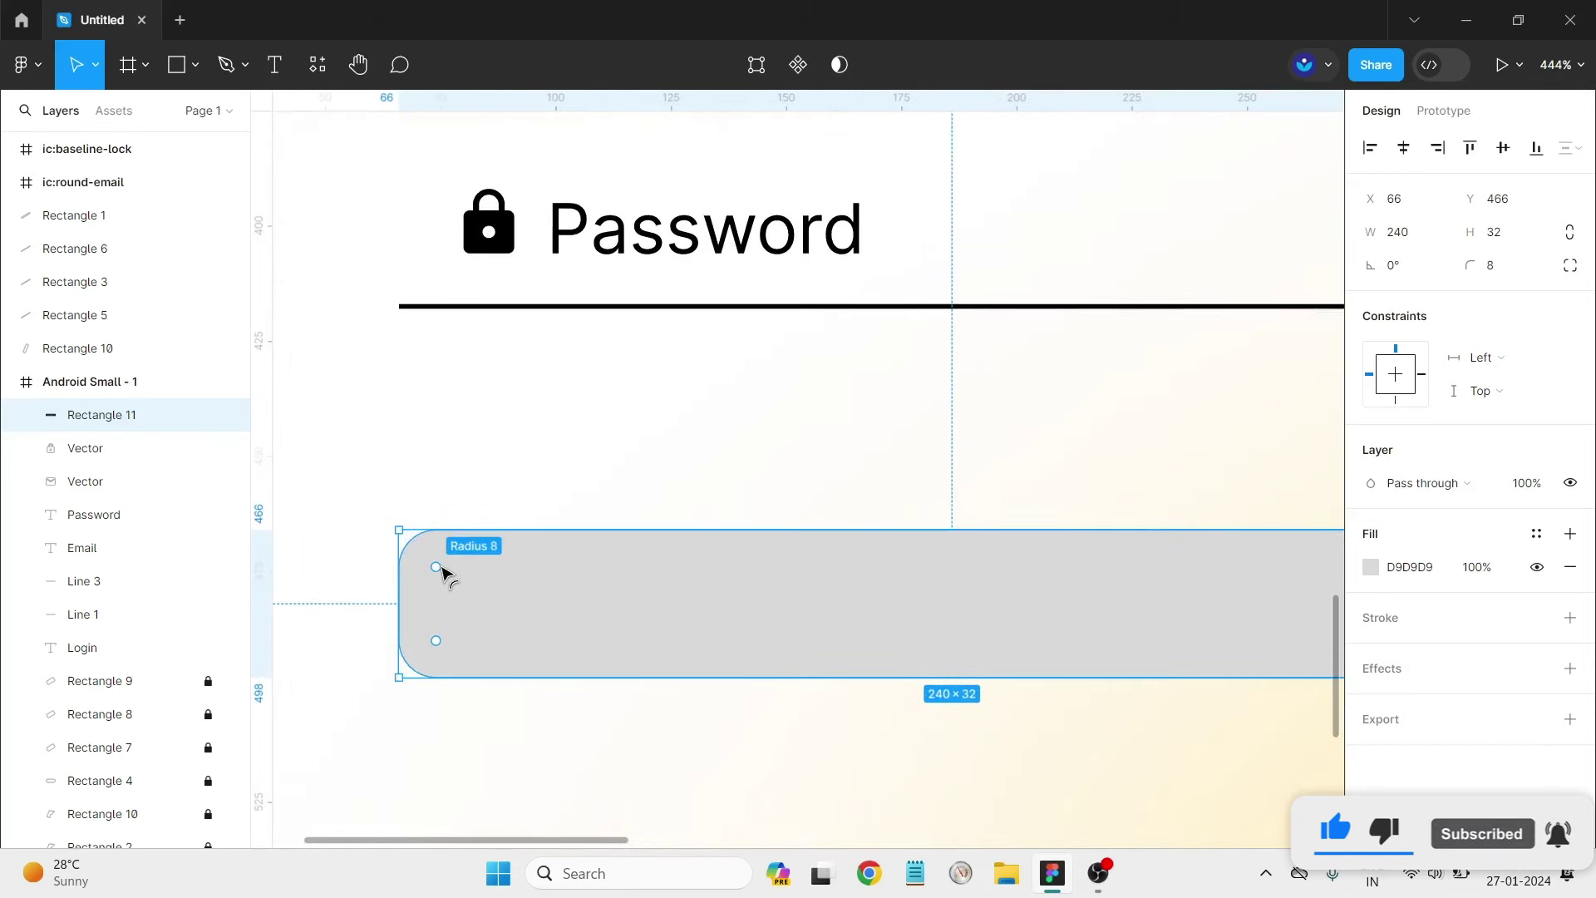
click(499, 760)
scroll(499, 760, down, 5)
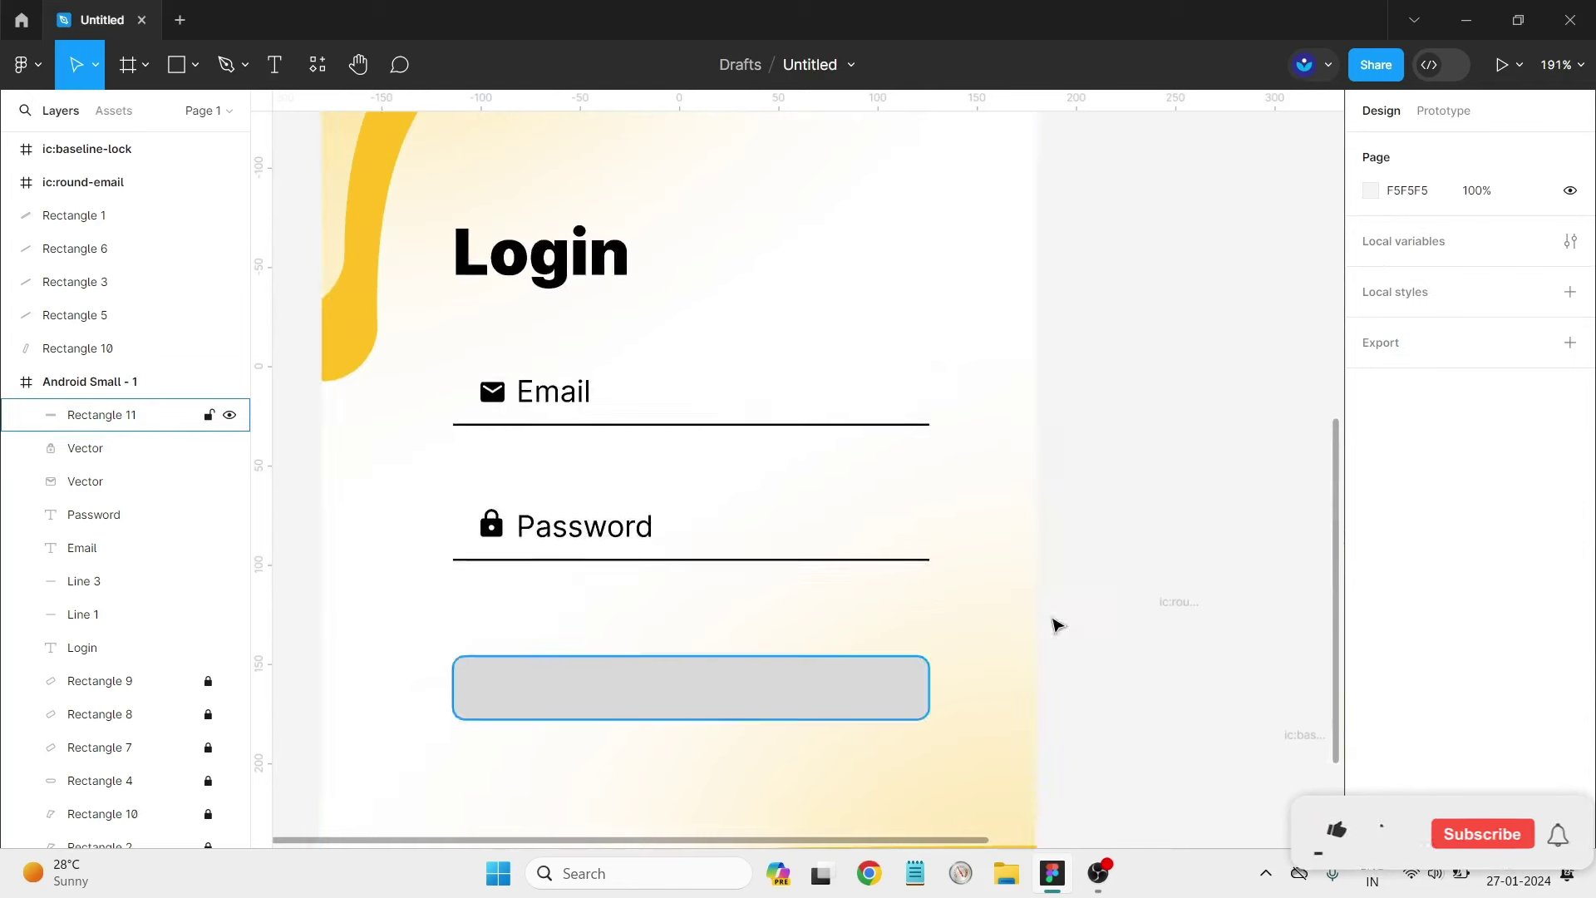
scroll(831, 499, down, 2)
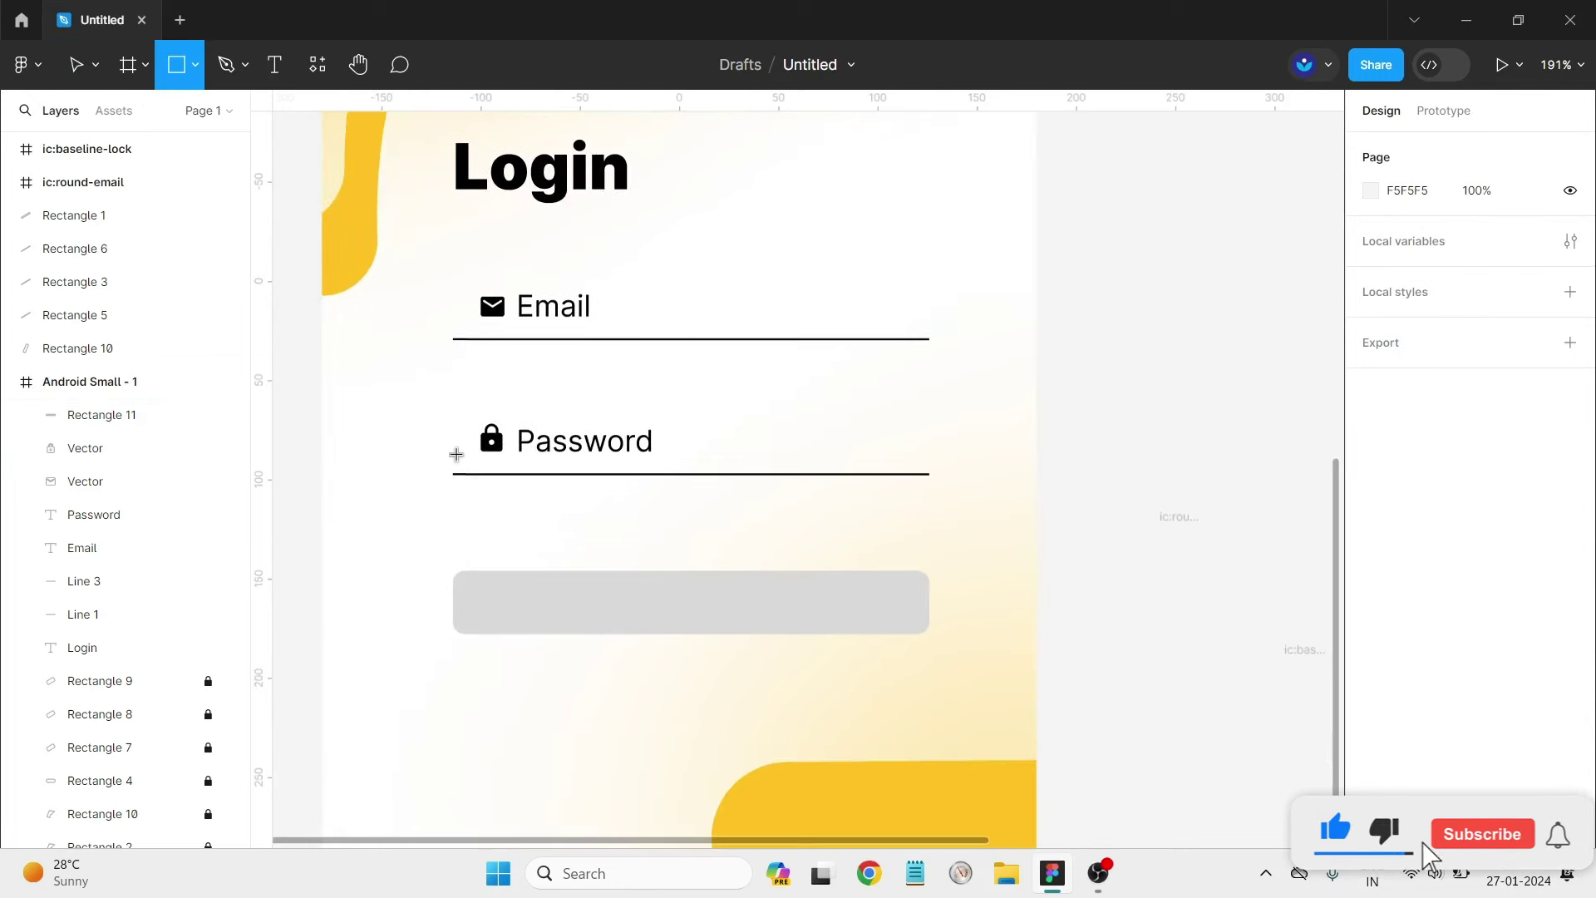
Draw a small checkbox square and add a size-10 'Remember me' label beside it.
drag(475, 495, 487, 516)
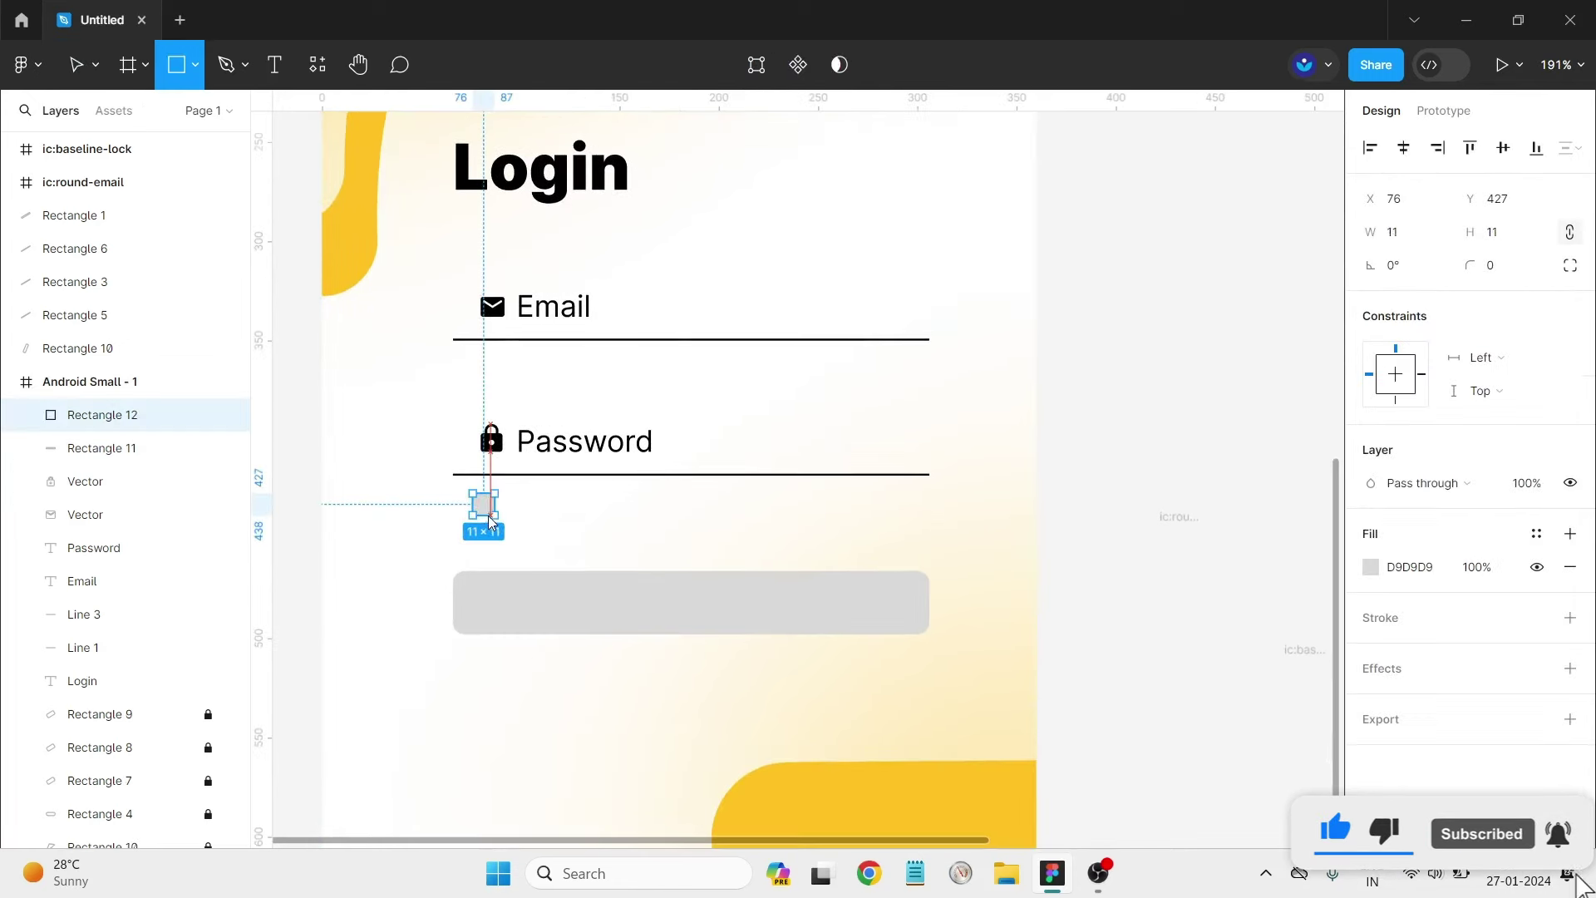
click(549, 514)
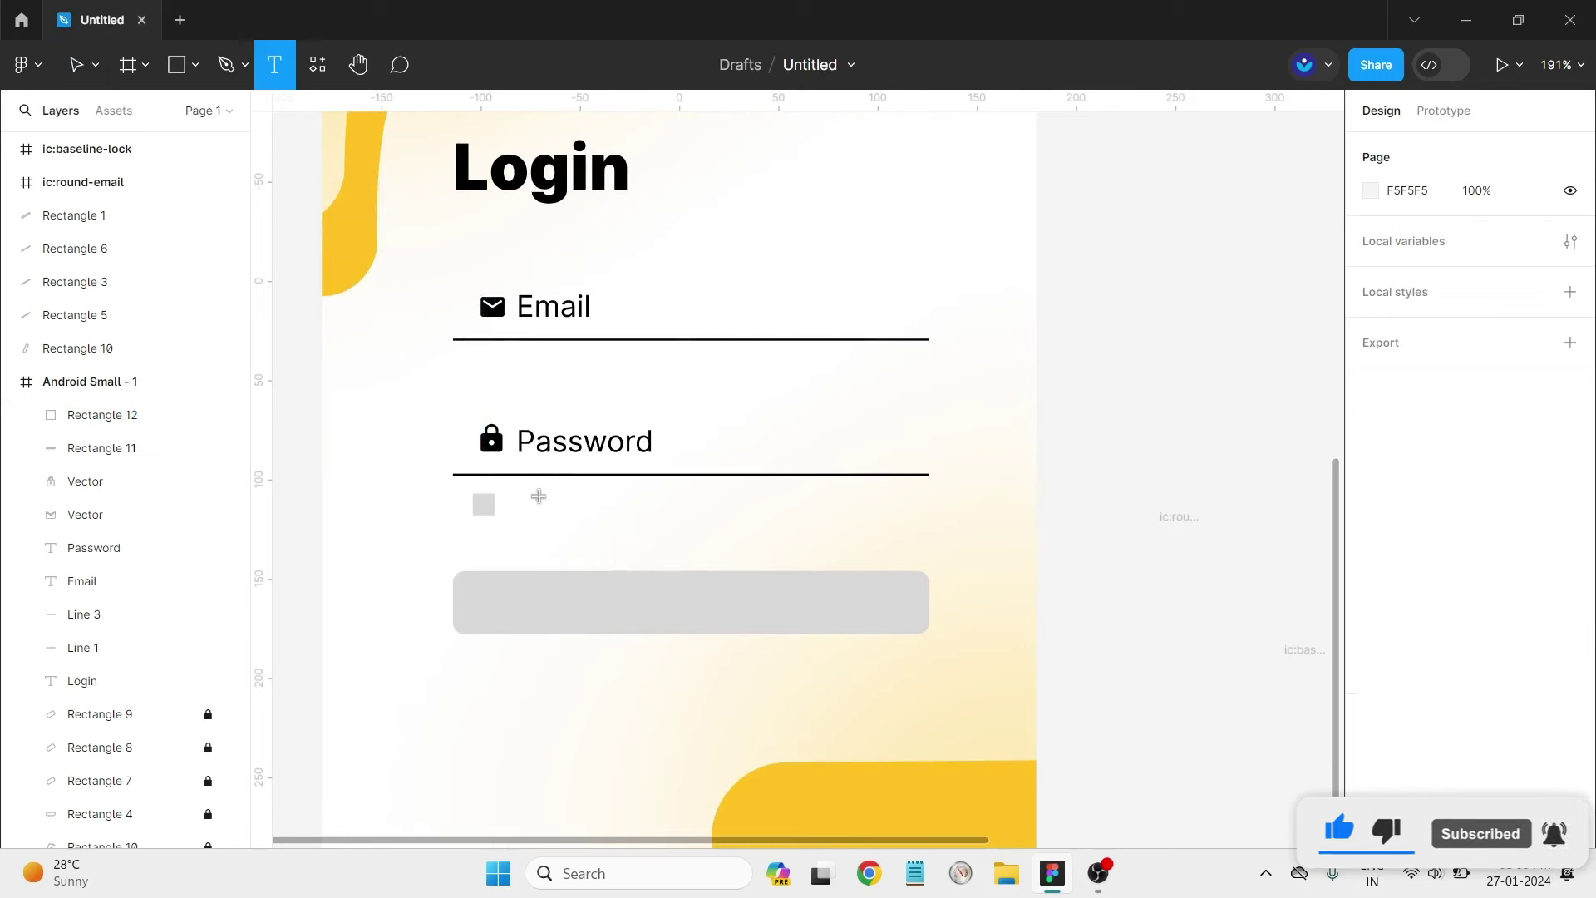
click(539, 496)
text(Remember me)
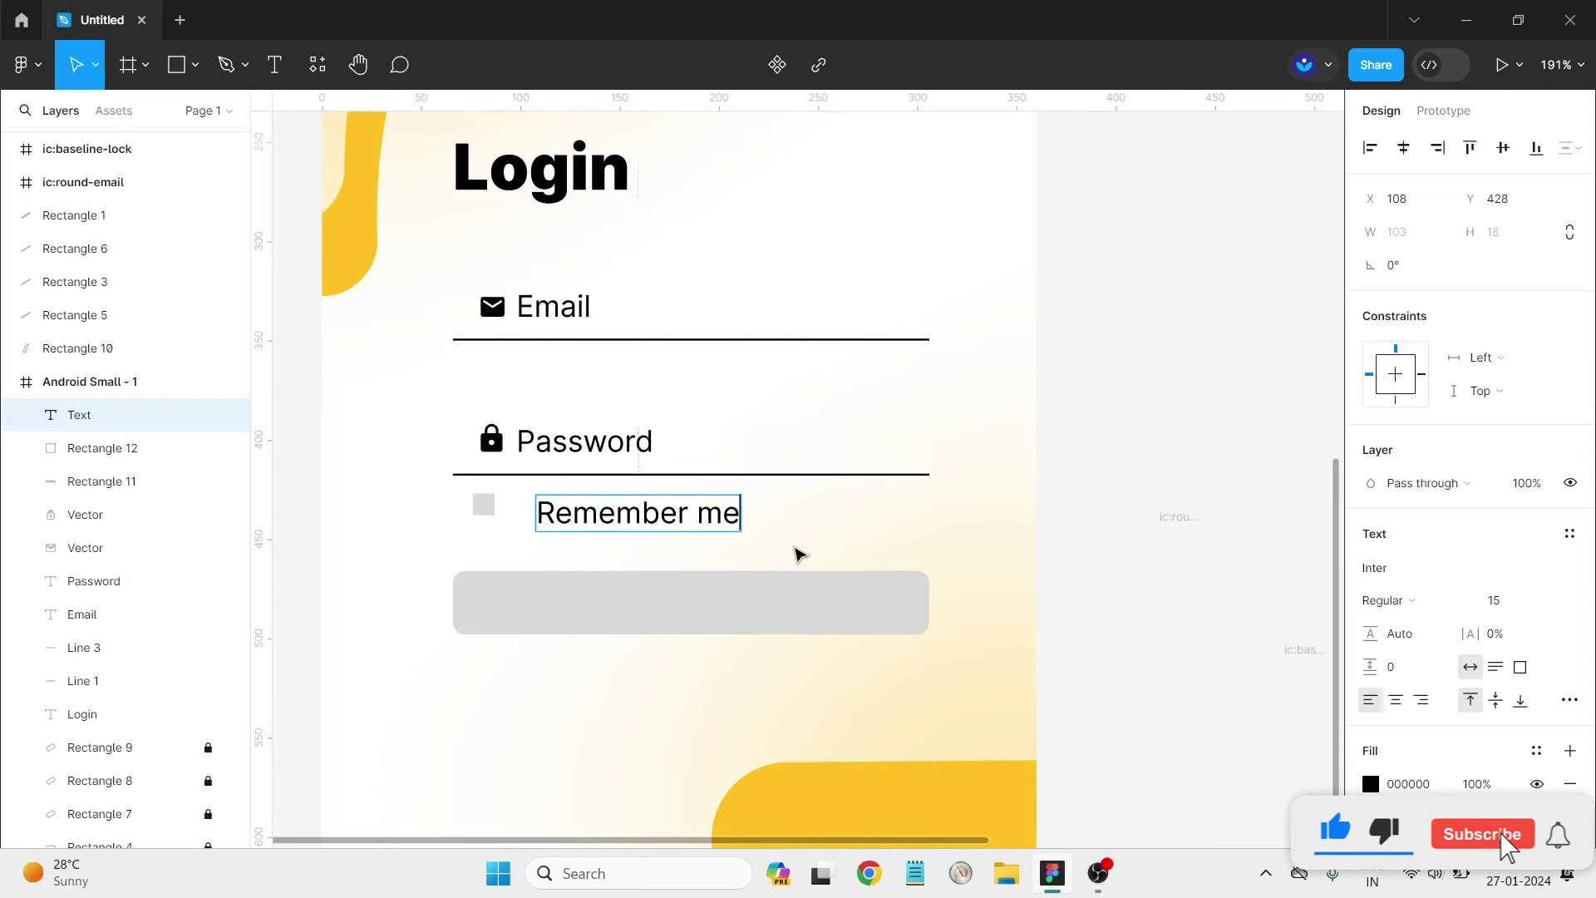
key(Escape)
click(1522, 600)
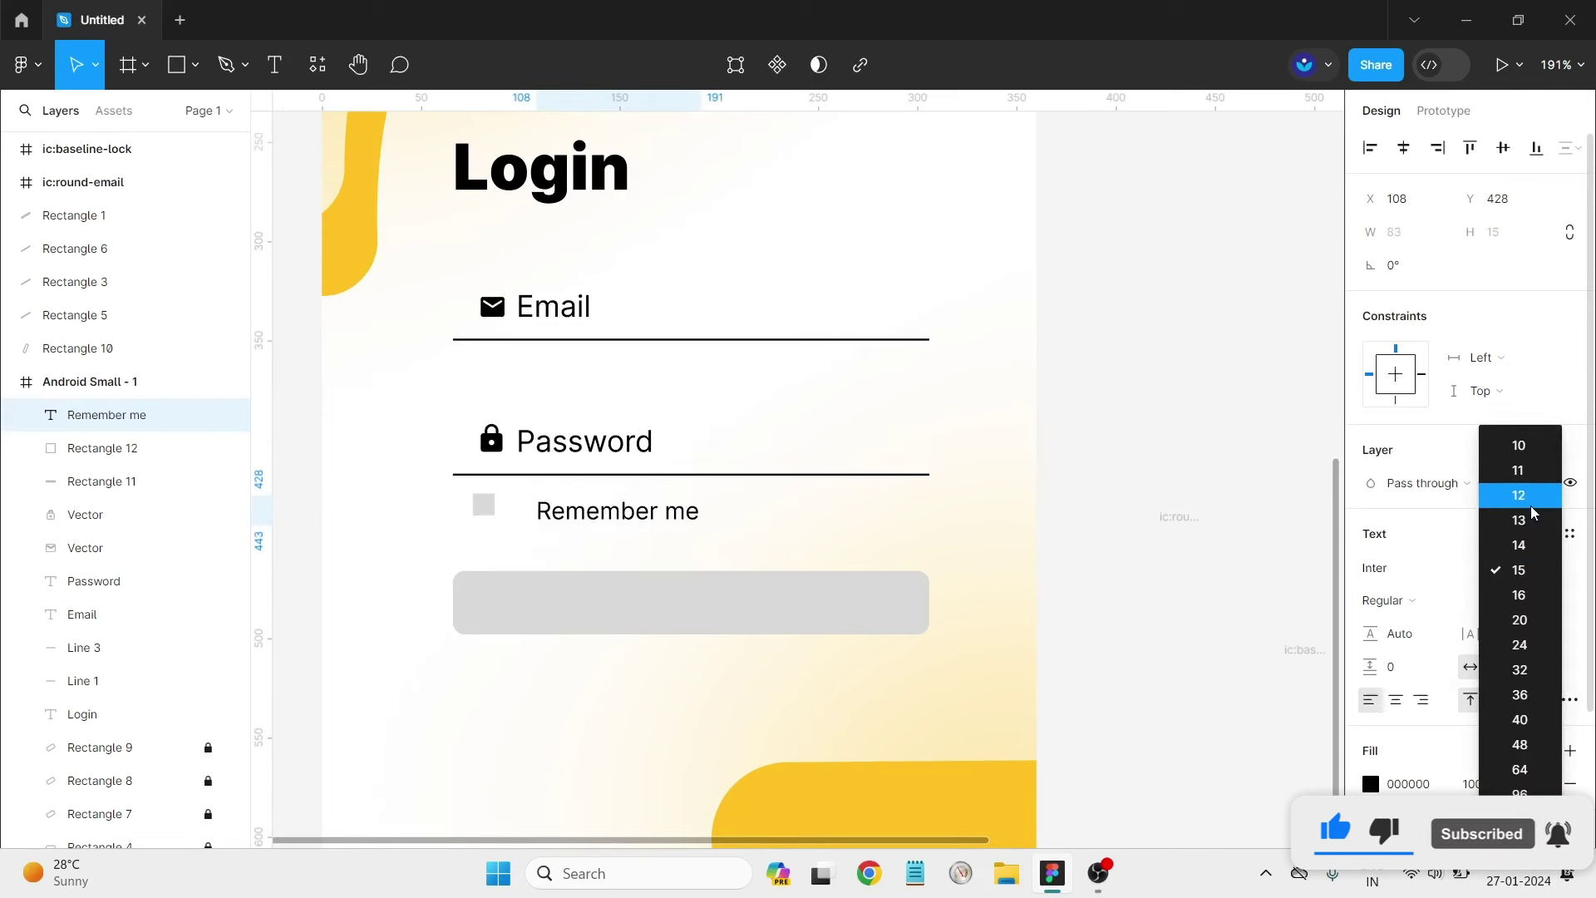
click(1520, 447)
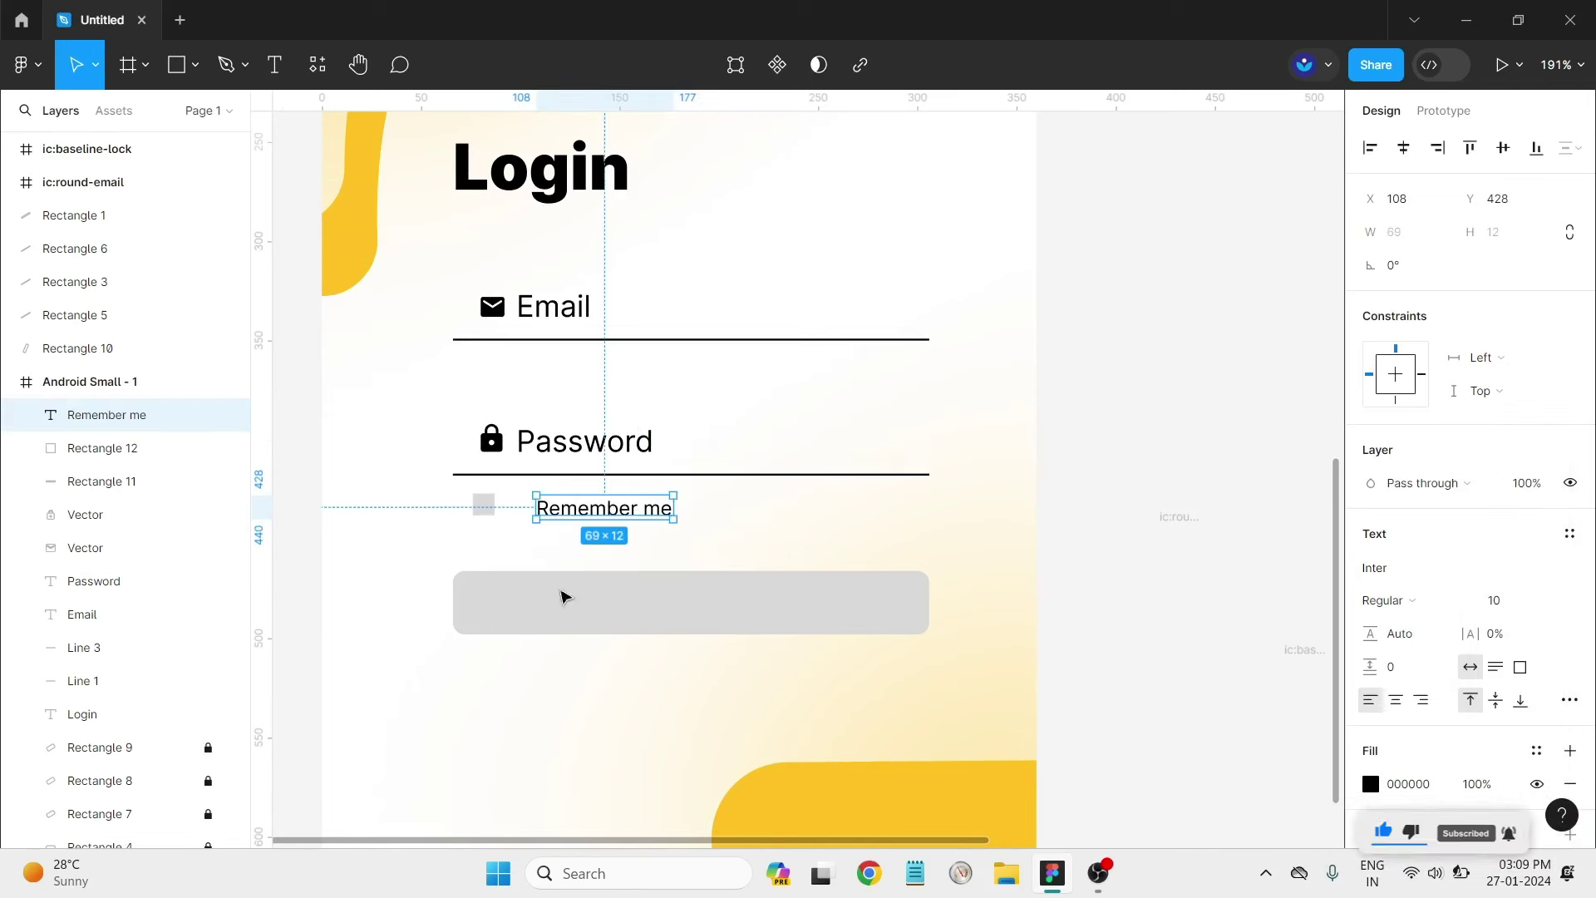
drag(588, 509, 567, 508)
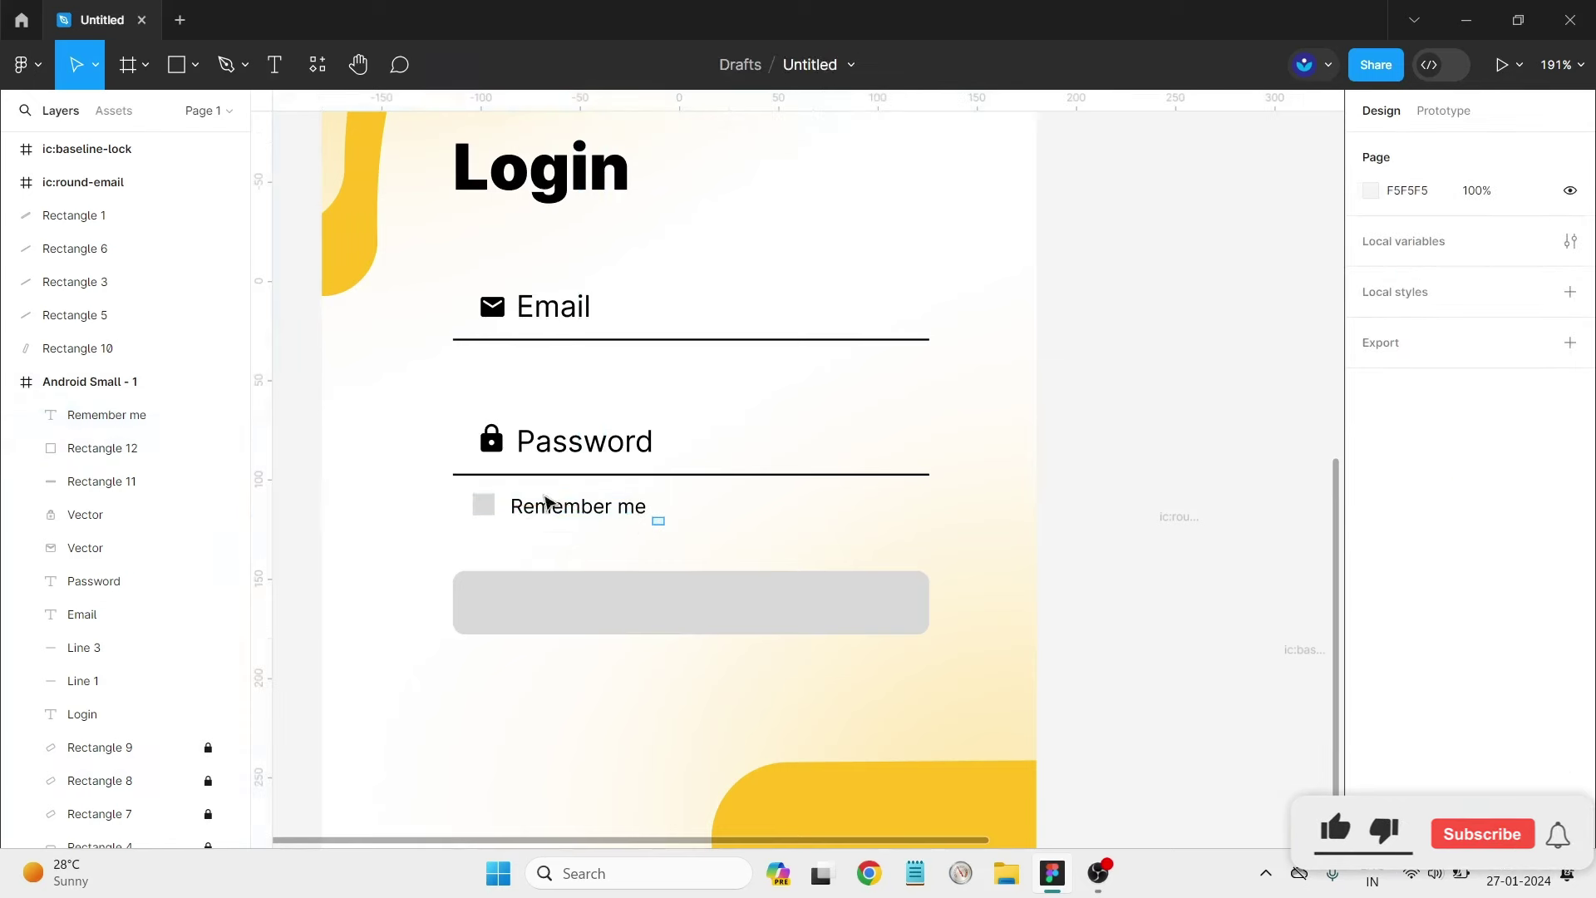
drag(660, 533, 470, 497)
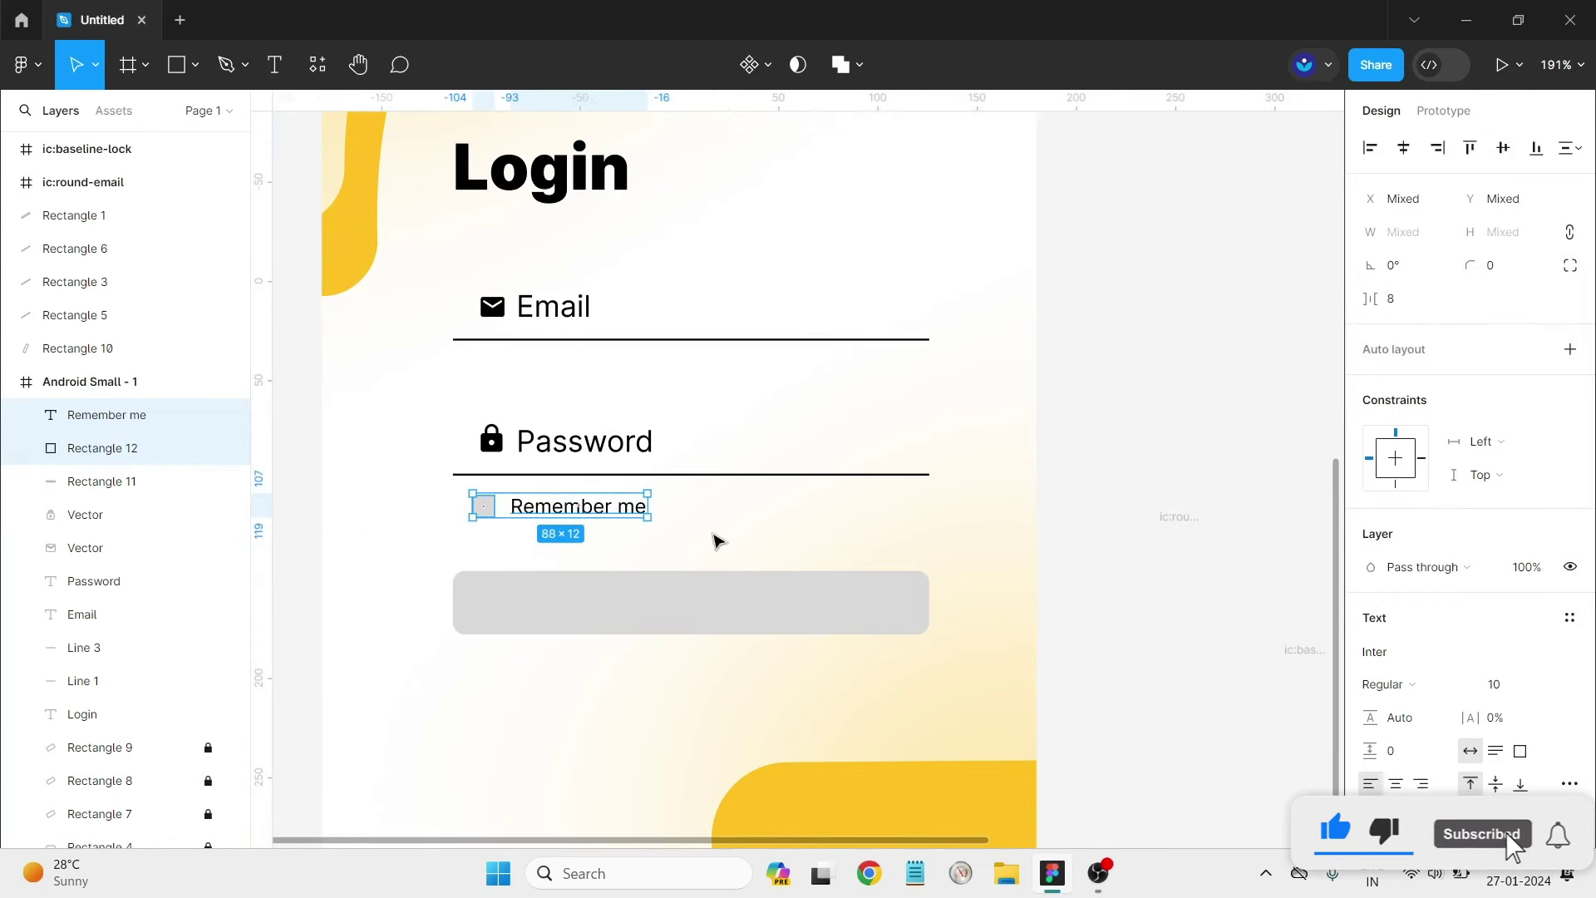
click(794, 519)
Add a 'Forgot password?' text at the right end of the checkbox row.
key(t)
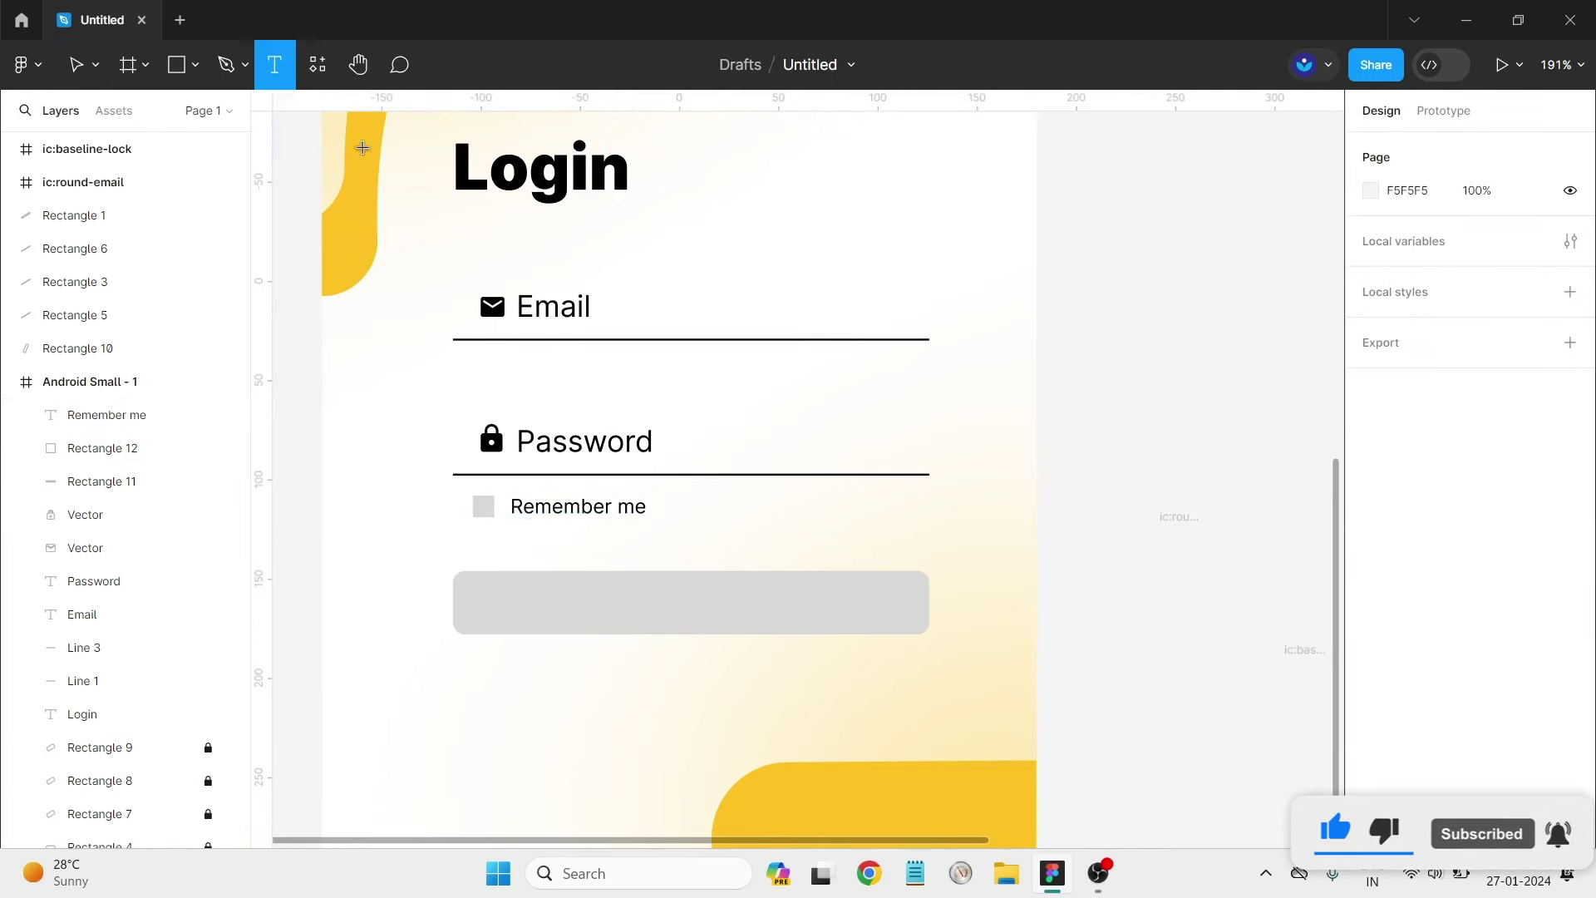
click(742, 492)
text(For)
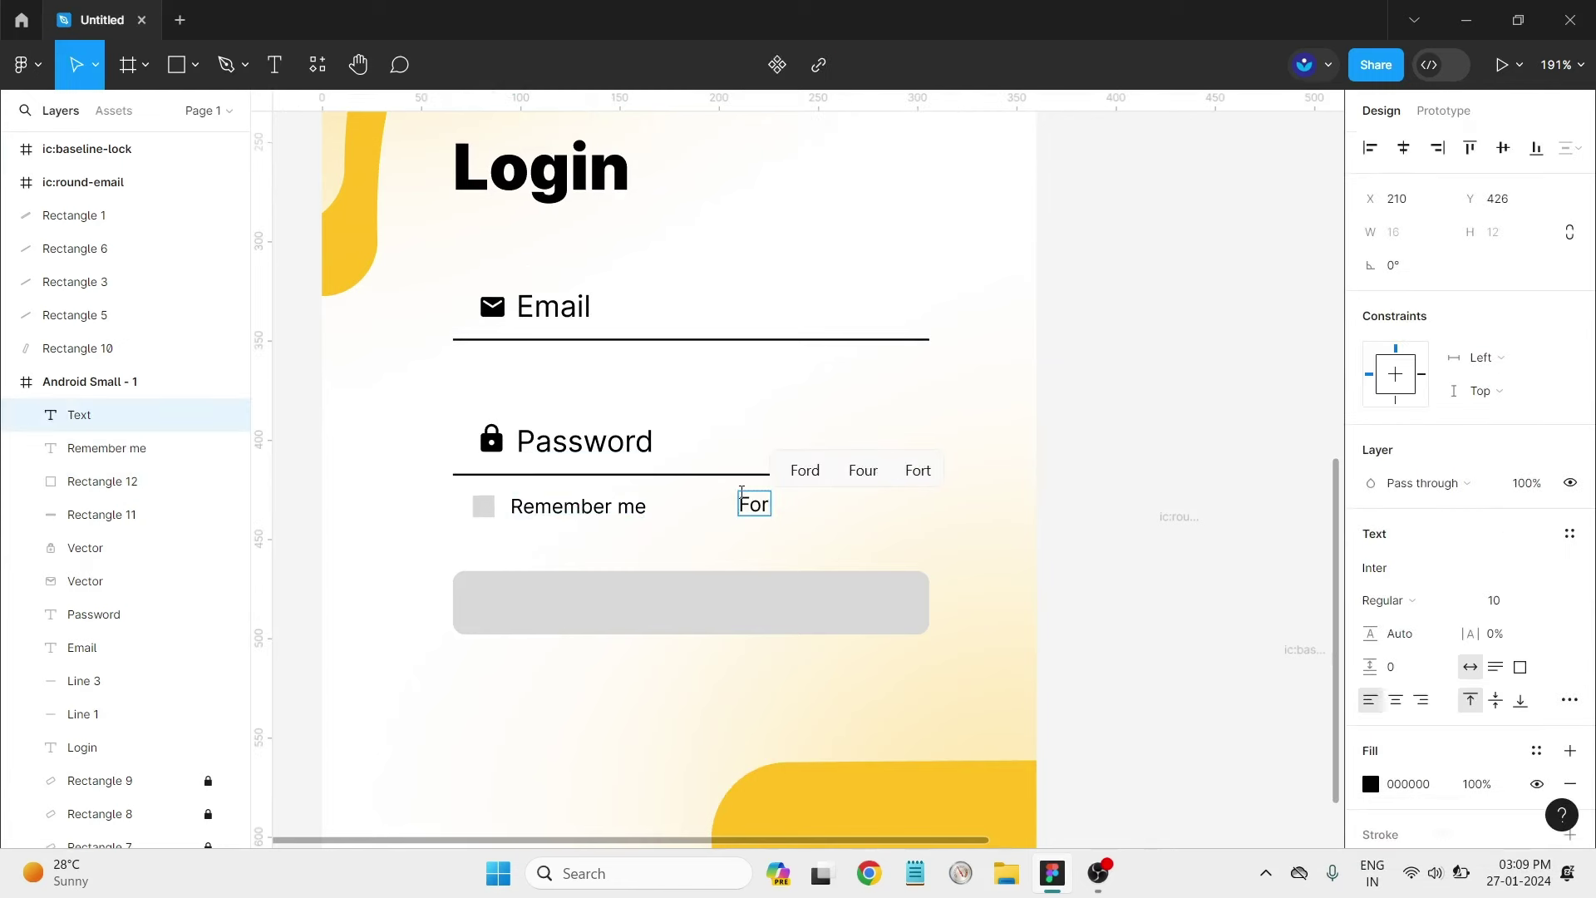
text(got password?)
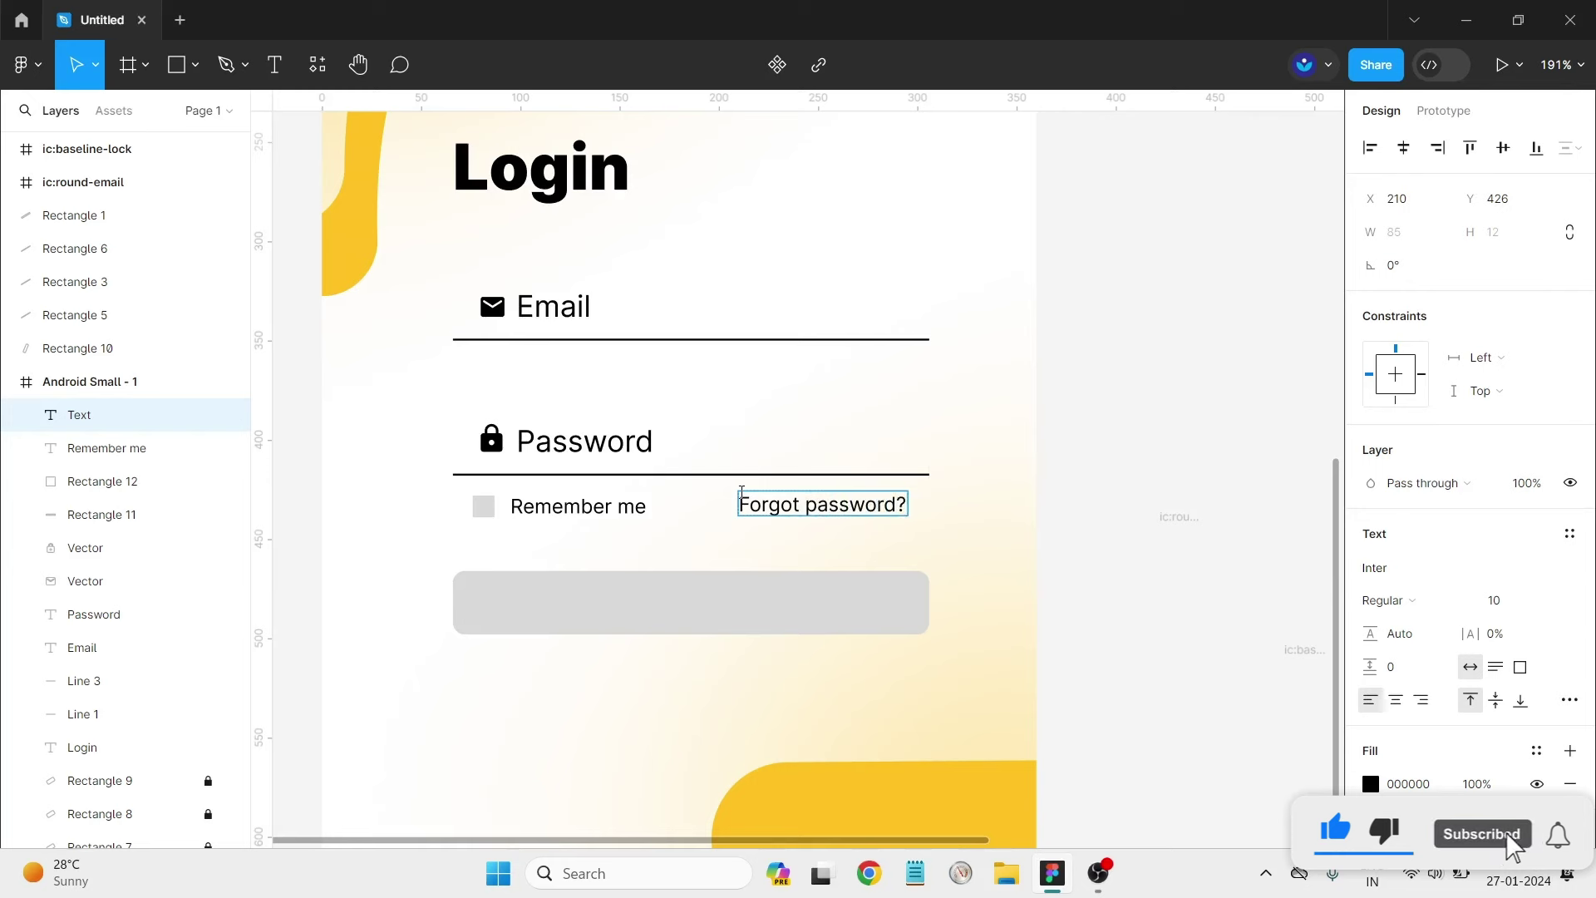
key(Escape)
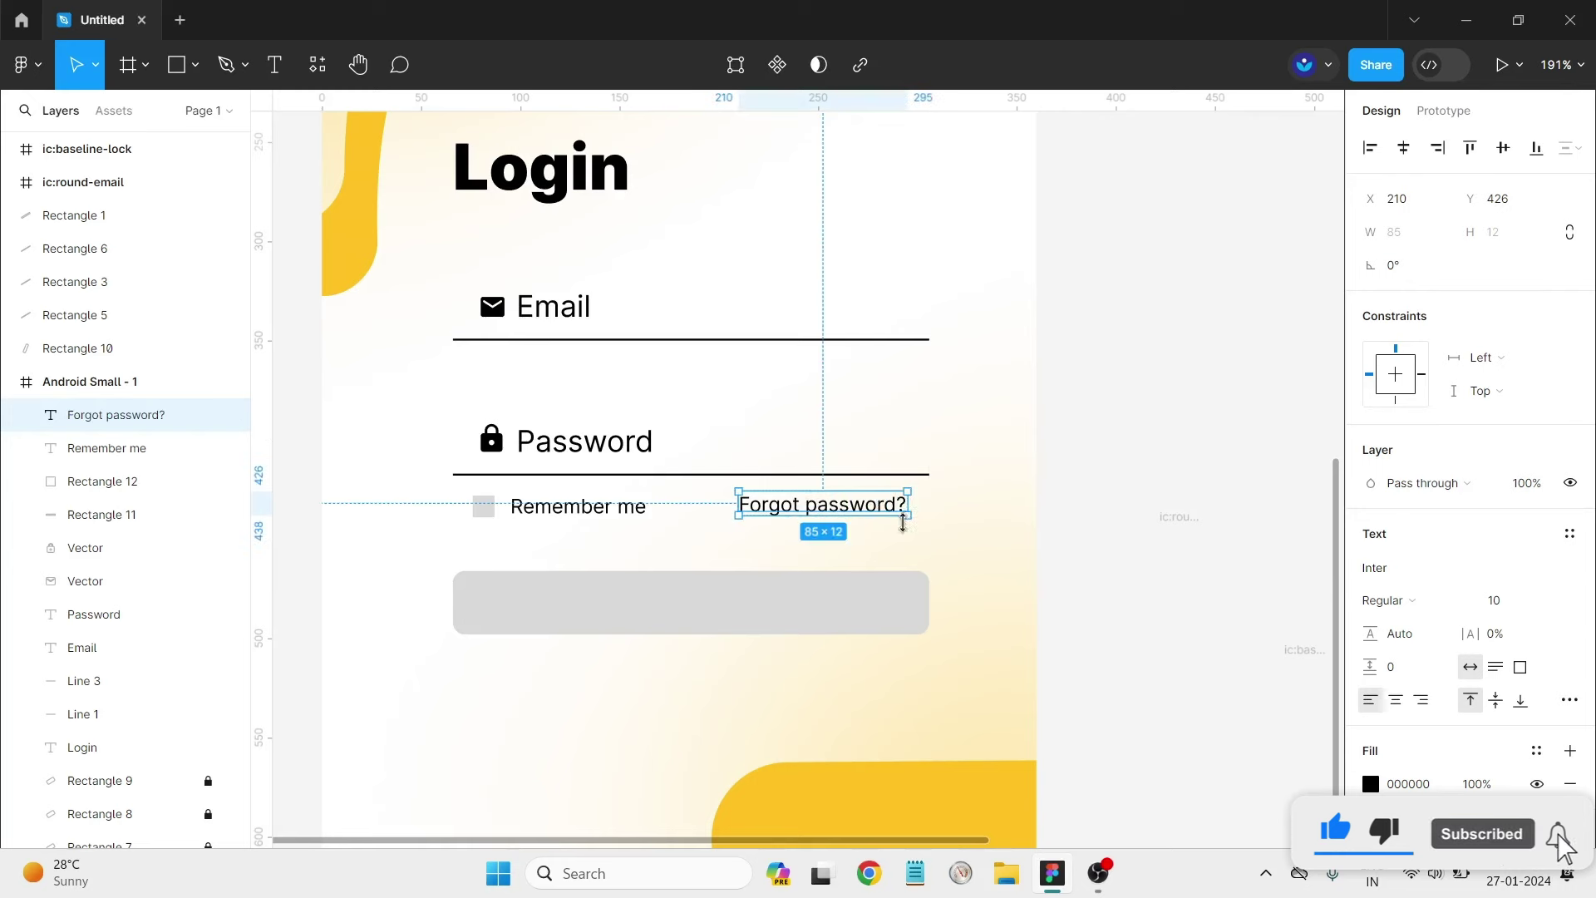
drag(848, 514, 866, 519)
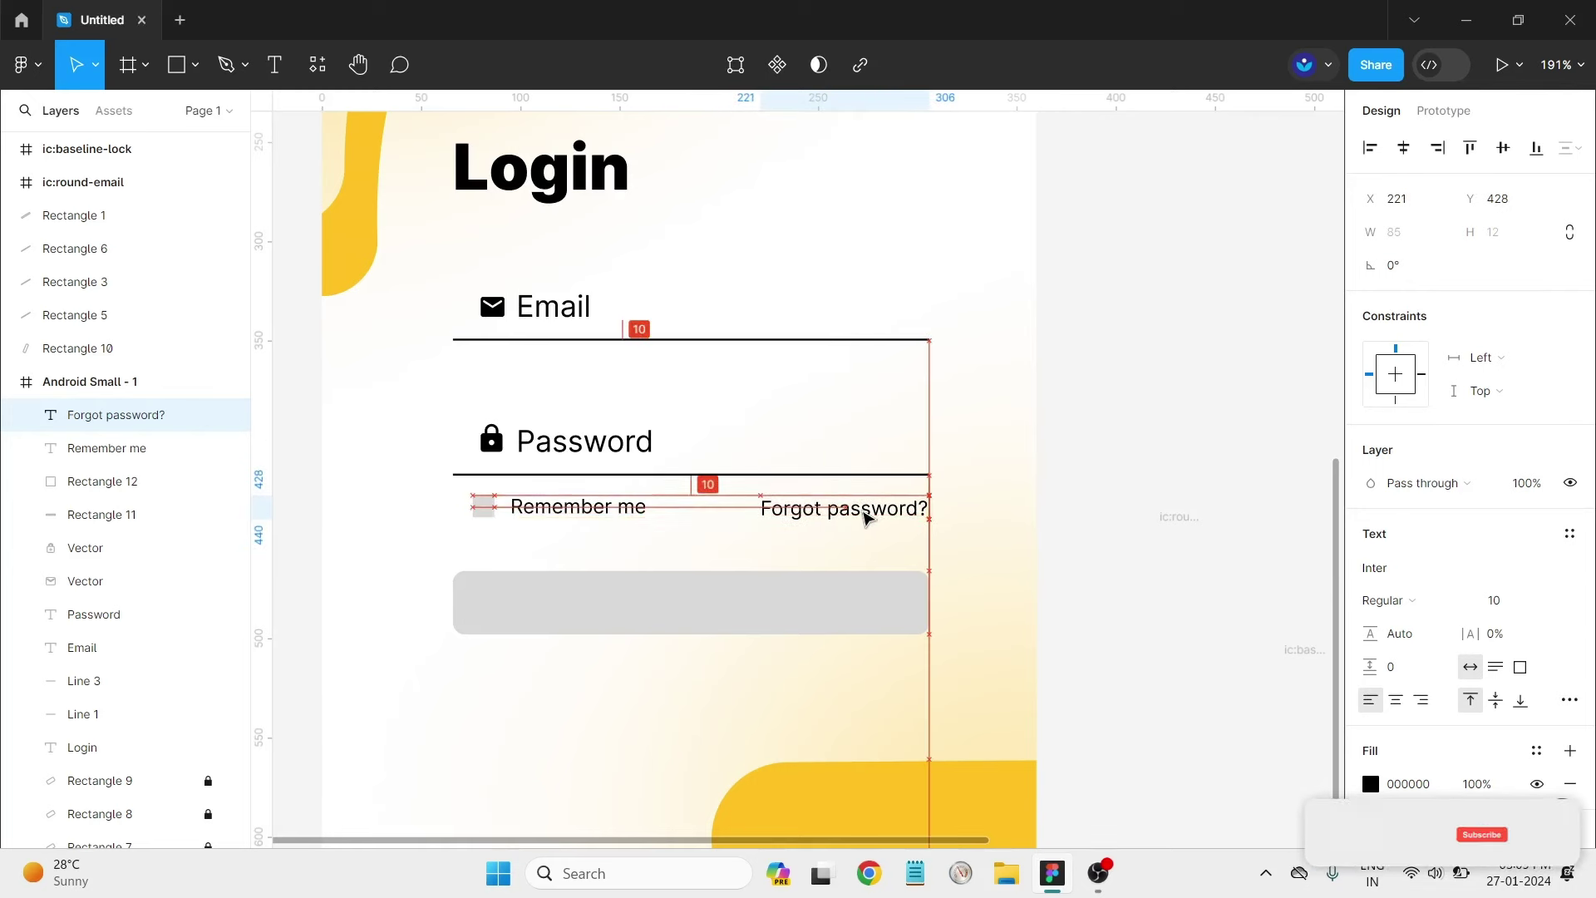
click(989, 553)
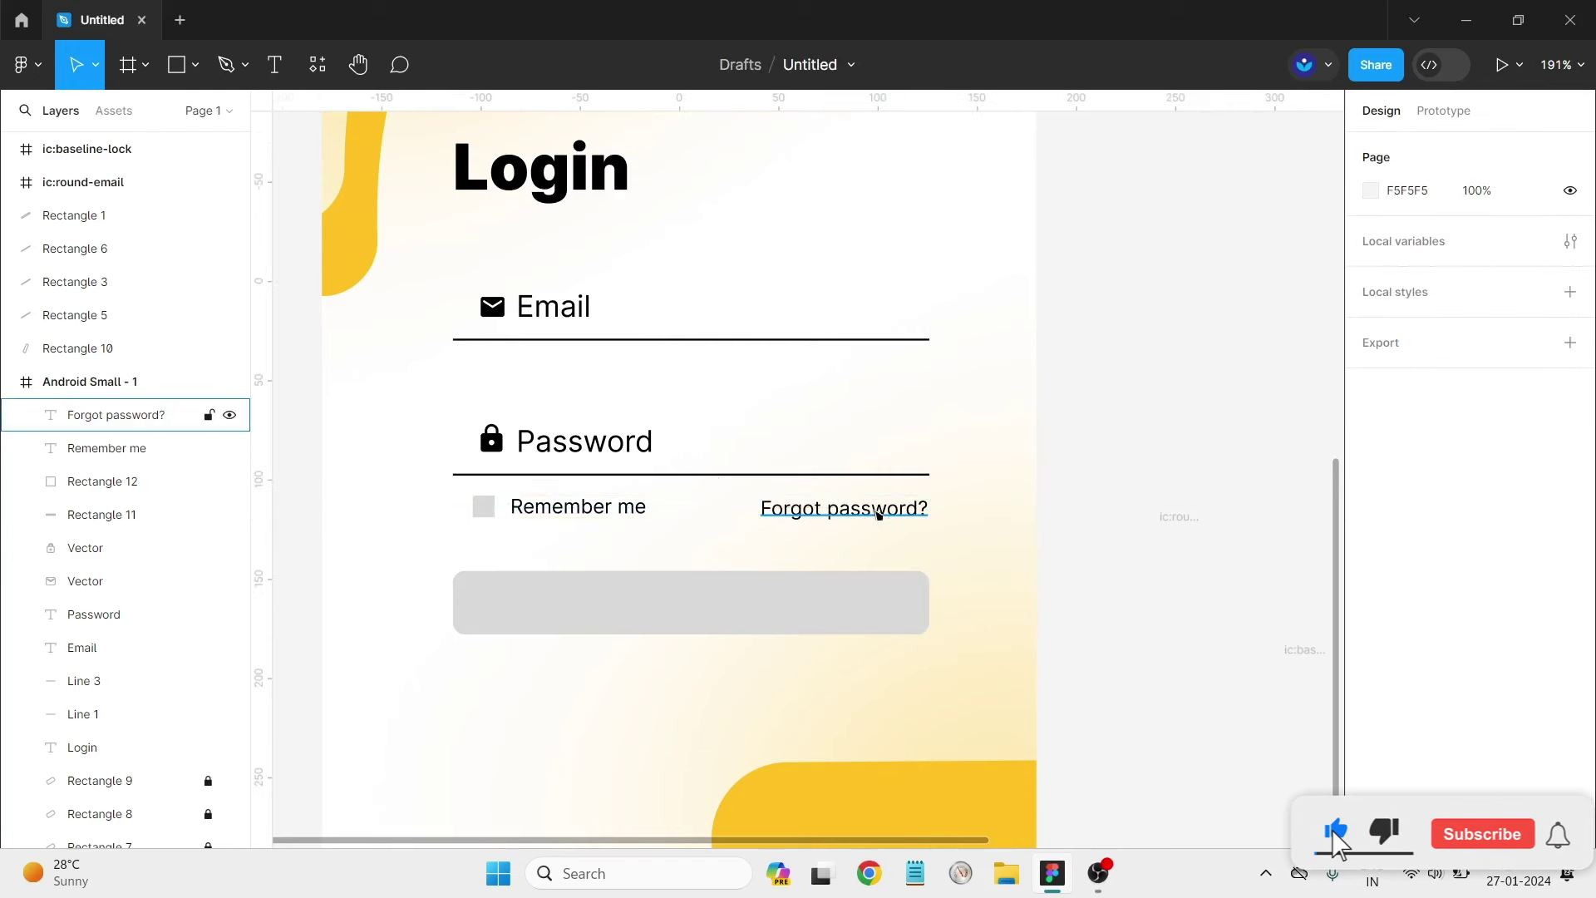
Set both 'Forgot password?' and 'Remember me' to font size 8.
click(574, 506)
click(844, 509)
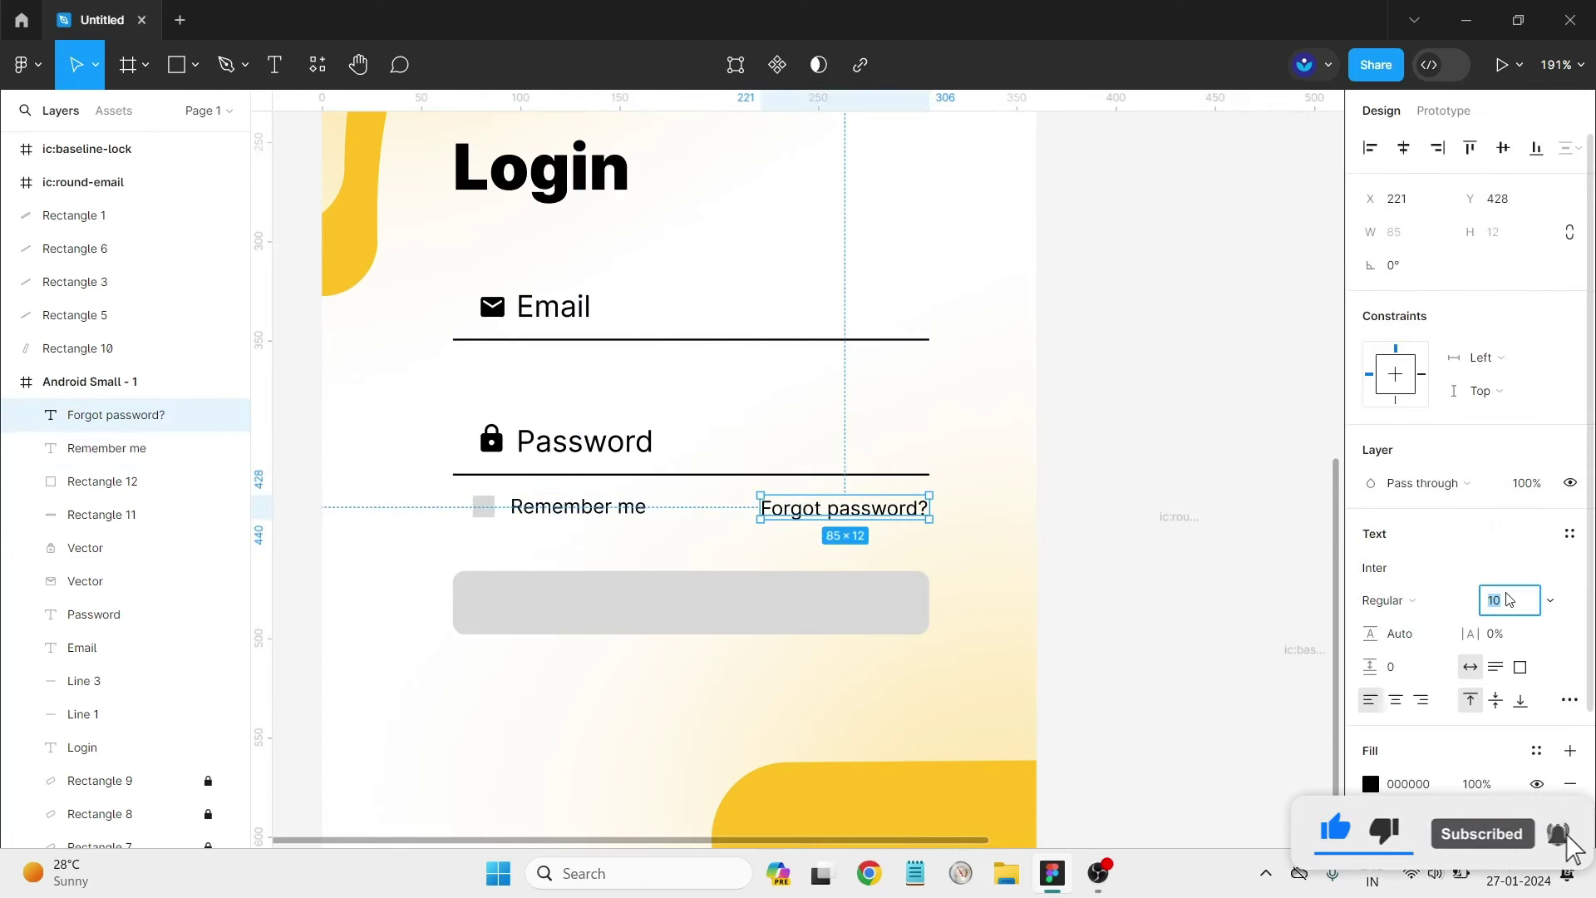
key(Return)
click(584, 509)
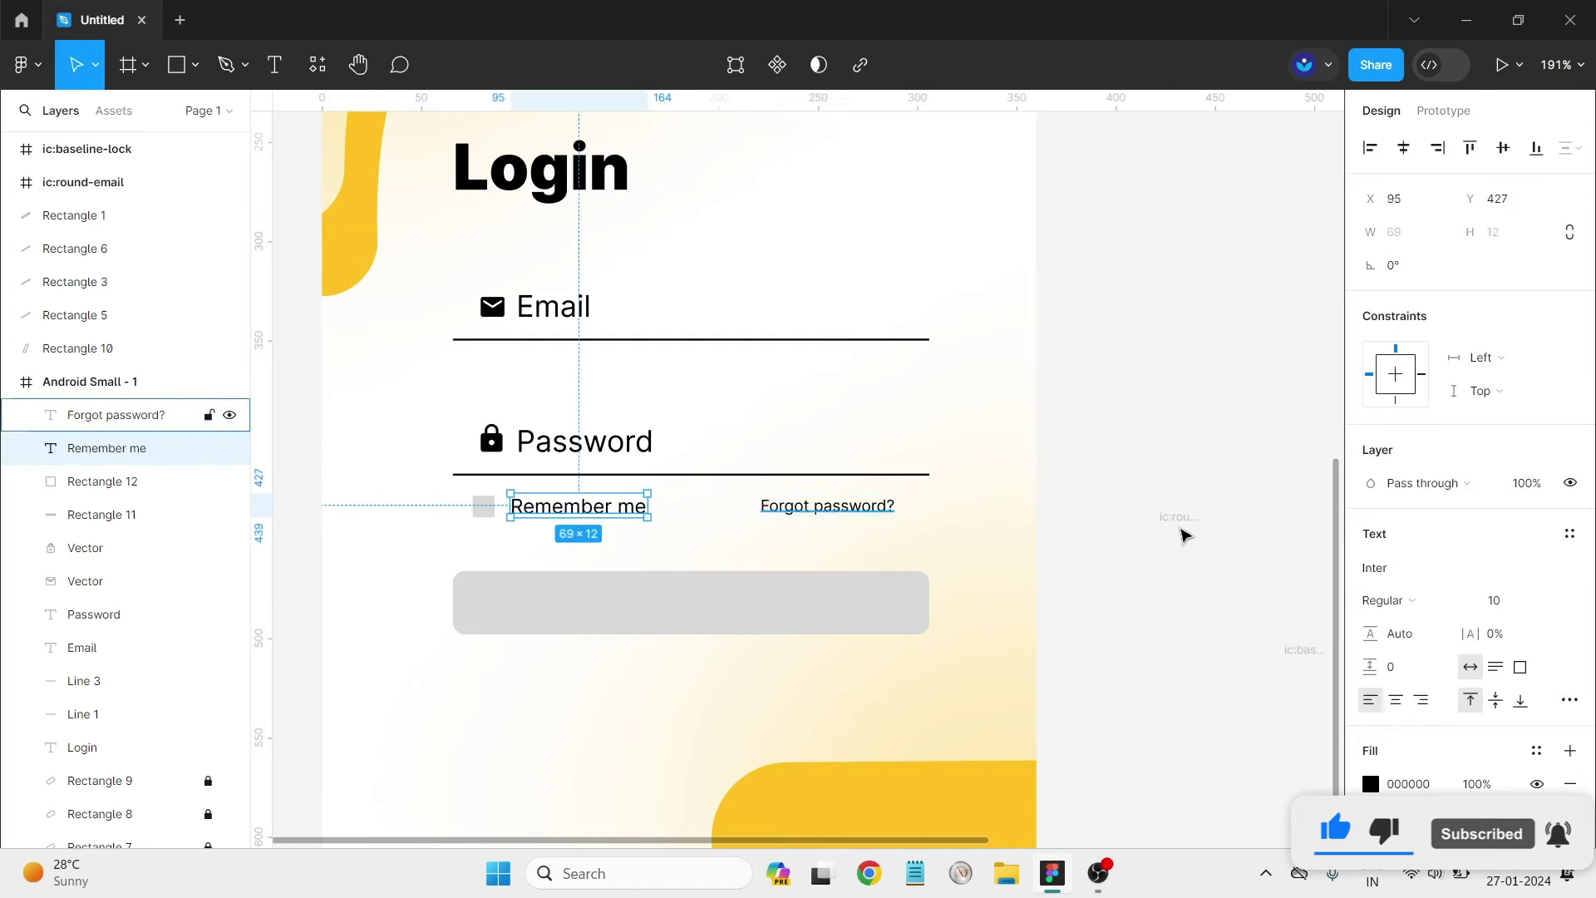
click(1510, 611)
text(8)
key(Return)
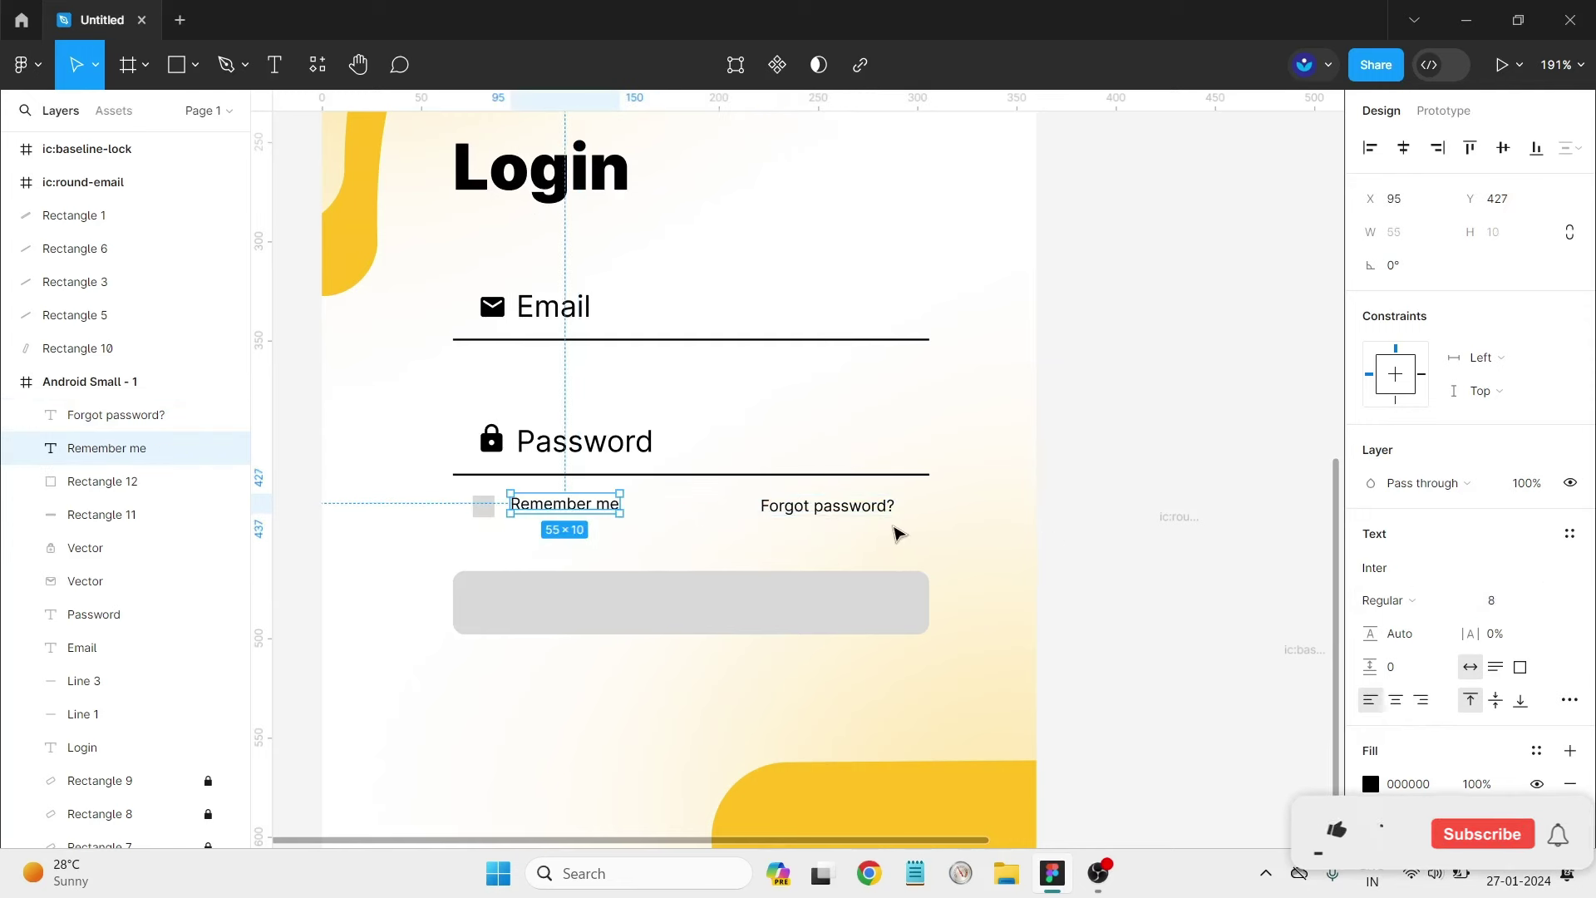
click(898, 533)
Align the checkbox and both labels on vertical centres and snap 'Forgot password?' right.
drag(915, 528, 465, 497)
click(1515, 154)
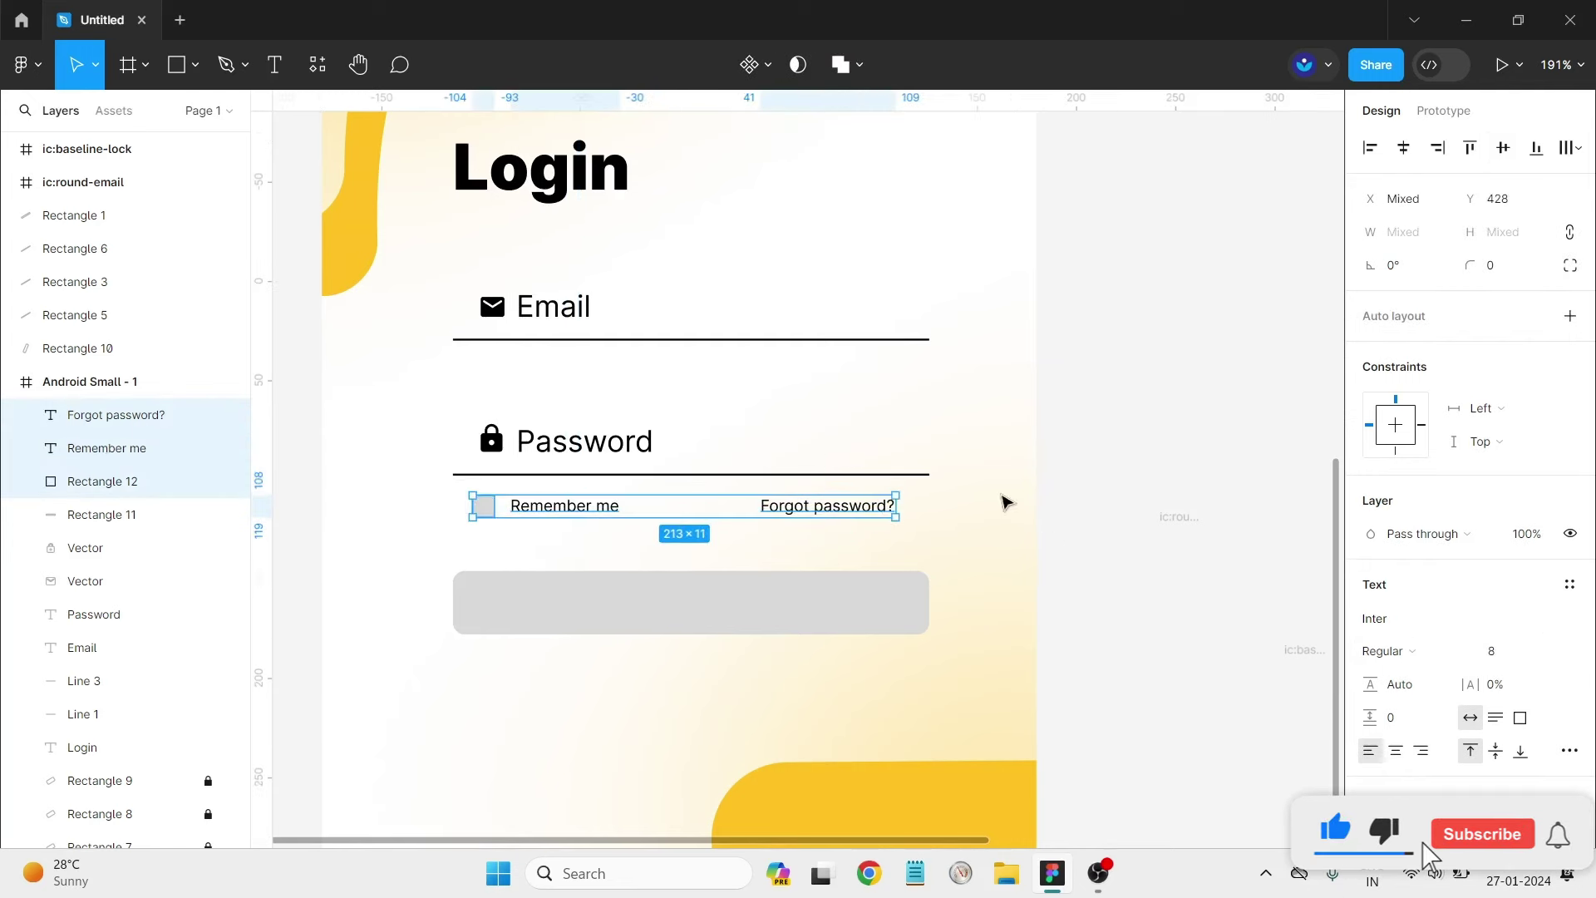
click(956, 523)
drag(862, 521, 888, 513)
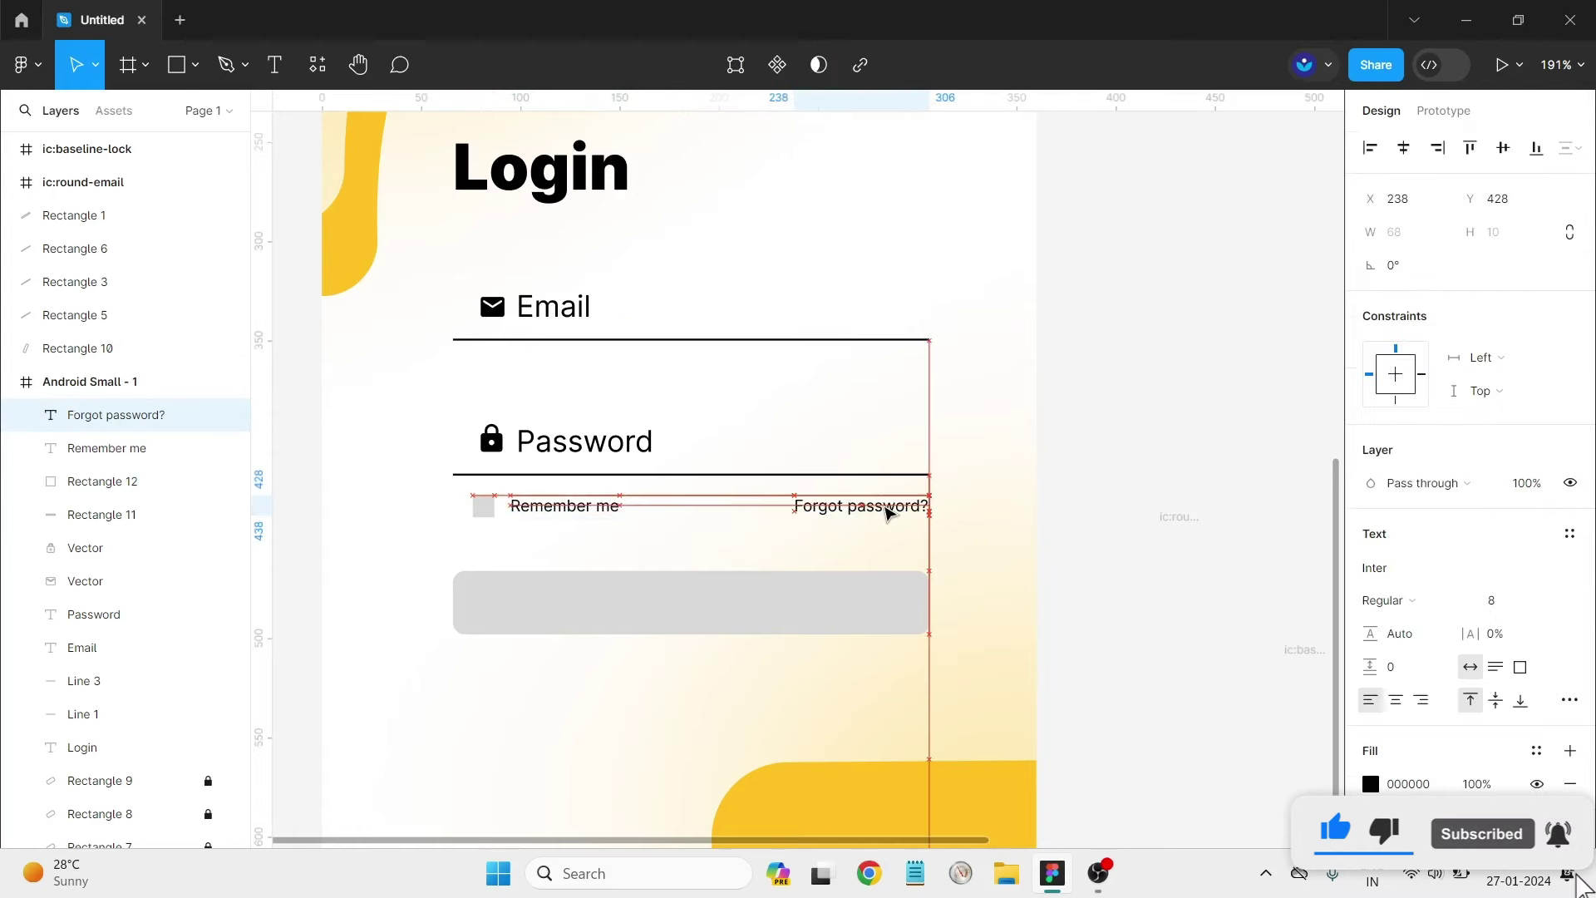
click(1086, 505)
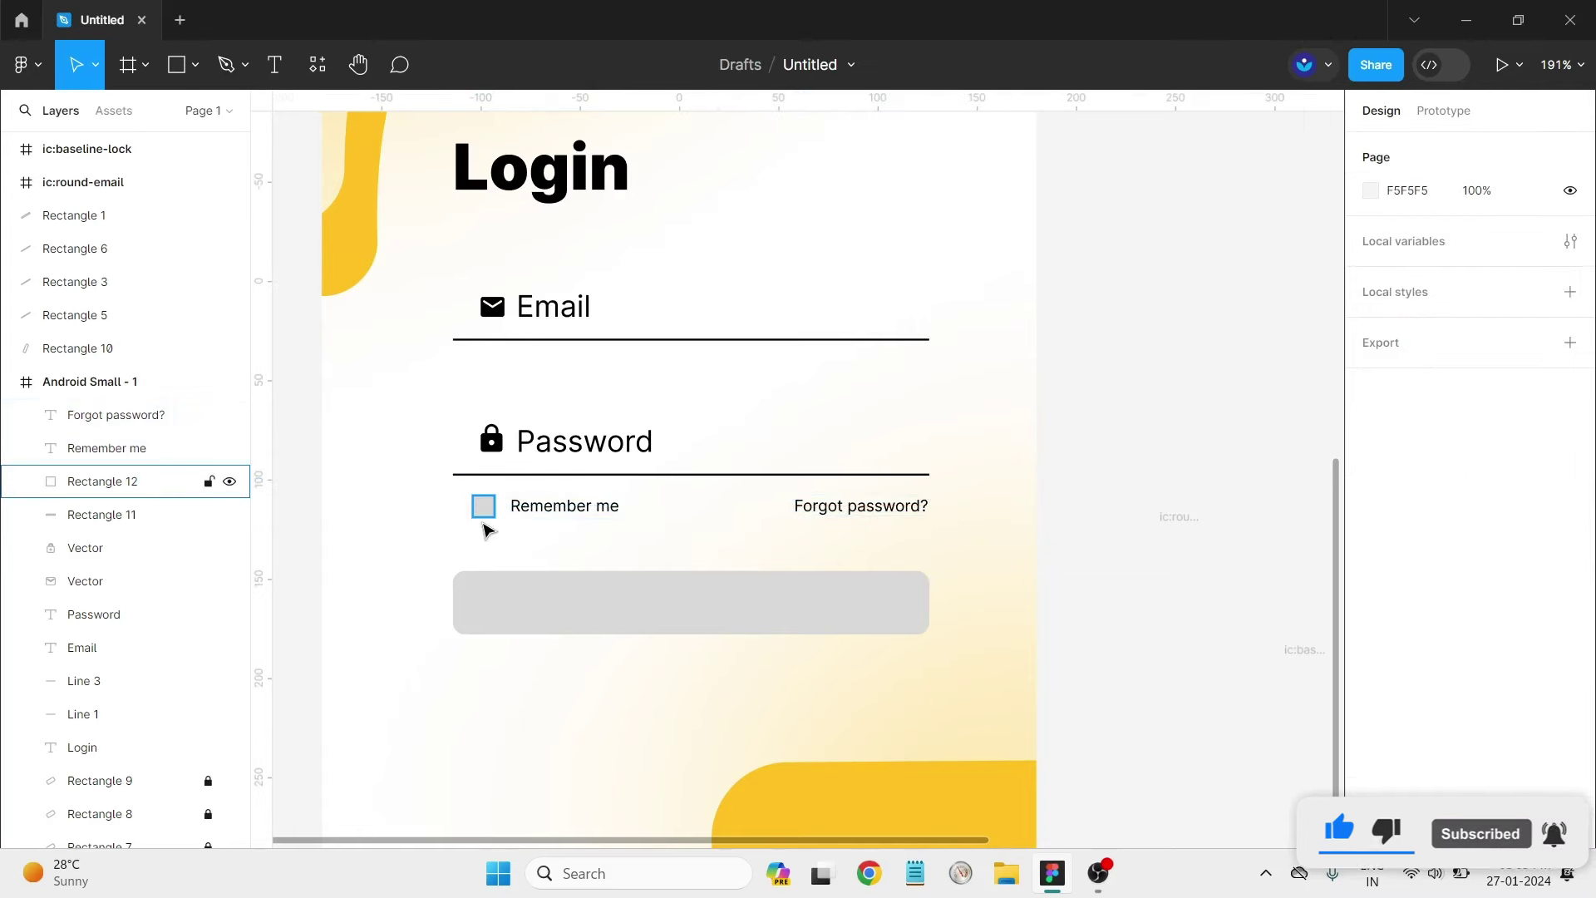
Snap the checkbox to the field lines' left edge and move 'Remember me' closer.
scroll(488, 528, up, 2)
scroll(488, 528, up, 2)
scroll(478, 503, up, 1)
click(463, 498)
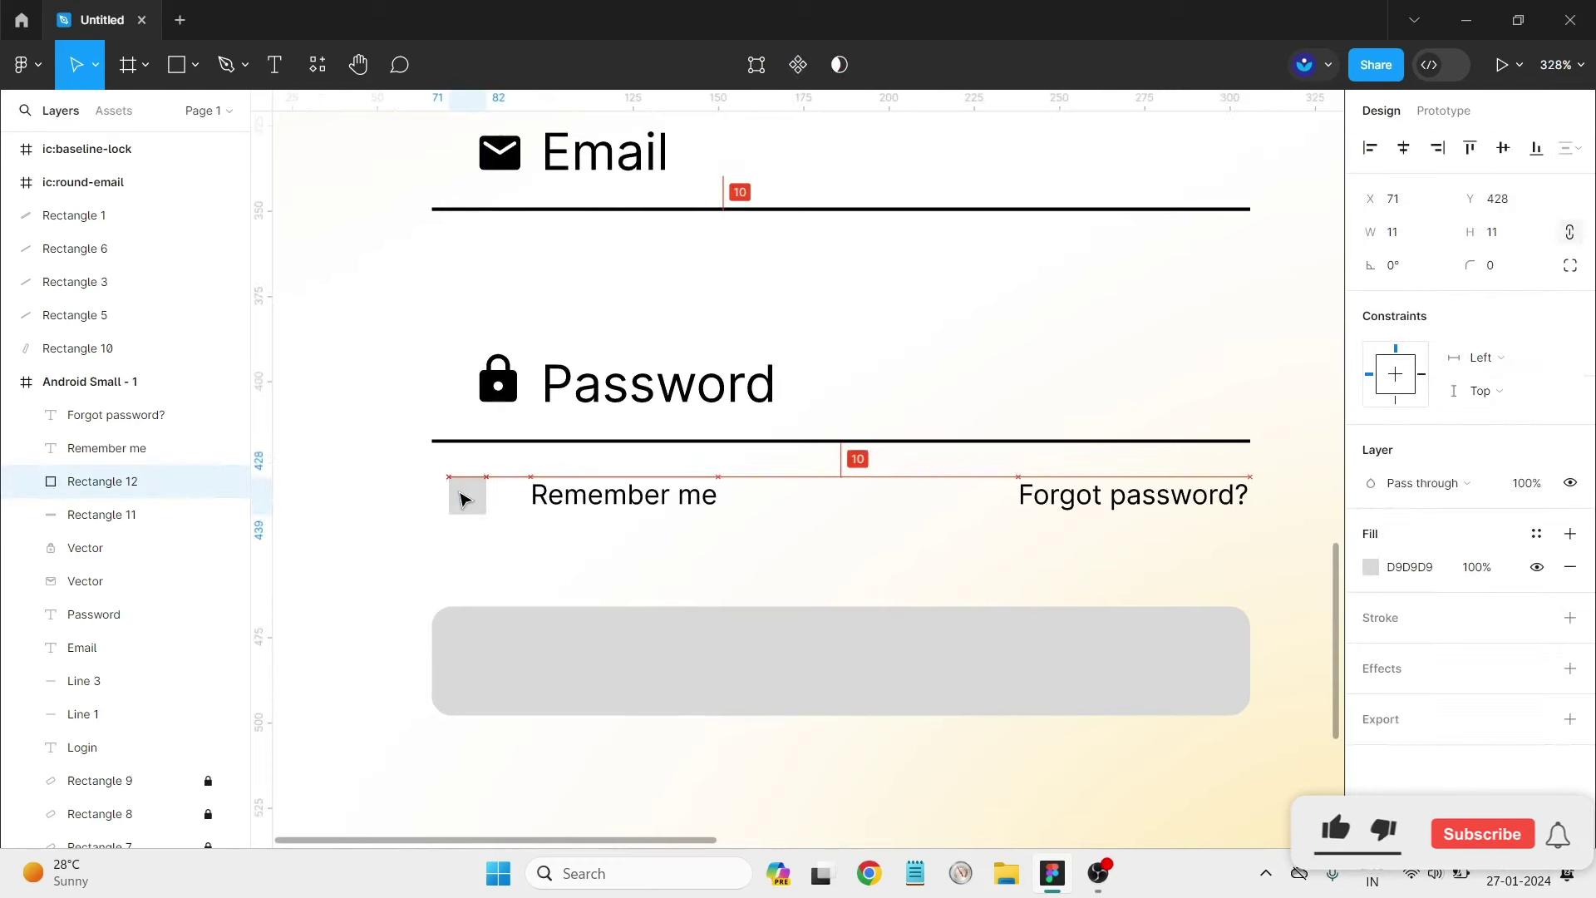
drag(461, 493, 448, 492)
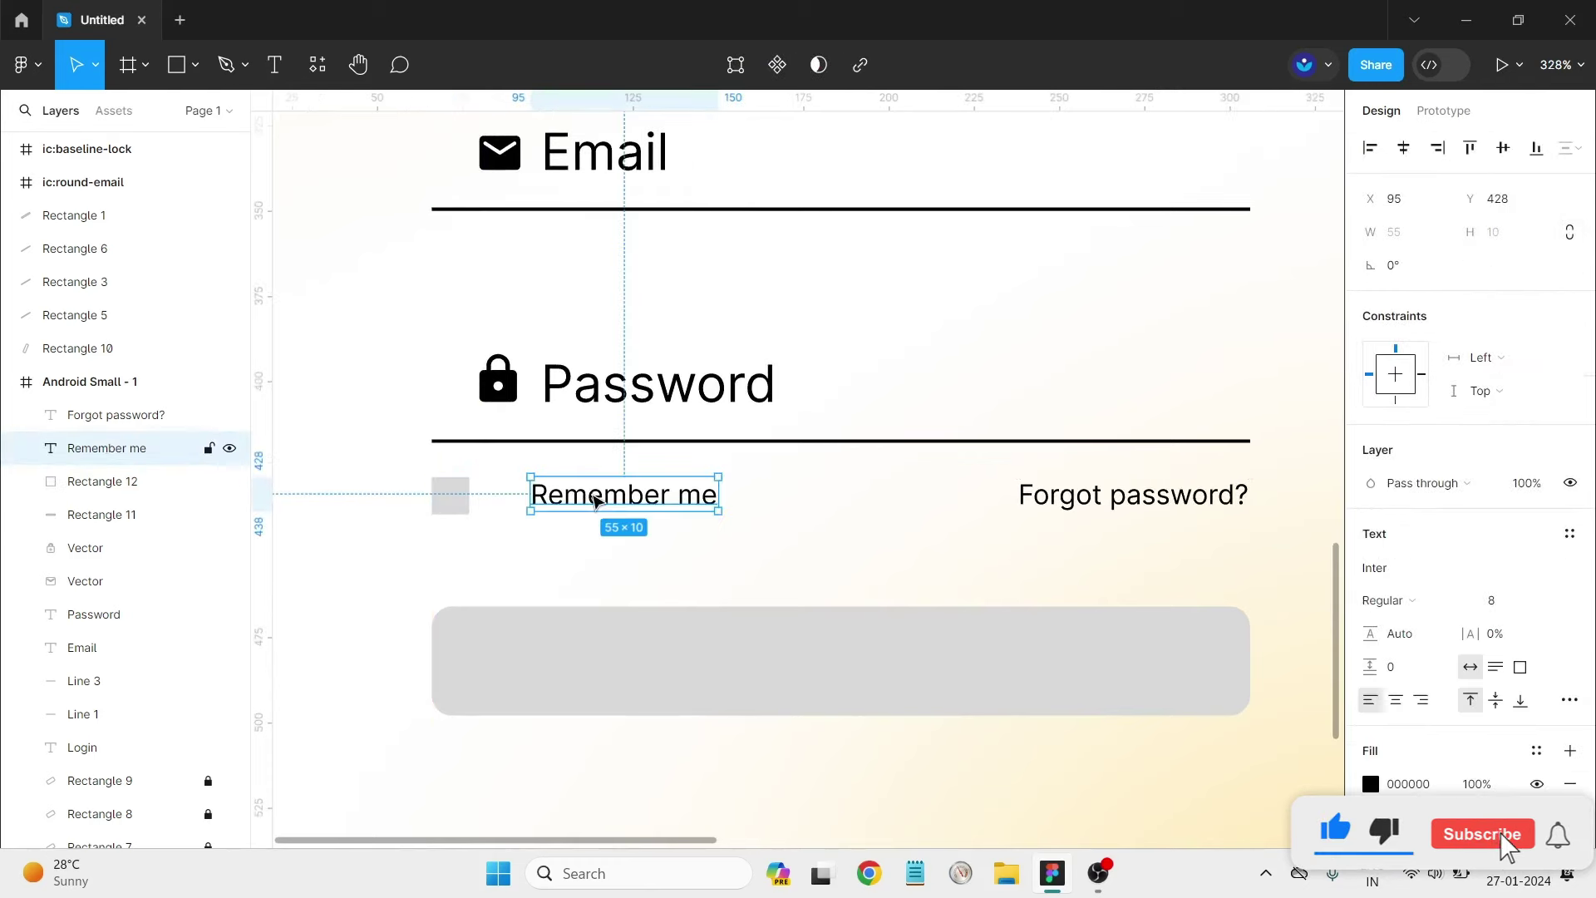
drag(615, 497, 587, 501)
click(740, 553)
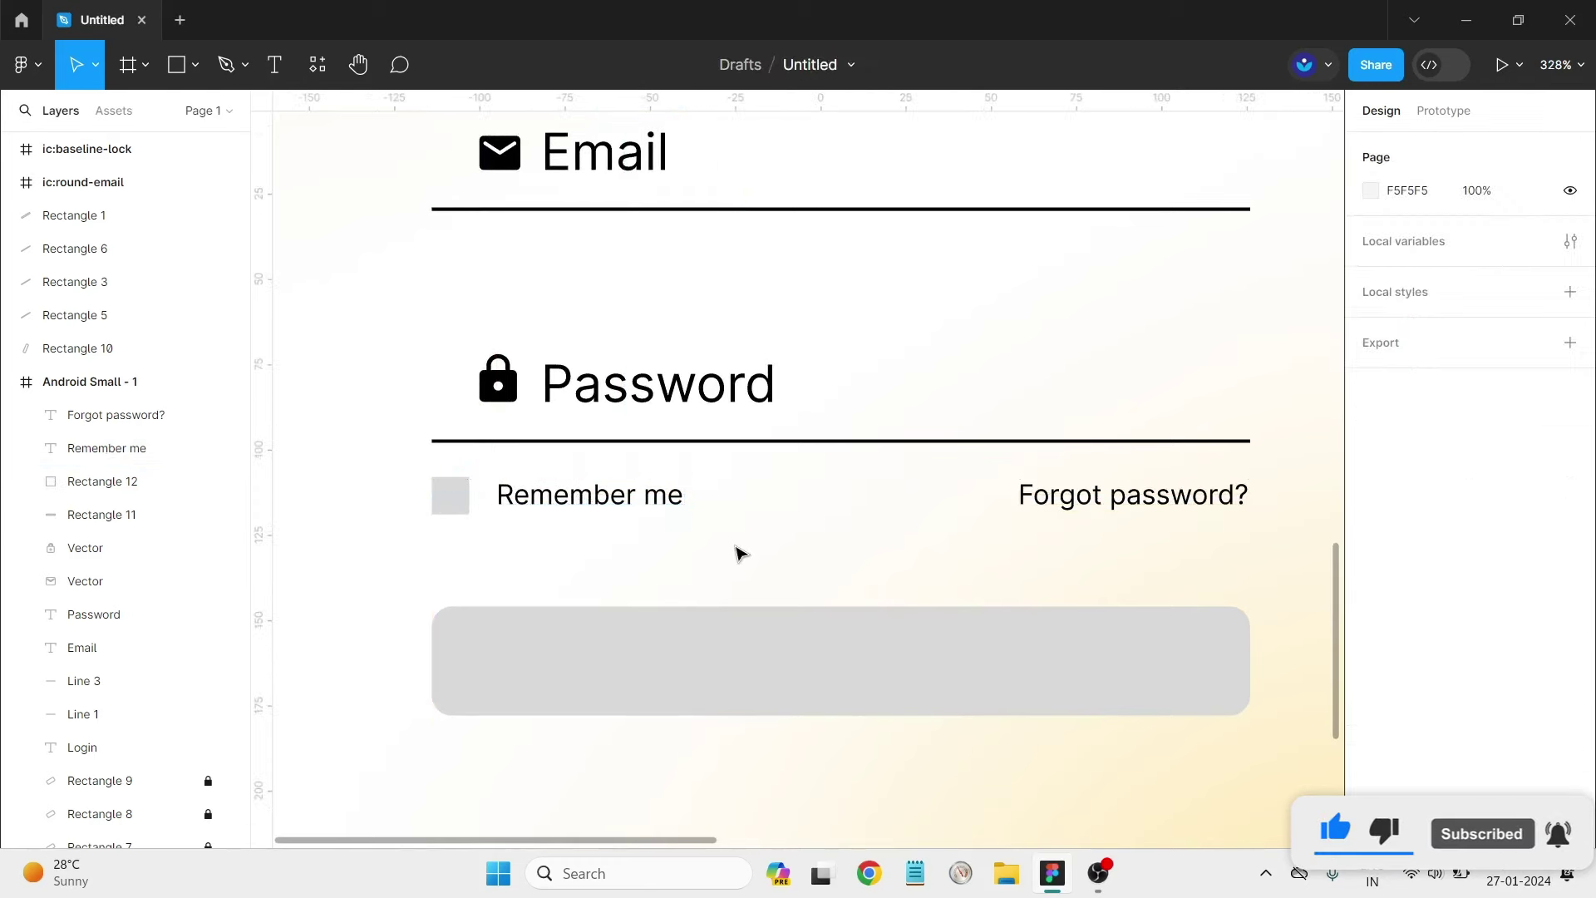
Zoom in on the 11×11 checkbox and round its corners slightly.
scroll(831, 540, down, 5)
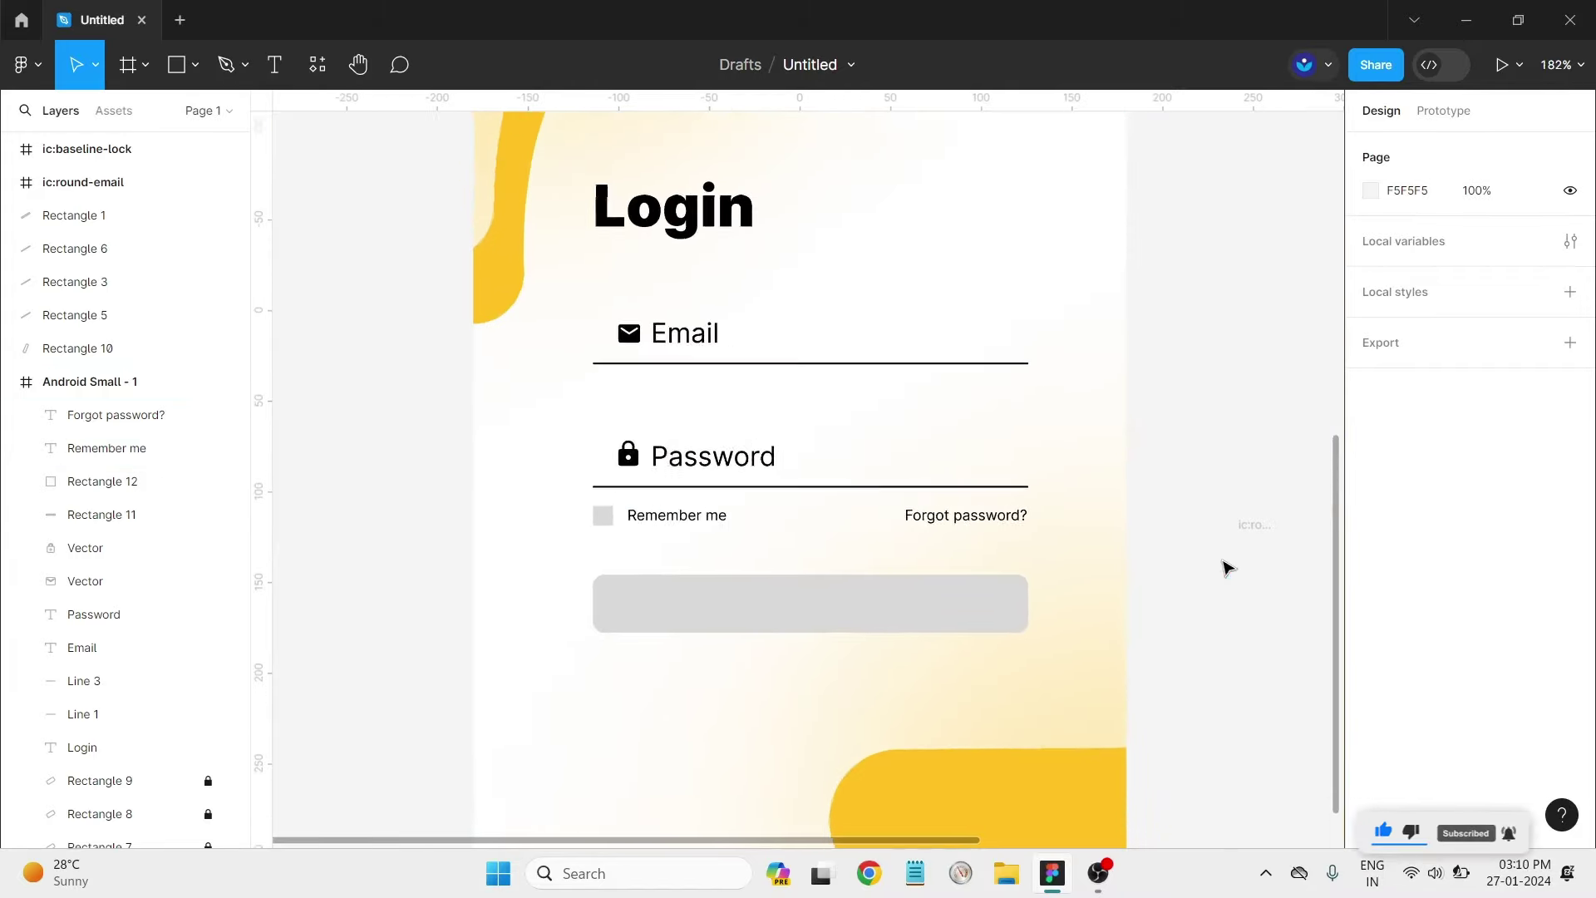
scroll(637, 517, down, 1)
scroll(638, 517, up, 5)
click(652, 525)
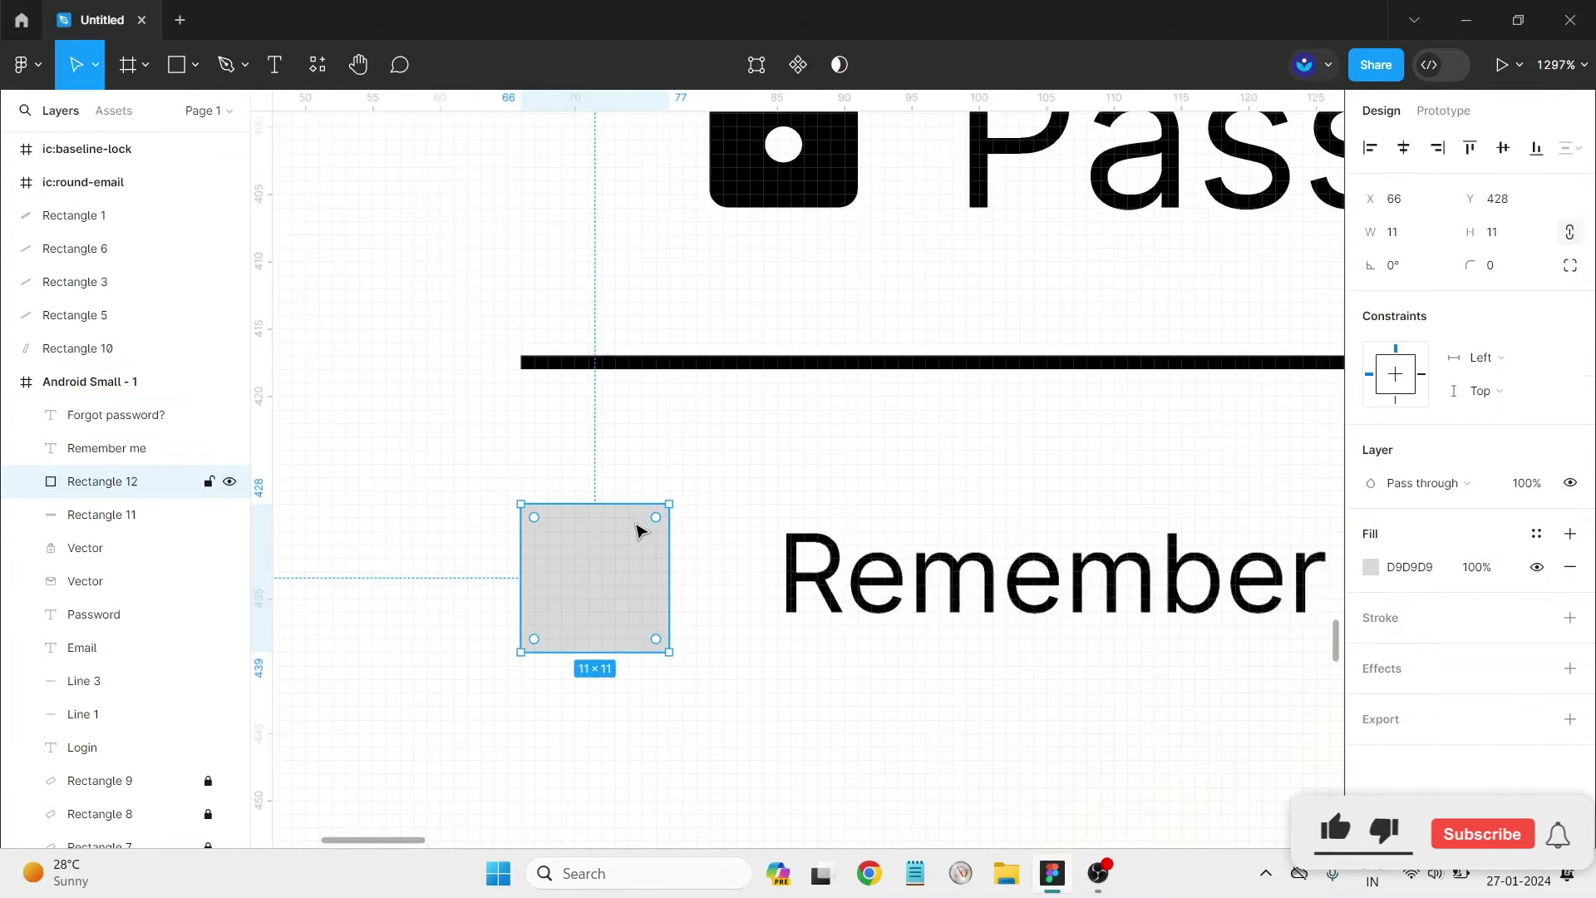
scroll(641, 527, up, 3)
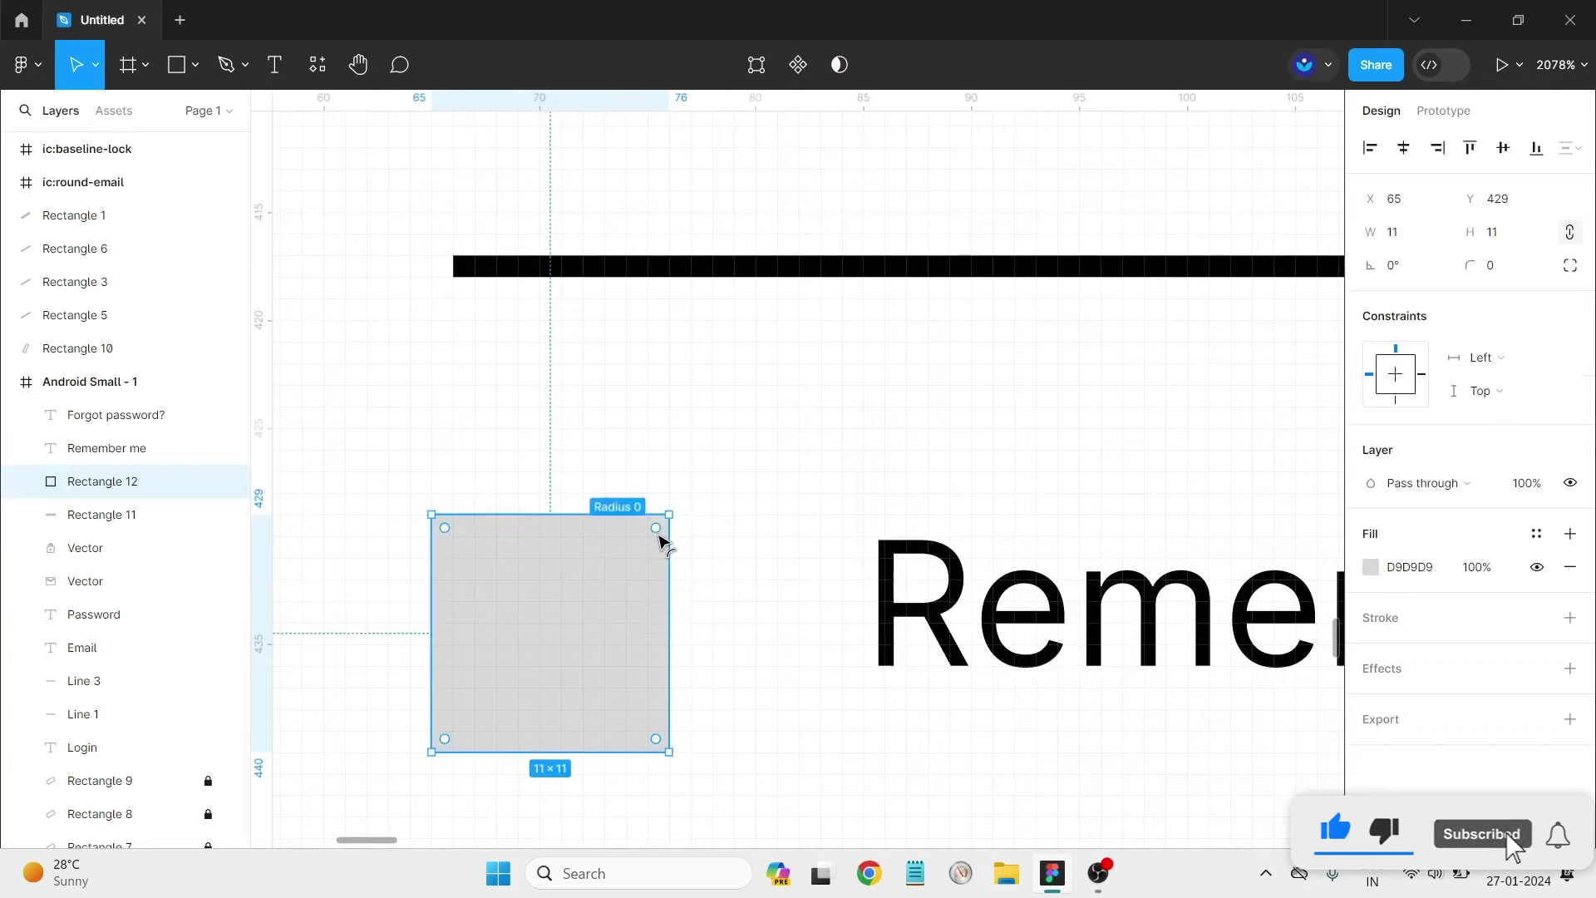
click(756, 563)
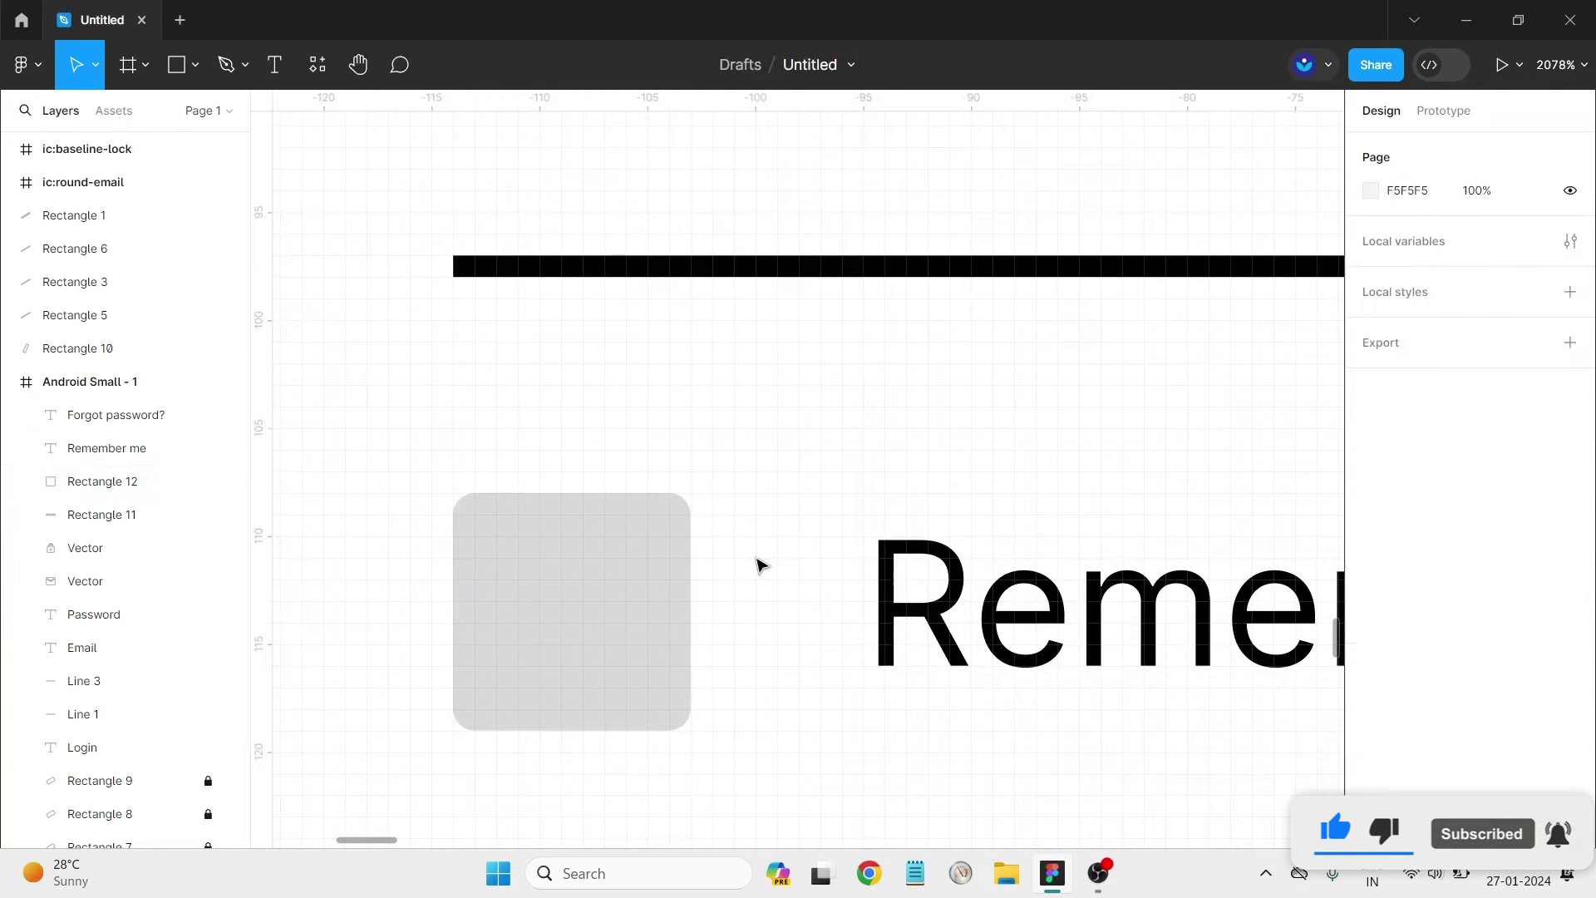
scroll(759, 563, down, 5)
scroll(759, 563, down, 2)
scroll(767, 580, down, 2)
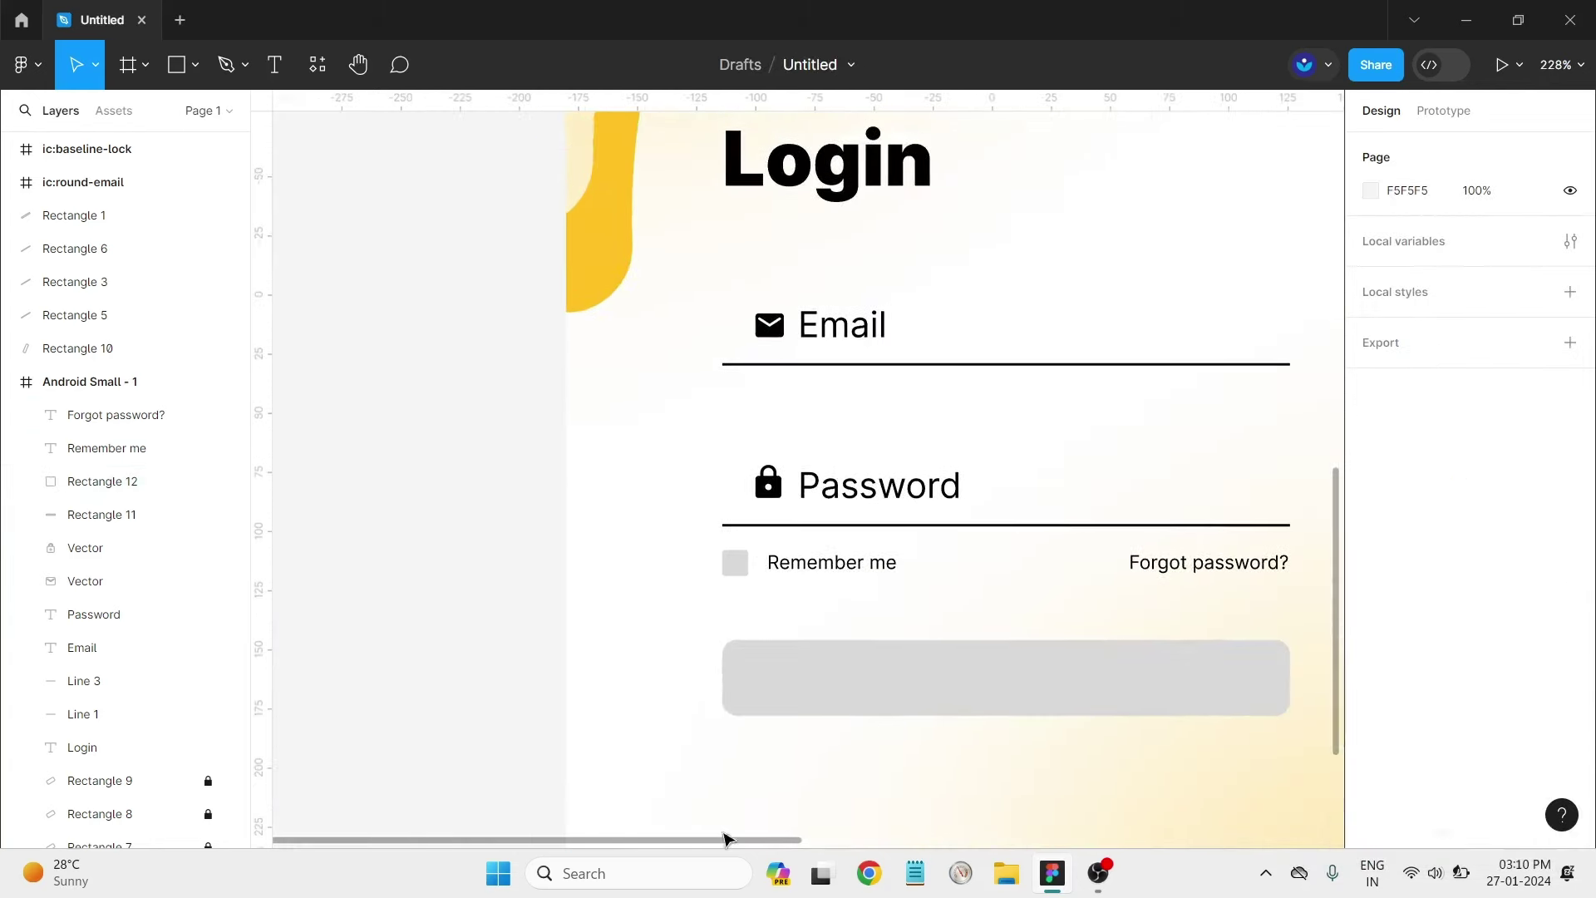
drag(724, 840, 884, 713)
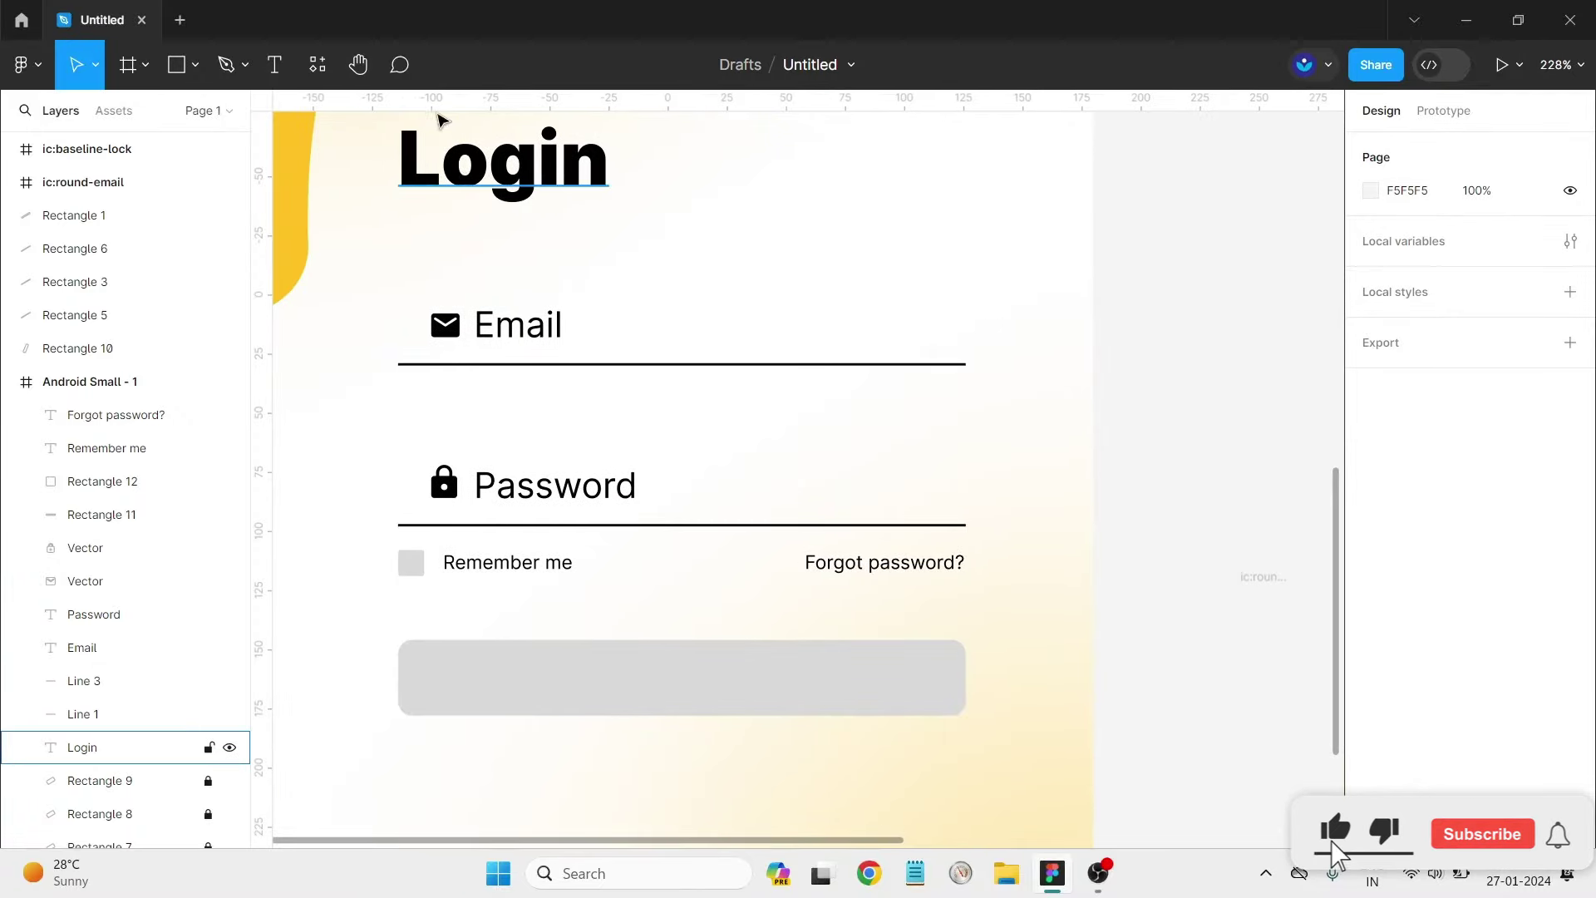
Search Iconify for 'close eye' and drag the el:eye-close icon onto the canvas.
key(shift+i)
click(432, 302)
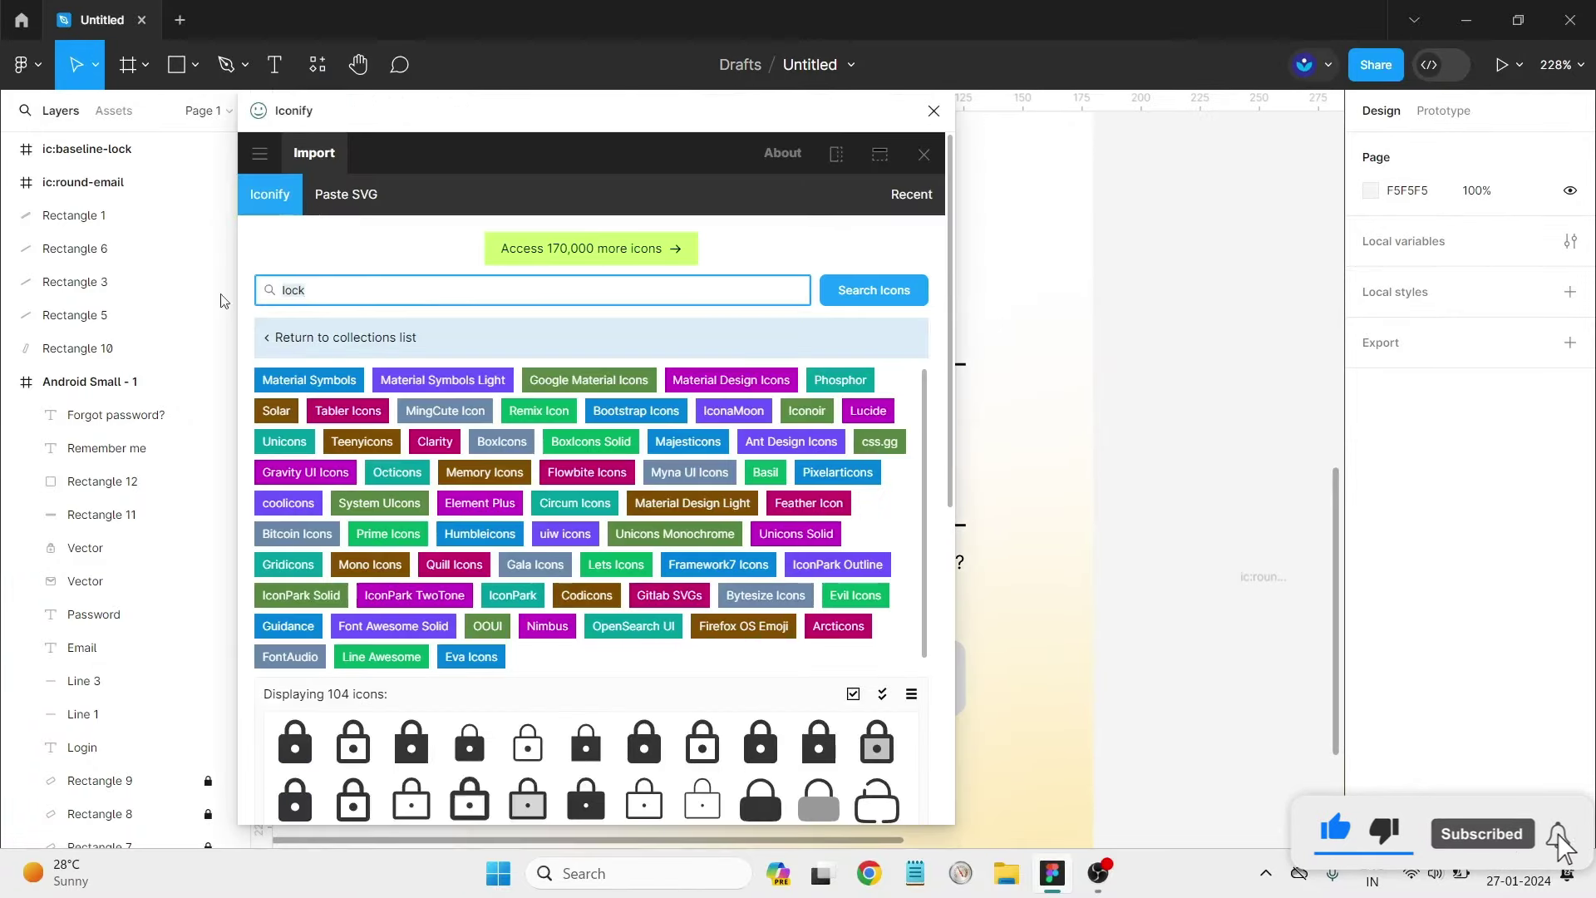
text(eyes)
key(Return)
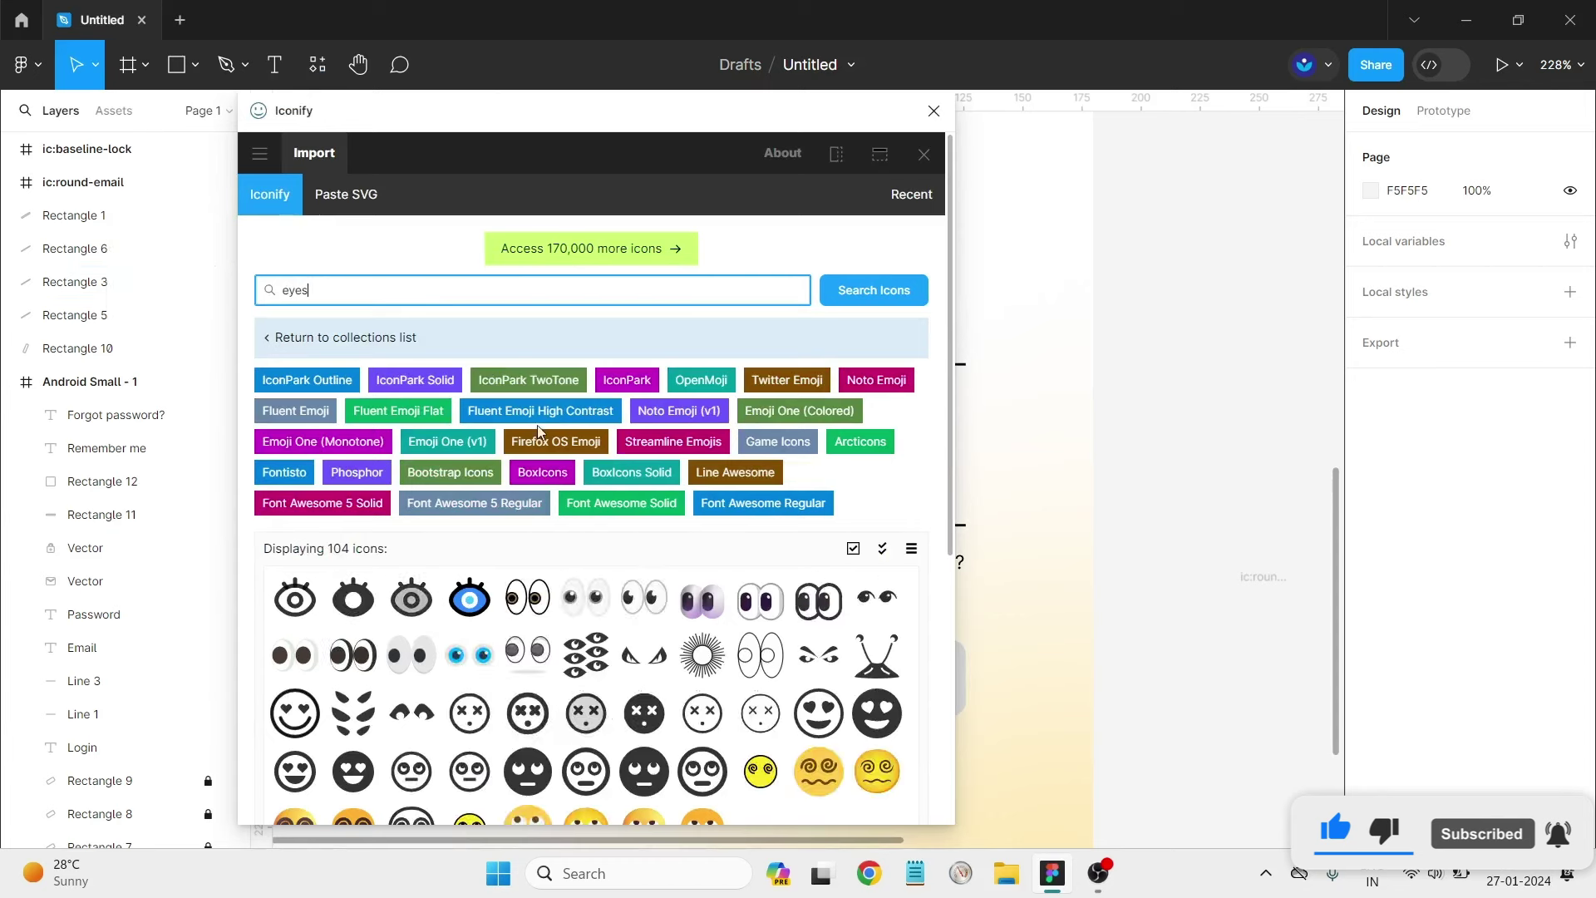
text( clos)
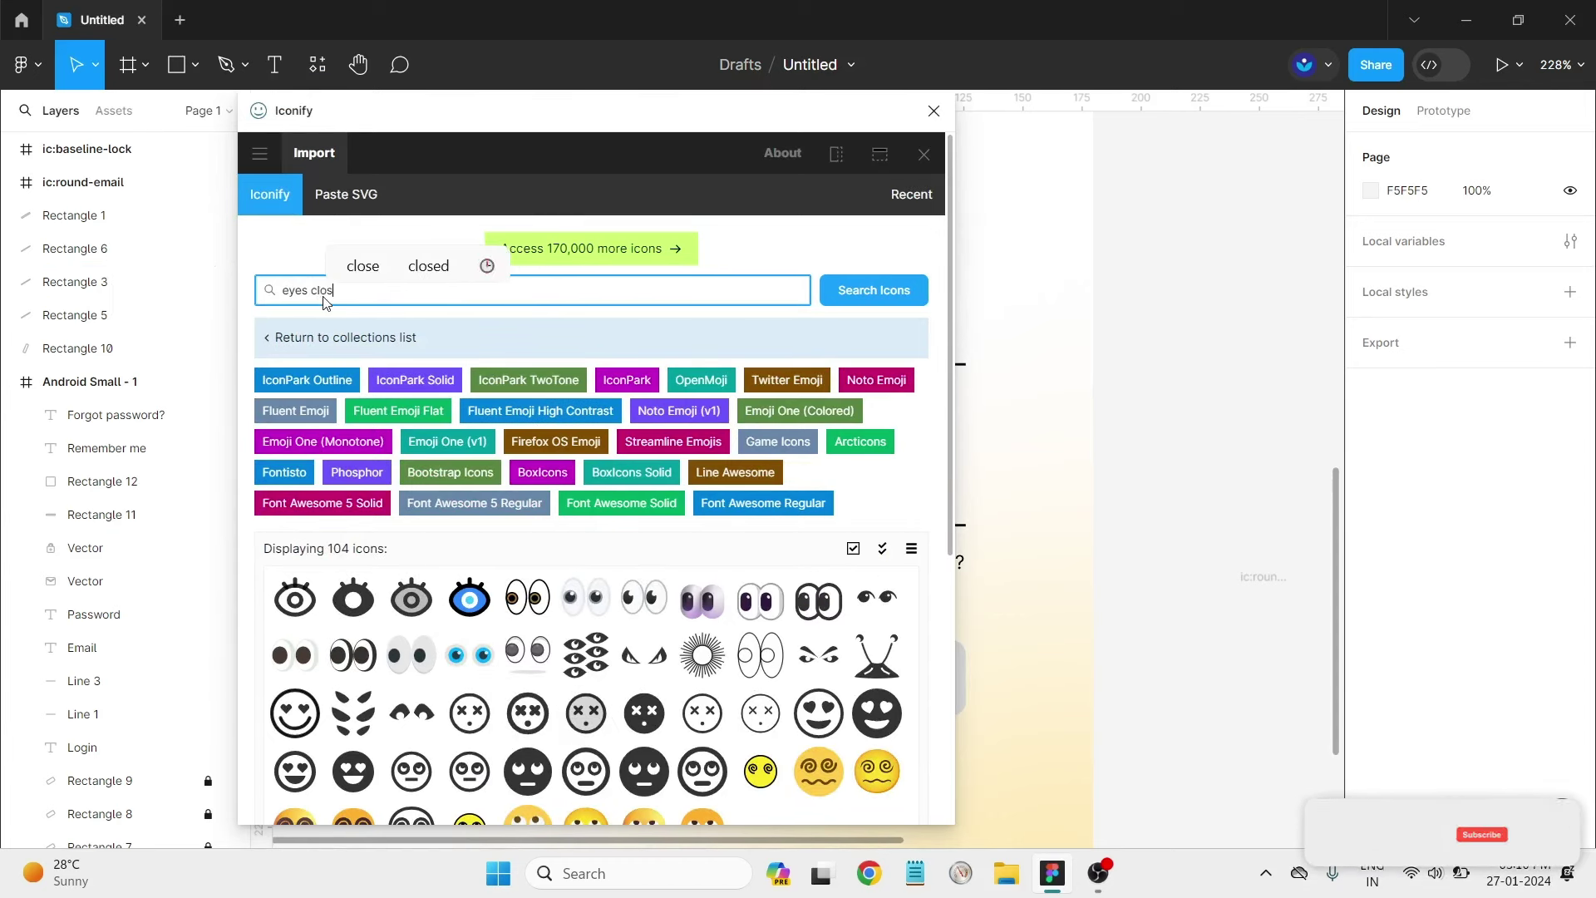
text(ed)
key(Return)
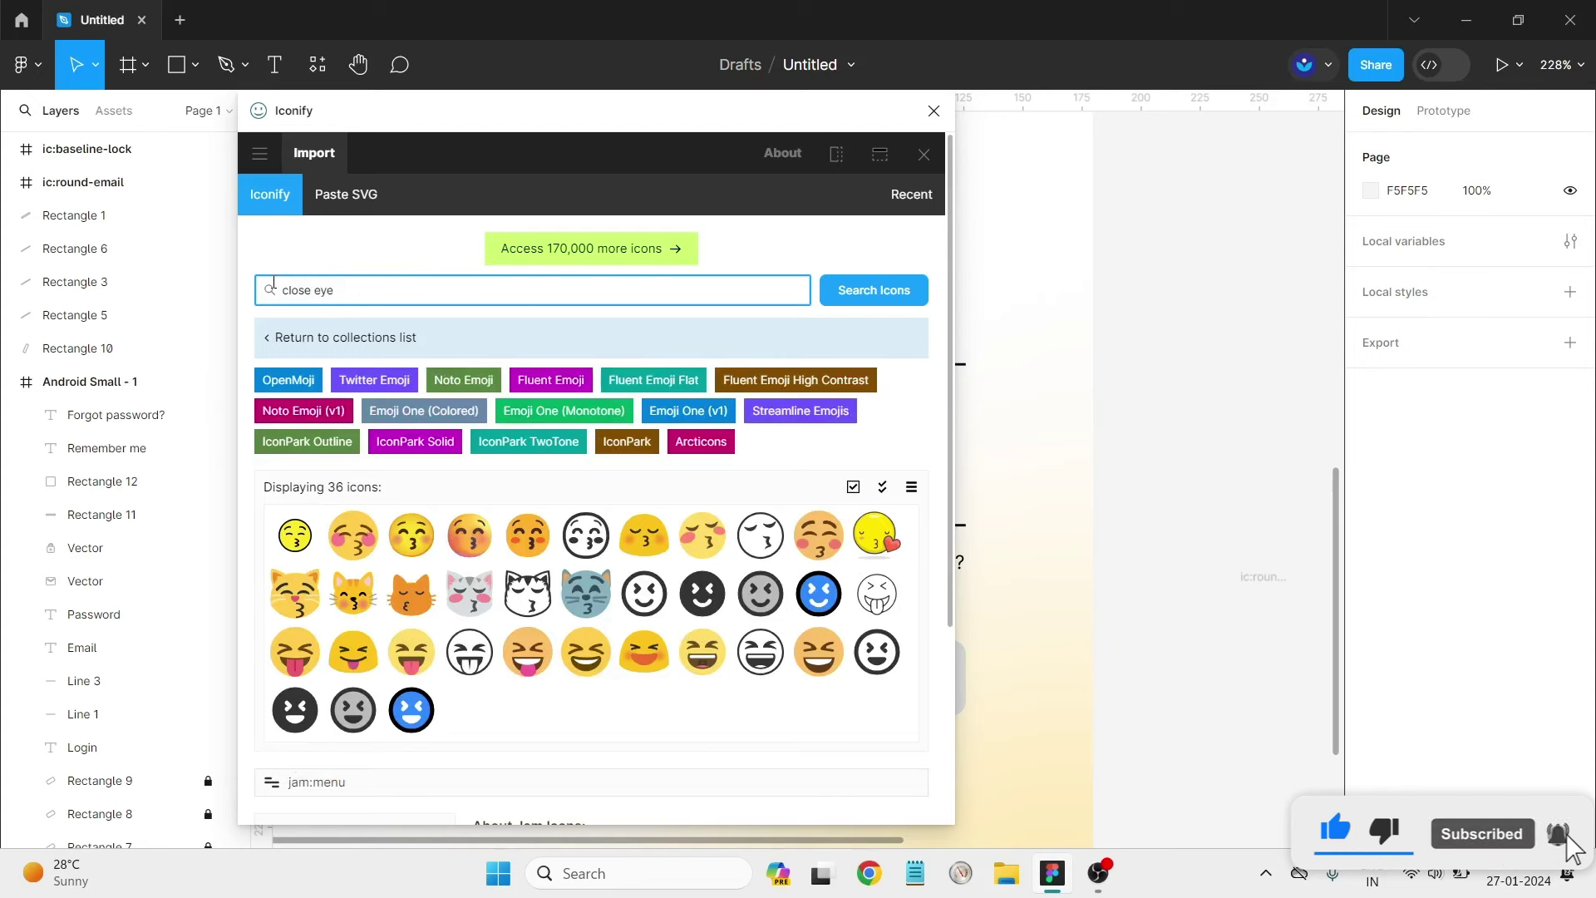
key(Return)
drag(645, 474, 1018, 501)
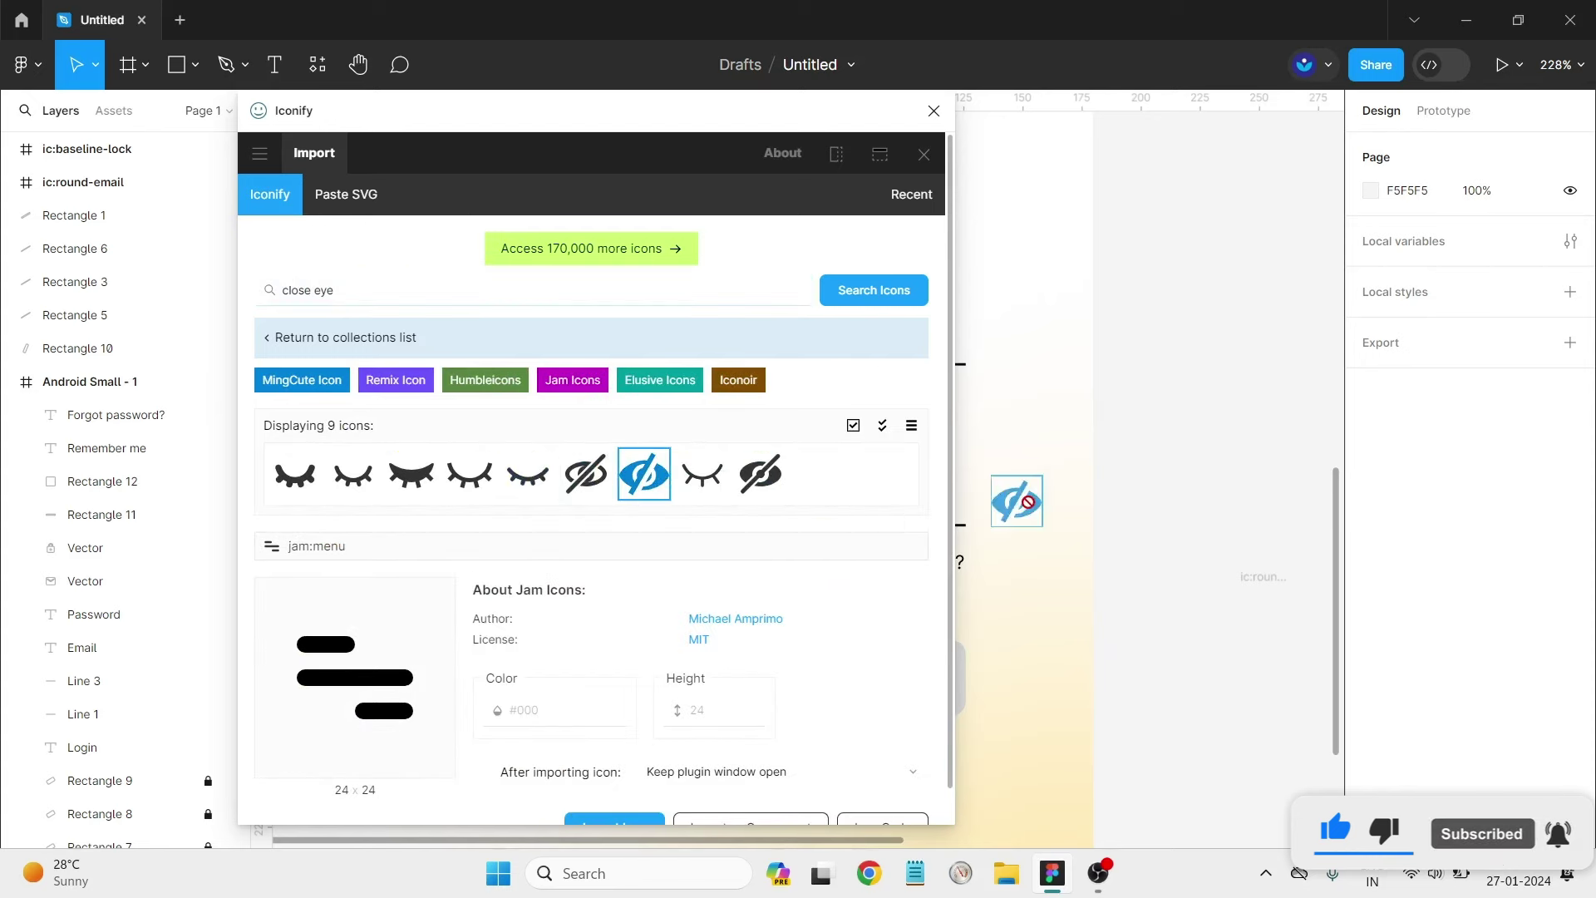
Close the Iconify plugin and shrink the imported eye-slash icon to a small size.
click(923, 156)
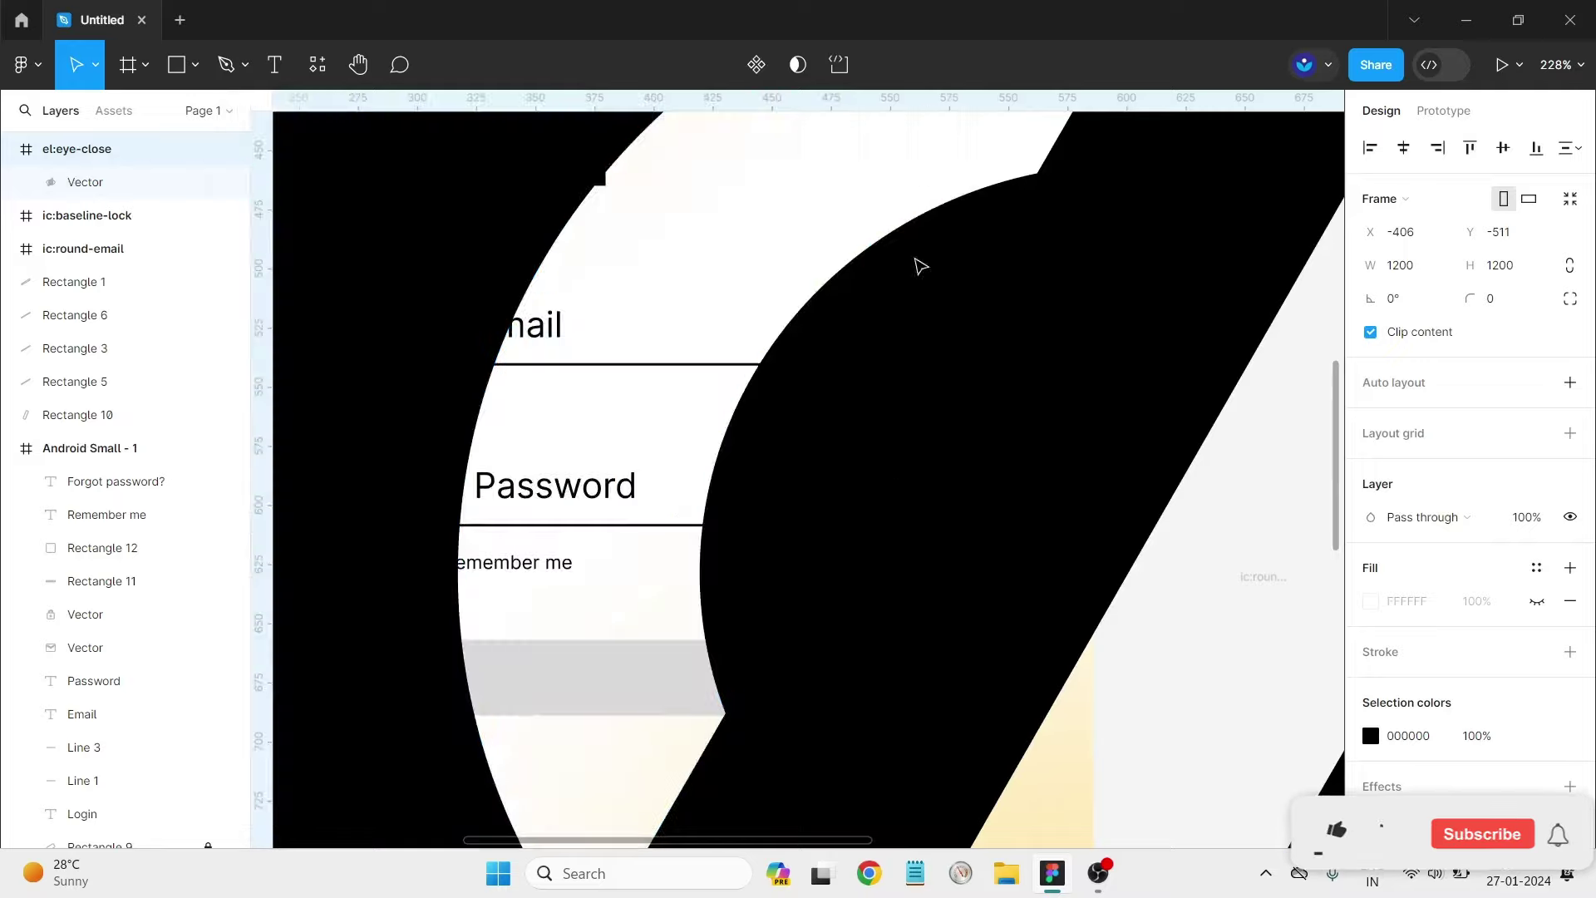
key(shift+2)
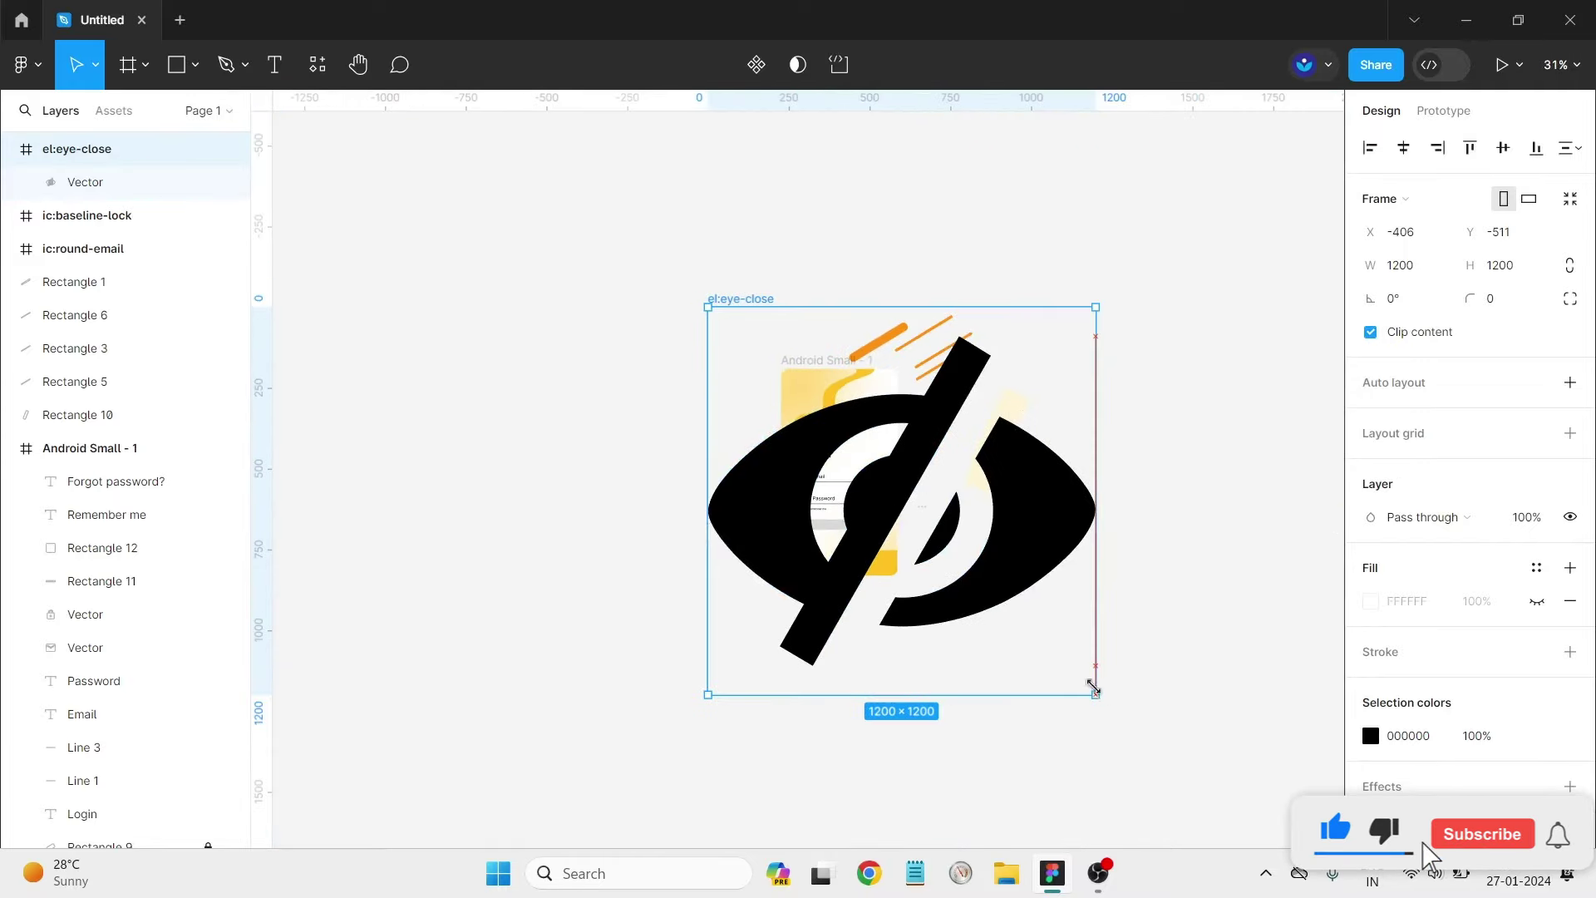
mouse_move(1093, 686)
mouse_down()
mouse_move(722, 327)
mouse_move(1165, 749)
mouse_up()
ctrl+scroll(722, 327, up, 5)
scroll(1211, 605, down, 3)
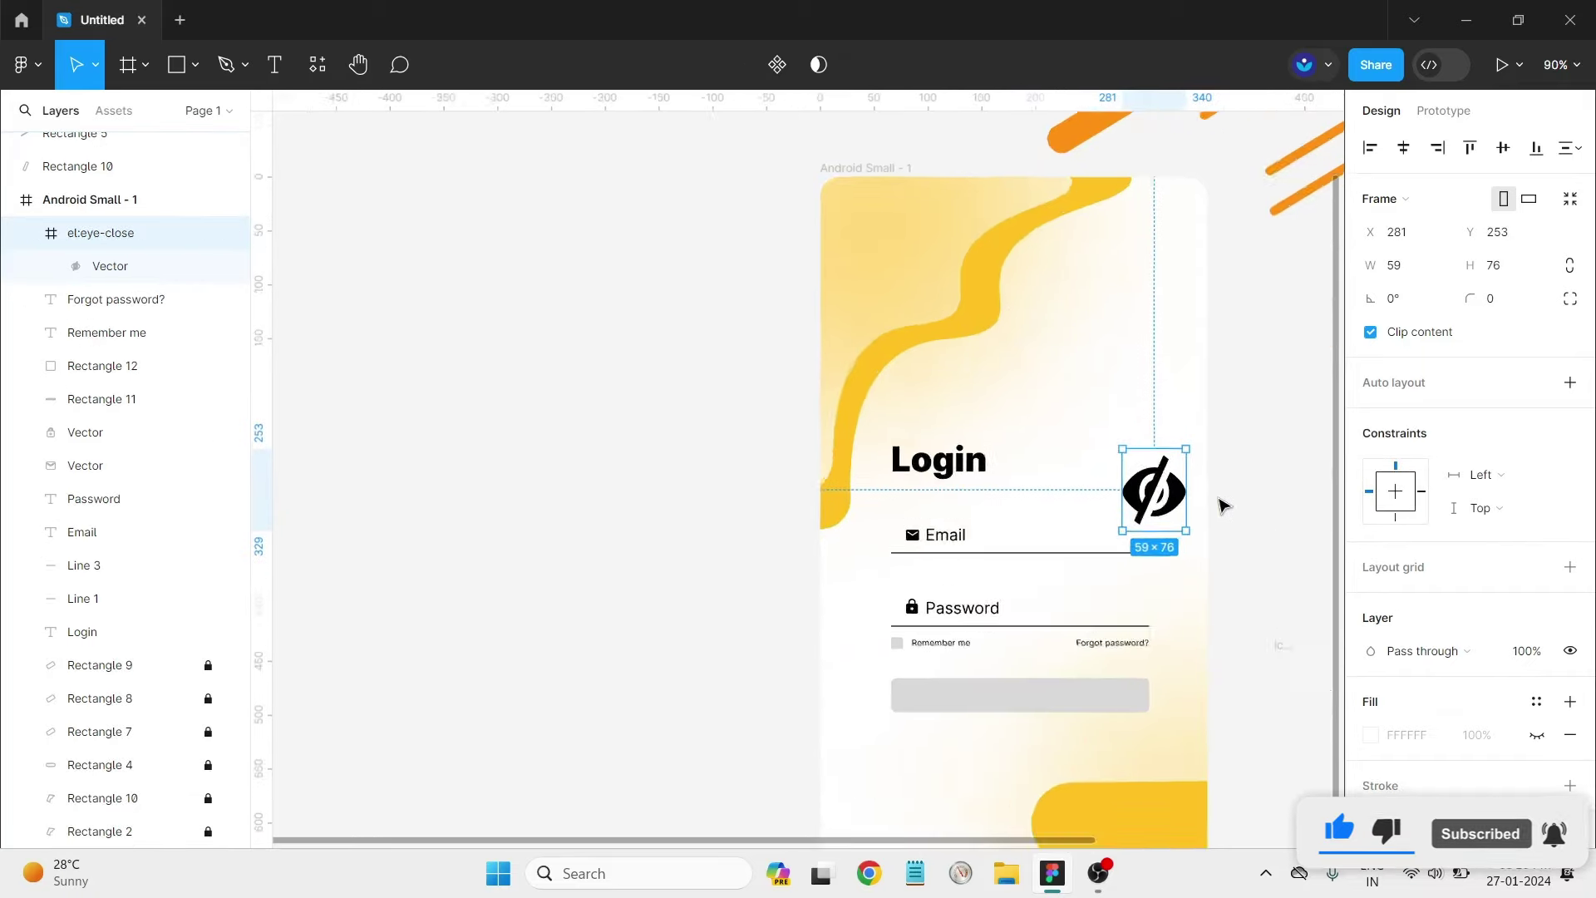
ctrl+scroll(1222, 504, up, 3)
ctrl+scroll(1144, 563, up, 2)
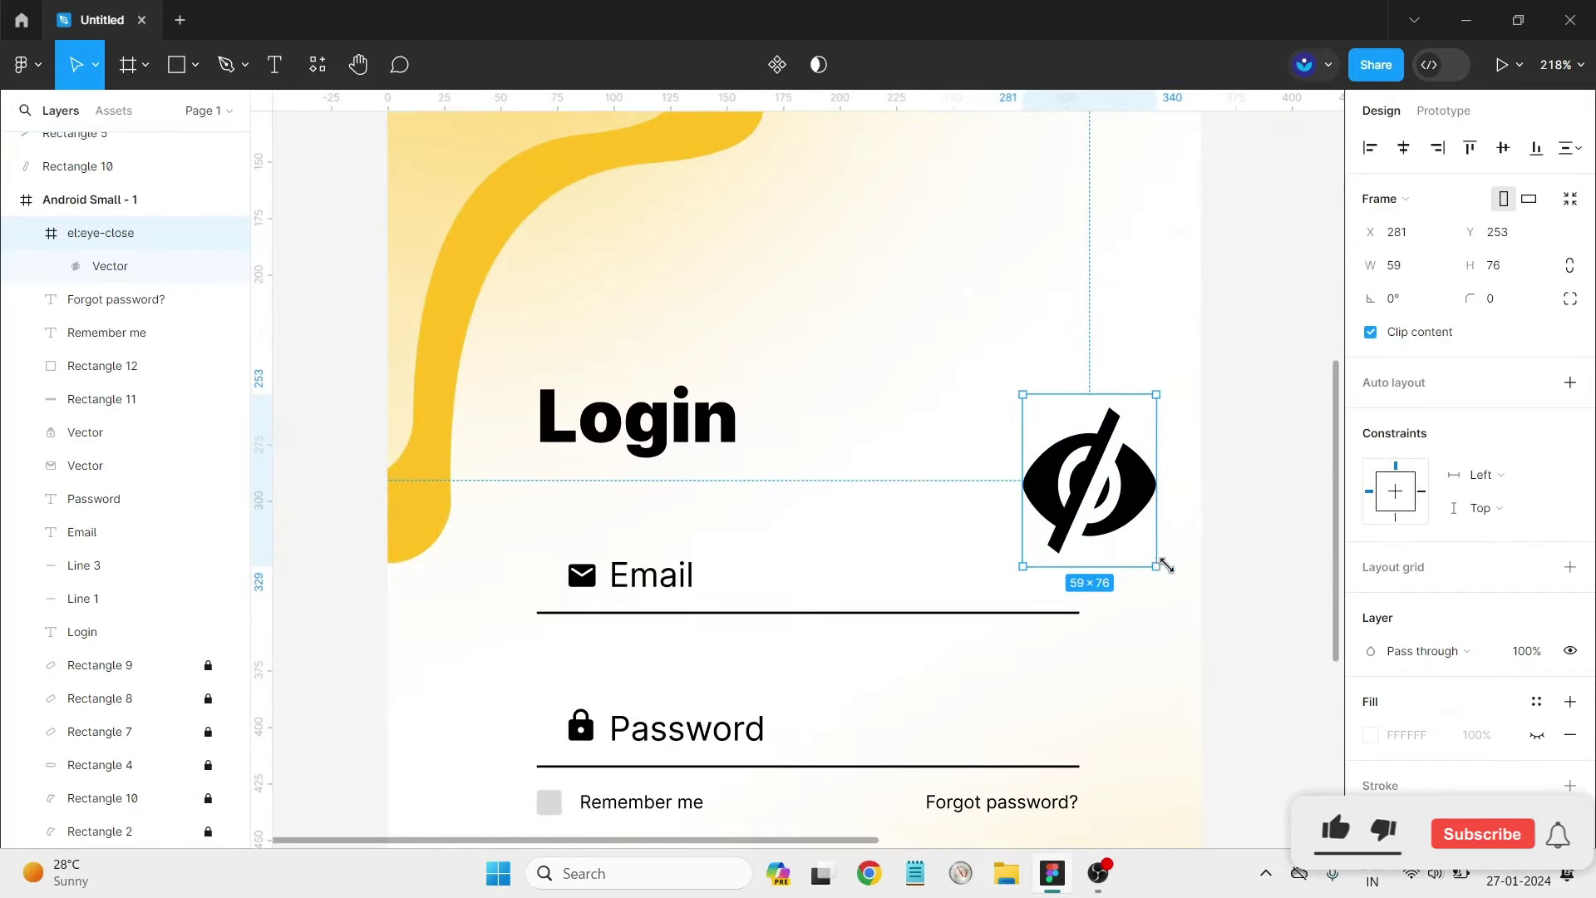
drag(1165, 565, 1225, 567)
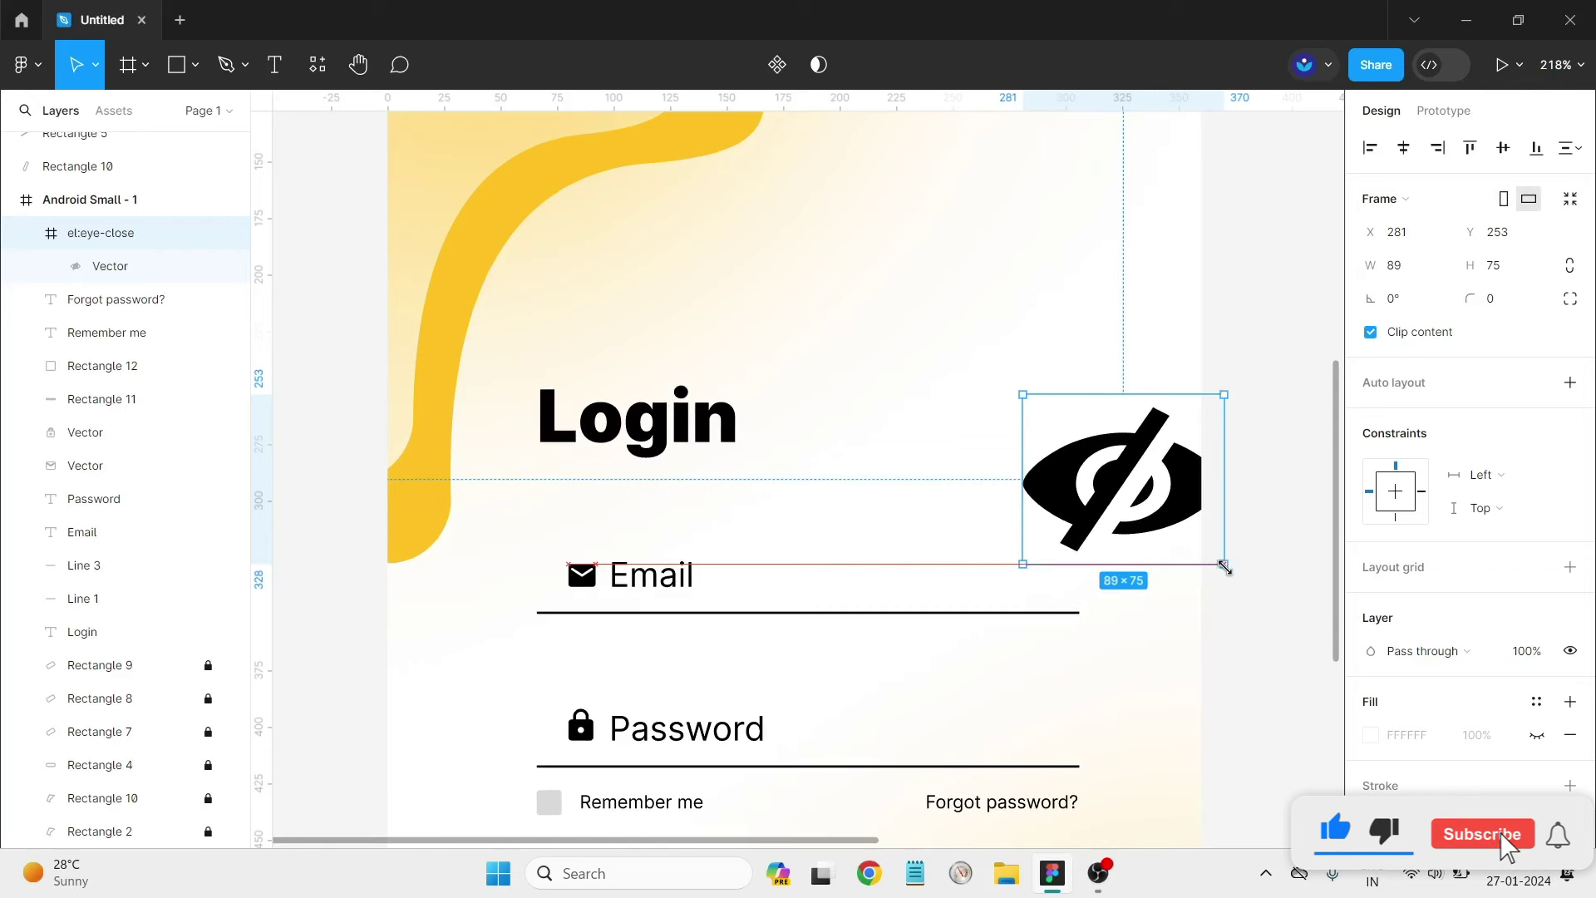
drag(1225, 567, 1081, 439)
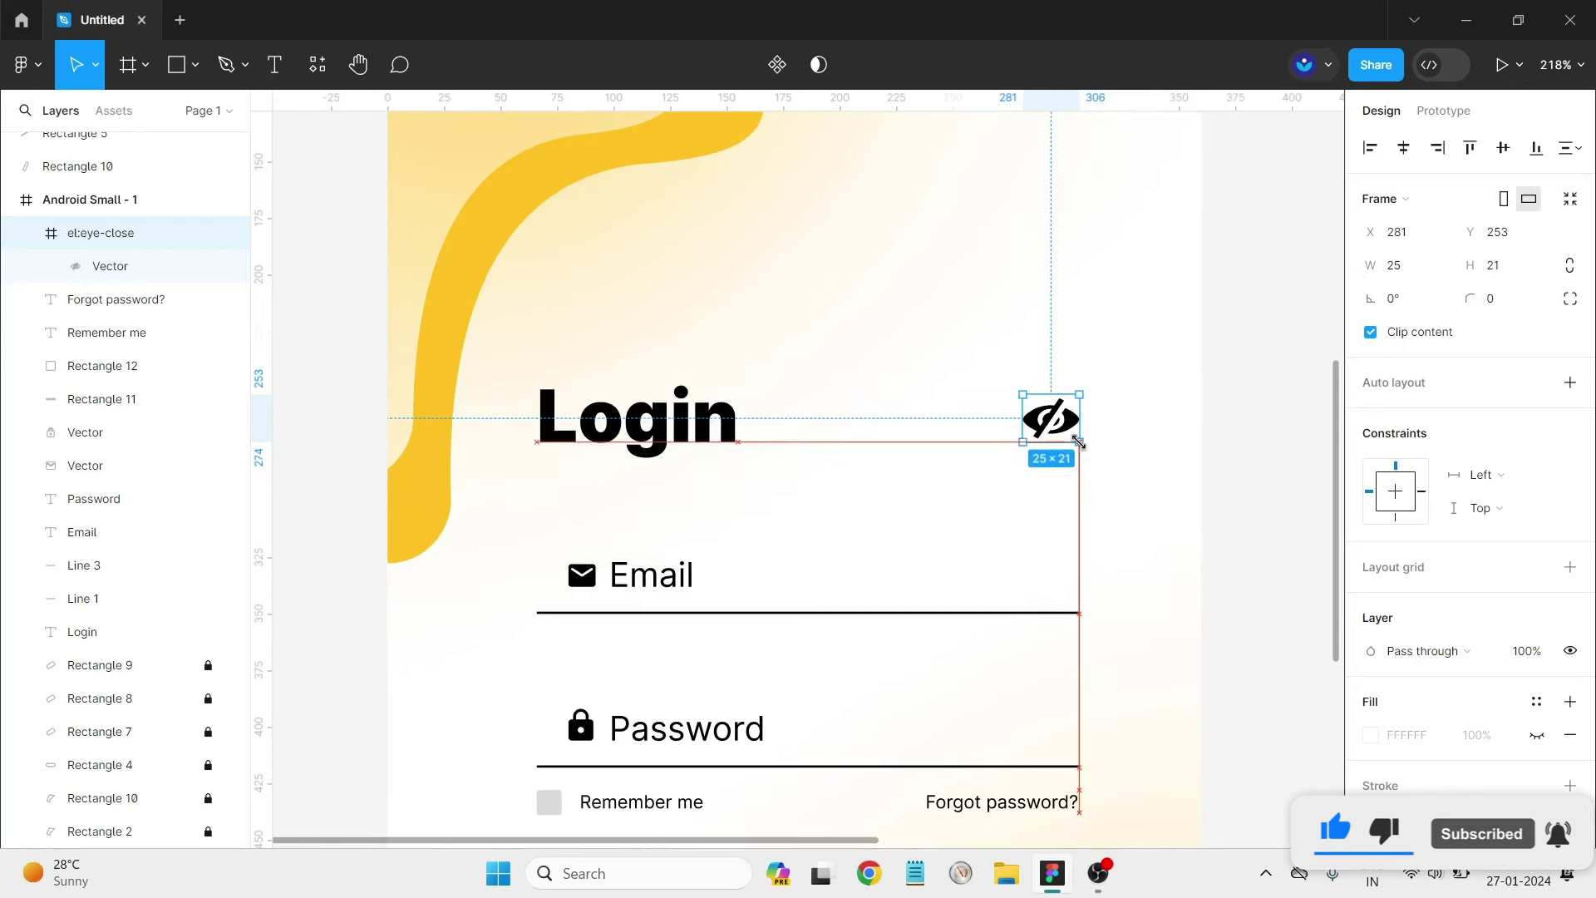
click(1177, 453)
Drag the eye icon to the right end of the Password underline.
scroll(1176, 453, down, 4)
scroll(1101, 313, up, 3)
click(1052, 293)
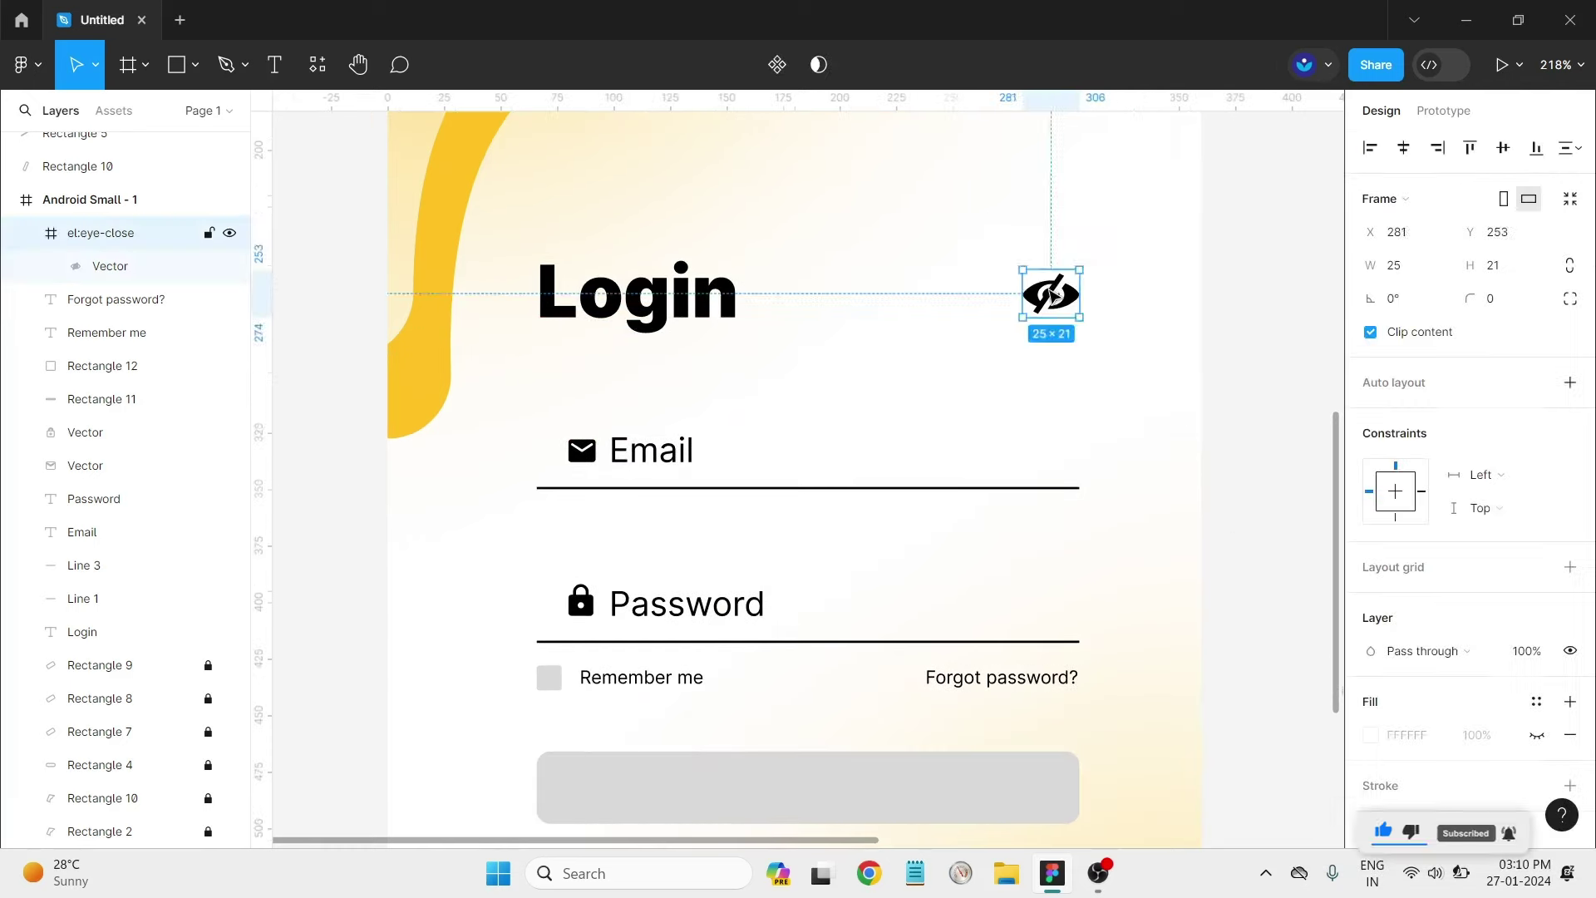
mouse_move(1052, 292)
mouse_down()
mouse_move(1035, 629)
mouse_move(1065, 614)
mouse_move(1044, 593)
mouse_move(1054, 615)
mouse_up()
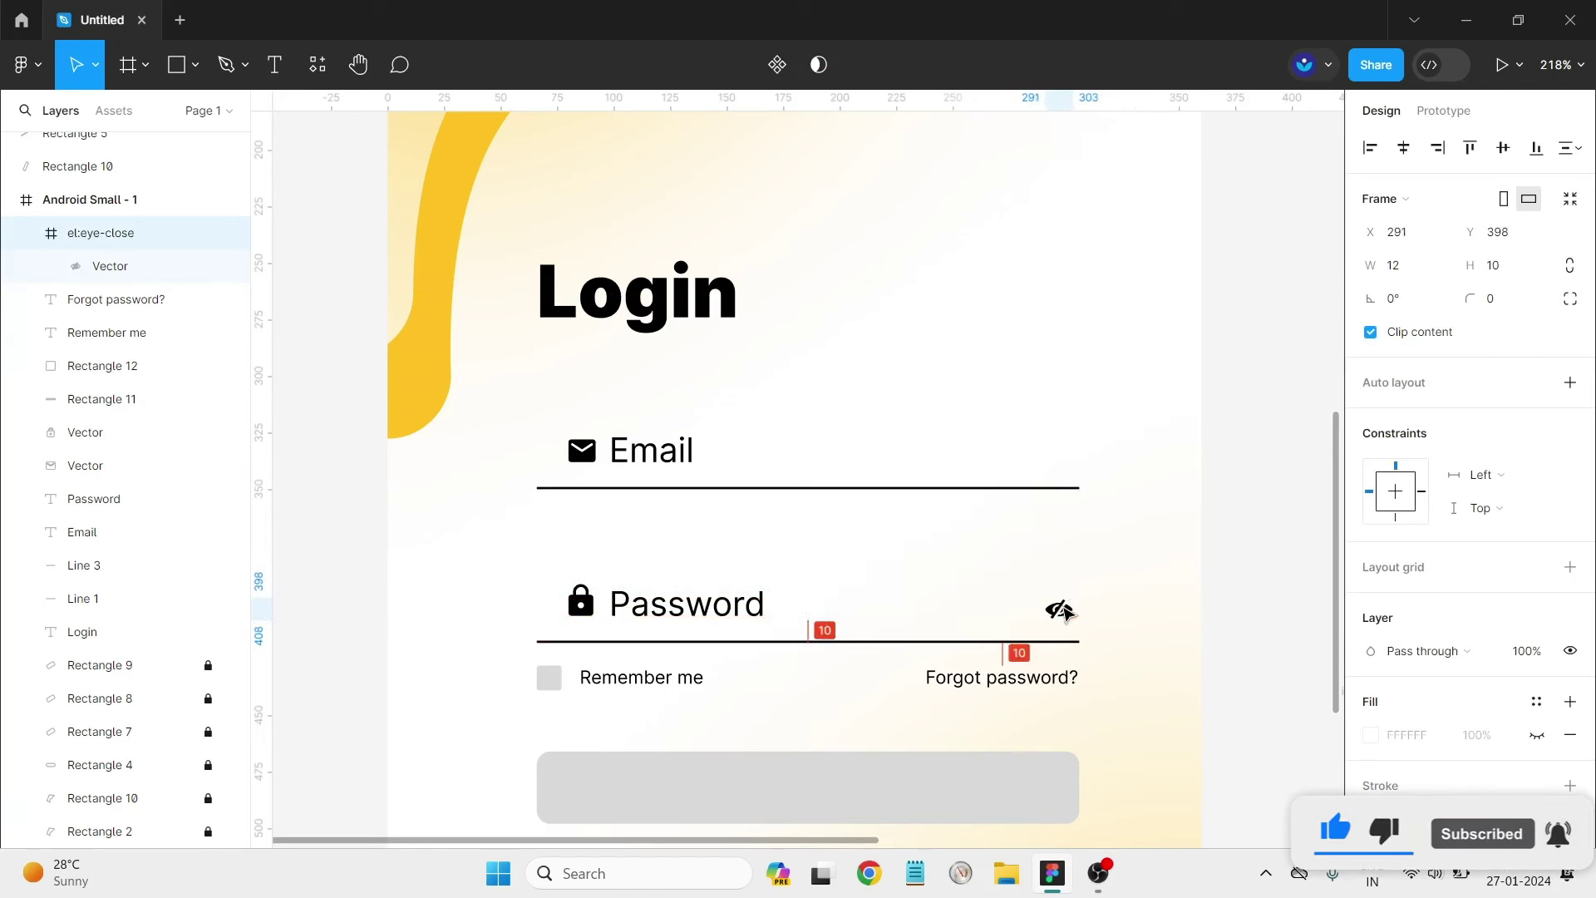
Type a LOGIN label on the grey button and set it to size 20.
click(1211, 641)
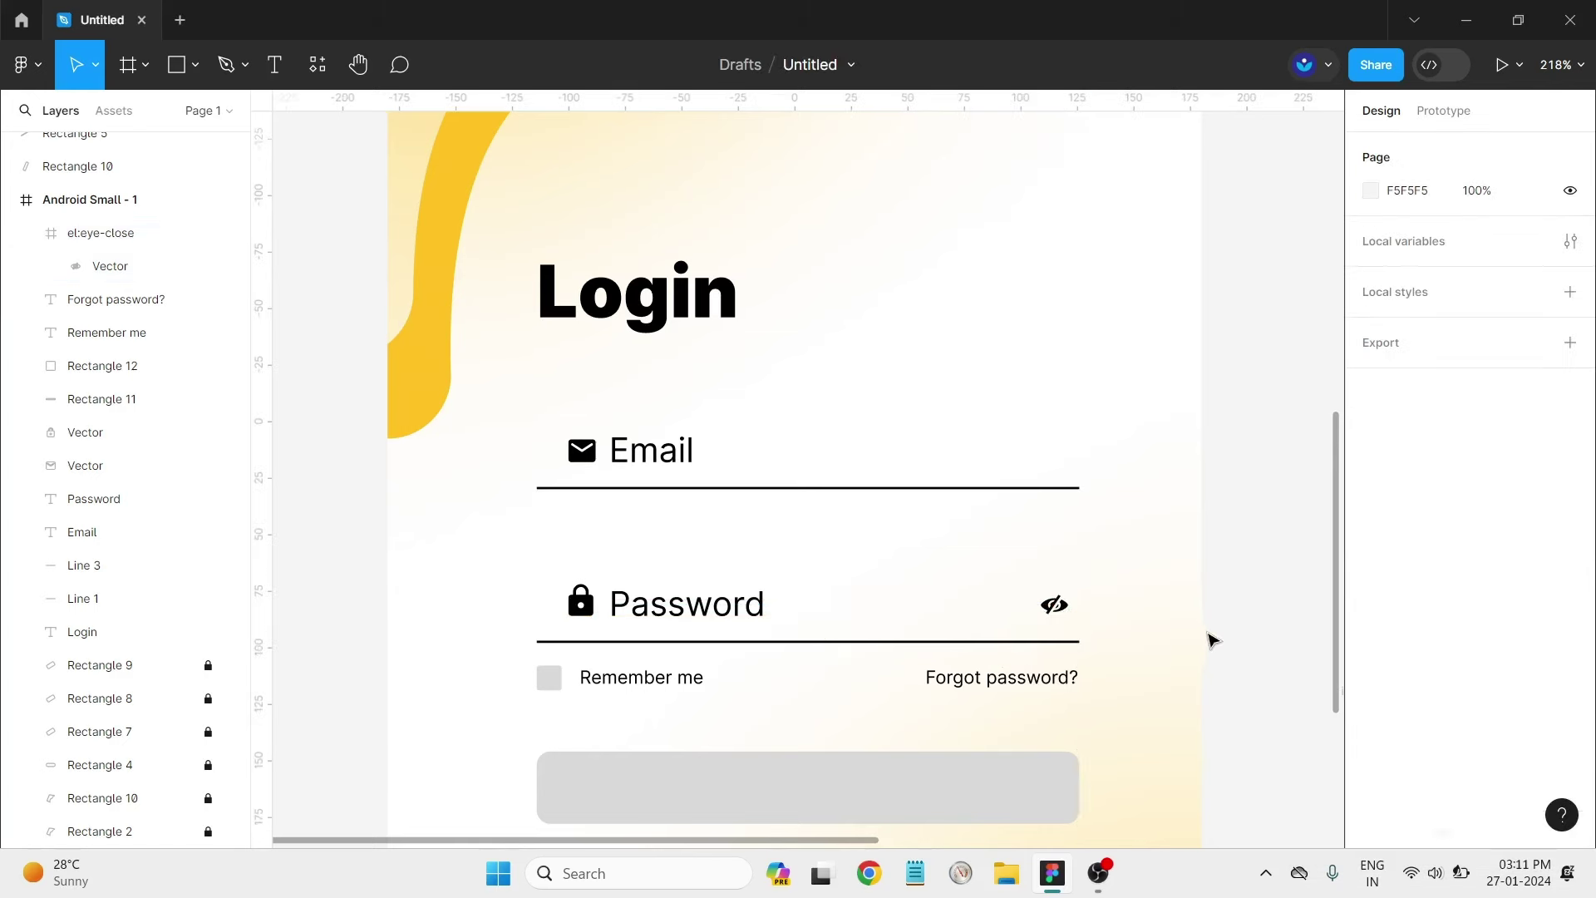
scroll(1211, 641, down, 3)
scroll(1034, 837, right, 1)
scroll(1051, 688, right, 3)
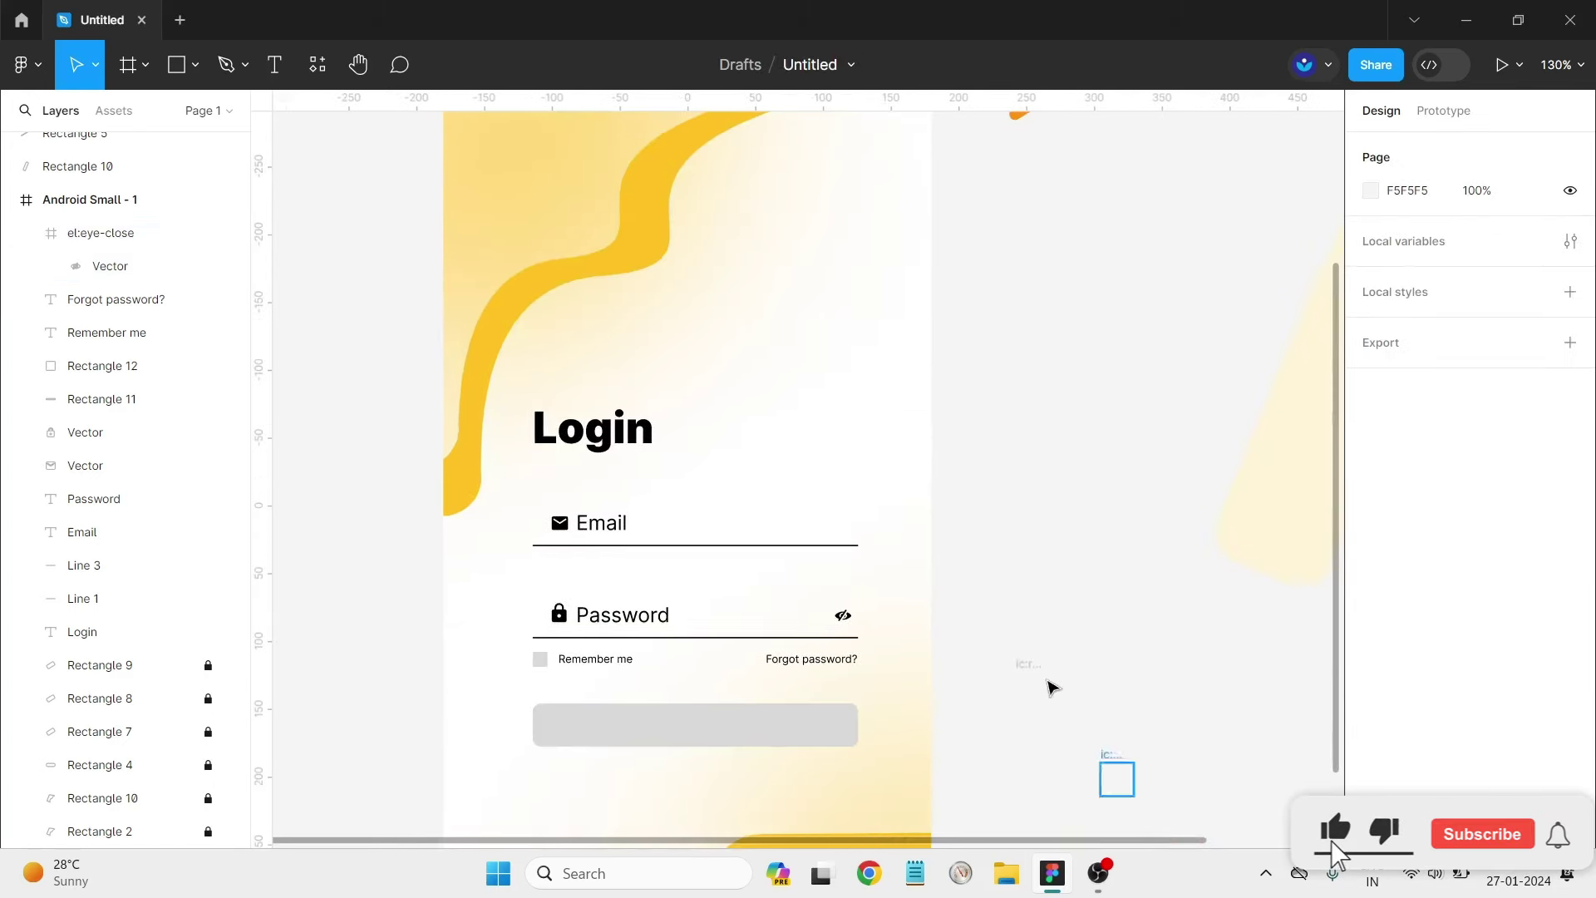
scroll(1012, 570, down, 3)
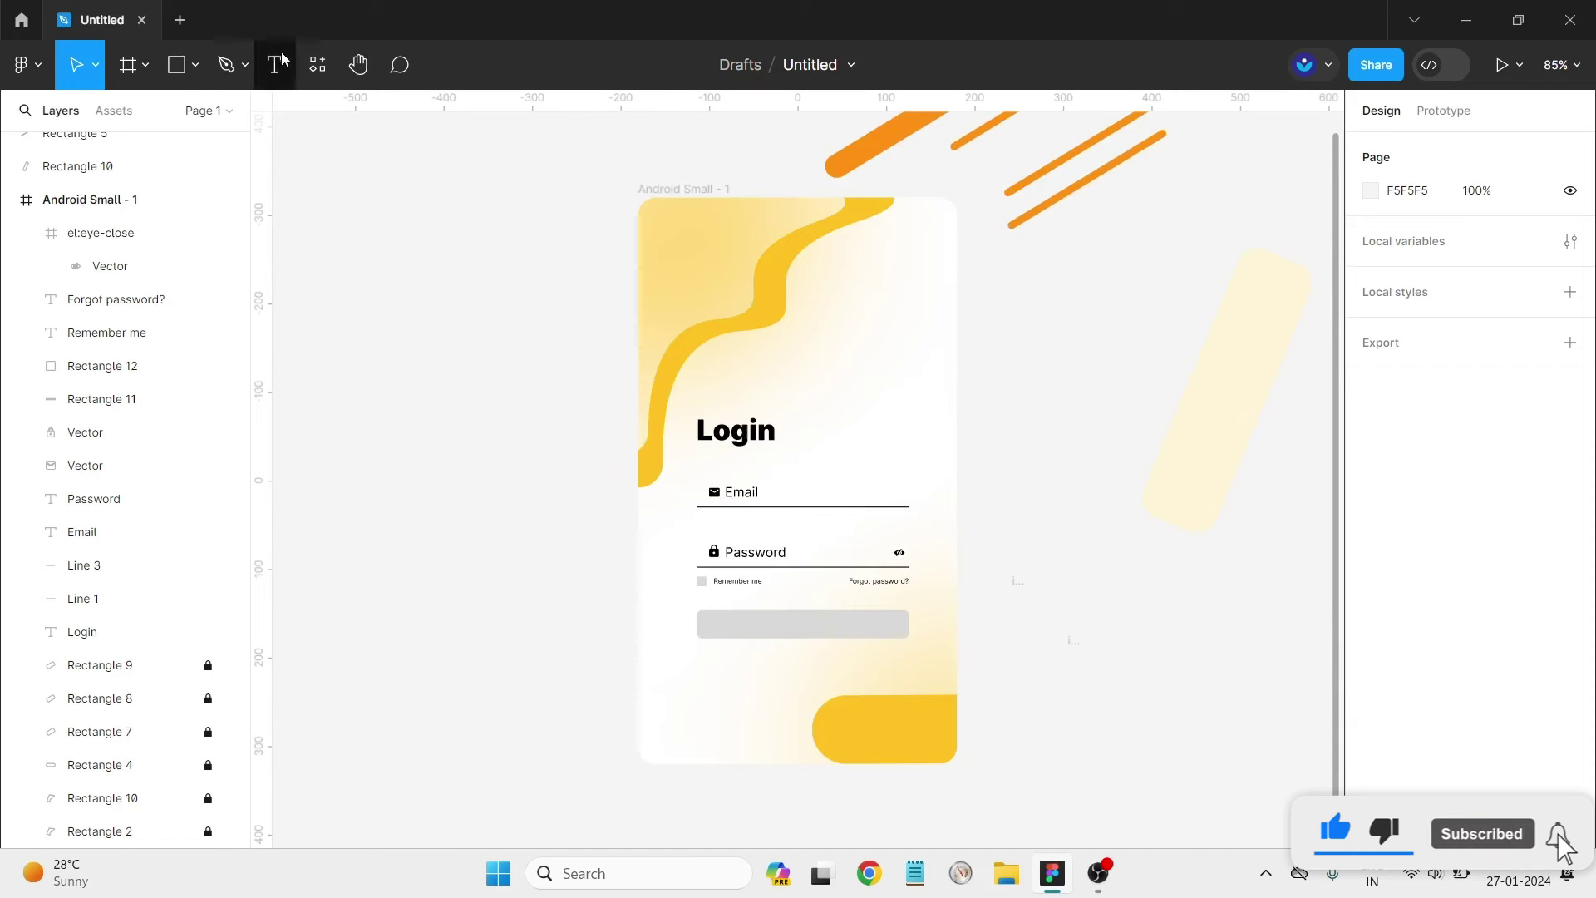
click(760, 614)
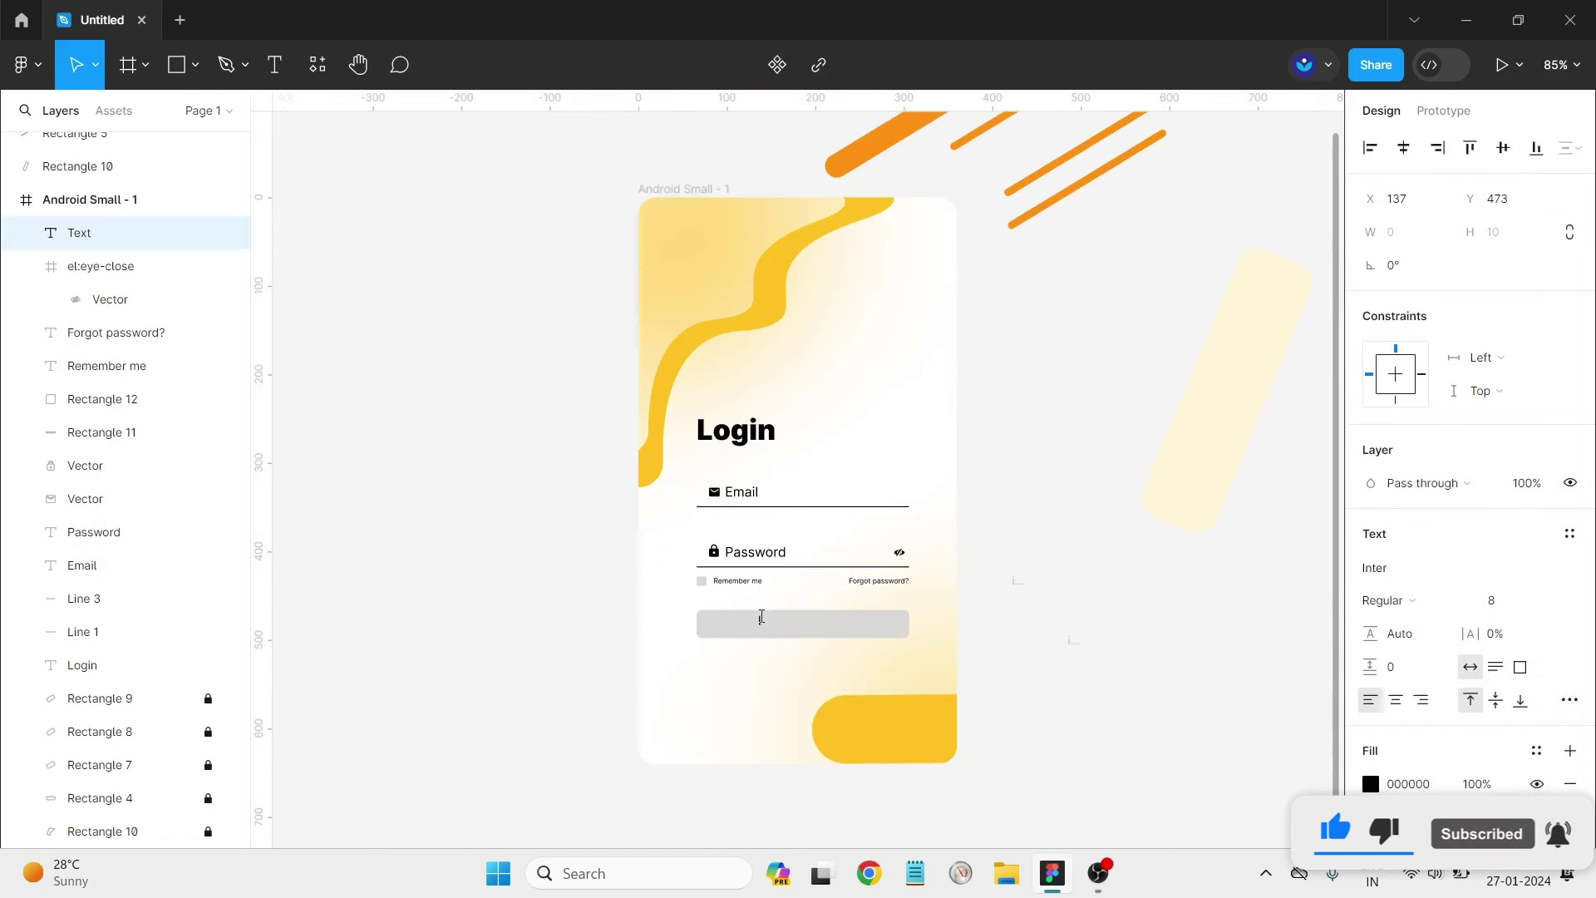
text(l)
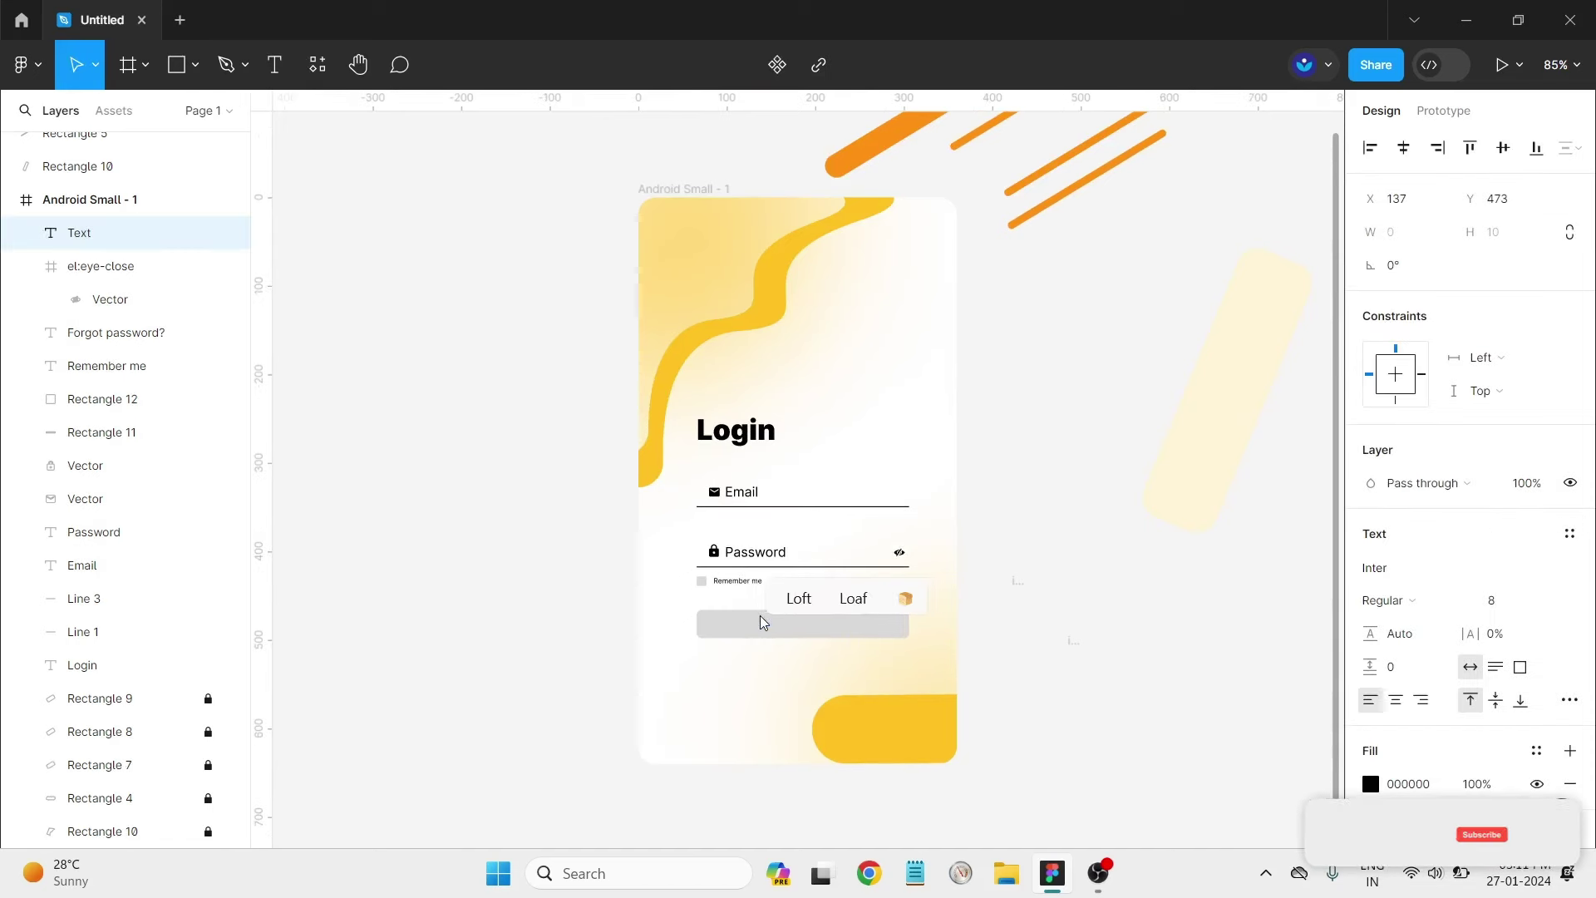
text(OGIN)
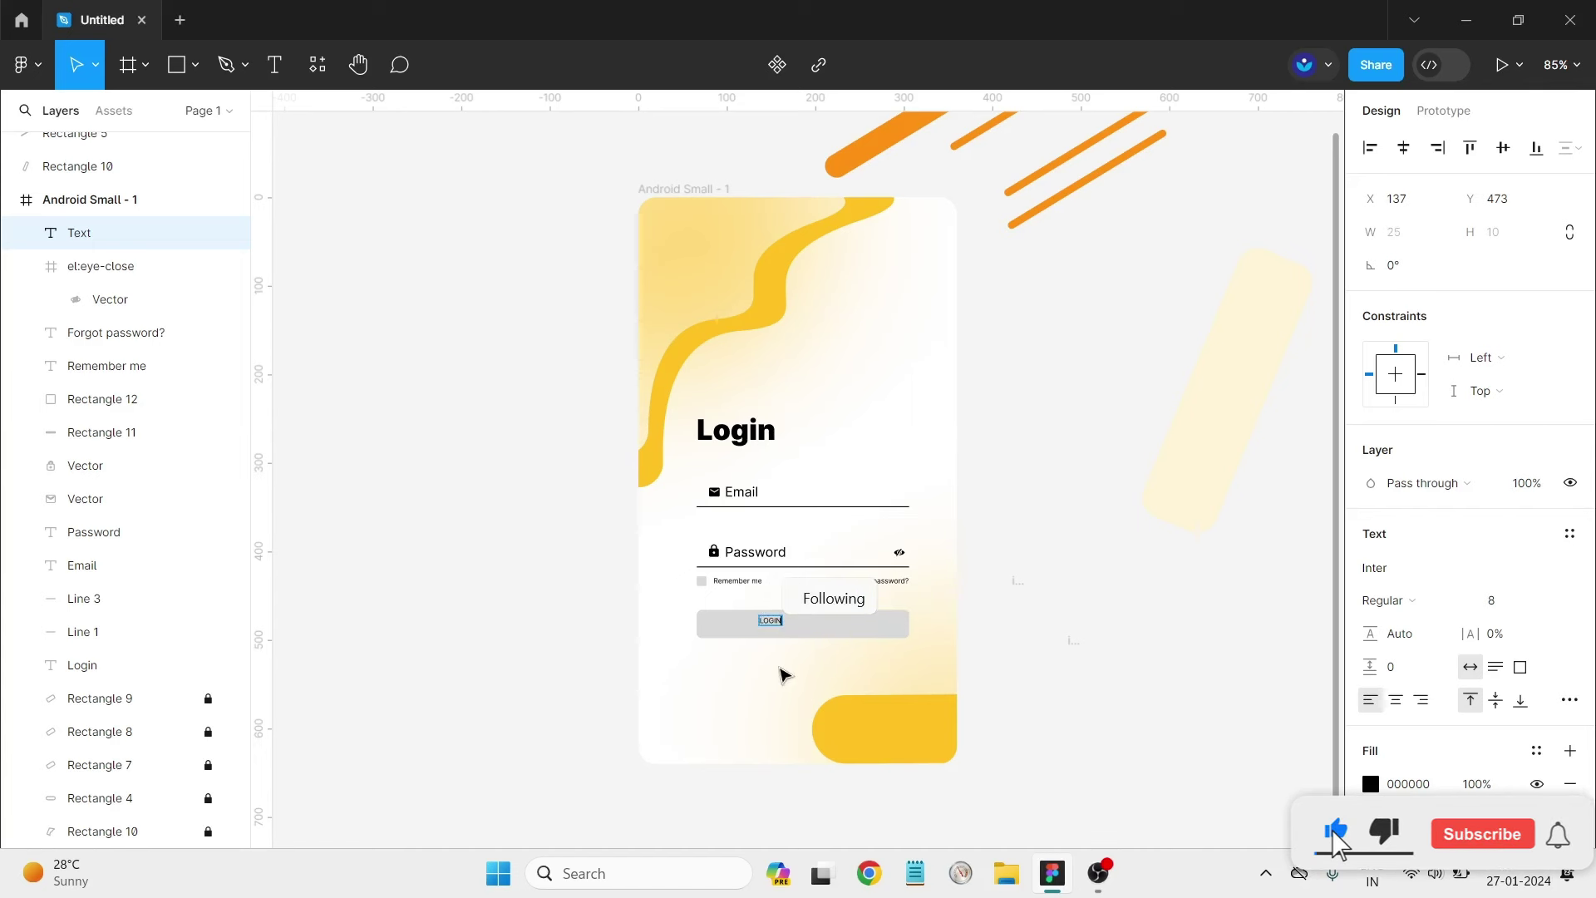
key(Escape)
click(1496, 600)
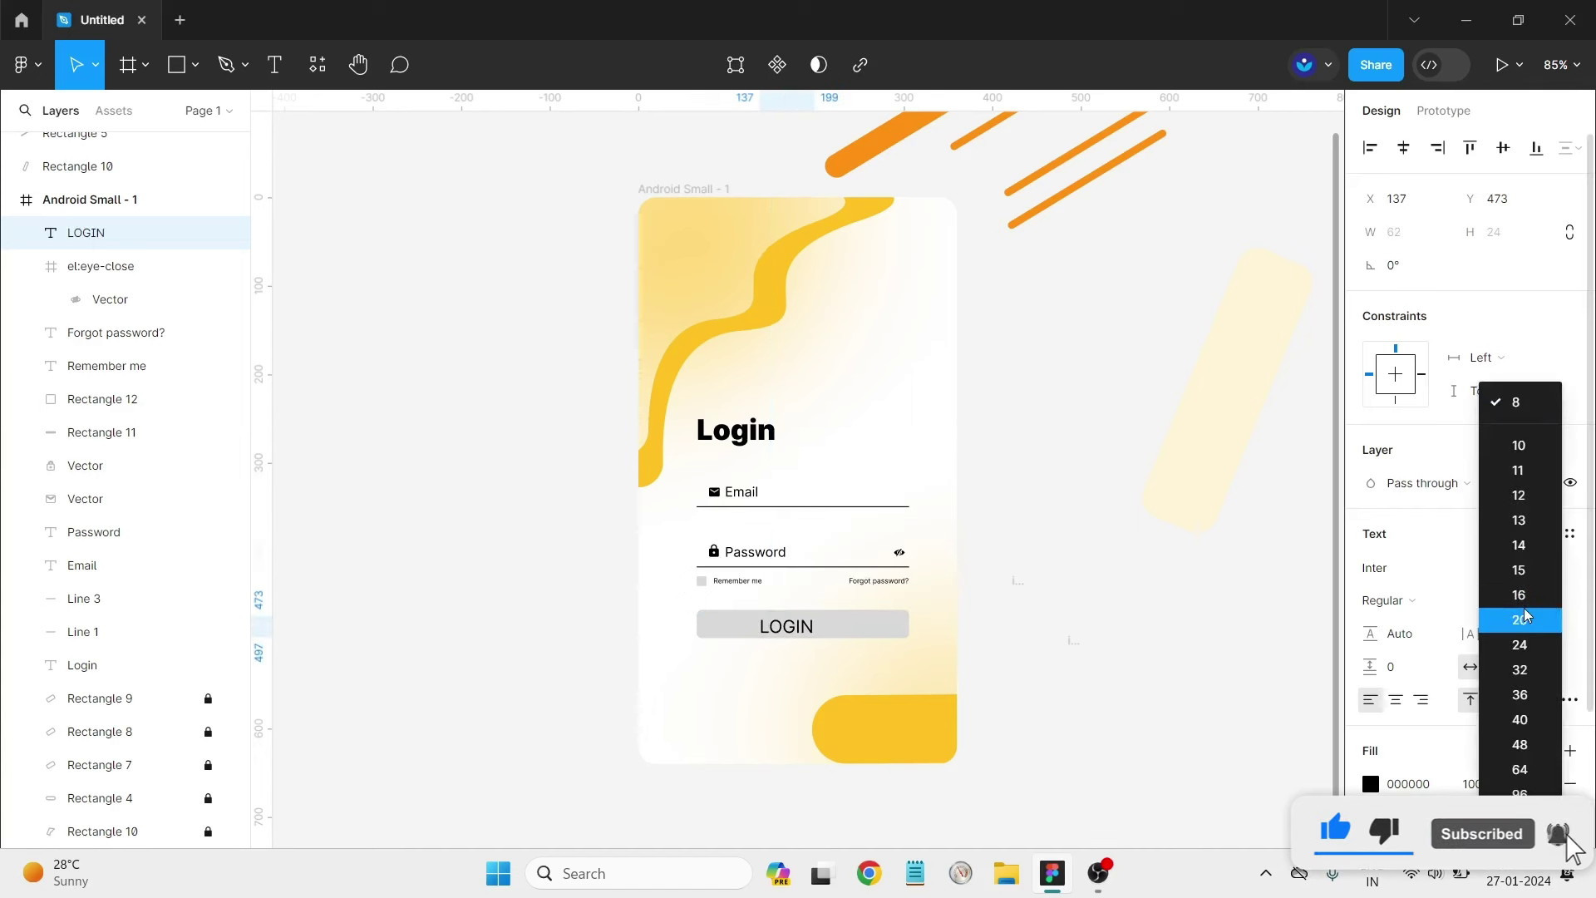
click(1536, 619)
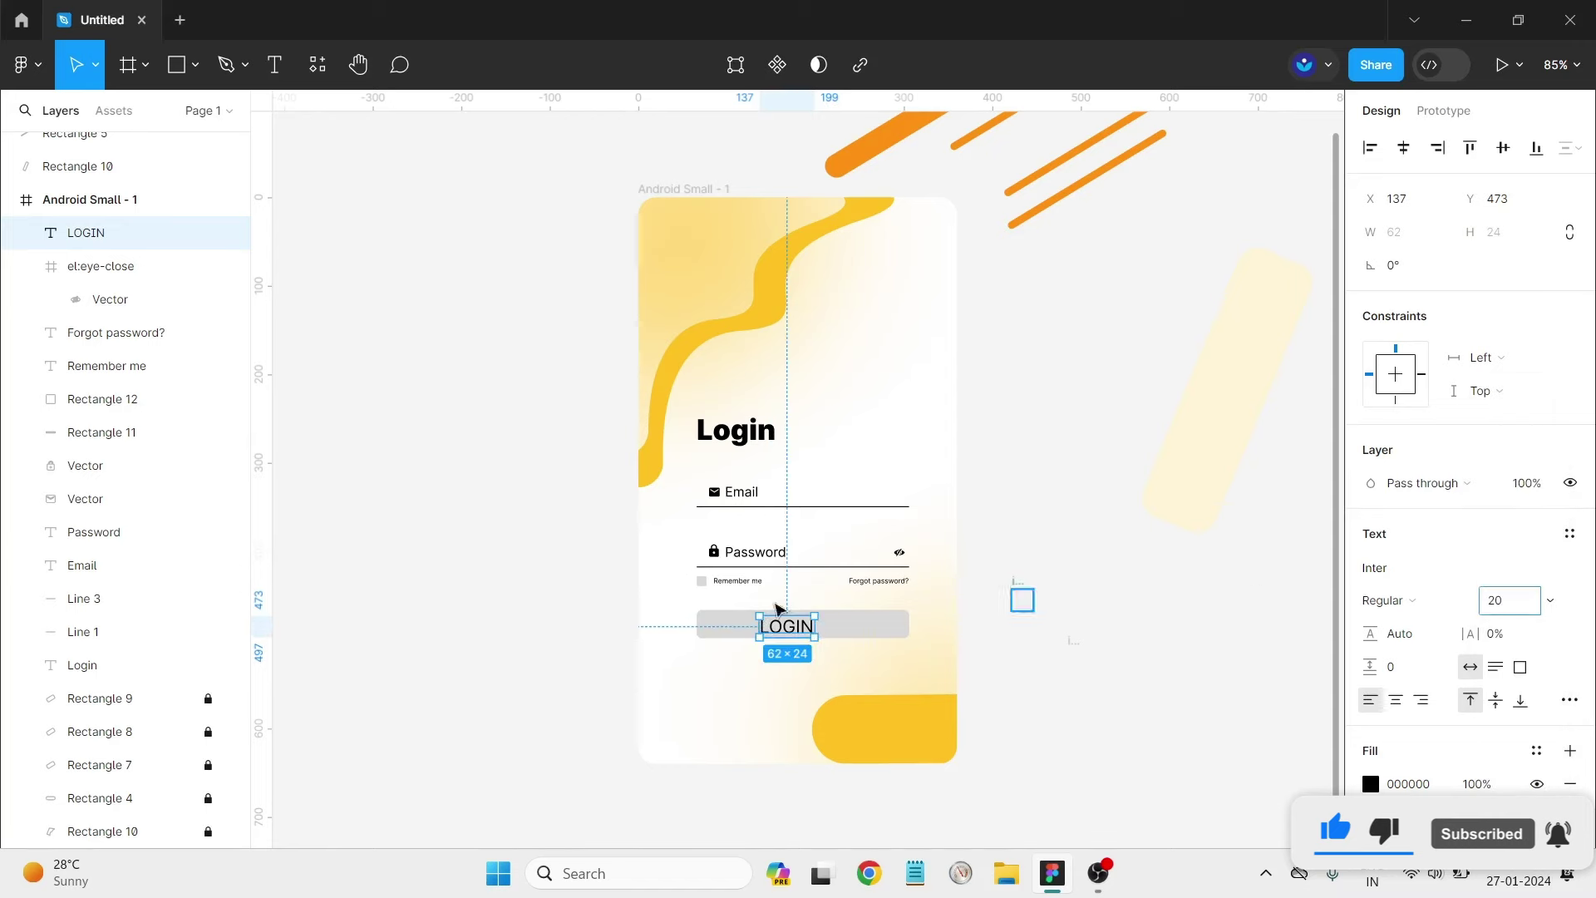
Centre the LOGIN text horizontally on the button rectangle.
scroll(856, 653, up, 3)
scroll(857, 653, up, 2)
click(979, 653)
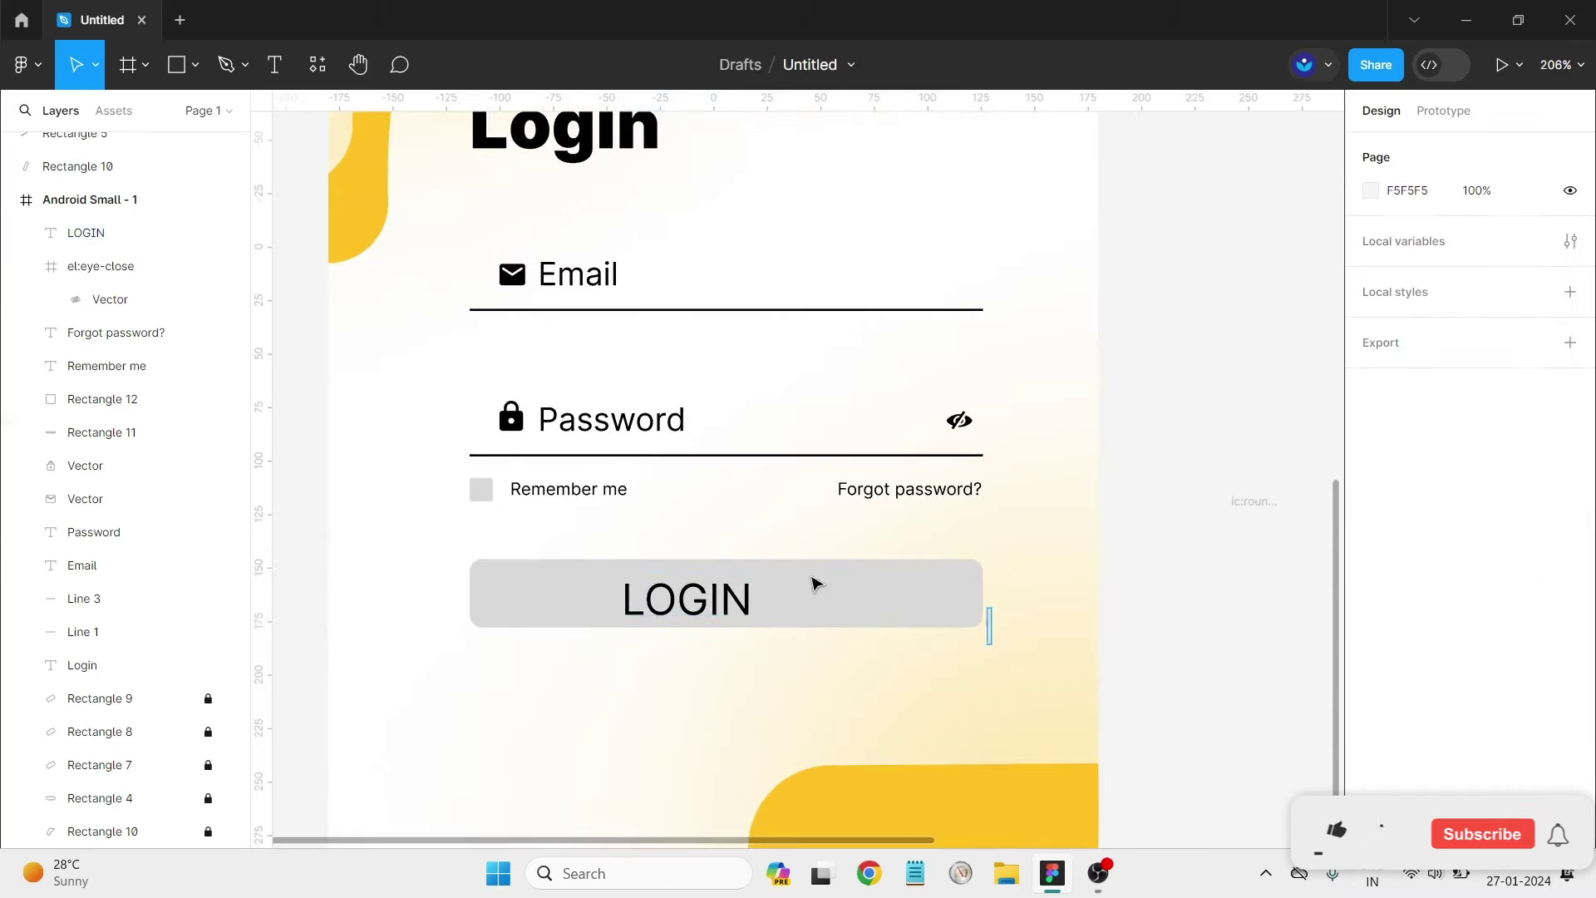
shift+click(816, 581)
click(1370, 151)
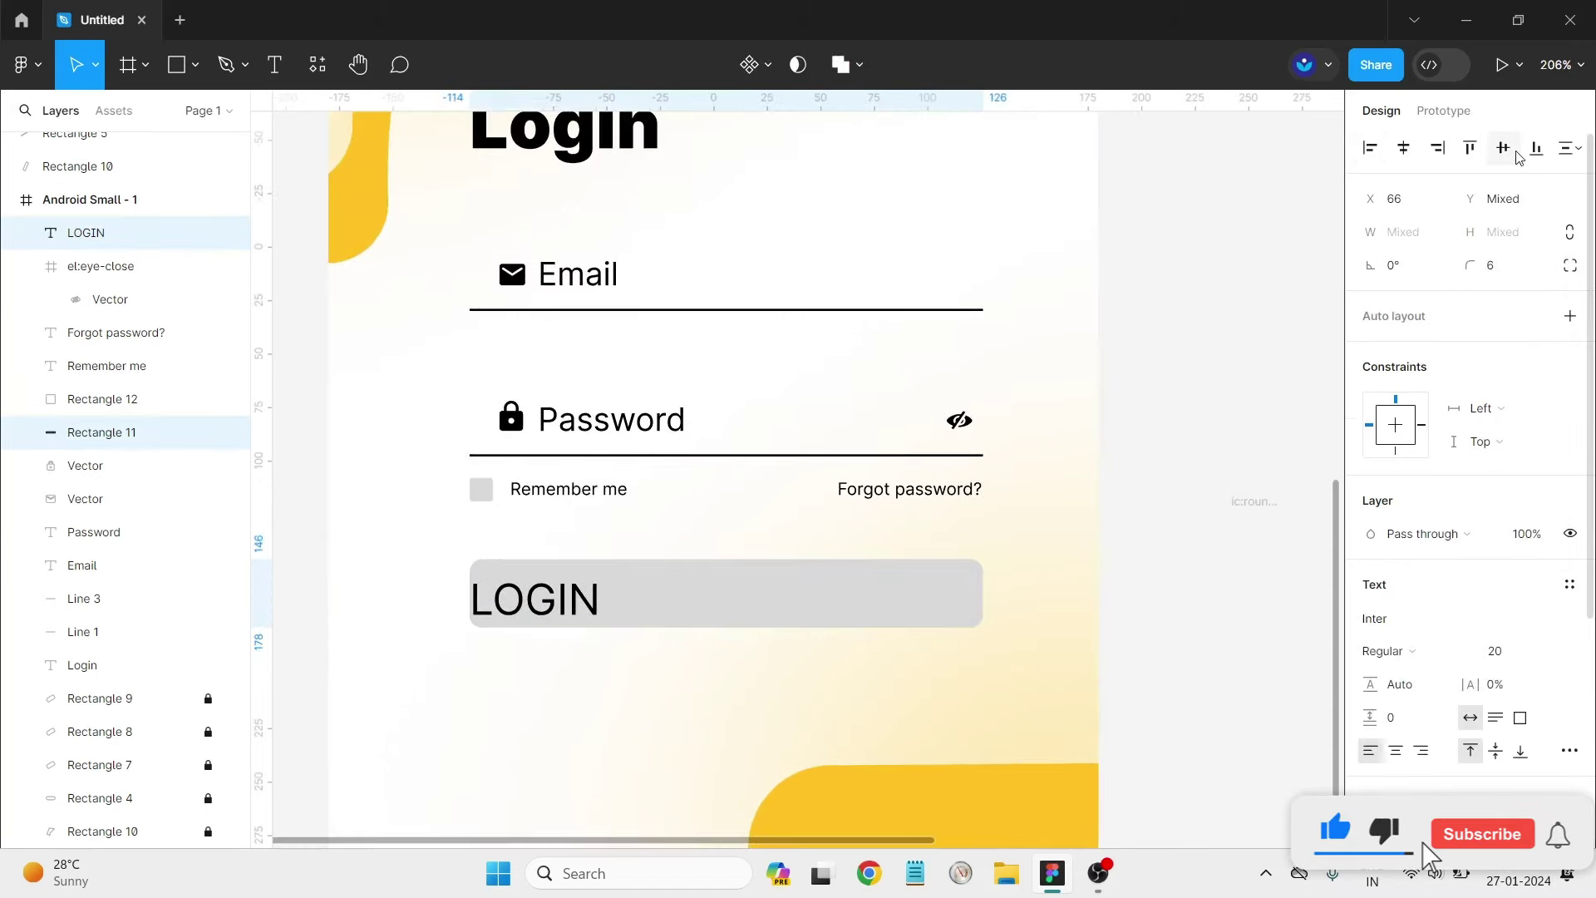
click(1414, 152)
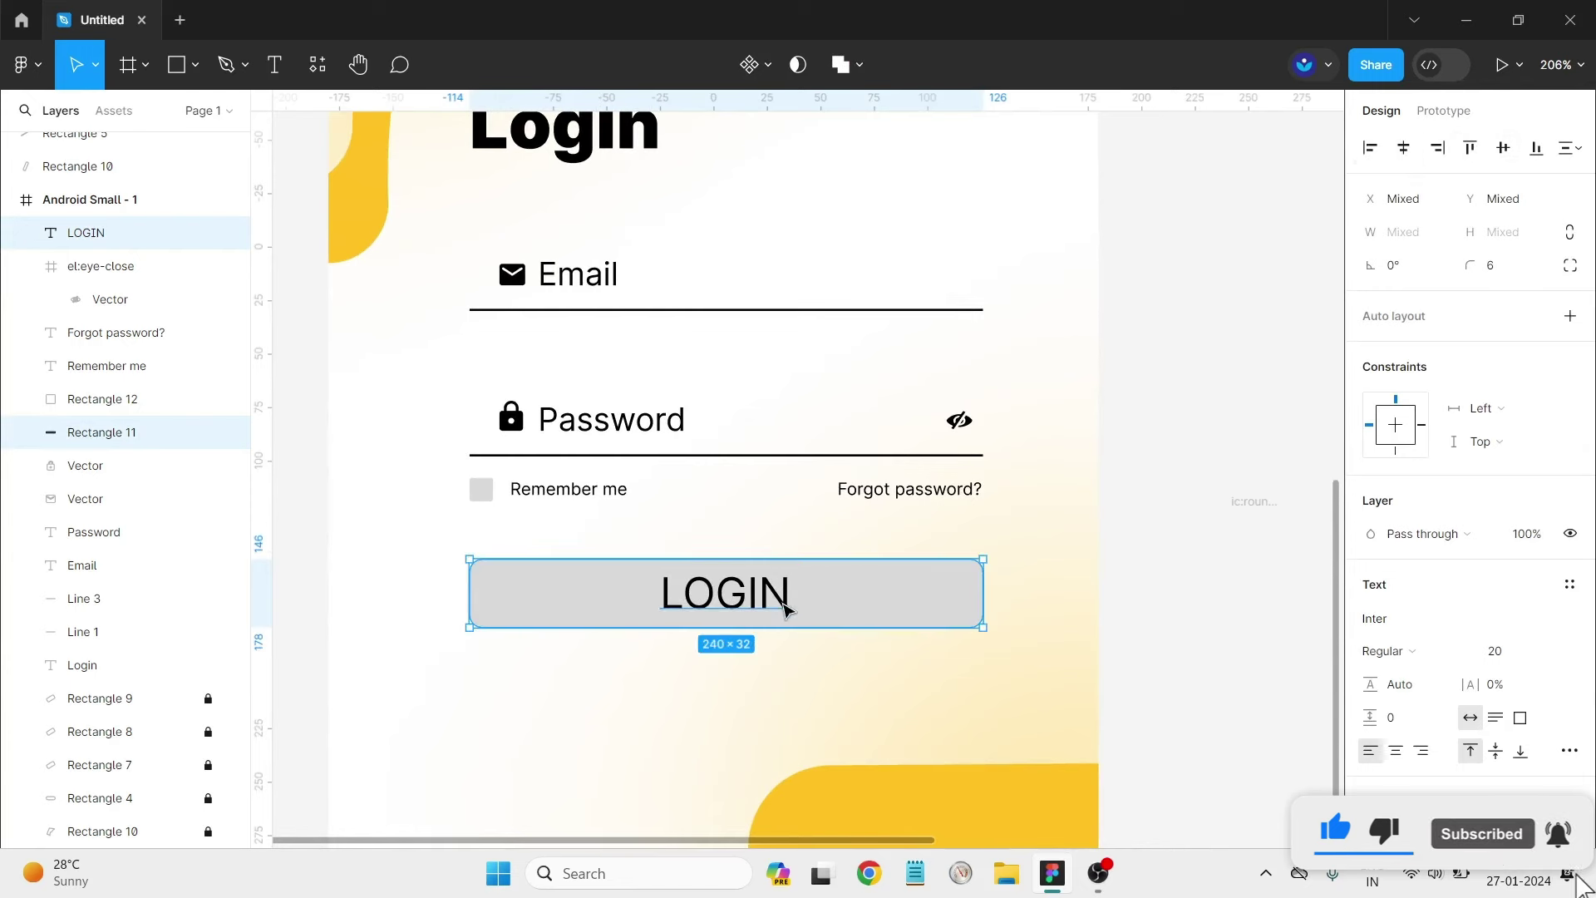
click(1058, 611)
Reduce LOGIN to size 16 and recentre it horizontally on the button.
click(787, 603)
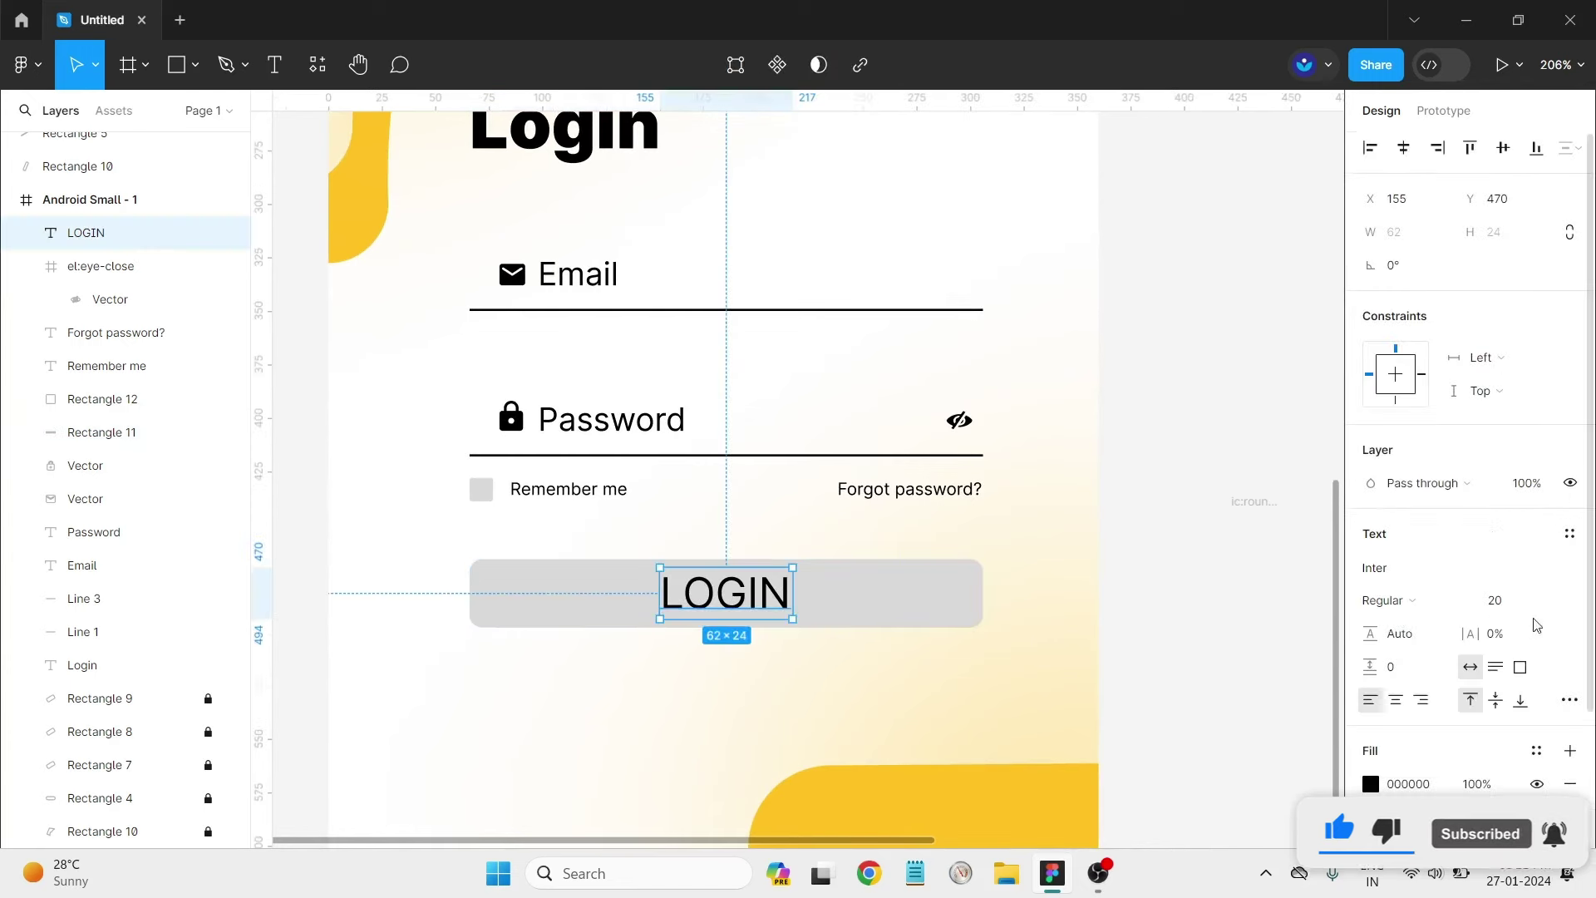
click(1536, 600)
click(1504, 573)
click(1193, 627)
drag(1008, 619, 1322, 270)
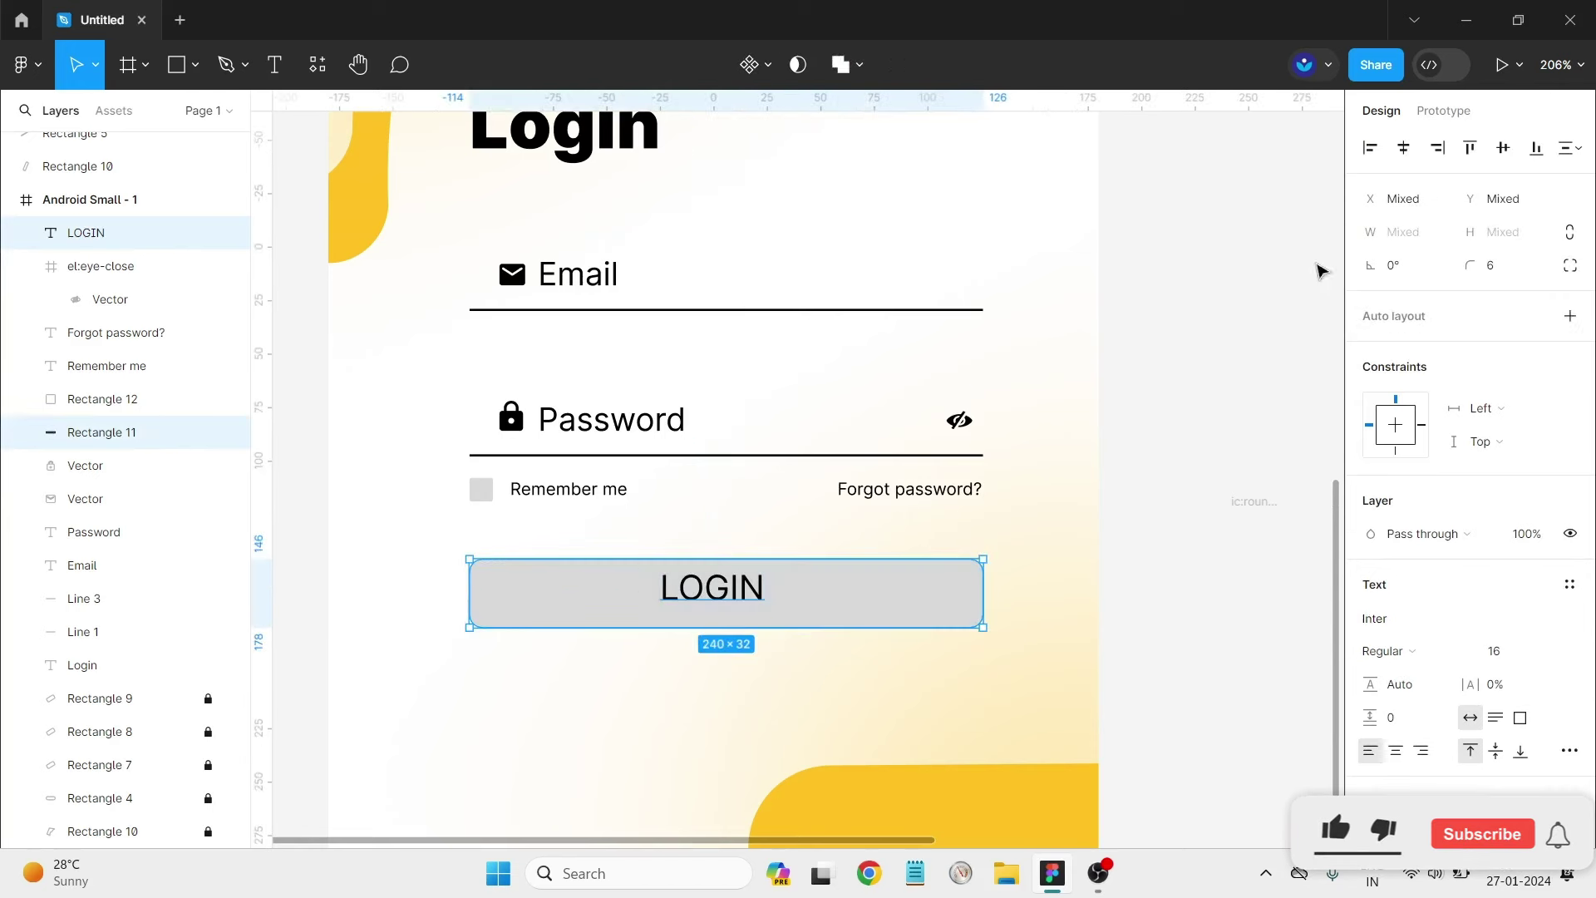
click(1369, 150)
click(1404, 148)
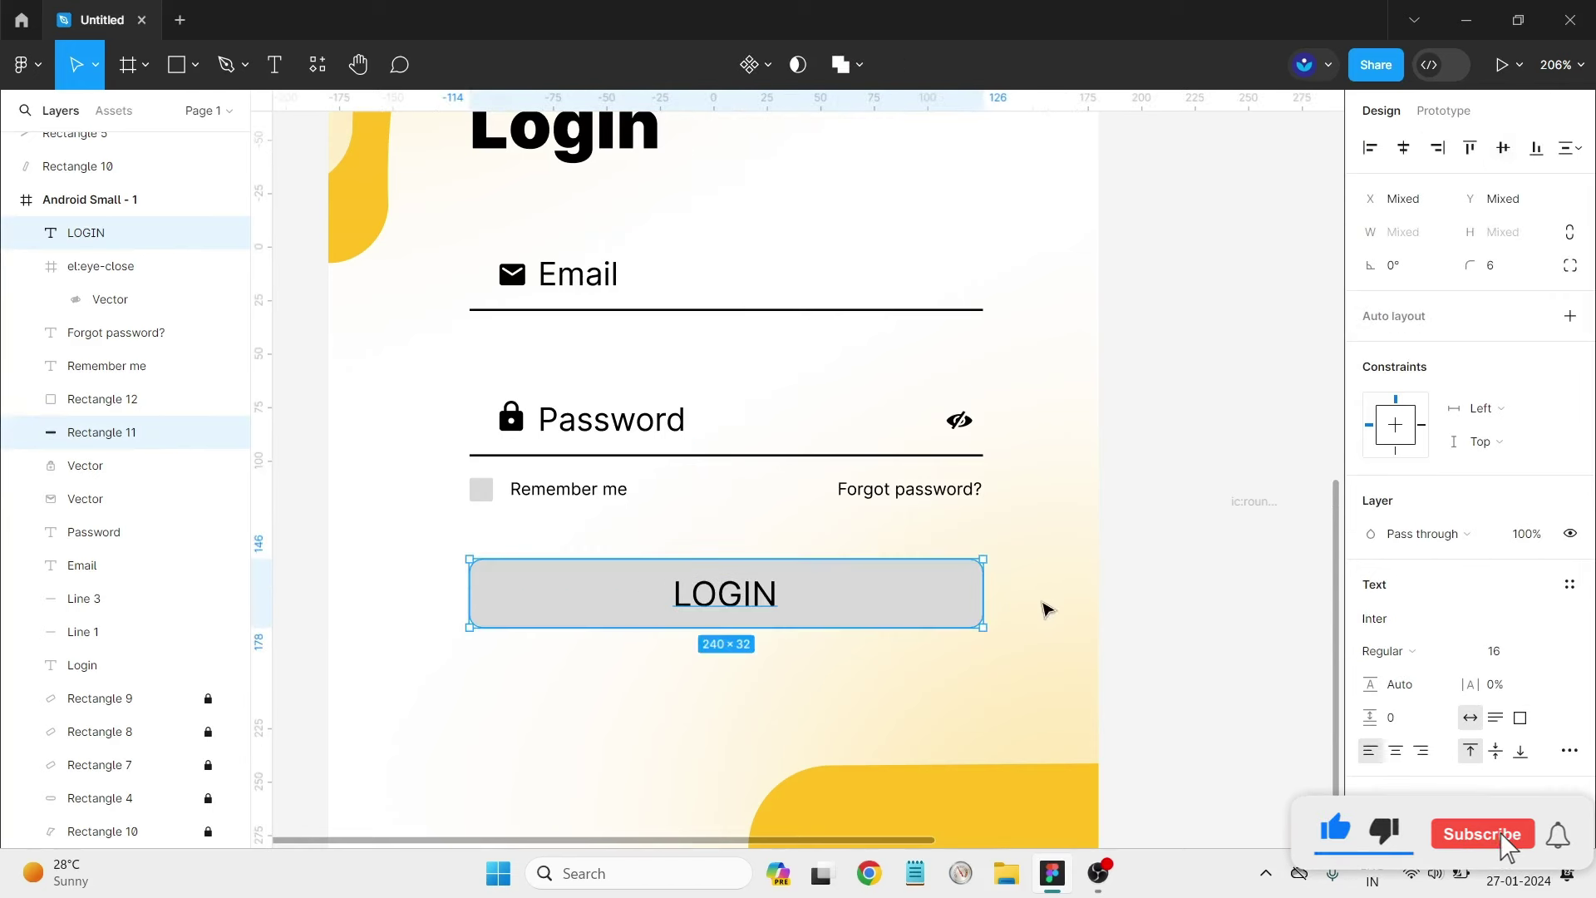
Make the LOGIN text bold, then select the grey button to edit its fill.
click(731, 595)
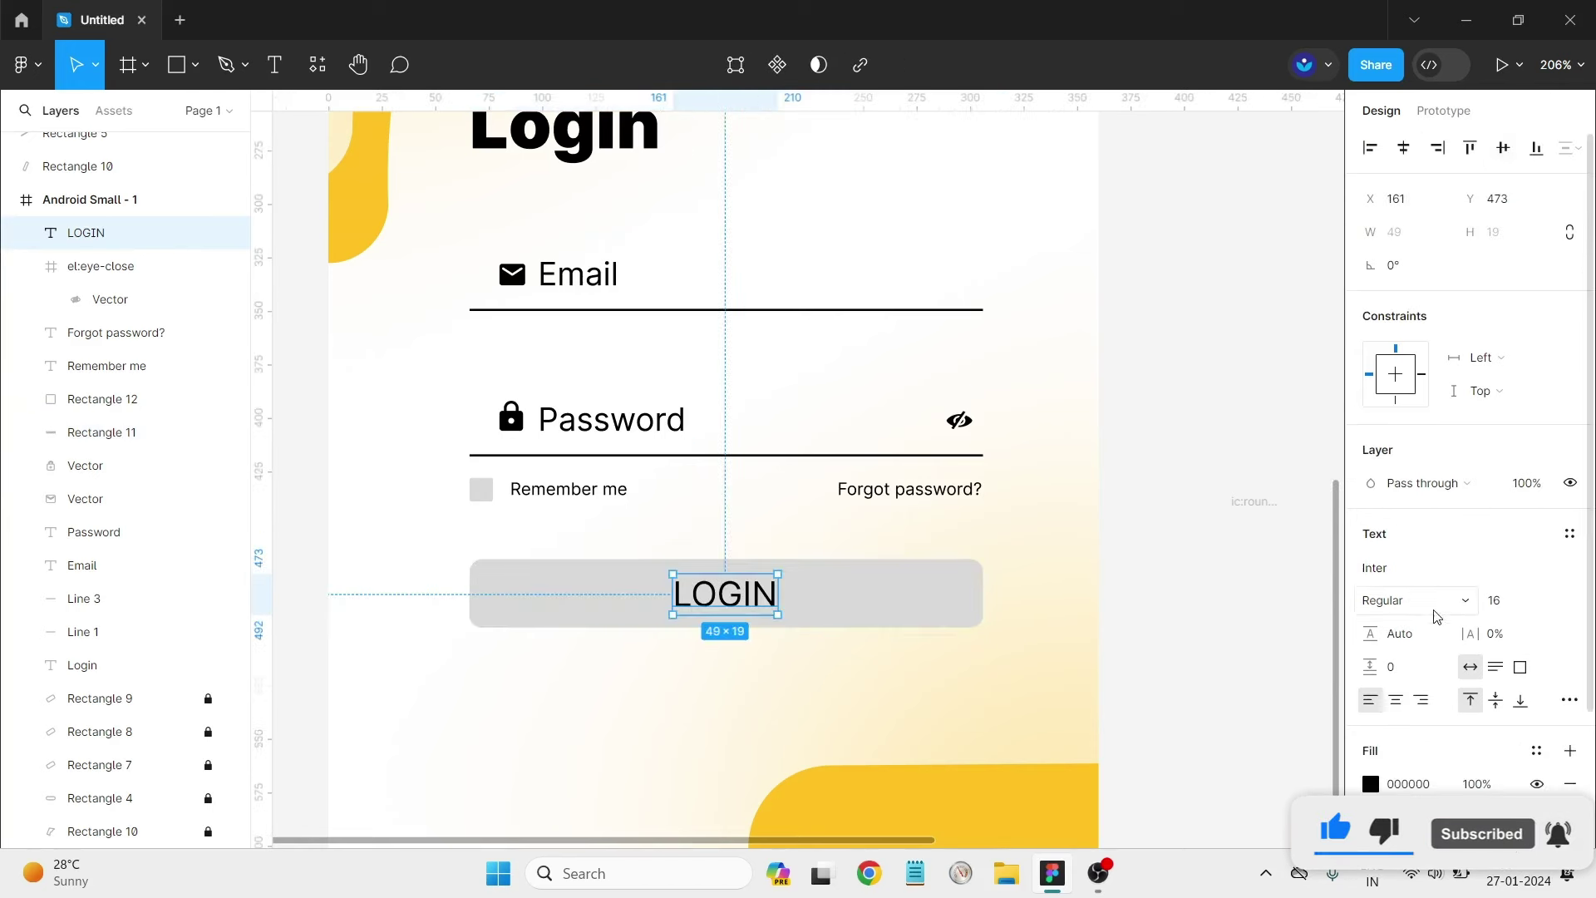
click(1393, 603)
click(1424, 481)
click(920, 623)
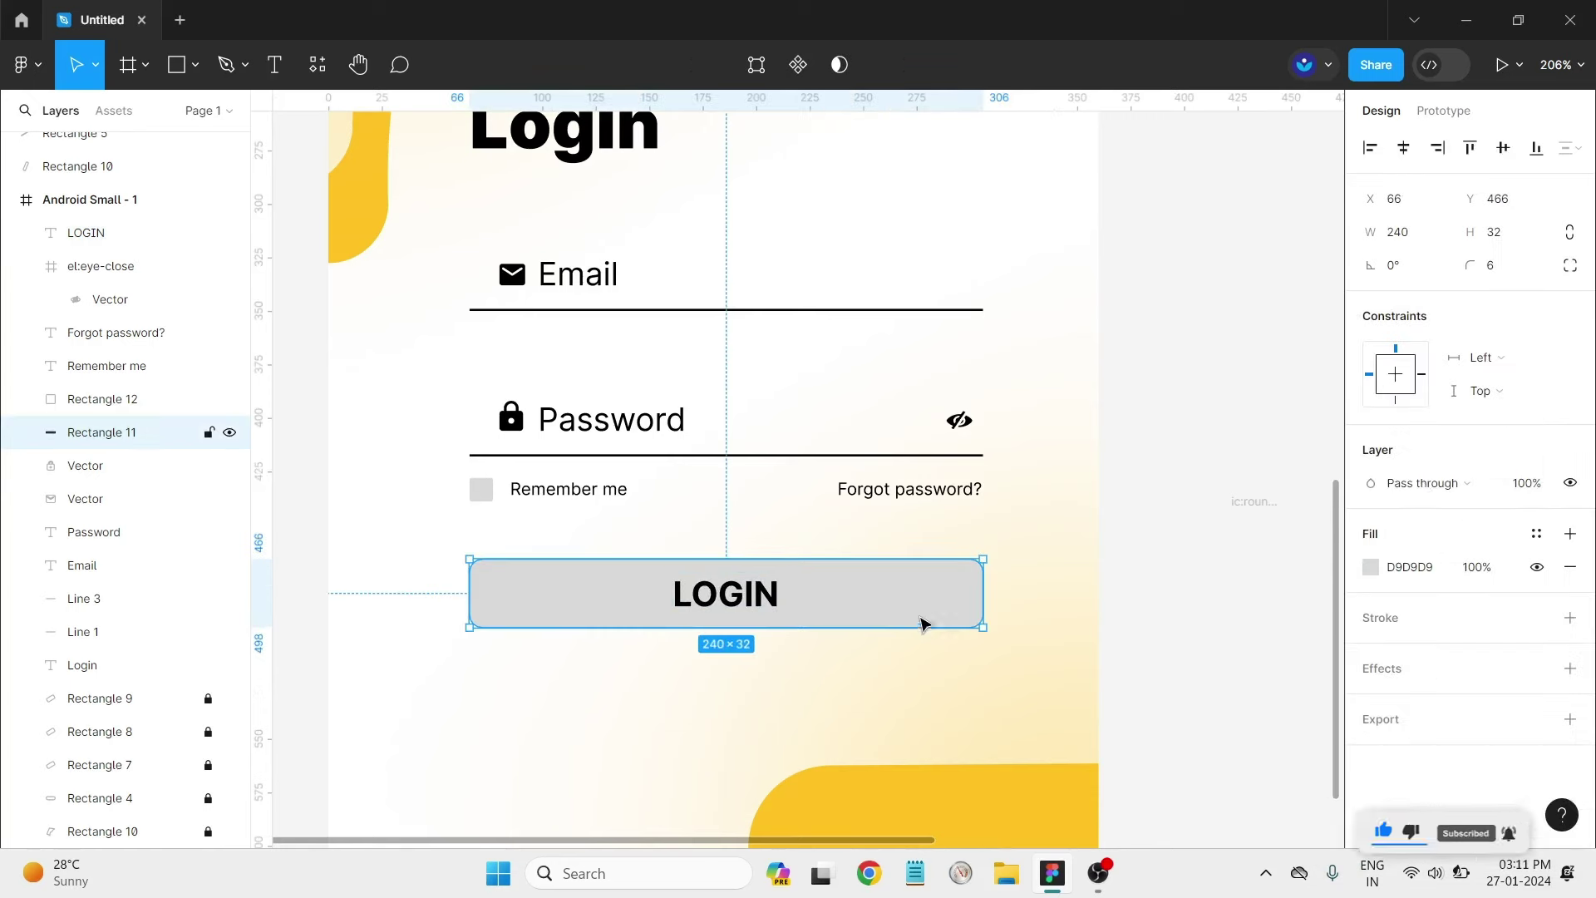
ctrl+scroll(1212, 614, down, 1)
ctrl+scroll(1213, 614, down, 5)
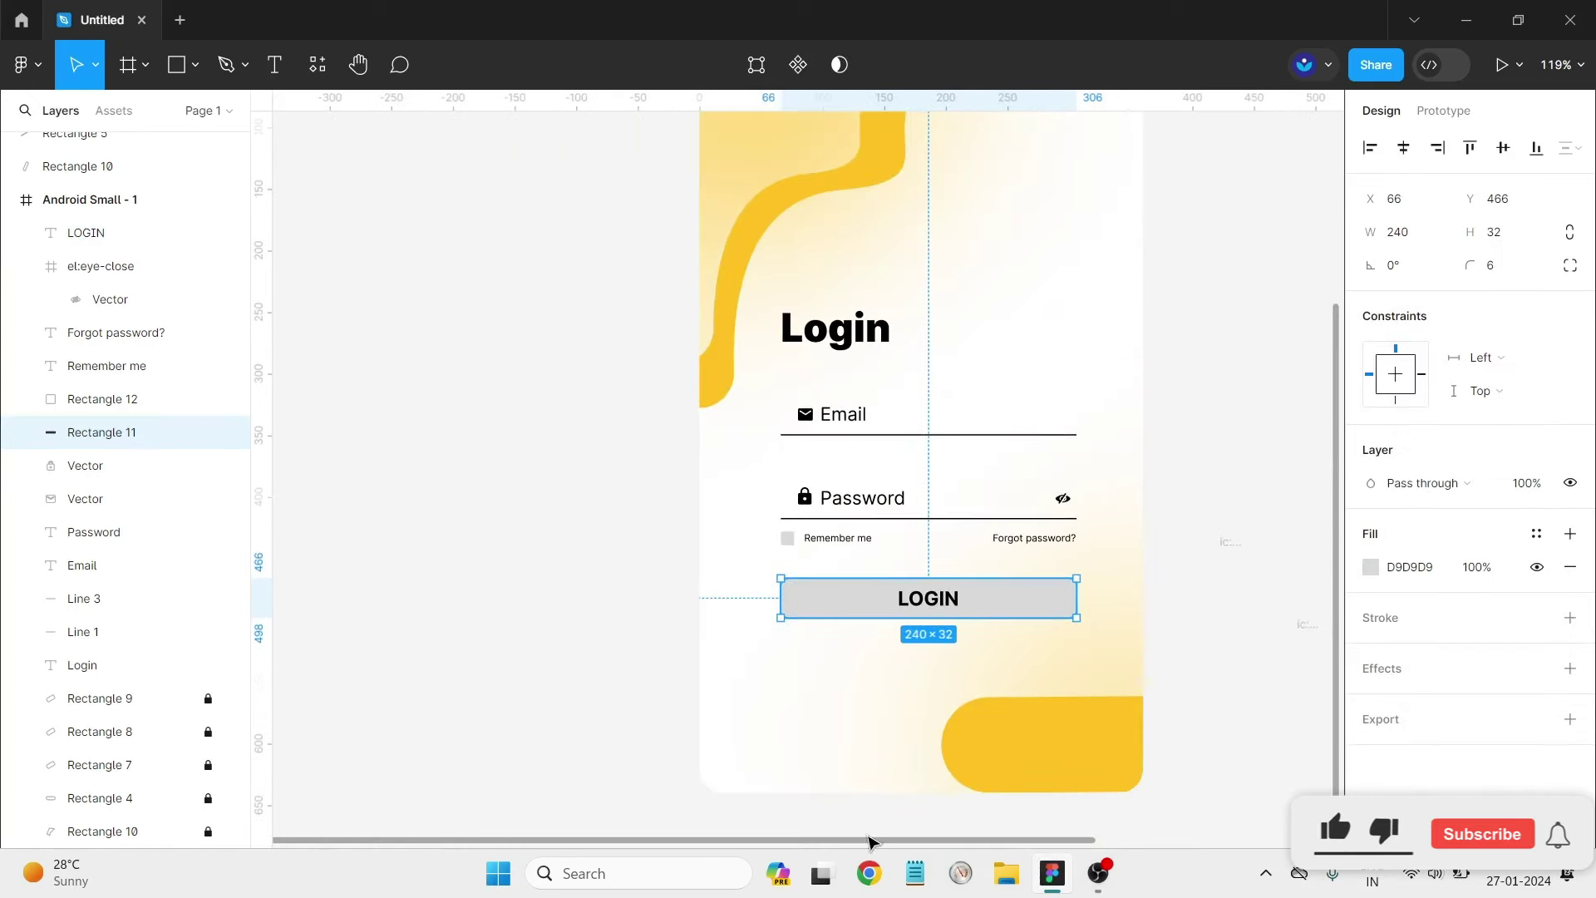
drag(873, 841, 983, 841)
Recolour the LOGIN button's fill to the sampled yellow.
click(1371, 567)
click(1125, 600)
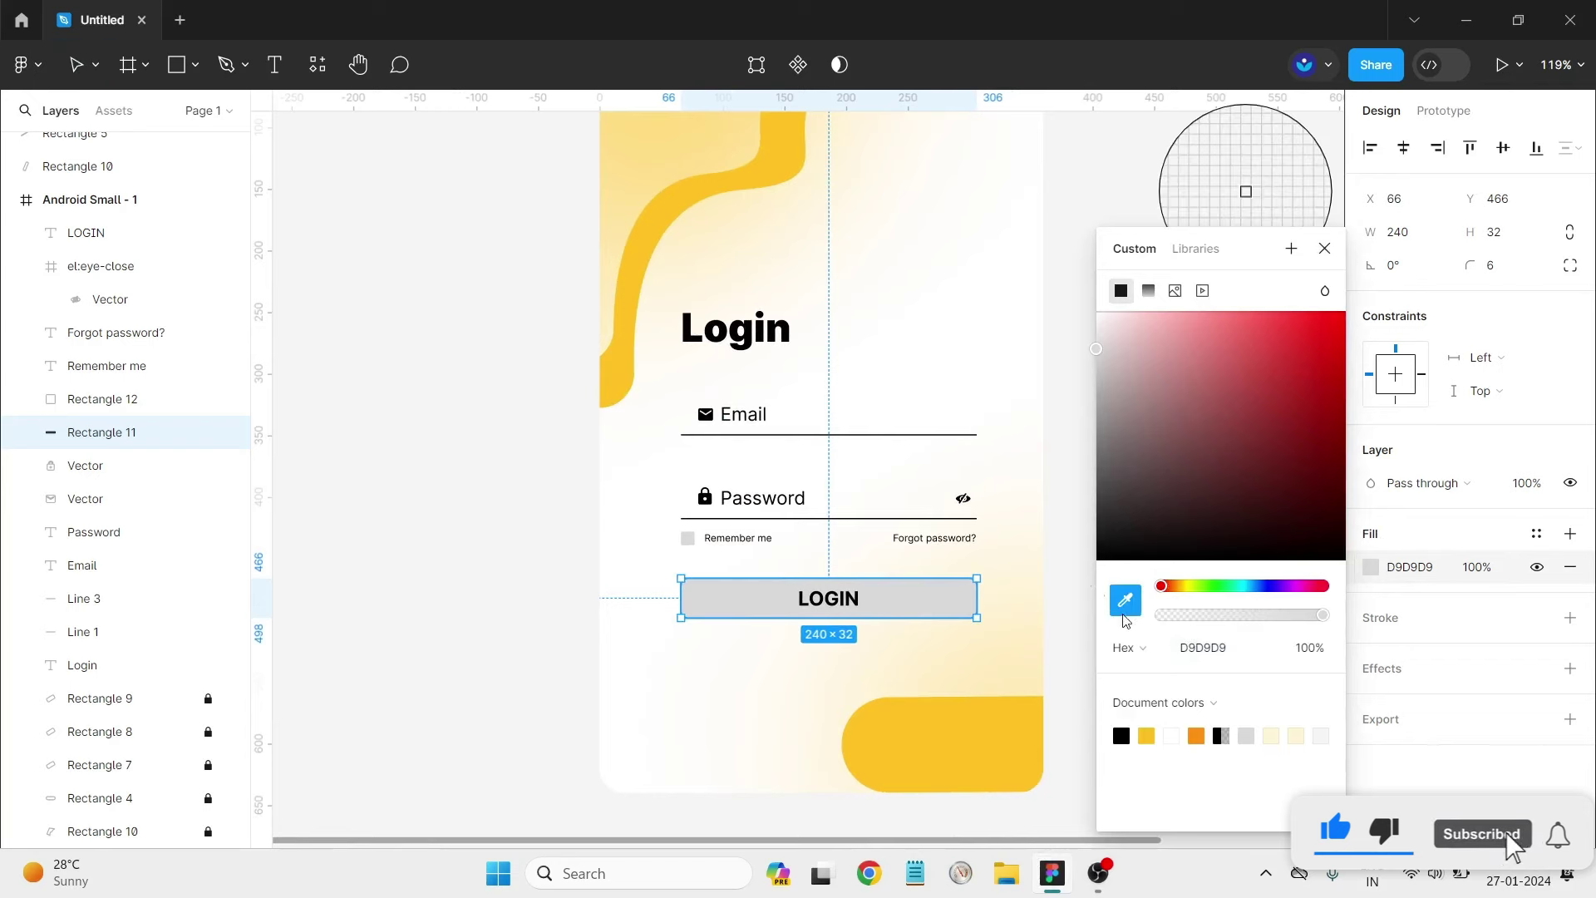
click(993, 728)
click(524, 733)
Delete the thick orange bar, the three orange stripes and the pale yellow Rectangle 10.
ctrl+scroll(516, 720, down, 3)
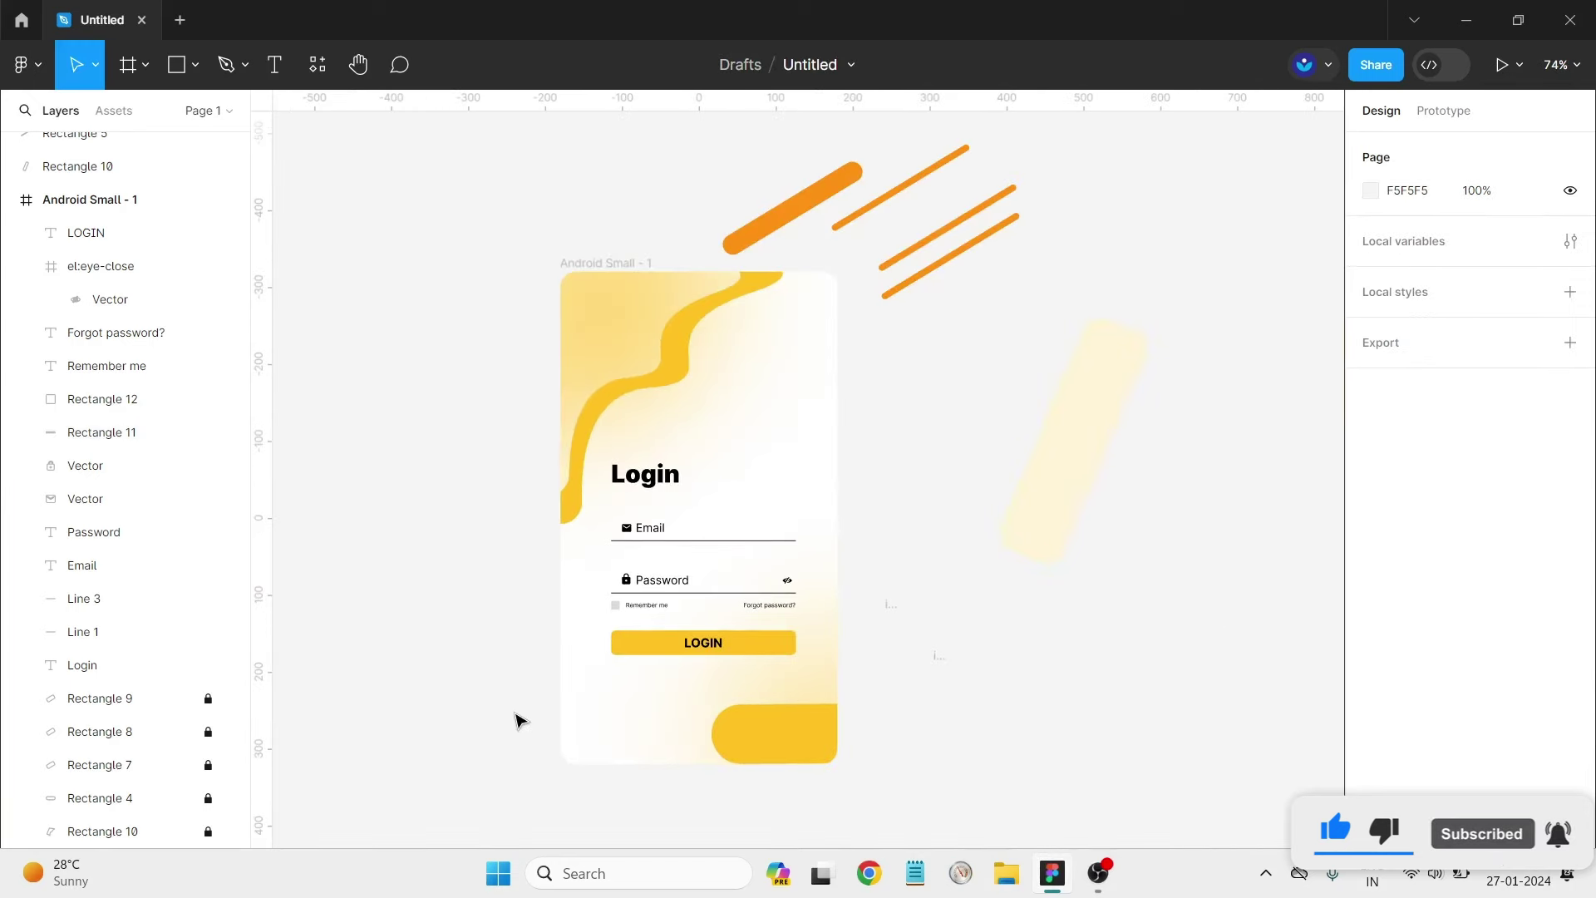
ctrl+scroll(746, 665, down, 1)
scroll(892, 427, up, 1)
drag(806, 242, 1083, 221)
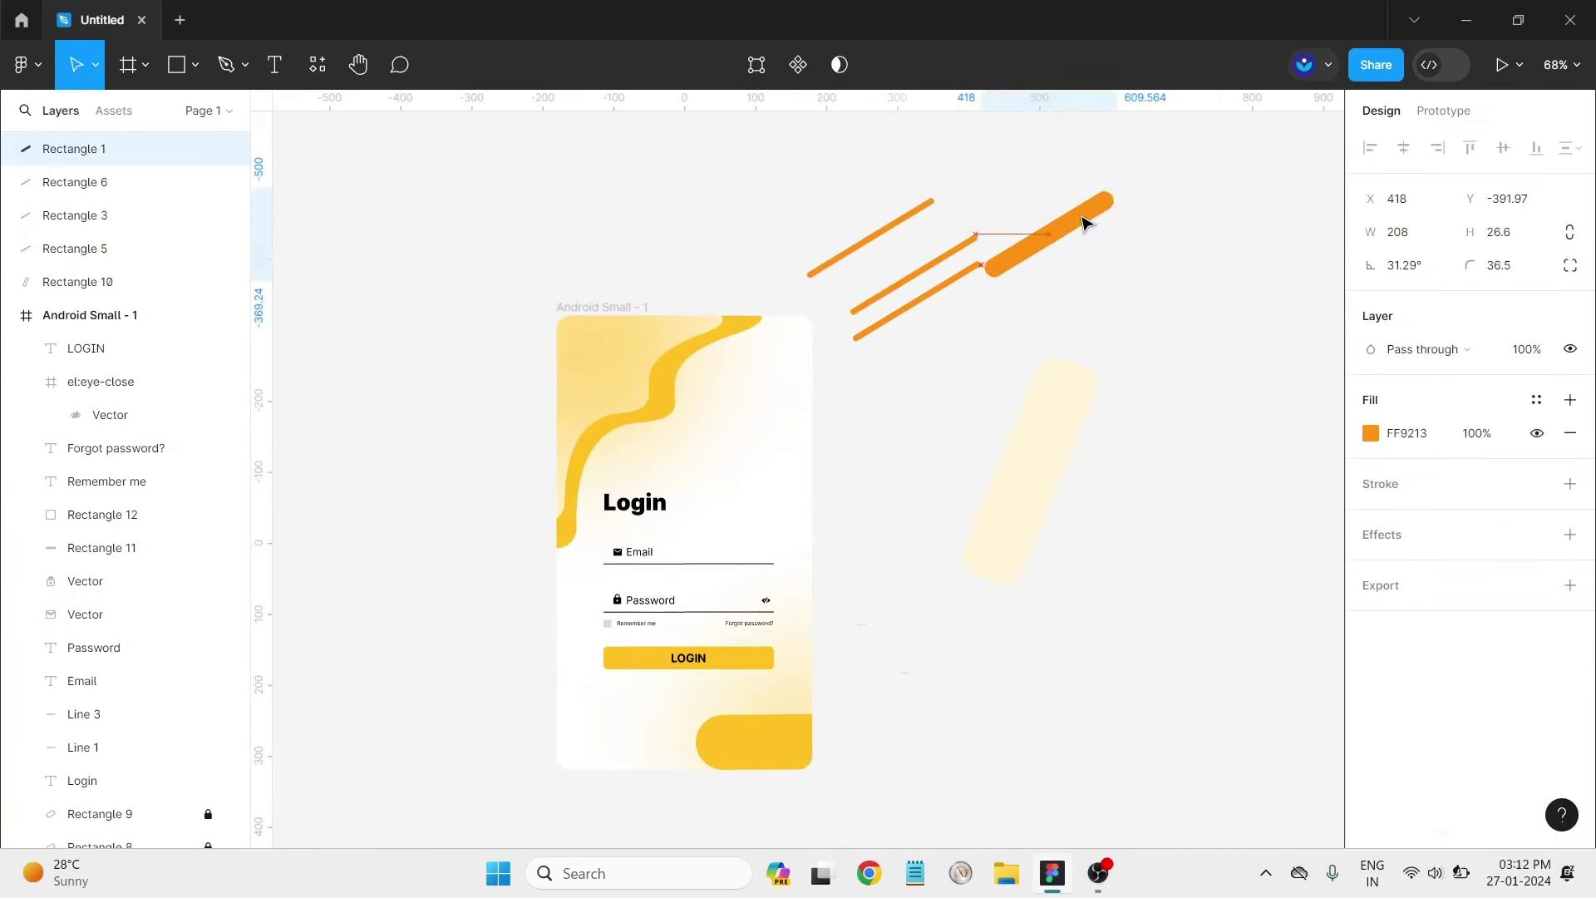
key(Delete)
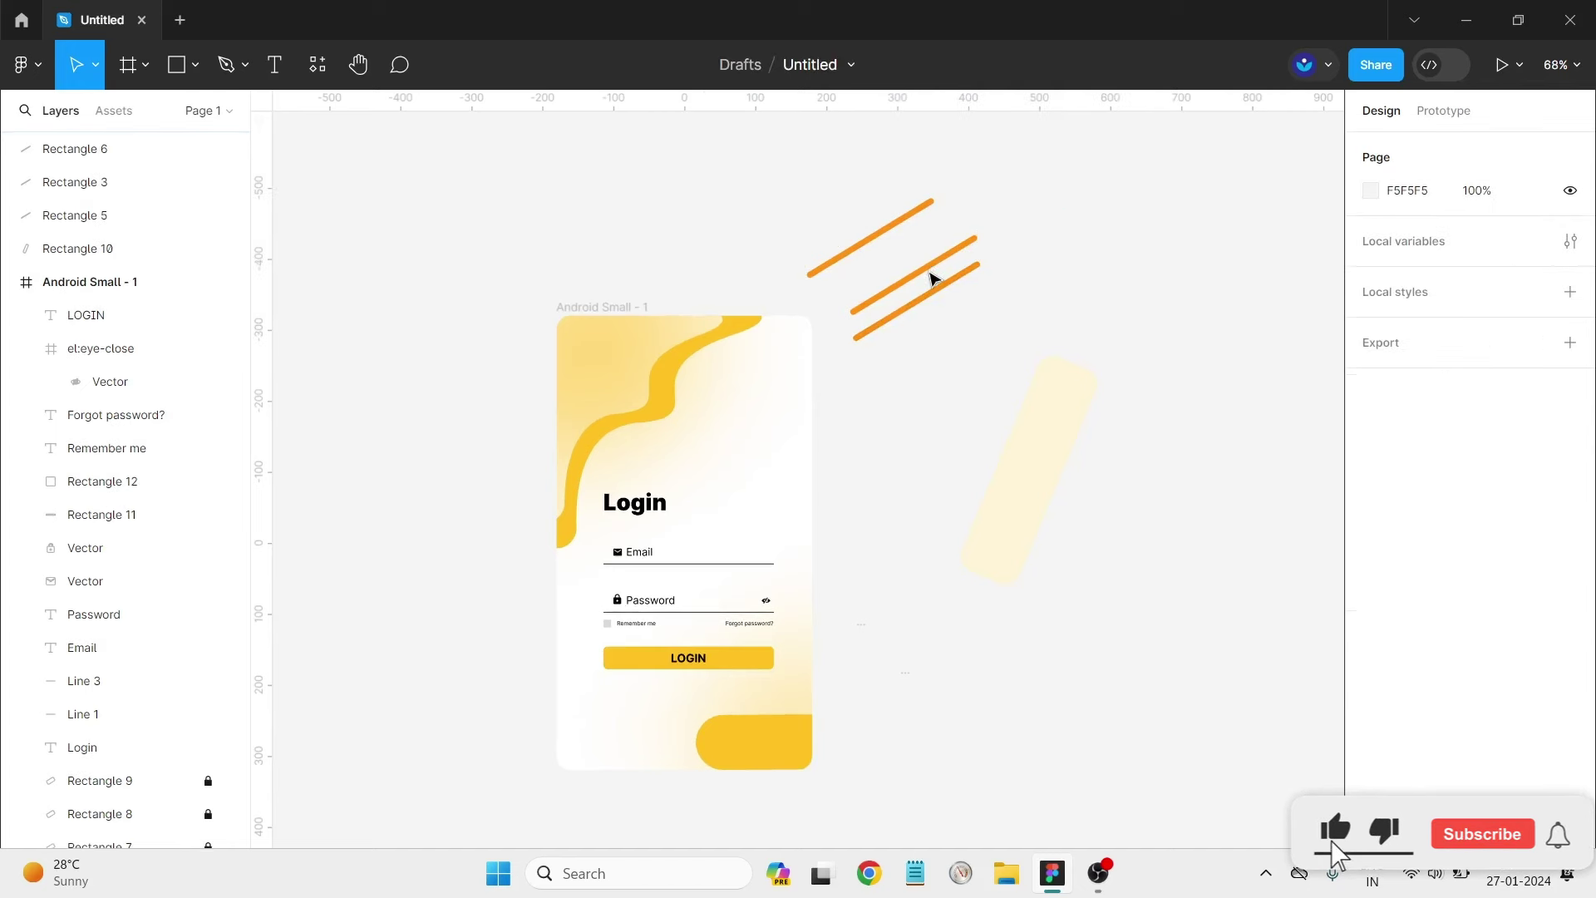
click(933, 277)
key(Delete)
click(931, 287)
key(Delete)
click(873, 239)
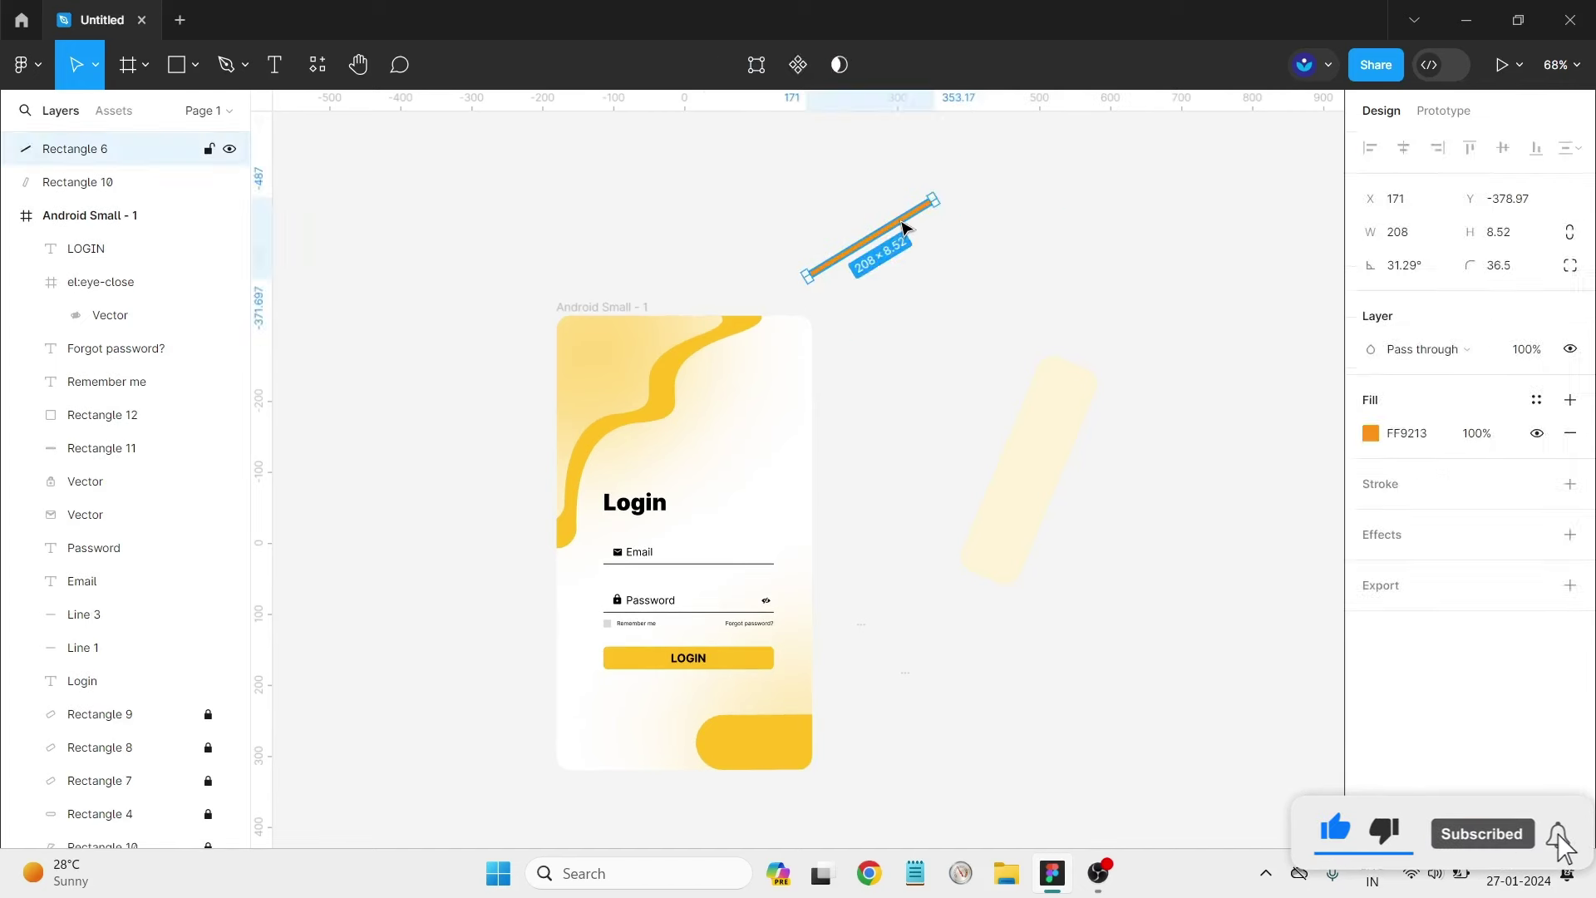
key(Delete)
click(1027, 412)
key(Delete)
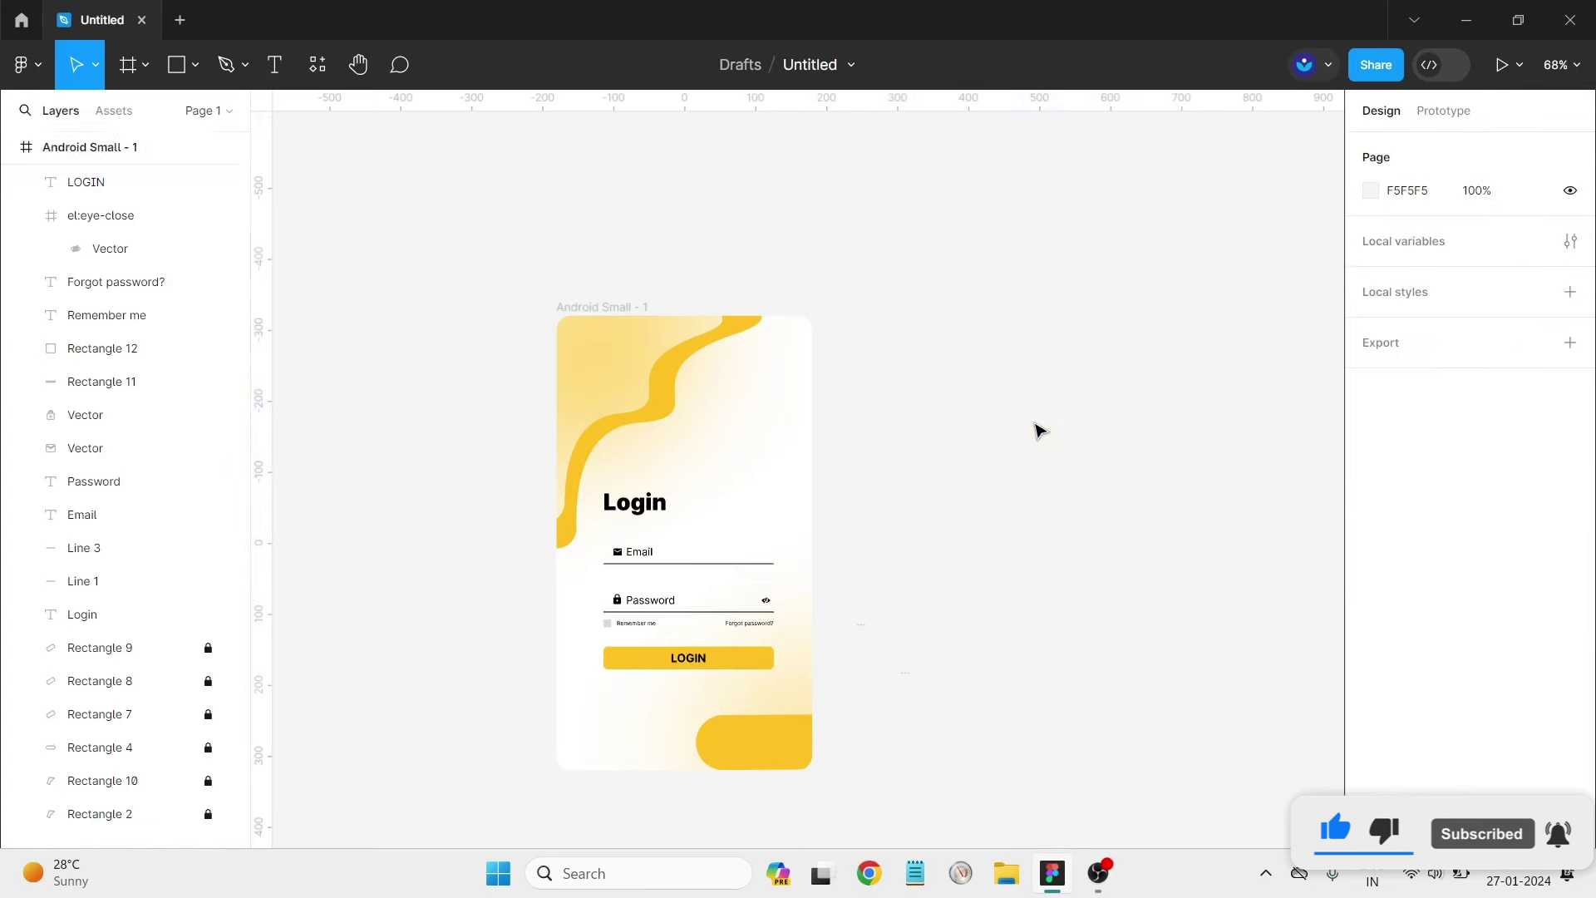
Search Iconify for 'right arrow' icons.
click(335, 71)
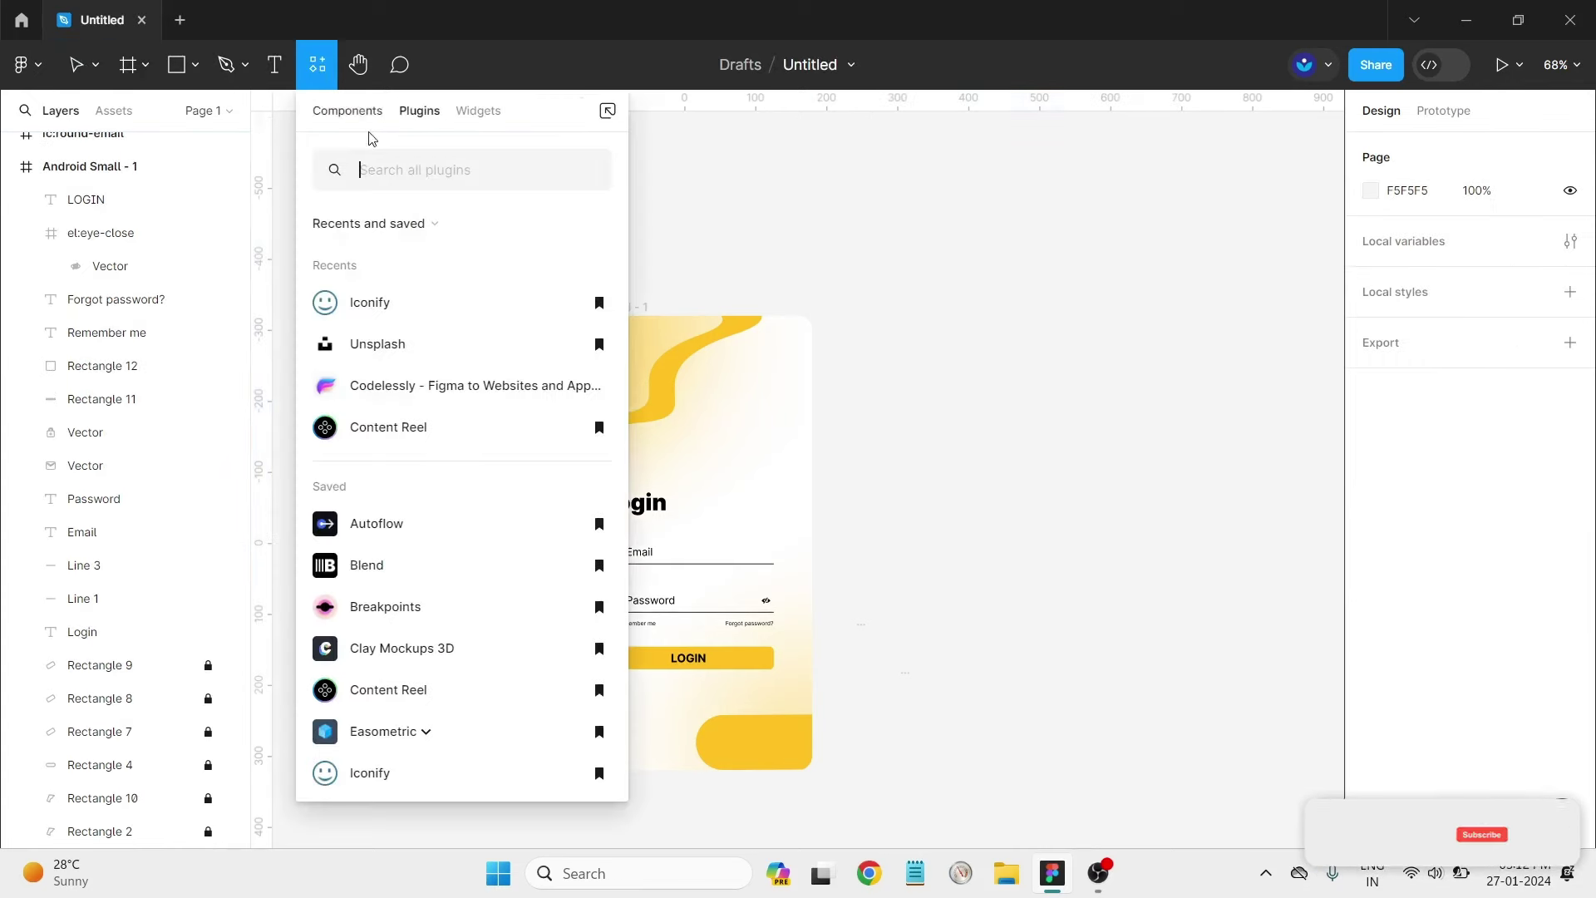
click(391, 297)
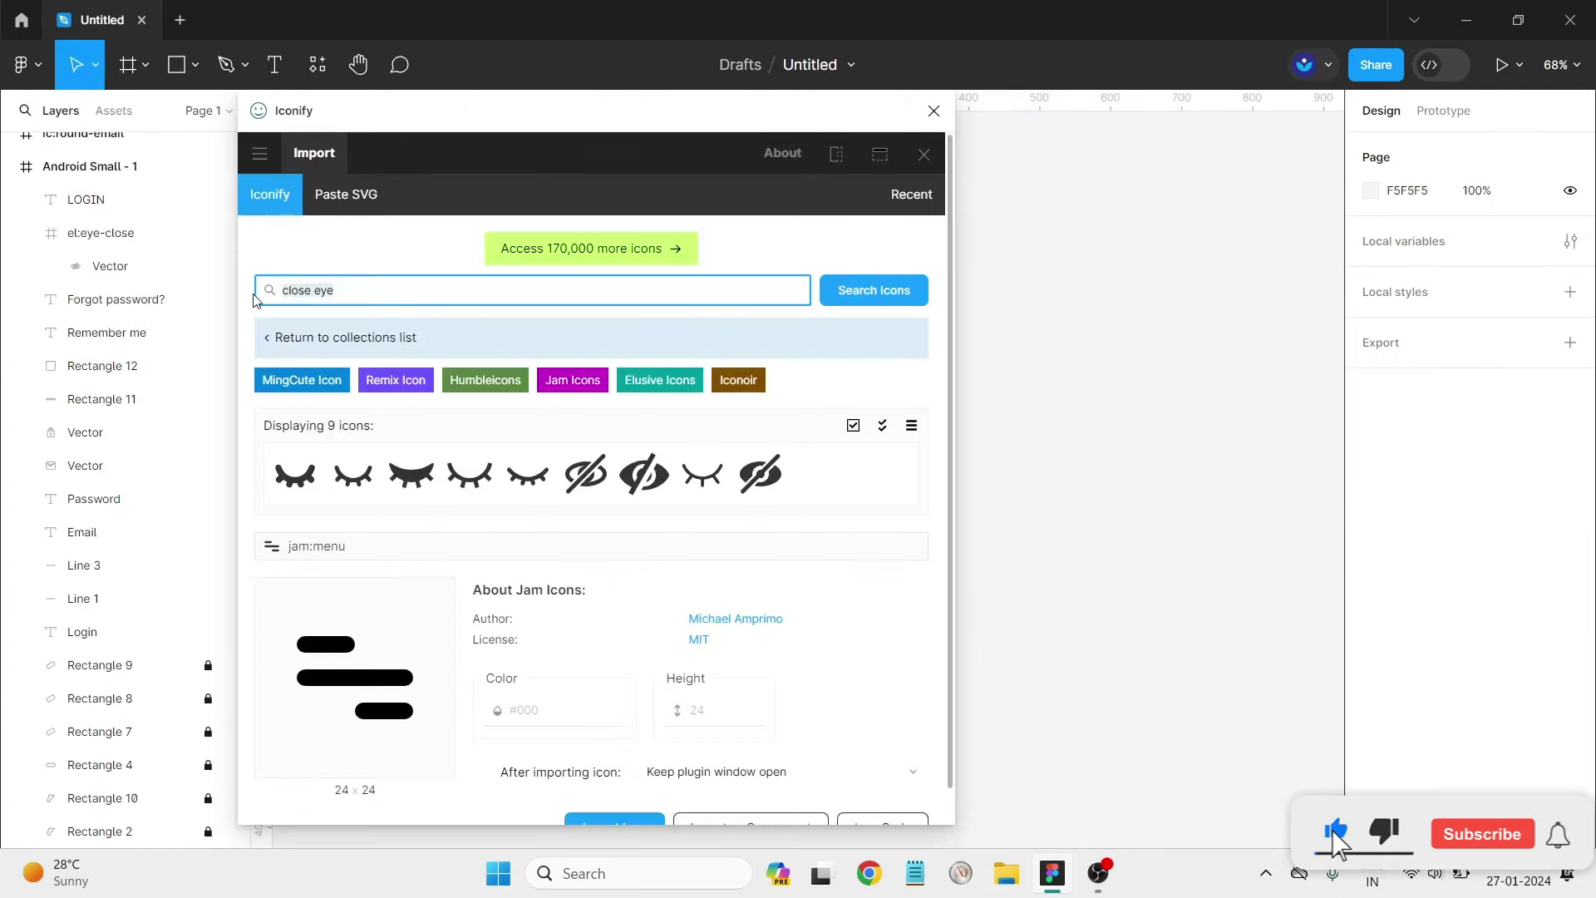
text(right arrow)
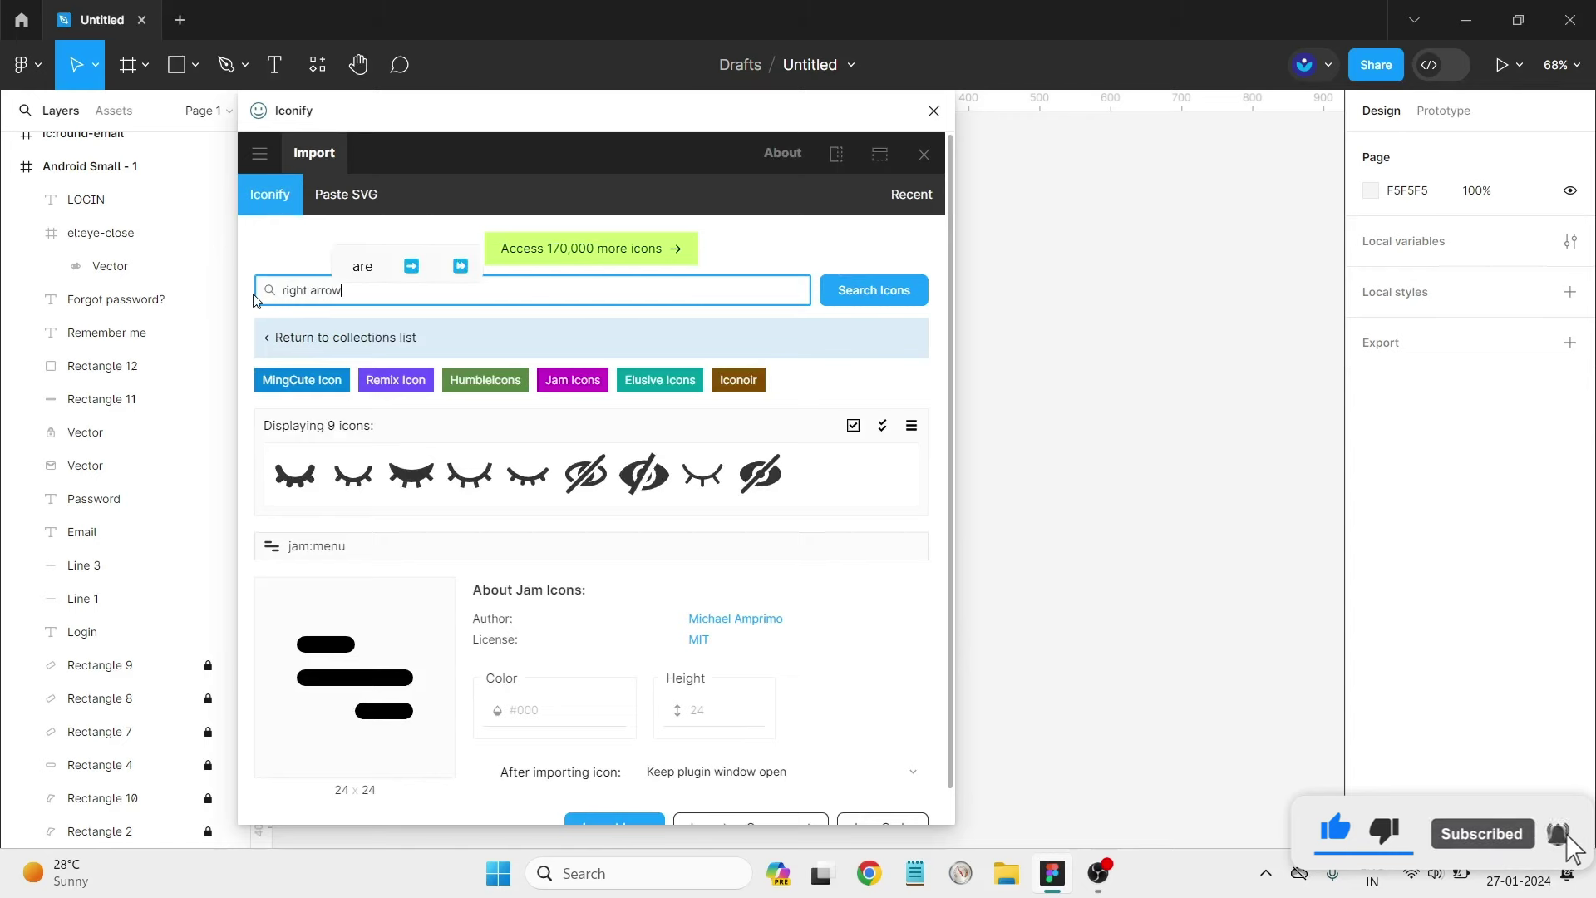
key(Return)
scroll(673, 675, down, 5)
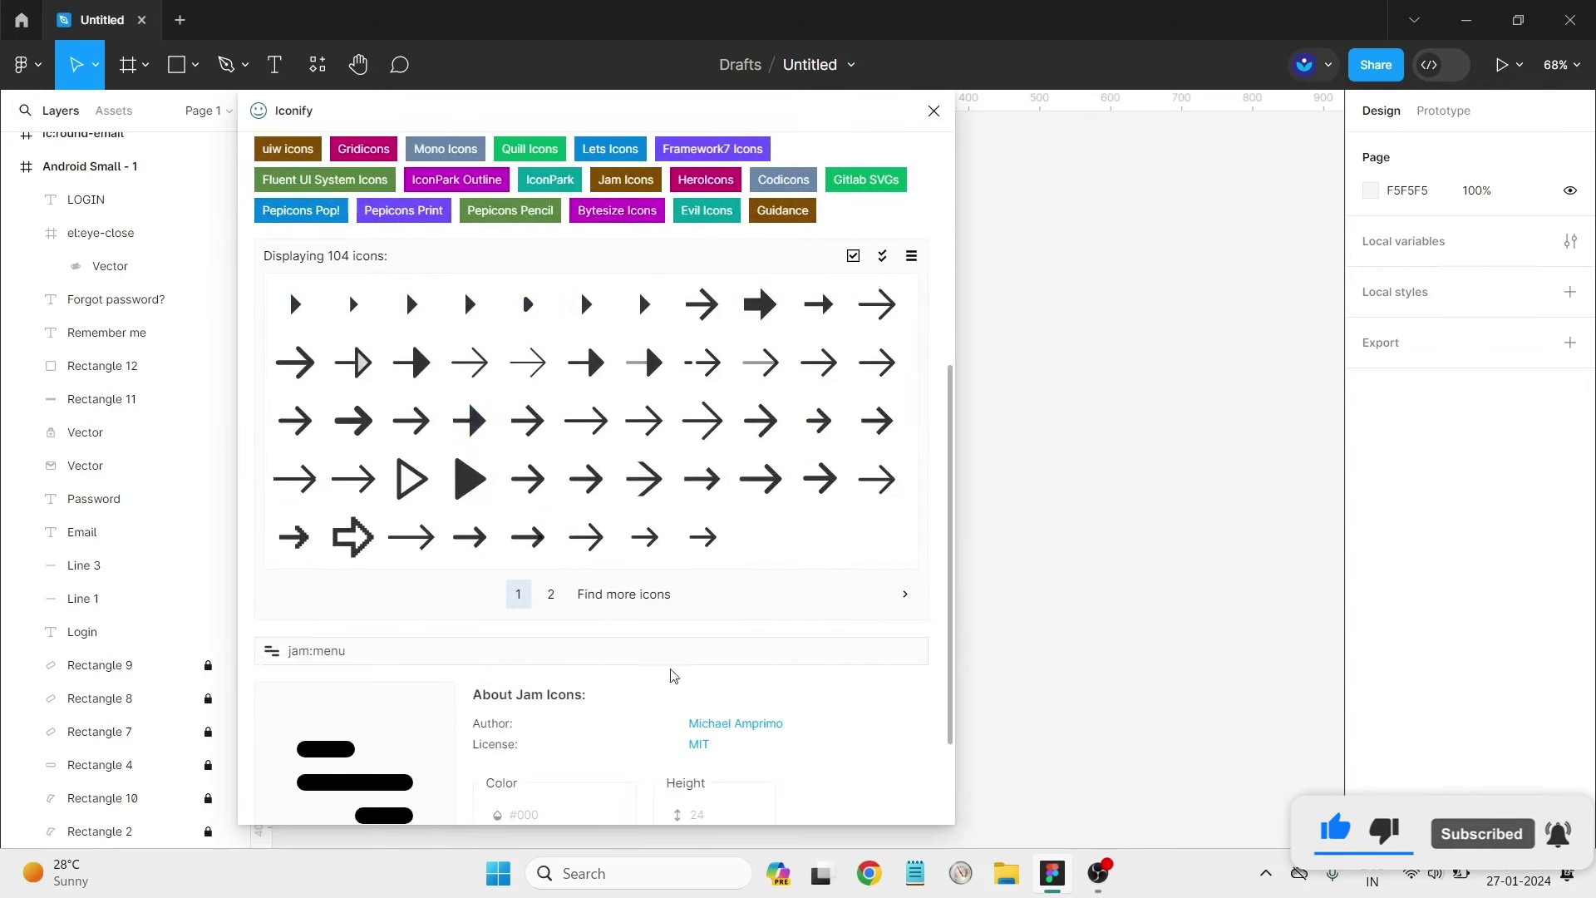
Try a right-arrow icon in the screen's top-right corner, delete it, and reopen Plugins.
drag(528, 479, 1097, 474)
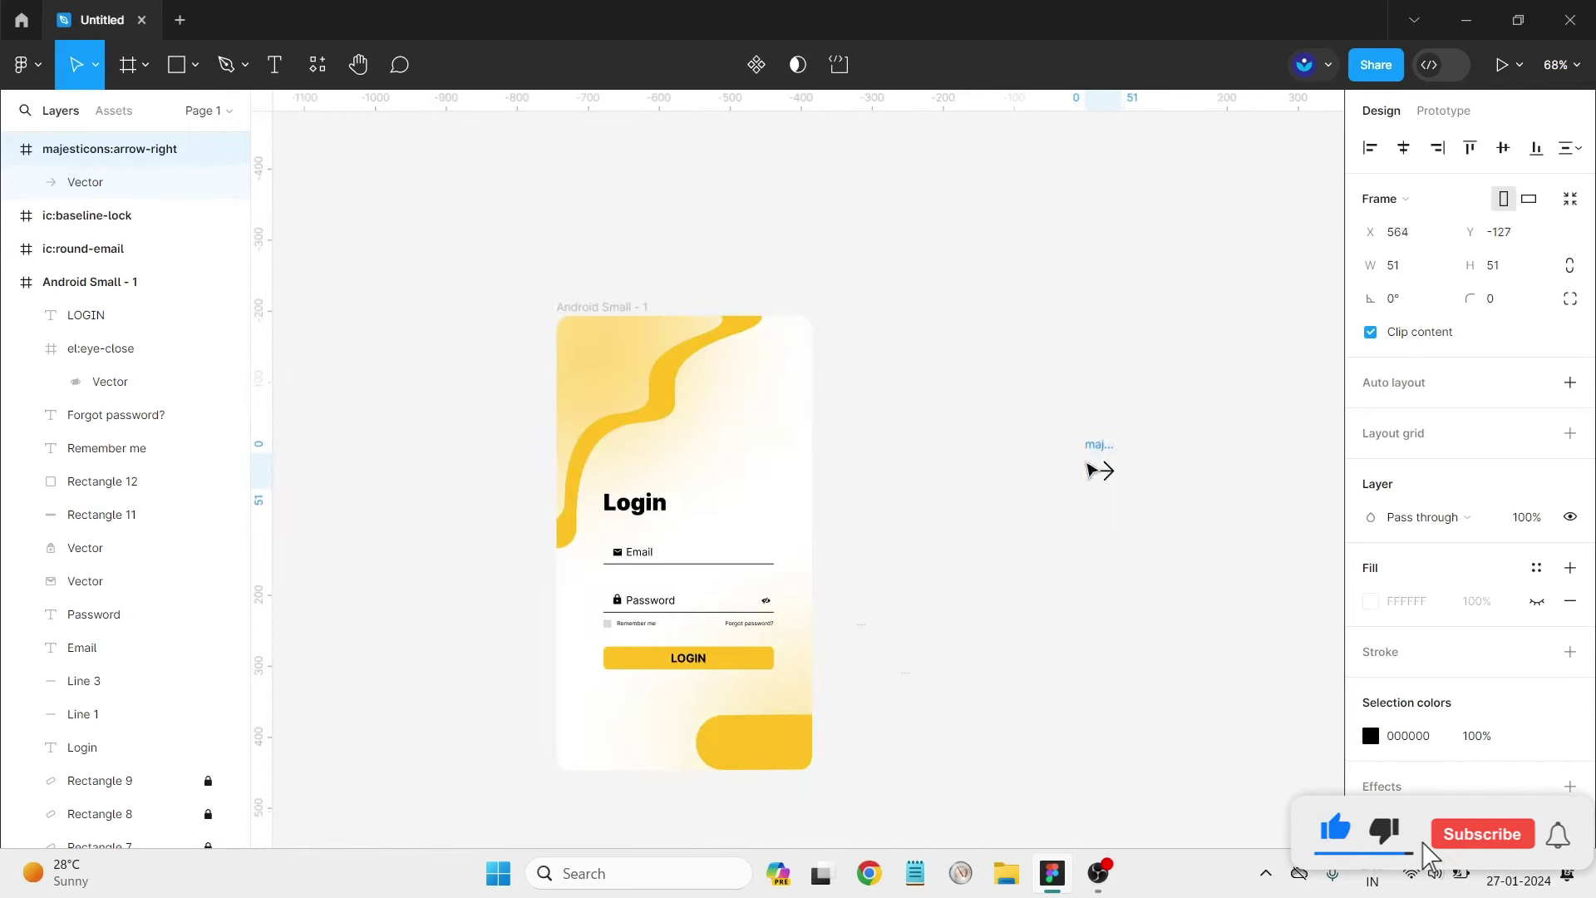
drag(1118, 481, 798, 364)
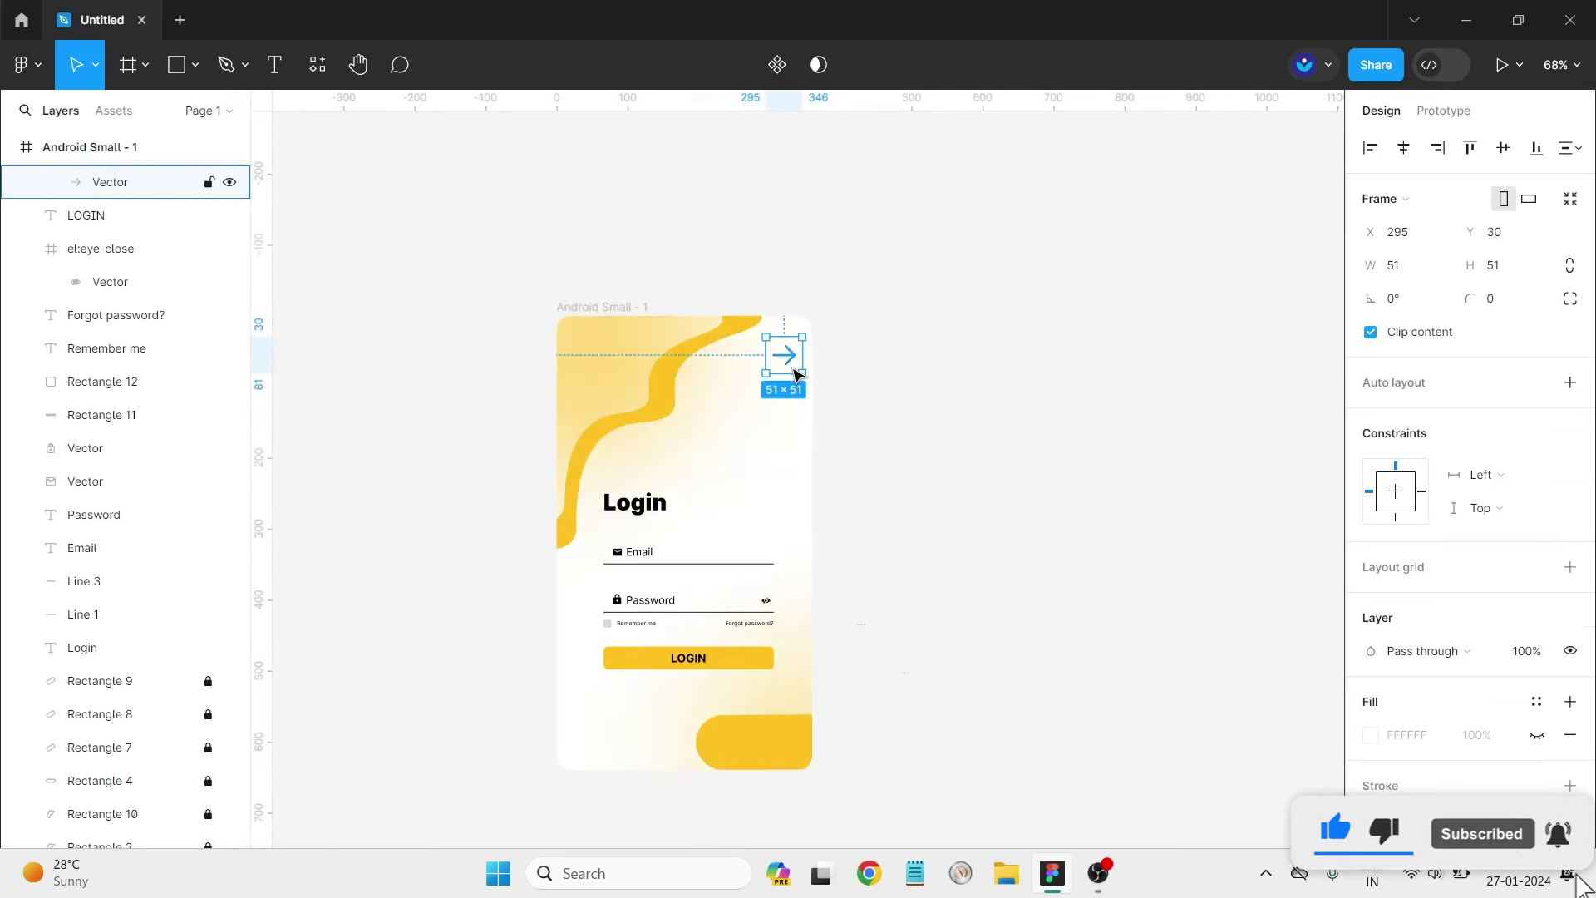
drag(786, 358, 948, 397)
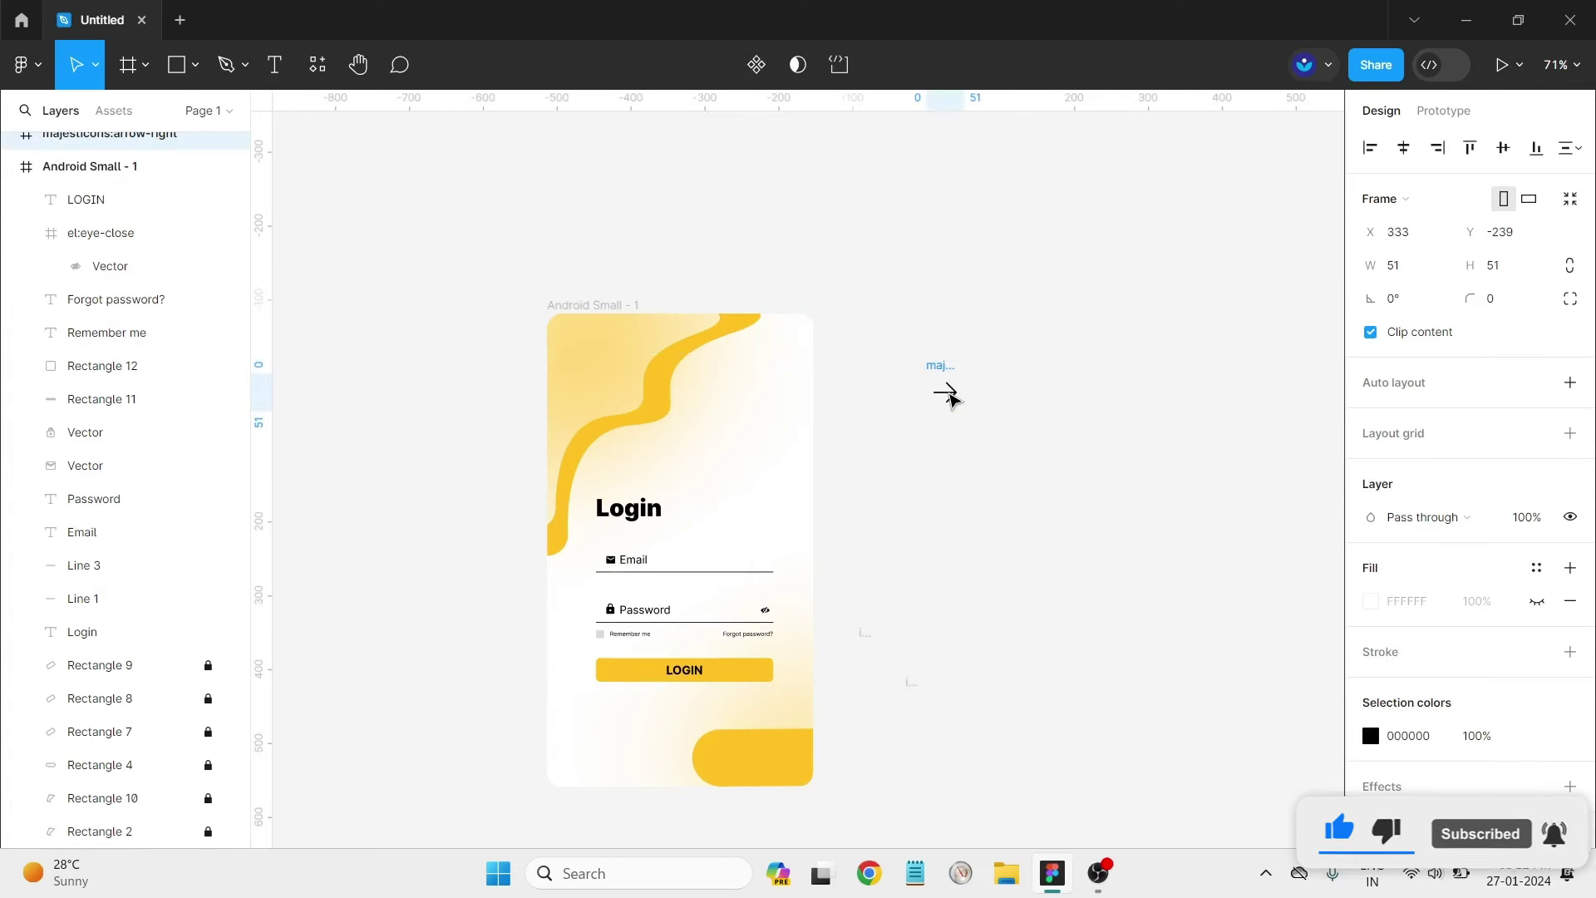
click(955, 398)
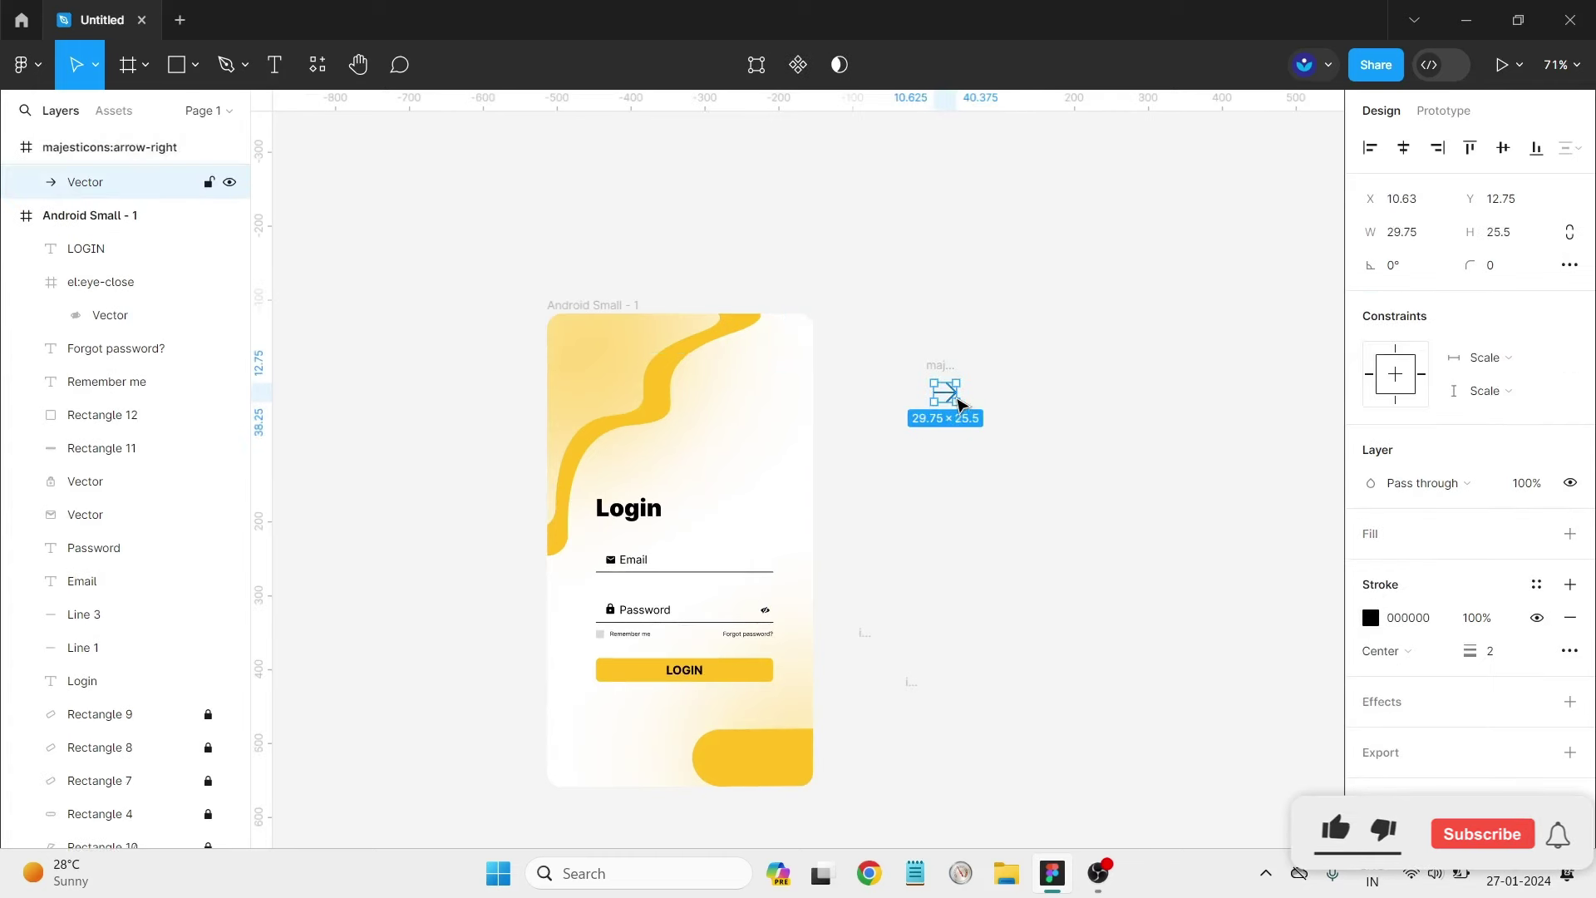
key(Escape)
key(Delete)
click(316, 64)
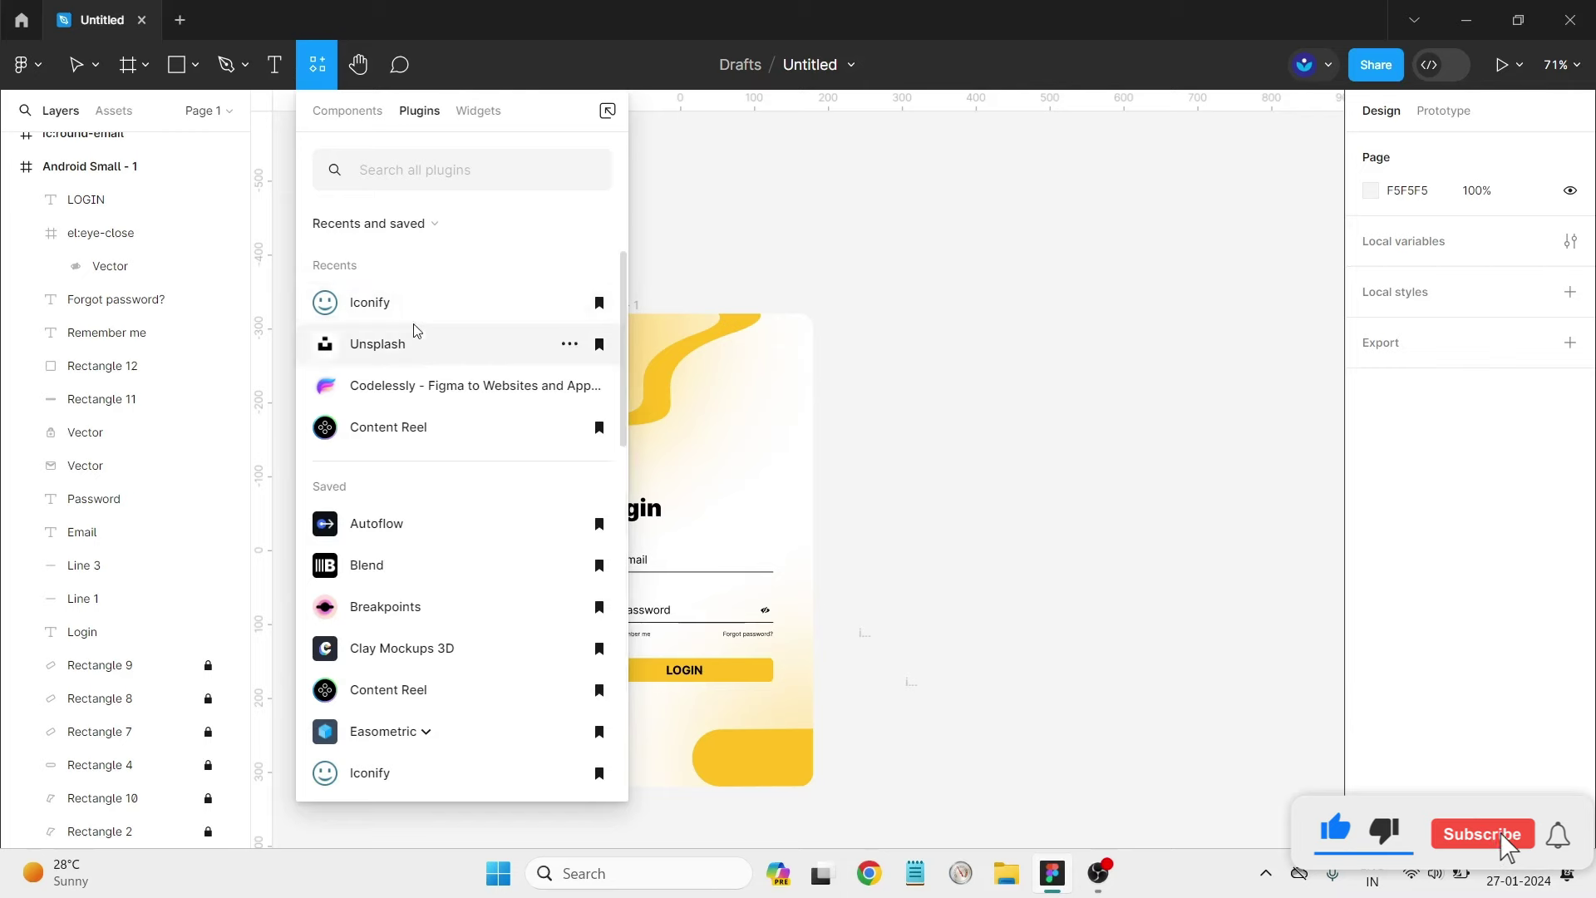
Search Iconify for 'menu' and place a hamburger menu icon on the canvas.
click(416, 331)
click(317, 64)
click(403, 299)
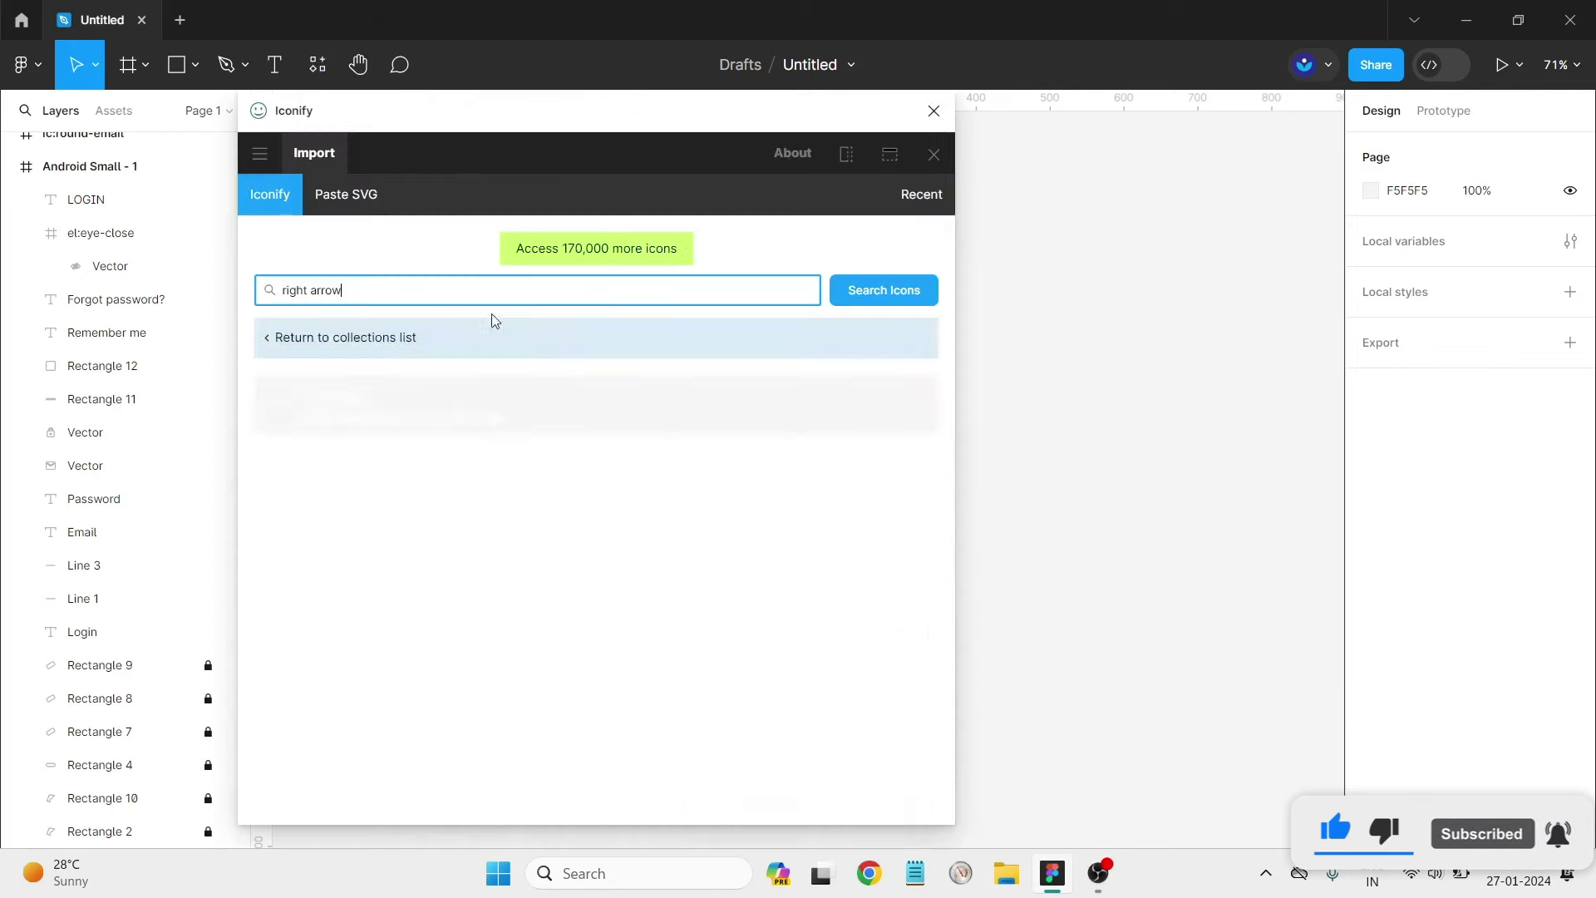
text(menu)
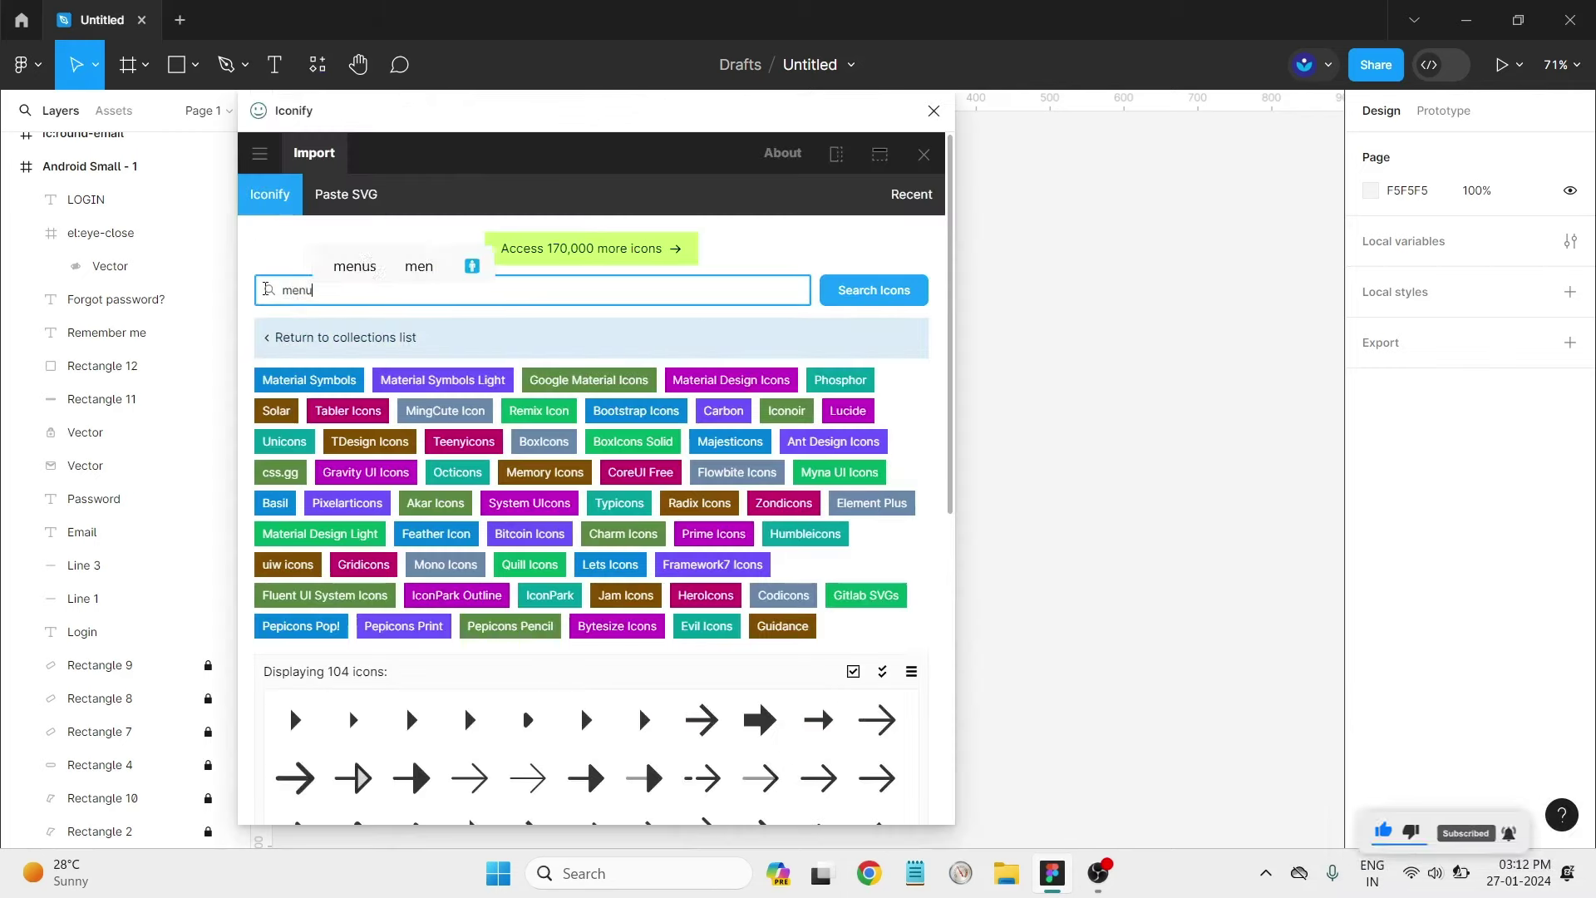
key(Return)
scroll(564, 579, down, 5)
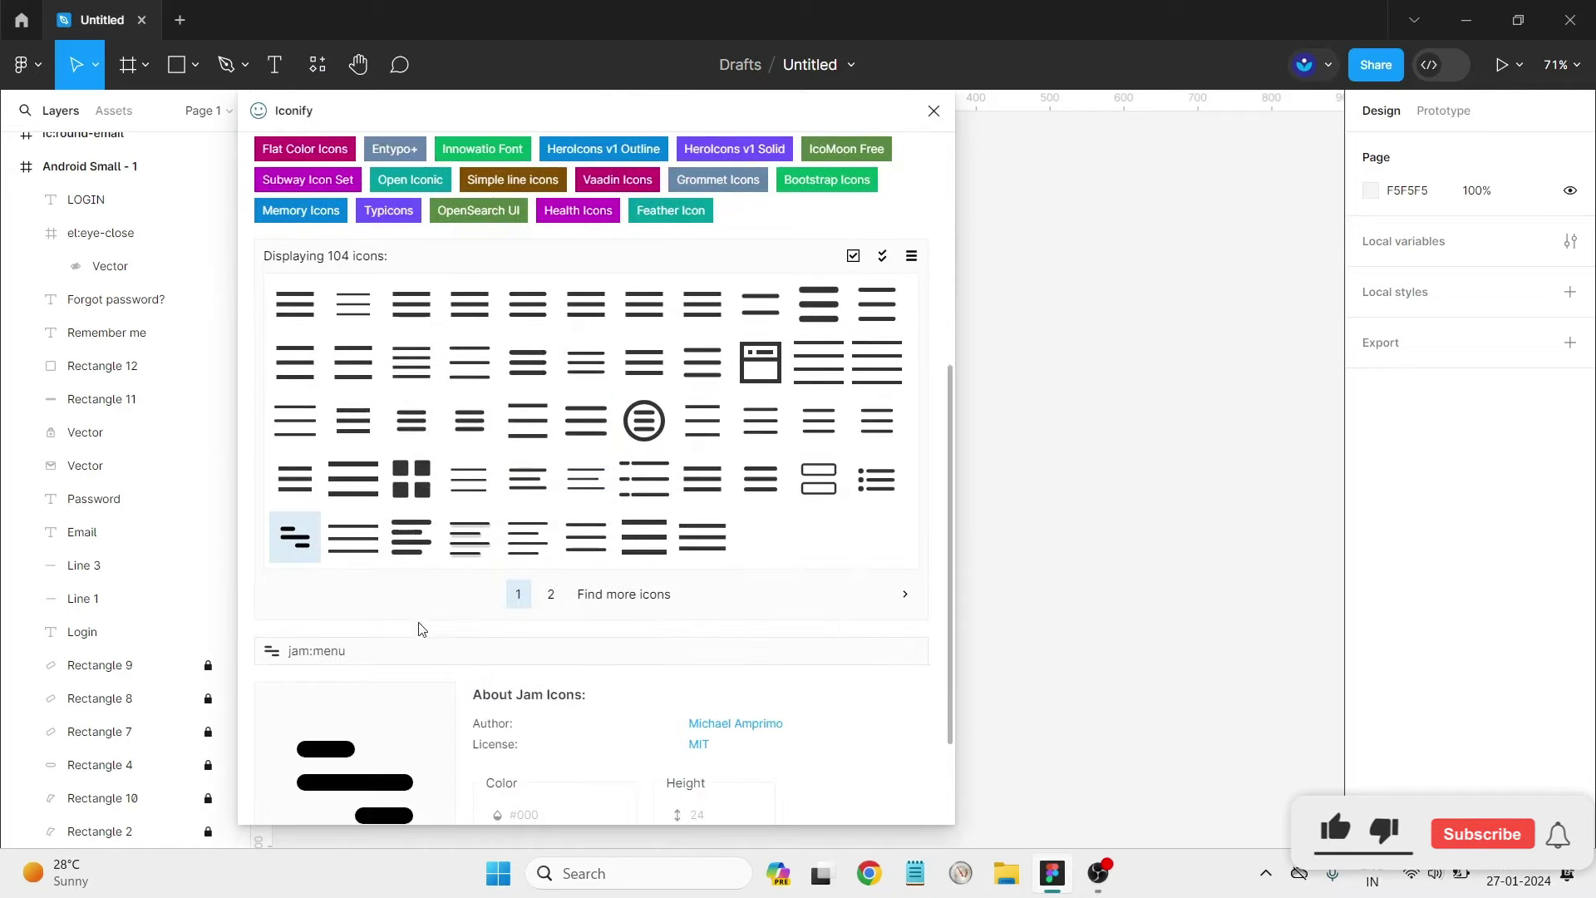
drag(1129, 494, 1127, 496)
click(933, 110)
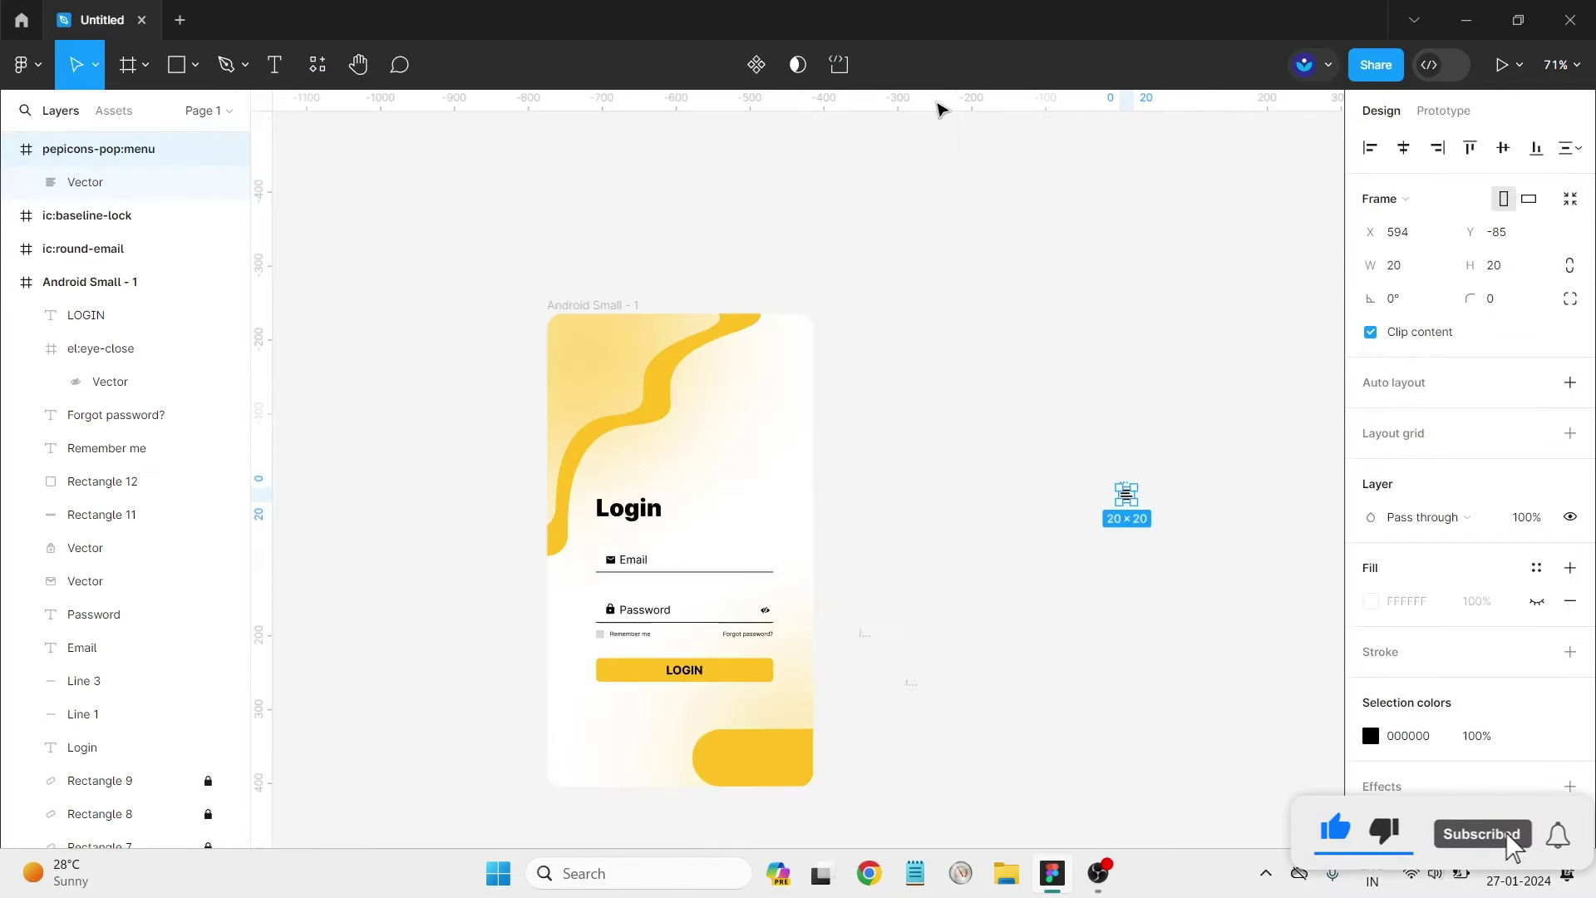
Delete the loose email and lock icons from the canvas.
scroll(912, 654, down, 3)
click(864, 530)
key(Delete)
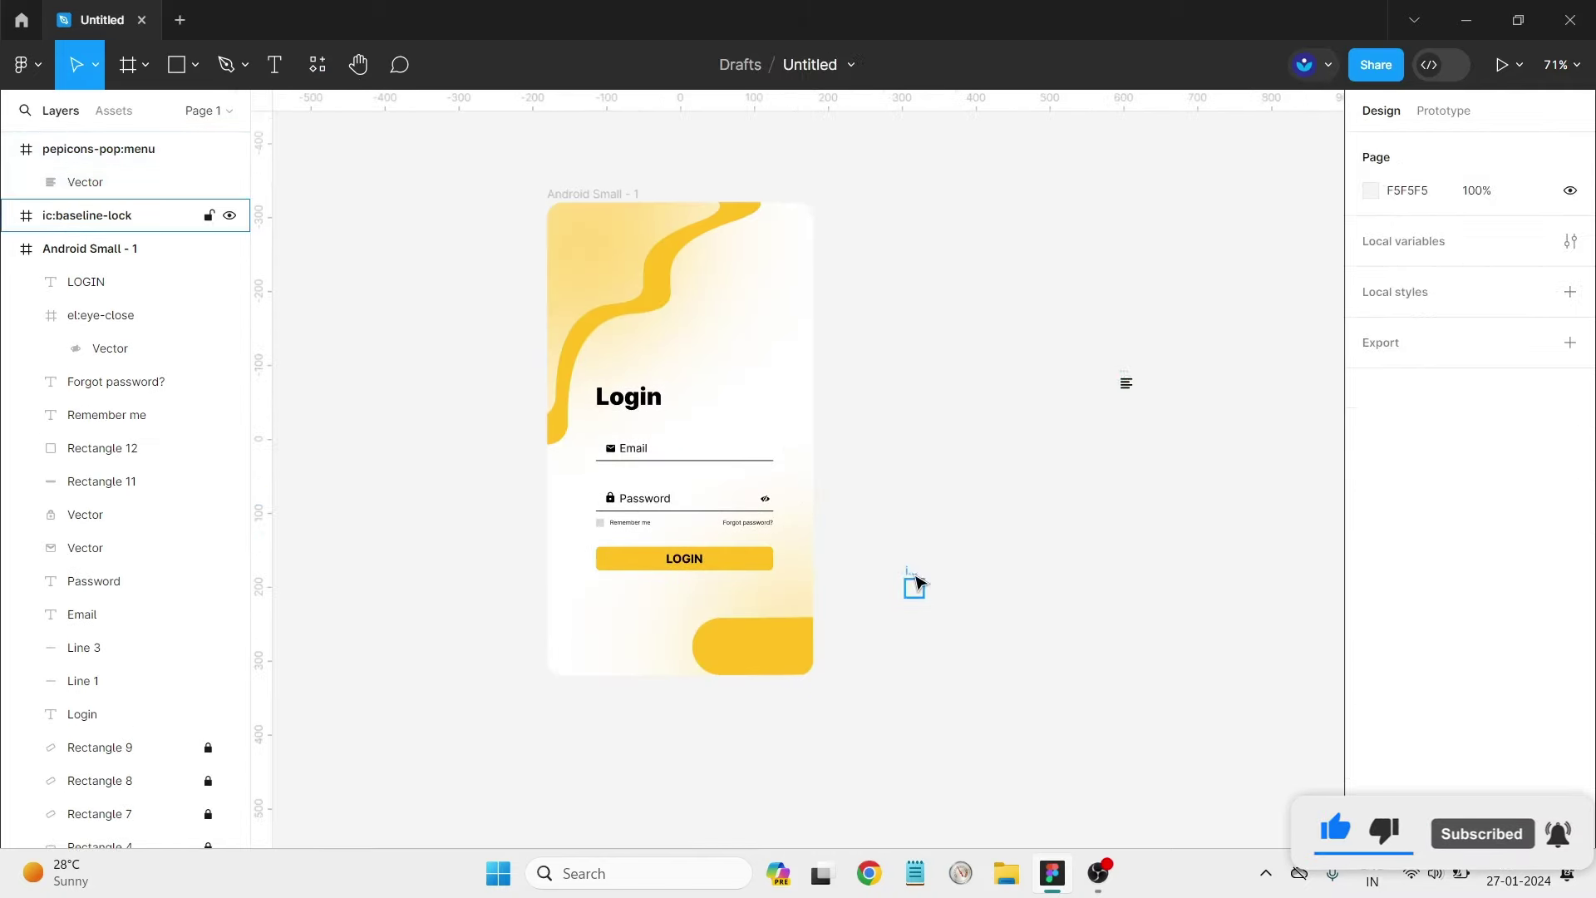
click(912, 574)
key(Delete)
Move the menu icon into the login screen's top-right corner.
mouse_move(1125, 388)
mouse_down()
mouse_move(791, 254)
mouse_move(824, 263)
mouse_move(770, 221)
mouse_up()
ctrl+scroll(794, 245, up, 3)
ctrl+scroll(798, 241, up, 2)
click(971, 372)
scroll(970, 372, down, 5)
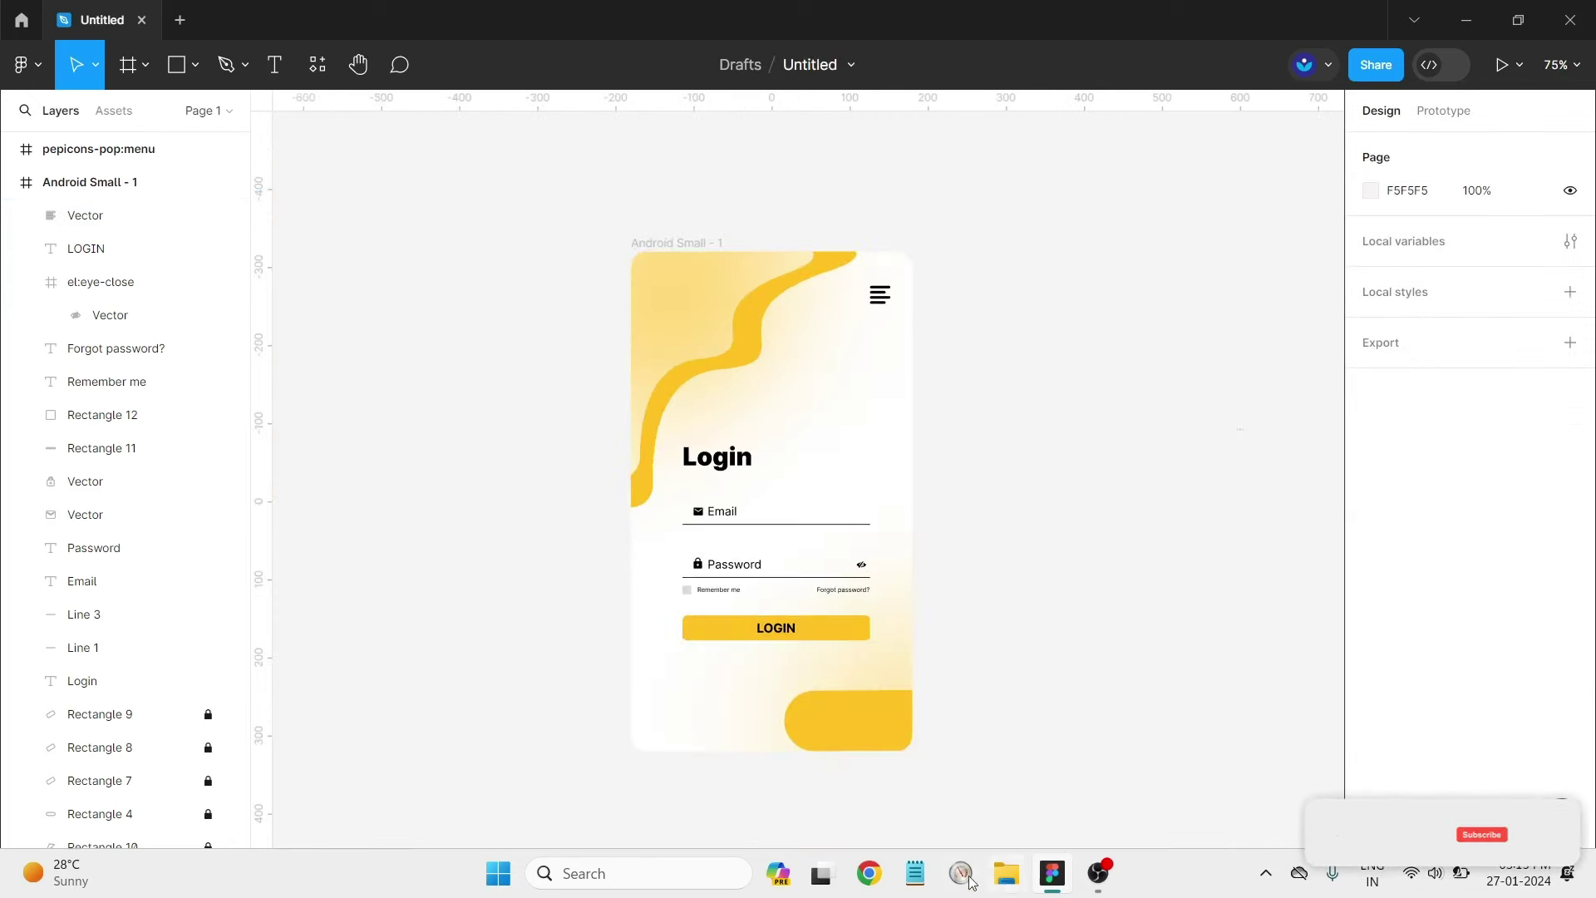
scroll(948, 727, right, 2)
scroll(941, 730, right, 3)
Search Iconify for 'logo' and show the second page of results.
scroll(926, 723, right, 3)
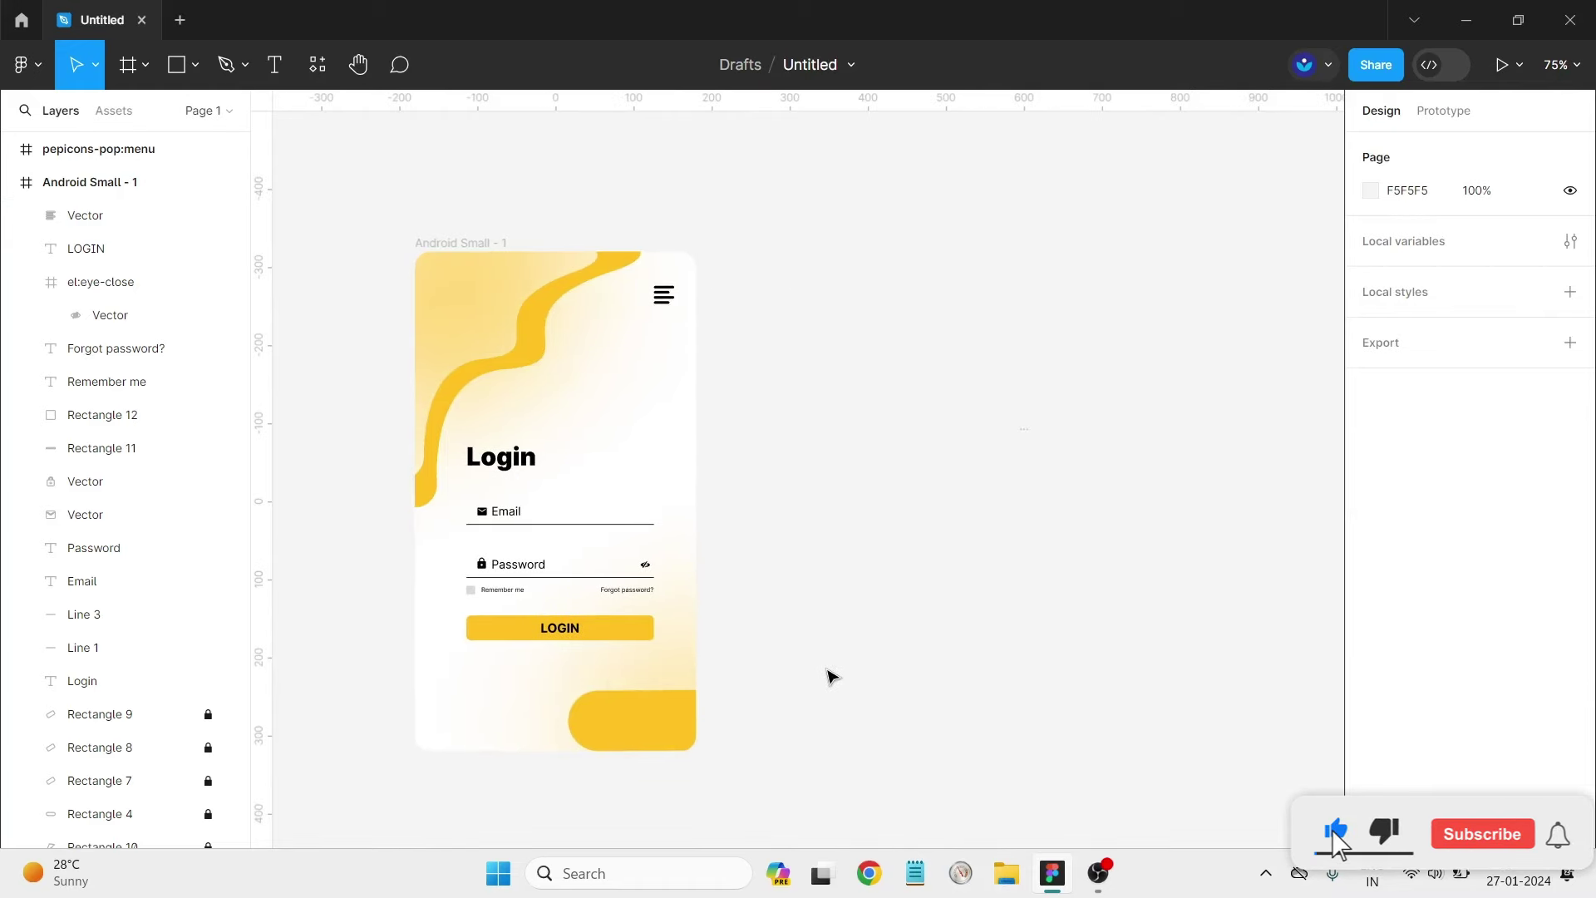
click(318, 64)
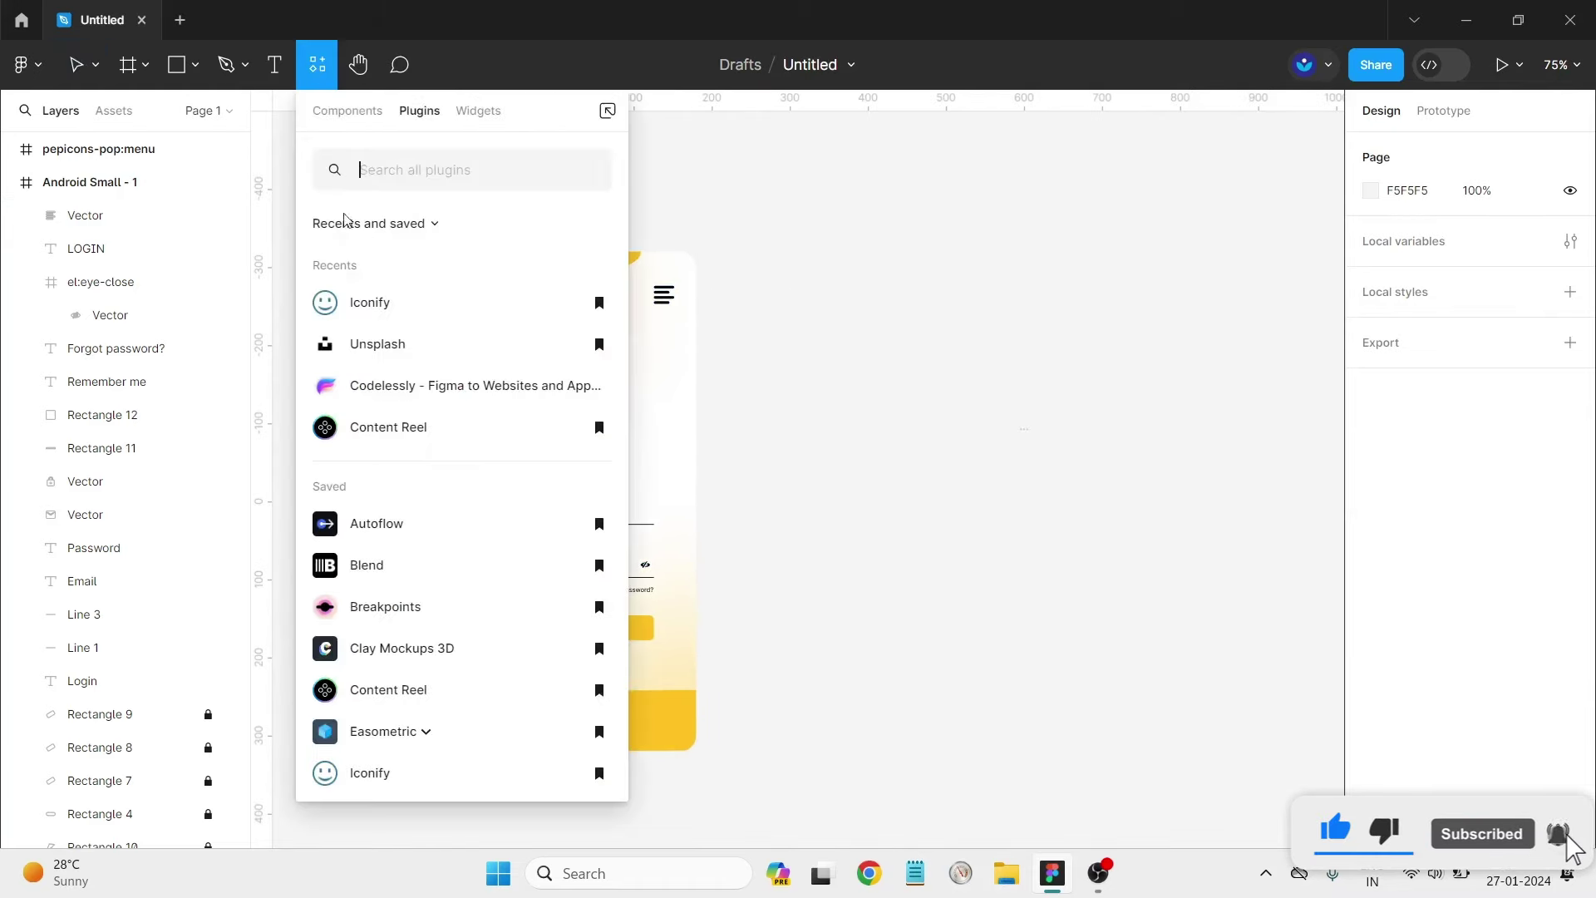
key(Escape)
text(log)
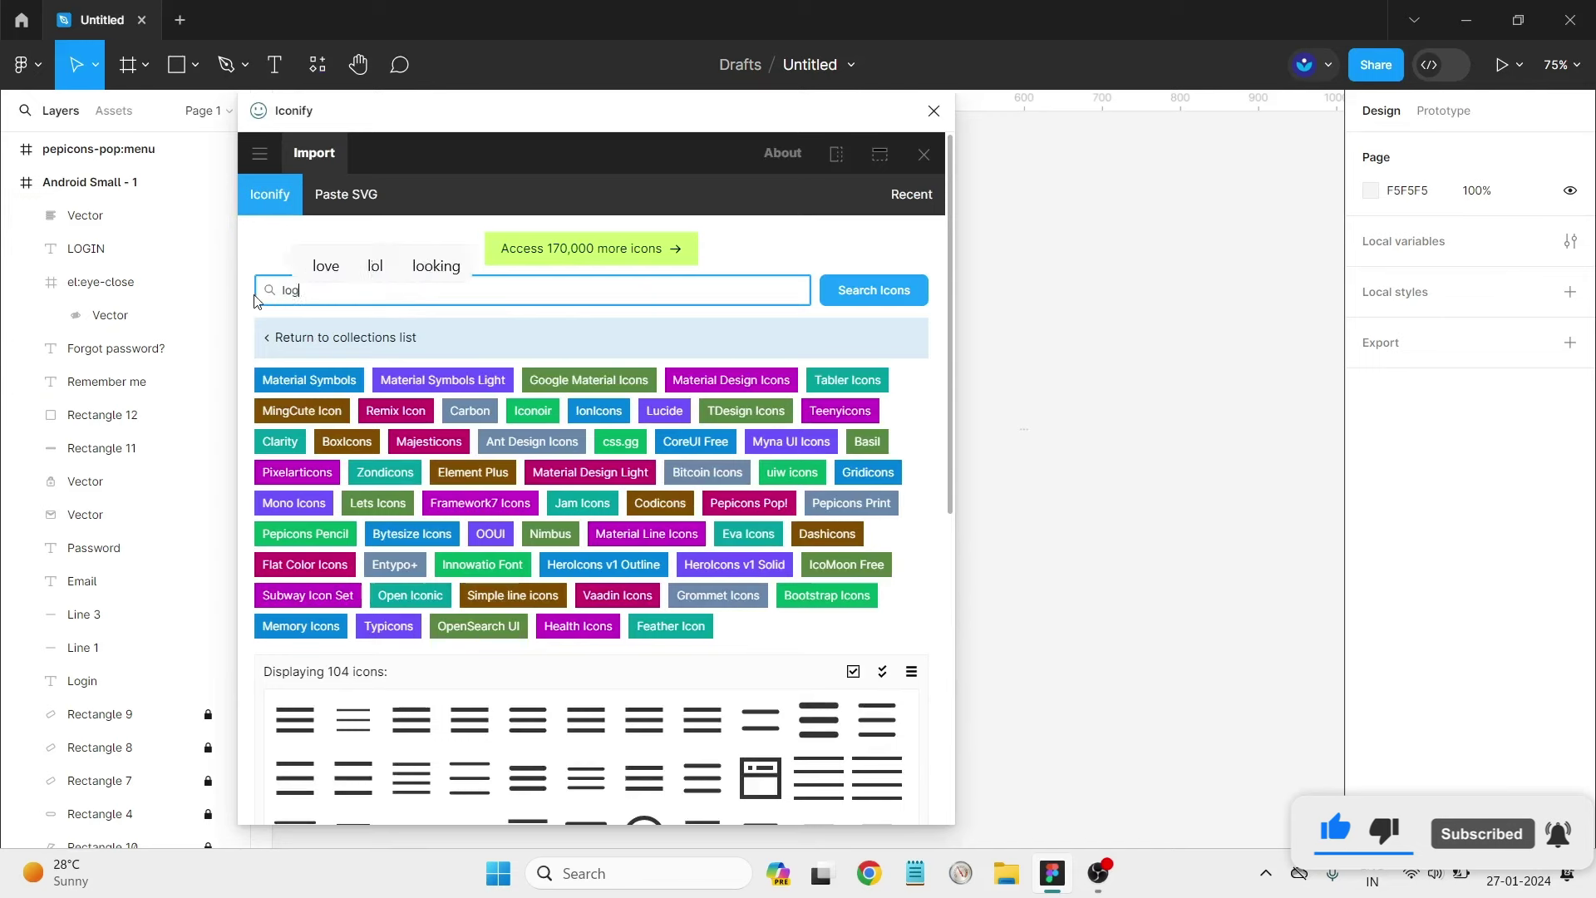
text(o)
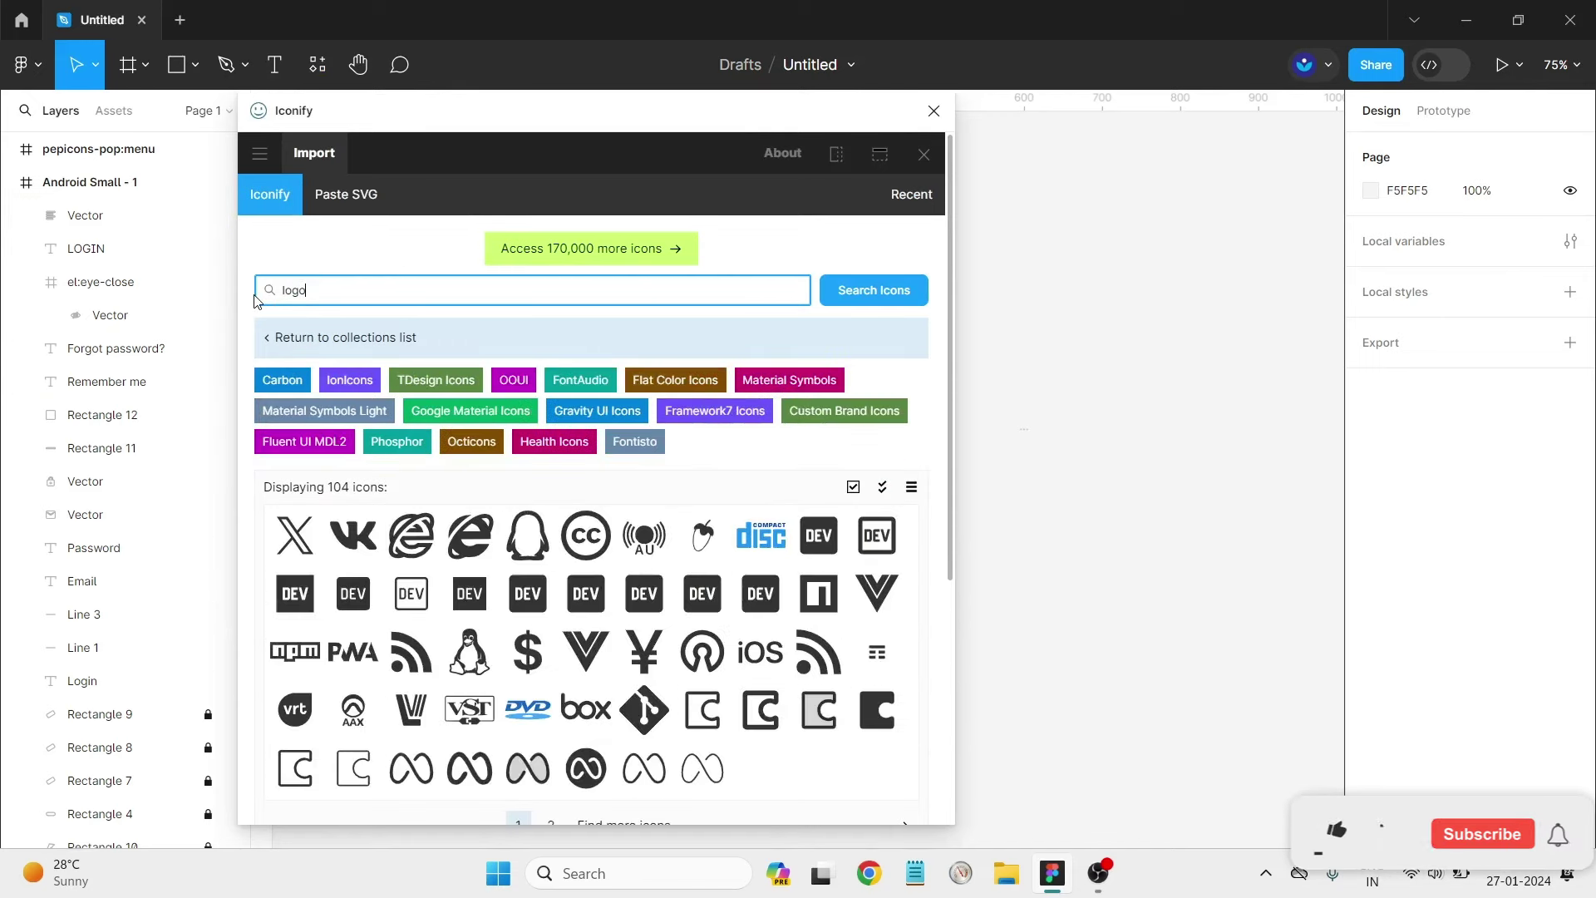
scroll(636, 574, down, 2)
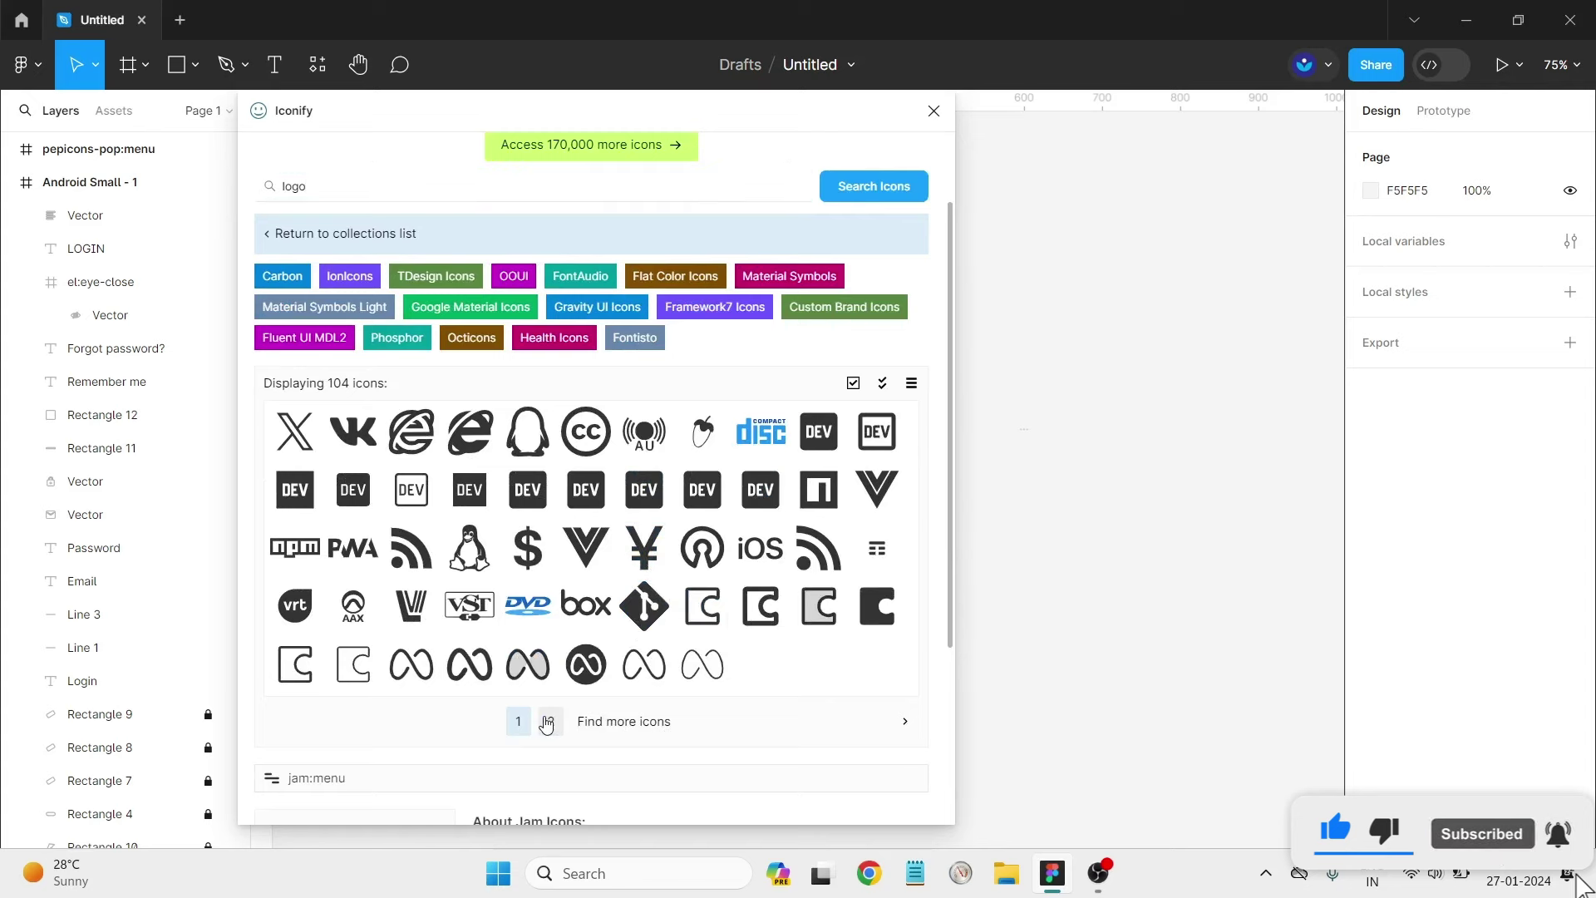
click(548, 721)
scroll(833, 611, down, 3)
Place the flame logo icon and move it into the screen's top-left corner.
drag(527, 435, 1012, 497)
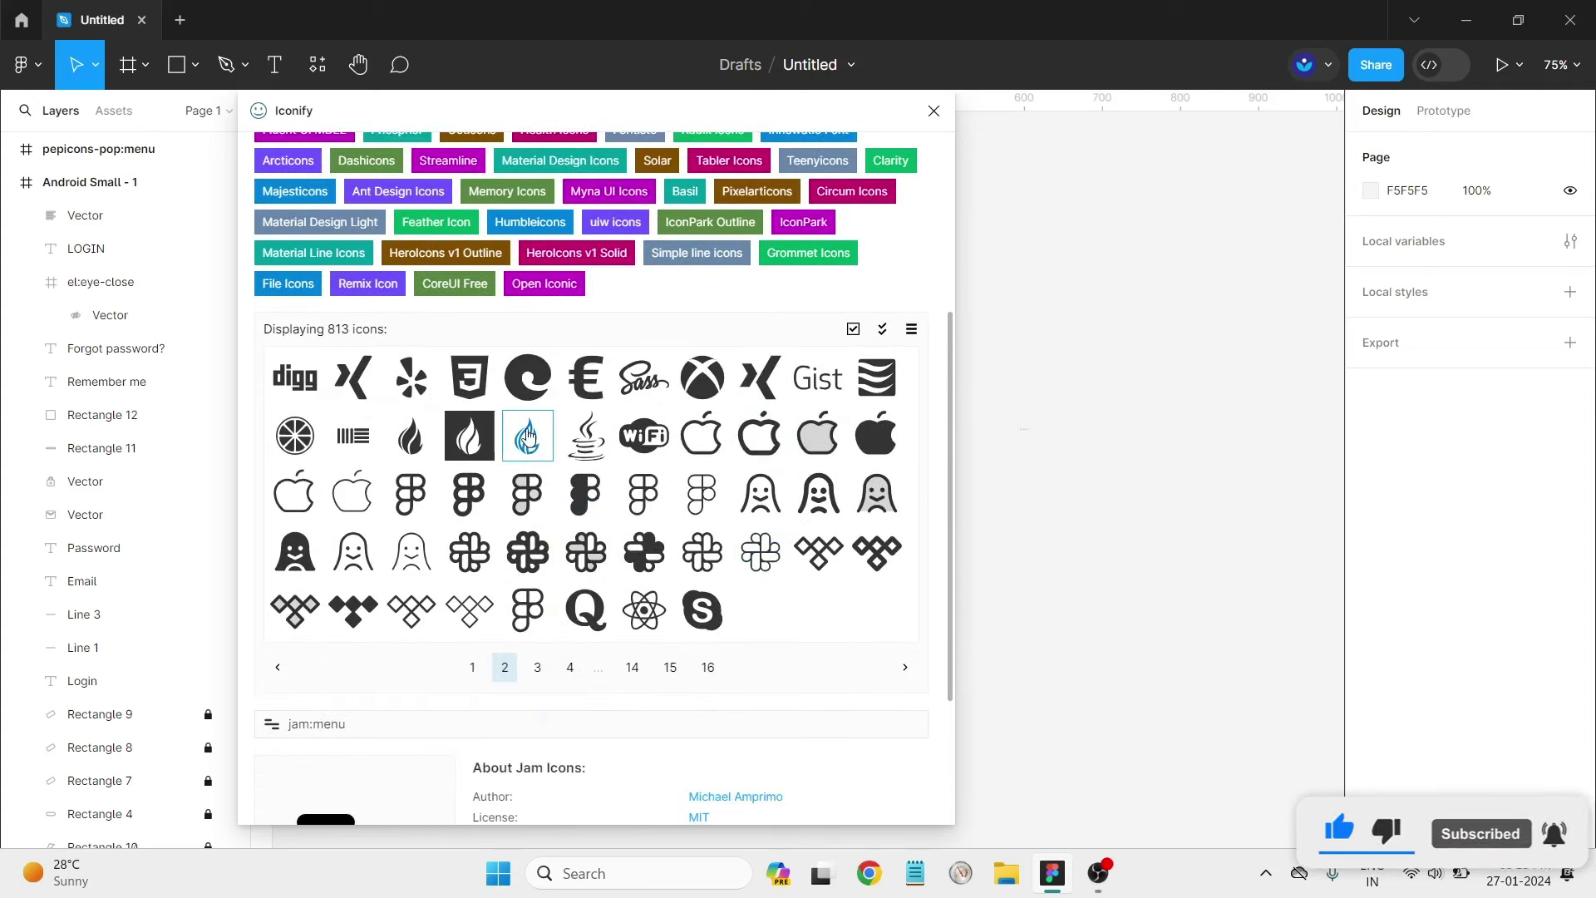
click(934, 110)
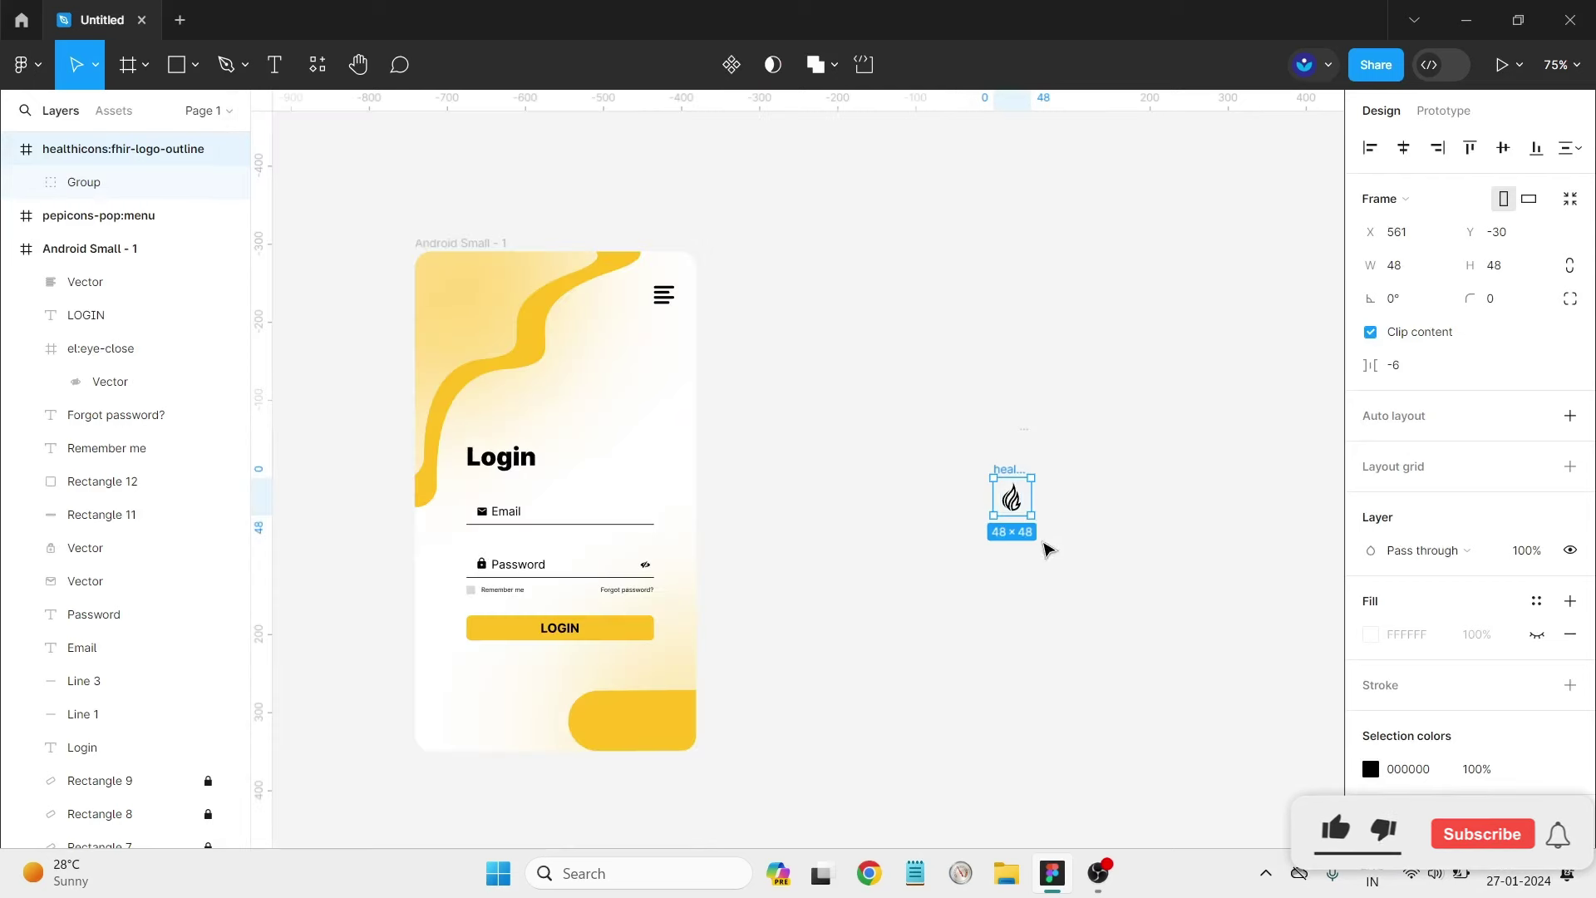
click(1044, 545)
click(1011, 499)
drag(1020, 502, 458, 294)
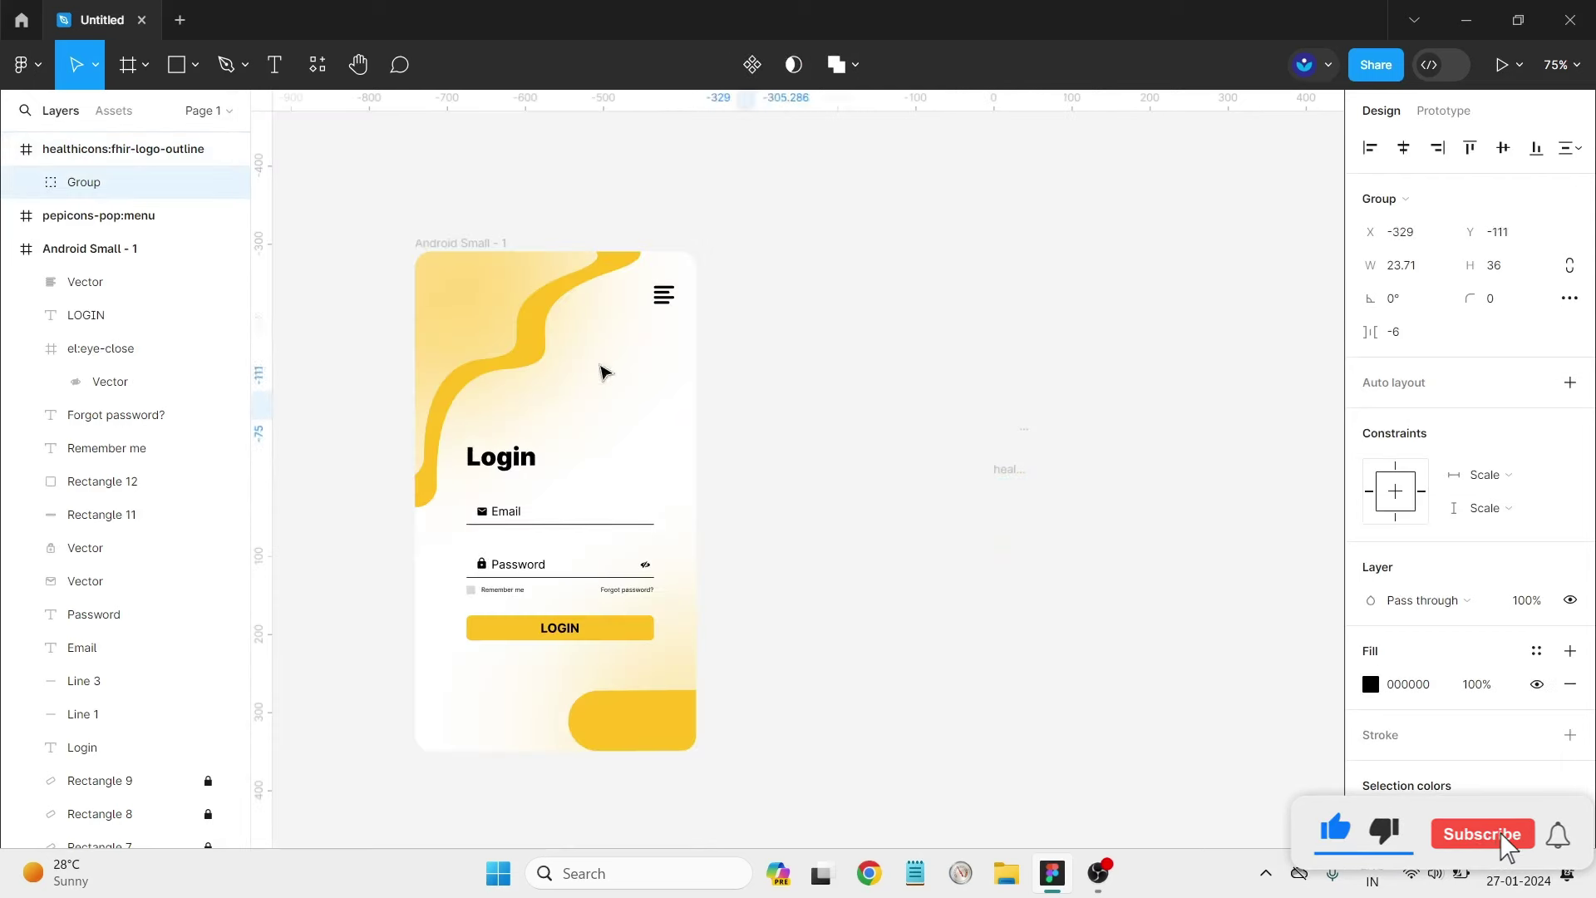
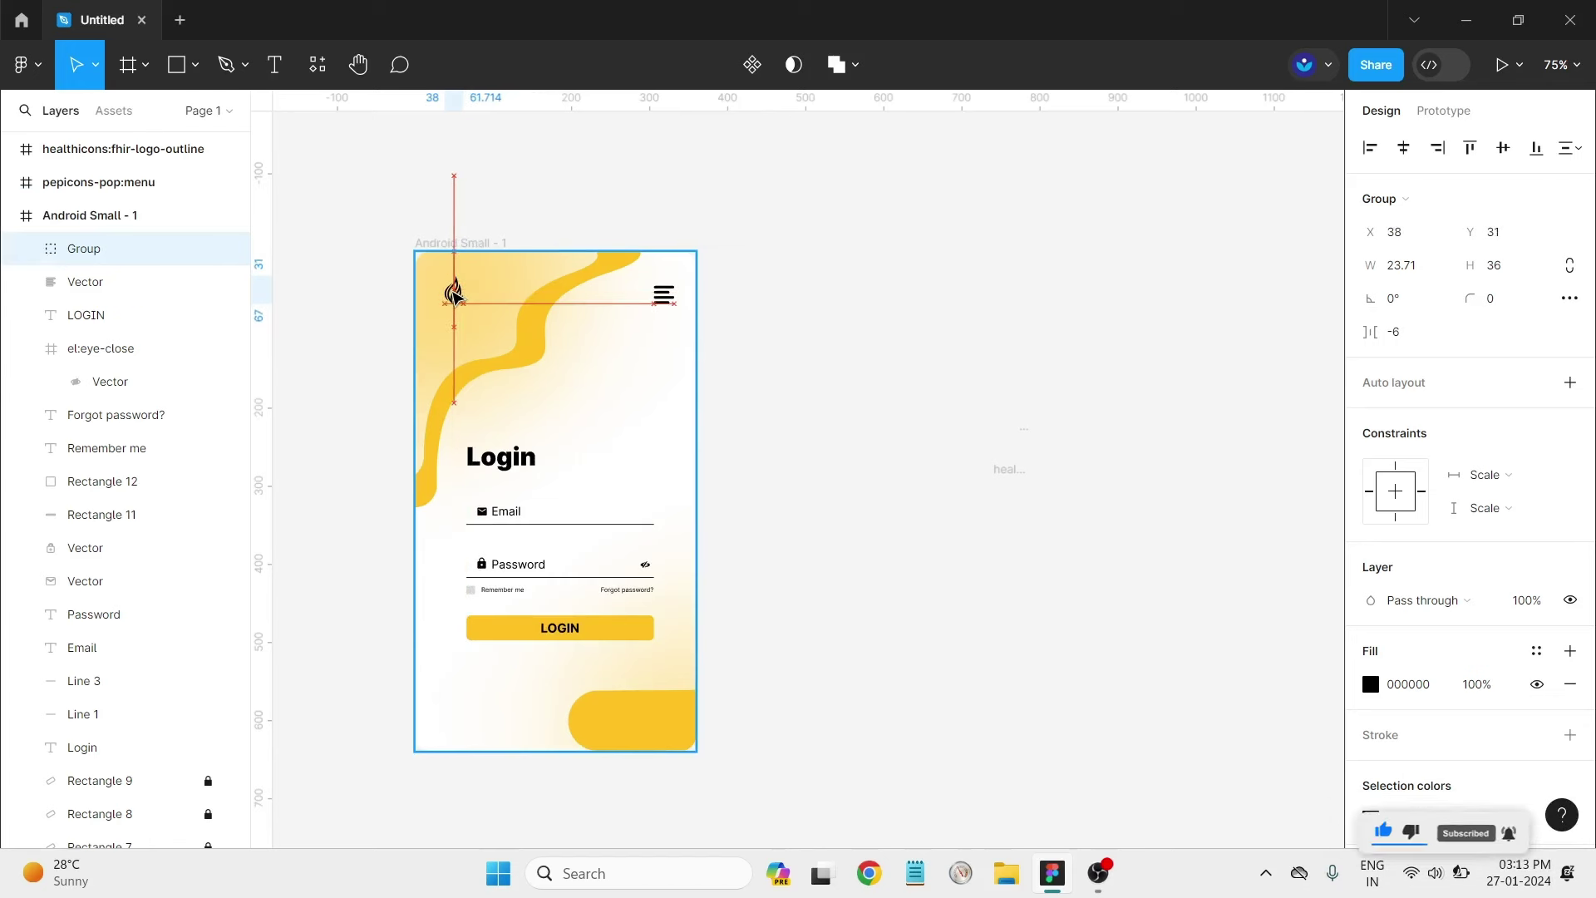
Nudge the flame logo slightly right on the Login screen, to X 50.
click(825, 357)
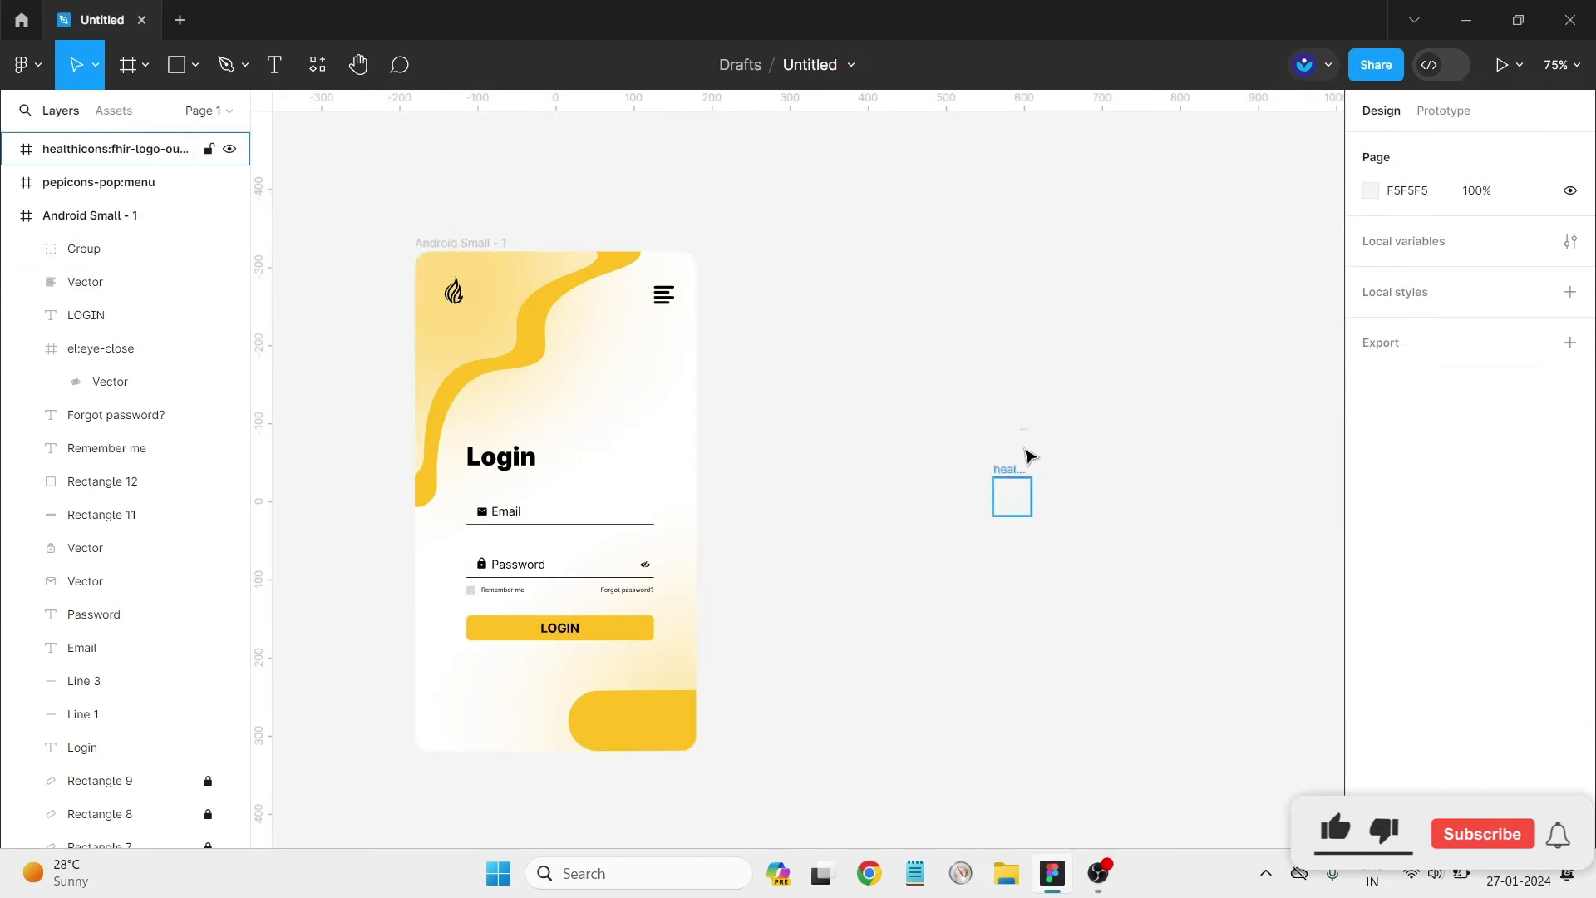
drag(458, 291, 463, 292)
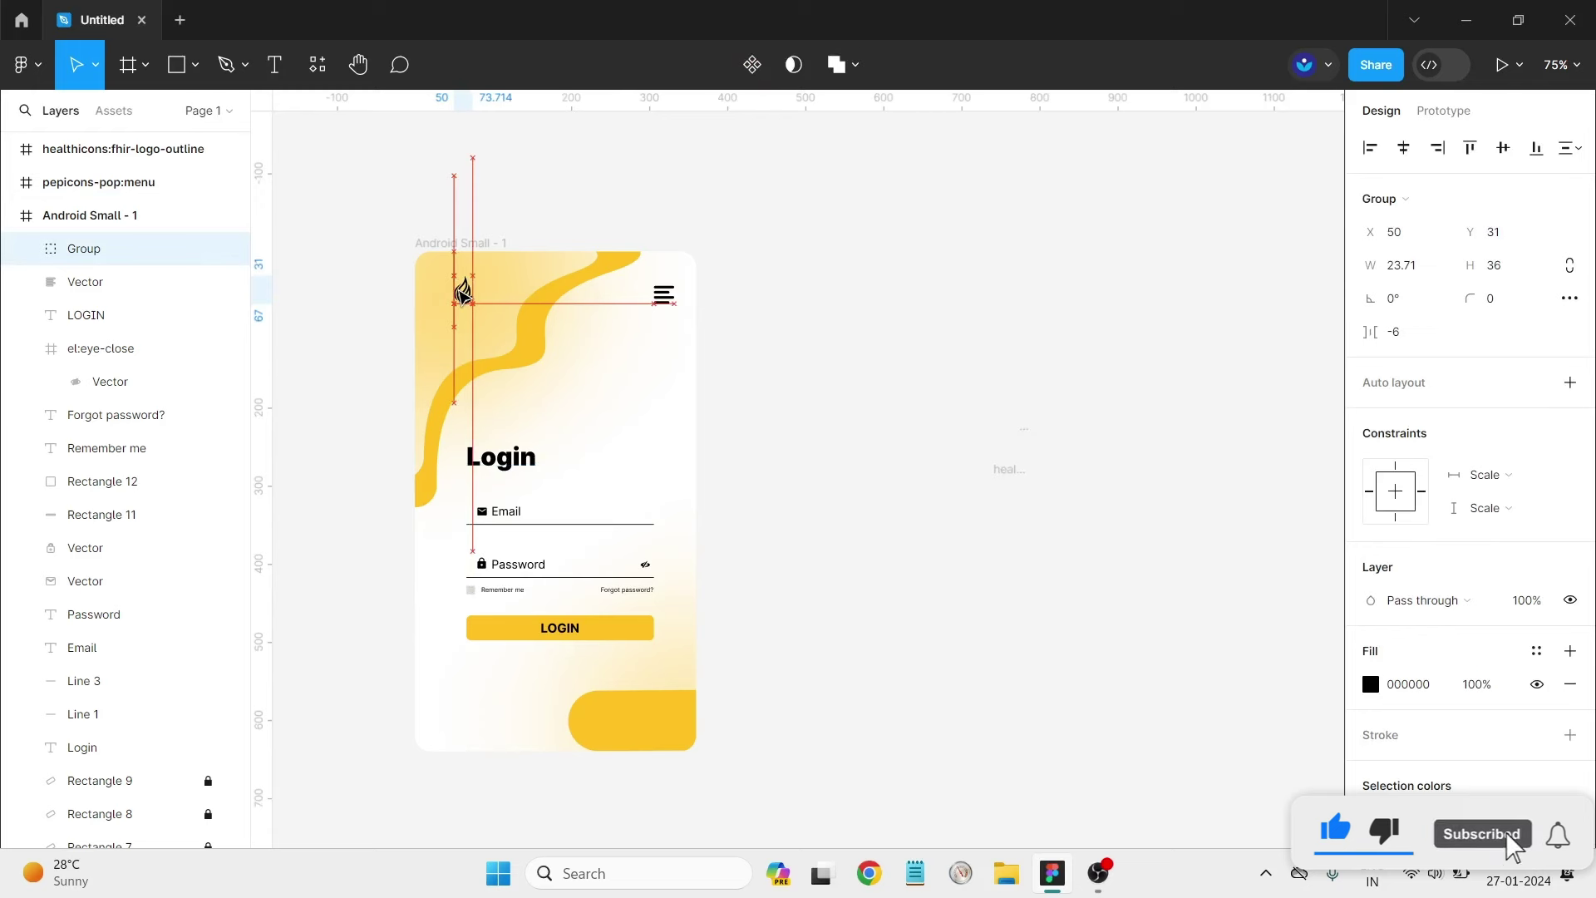
click(870, 439)
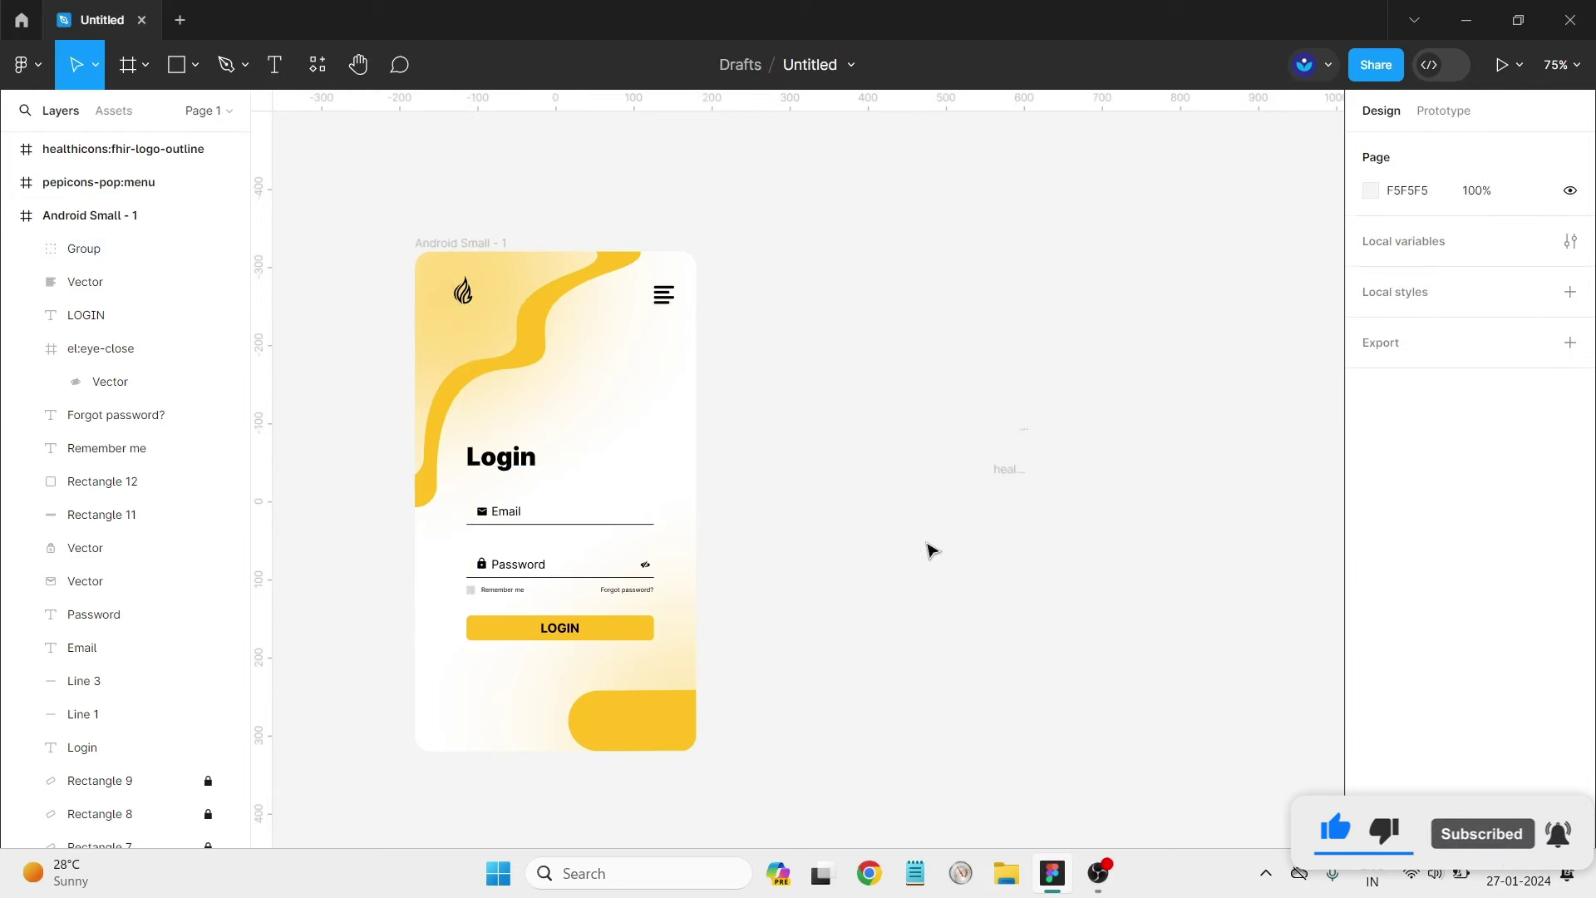
Delete the leftover healthicons and pepicons icon frames.
click(1025, 475)
key(Delete)
click(994, 448)
key(Delete)
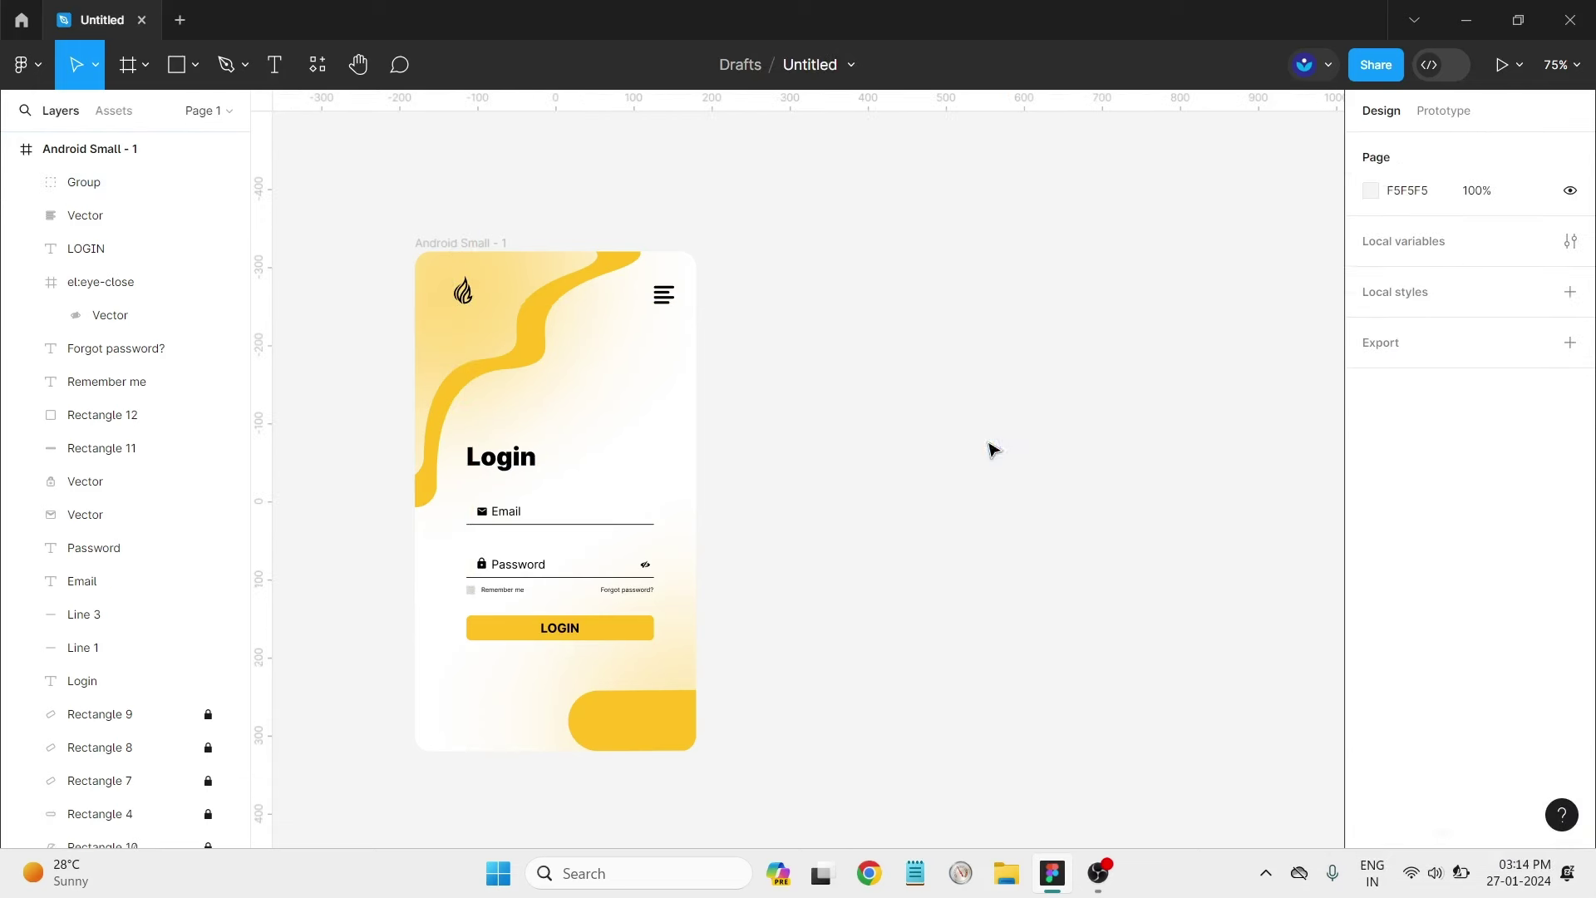
scroll(515, 318, up, 3)
scroll(485, 311, up, 2)
Reselect the flame logo and scroll around the Login screen to check the layout.
click(451, 282)
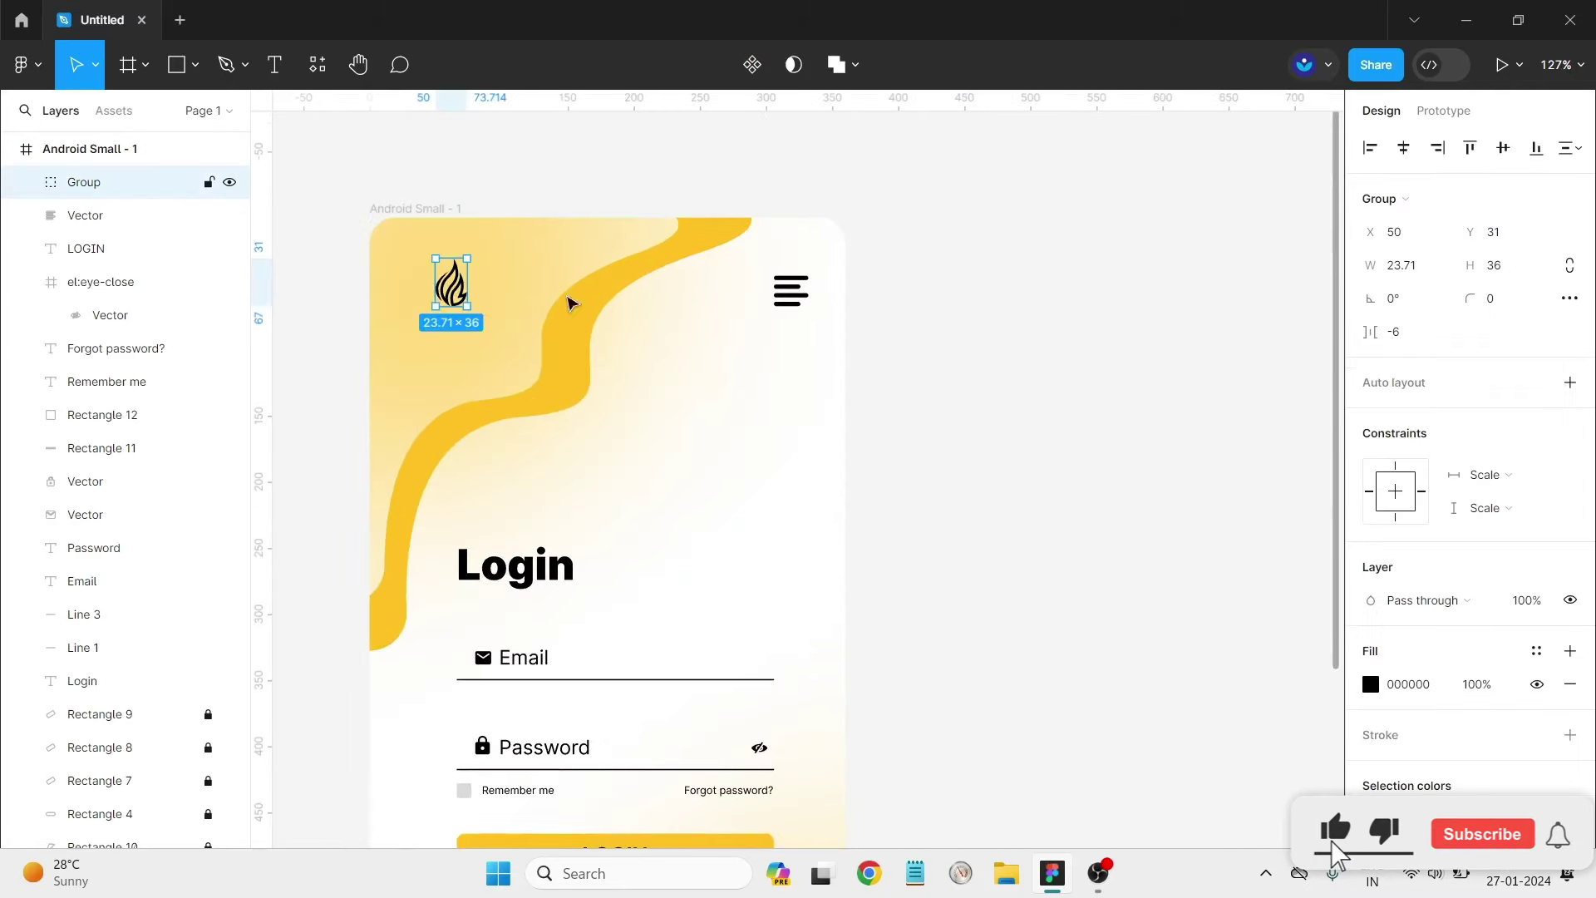
scroll(1510, 662, down, 1)
click(1022, 445)
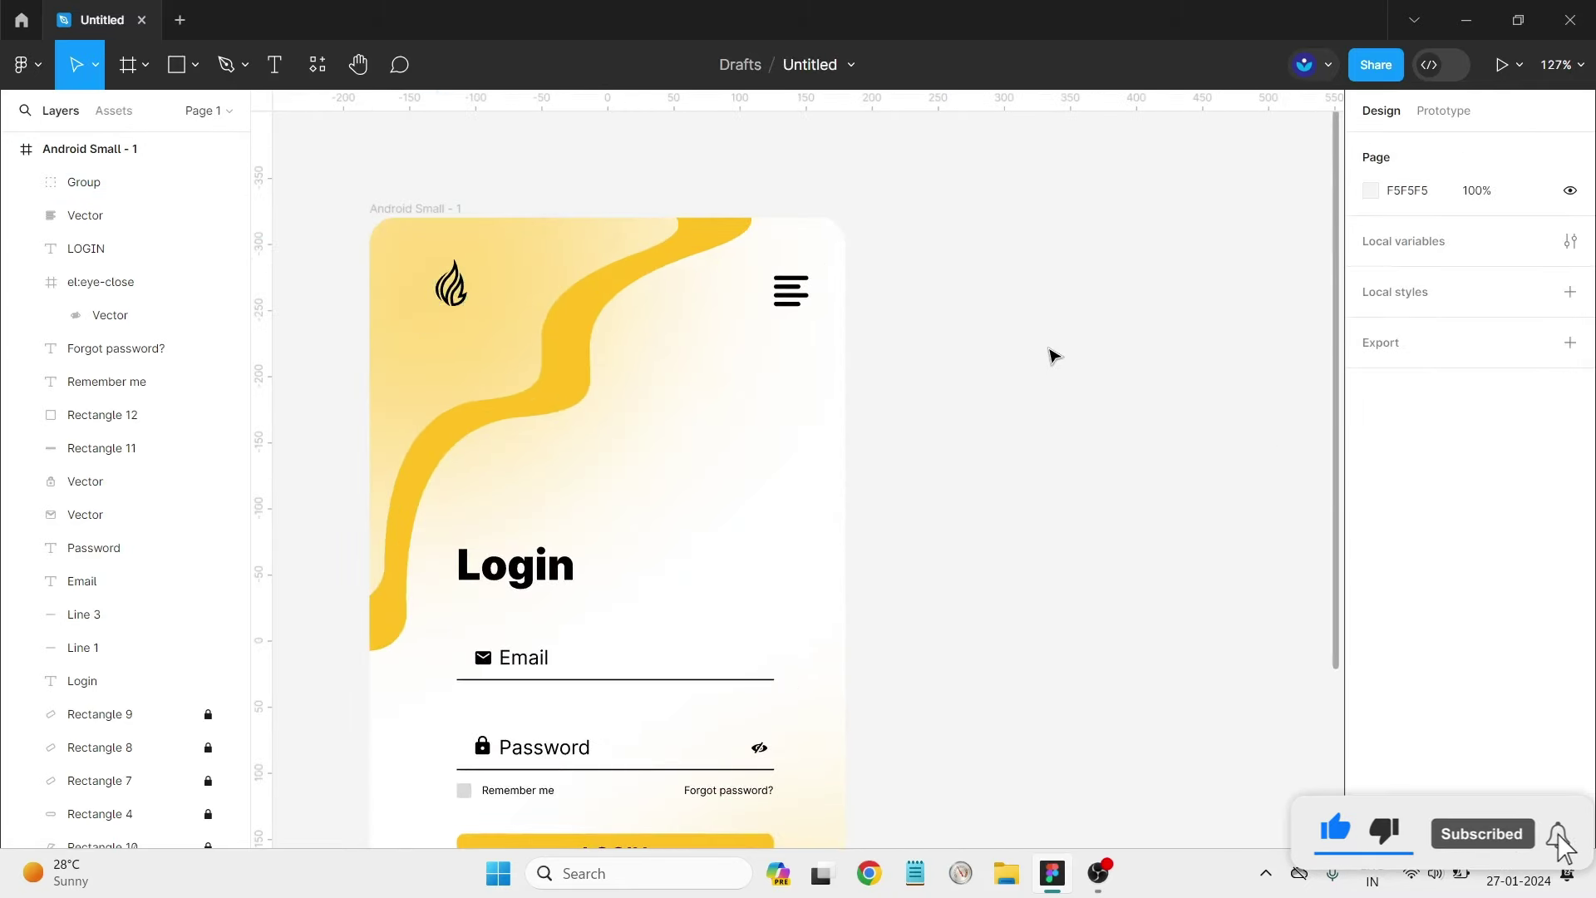
scroll(1072, 349, down, 4)
scroll(1010, 545, down, 2)
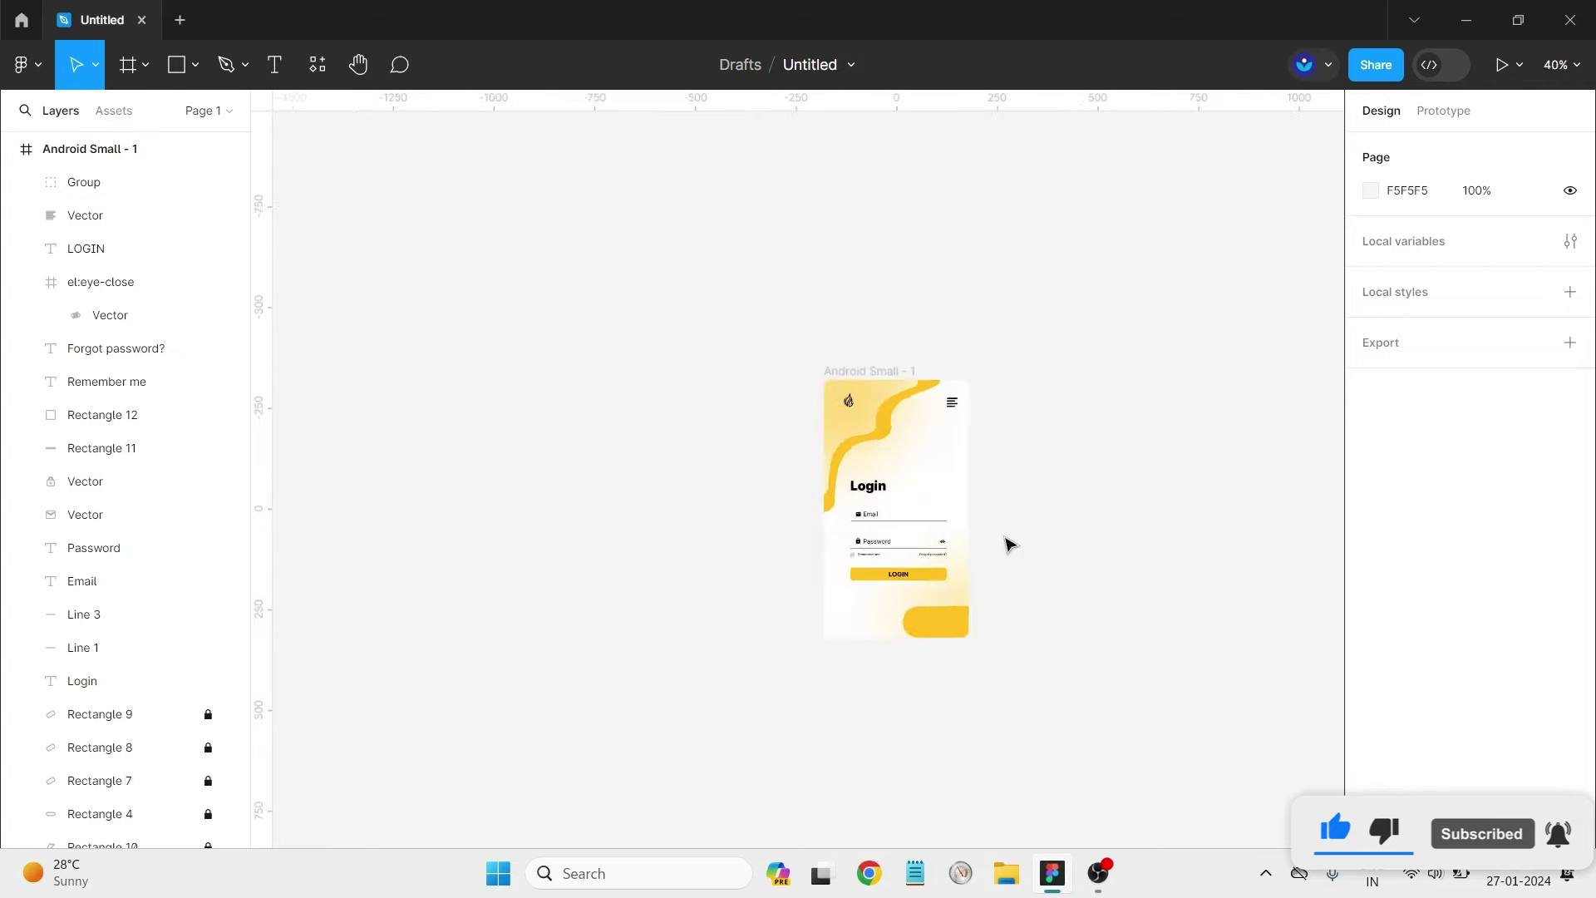
scroll(1005, 545, up, 3)
scroll(980, 524, right, 3)
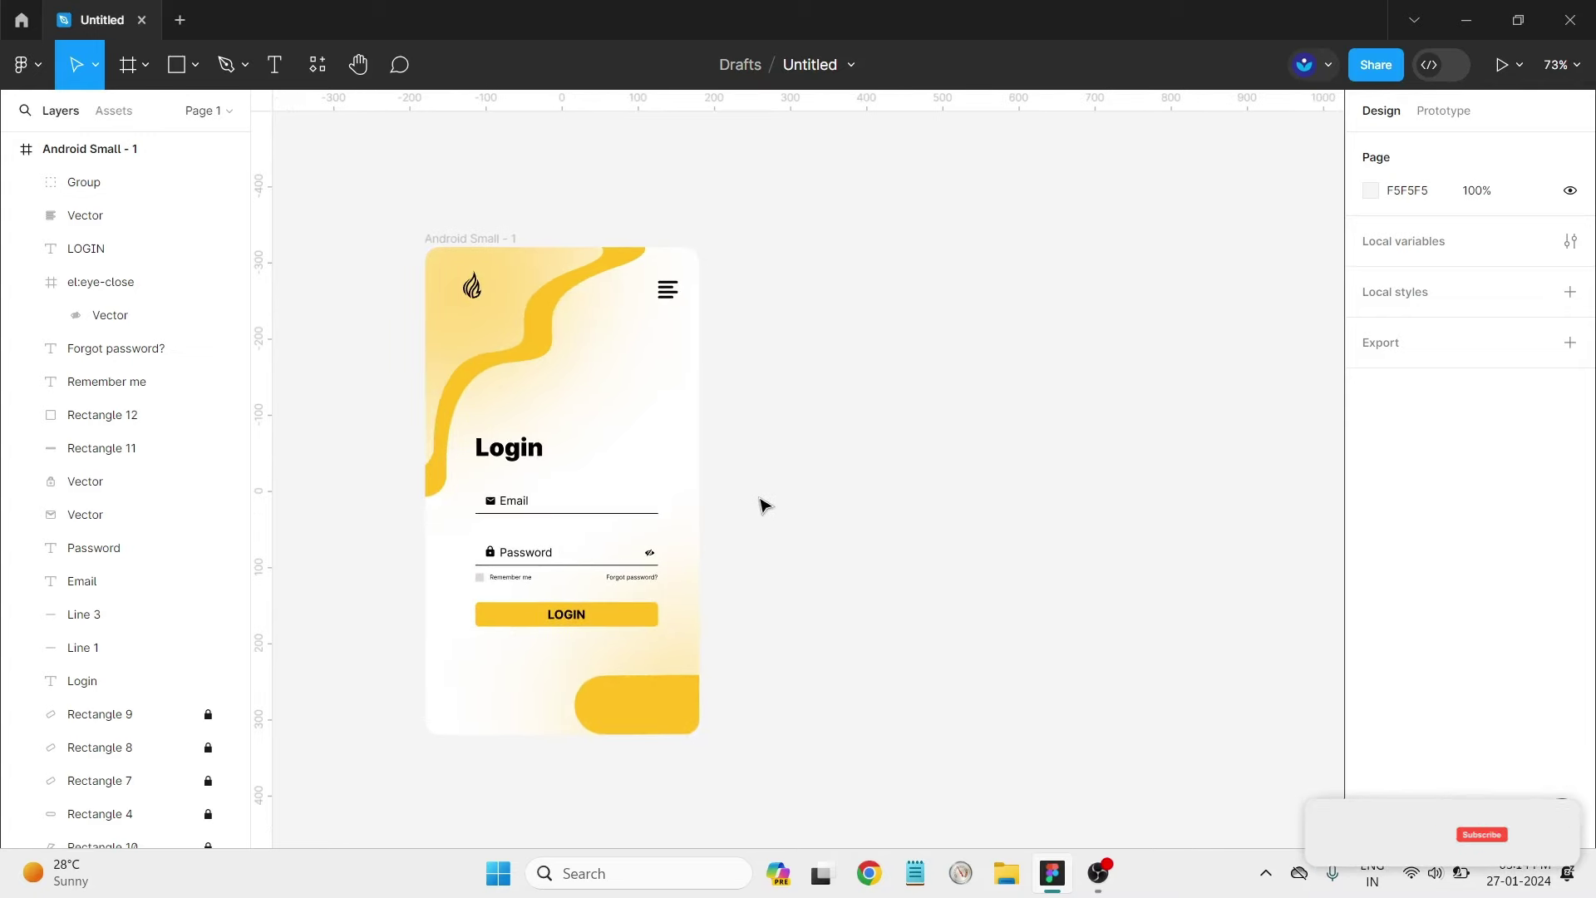
scroll(764, 517, down, 1)
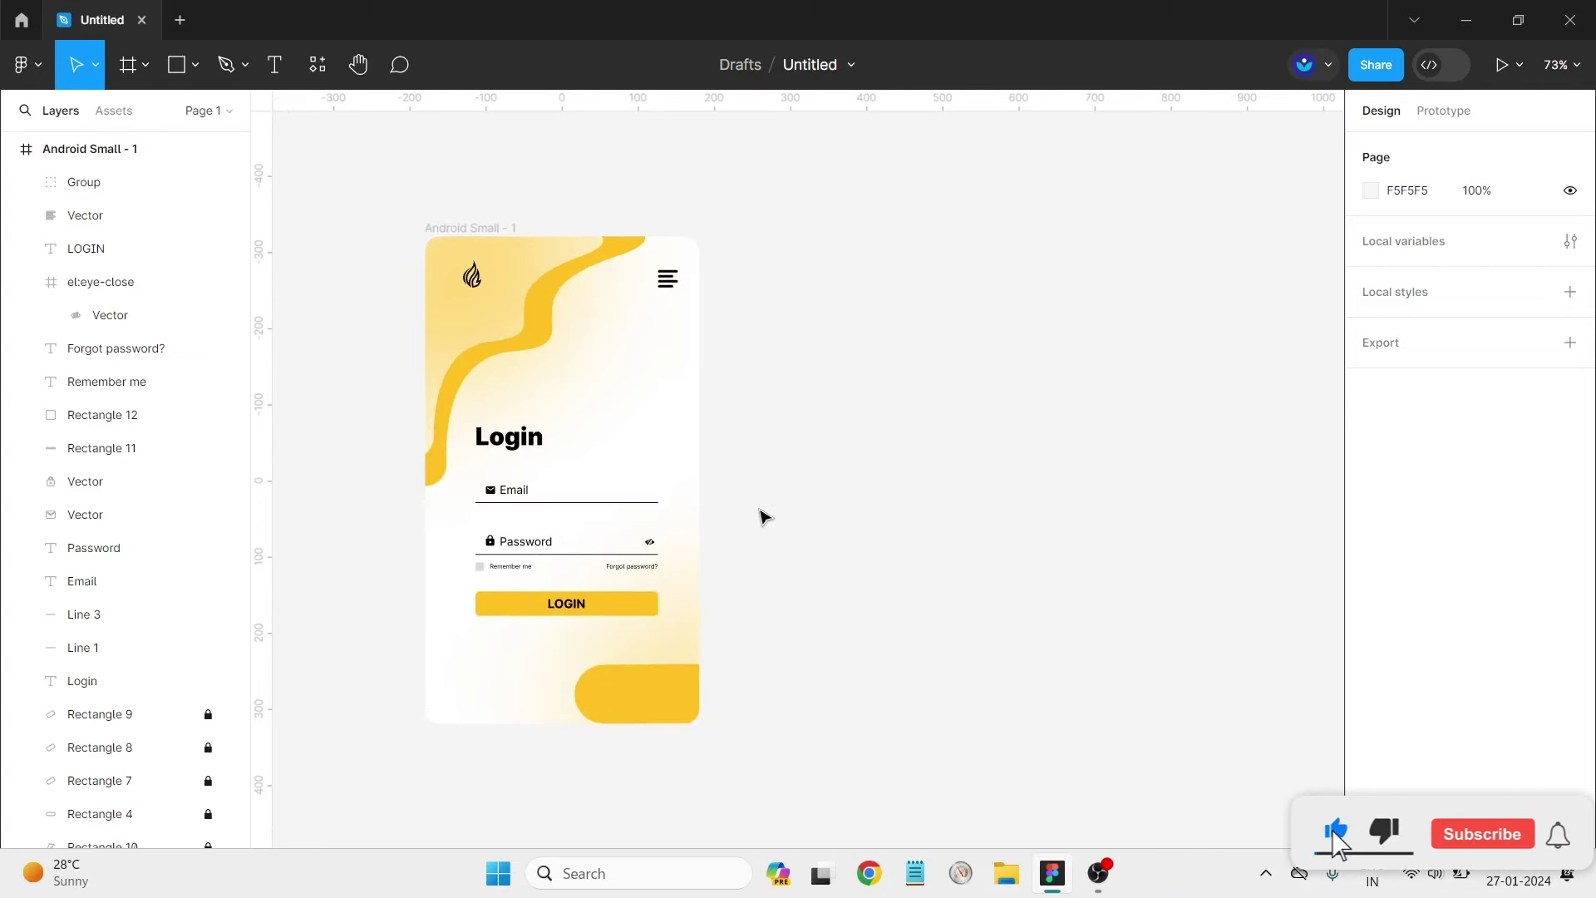
scroll(756, 512, down, 1)
scroll(149, 690, down, 1)
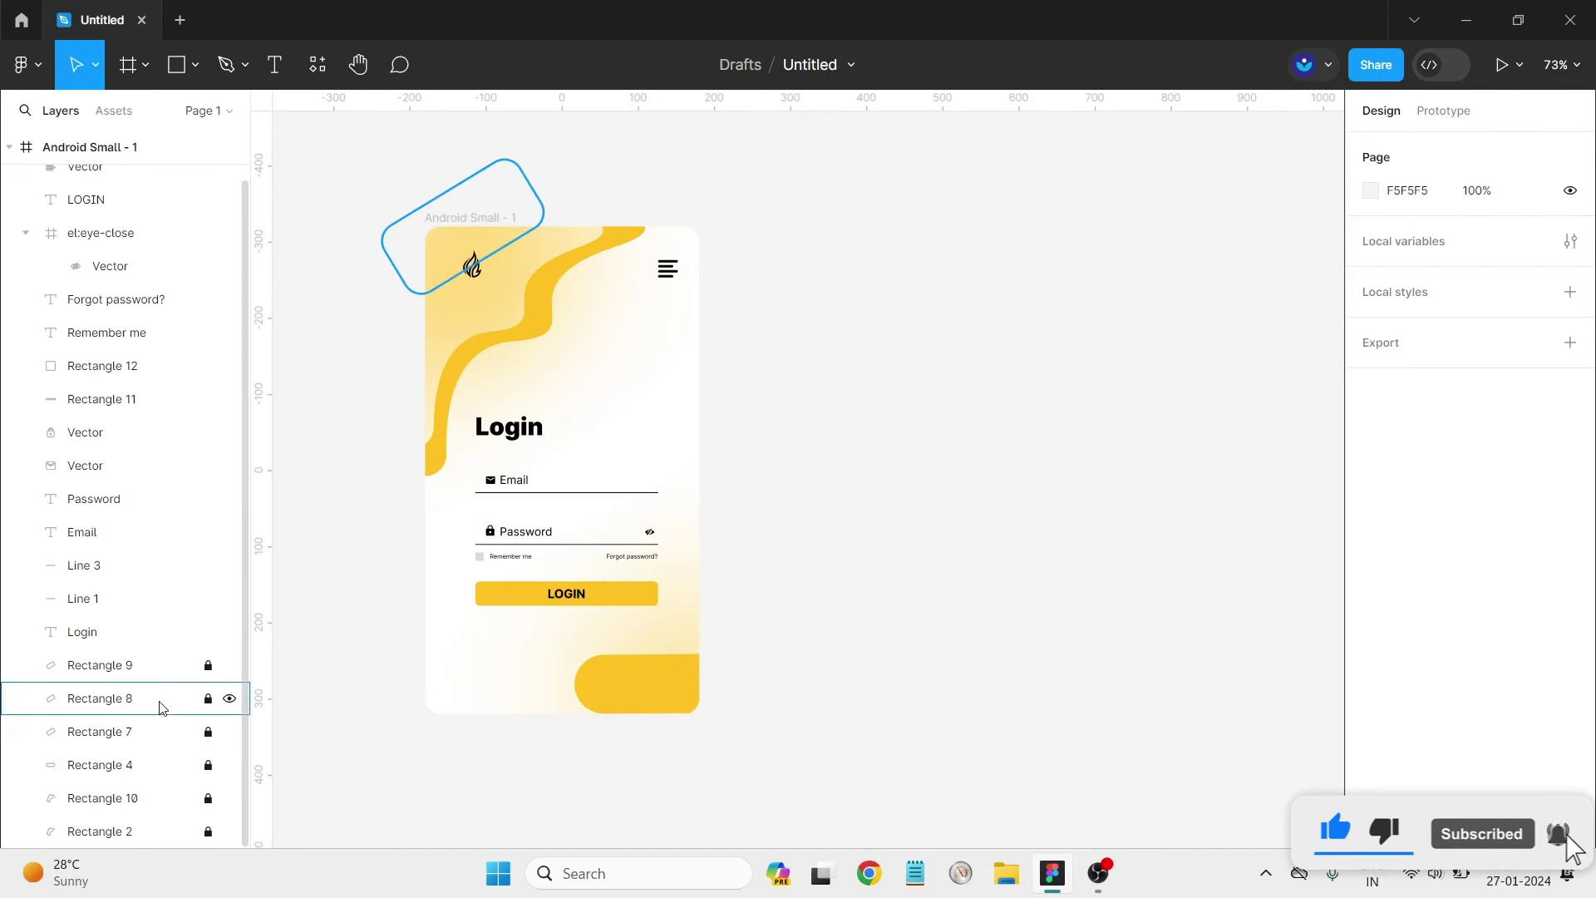
Unlock Rectangle 4, flatten it into a thin bar, drag it off the frame and delete it.
click(155, 763)
click(208, 765)
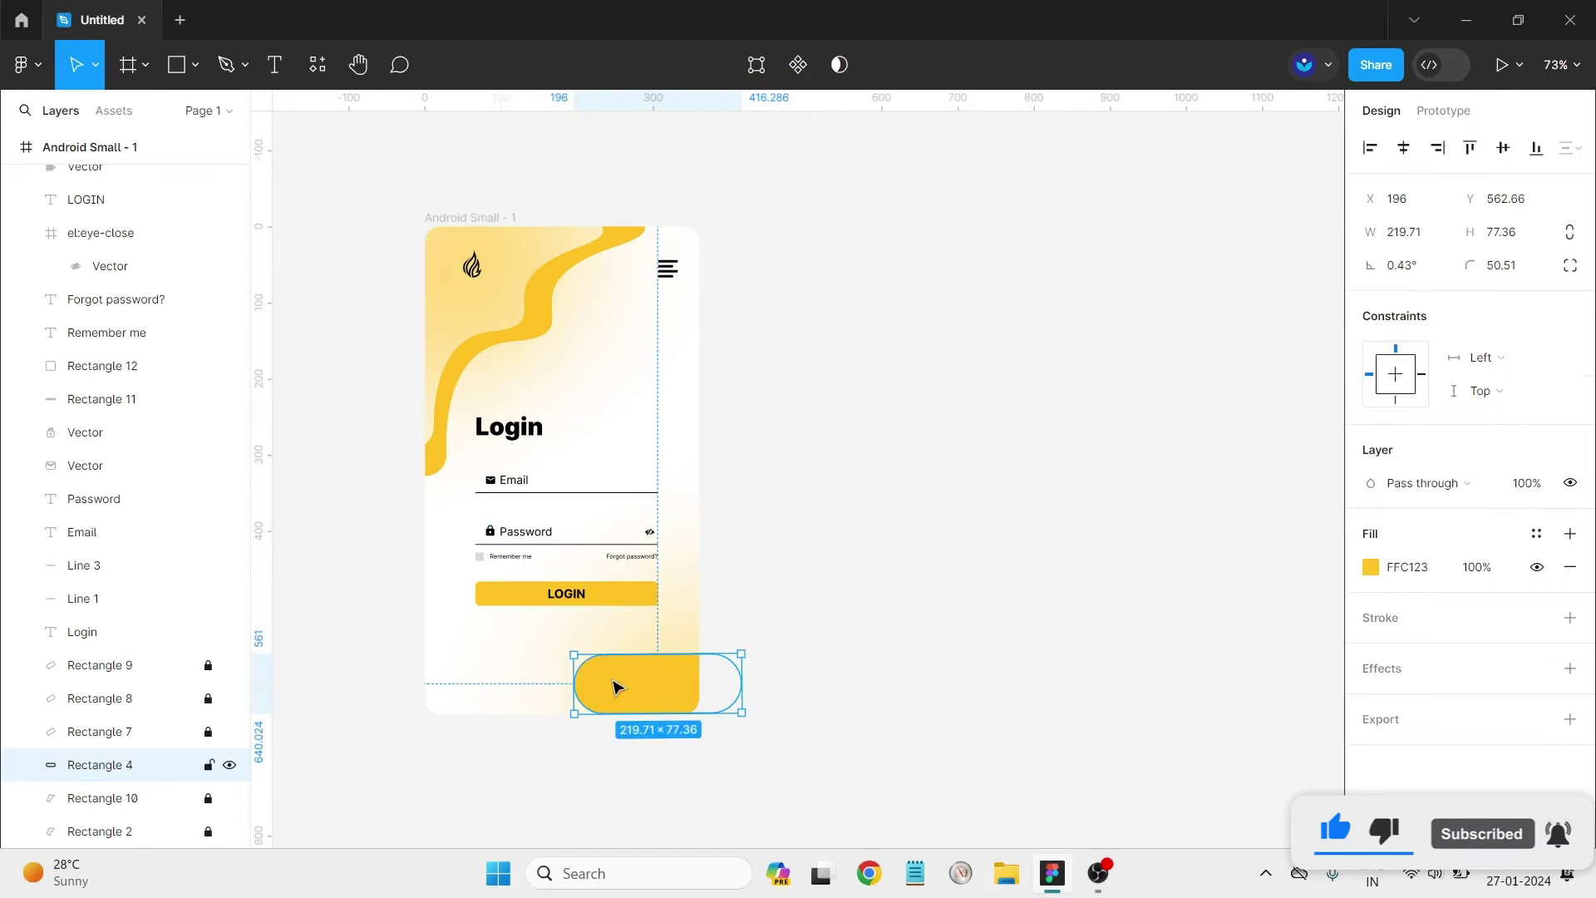
drag(574, 684, 490, 684)
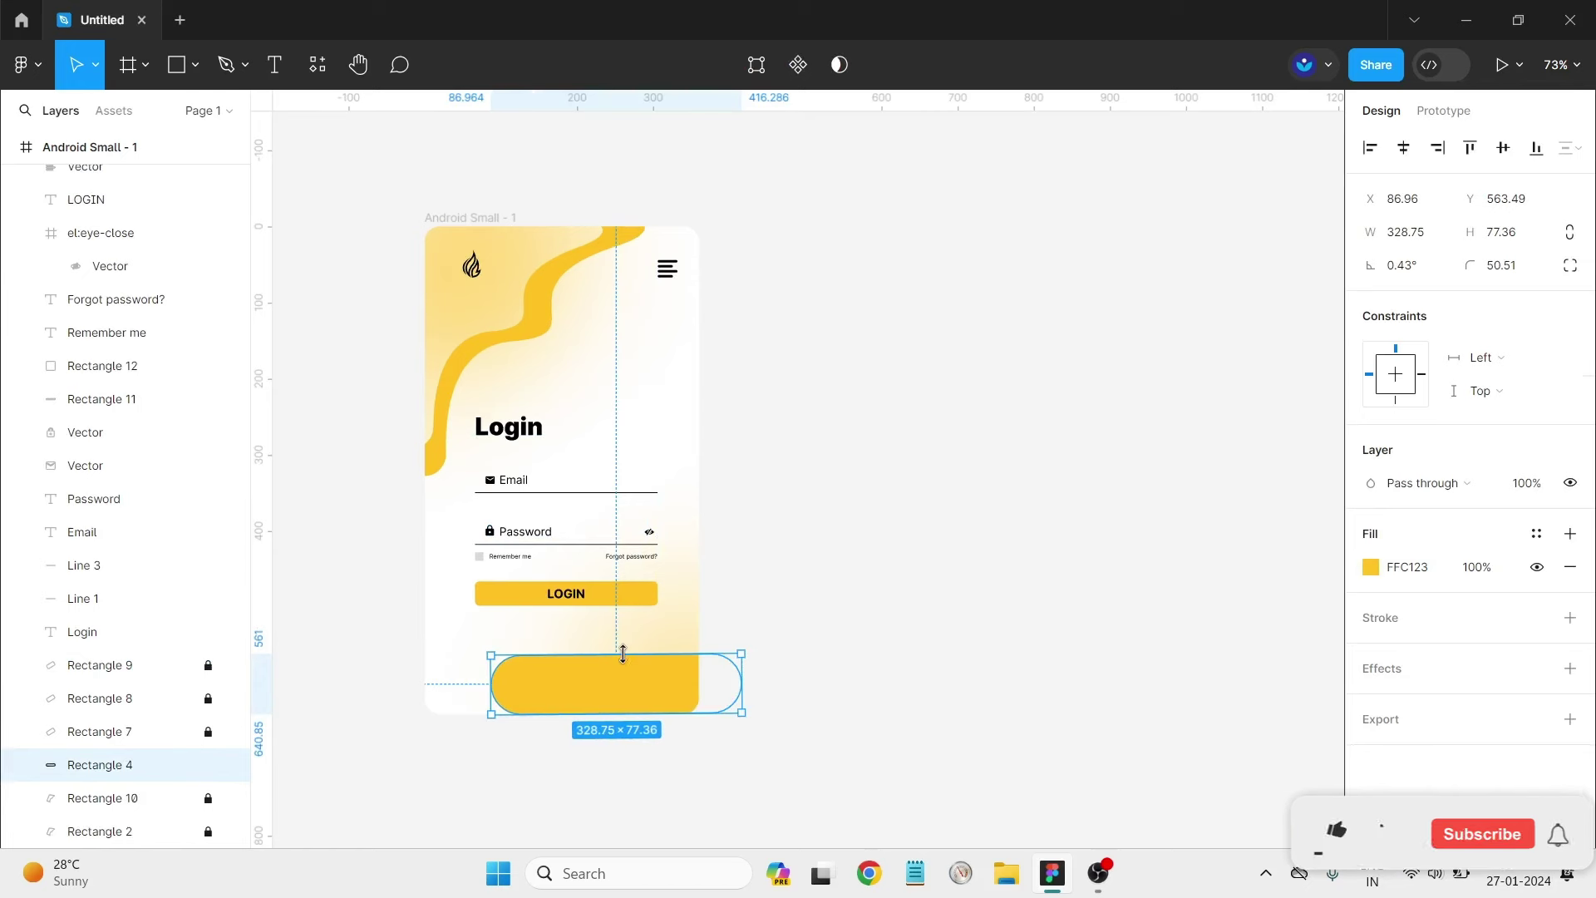
drag(625, 654, 627, 690)
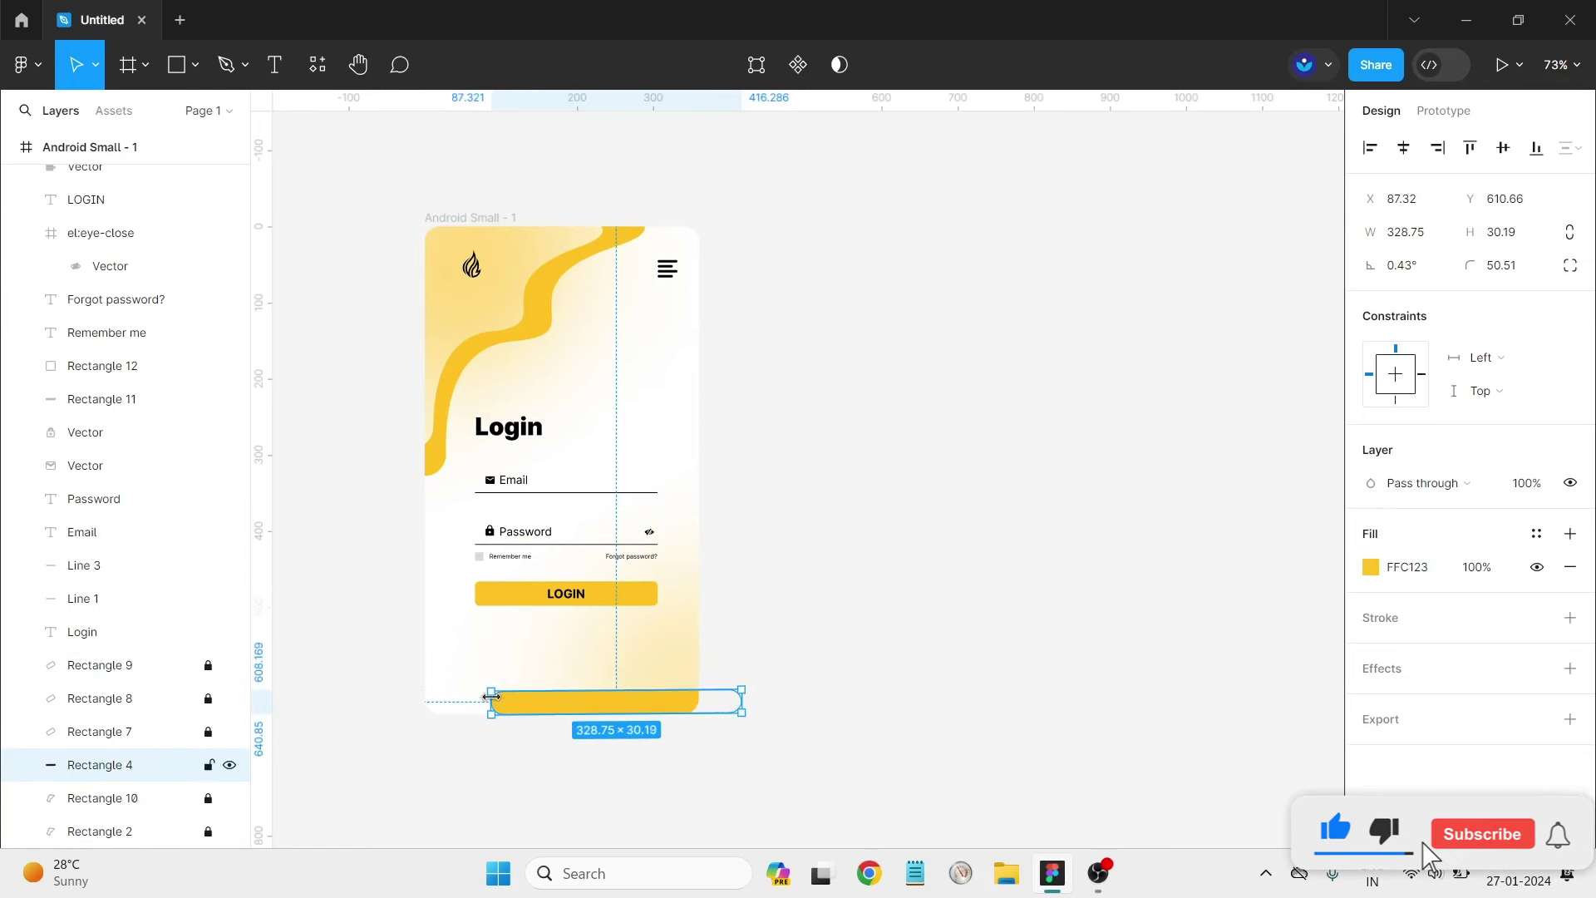
drag(491, 696, 409, 696)
click(865, 694)
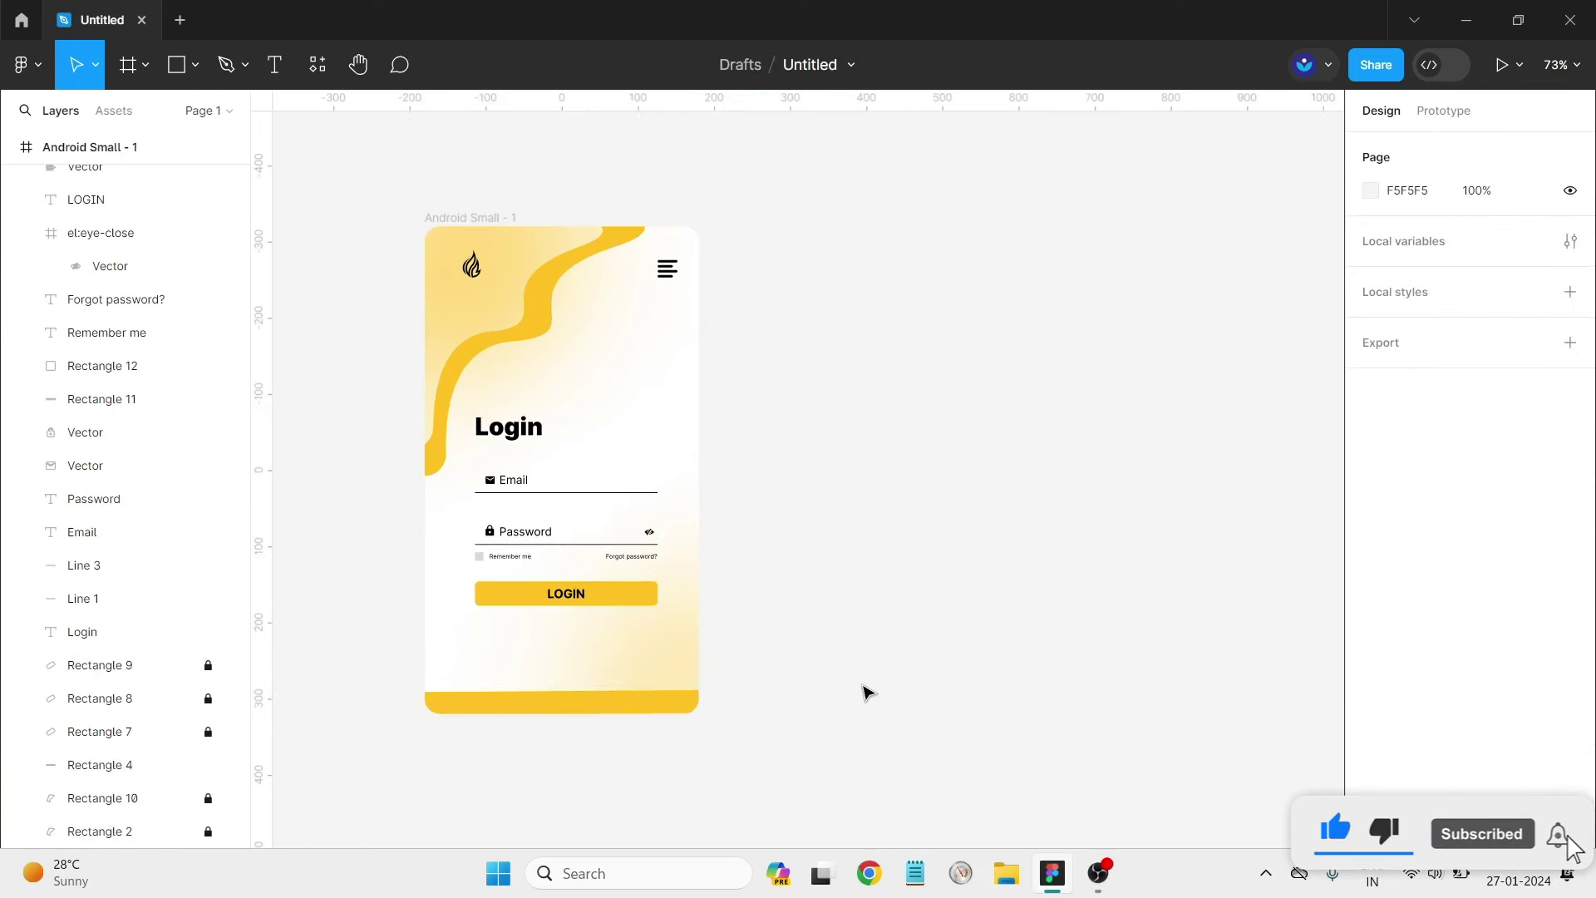
click(561, 706)
mouse_move(559, 679)
mouse_down()
mouse_move(587, 681)
mouse_move(611, 715)
mouse_move(905, 638)
mouse_move(987, 563)
mouse_up()
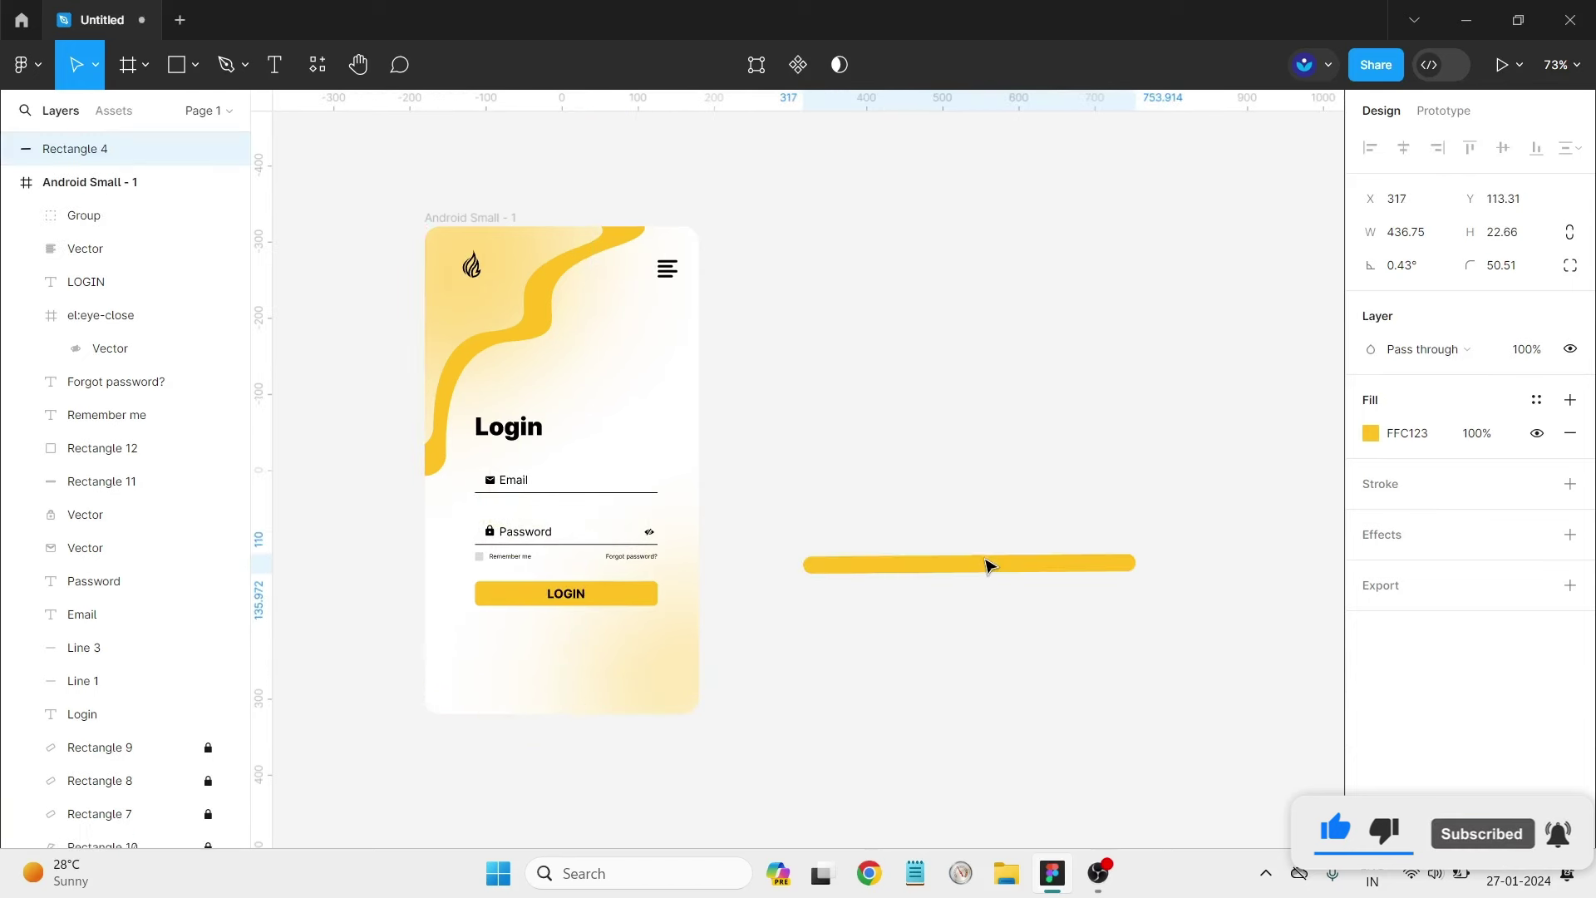
key(Delete)
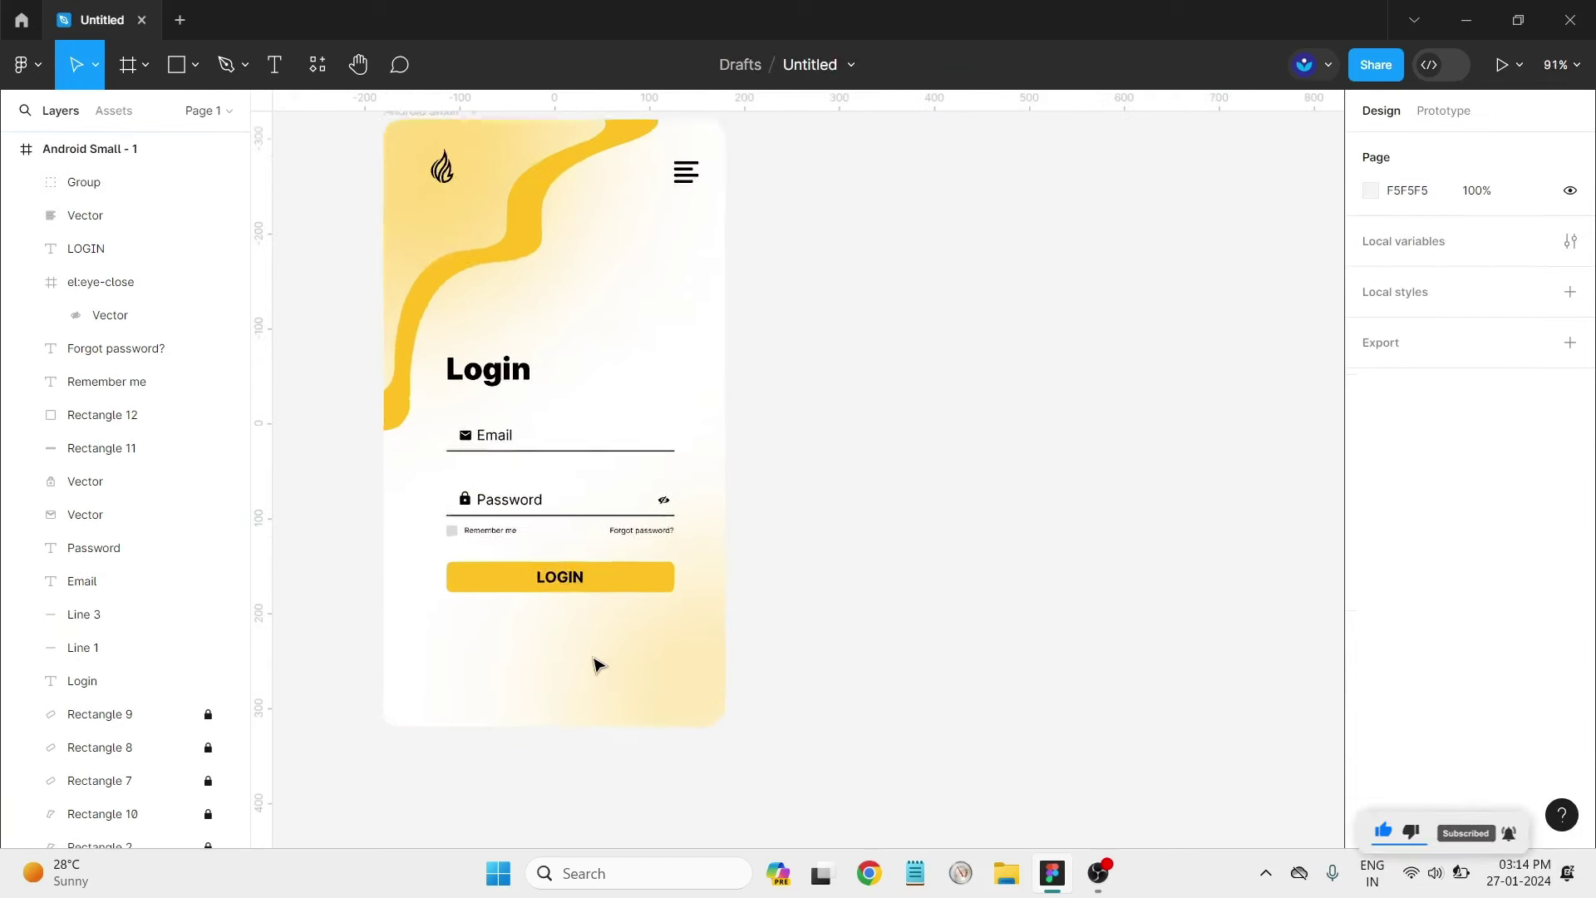
Add an 'Already have an account ? Sign Up' text line below the LOGIN button.
ctrl+scroll(596, 662, up, 5)
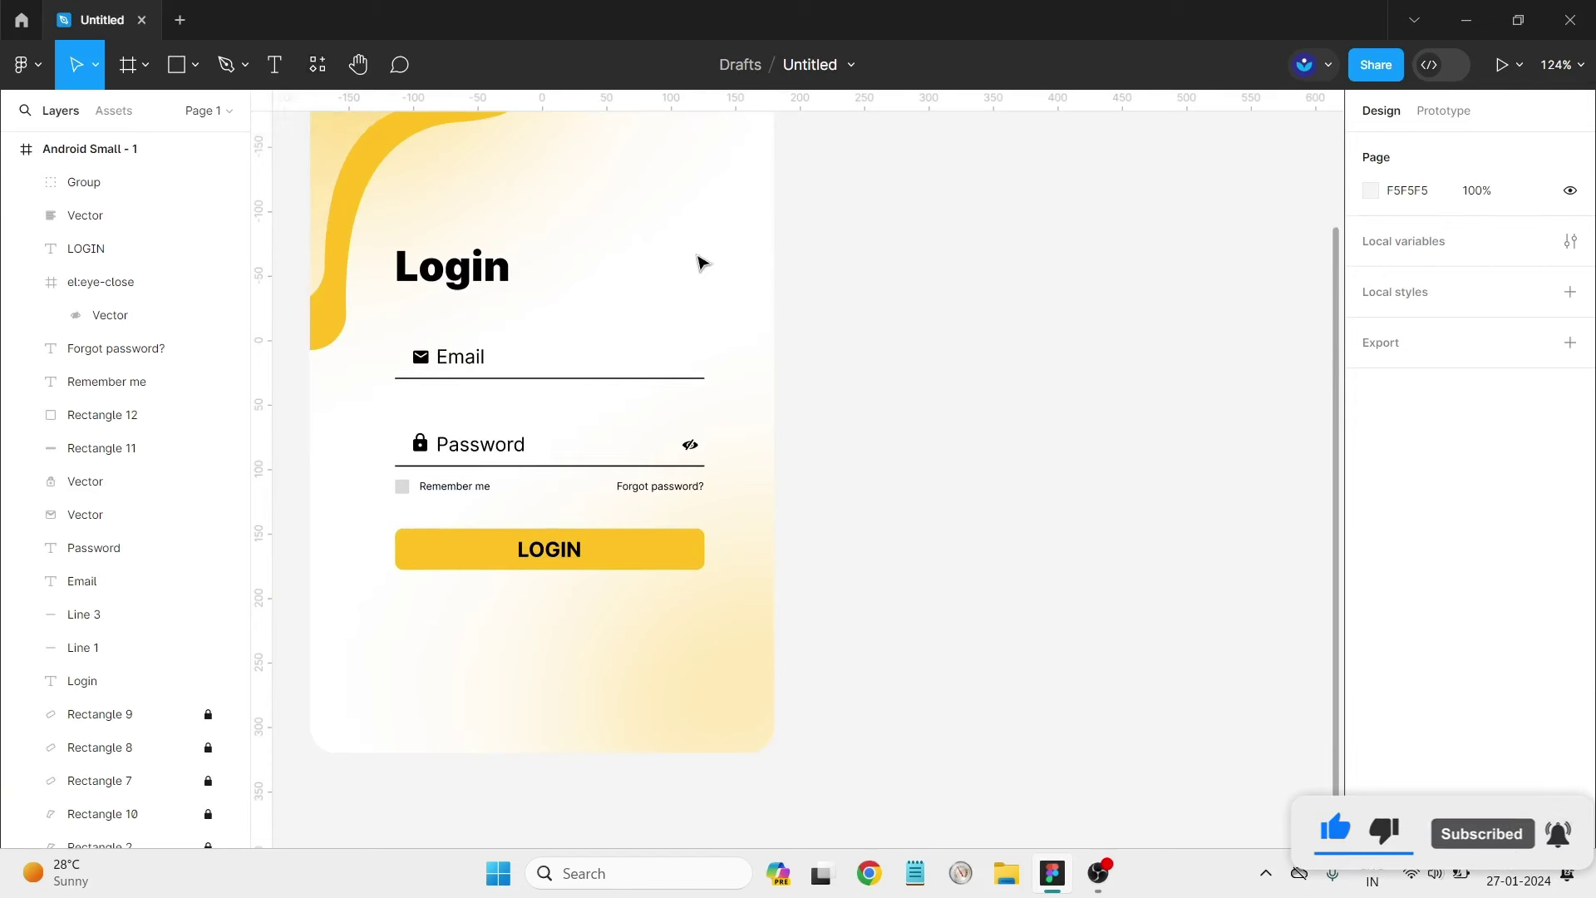
key(t)
click(457, 604)
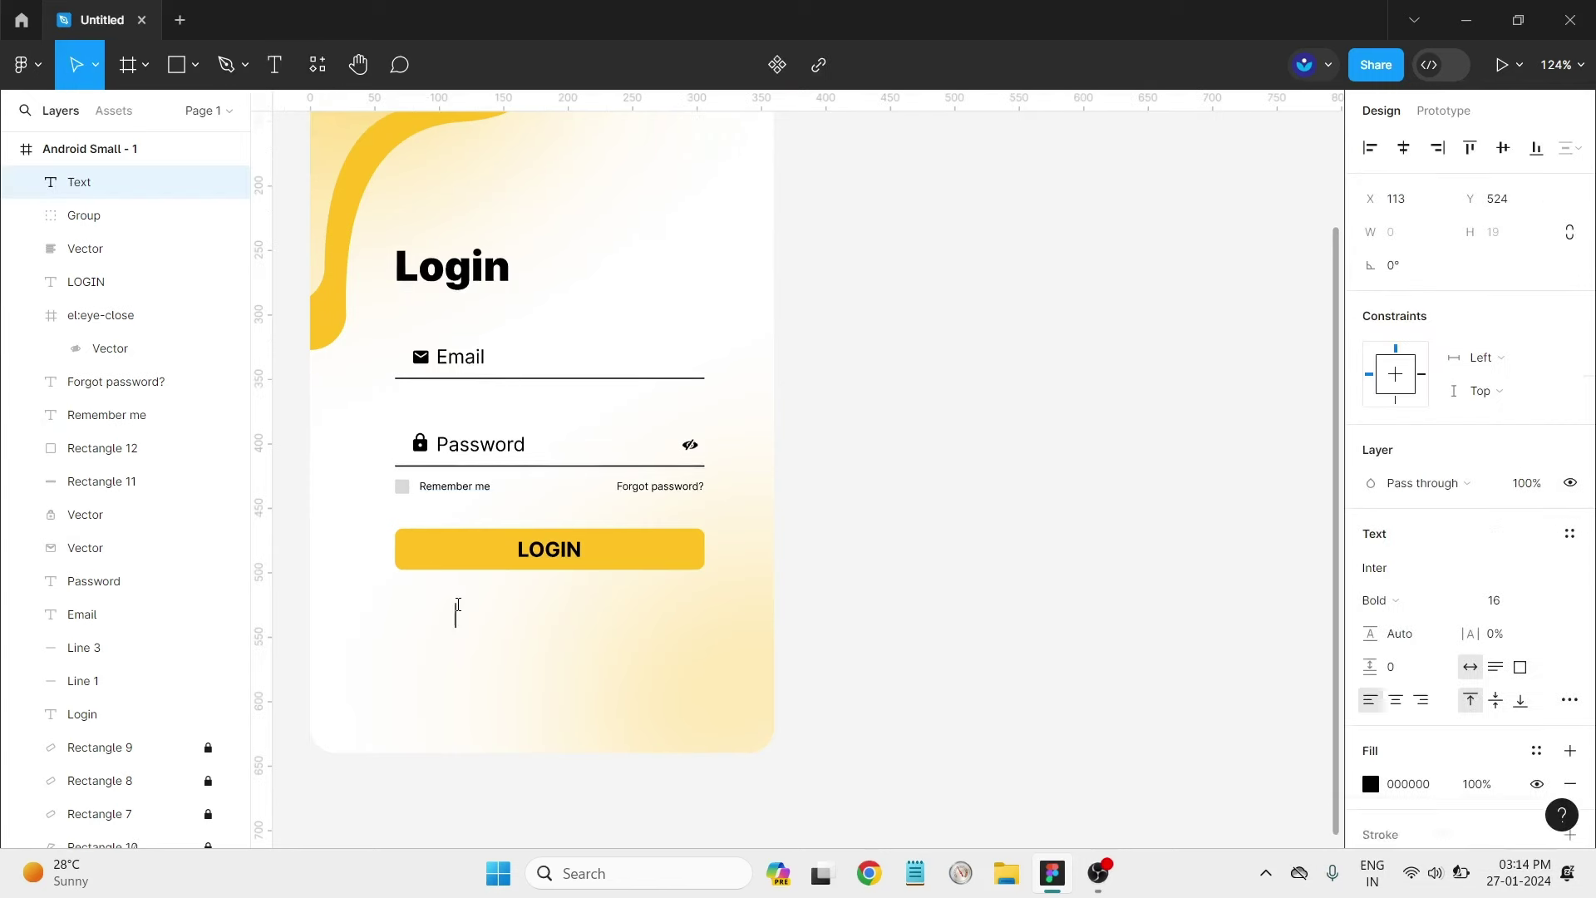
text(Alread)
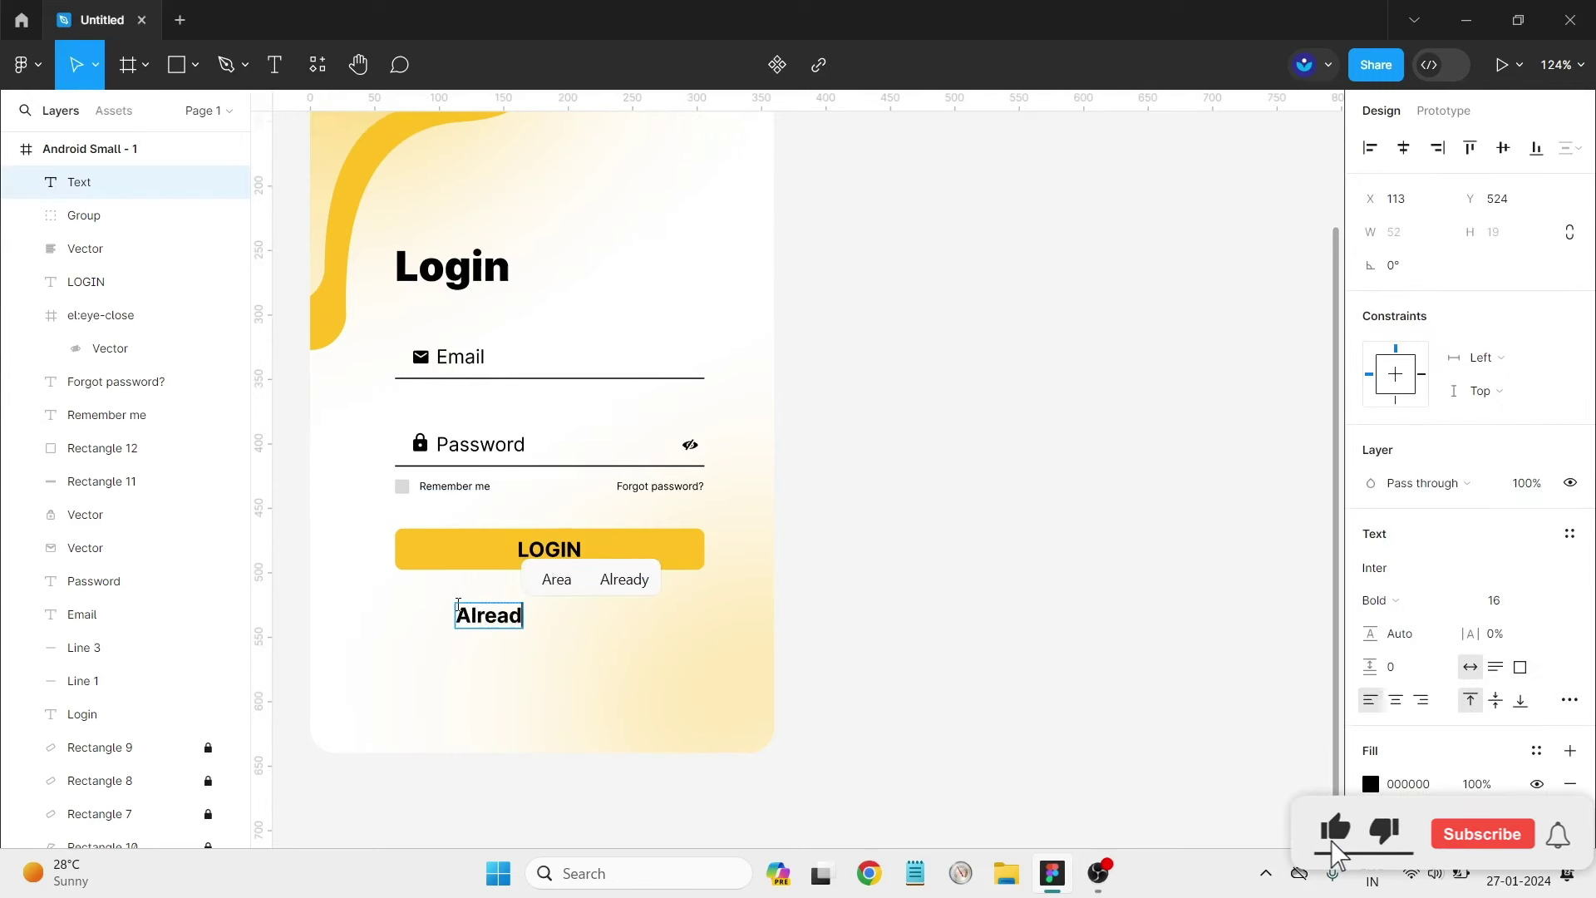
text(y have an account ?)
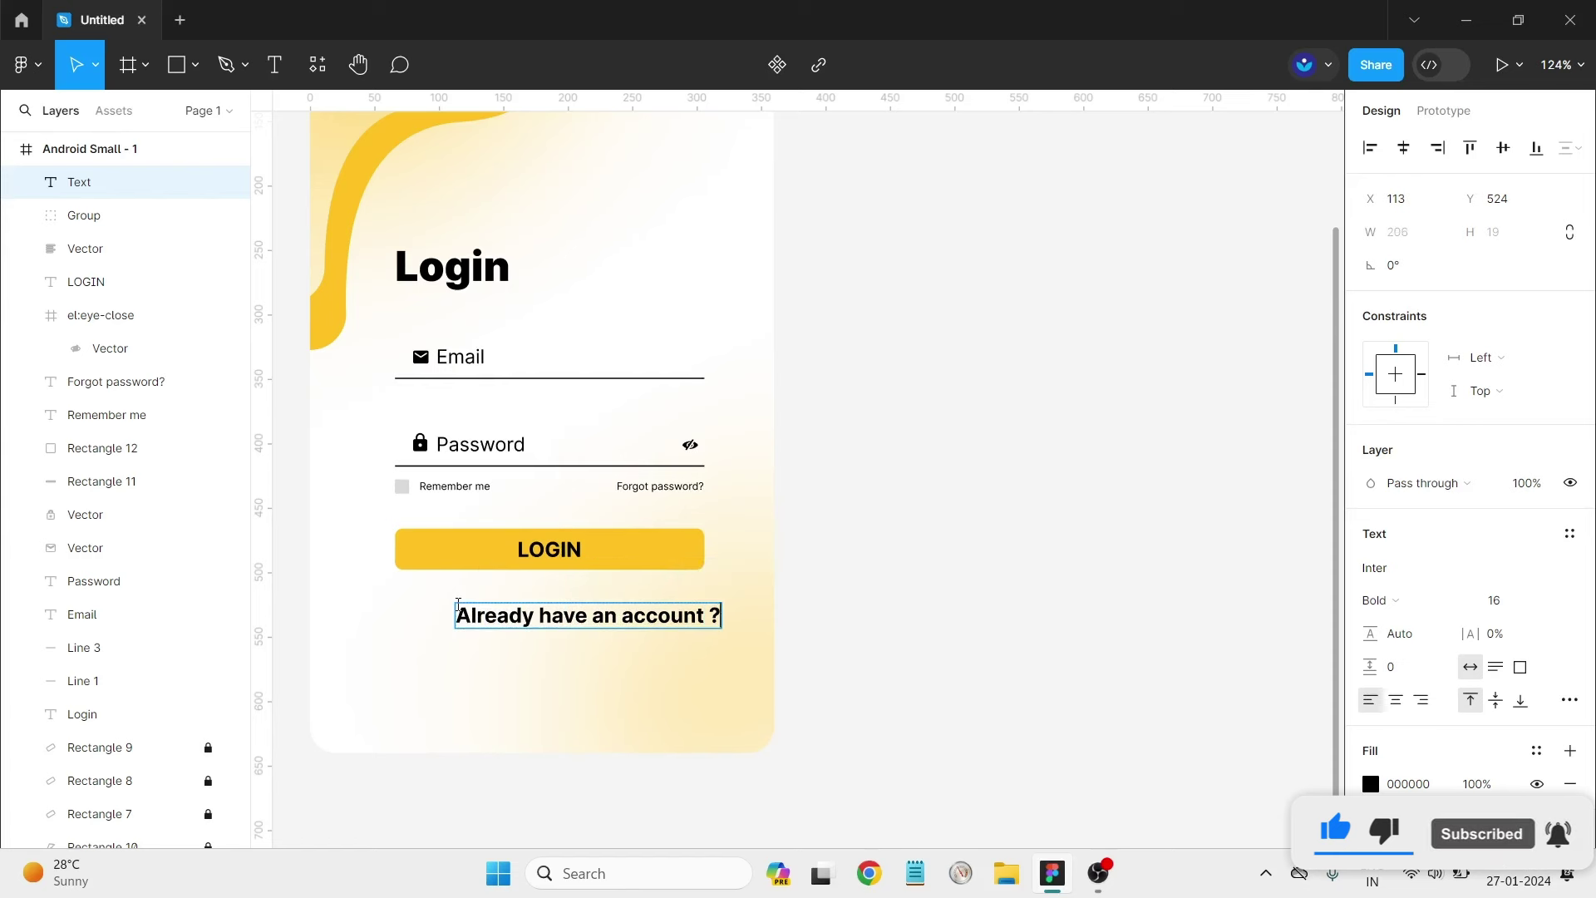
text( Sign )
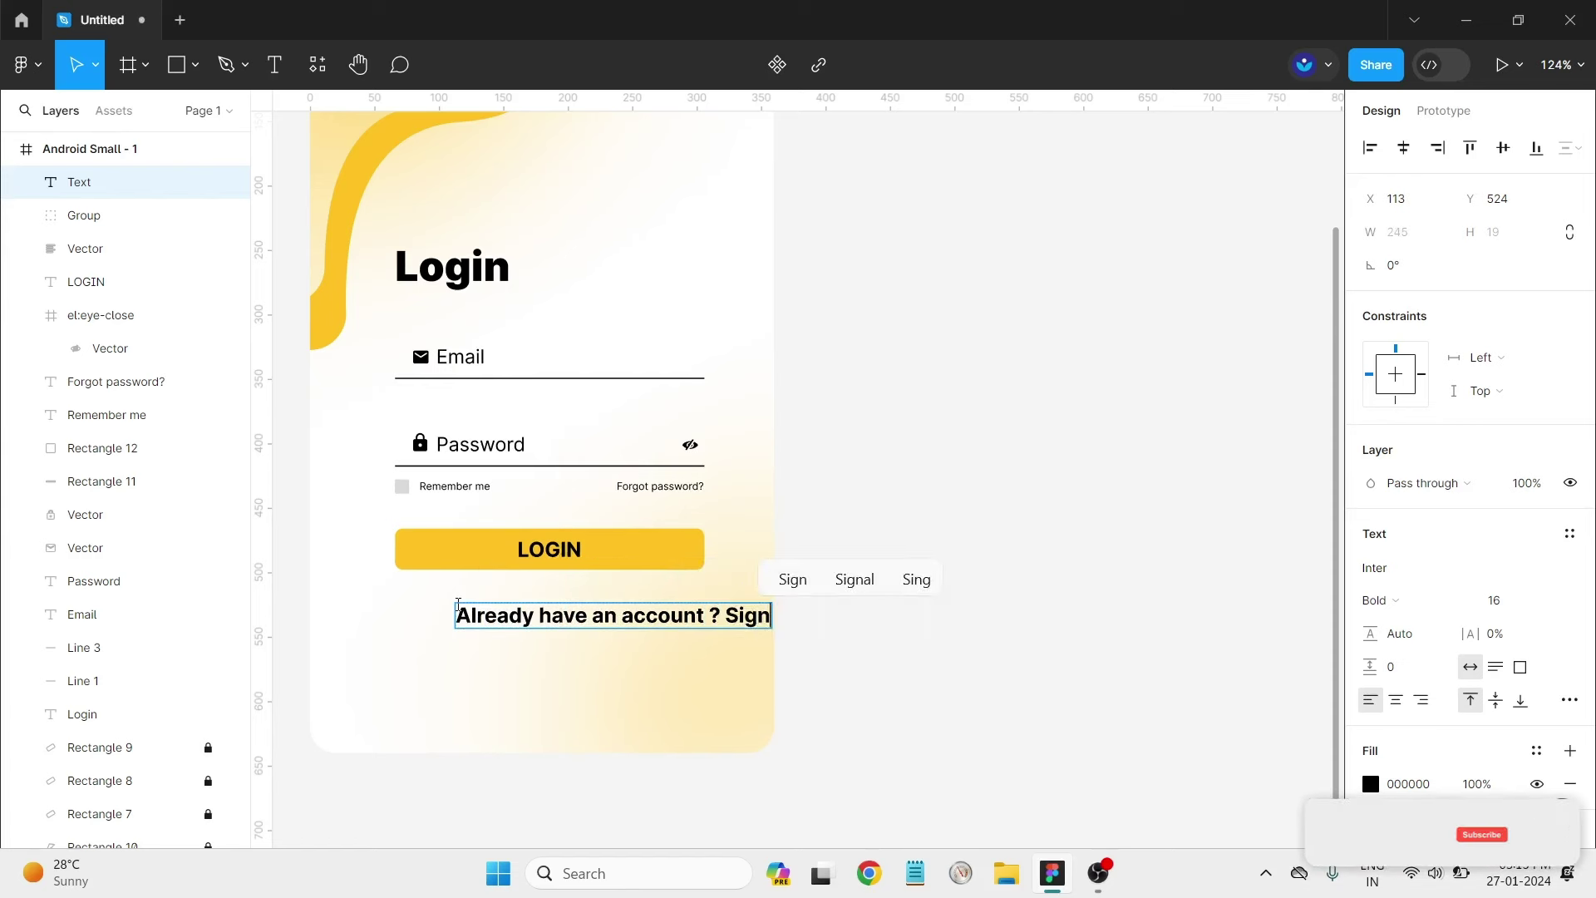
text(Up)
key(Escape)
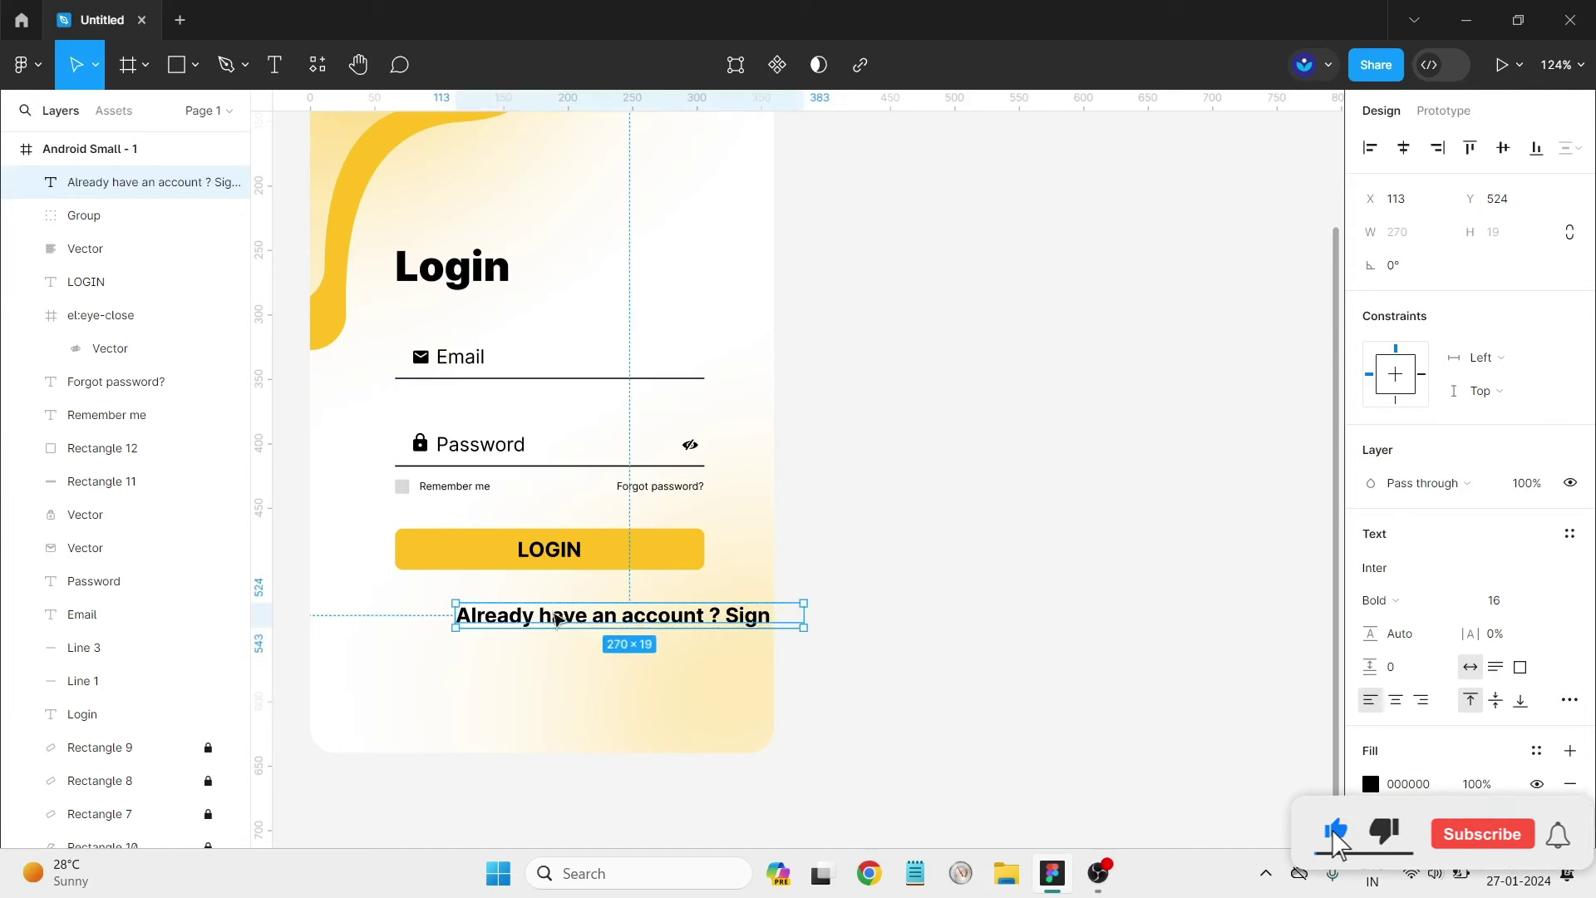
drag(548, 620, 468, 610)
Set the sign-up line to size 12, Medium weight, centred under LOGIN.
click(1551, 609)
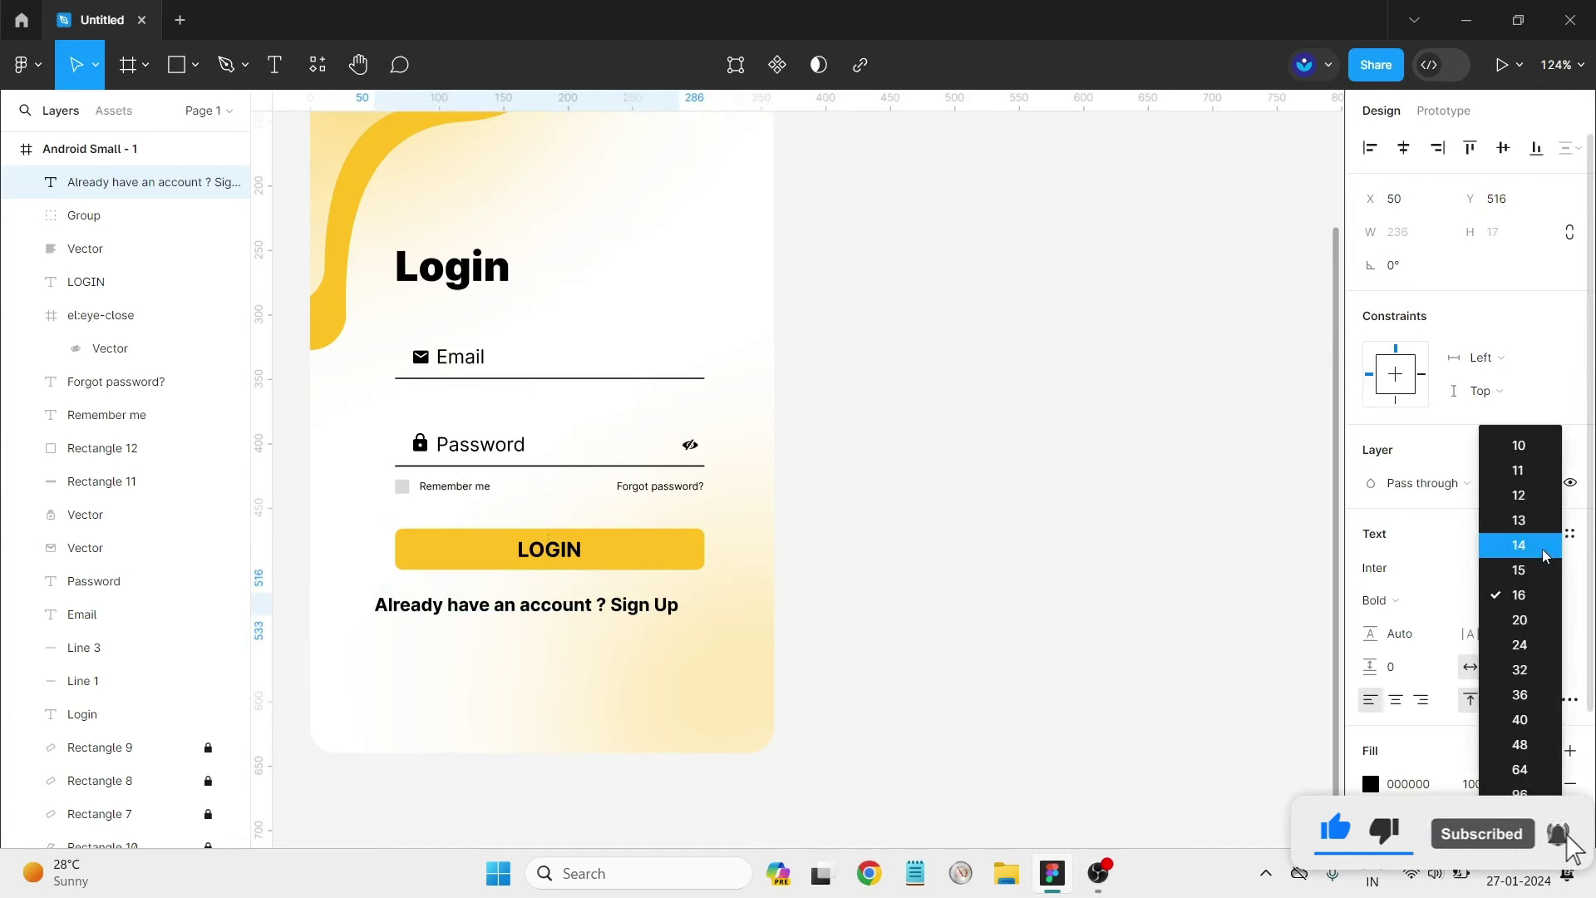
click(1505, 518)
drag(585, 615, 611, 622)
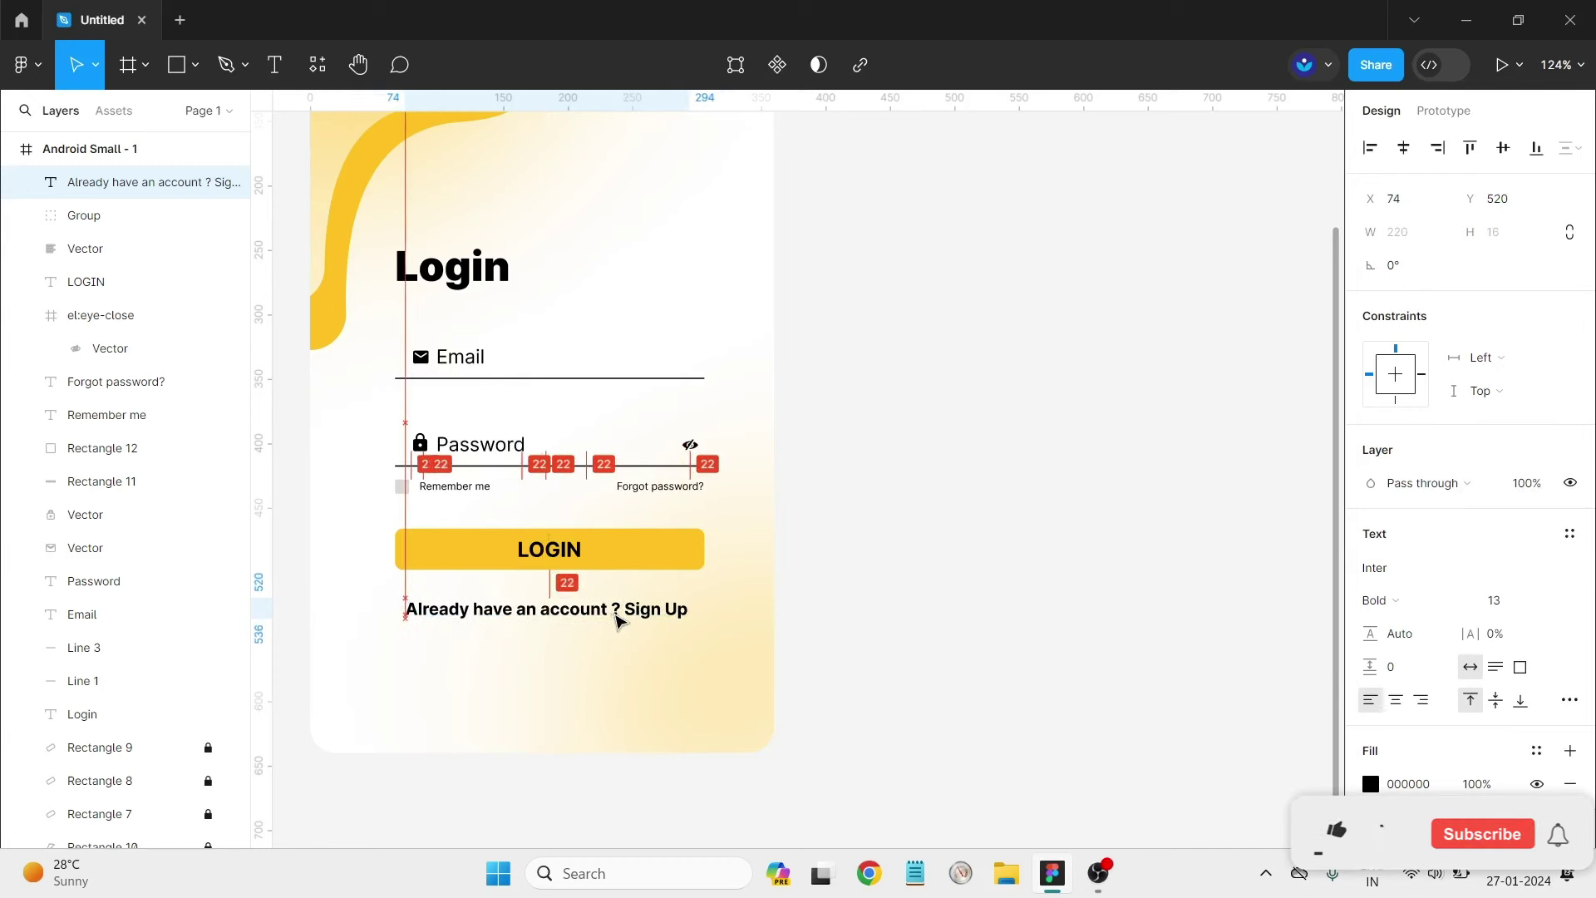
drag(611, 622, 617, 620)
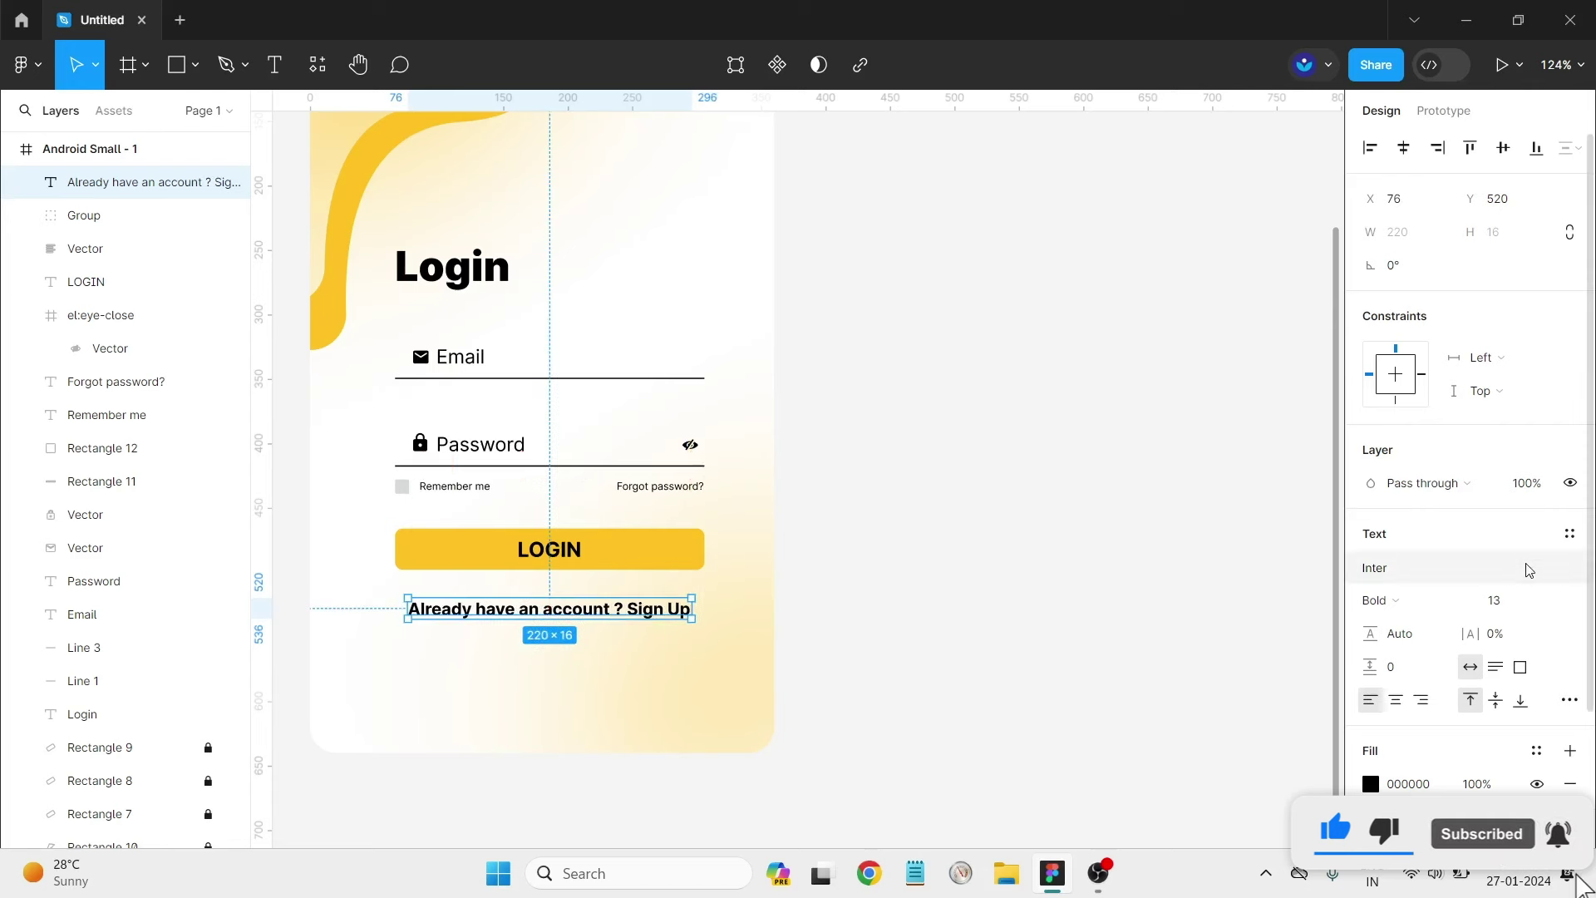
click(1545, 600)
click(1526, 497)
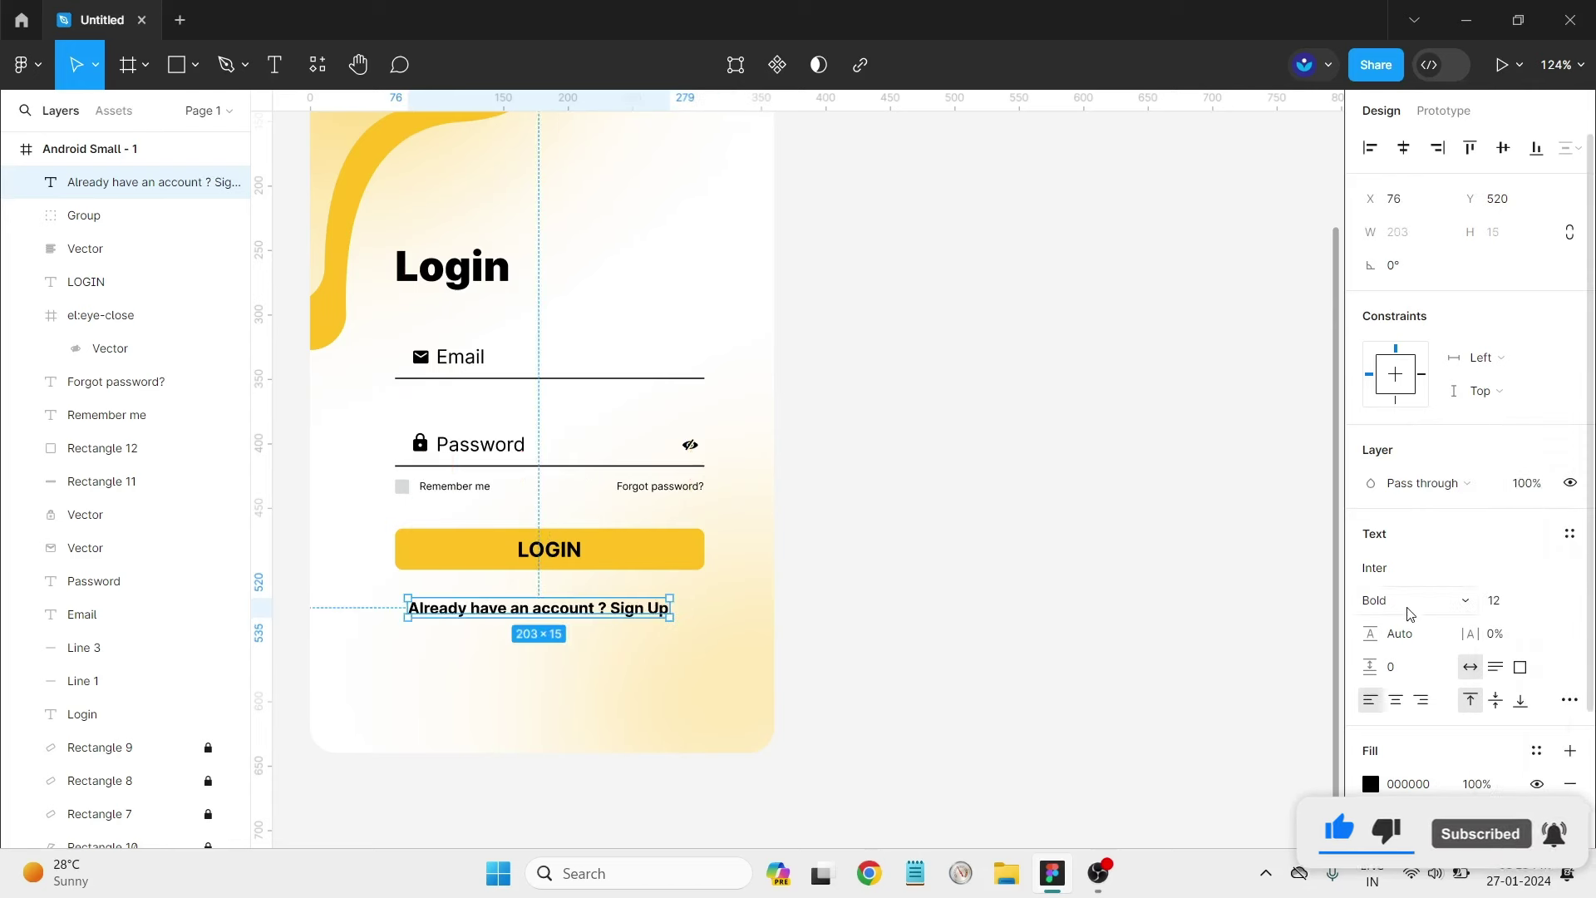
click(1381, 601)
click(1414, 434)
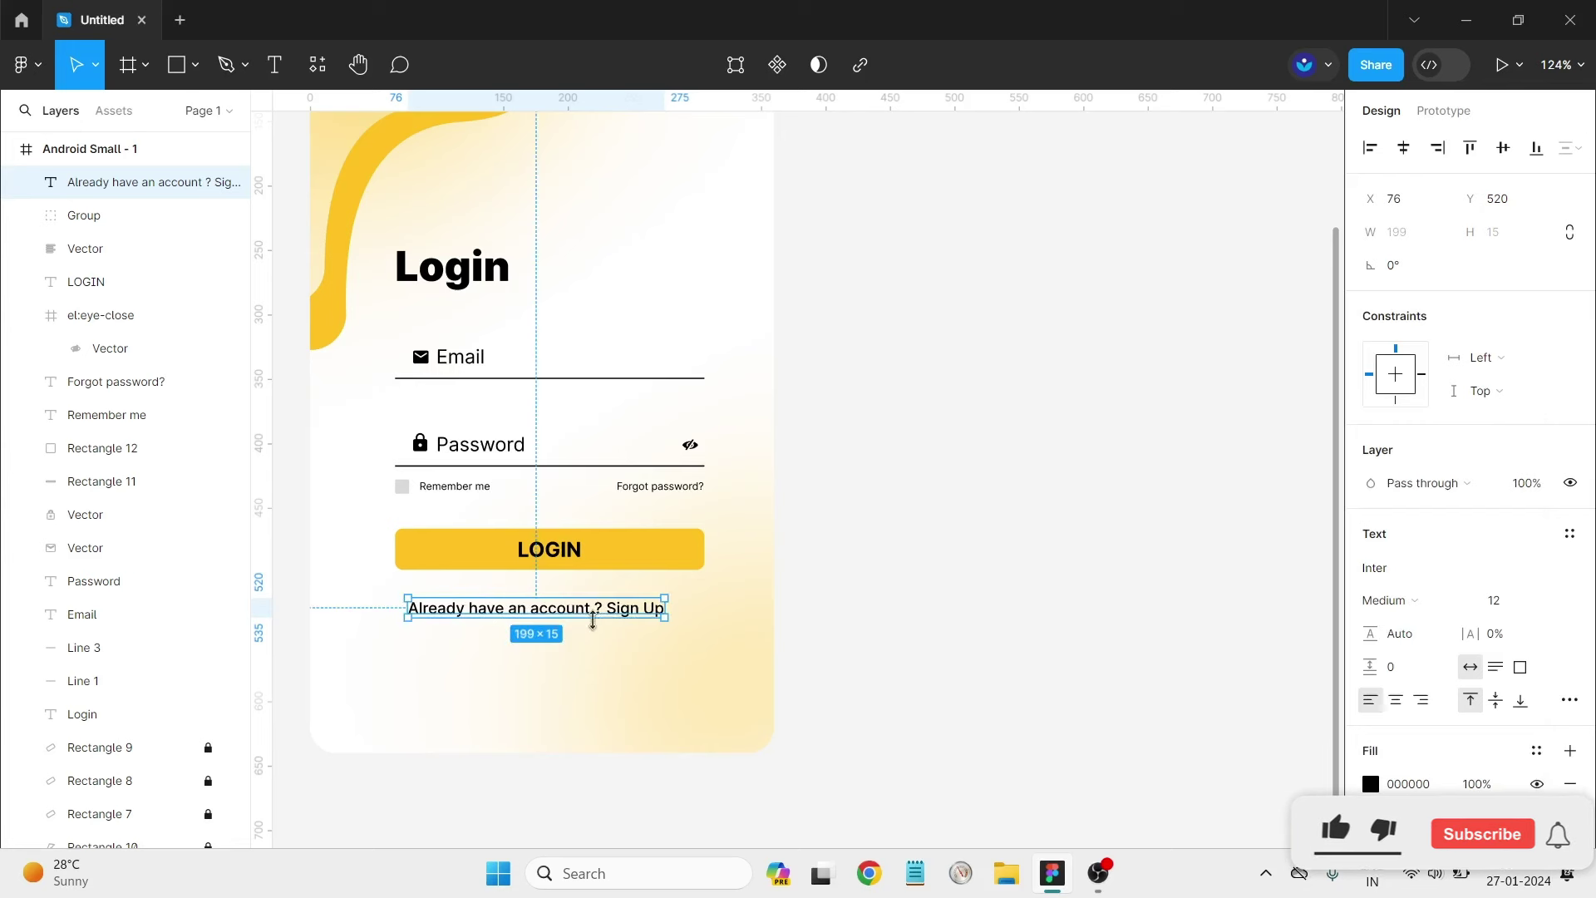
Make the words 'Sign Up' bold.
double_click(625, 611)
drag(606, 608, 665, 608)
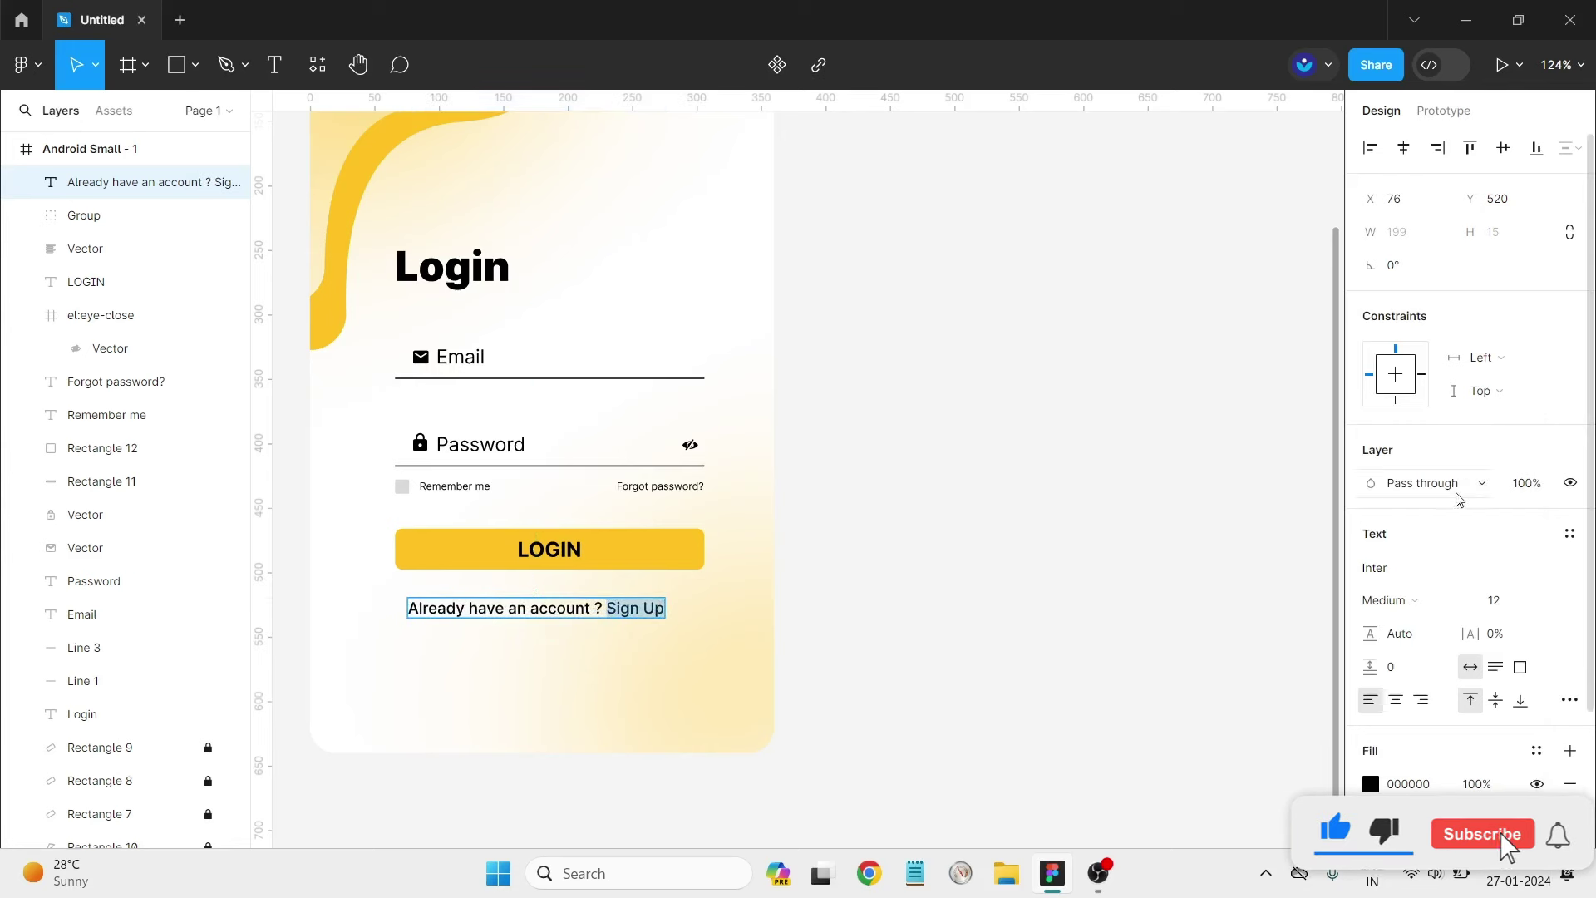
click(1382, 601)
click(1441, 483)
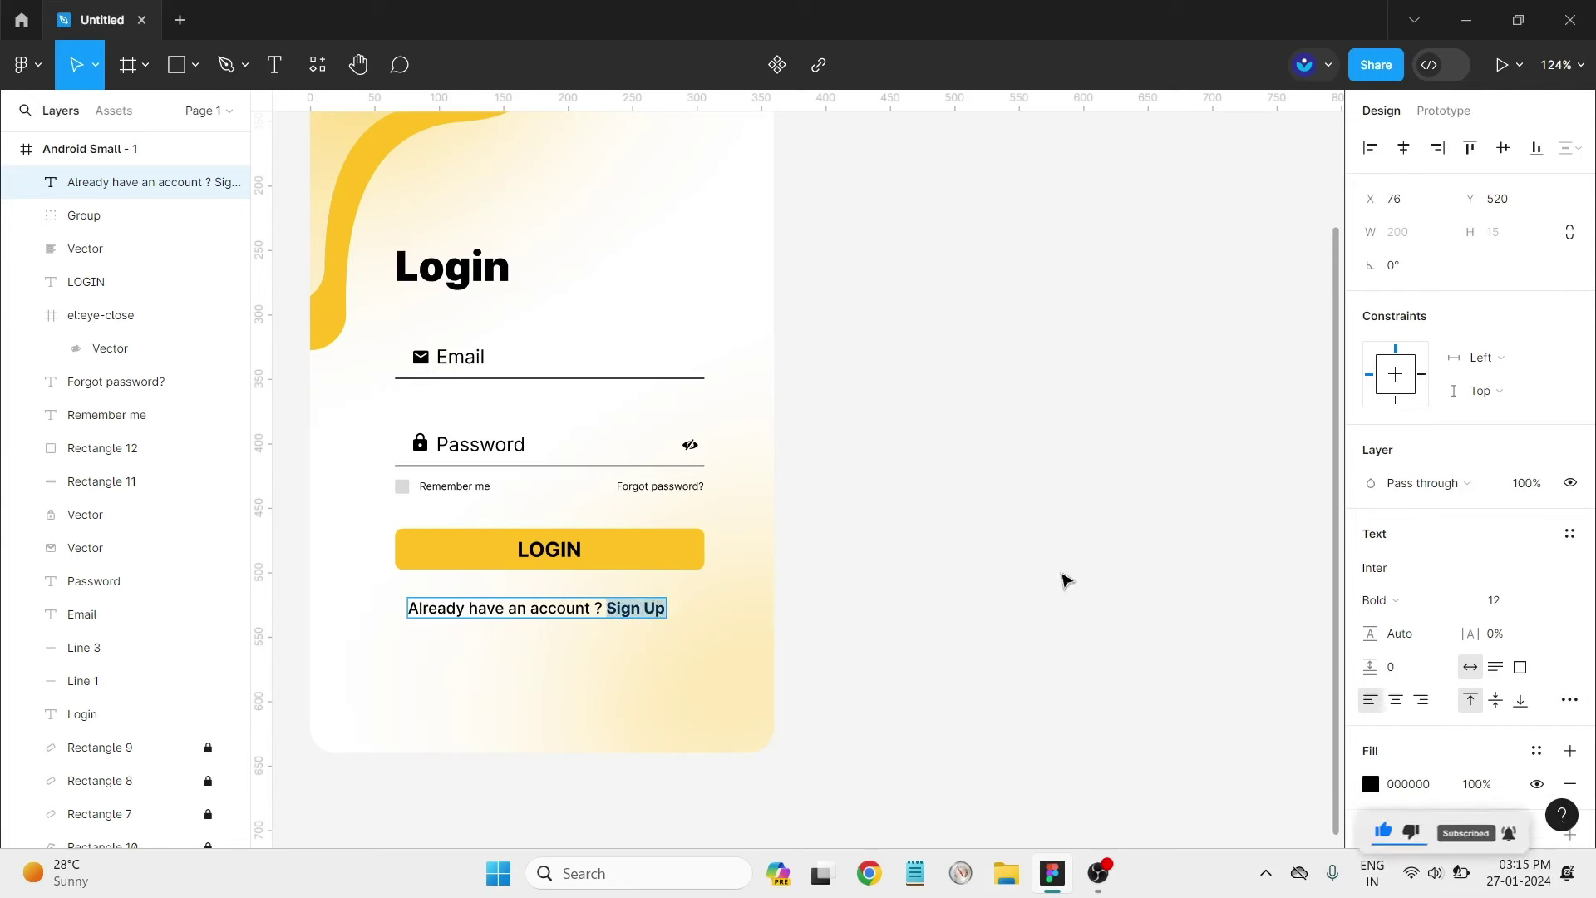
Colour 'Sign Up' with the LOGIN button's yellow and shift the line slightly right.
click(1371, 784)
click(1120, 605)
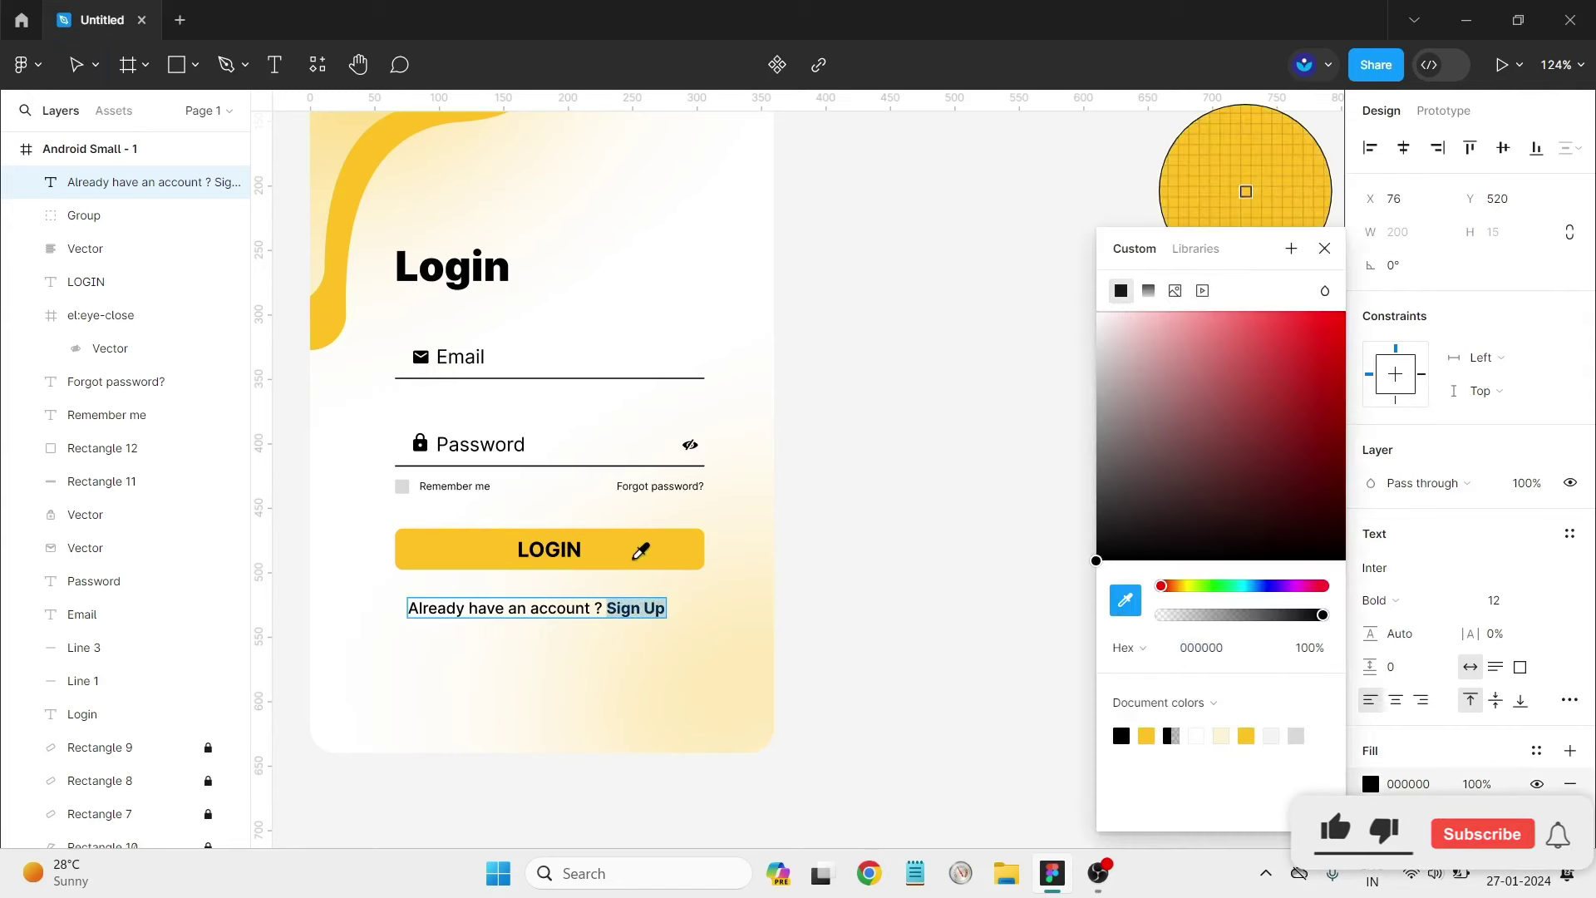
click(641, 549)
click(947, 680)
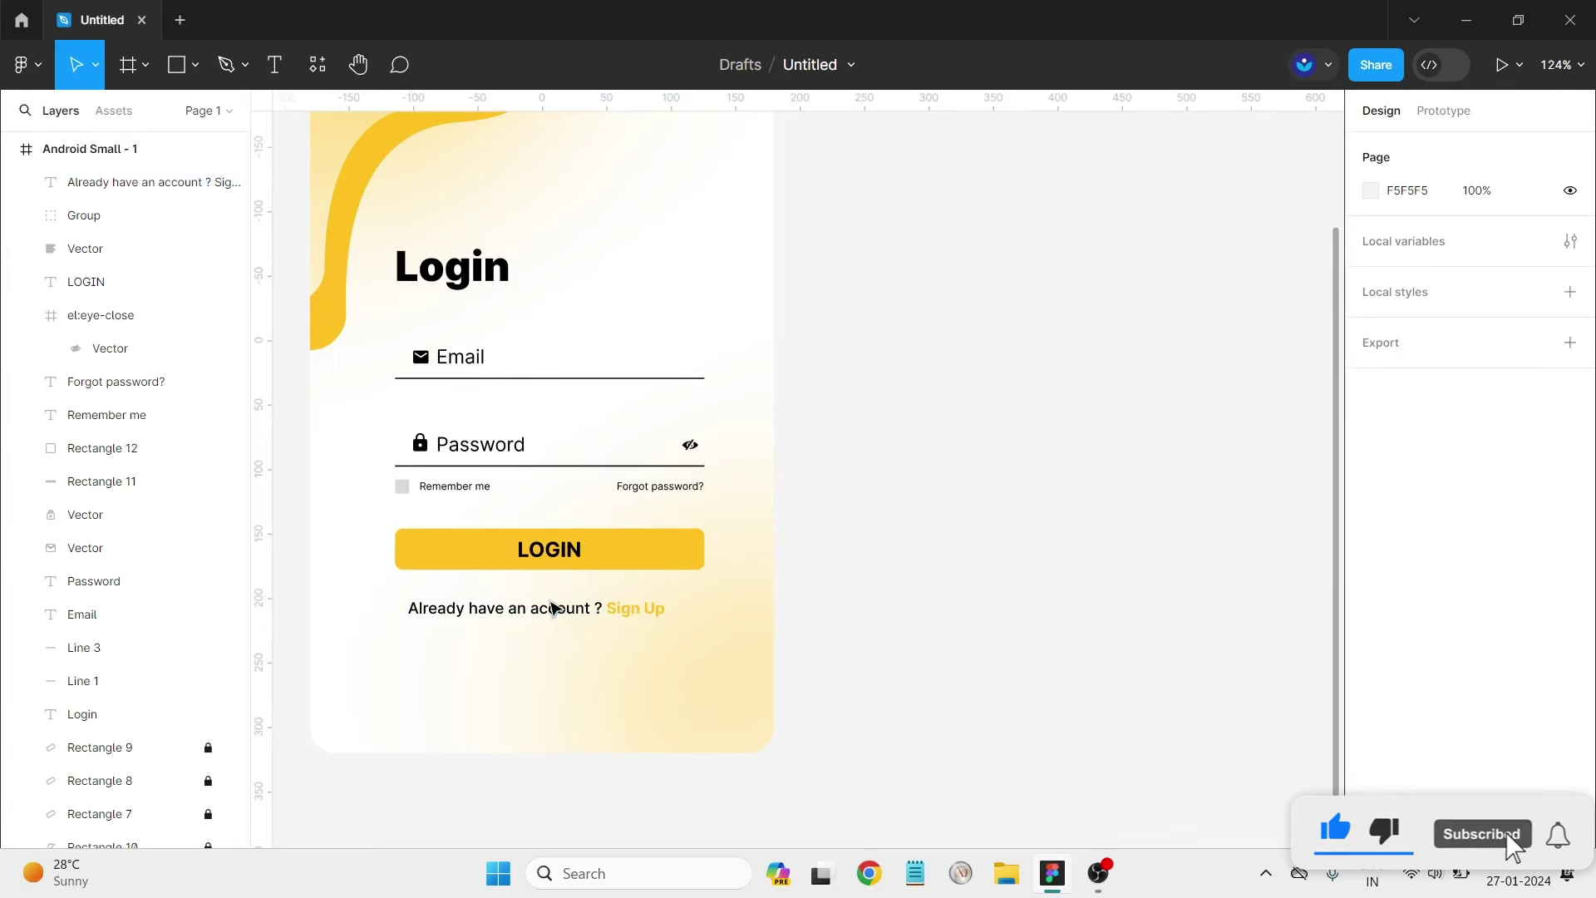
drag(554, 610, 562, 618)
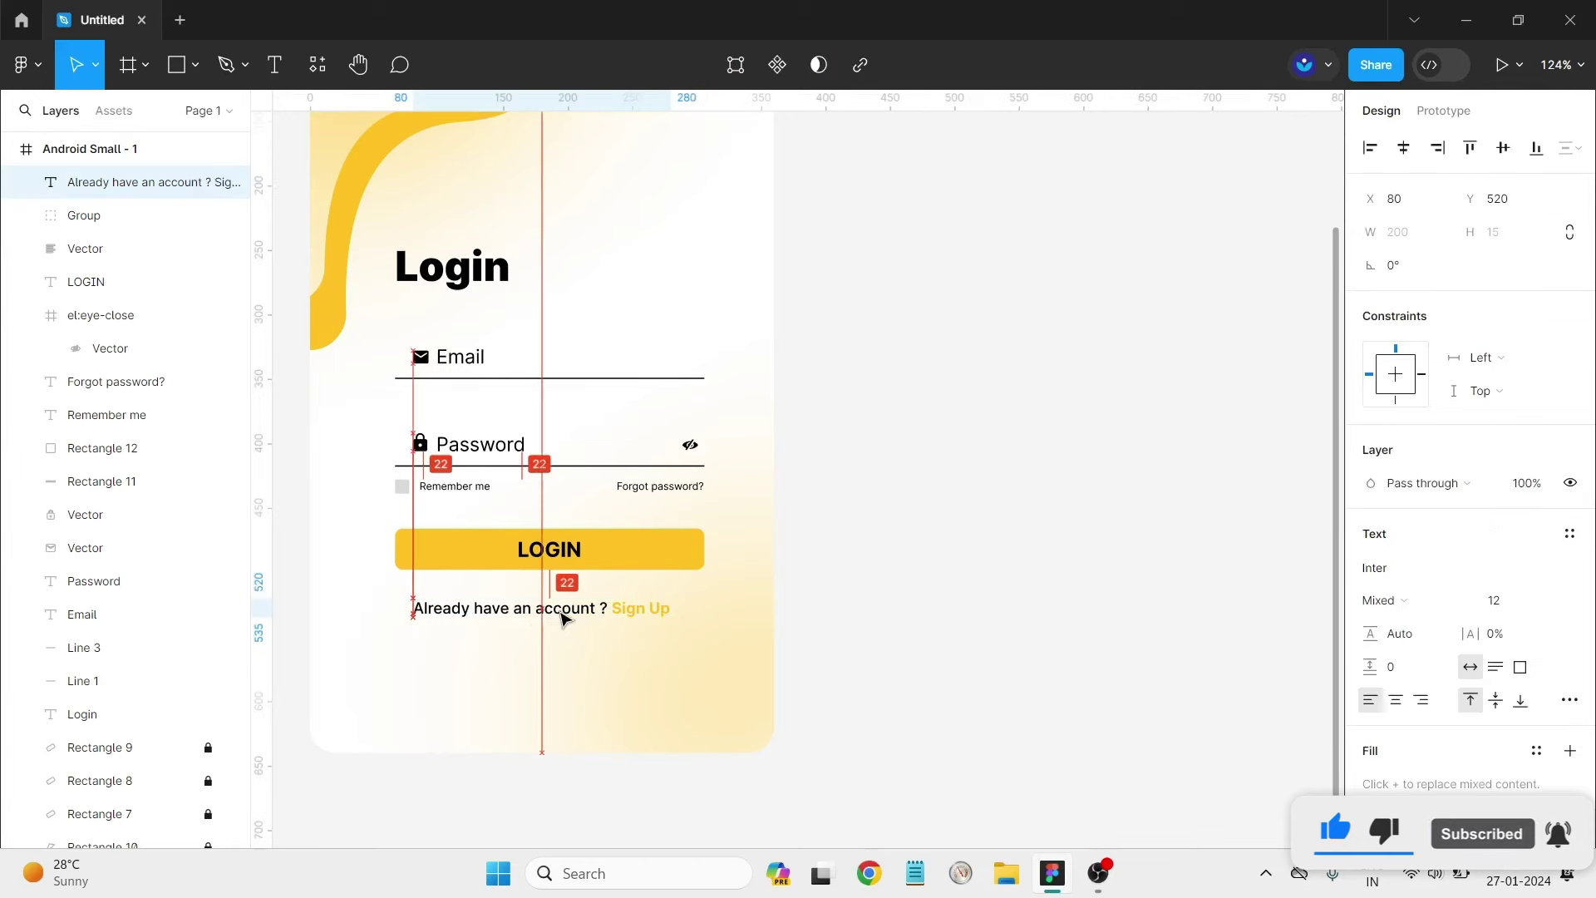
Scroll out over the canvas, briefly deleting and restoring the flame icon.
click(955, 570)
ctrl+scroll(956, 570, down, 1)
ctrl+scroll(955, 570, down, 3)
ctrl+scroll(955, 570, down, 2)
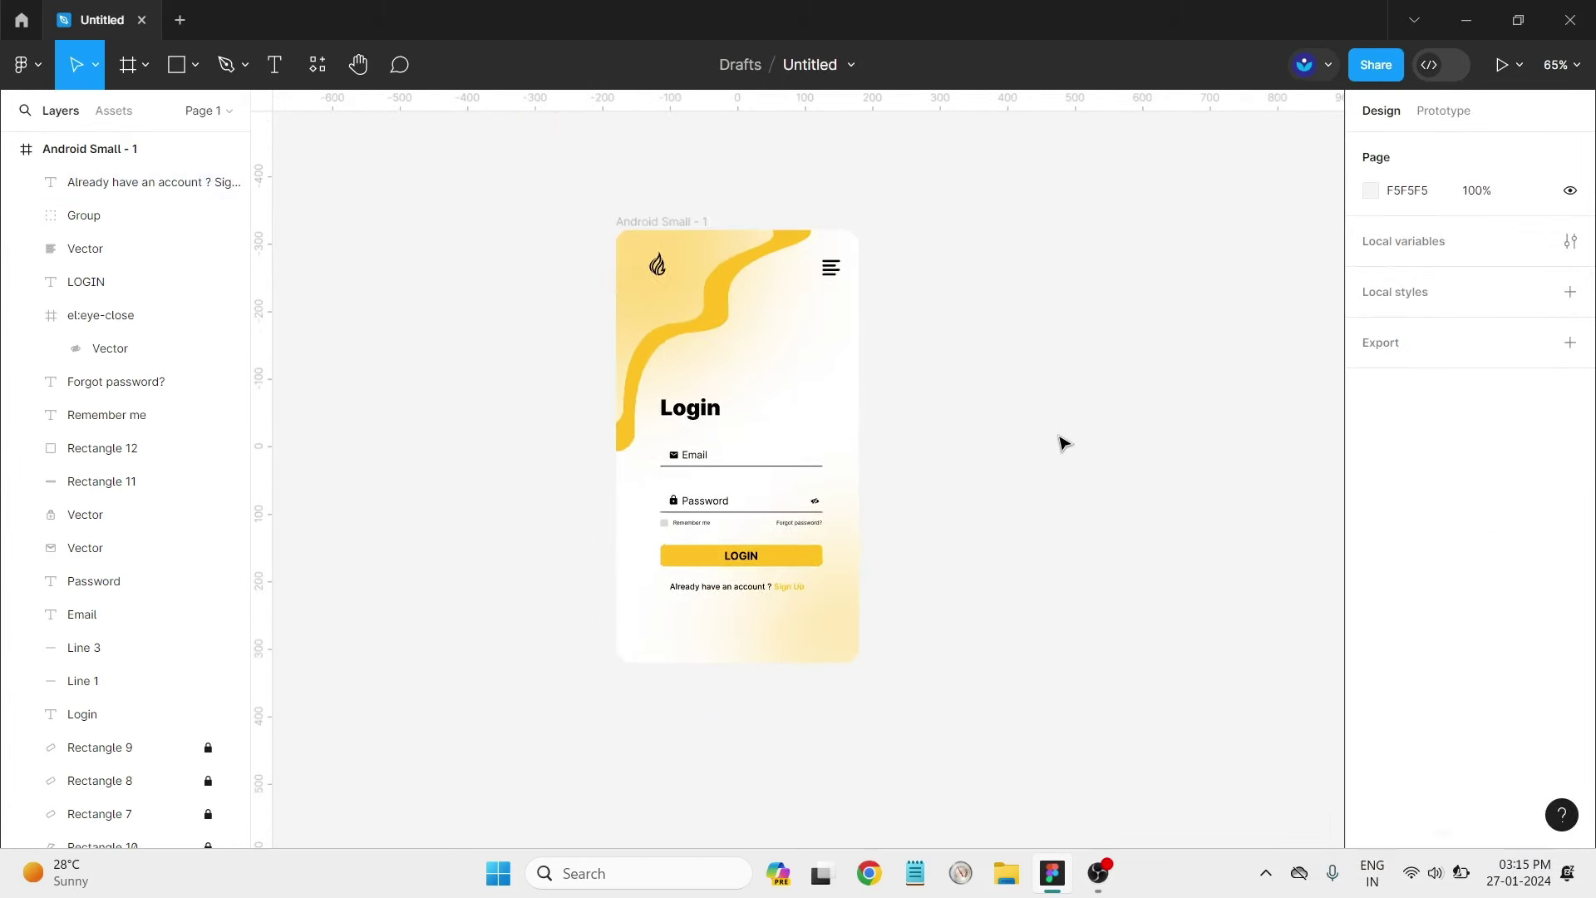
scroll(1047, 442, up, 3)
scroll(1033, 442, down, 3)
scroll(1031, 446, down, 1)
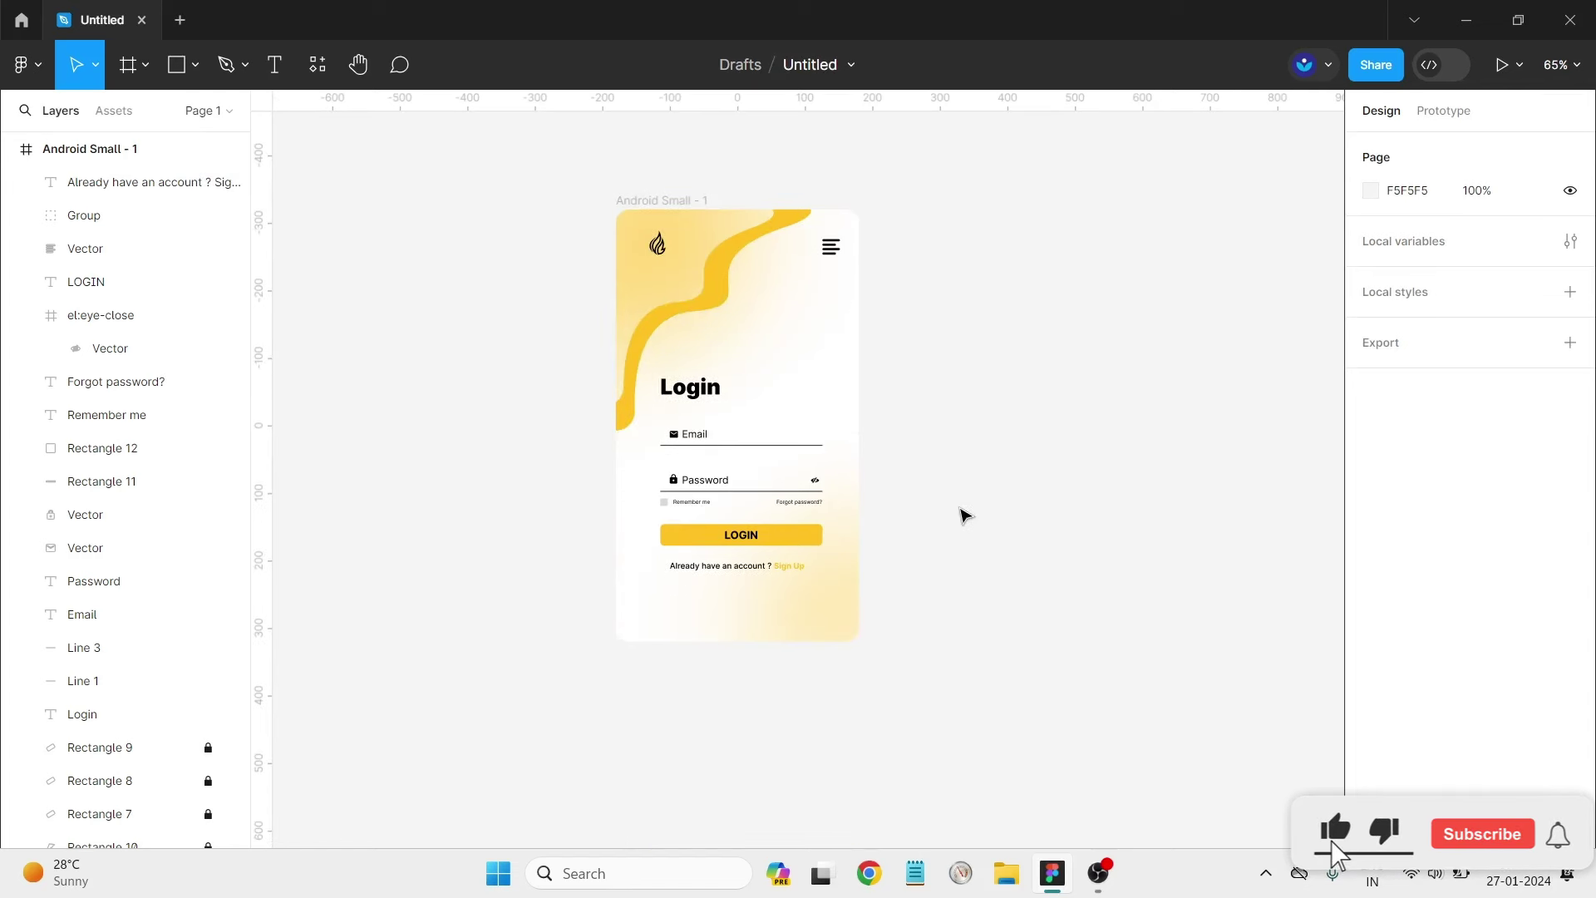
scroll(964, 516, right, 1)
scroll(961, 516, right, 3)
scroll(956, 517, right, 2)
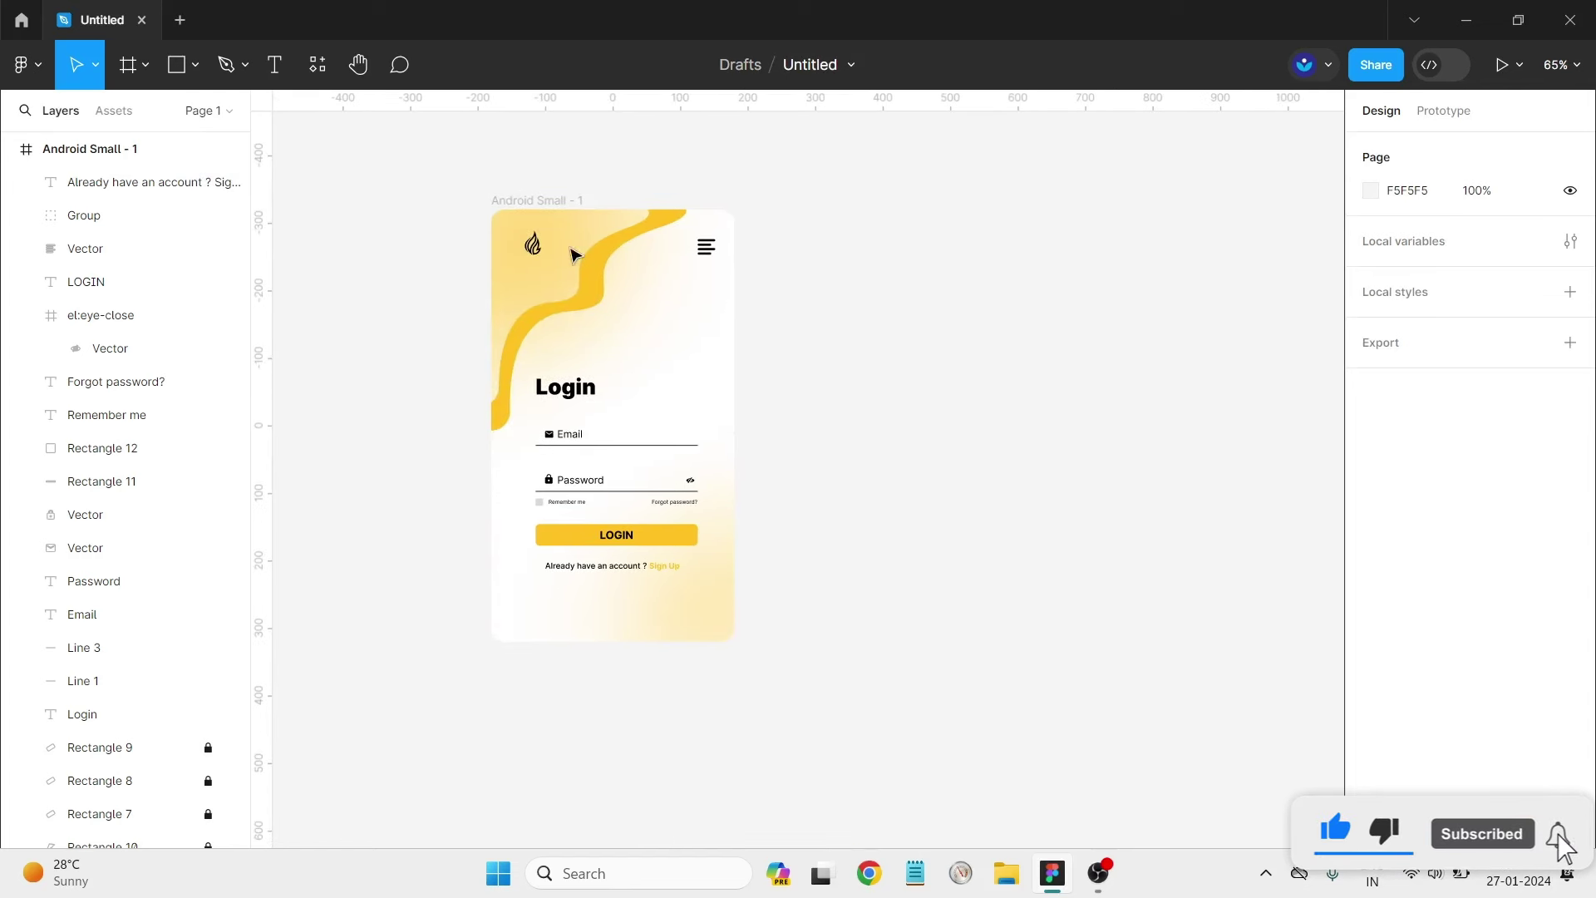
click(531, 249)
key(Delete)
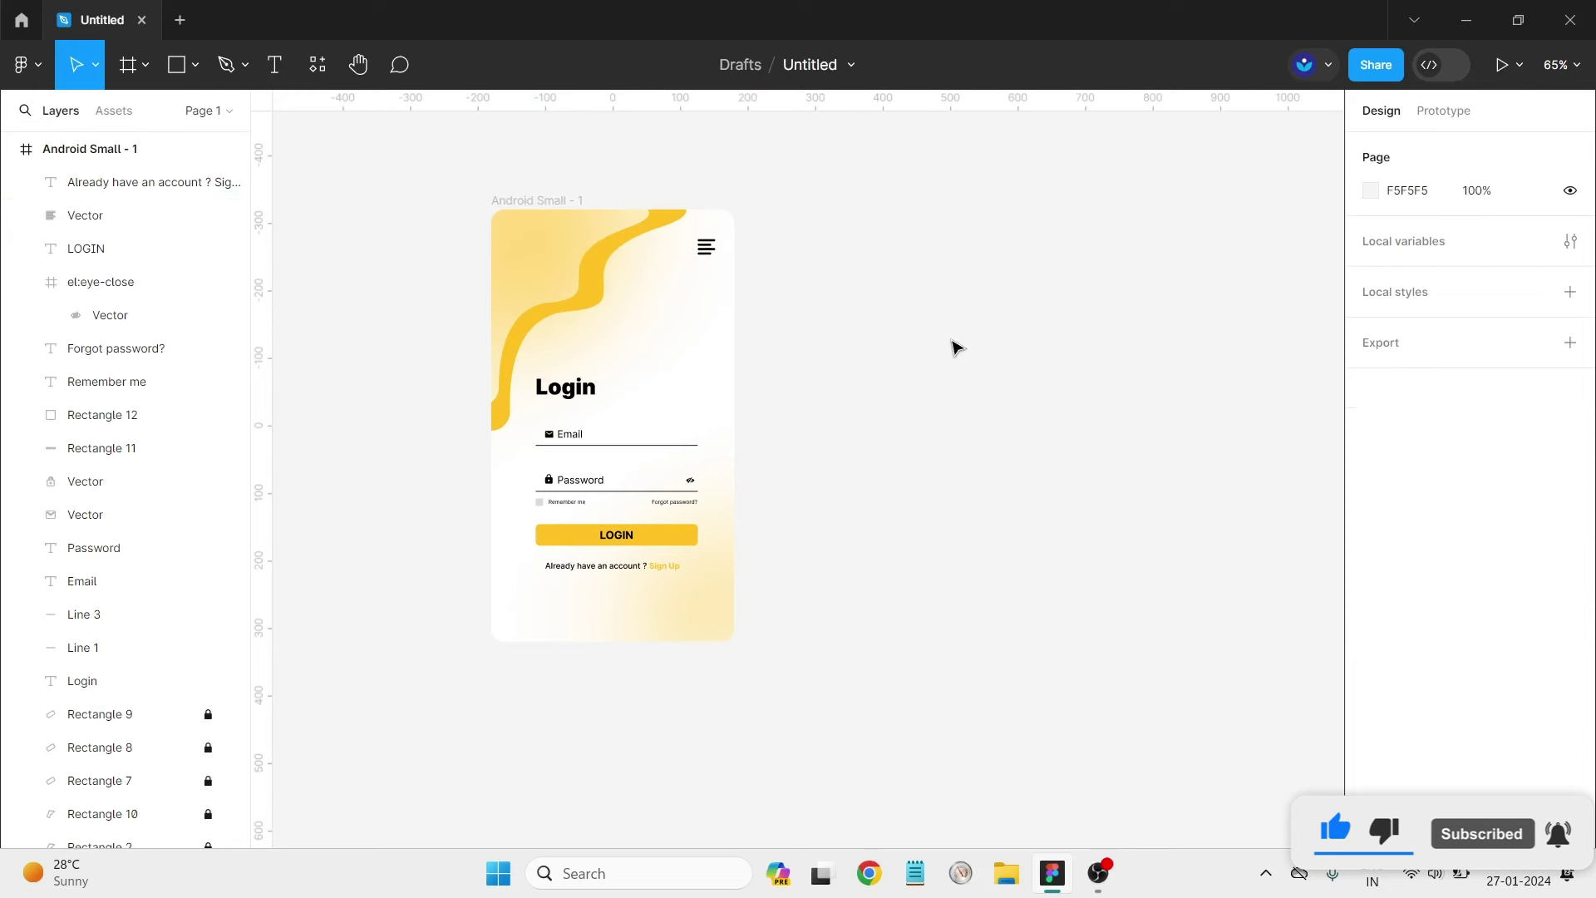
key(ctrl+z)
Alt-drag Android Small - 1 right to create Android Small - 2, level with the original.
click(983, 466)
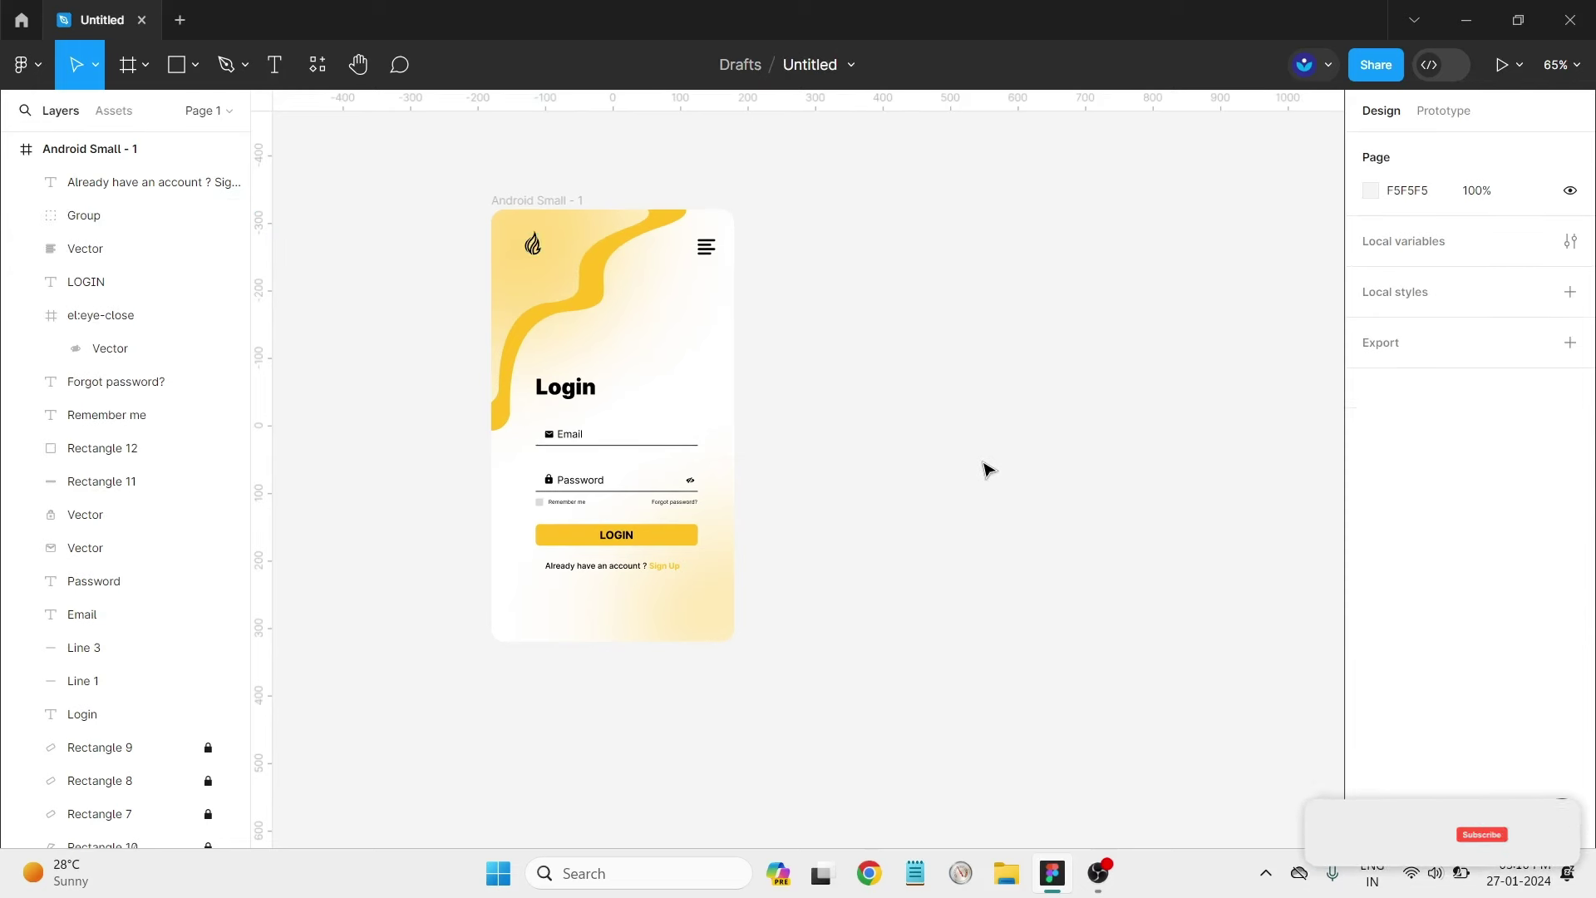
click(517, 202)
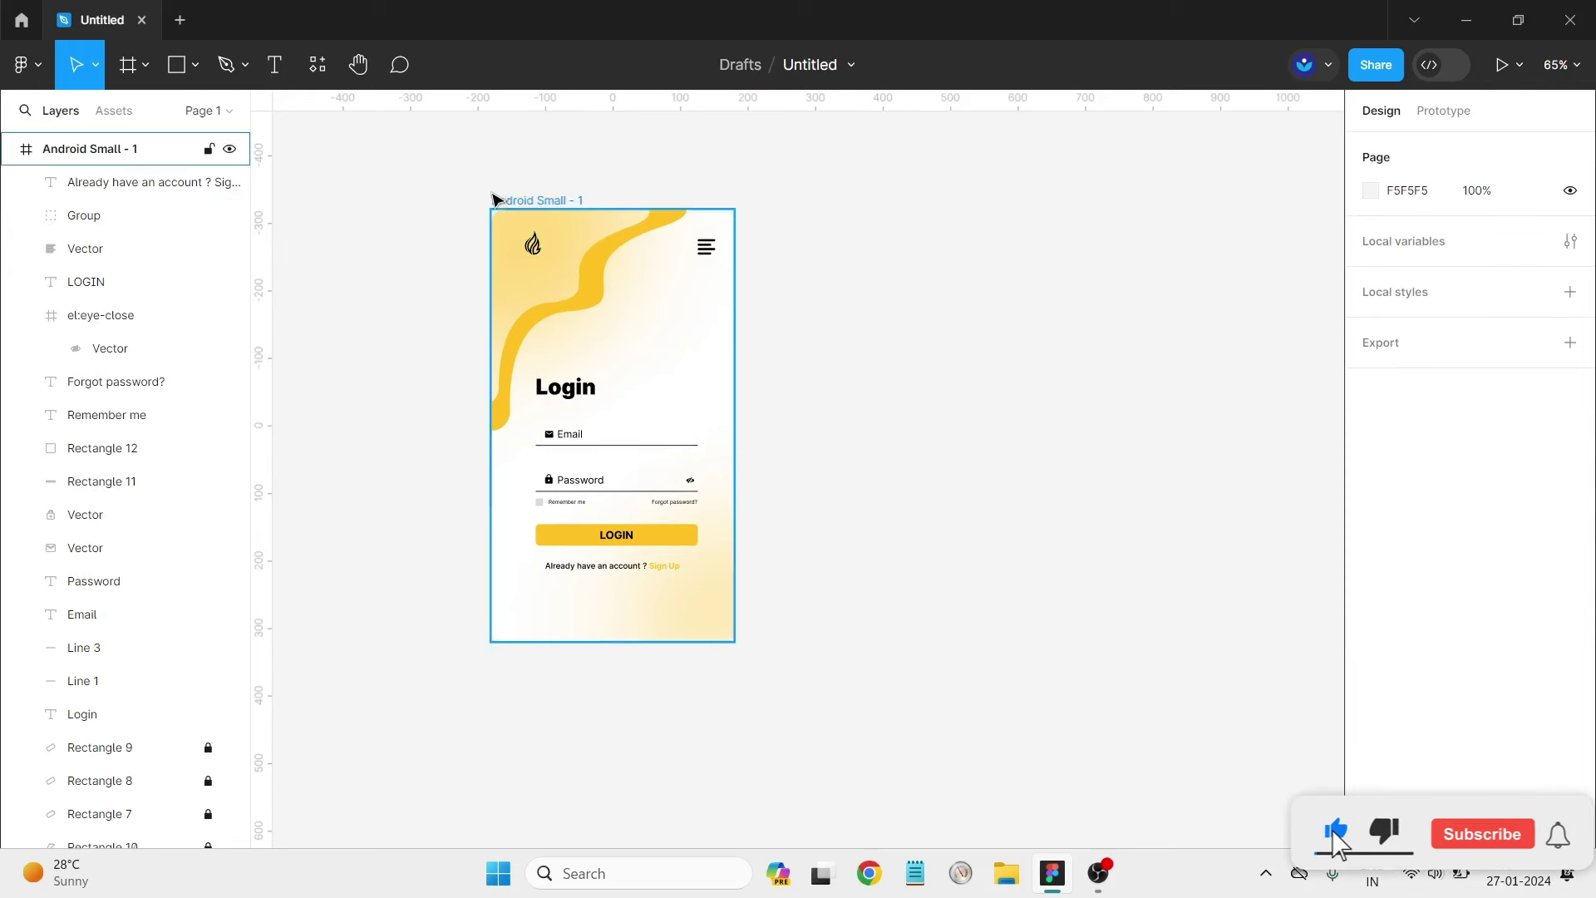
drag(646, 339, 955, 334)
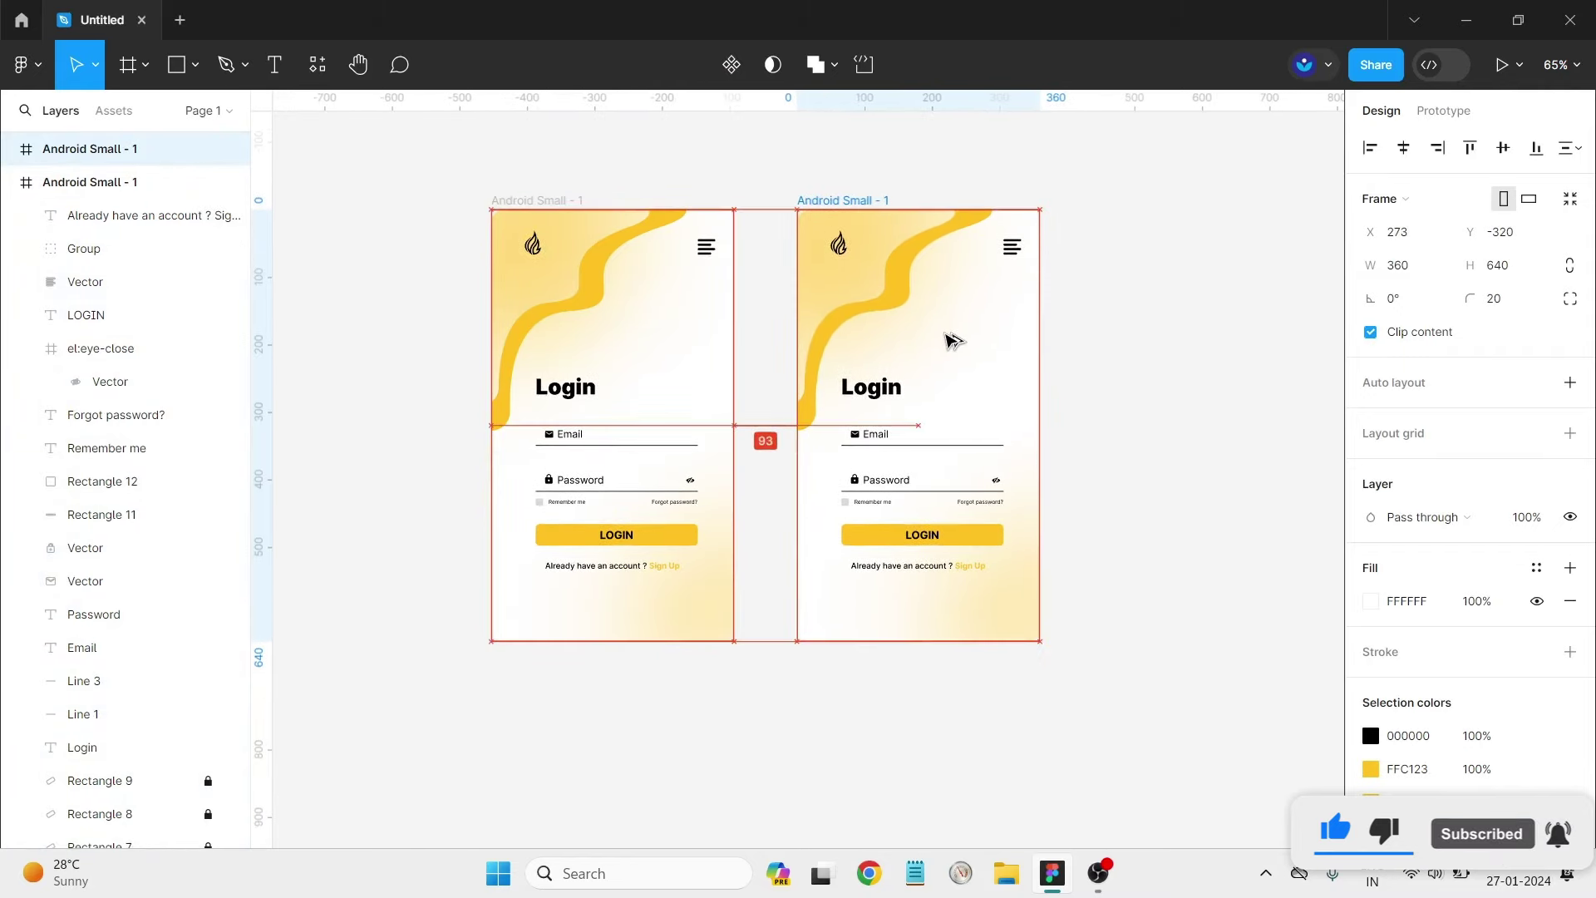
drag(954, 334, 953, 327)
click(1123, 424)
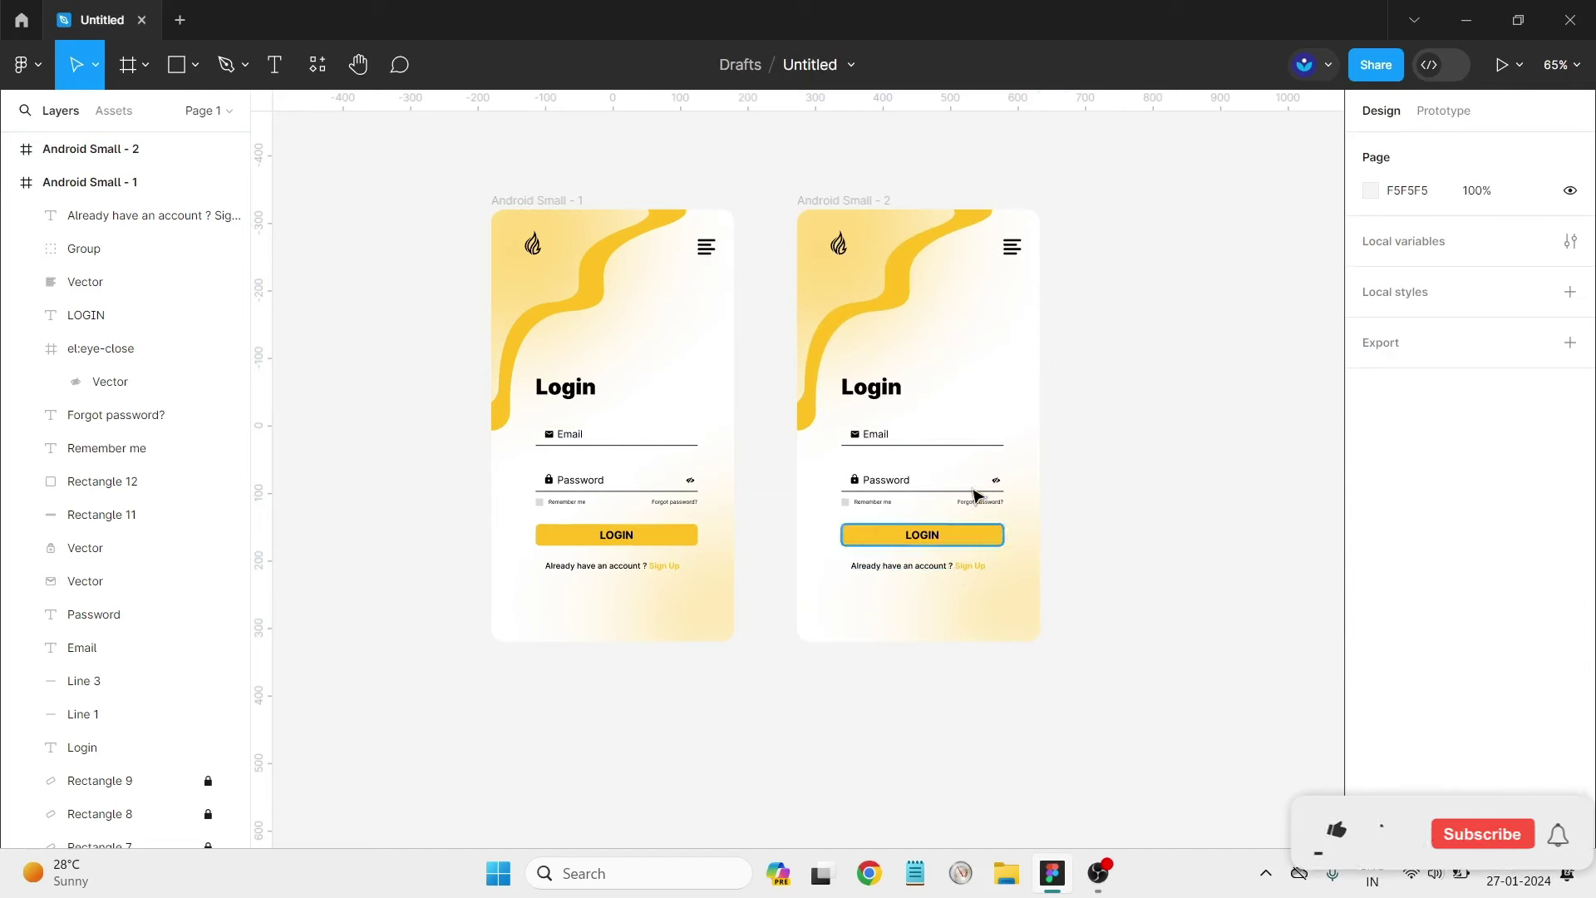
Retitle the copy's Login heading 'Create an account' at size 20, moved up above Email.
click(1012, 255)
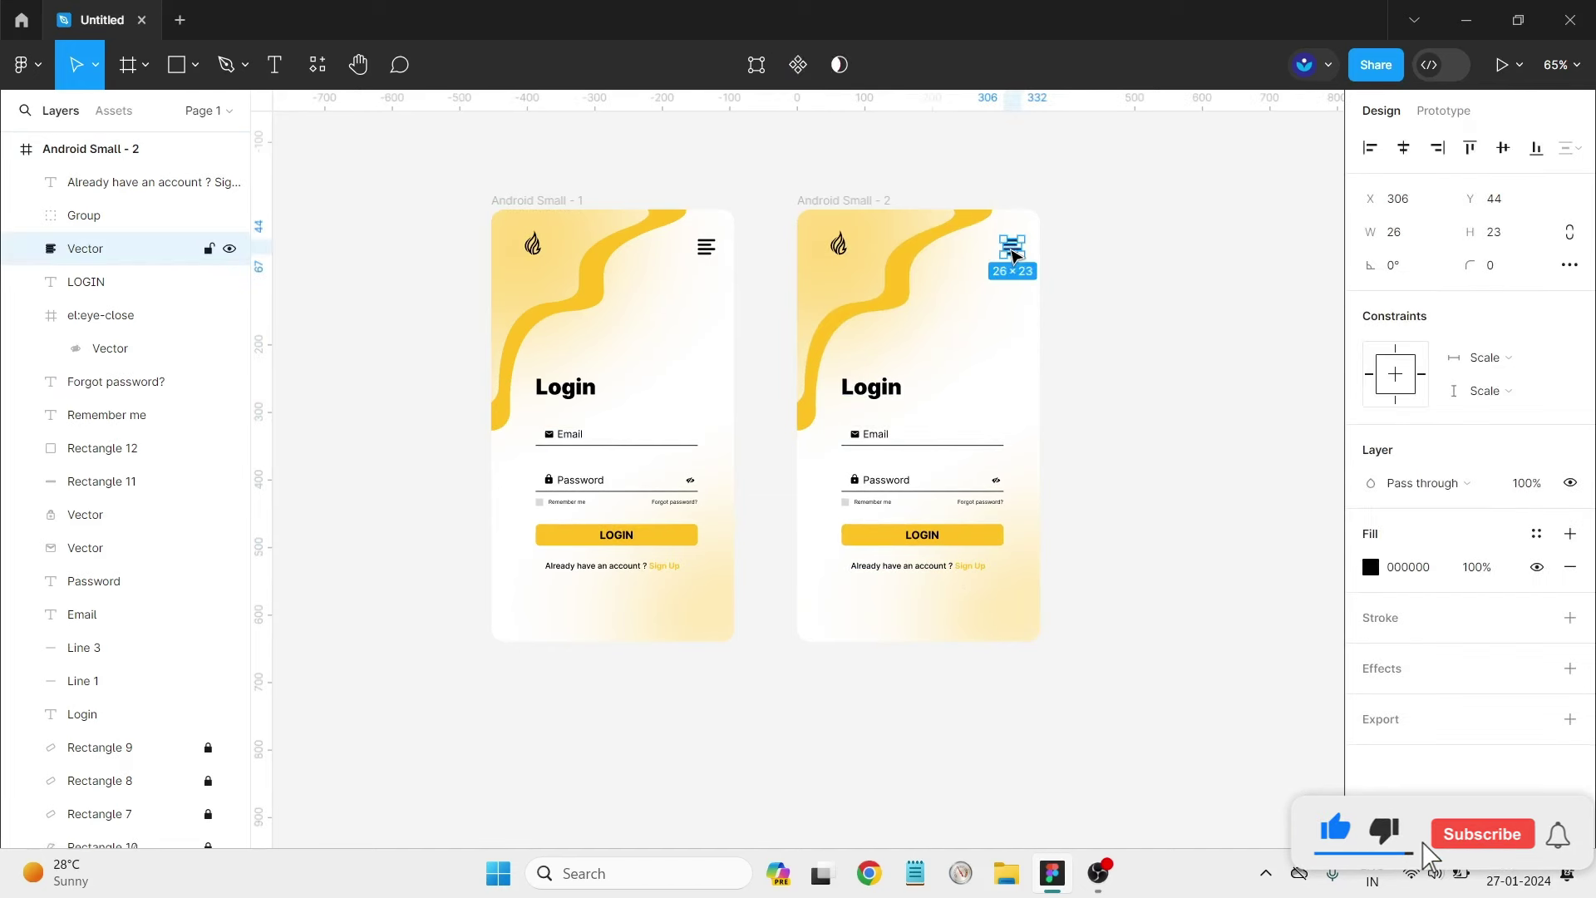
key(Escape)
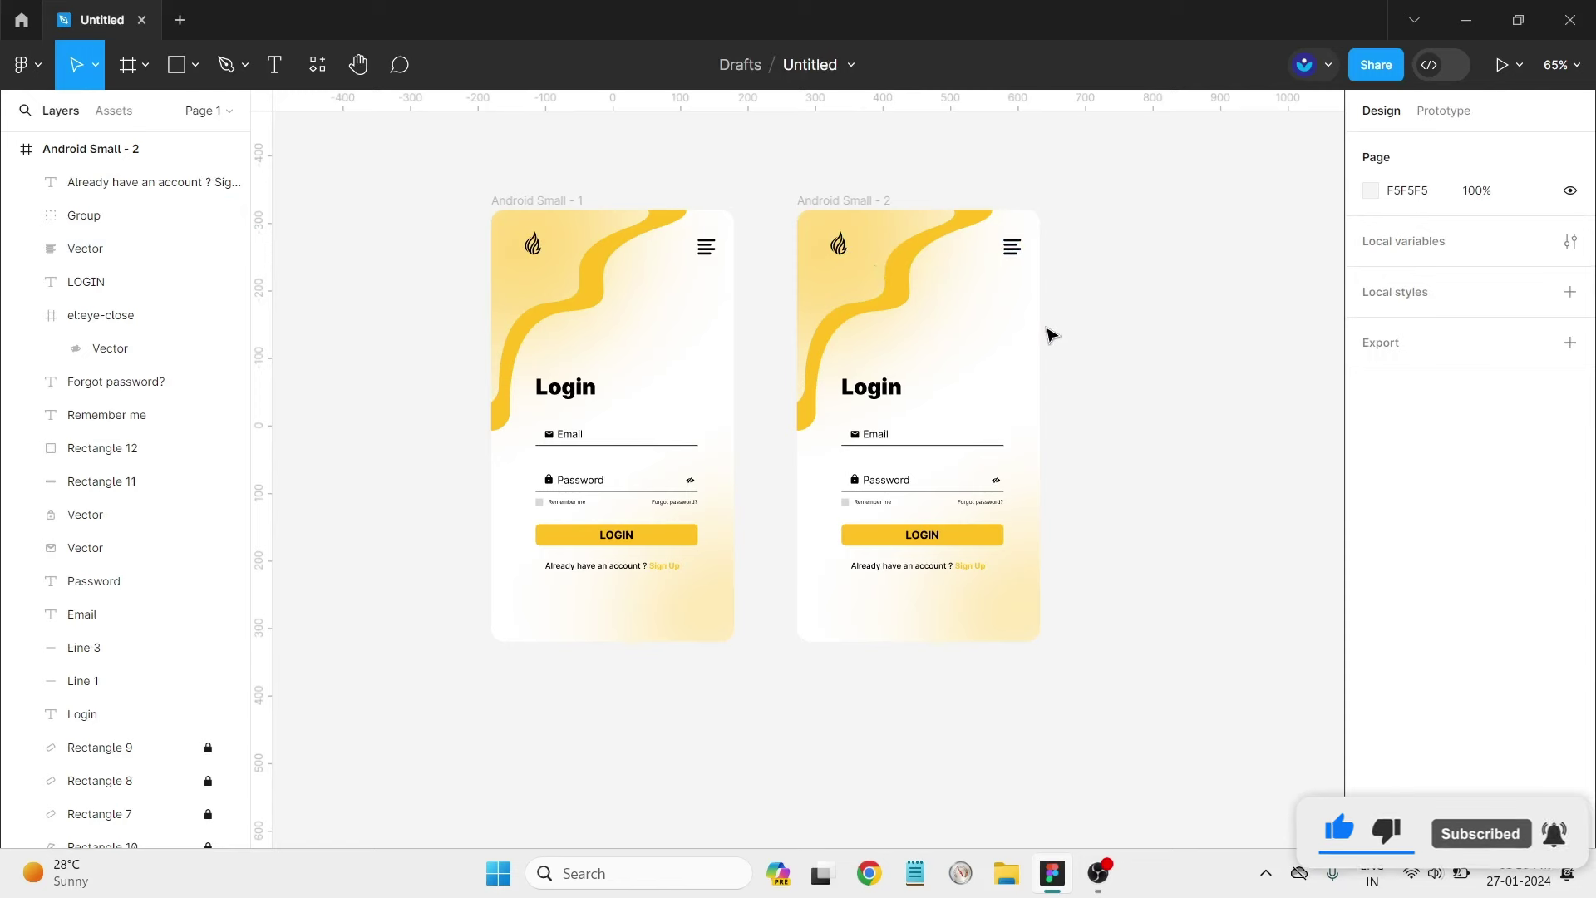
double_click(897, 388)
text(Create an acco)
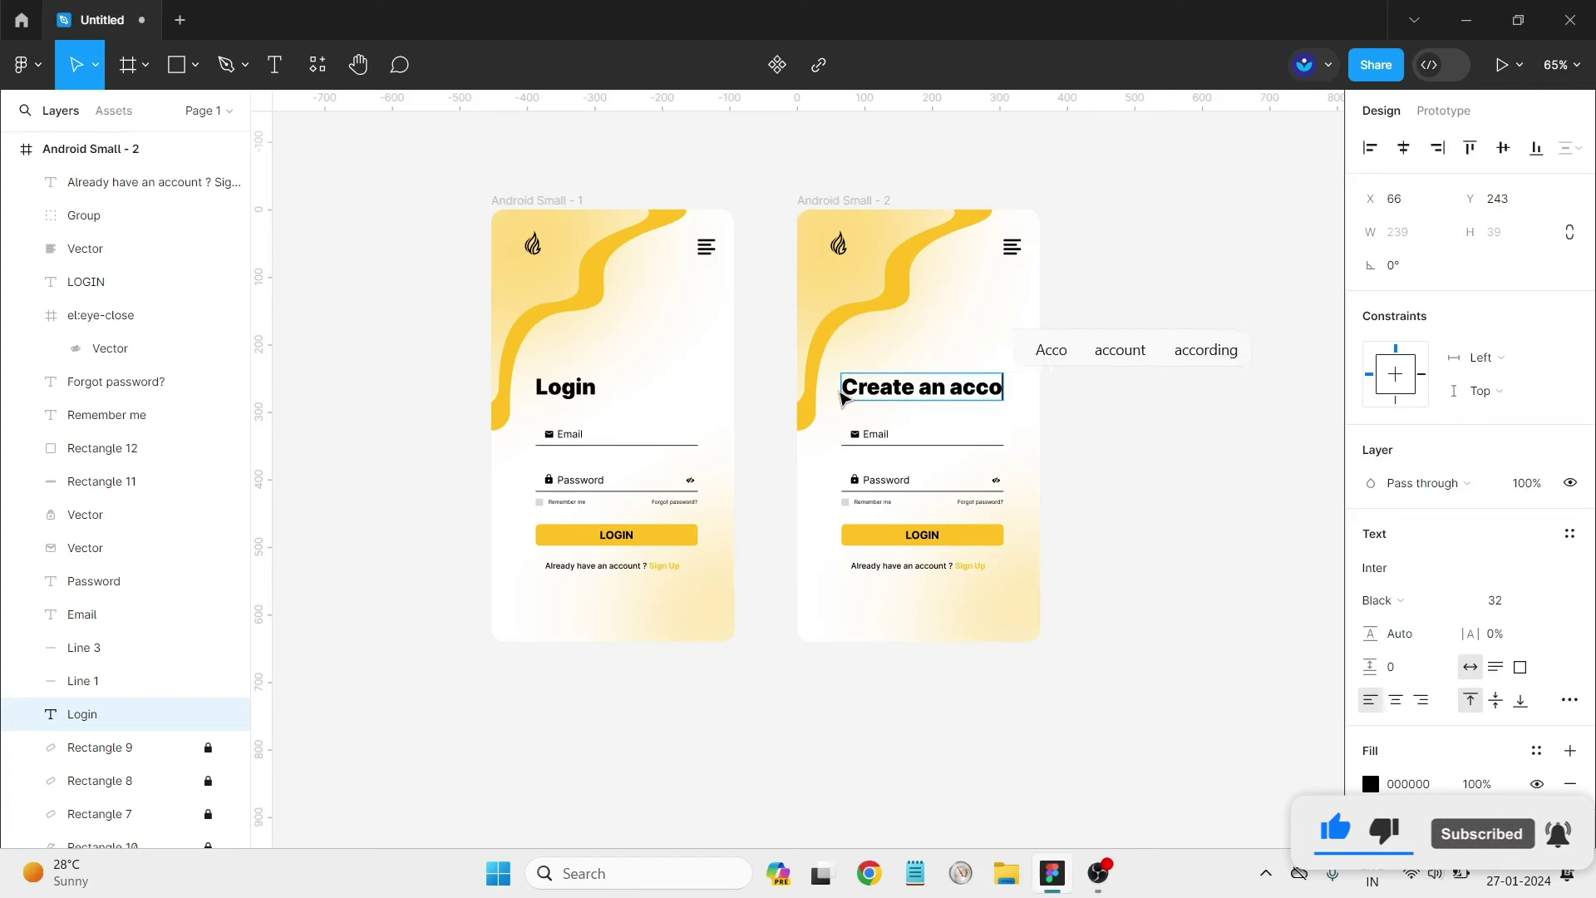
text(unt)
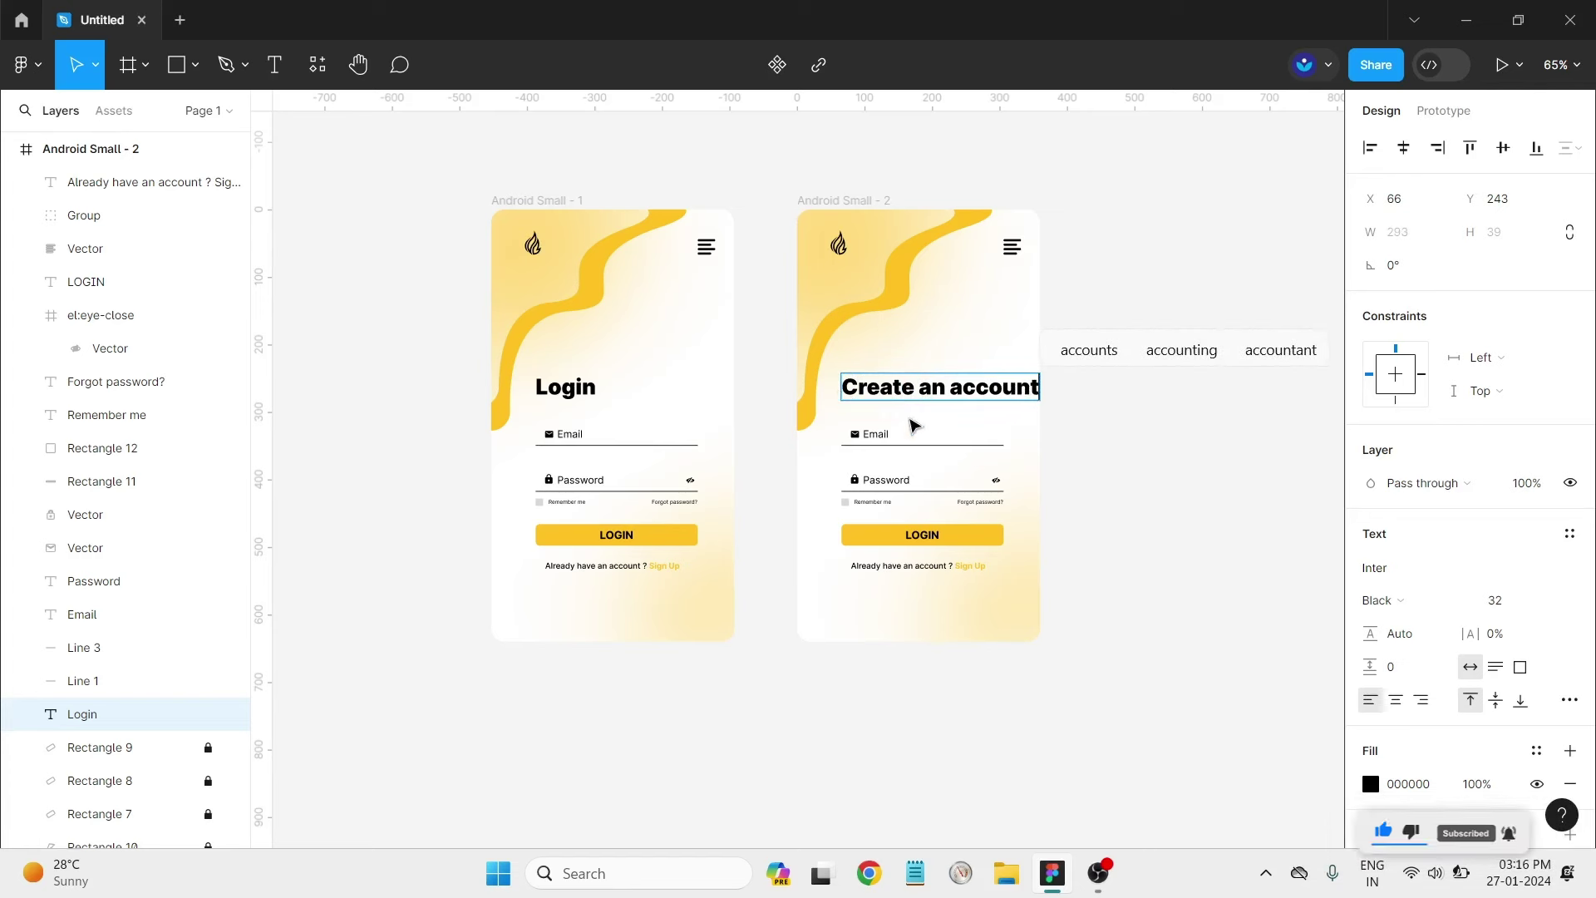
key(Escape)
drag(981, 388, 955, 342)
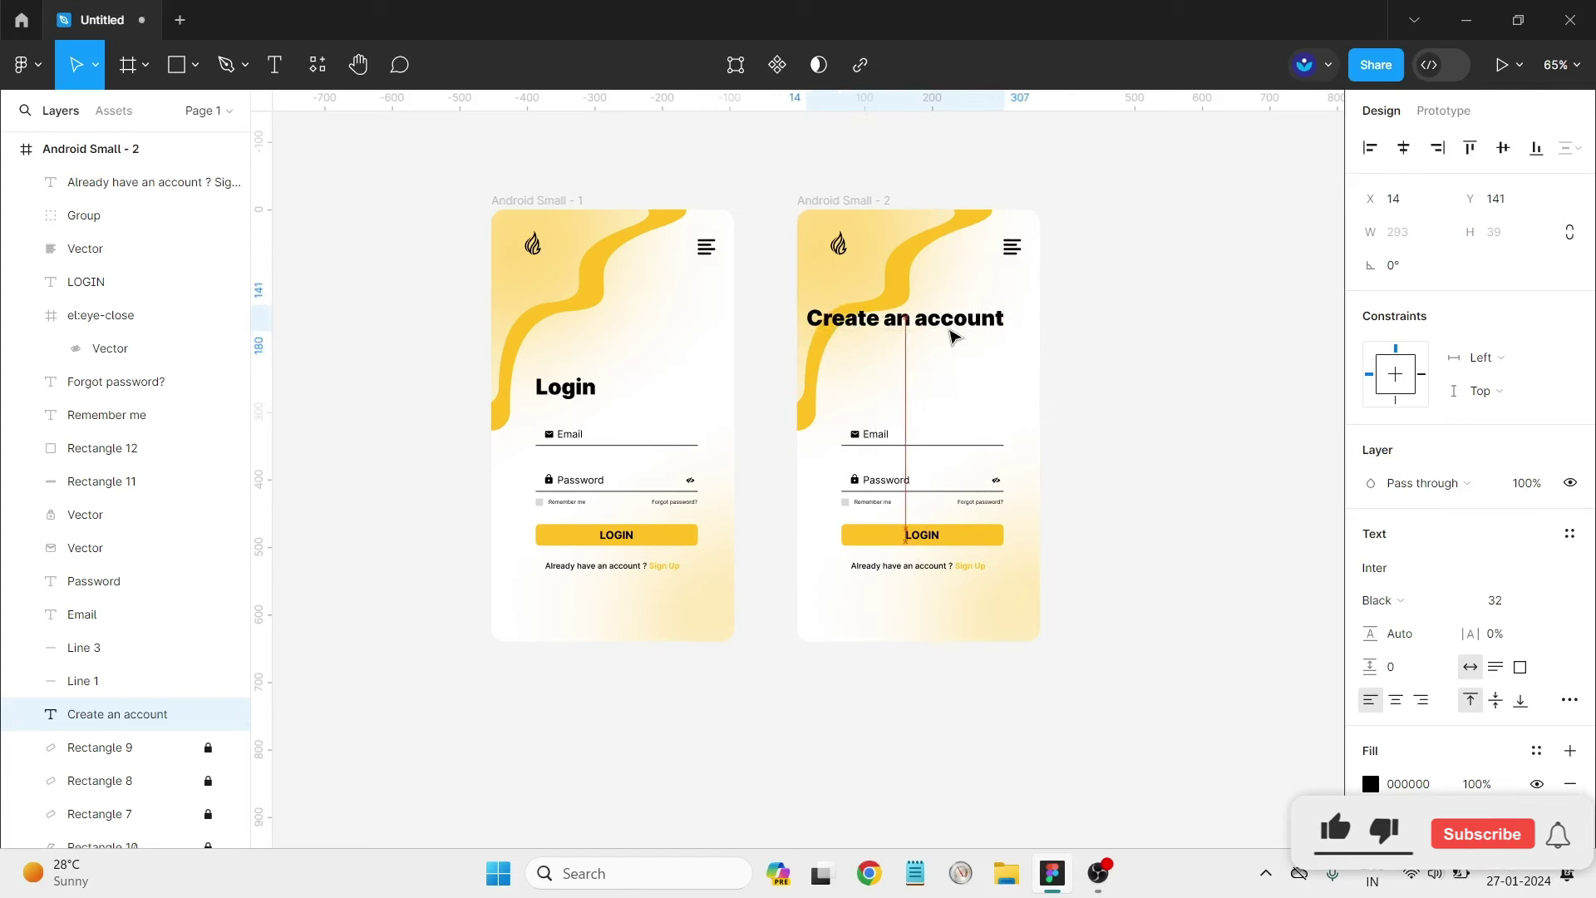
click(1540, 613)
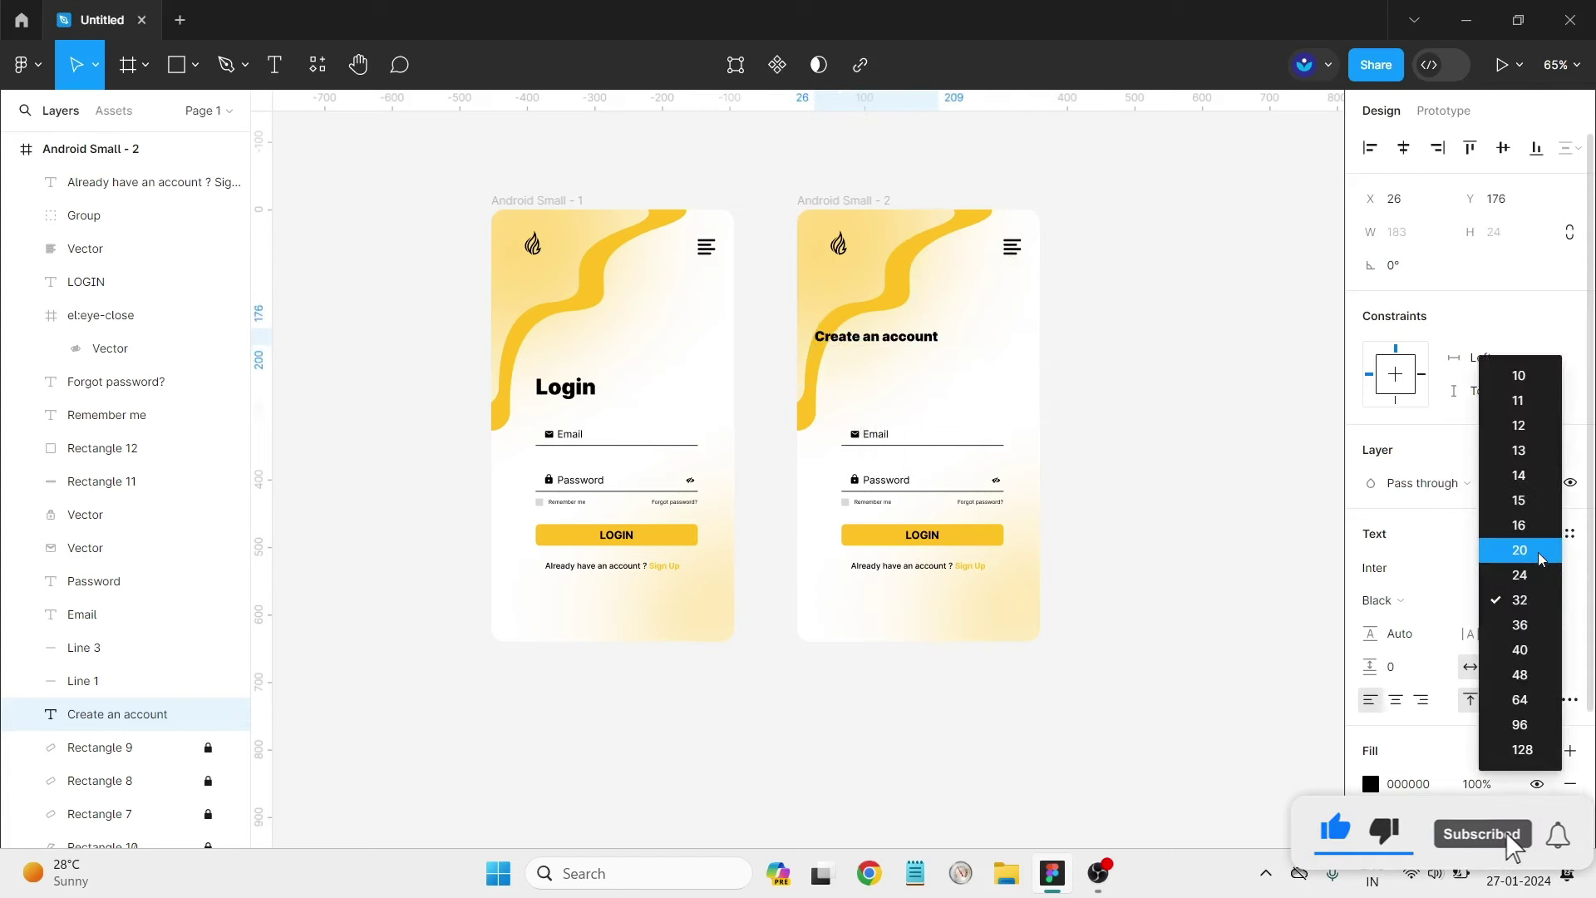
click(1540, 550)
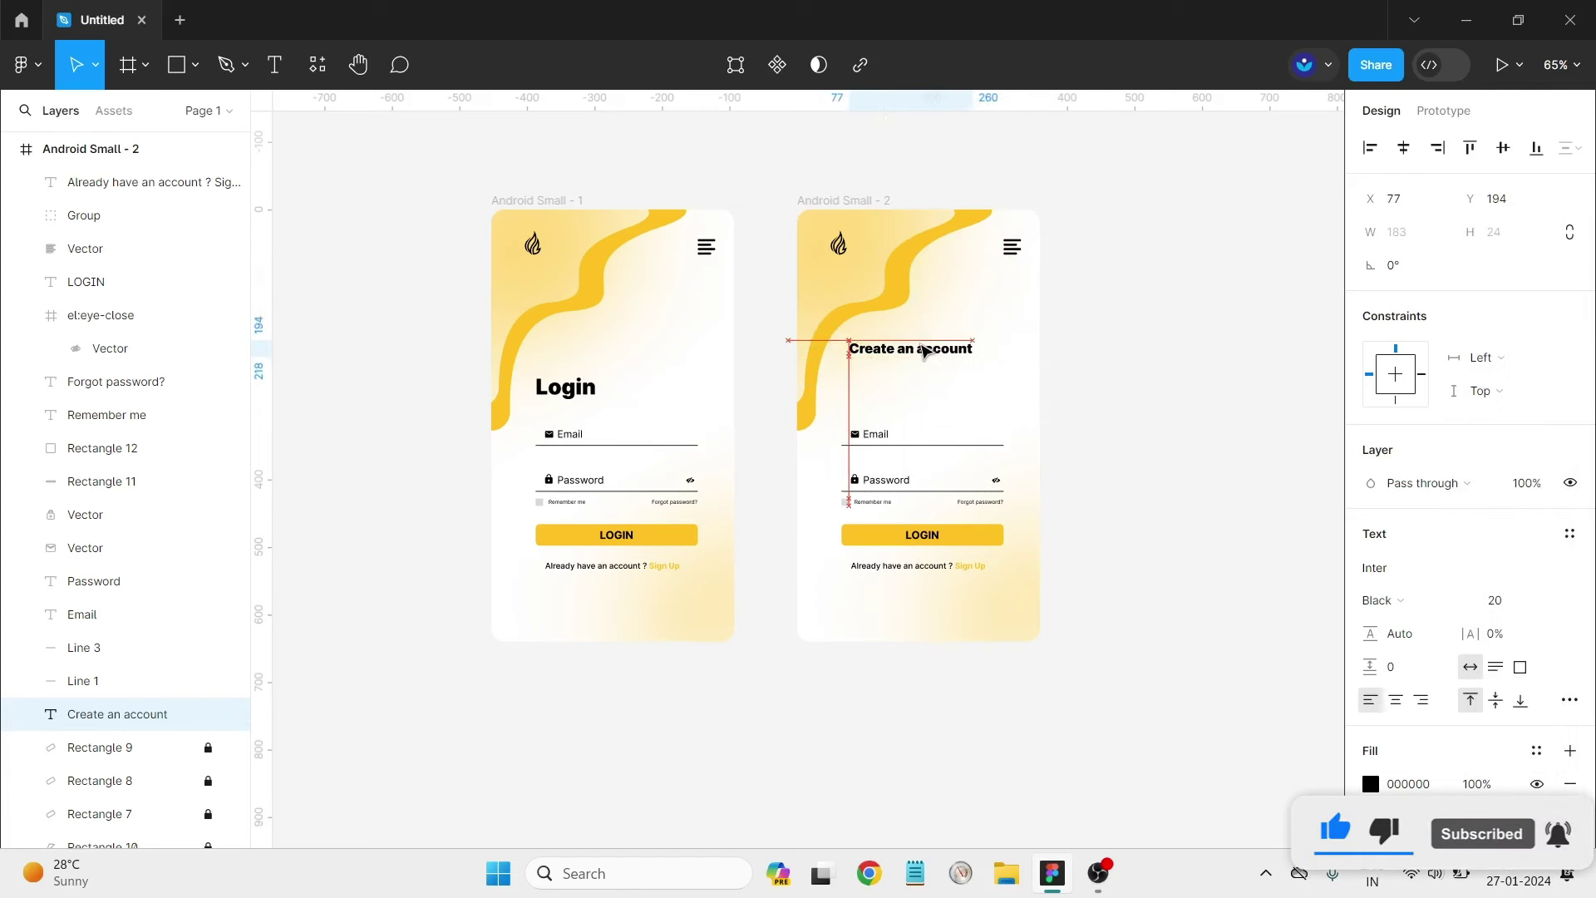
scroll(1009, 499, up, 5)
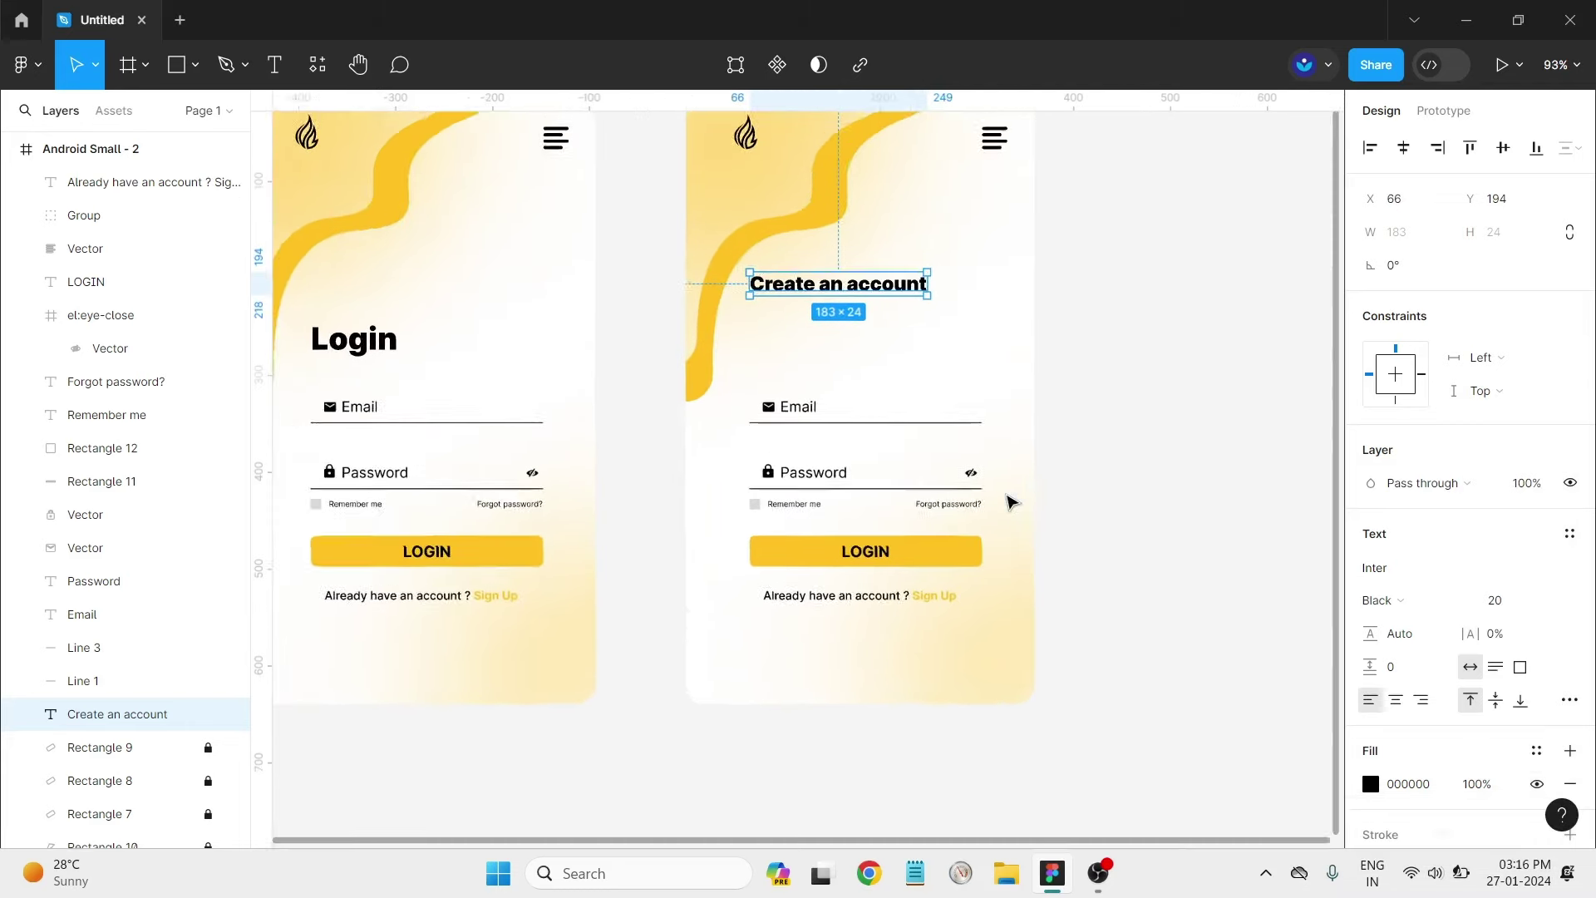
Duplicate the Email row above itself and relabel the copy 'Name'.
click(1009, 424)
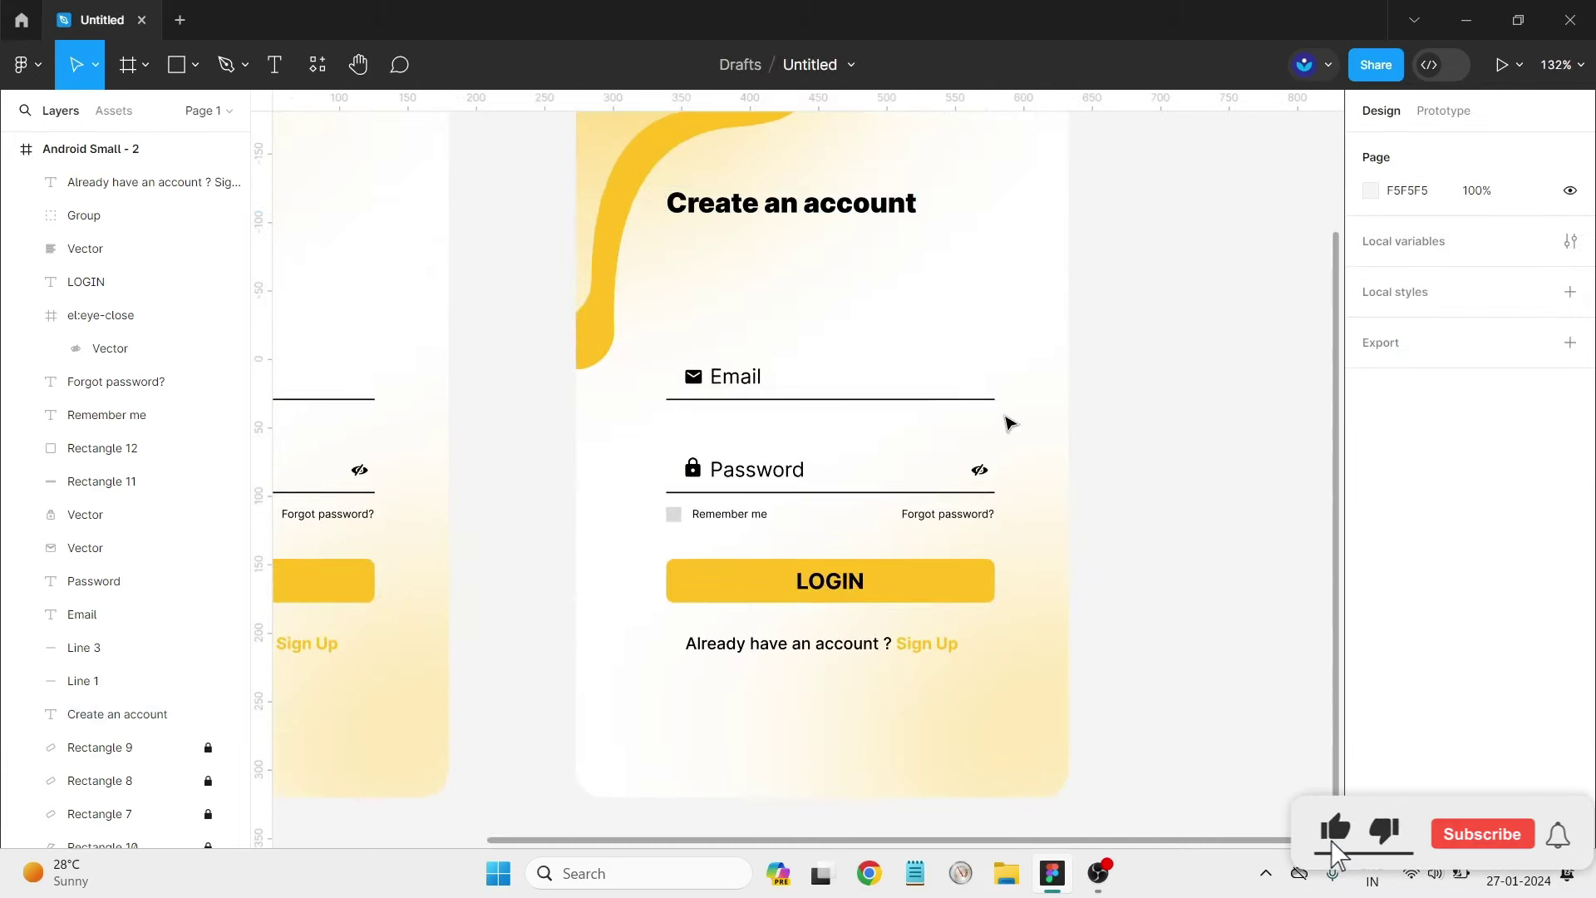
drag(1009, 424, 675, 359)
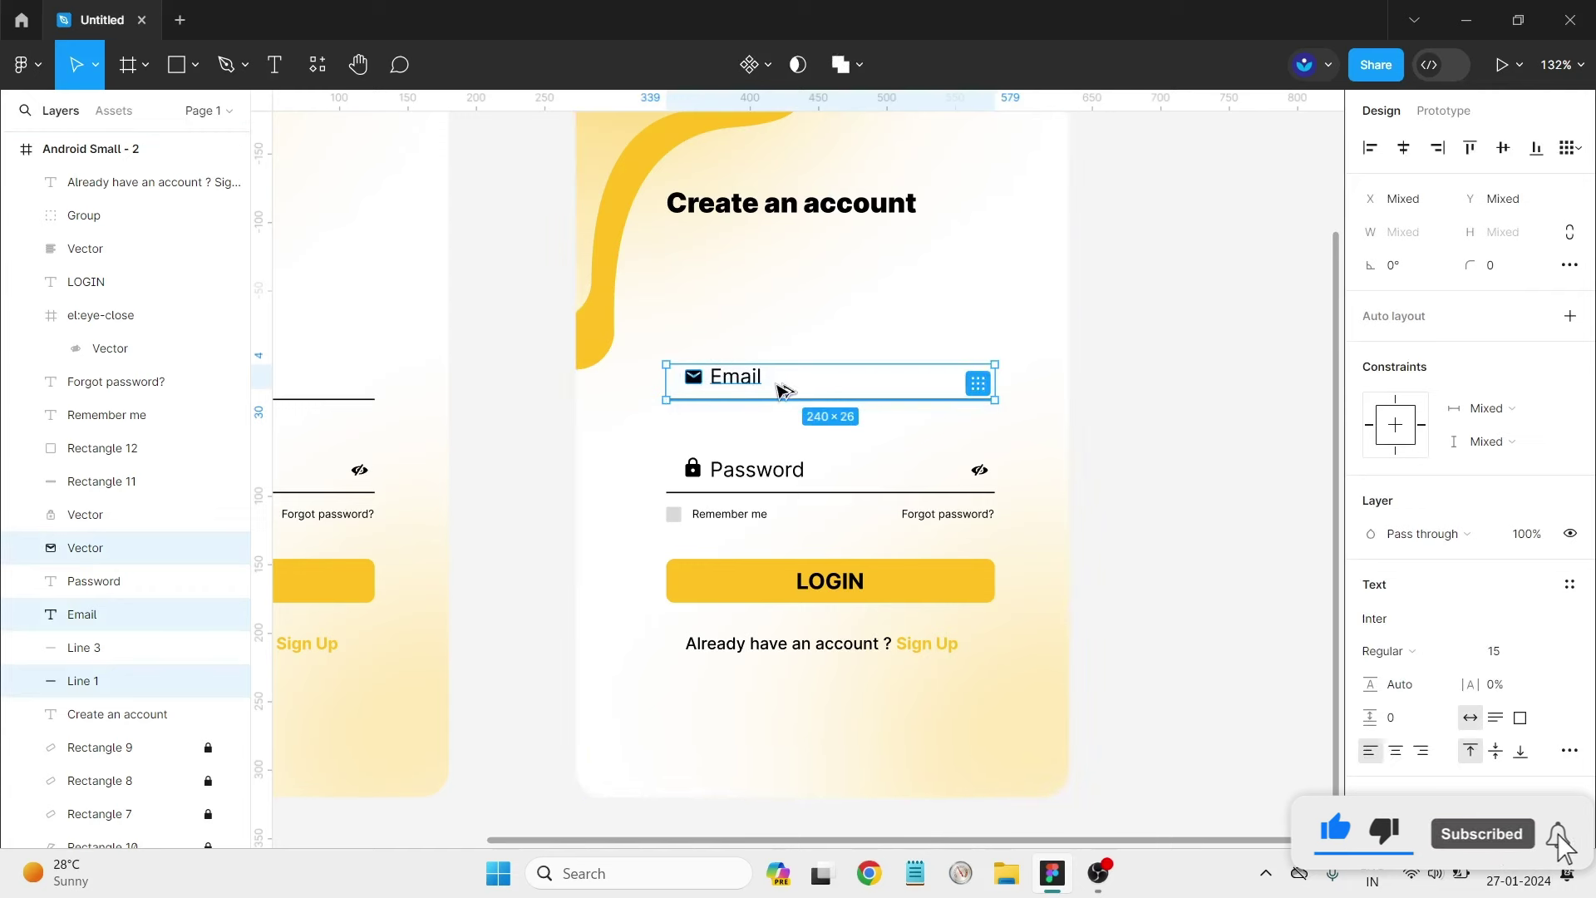
drag(782, 390, 781, 281)
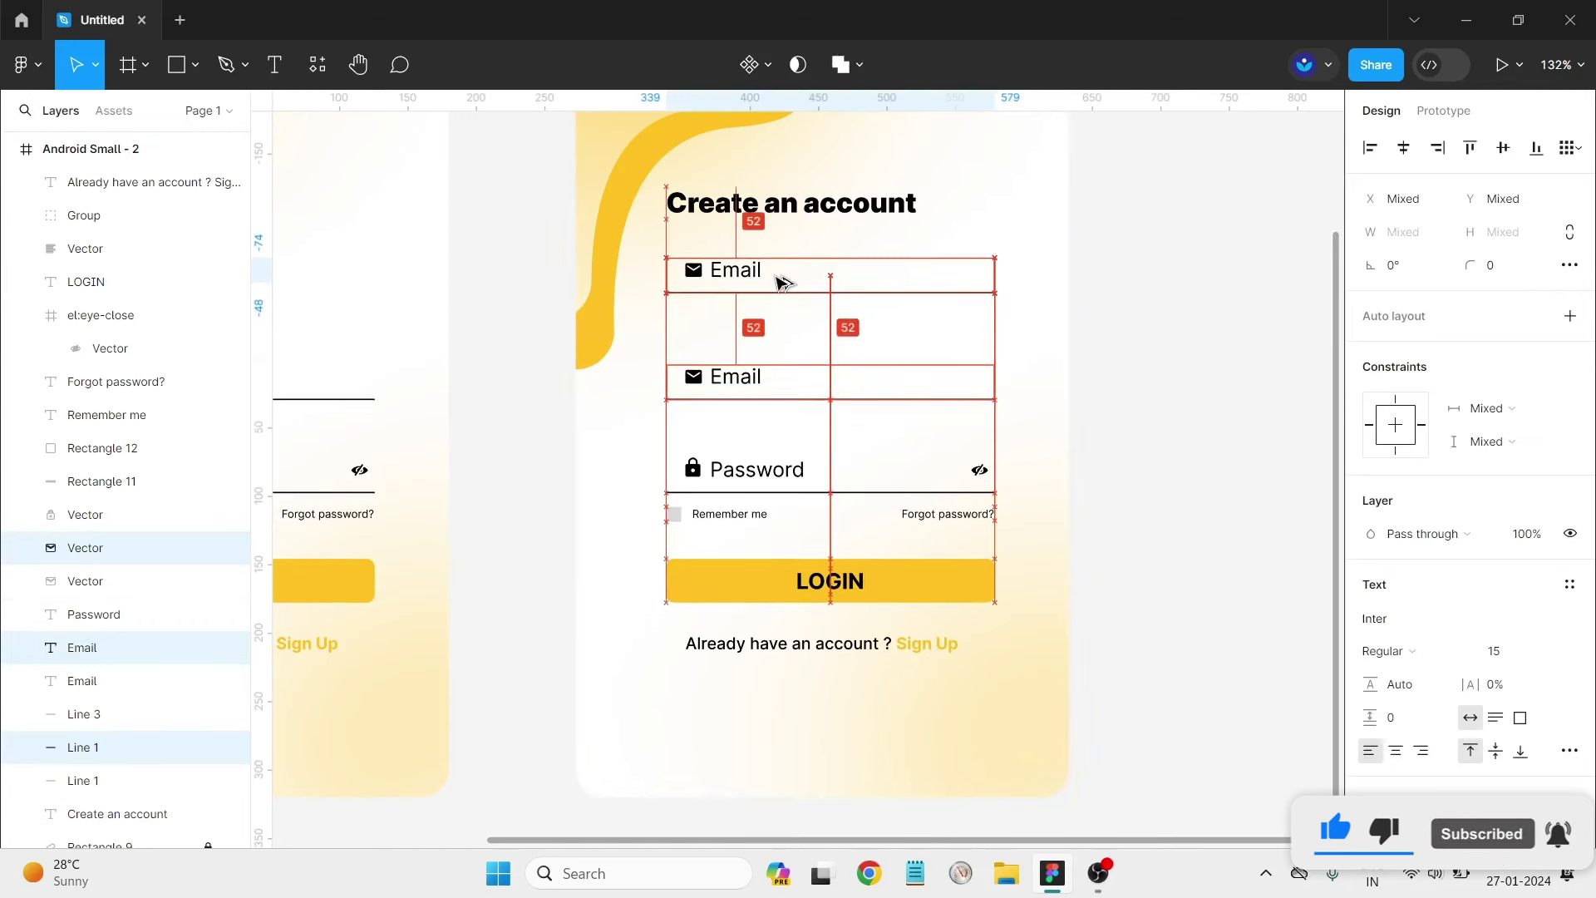
drag(781, 281, 785, 283)
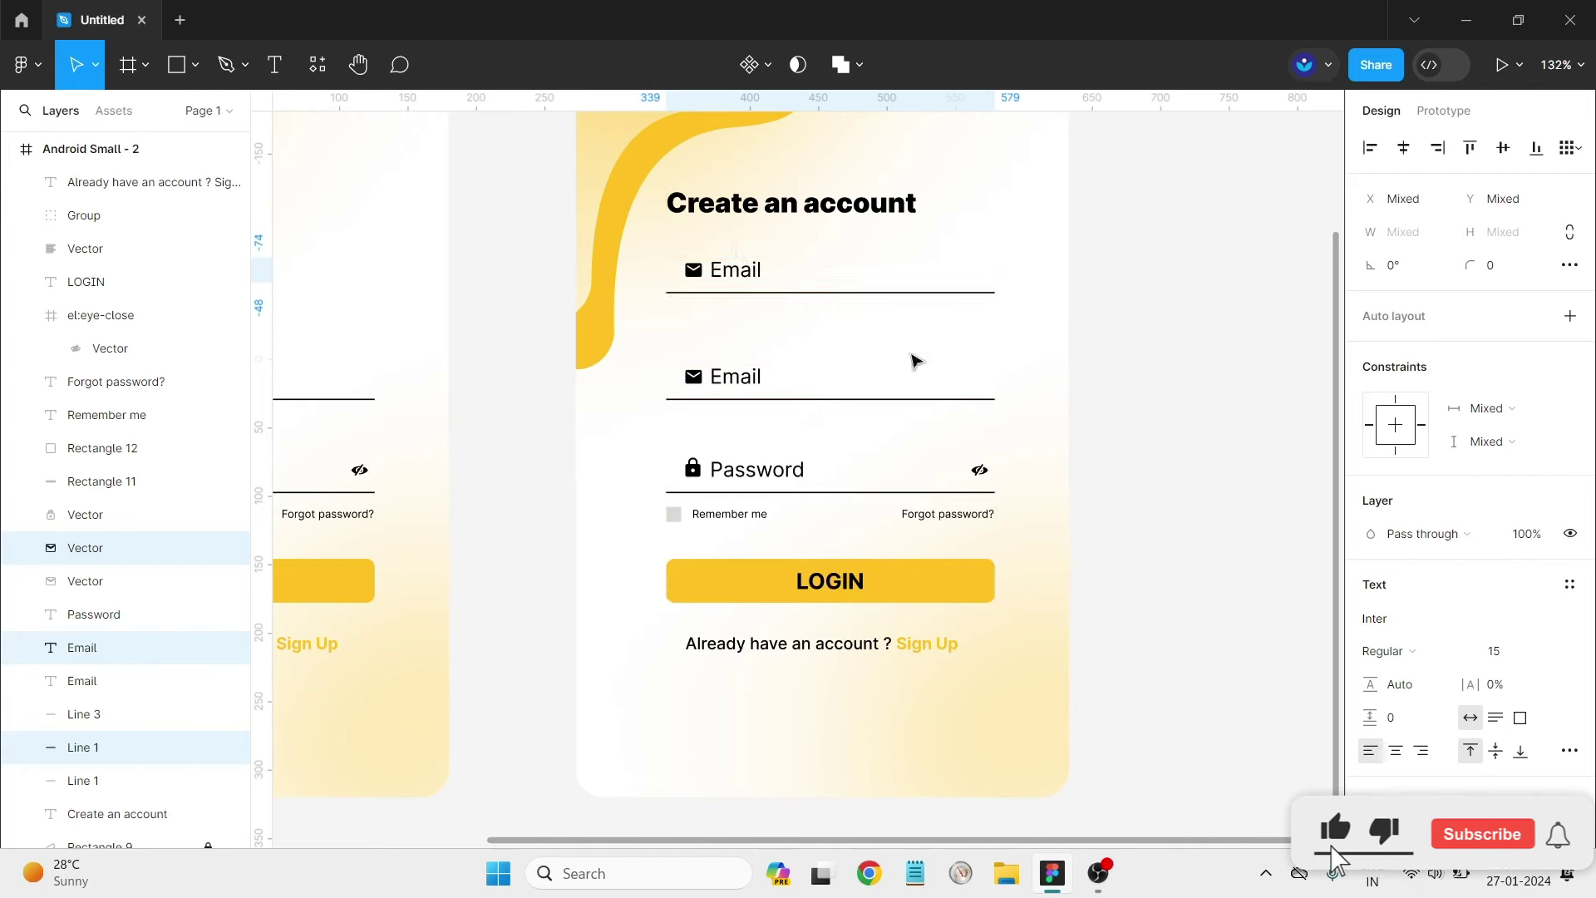
double_click(753, 272)
text(Namw)
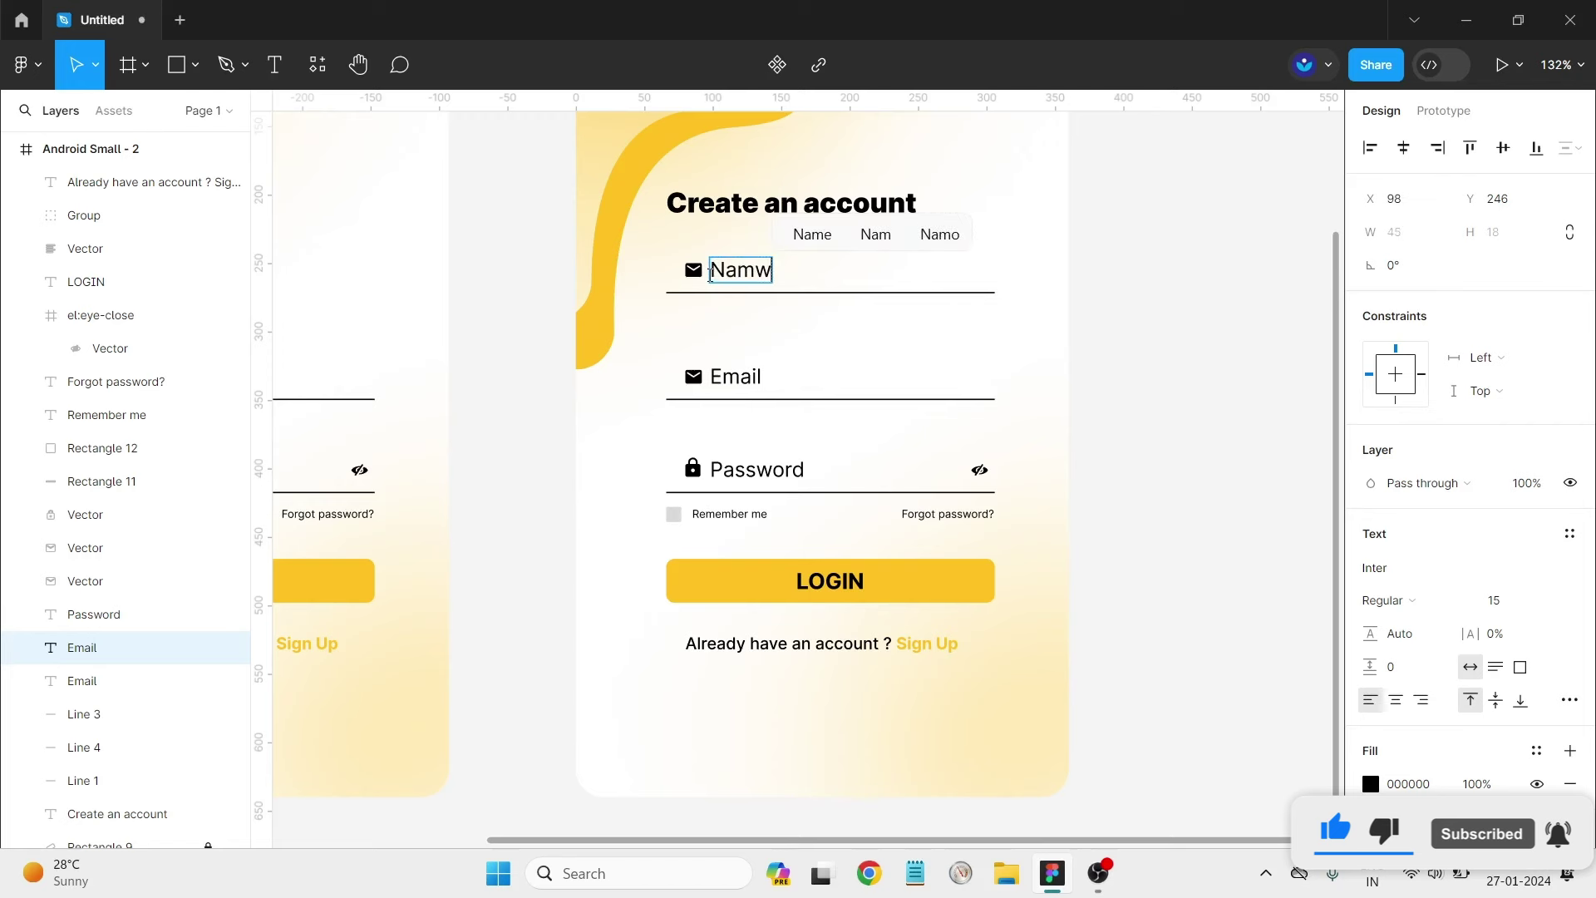
key(BackSpace)
text(e)
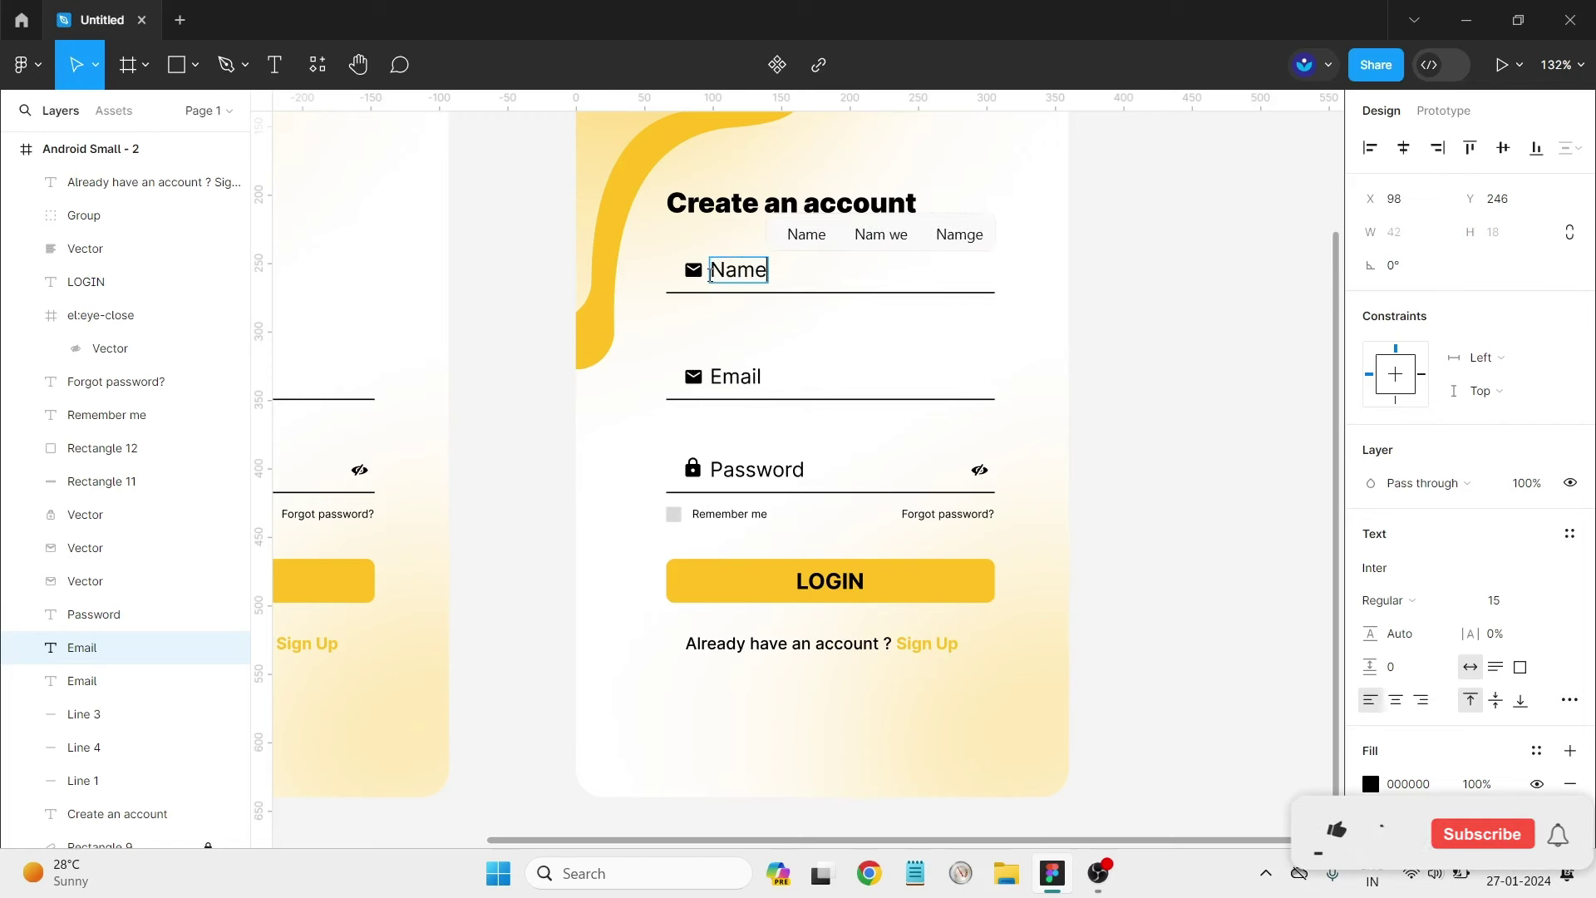
key(Escape)
key(Escape)
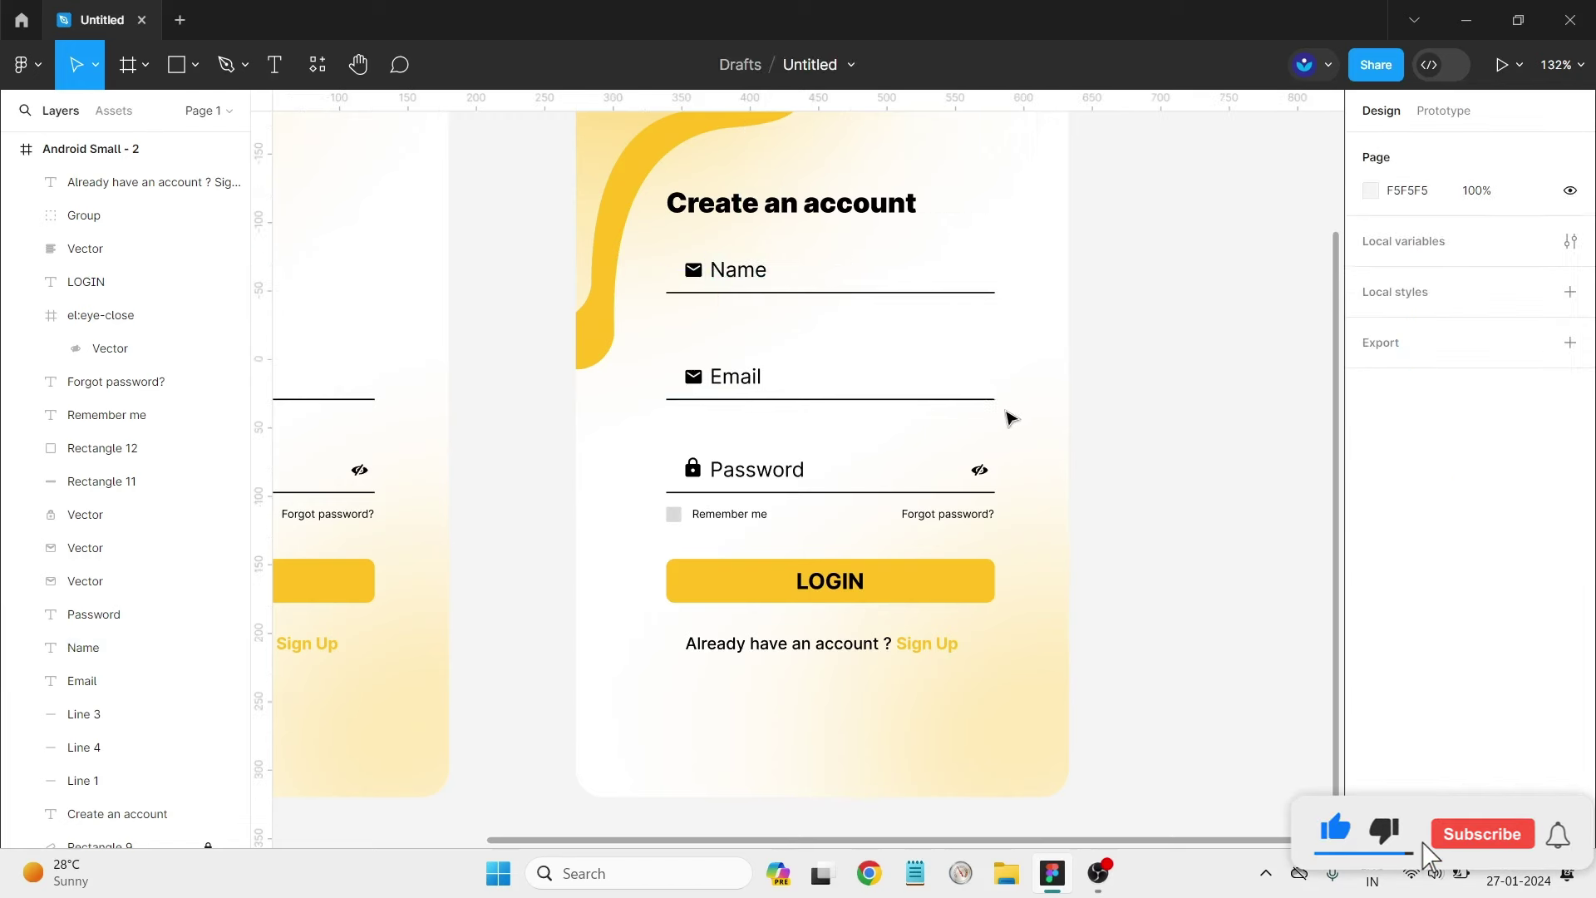
drag(1010, 418, 665, 359)
Move Email up under Name and push the Password, LOGIN and sign-up rows down.
drag(803, 381, 793, 352)
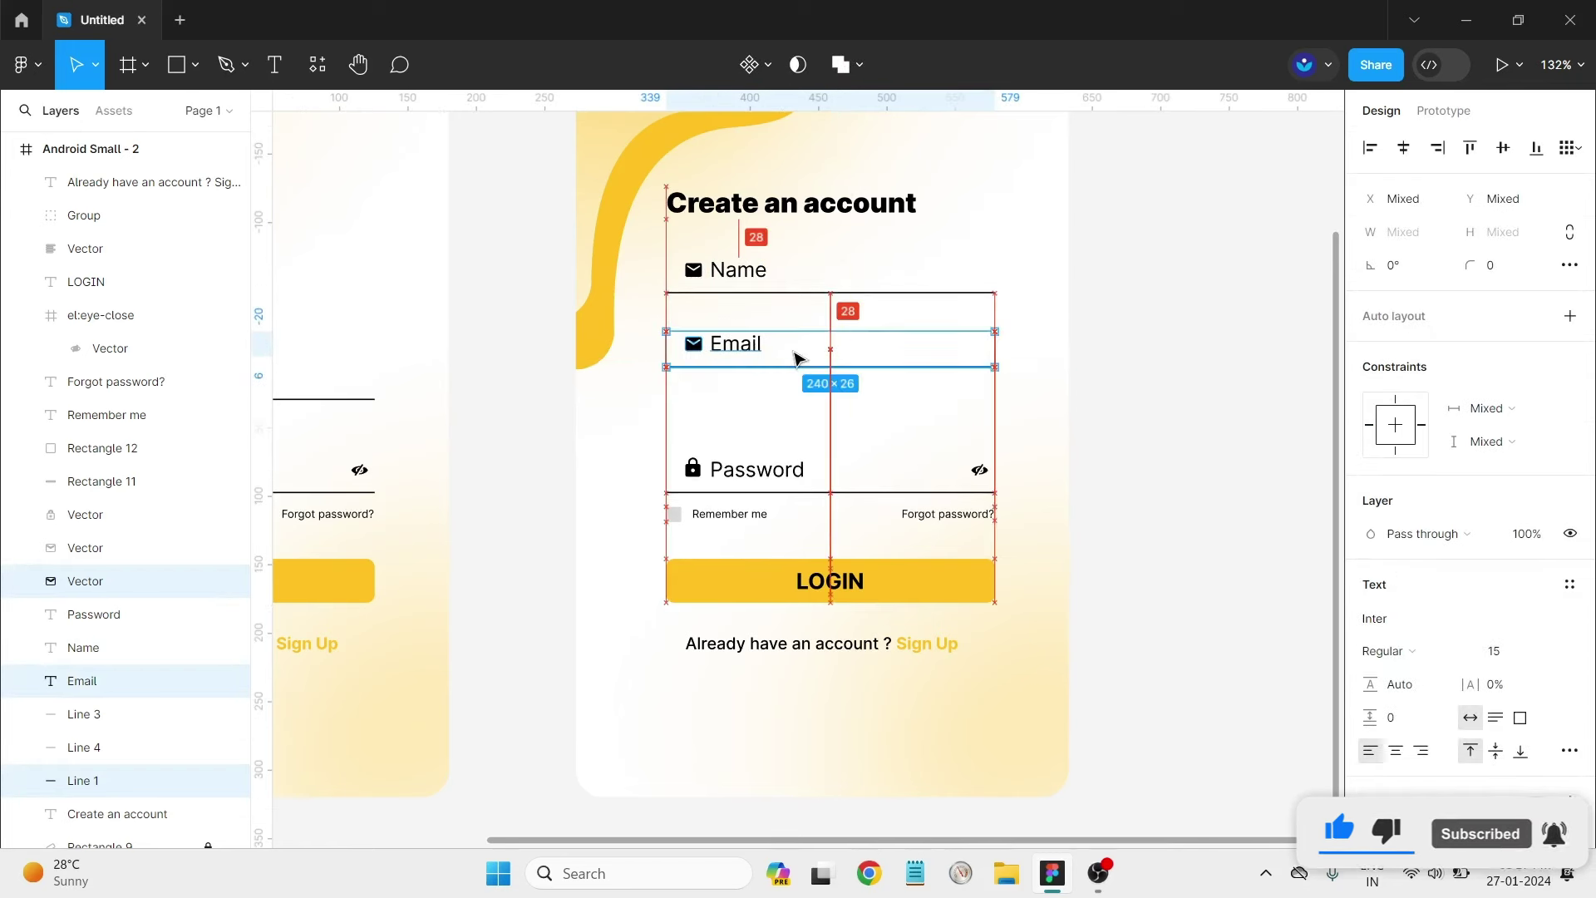
key(Escape)
drag(1029, 685, 669, 442)
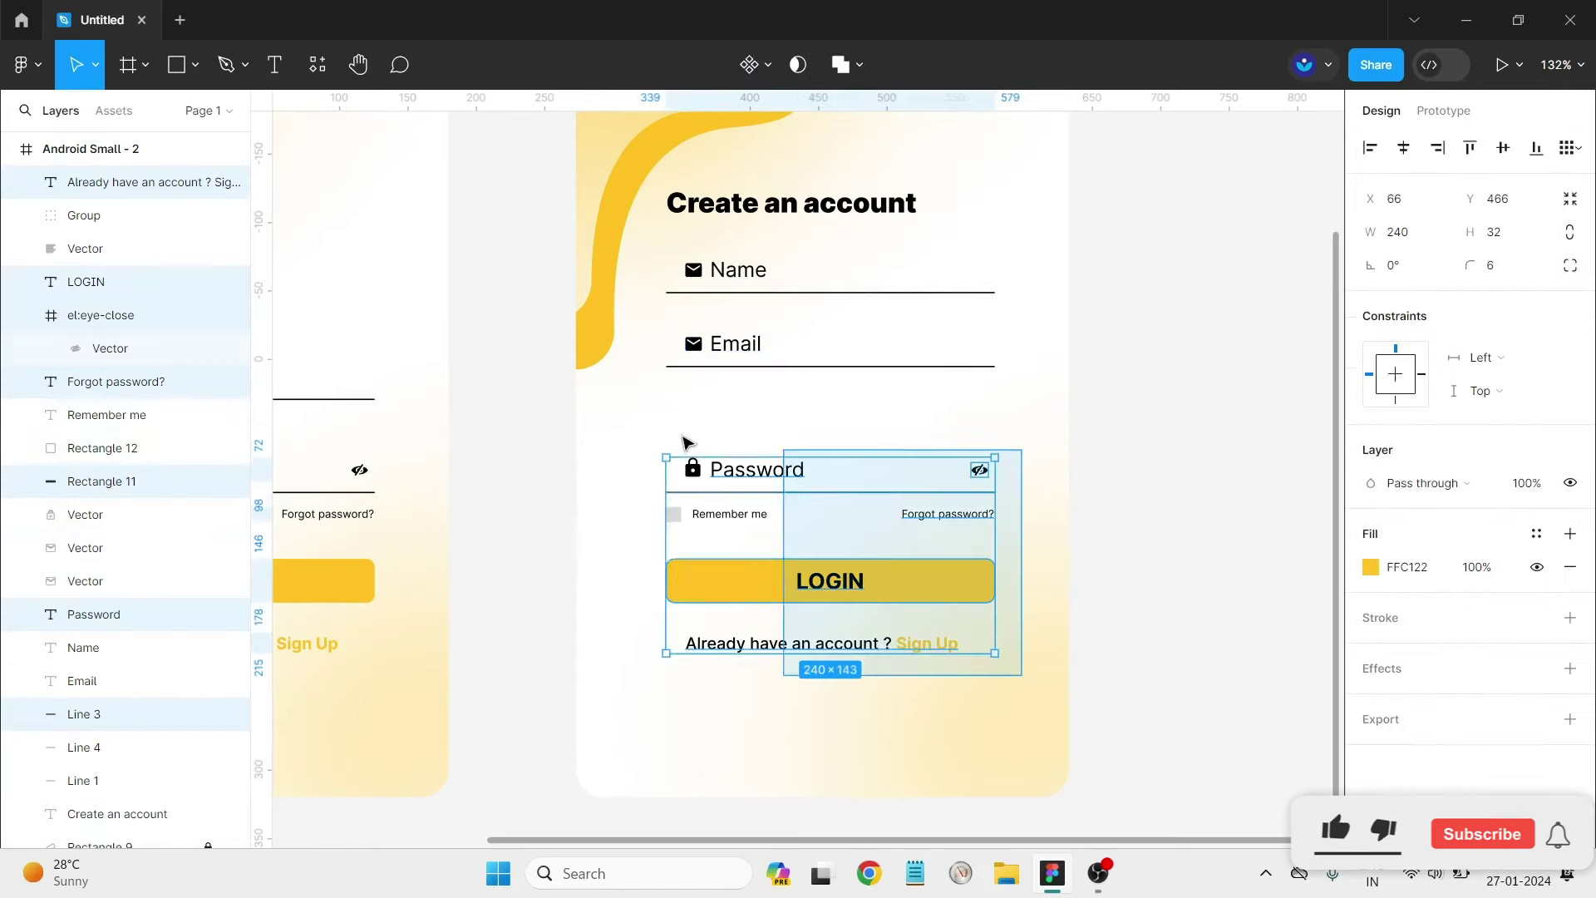
drag(812, 510, 816, 586)
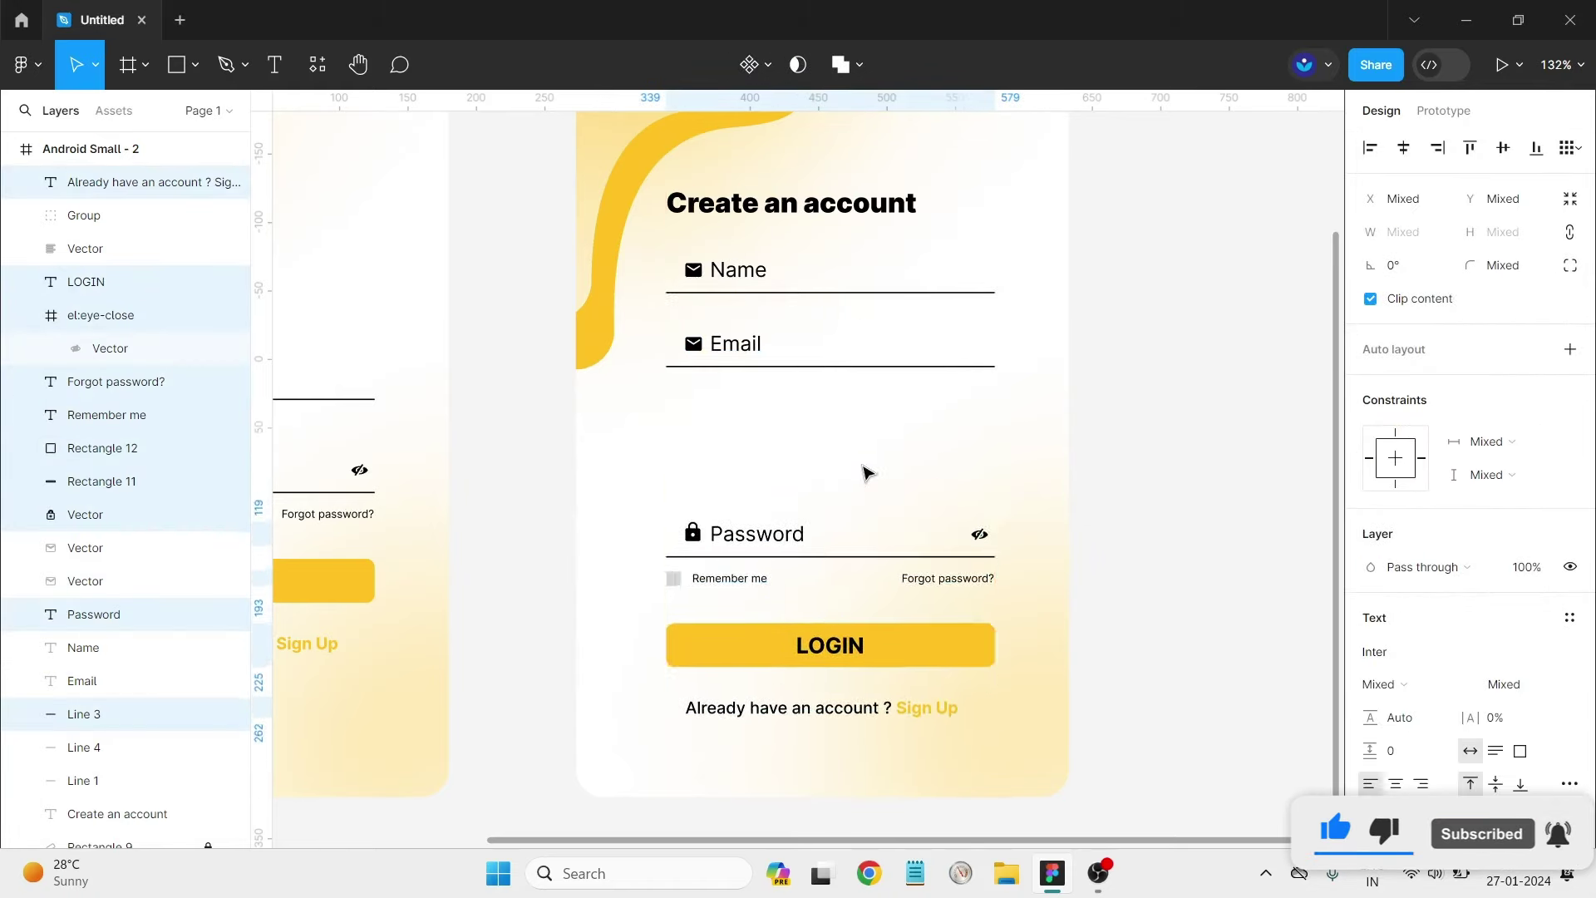
key(Escape)
Duplicate the Email row and place the copy just above Password.
drag(1029, 412, 657, 322)
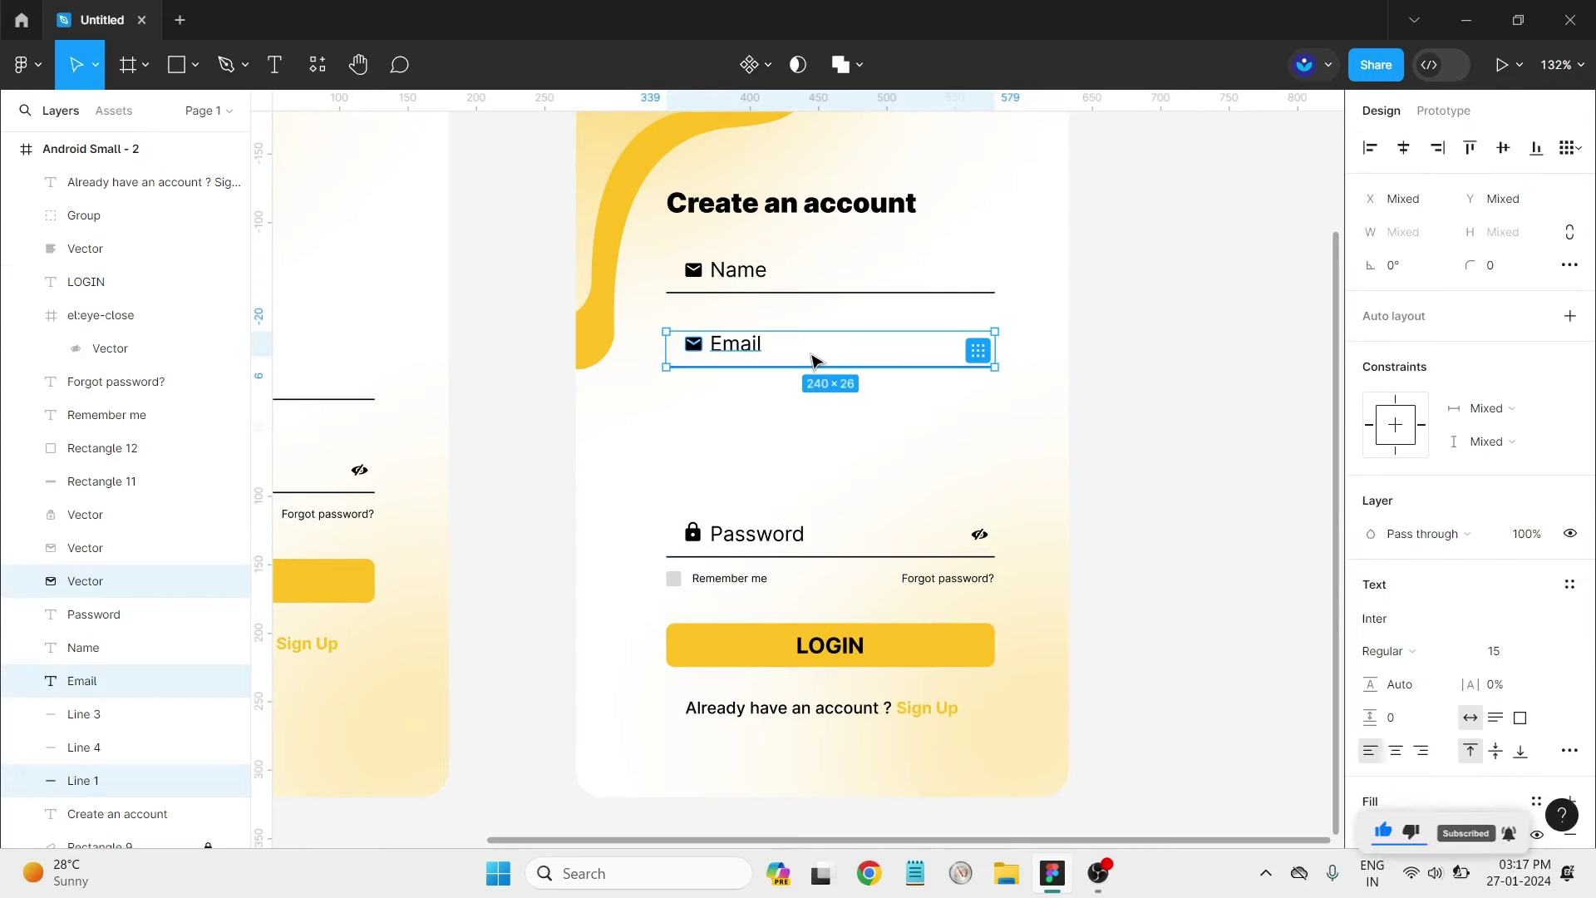
drag(815, 360, 821, 446)
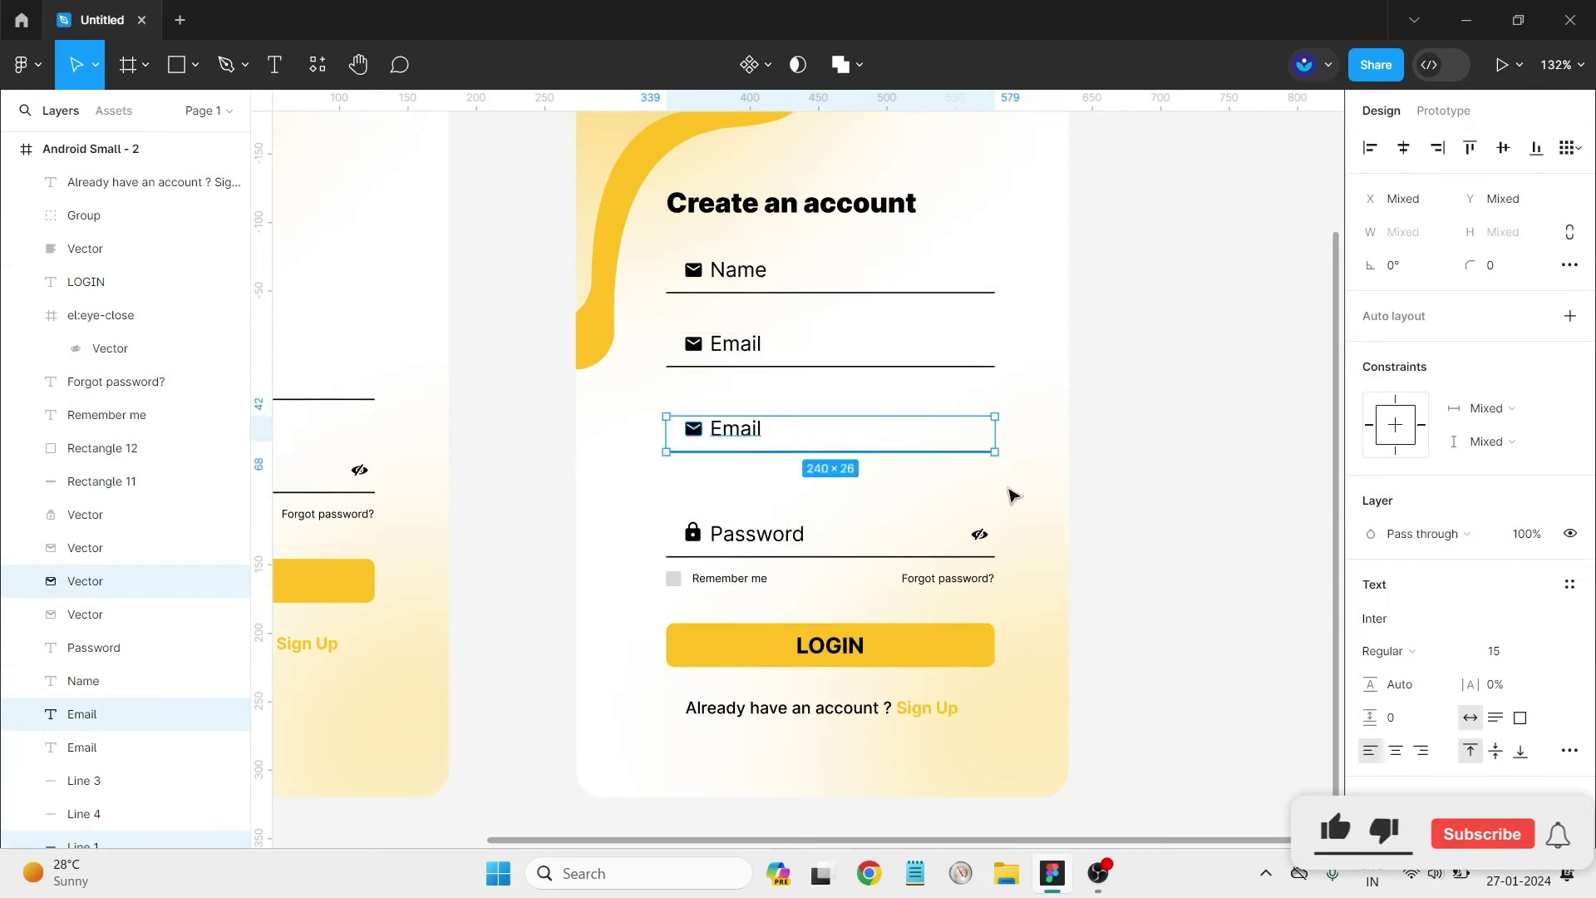
key(Escape)
drag(1010, 468, 661, 409)
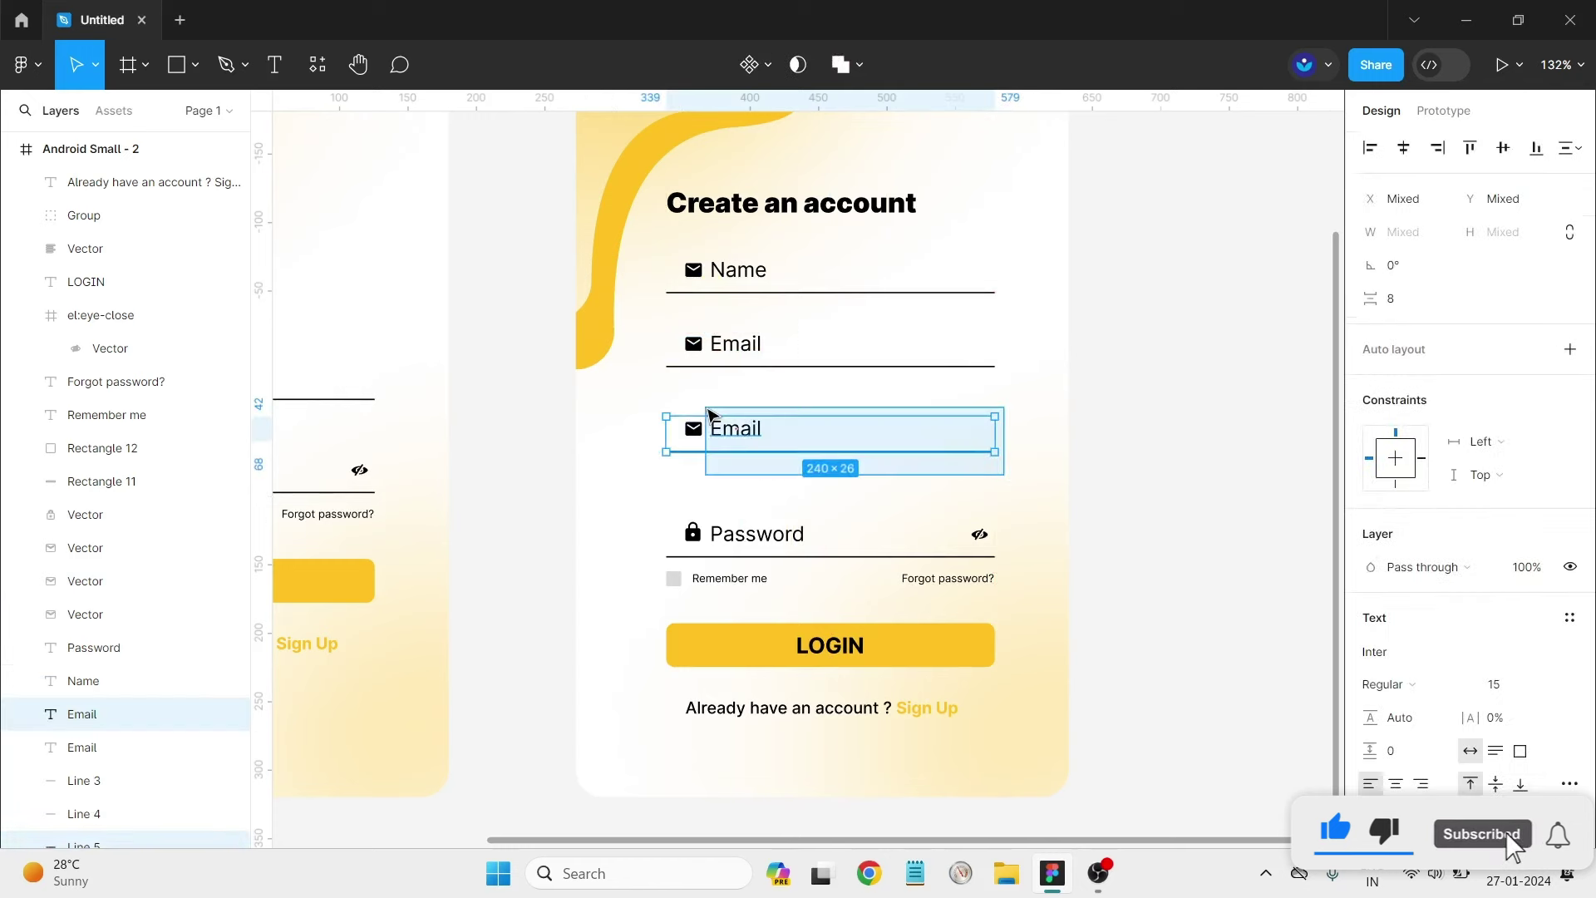
drag(814, 446, 814, 473)
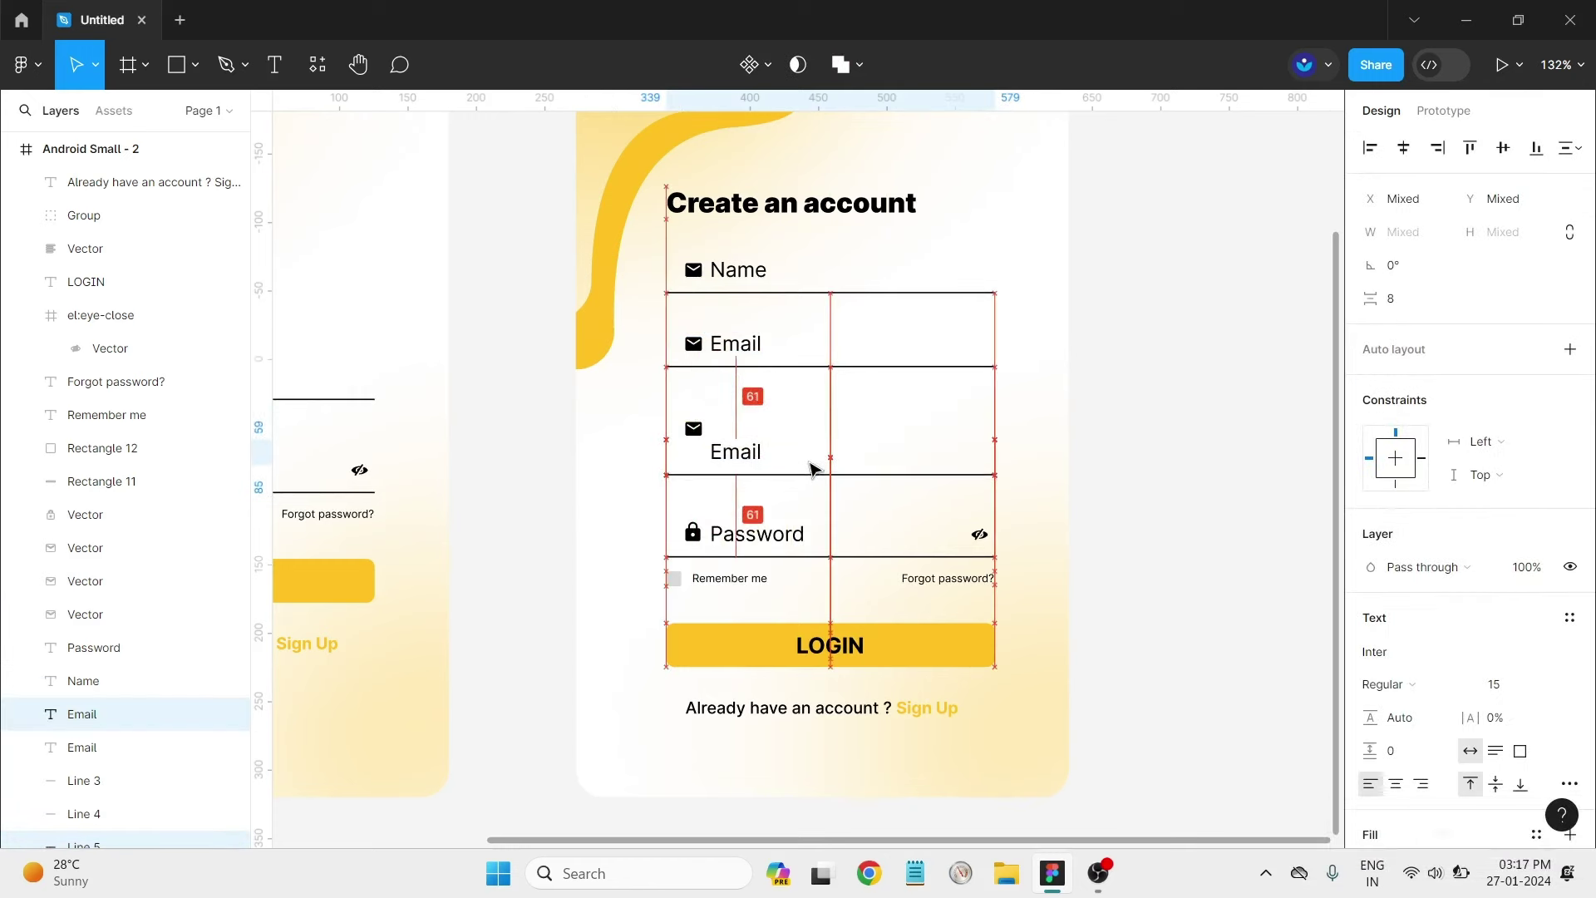
mouse_move(810, 472)
mouse_down()
mouse_move(843, 474)
mouse_move(843, 451)
mouse_up()
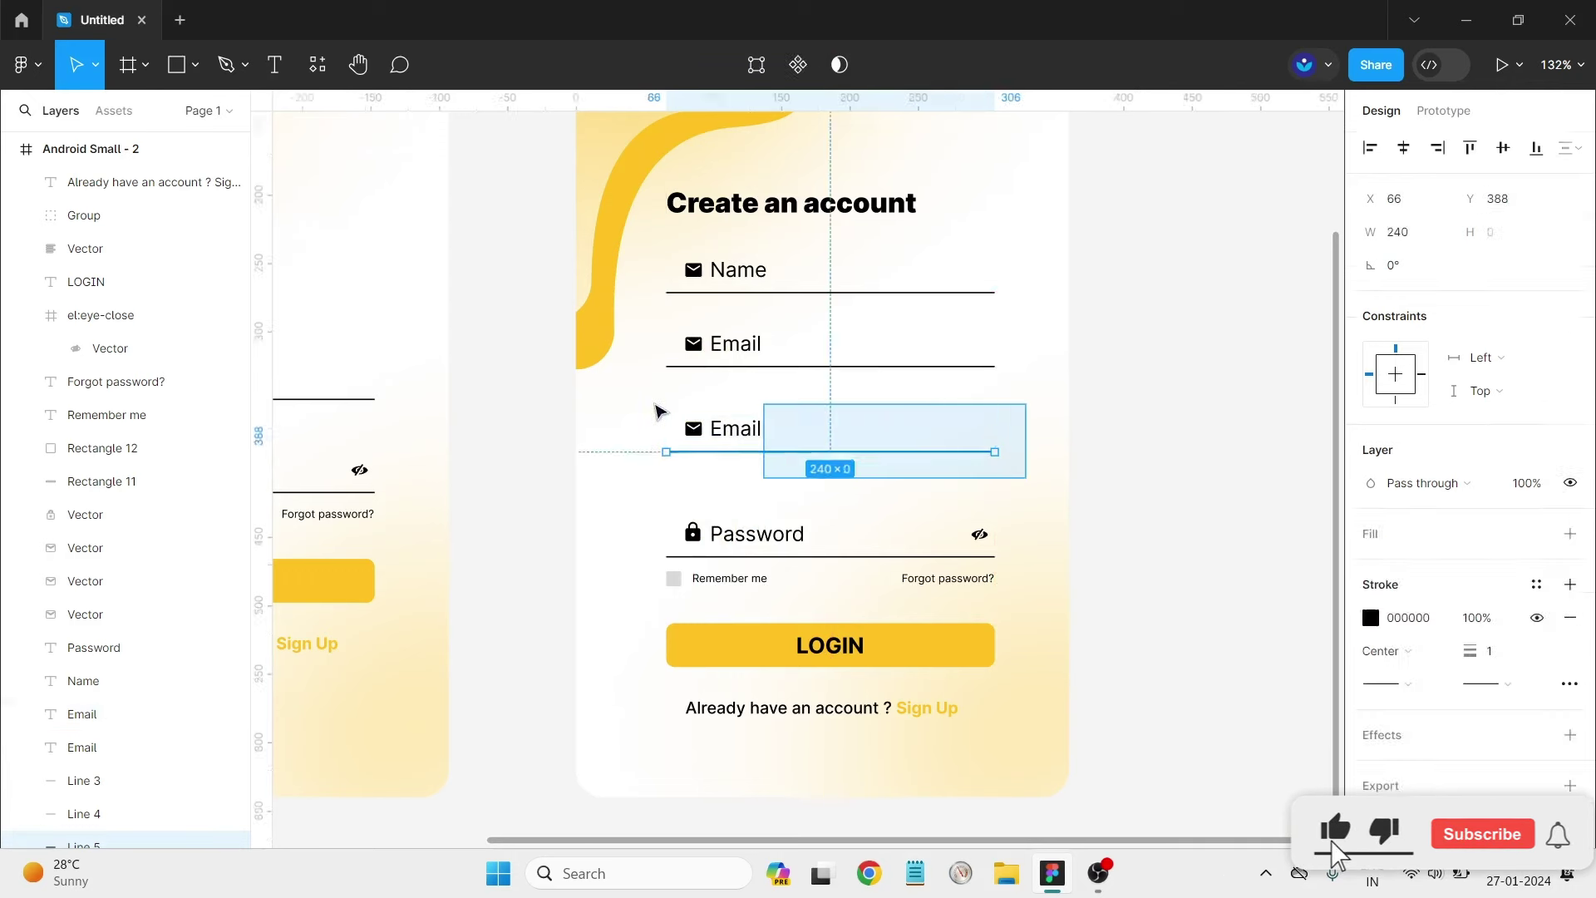
drag(1051, 488, 686, 420)
drag(826, 443, 830, 481)
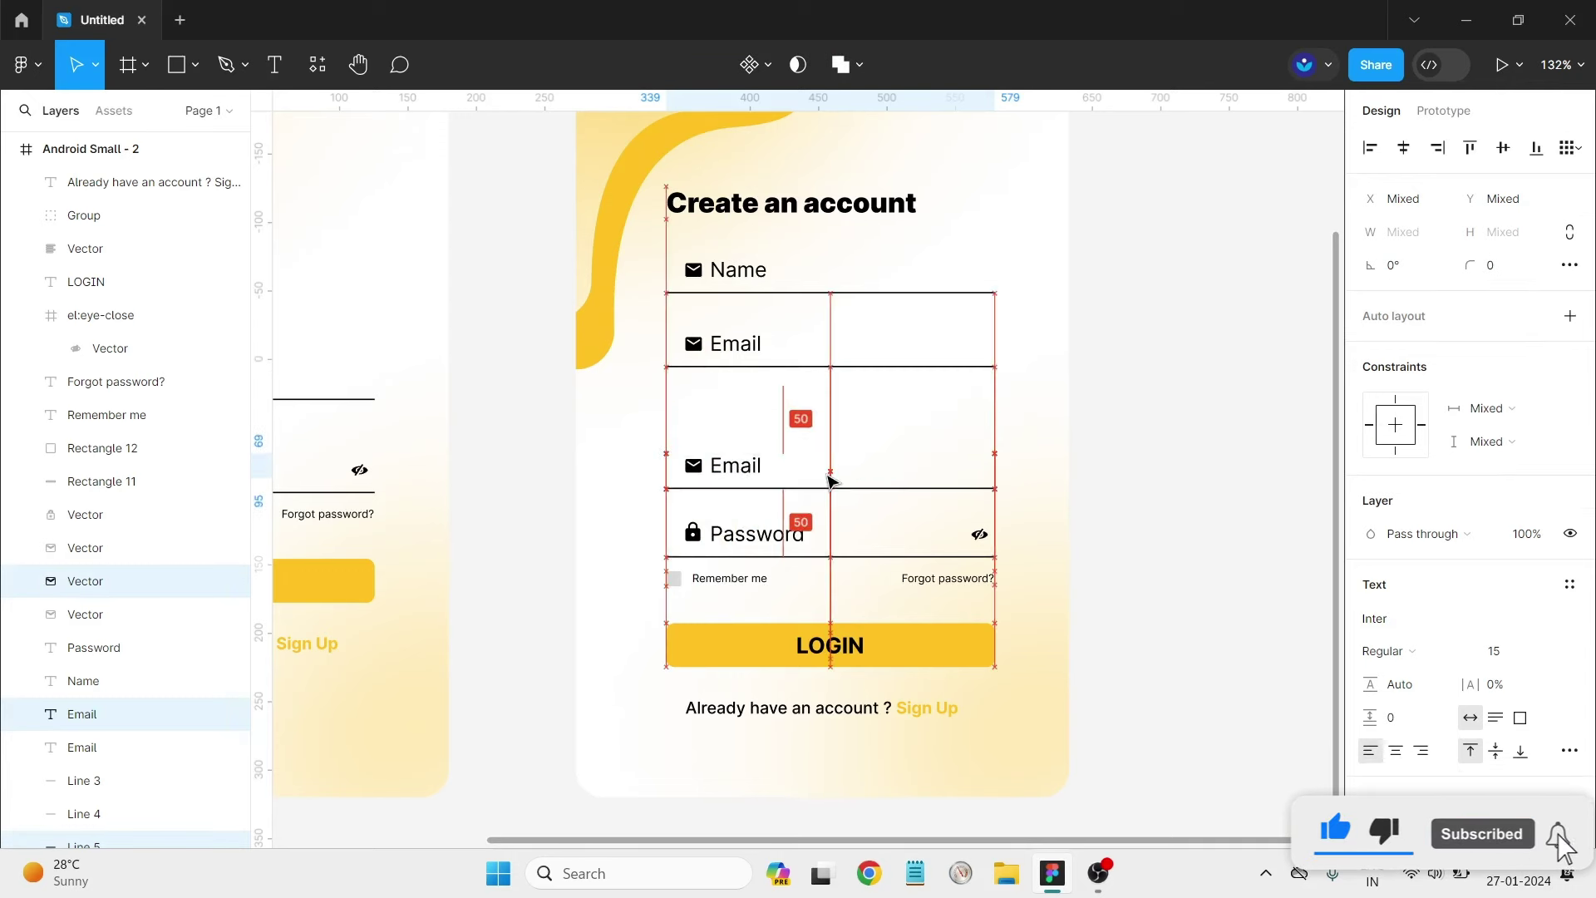
Shift the upper Email and Name rows down so all field gaps are equal.
drag(1006, 399, 665, 324)
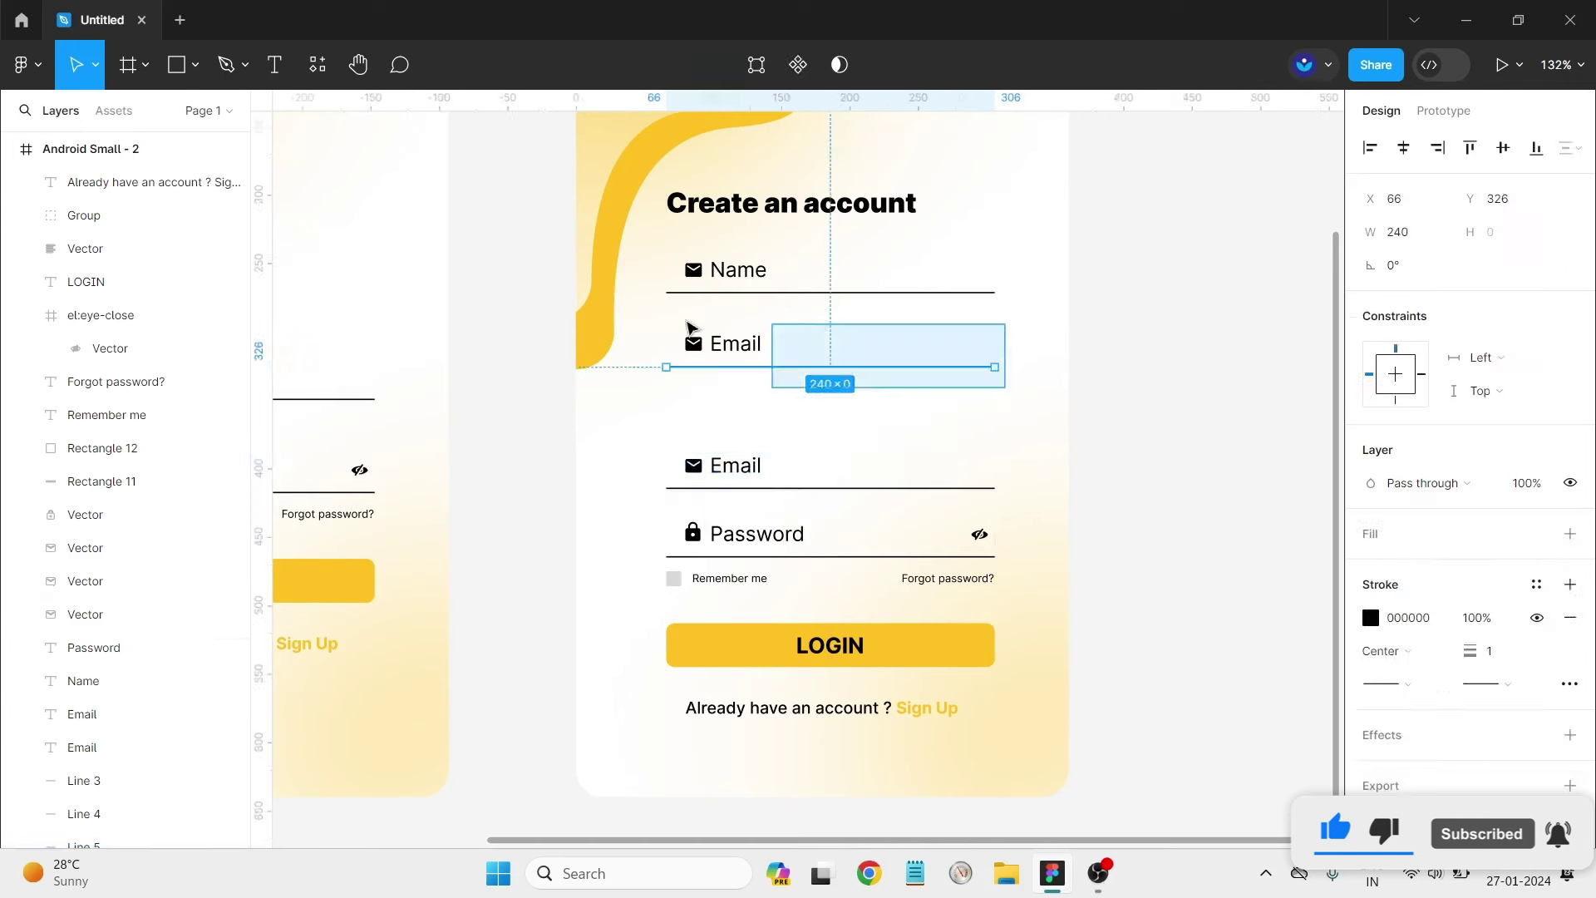
drag(831, 357, 830, 396)
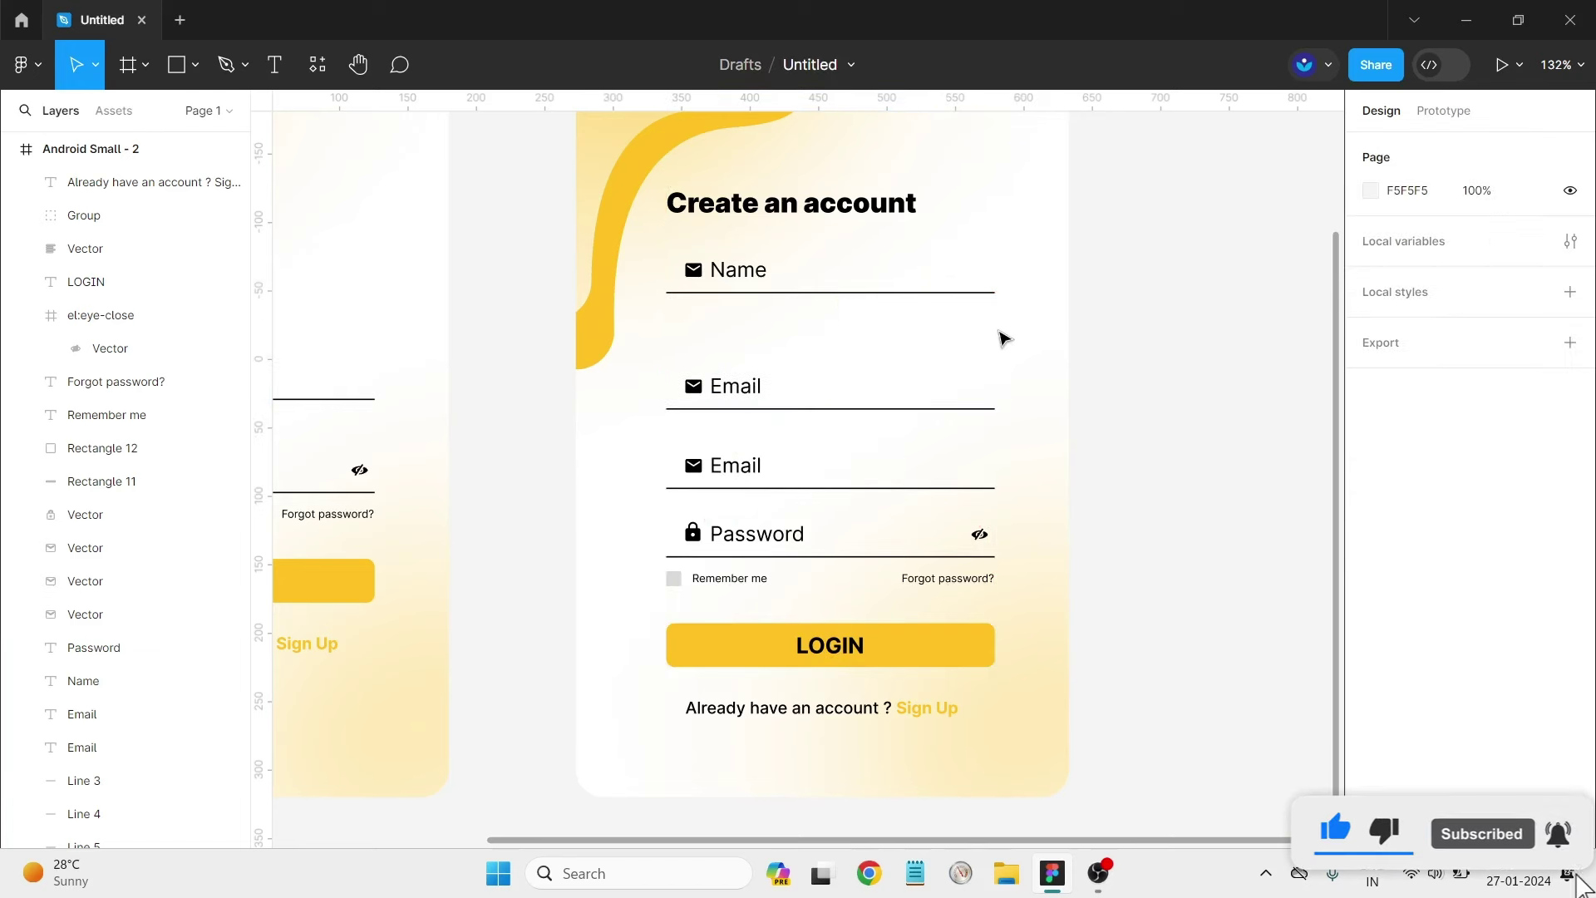
drag(997, 329, 680, 249)
drag(813, 274, 817, 314)
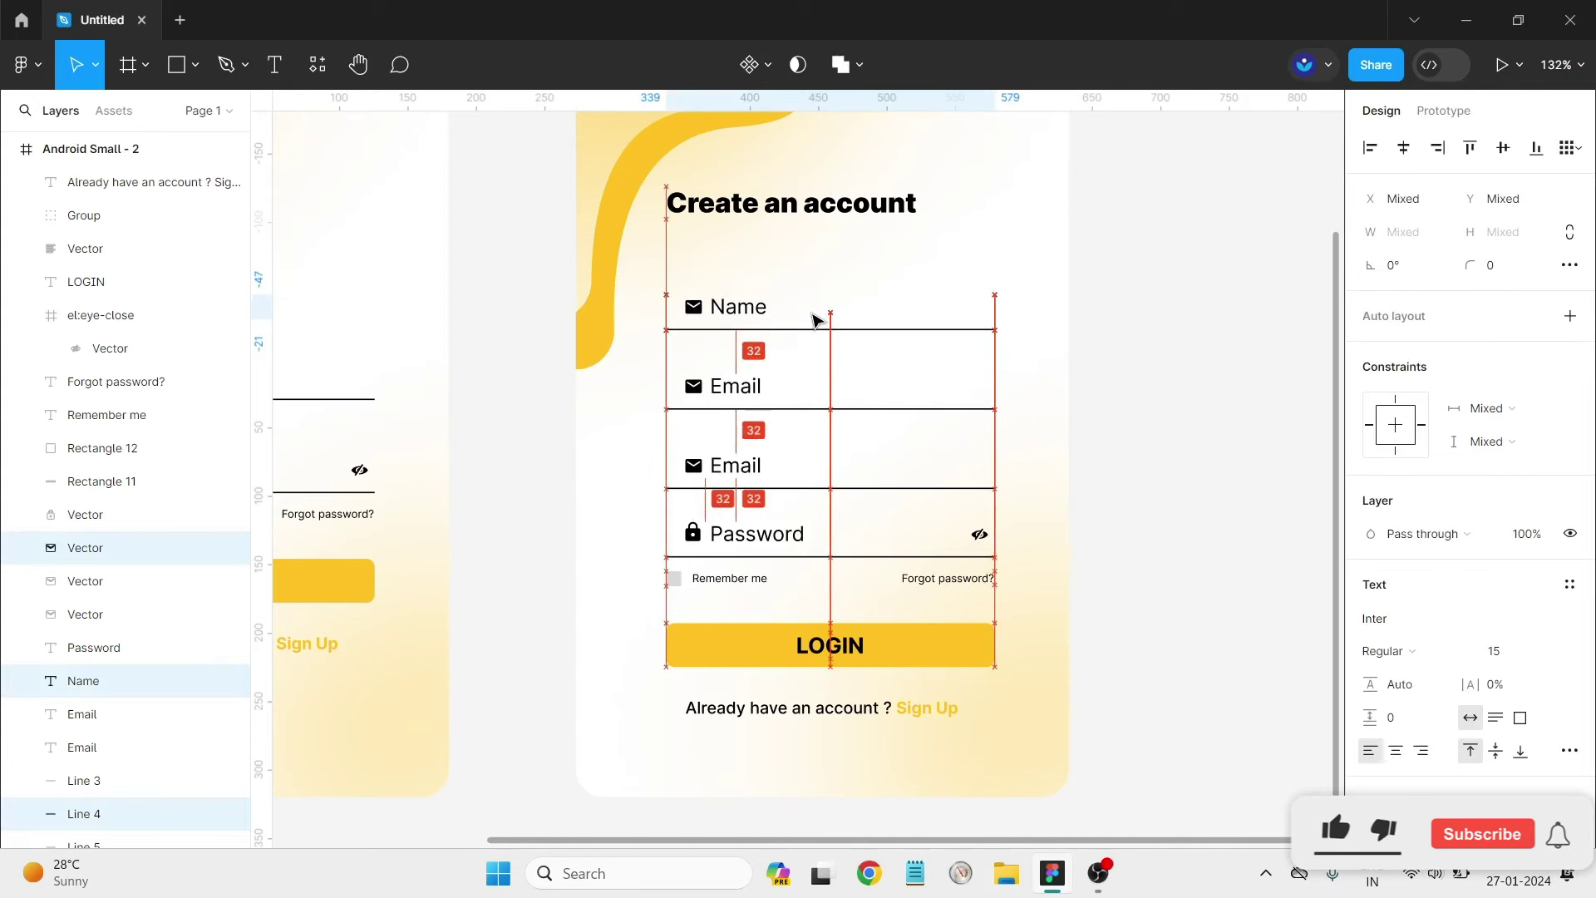
click(882, 211)
Lower the heading, then drag Iconify's iconamoon profile-fill icon next to the Name label.
drag(847, 217, 846, 256)
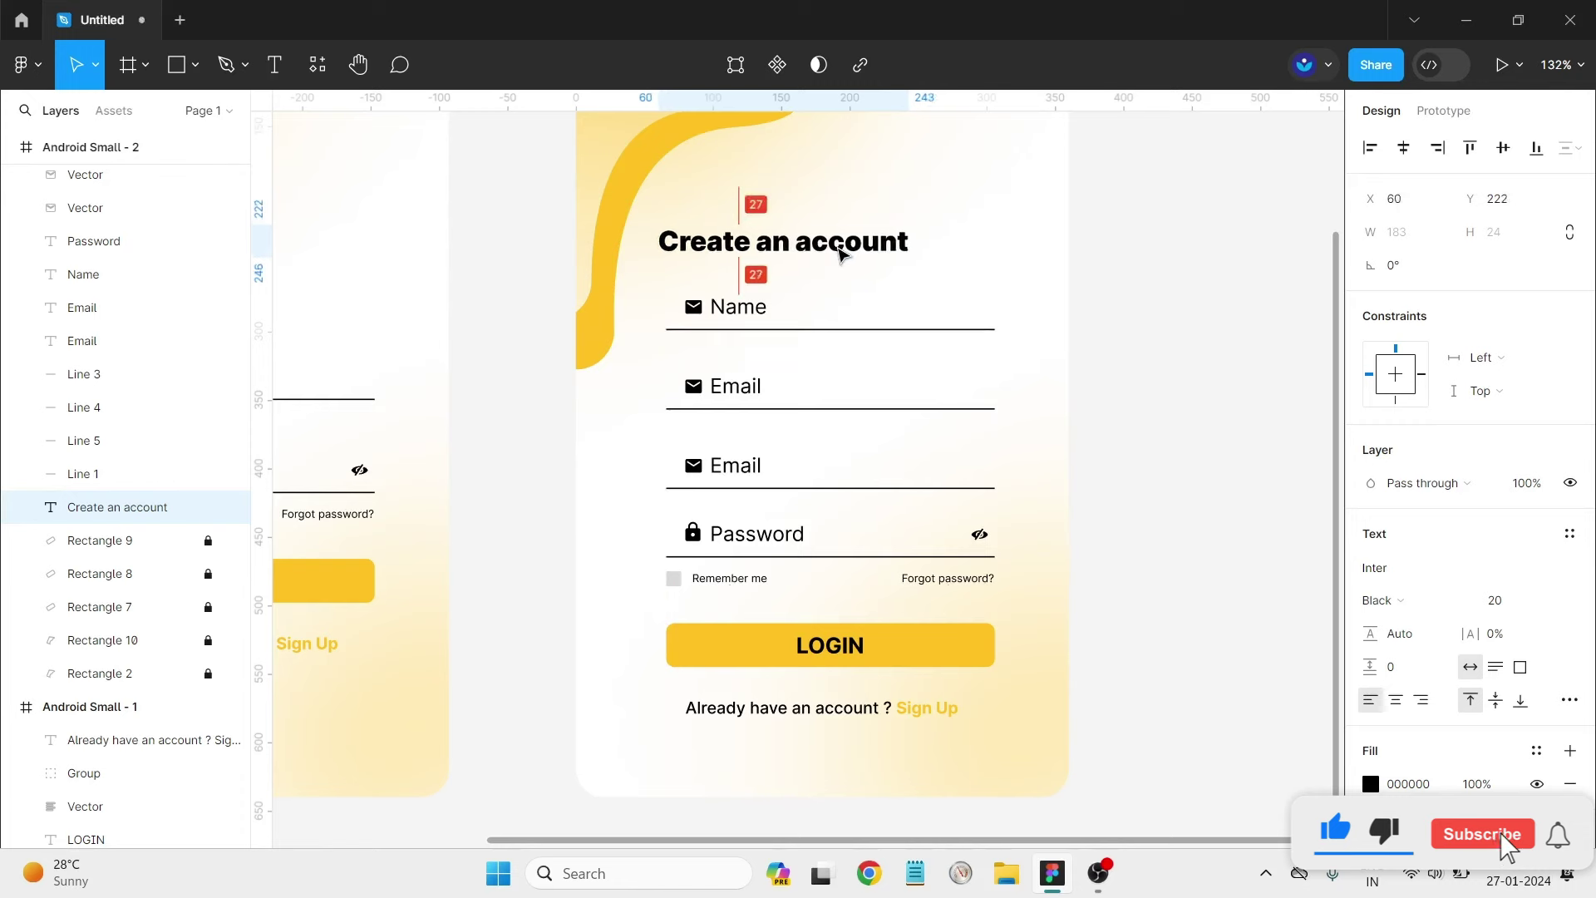
click(717, 314)
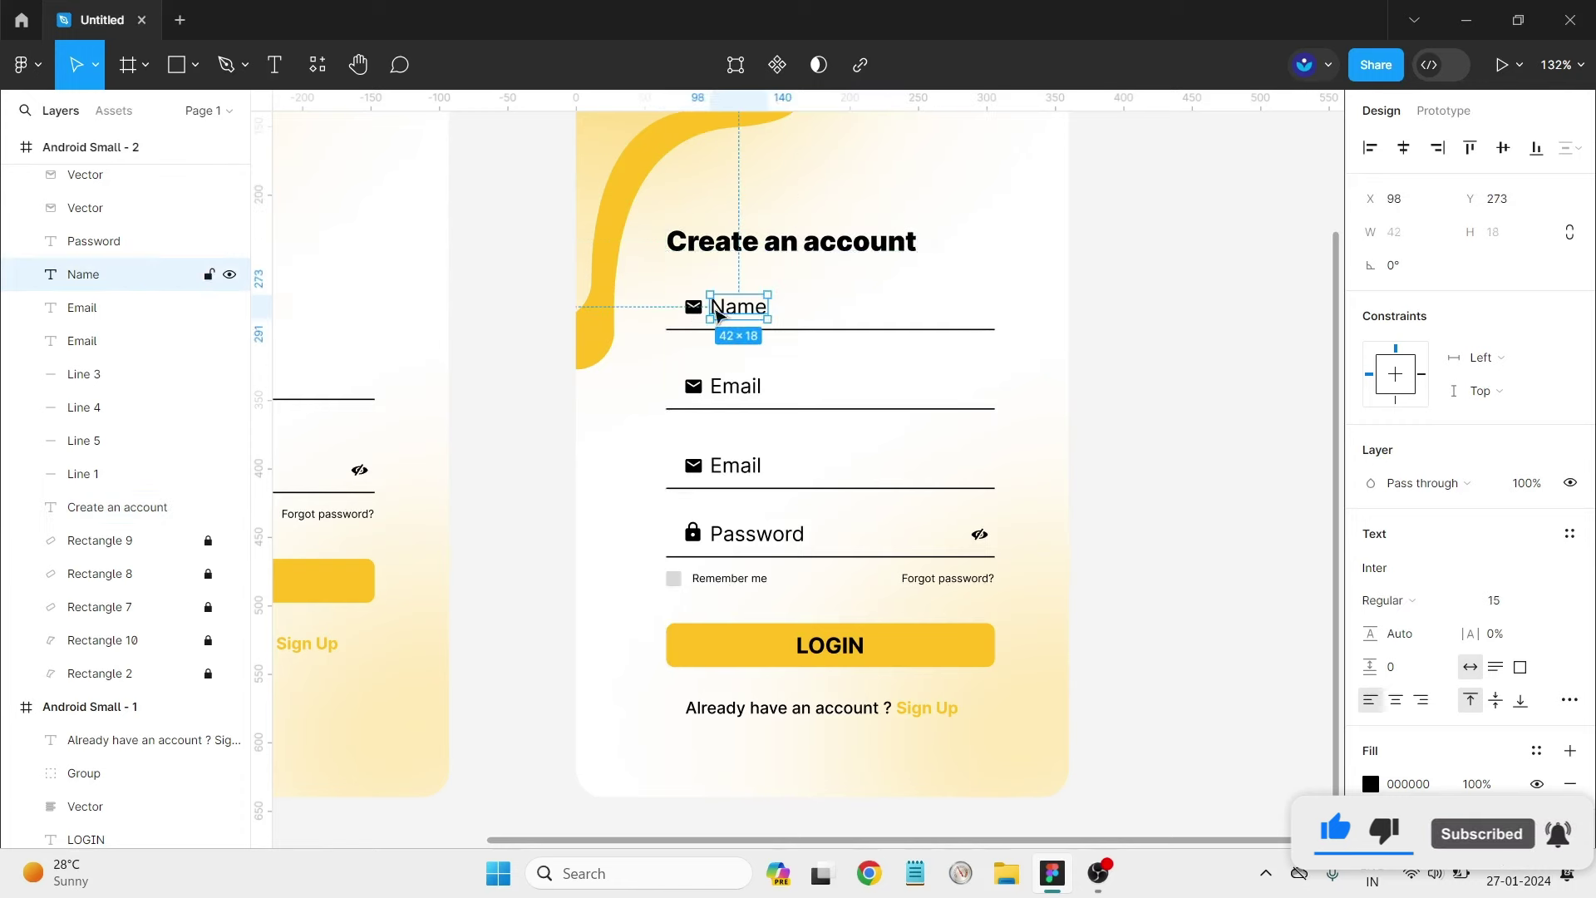
click(317, 64)
click(402, 303)
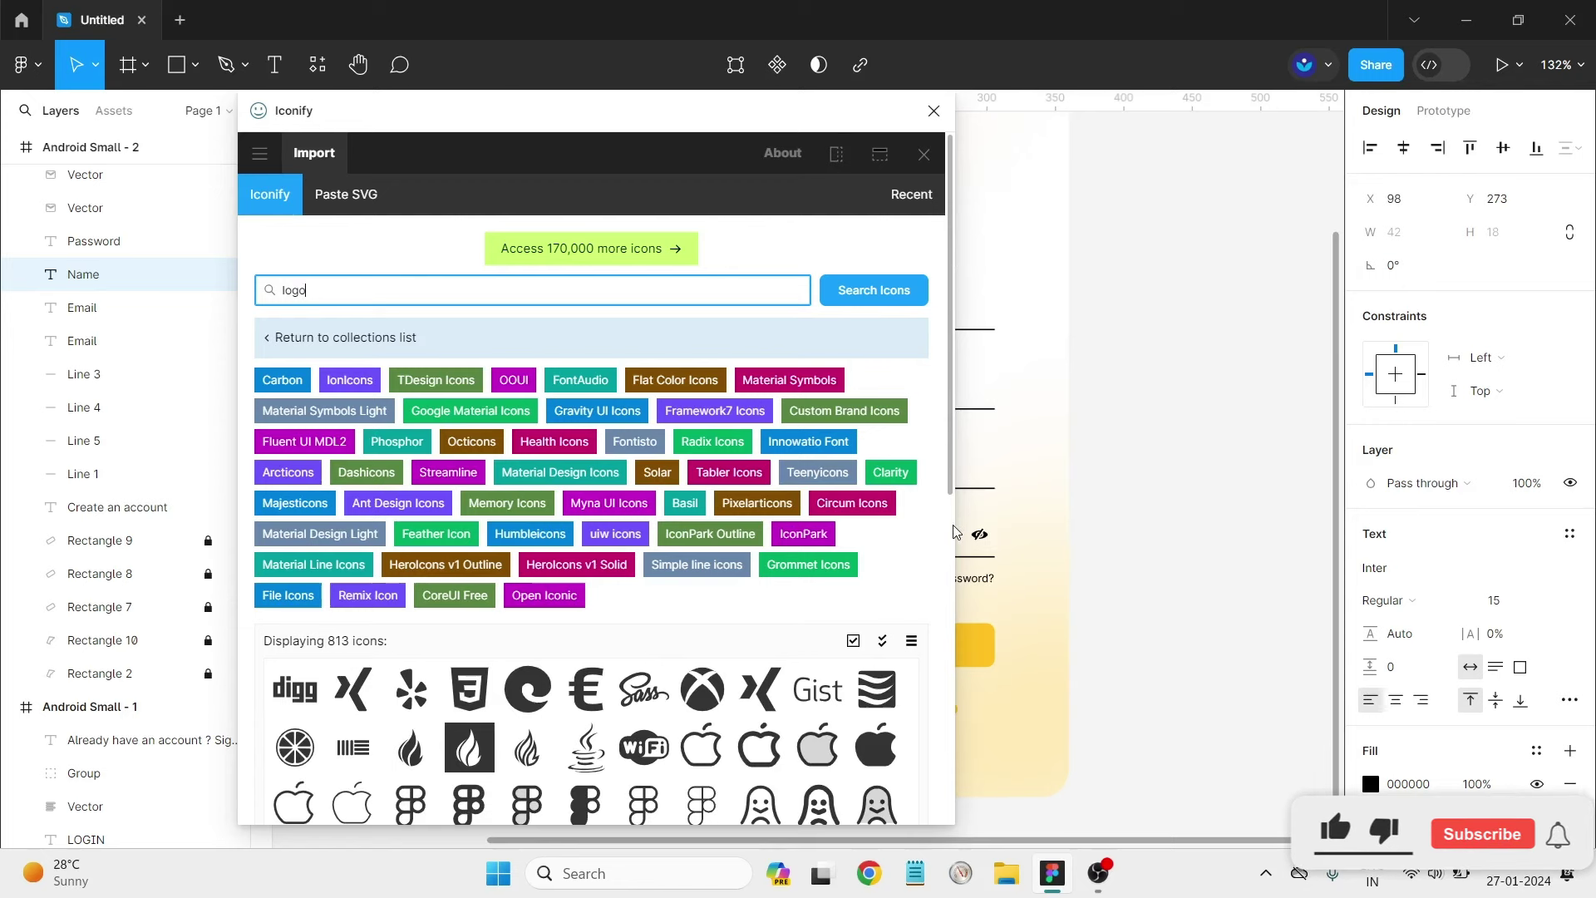
drag(461, 127, 257, 126)
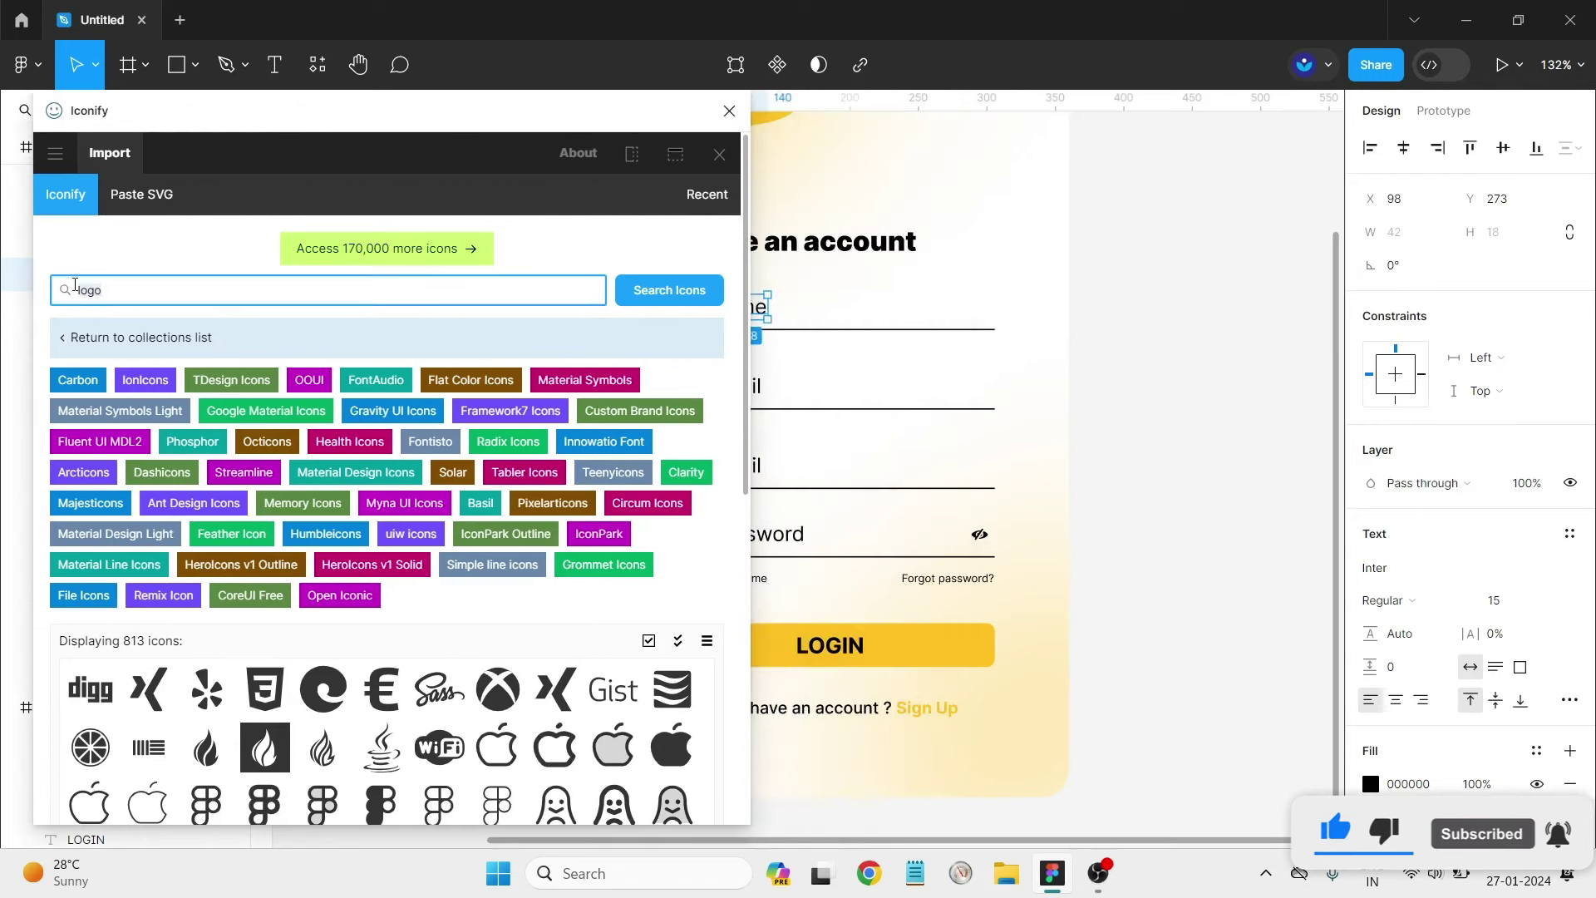
text(Profile)
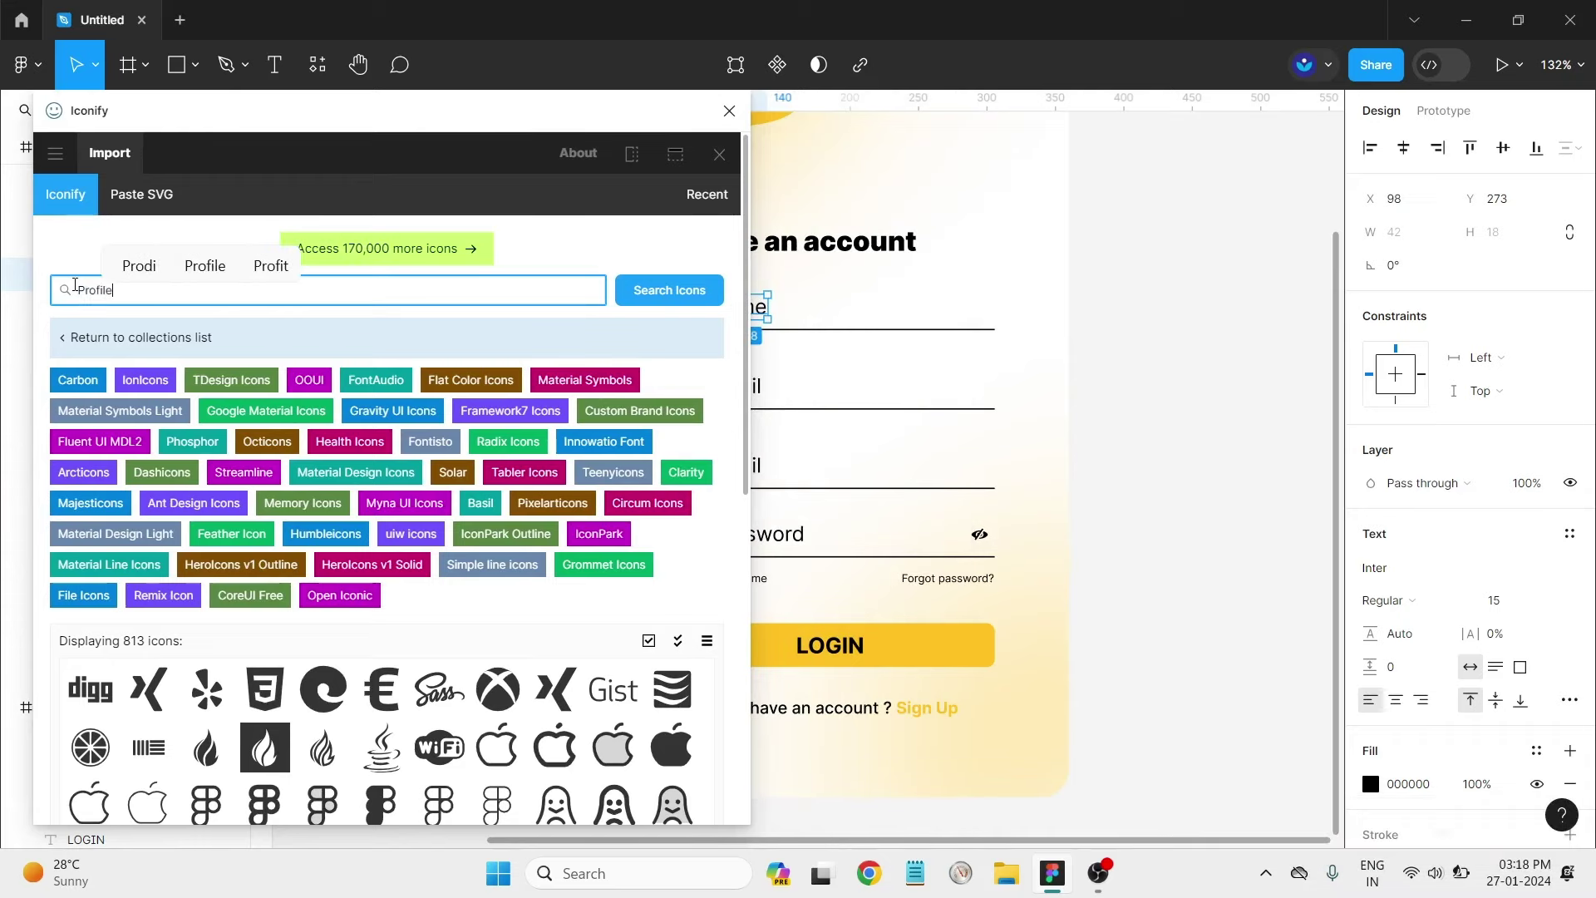
key(Return)
scroll(556, 685, down, 2)
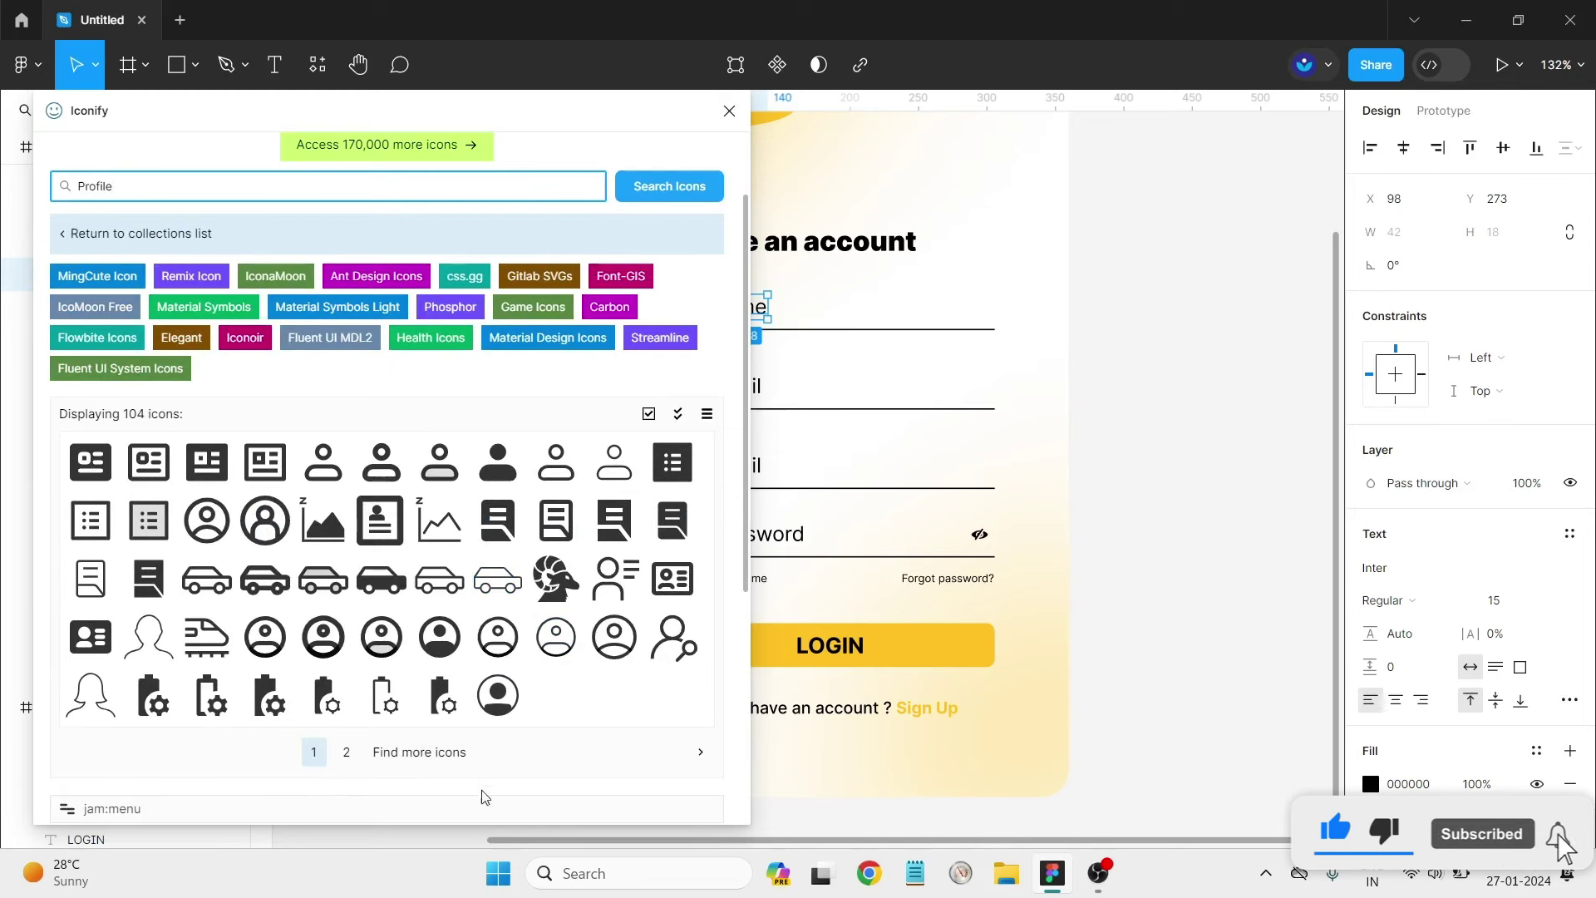
mouse_move(510, 472)
mouse_down()
mouse_move(1089, 434)
mouse_move(681, 303)
mouse_up()
Move the profile icon into the Name field and resize it to 13×13.
double_click(1089, 434)
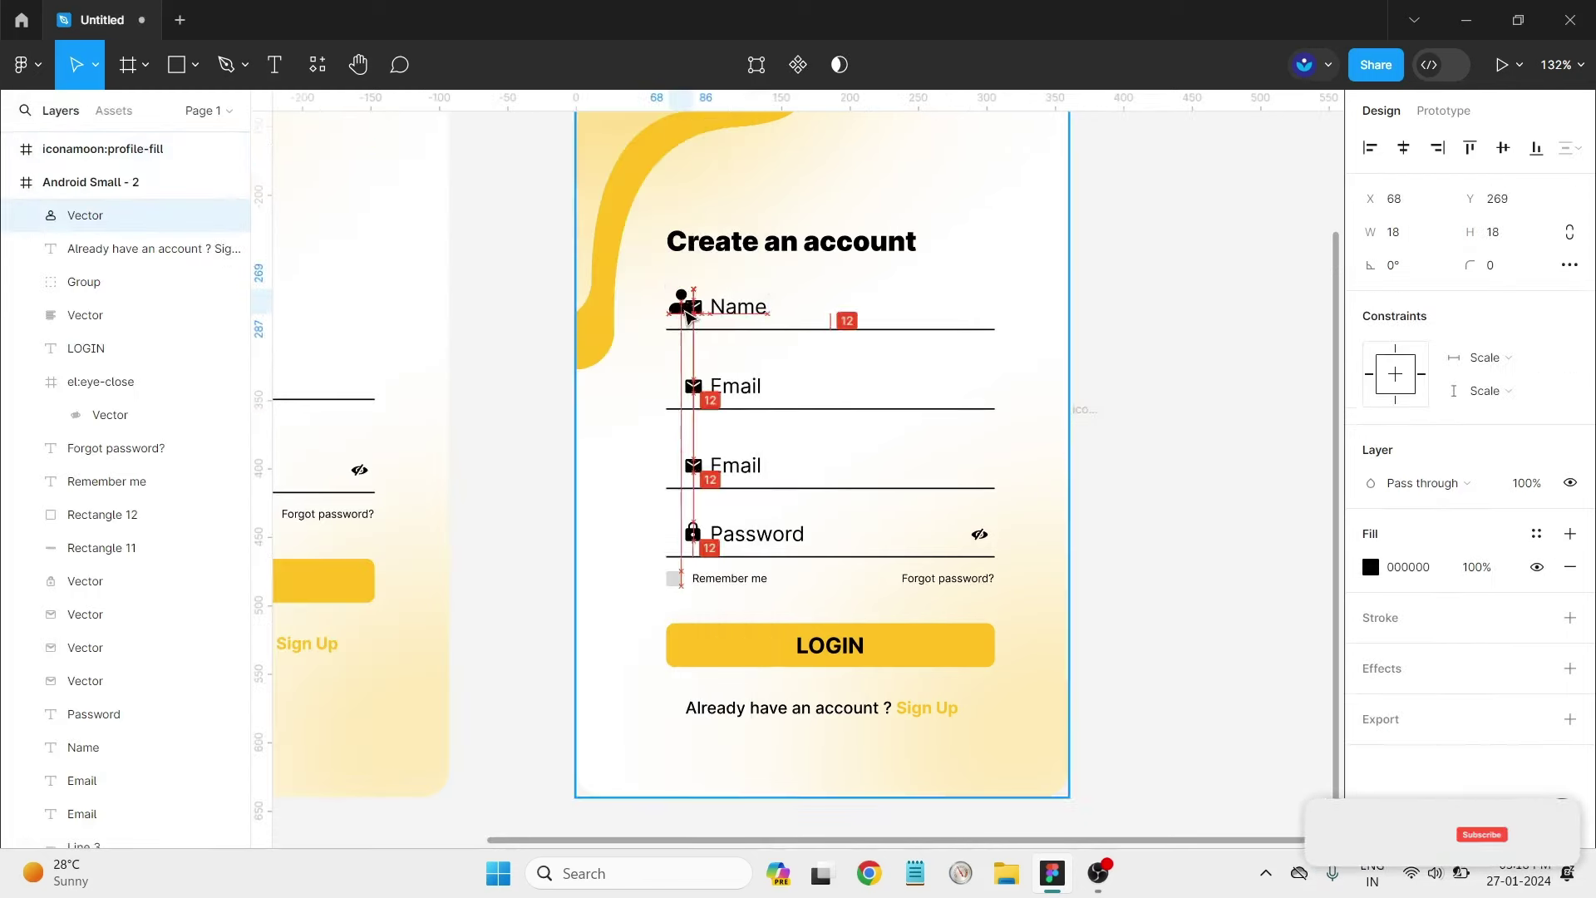
scroll(696, 309, up, 5)
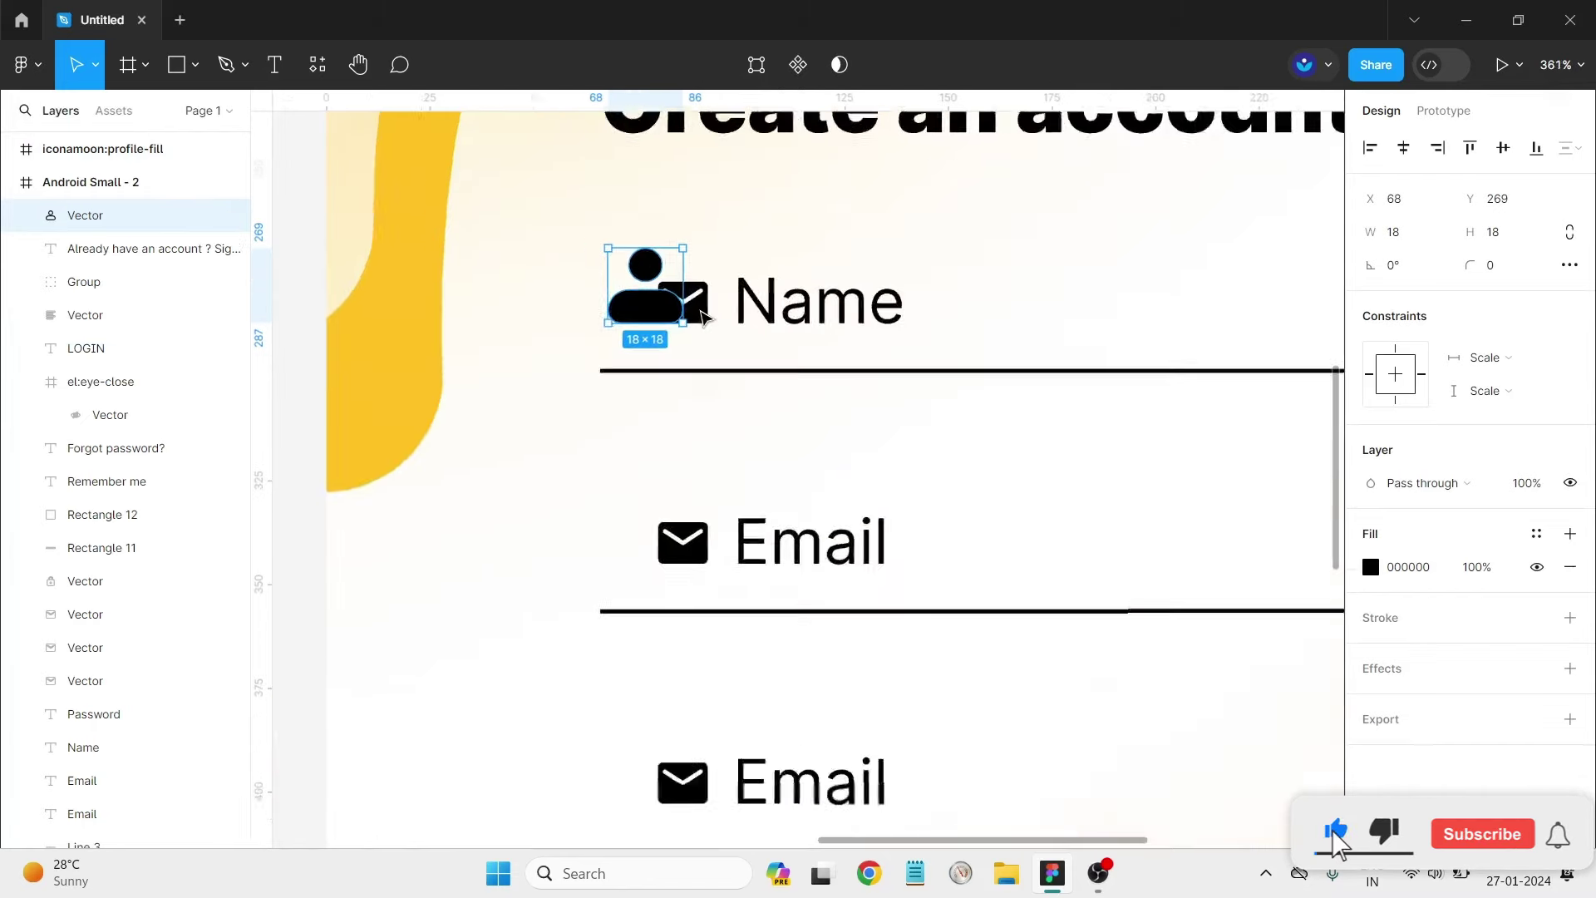
scroll(696, 309, up, 3)
key(Escape)
click(644, 308)
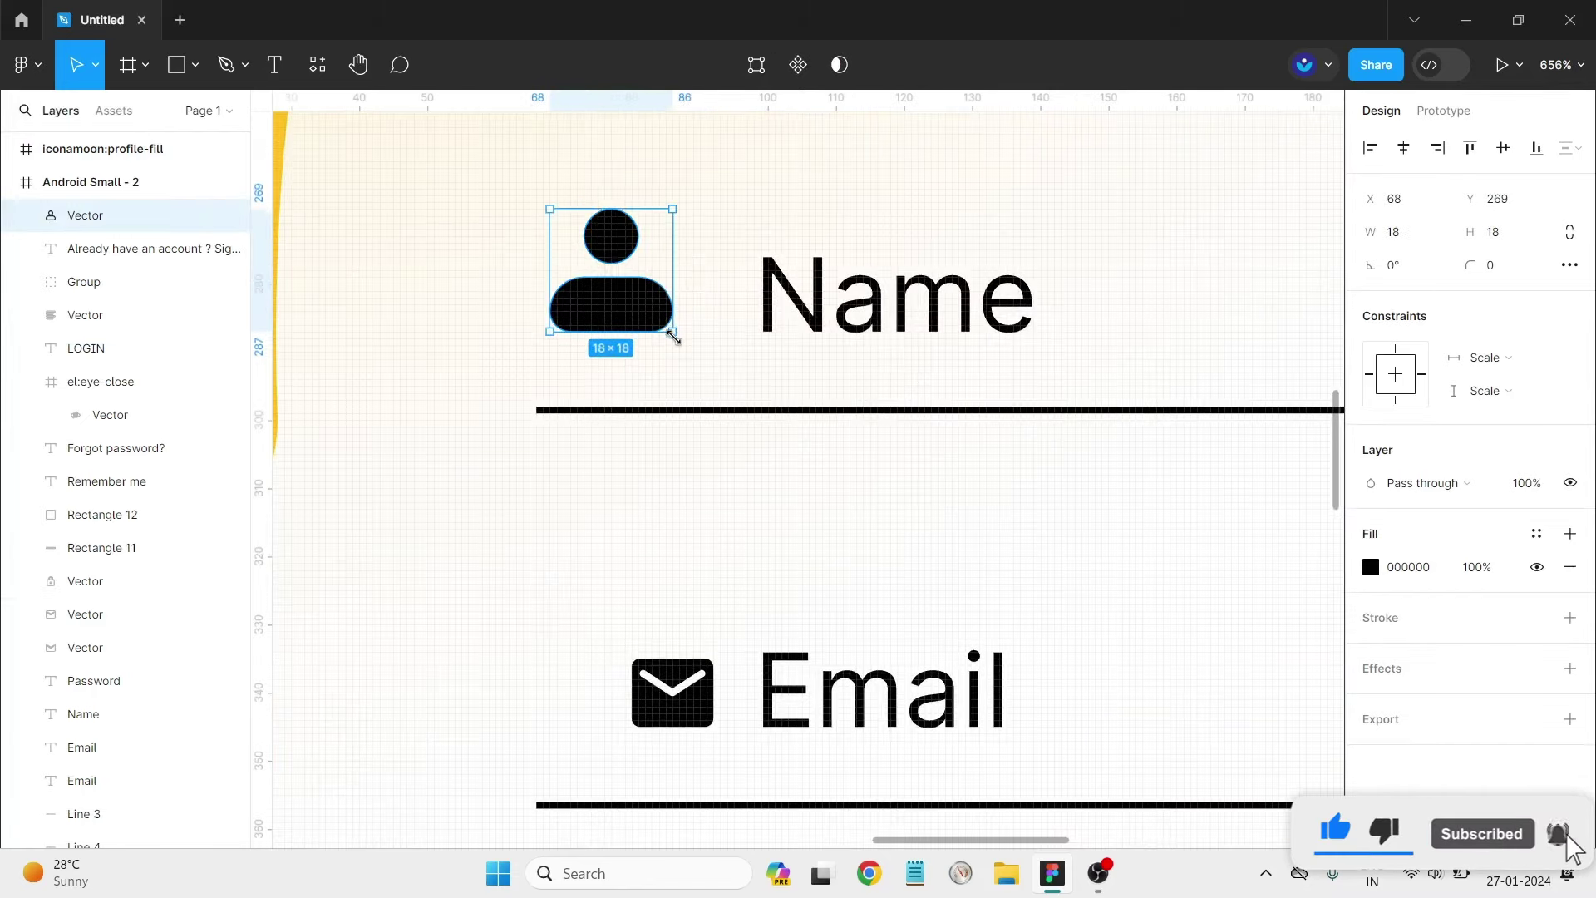
mouse_move(673, 331)
mouse_down()
mouse_move(622, 297)
mouse_move(686, 301)
mouse_up()
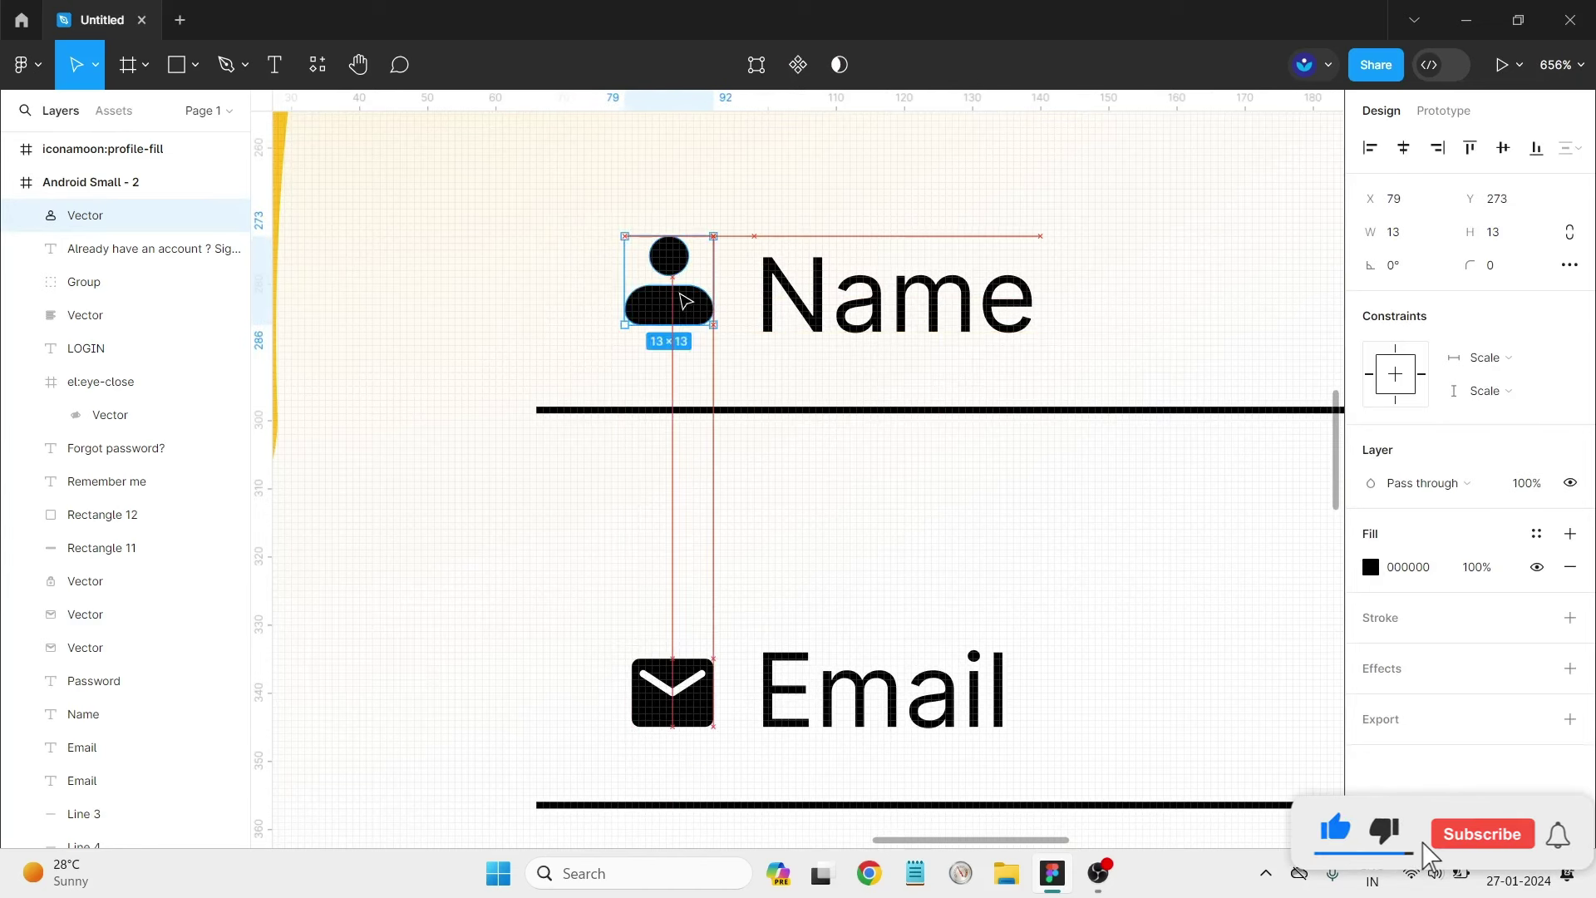
click(865, 466)
Vertically centre the profile icon with the Name label.
scroll(833, 524, down, 5)
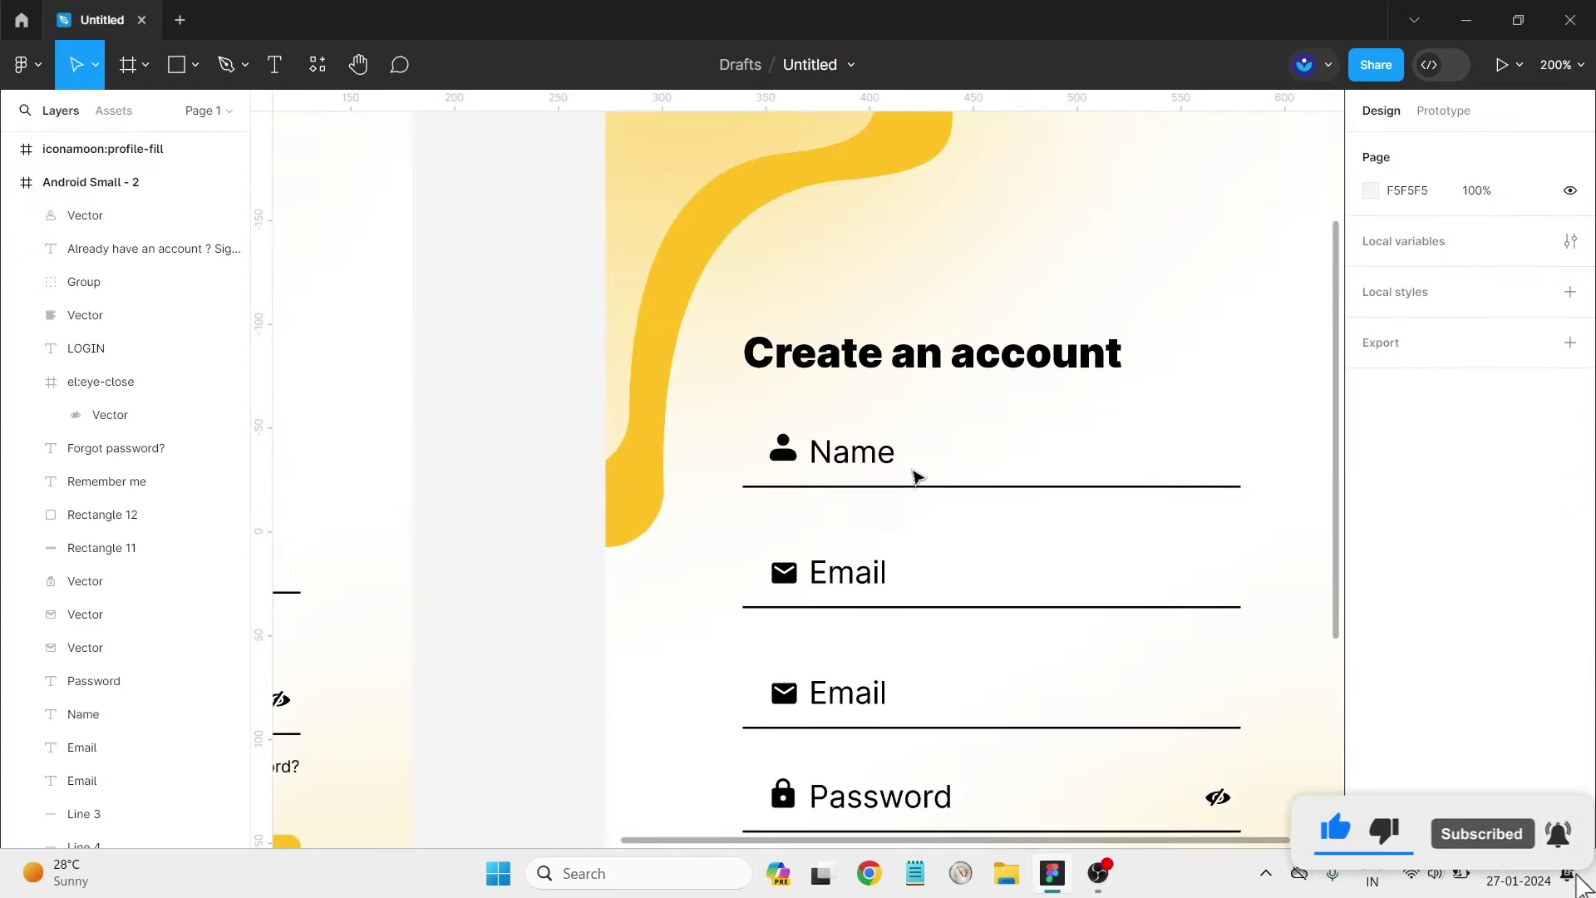
drag(917, 475, 761, 424)
click(1503, 150)
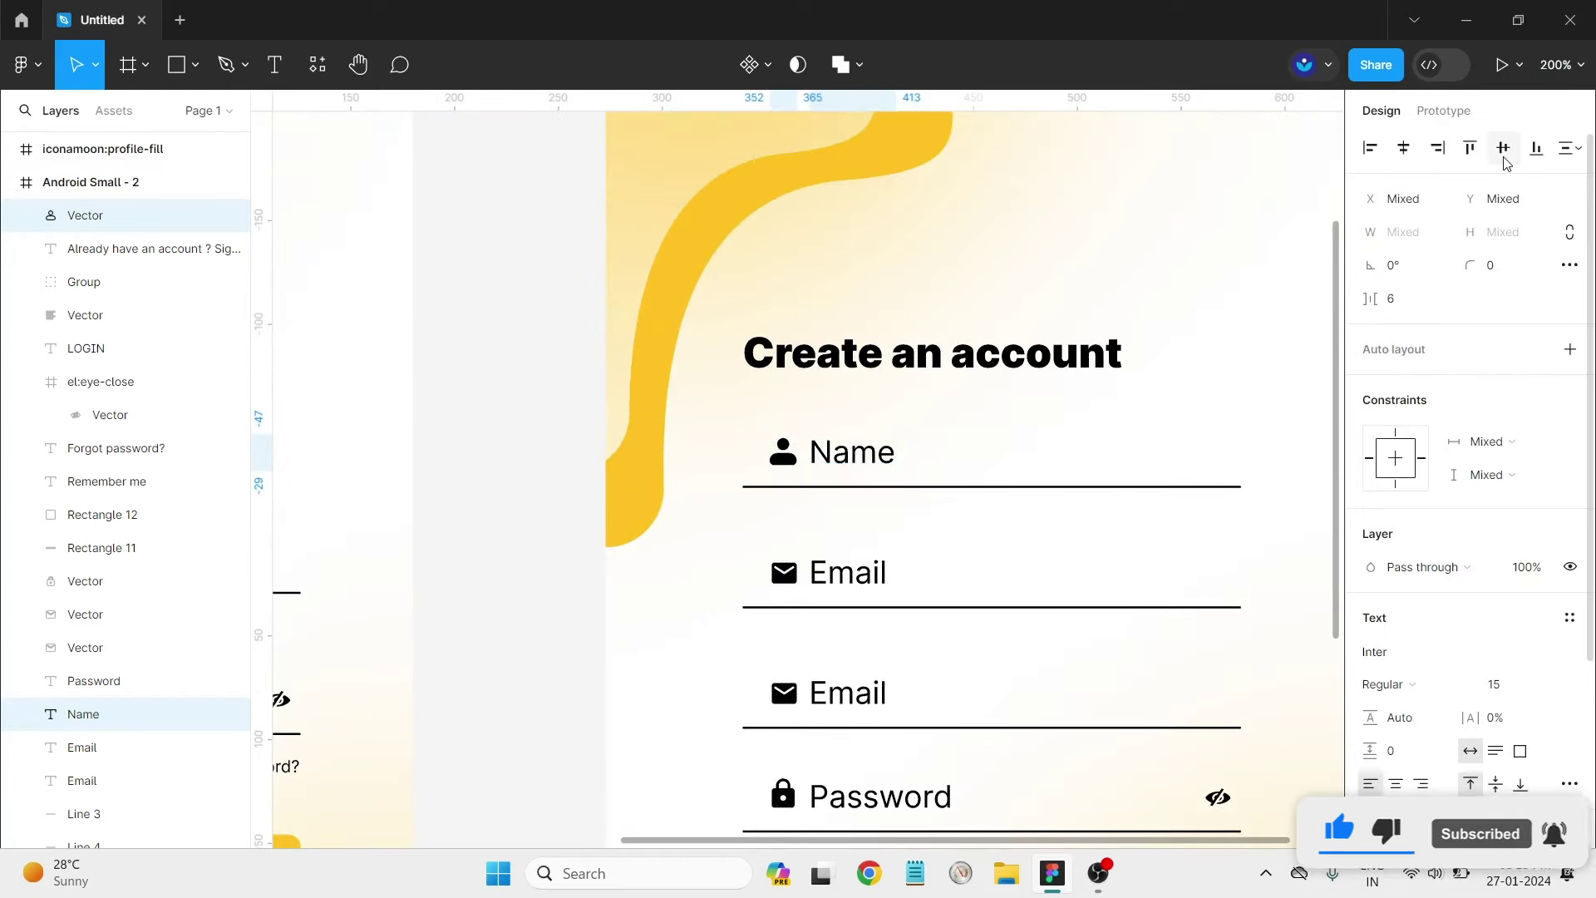
click(937, 459)
scroll(969, 529, down, 1)
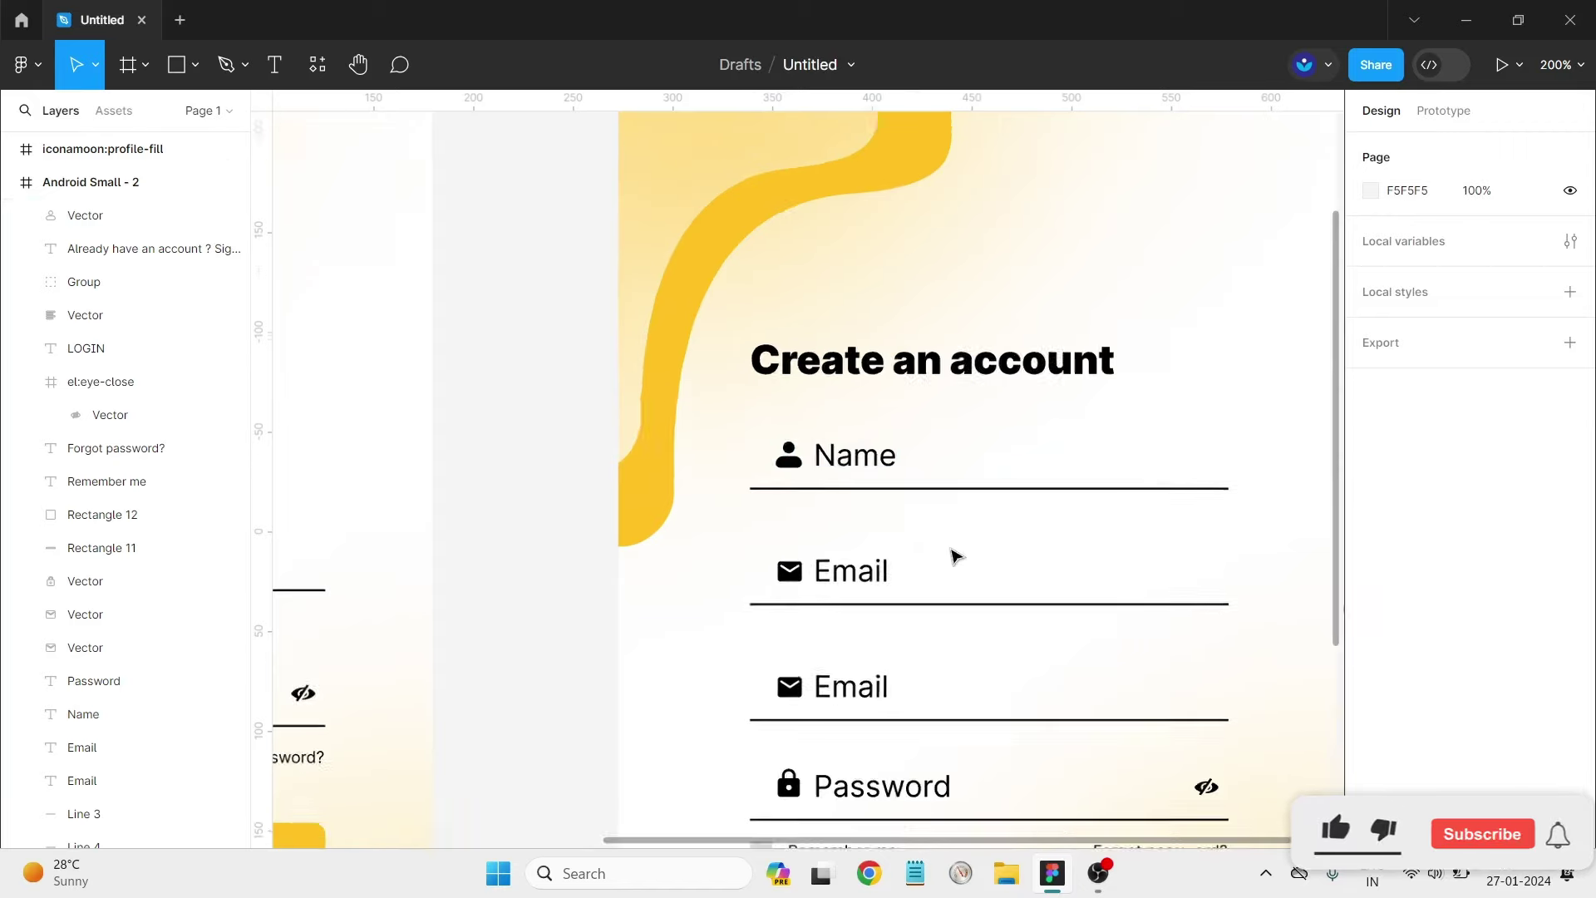
scroll(856, 727, down, 2)
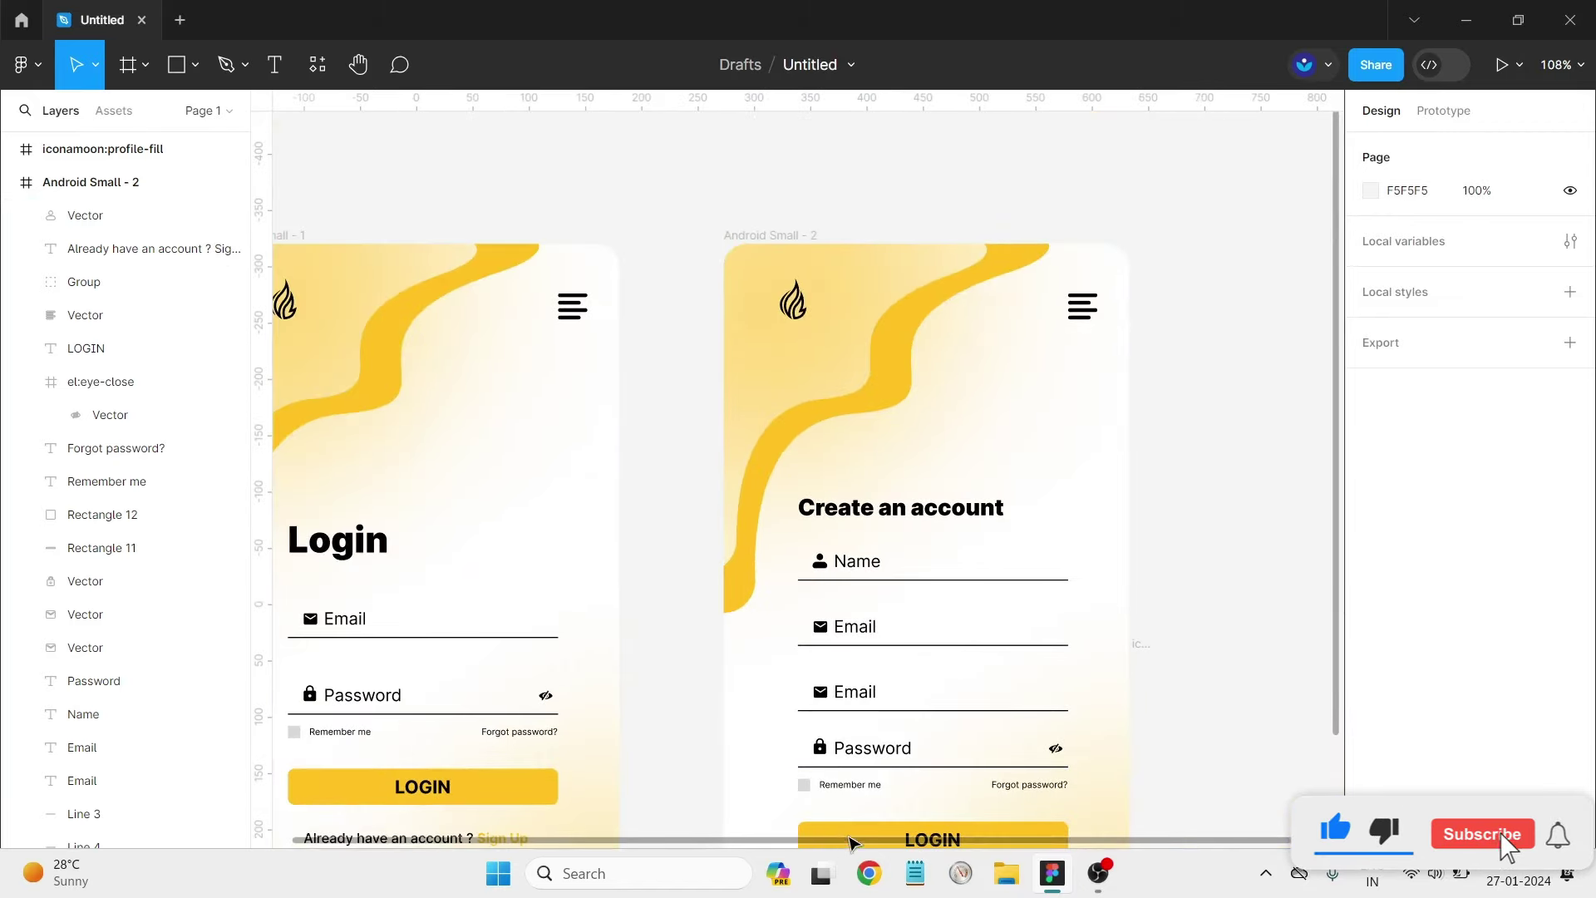
scroll(918, 840, right, 2)
scroll(862, 756, right, 2)
scroll(762, 684, up, 2)
Delete the duplicate Email label and icon, then copy the Password row into that empty row.
scroll(669, 678, up, 2)
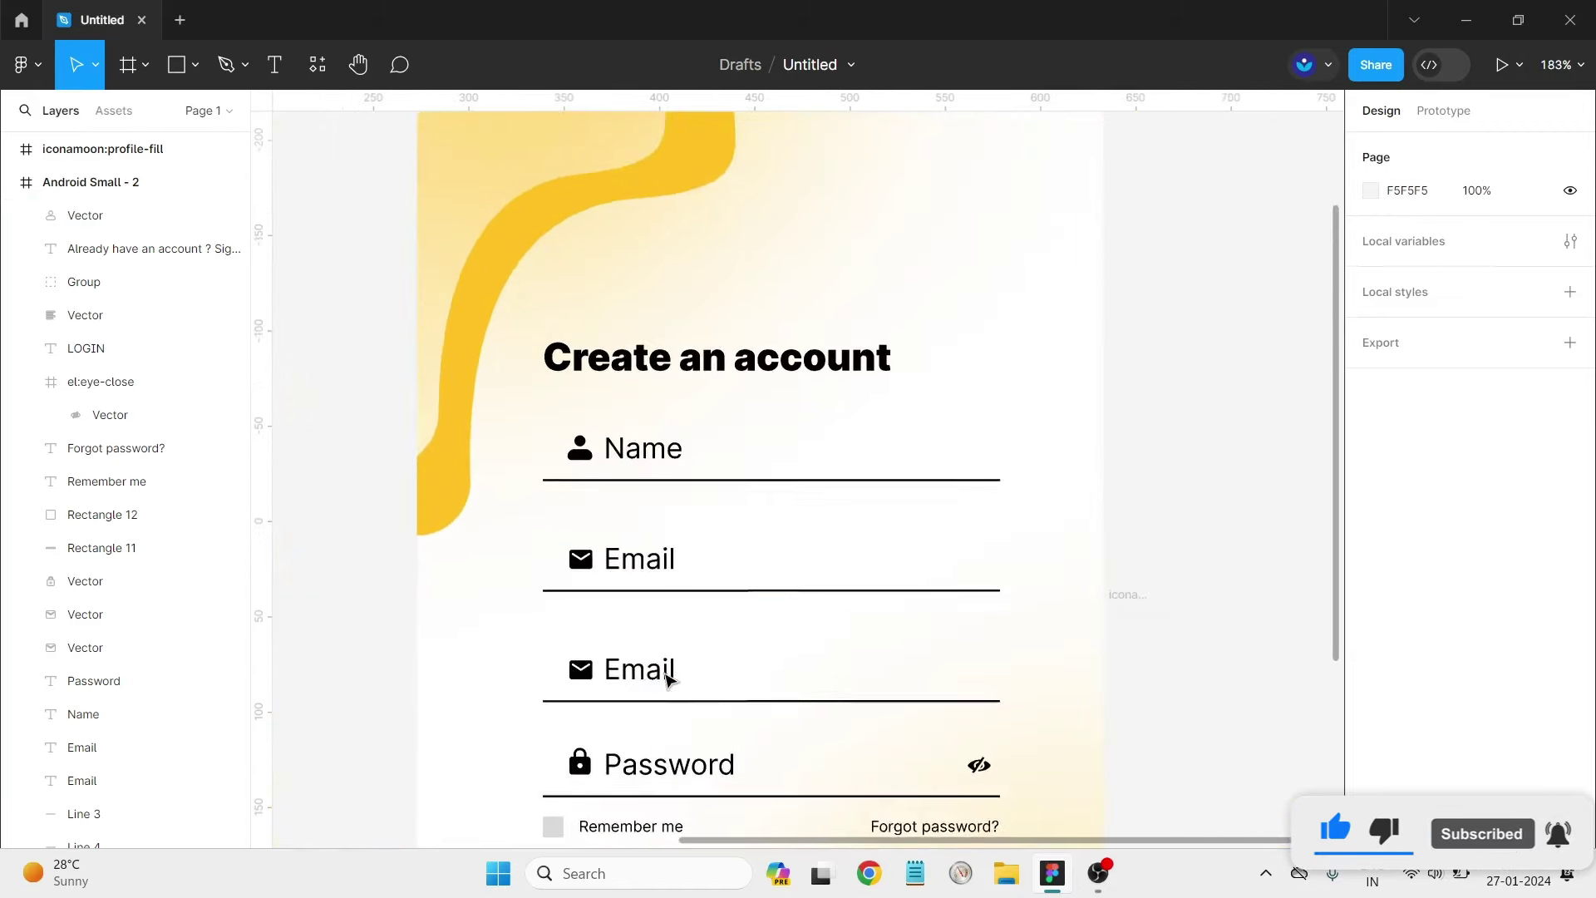
double_click(664, 677)
click(684, 766)
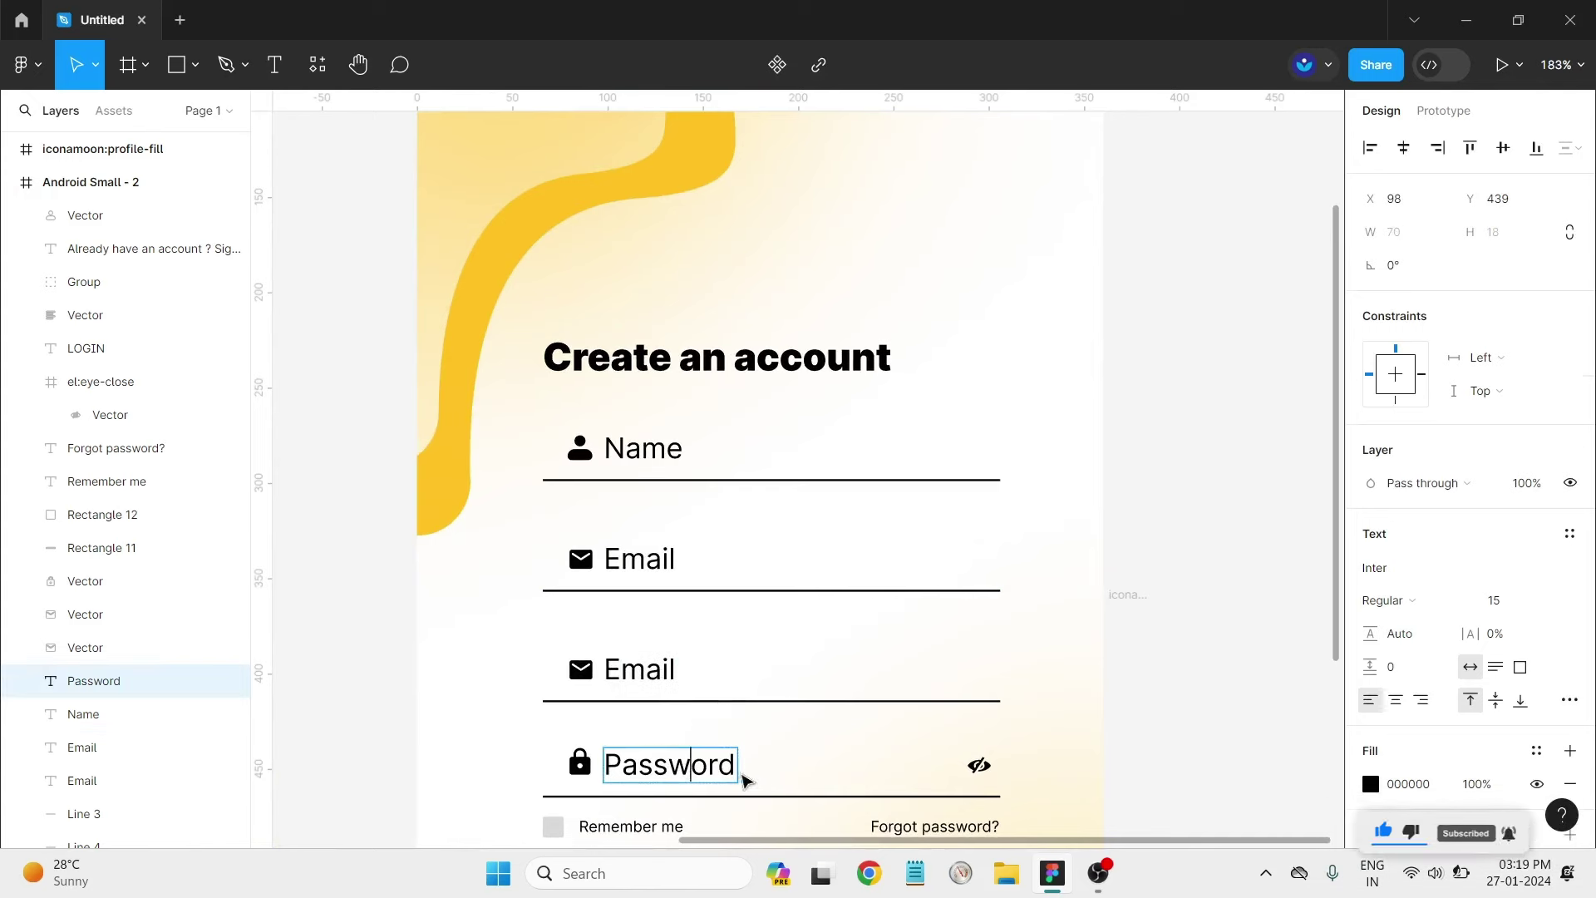
drag(761, 786, 566, 735)
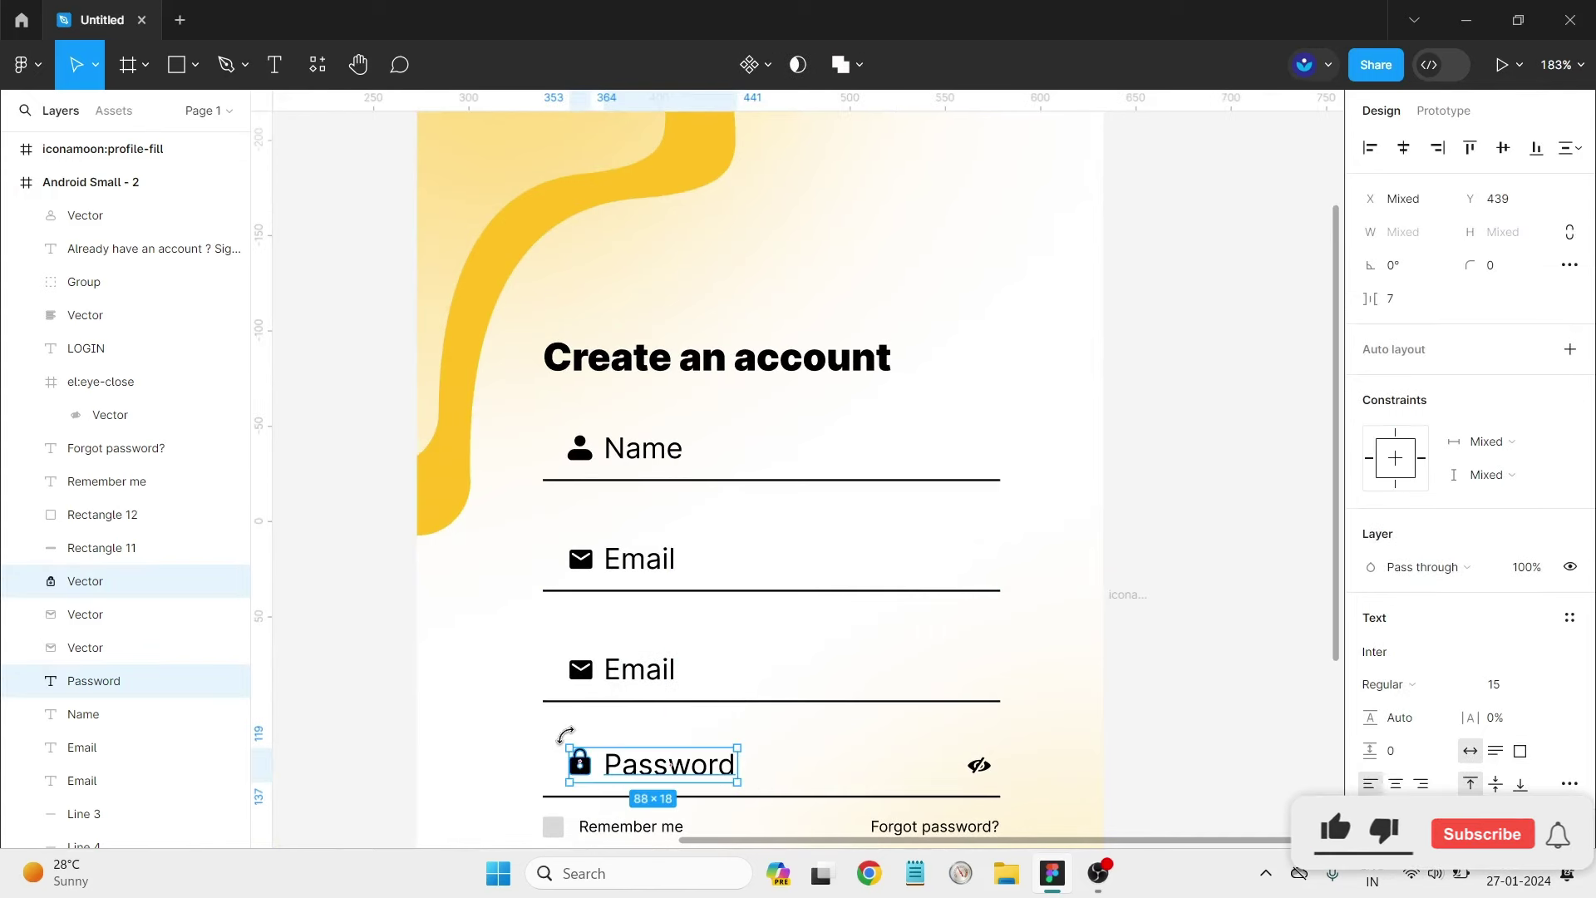
drag(723, 695, 553, 649)
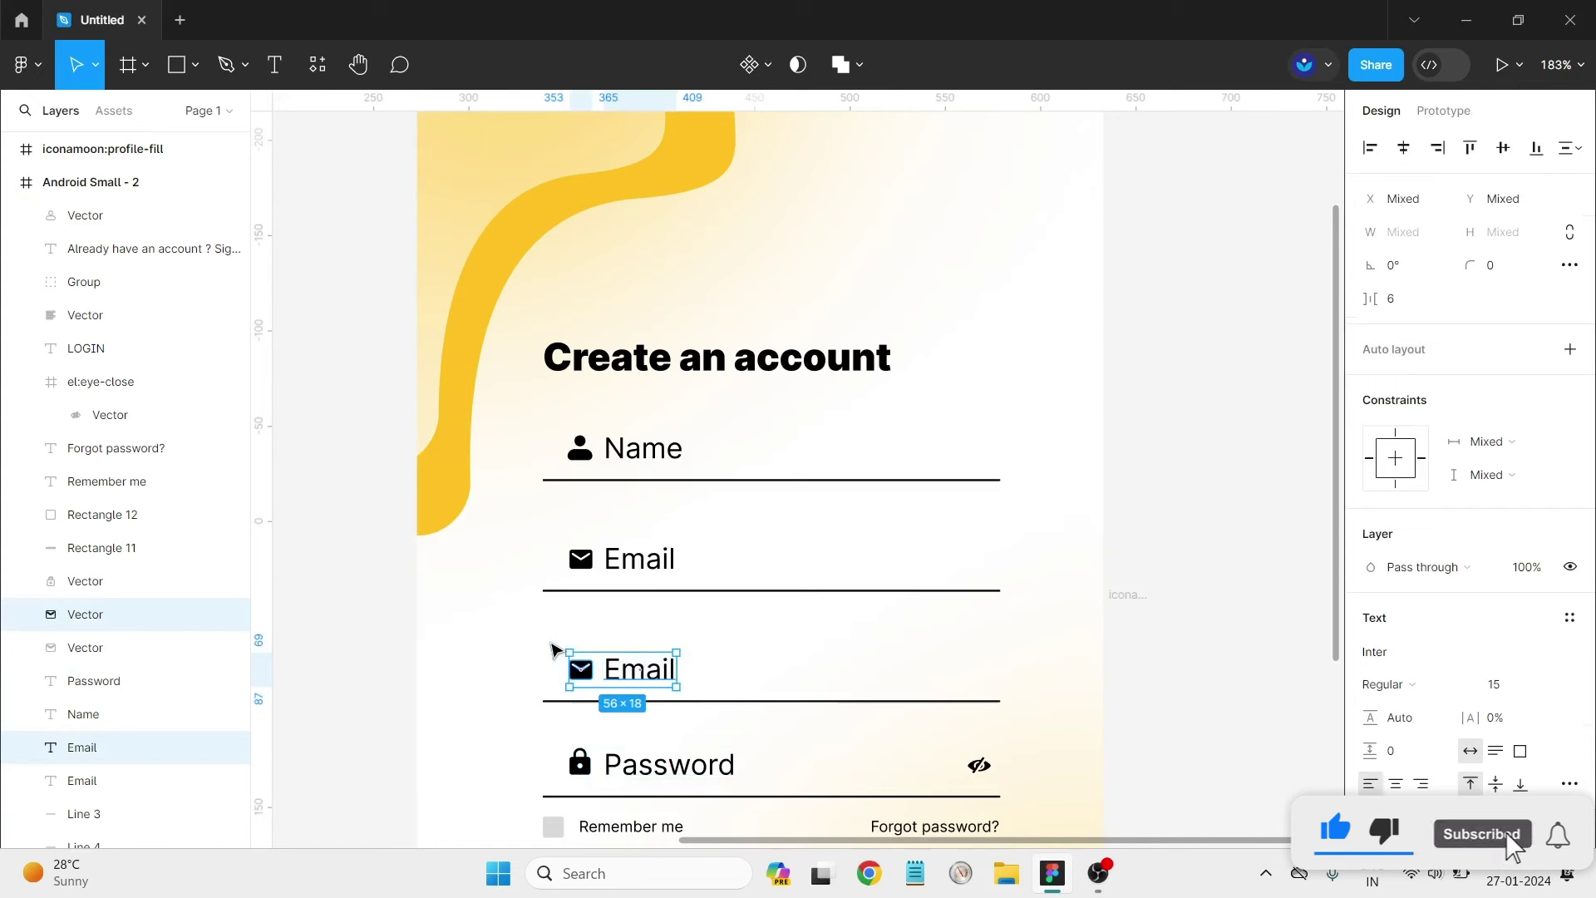
key(Delete)
mouse_move(761, 786)
mouse_down()
mouse_move(568, 743)
mouse_move(659, 661)
mouse_move(674, 669)
mouse_up()
key(shift+Up)
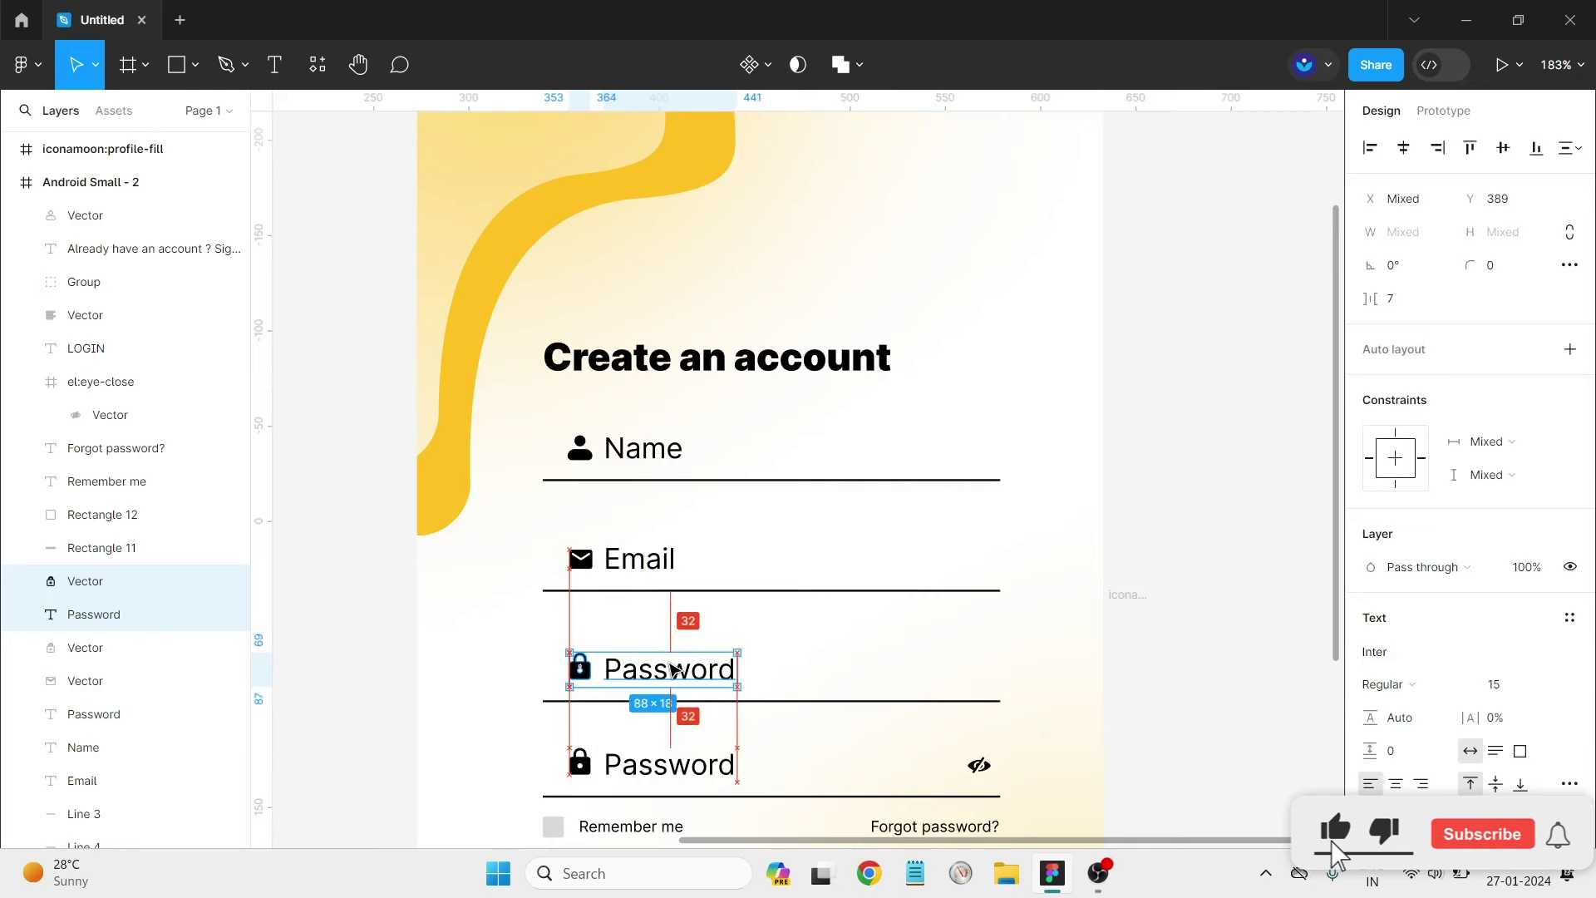
Relabel the bottom Password field as 'Confirm Password'.
double_click(646, 678)
double_click(661, 777)
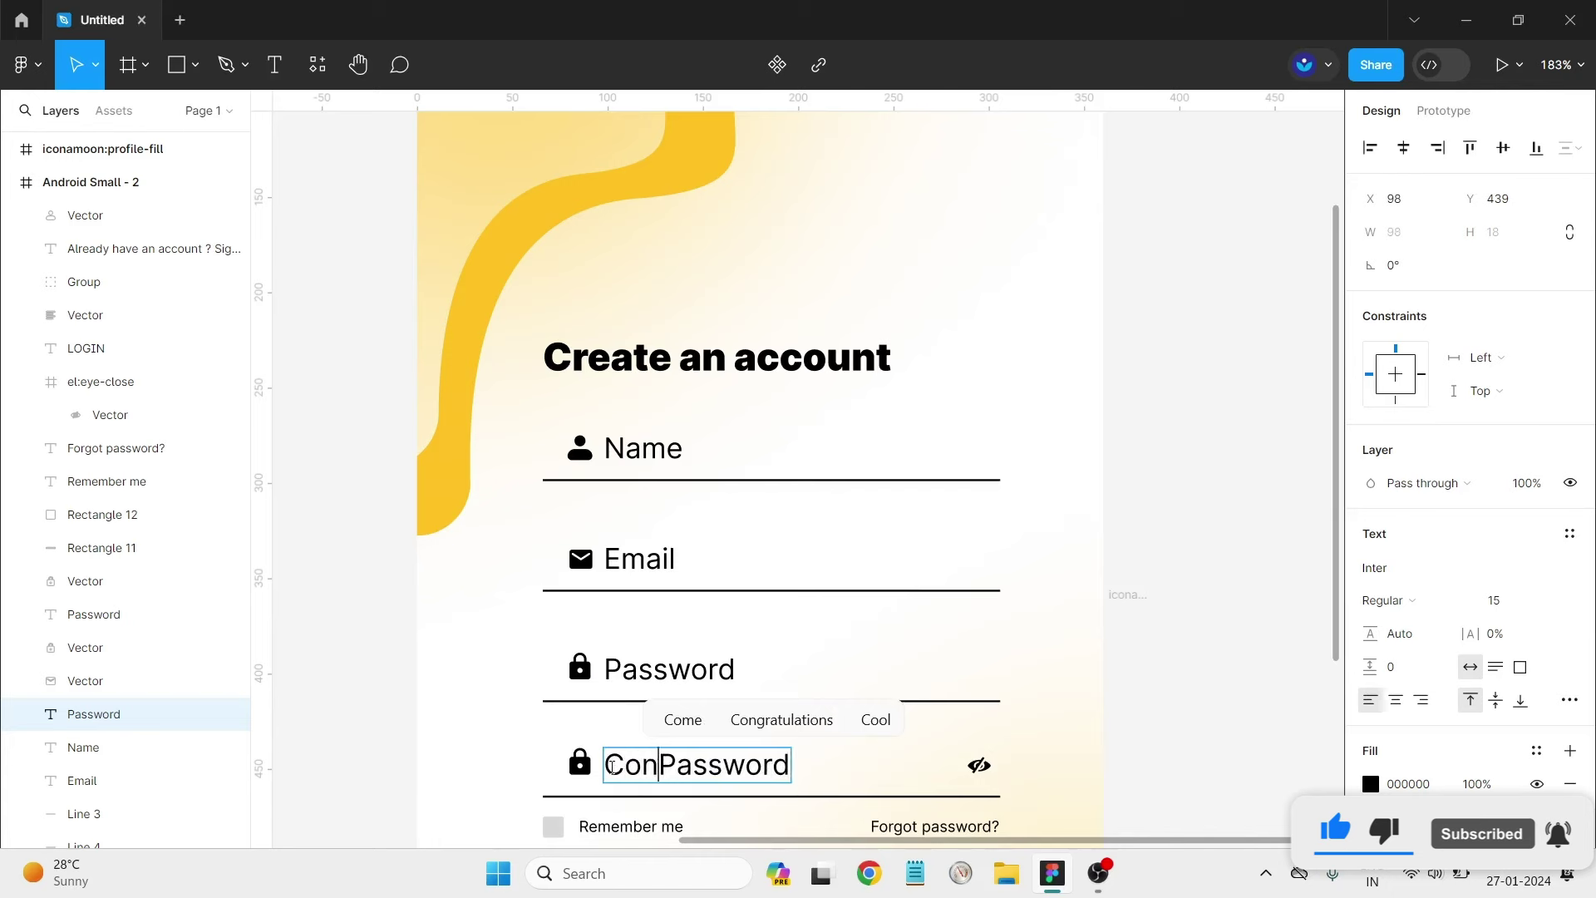
text(firm)
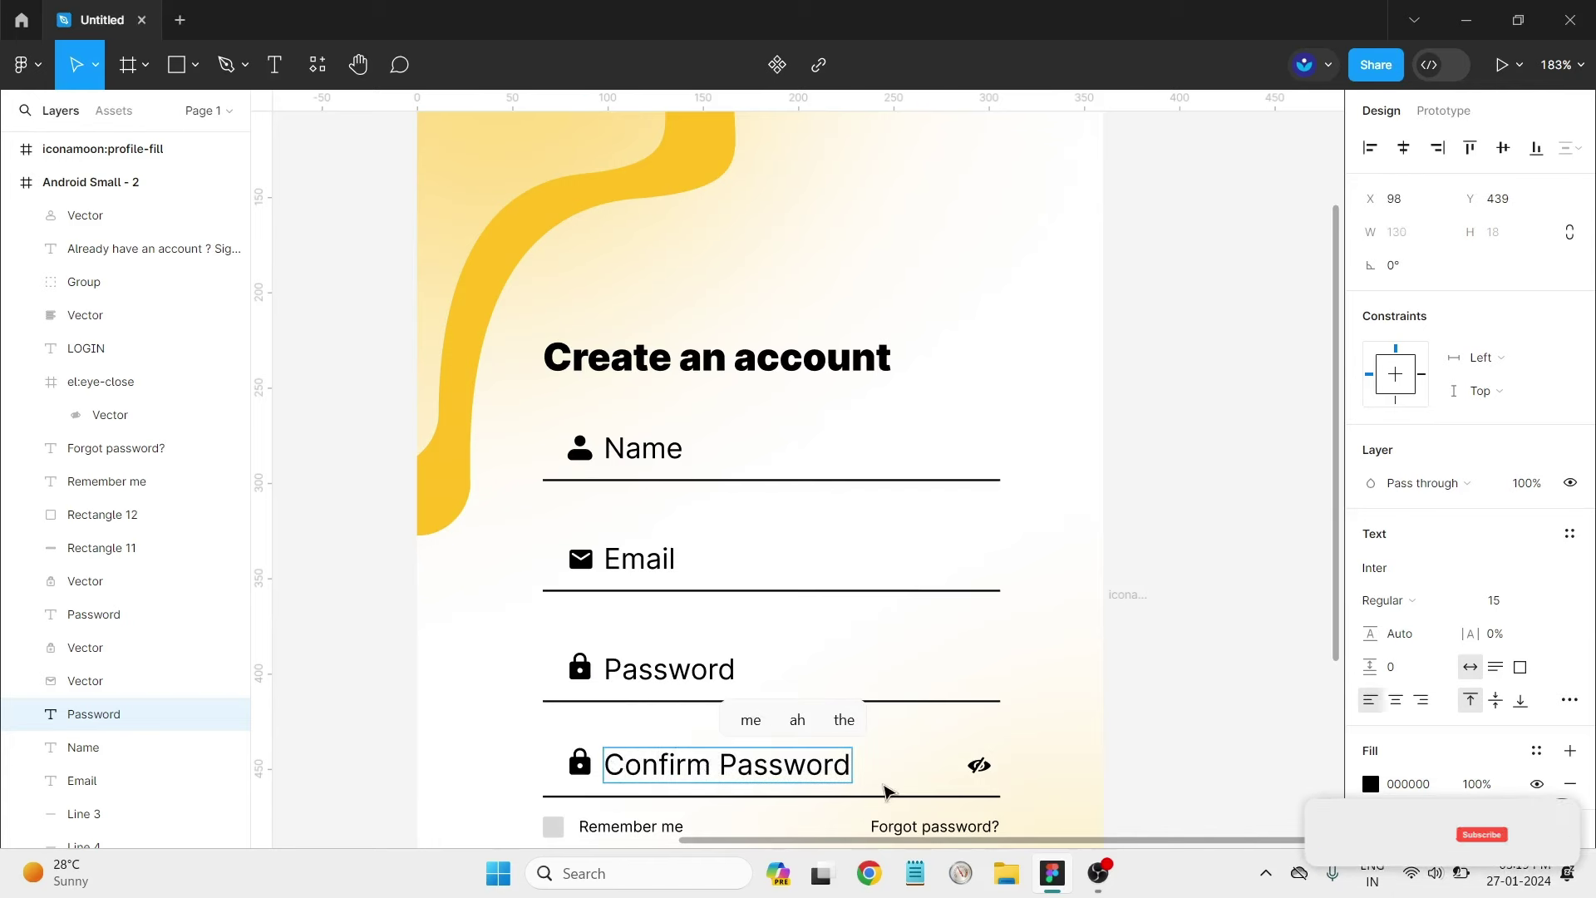
key(Escape)
click(1096, 712)
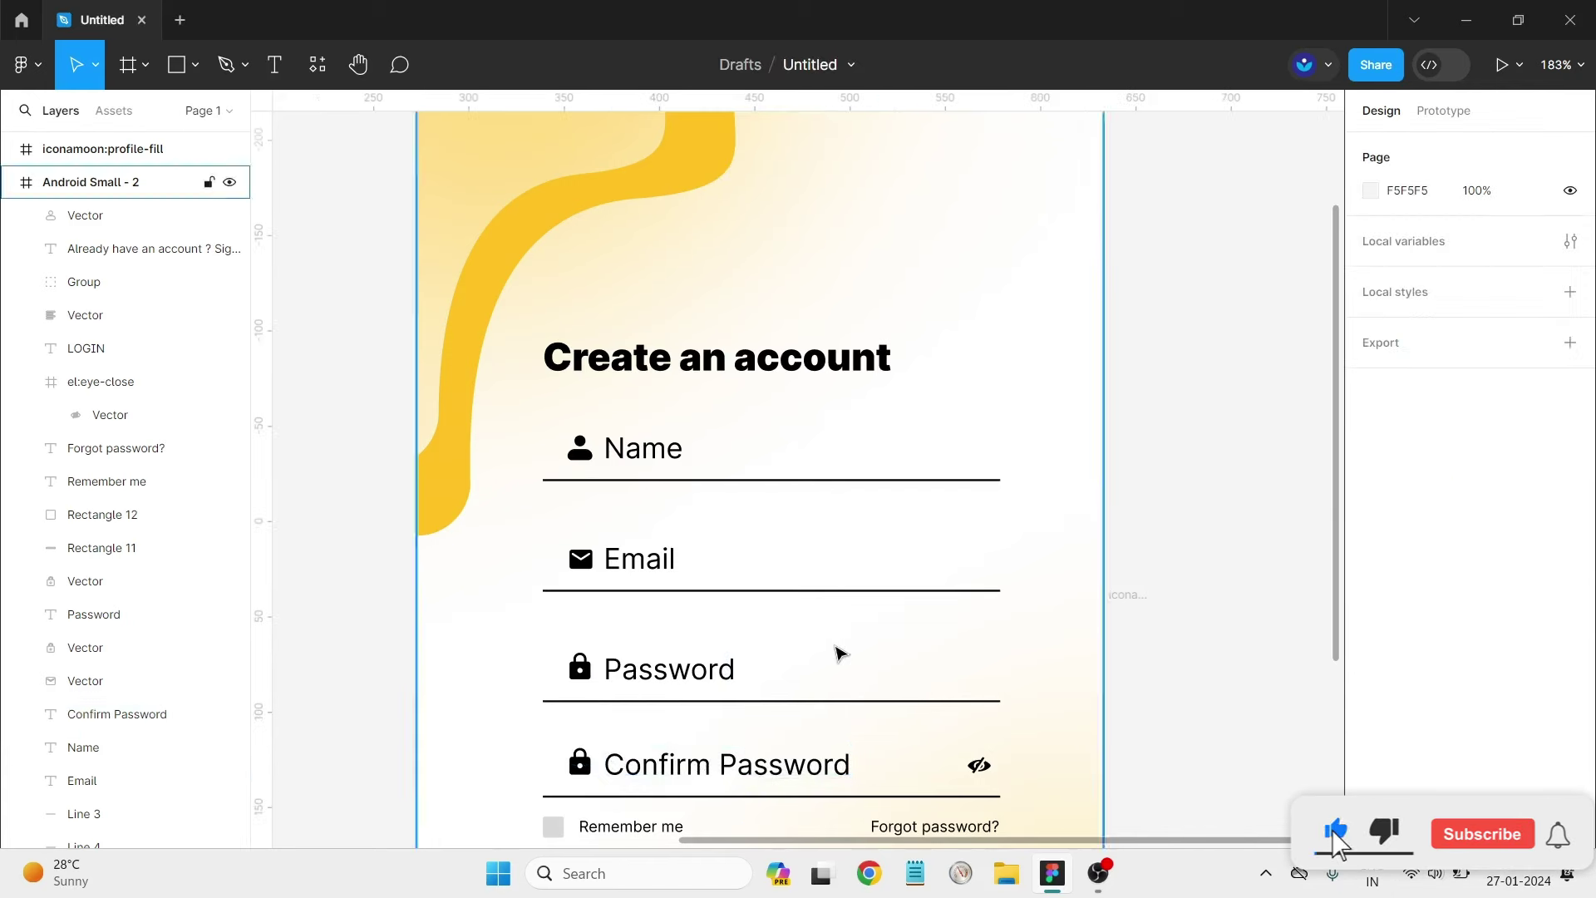
Delete the stray iconamoon:profile-fill icon frame.
scroll(872, 644, down, 5)
scroll(971, 535, down, 3)
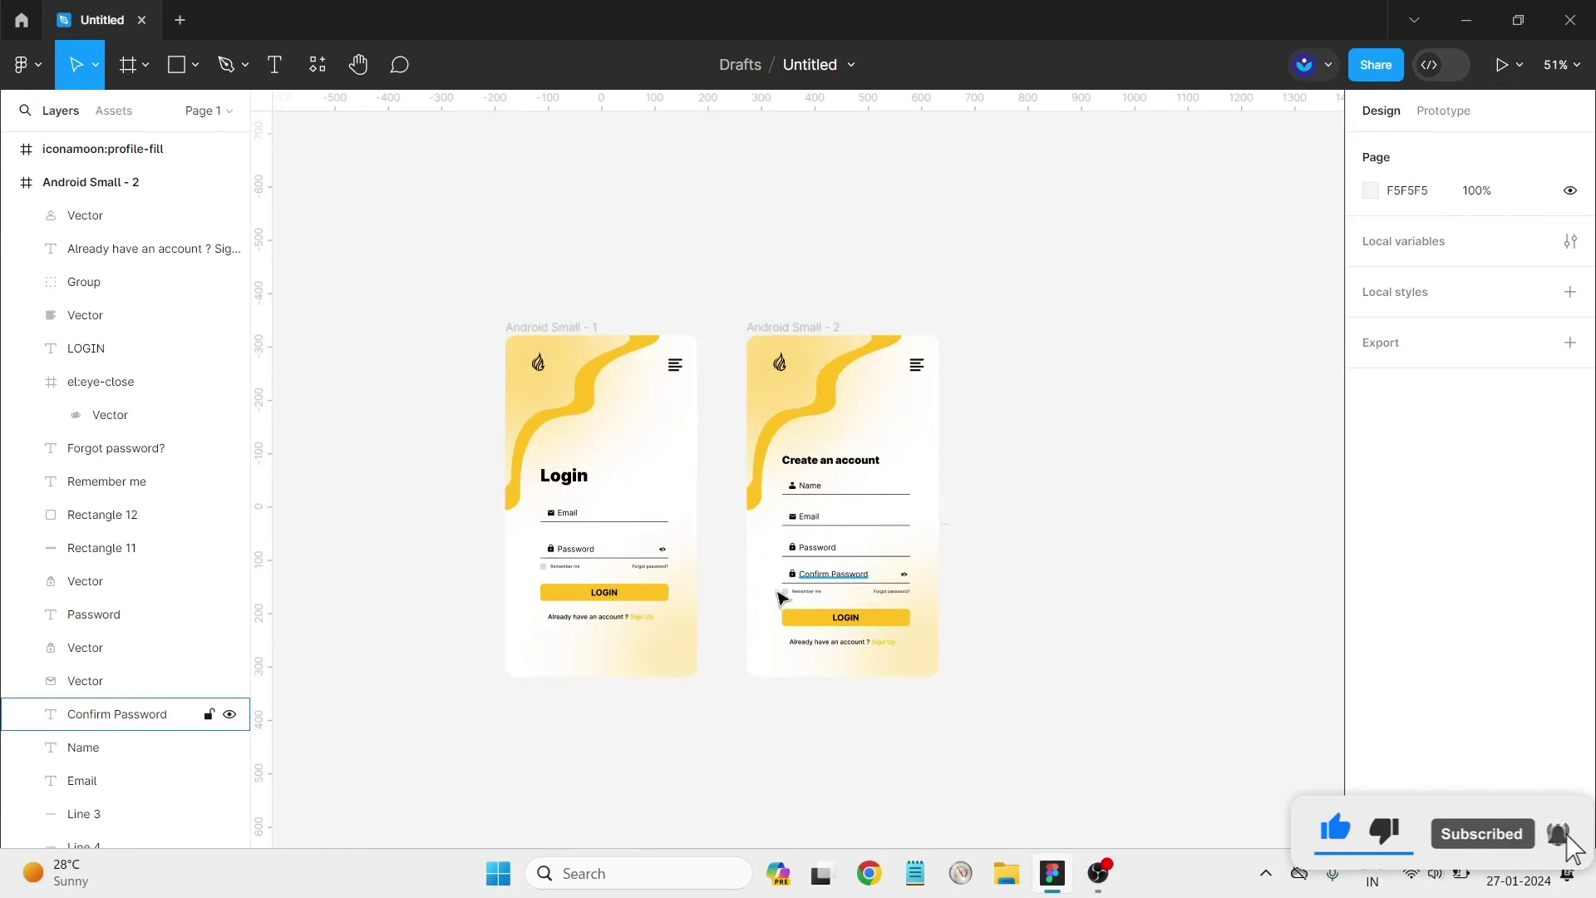
scroll(781, 597, left, 2)
scroll(786, 602, right, 2)
scroll(782, 599, left, 2)
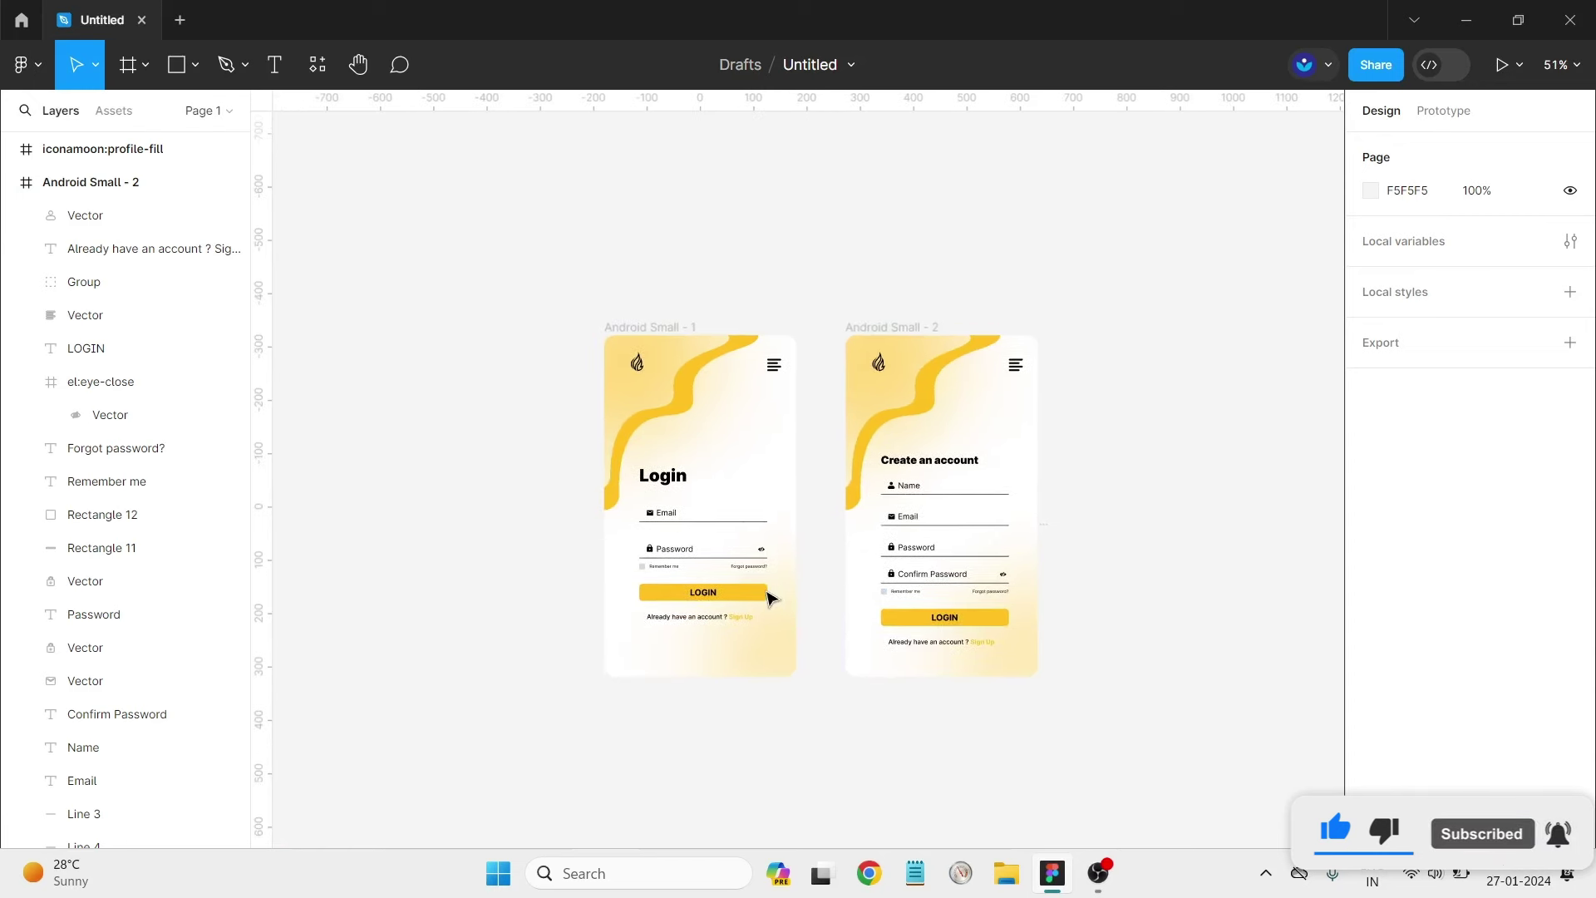
scroll(769, 596, up, 5)
scroll(1282, 527, up, 1)
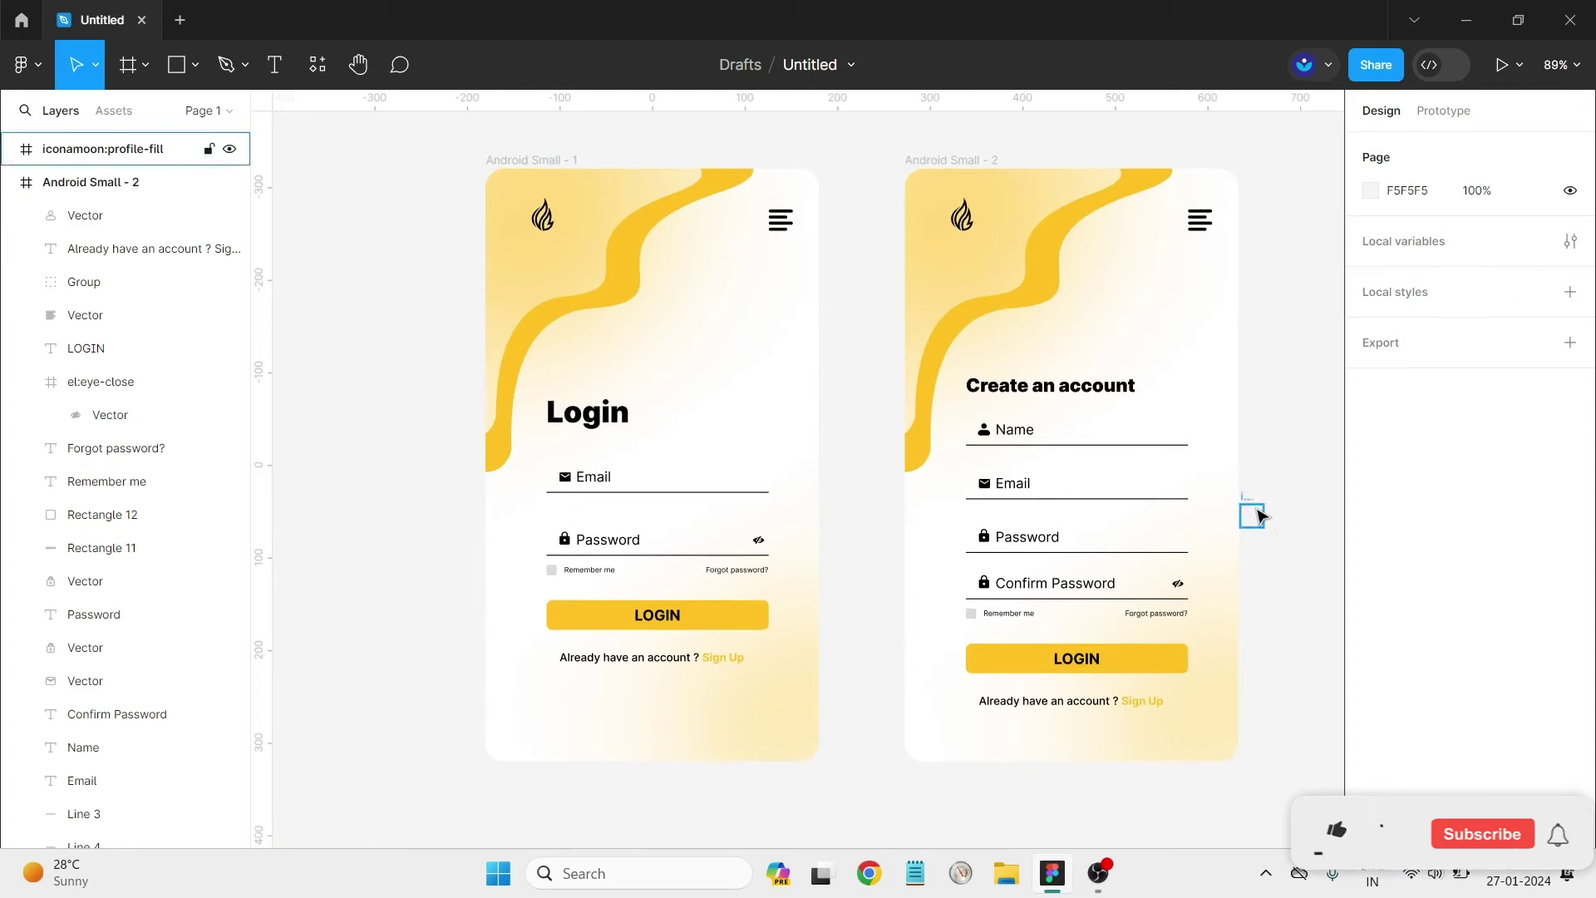
click(1252, 515)
key(Delete)
click(1124, 589)
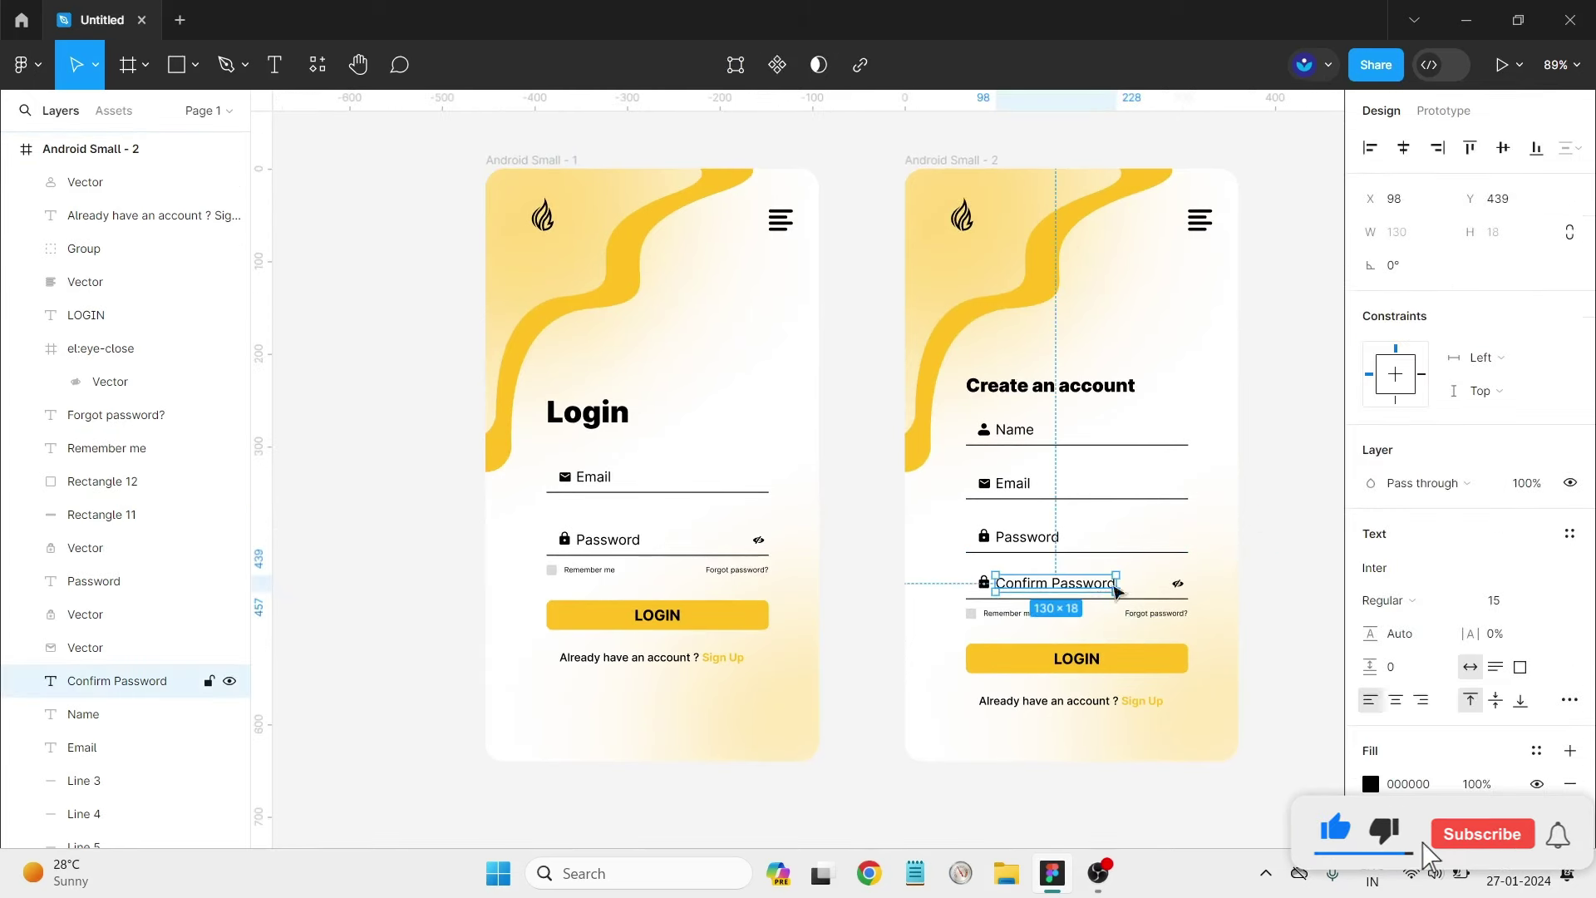
click(1241, 613)
Give the Login screen's Email underline a B78503 stroke at 32% opacity.
scroll(781, 620, right, 2)
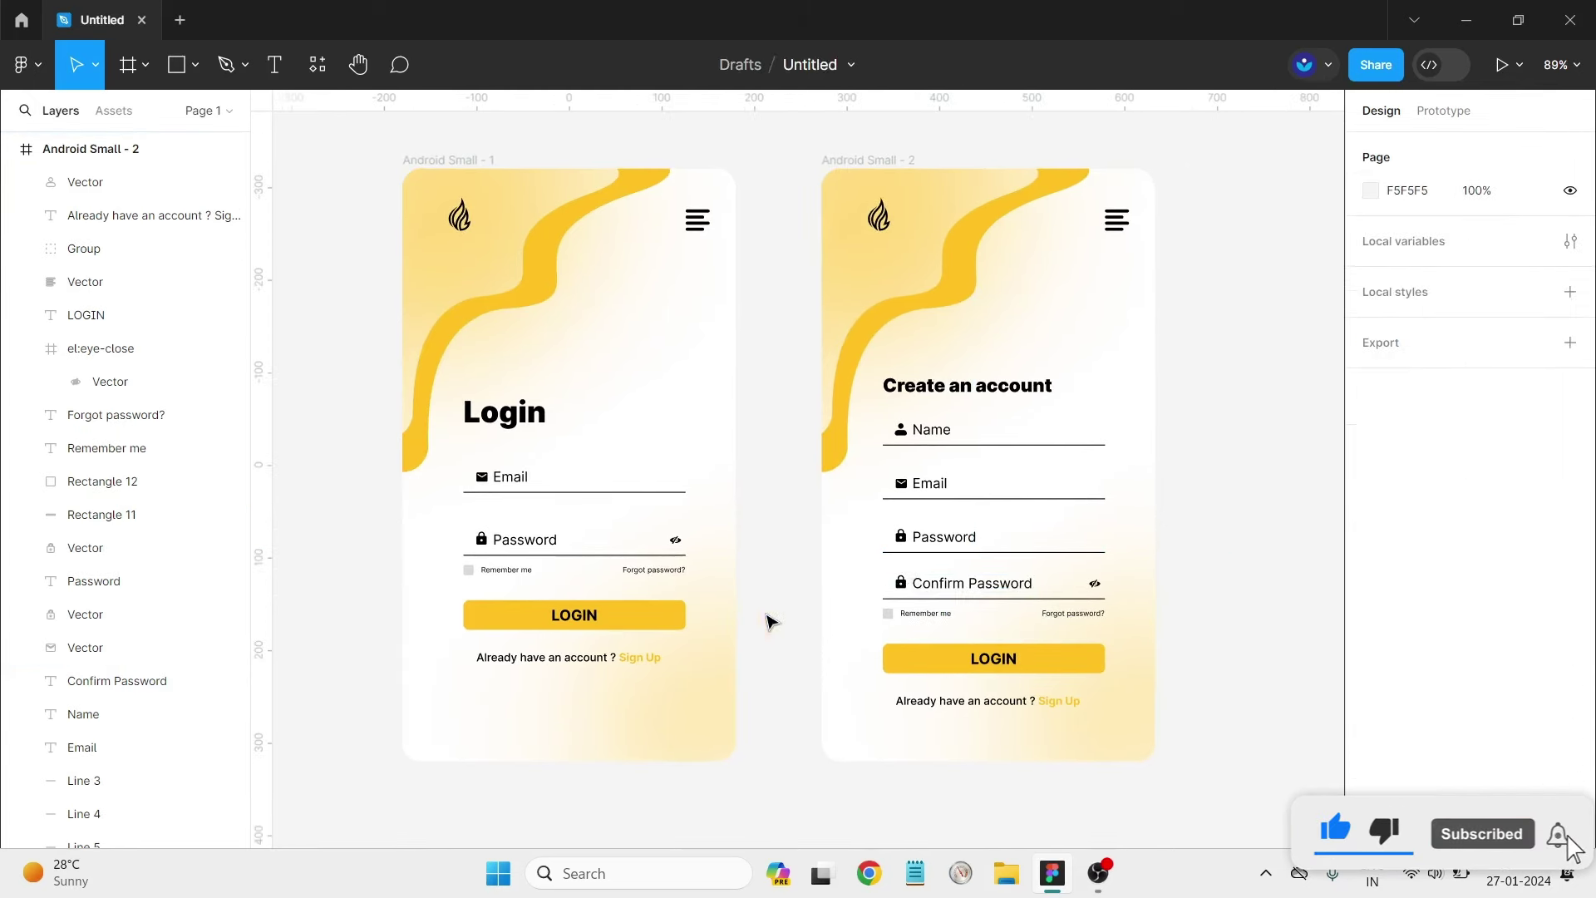
click(653, 493)
click(1370, 618)
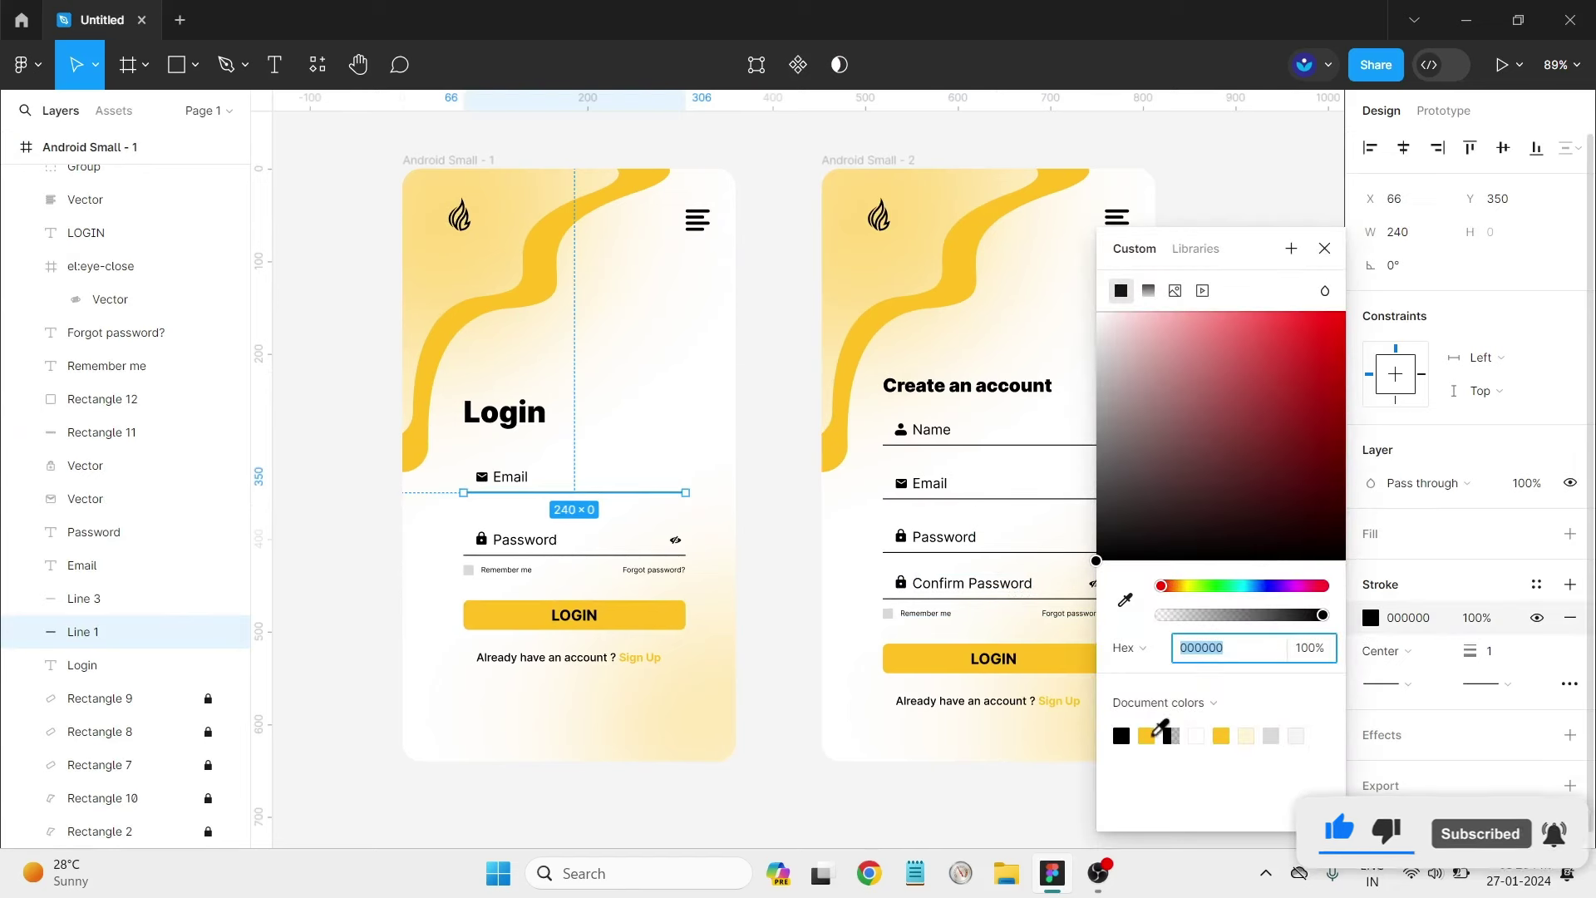
click(1150, 735)
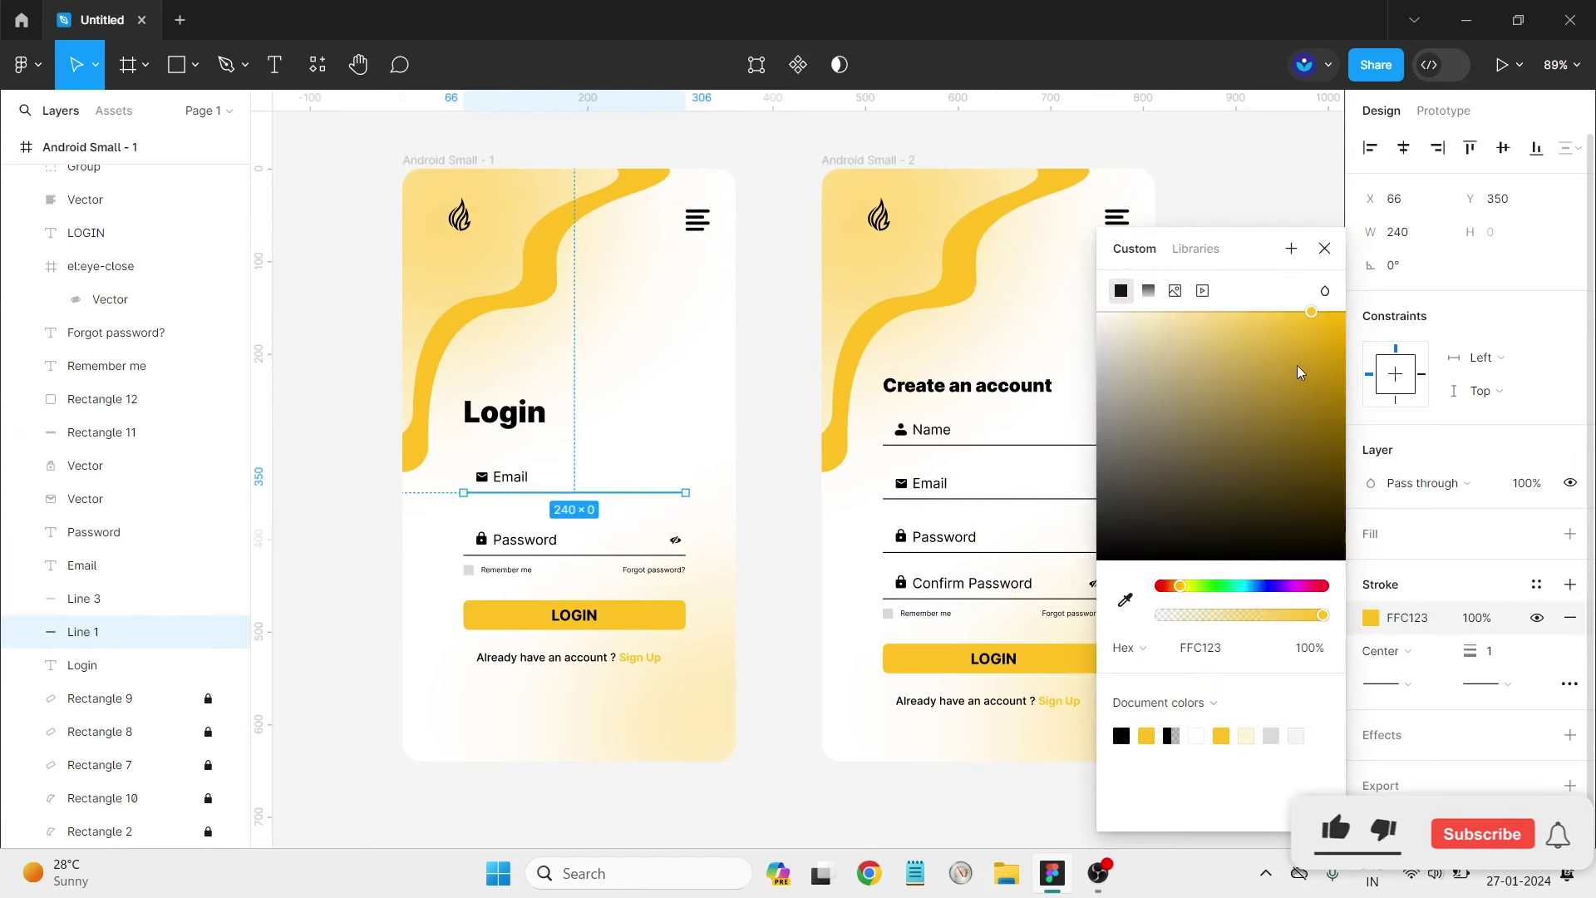
drag(1298, 366, 1341, 387)
click(1228, 615)
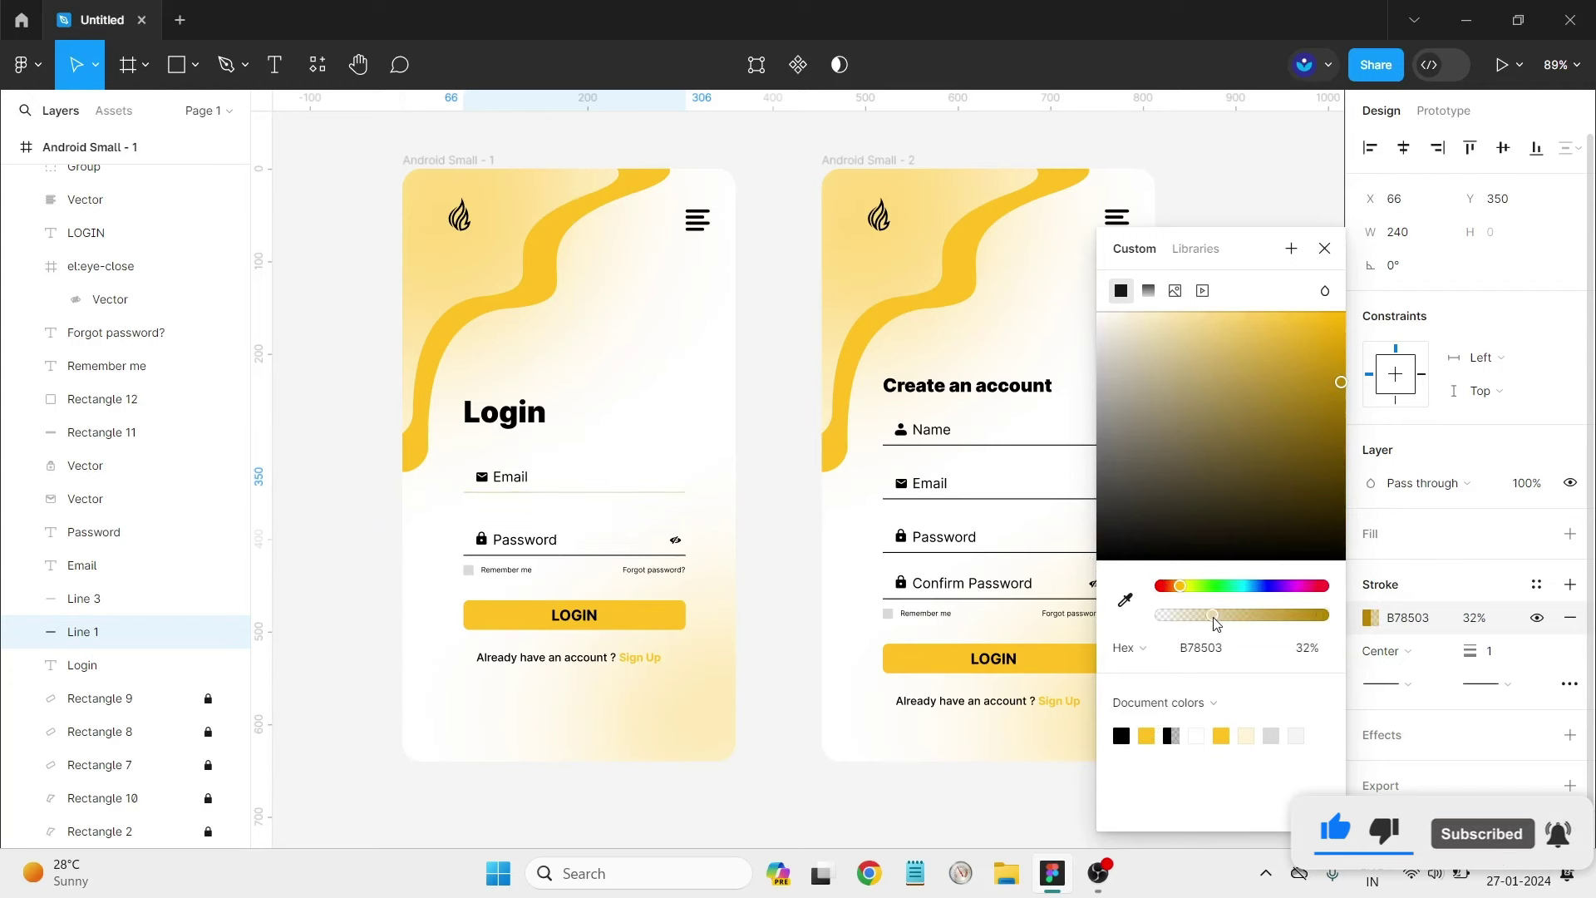
click(787, 460)
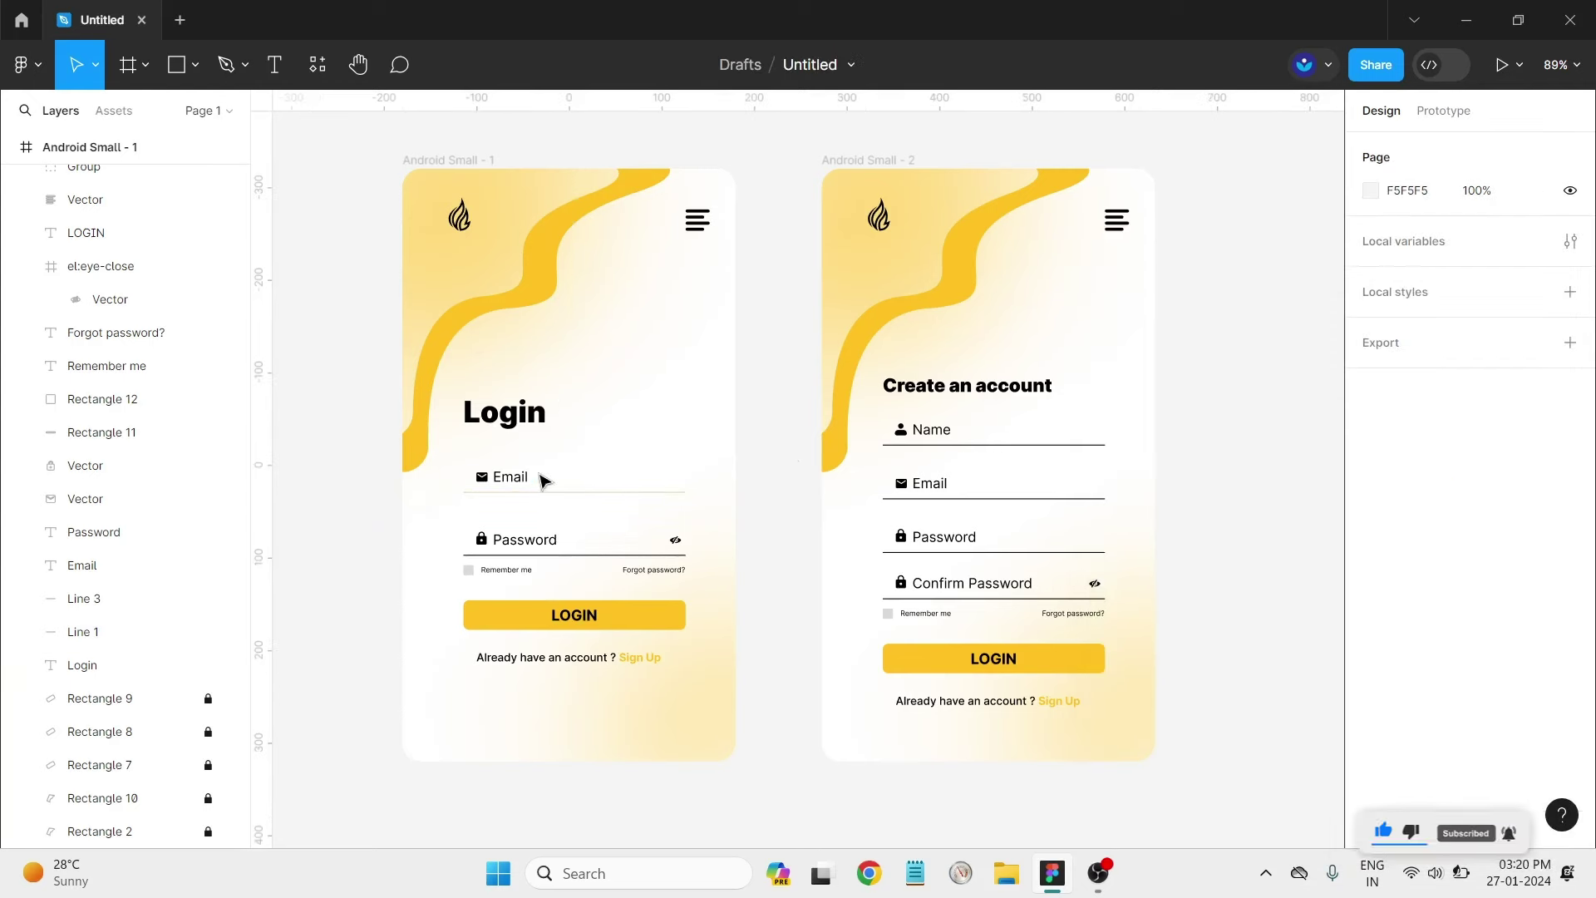
Wrap the Login Email icon and label in an auto-layout row with Auto spacing.
ctrl+scroll(538, 485, up, 5)
mouse_move(379, 450)
mouse_down()
mouse_move(466, 471)
mouse_move(544, 465)
mouse_up()
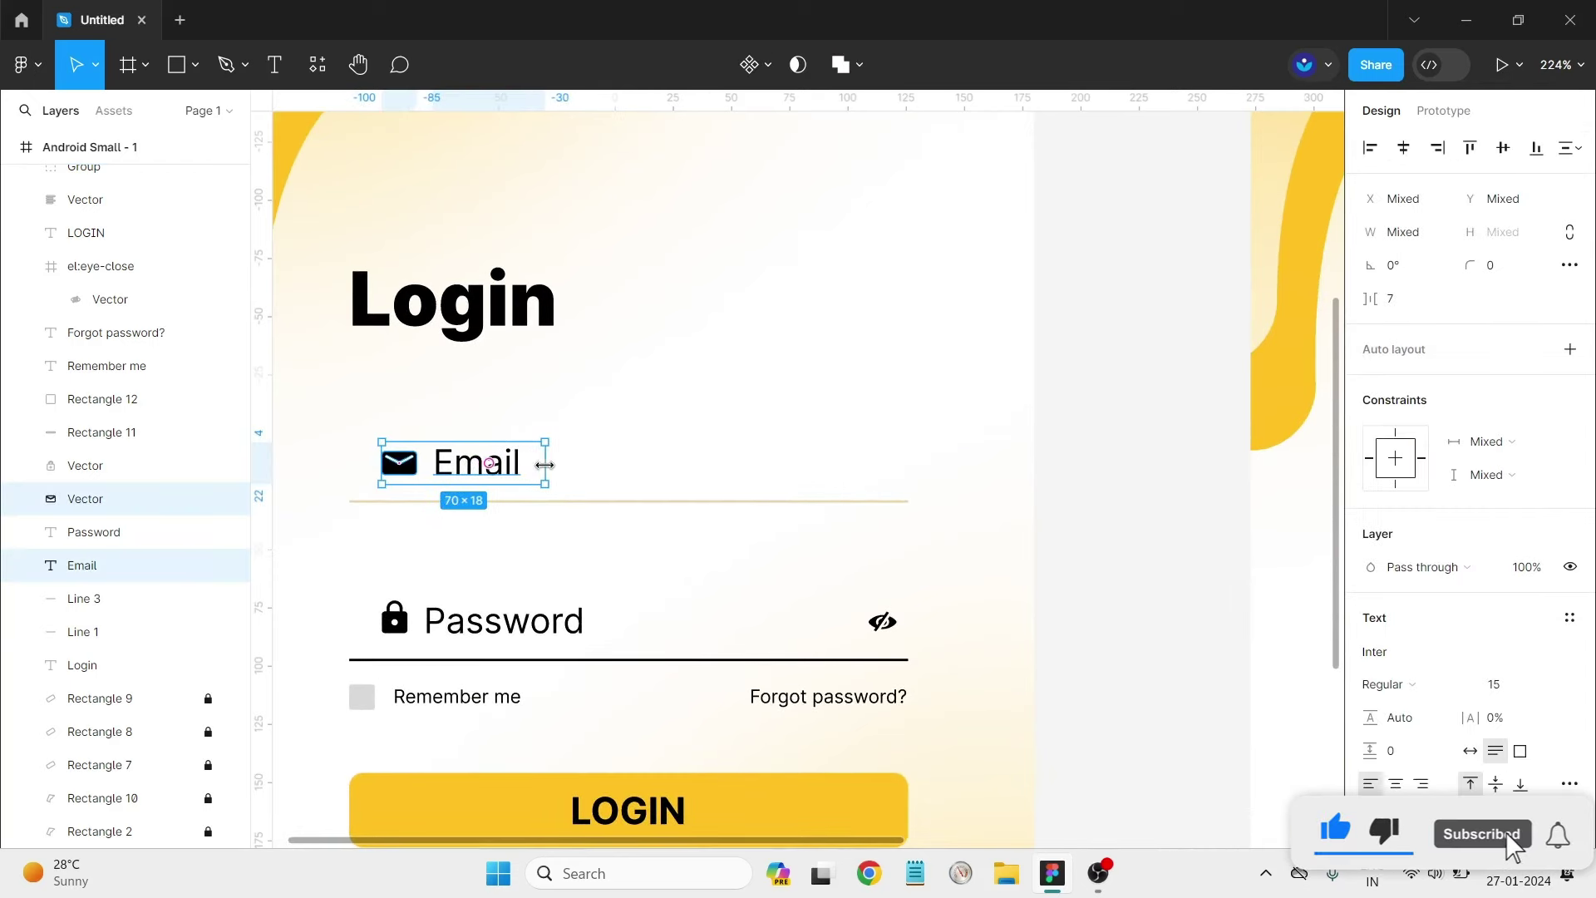
key(ctrl+z)
click(524, 466)
double_click(465, 462)
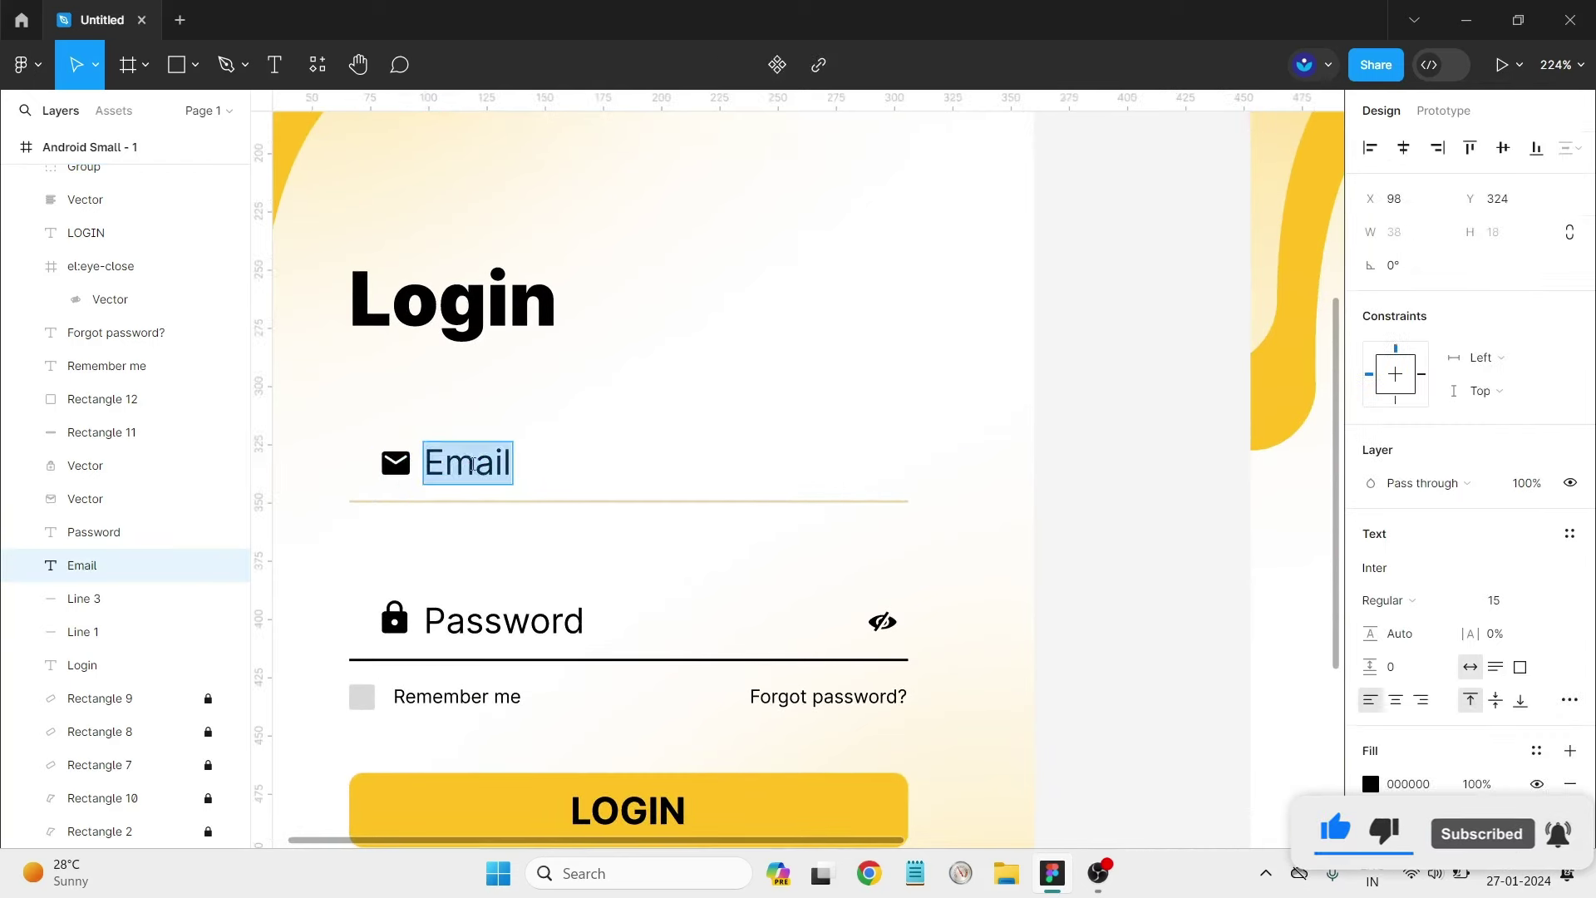
drag(366, 437, 545, 488)
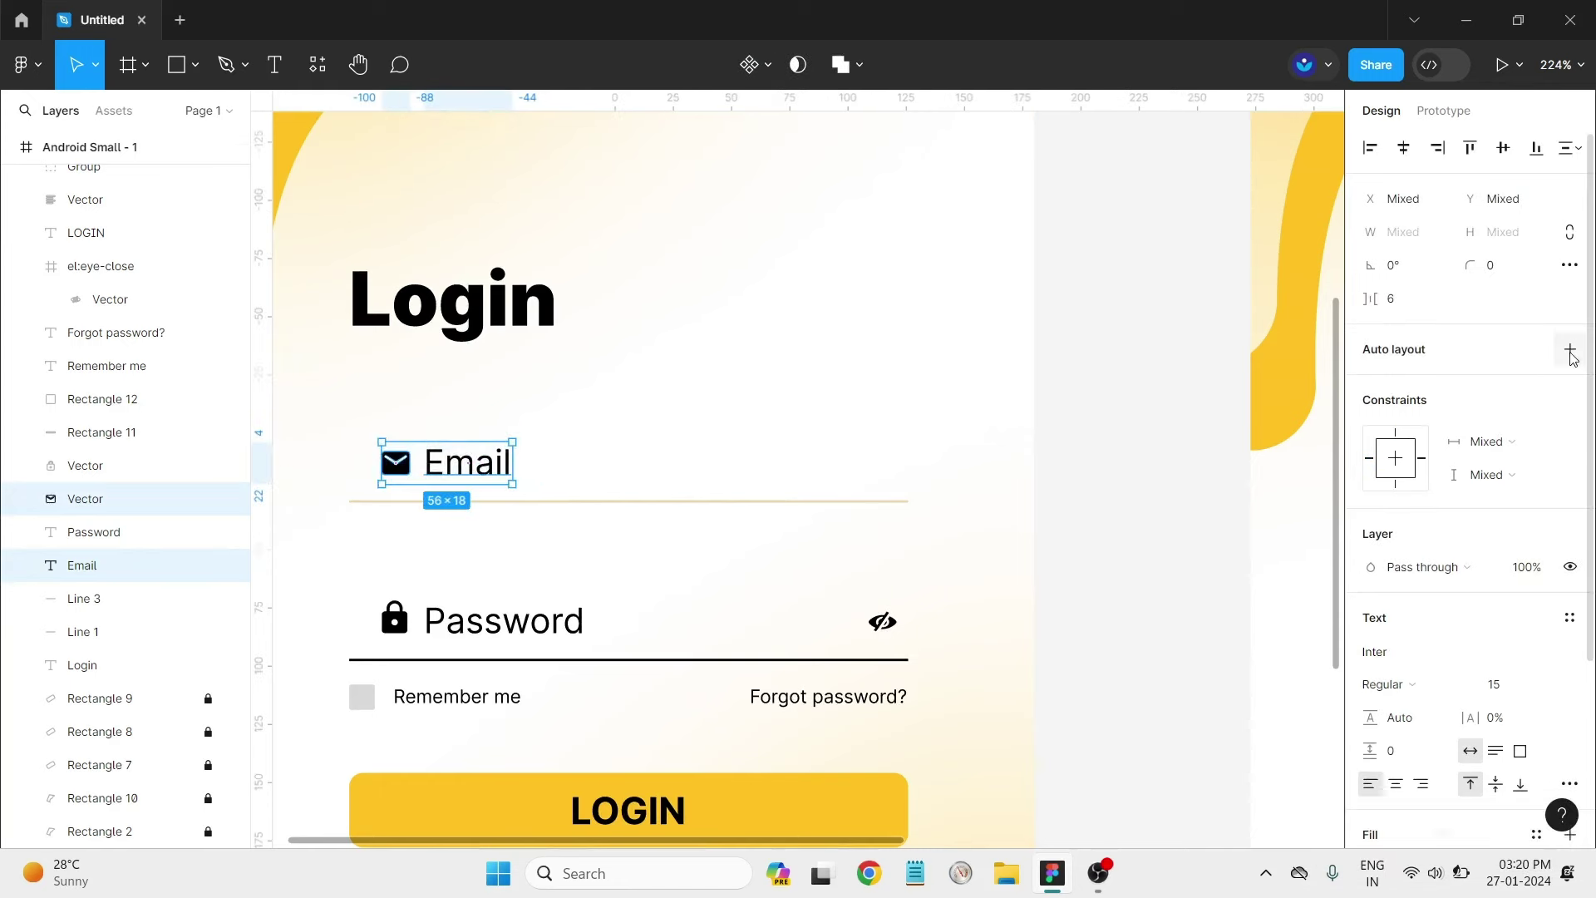
click(1570, 349)
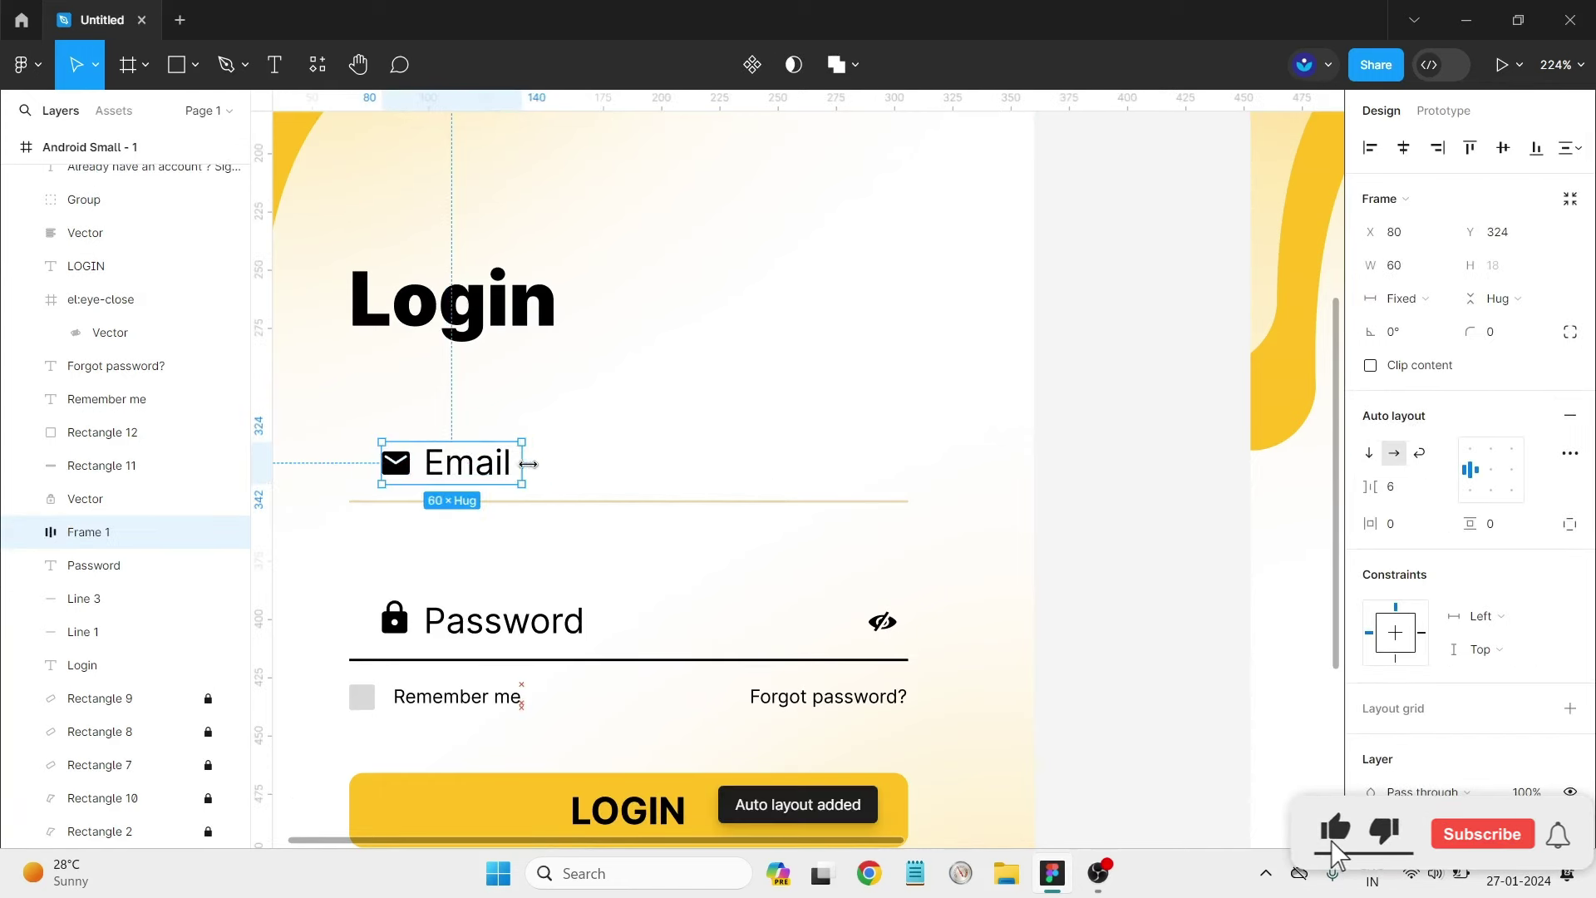
drag(529, 464, 495, 476)
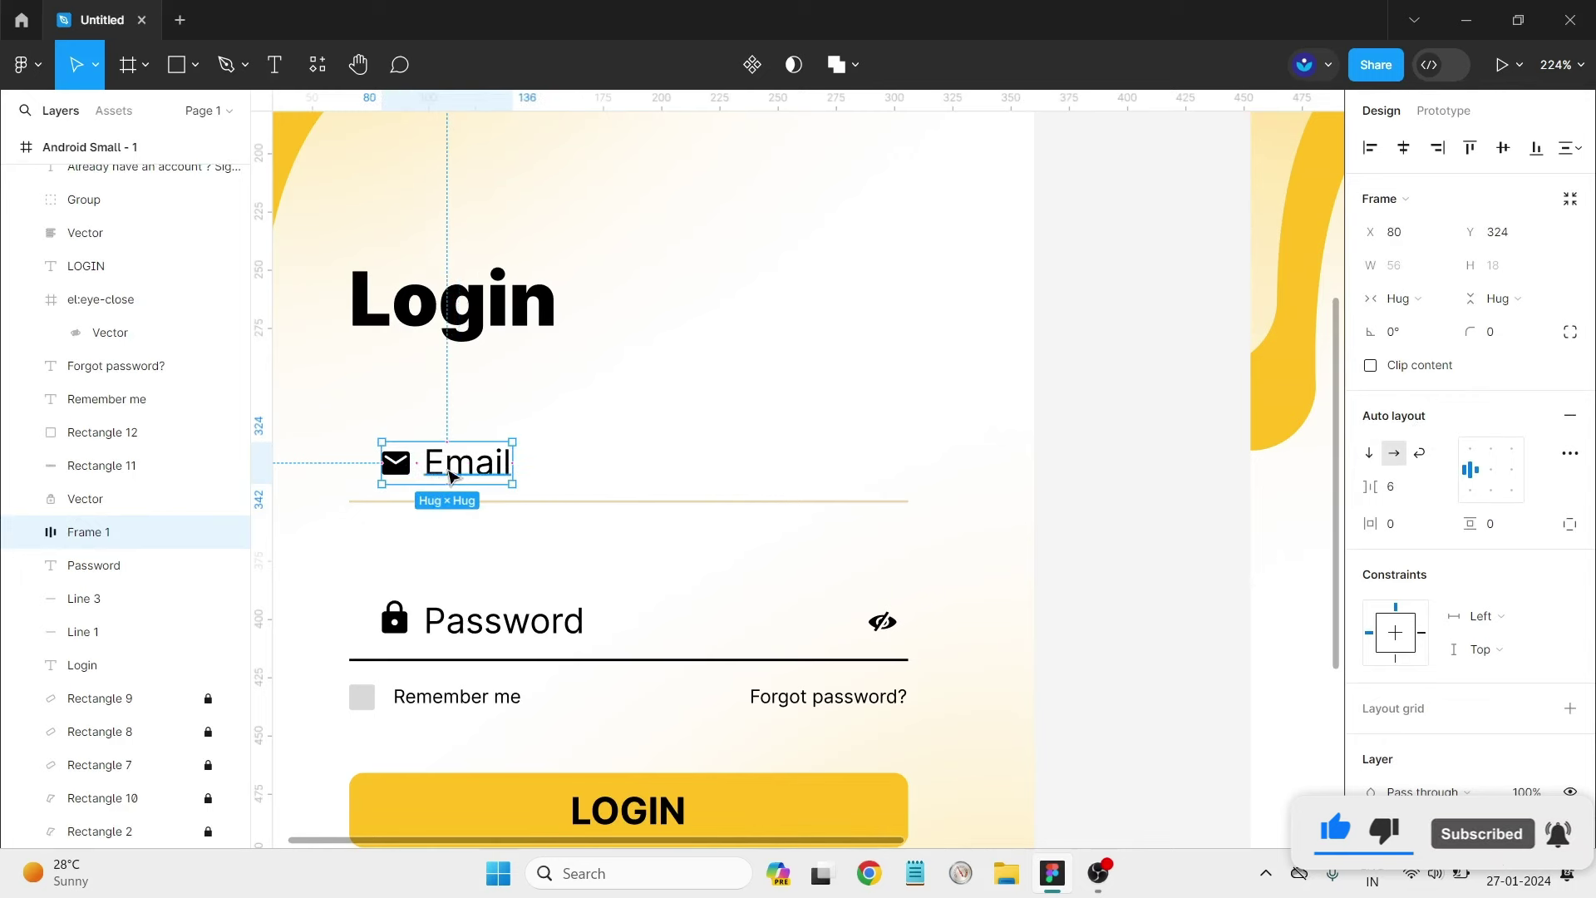
click(1416, 479)
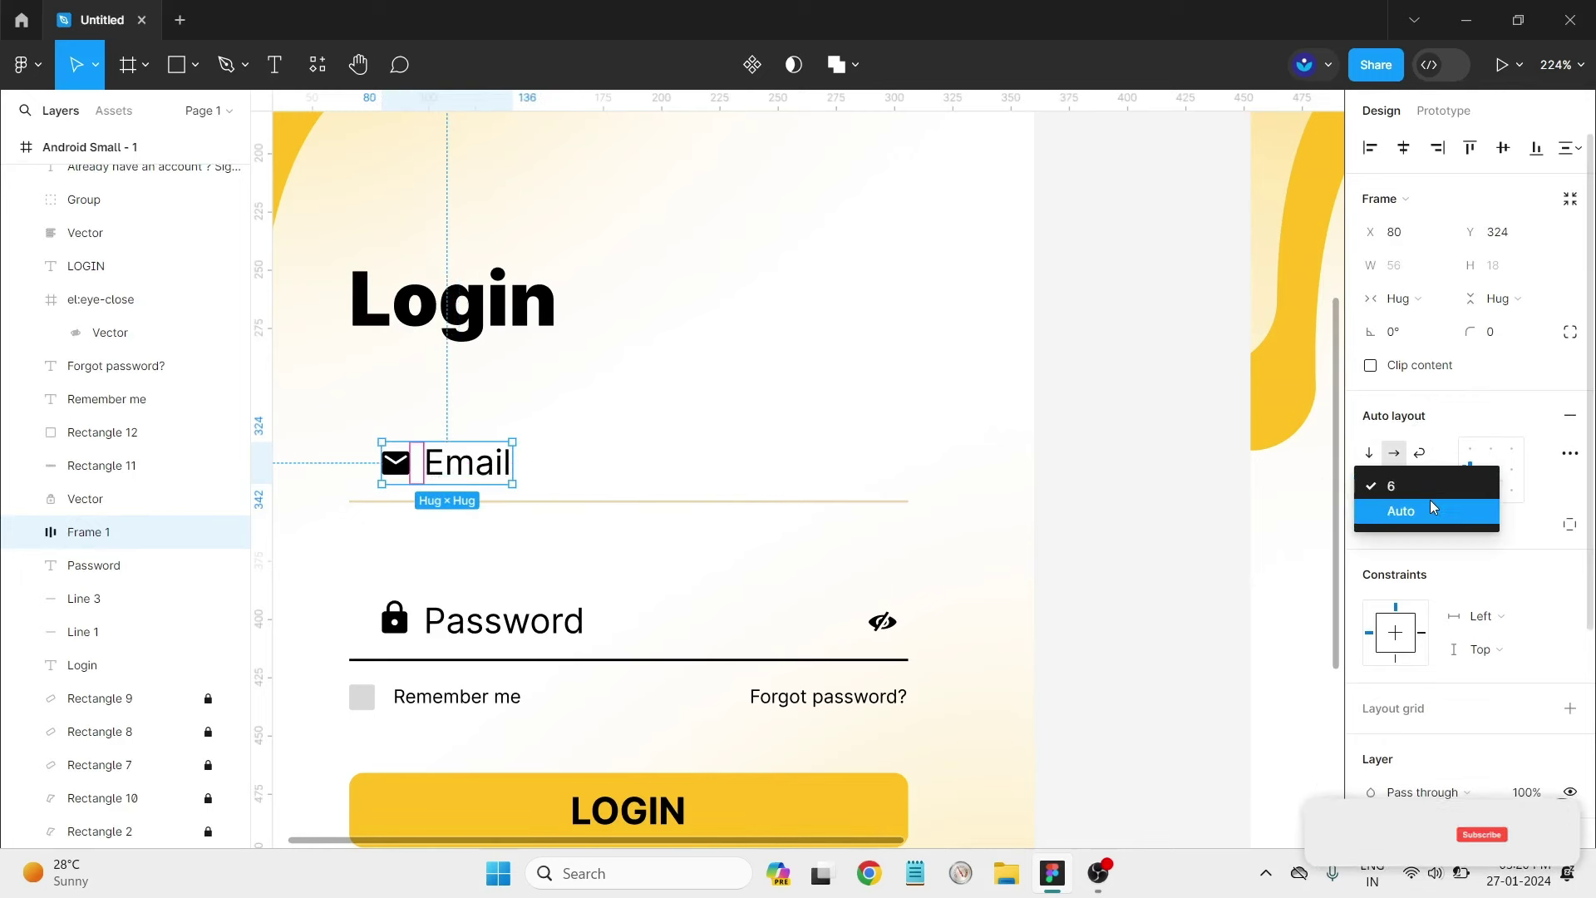
click(1401, 510)
drag(513, 464, 536, 464)
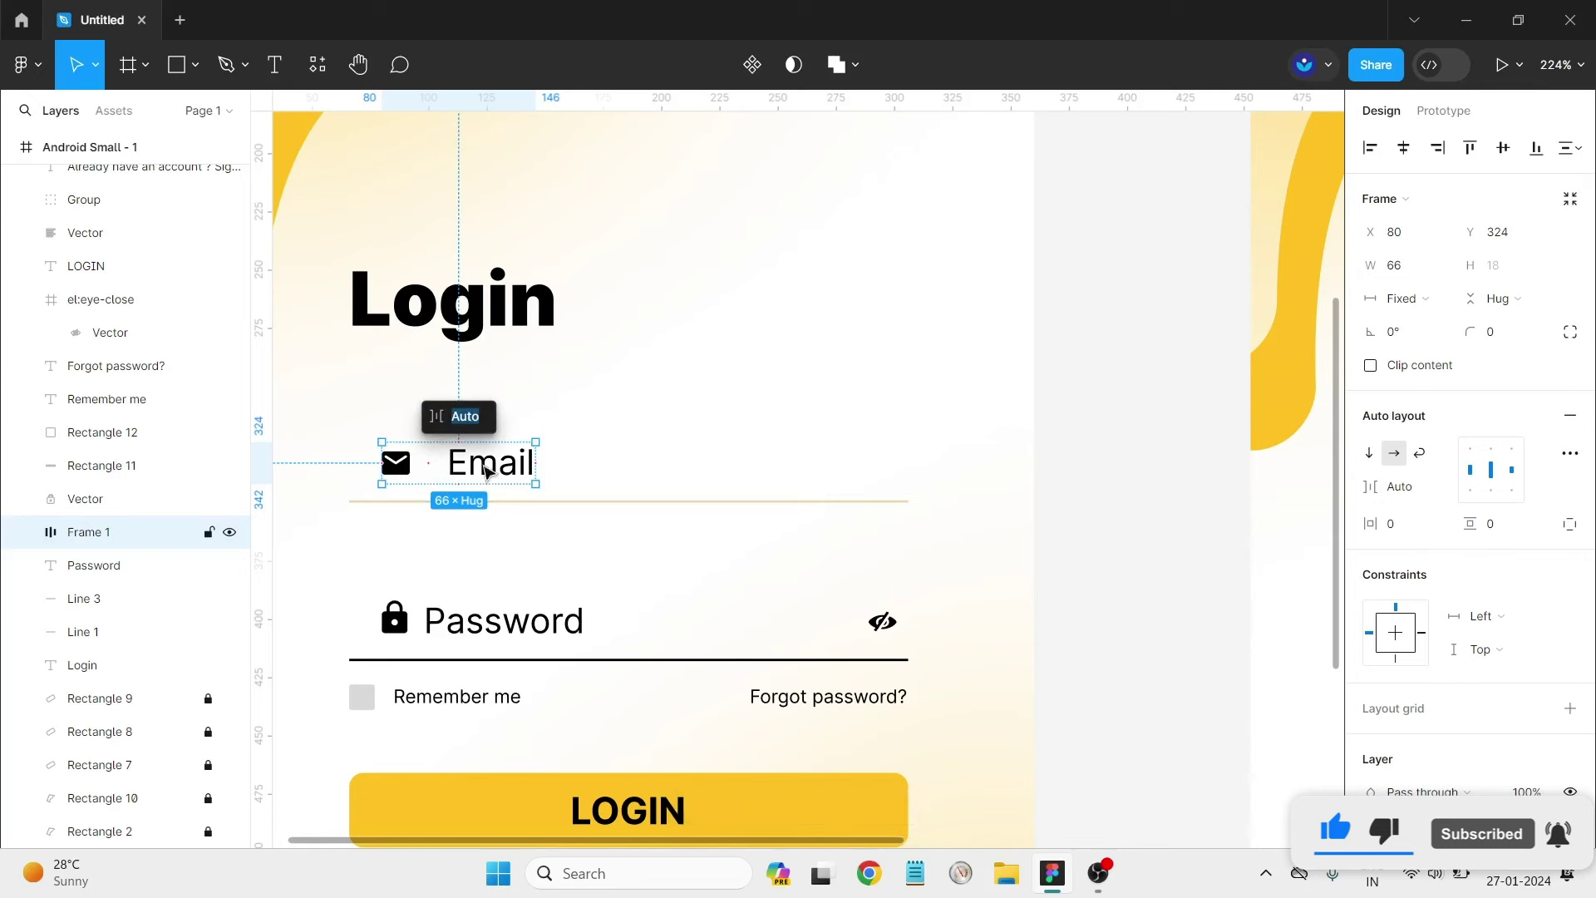
Make the lock icon and Password label an auto-layout row with Auto spacing.
click(483, 620)
drag(611, 645, 325, 584)
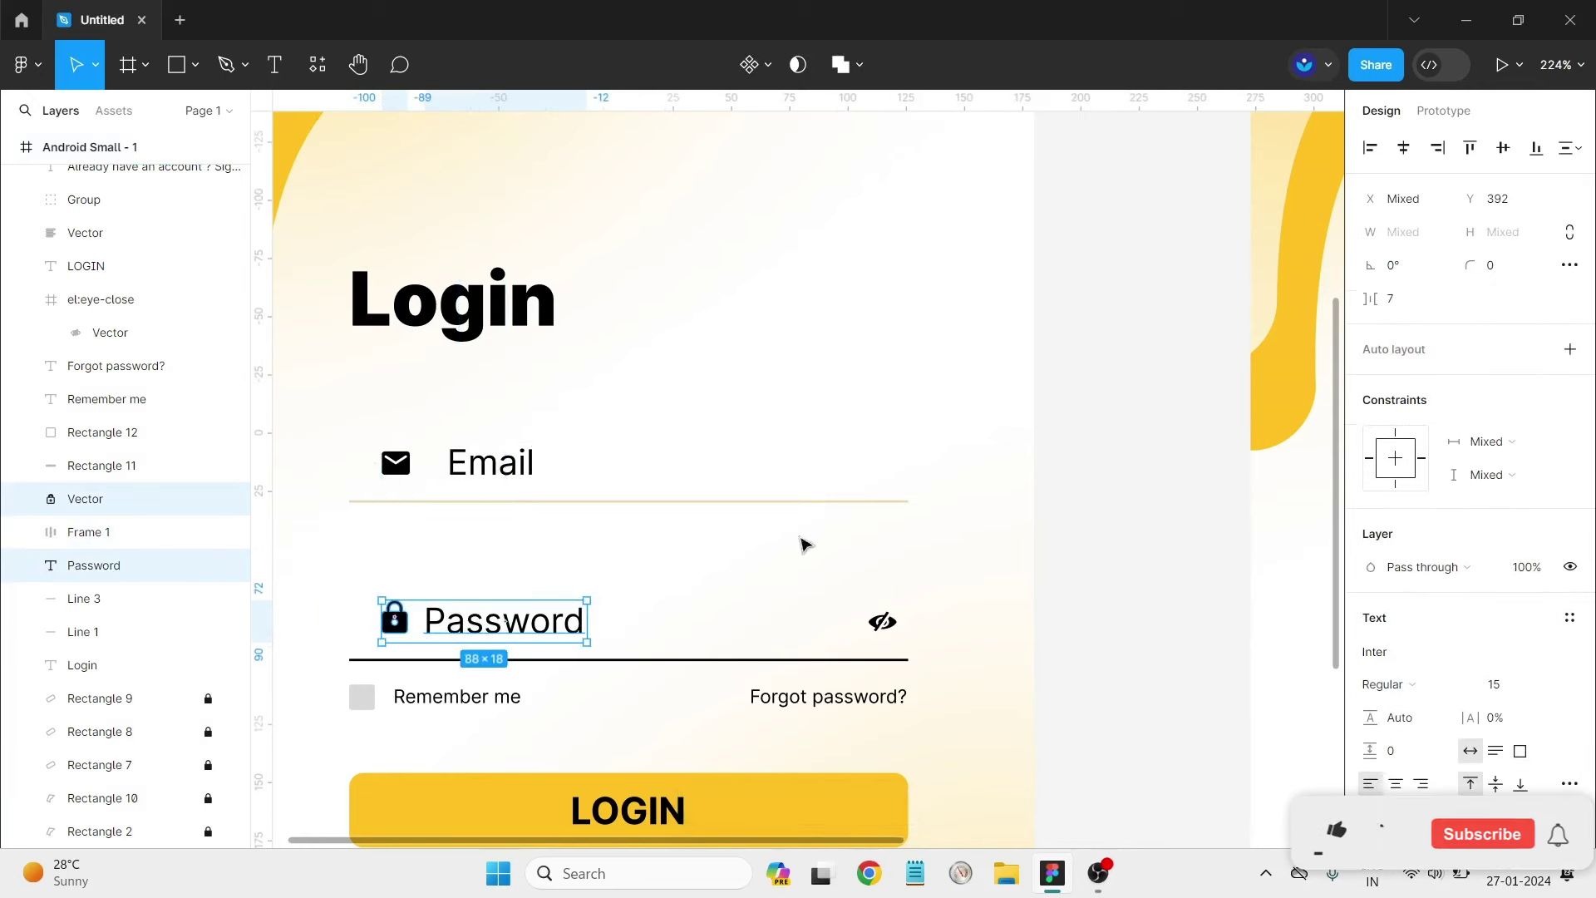
key(shift+a)
click(1442, 487)
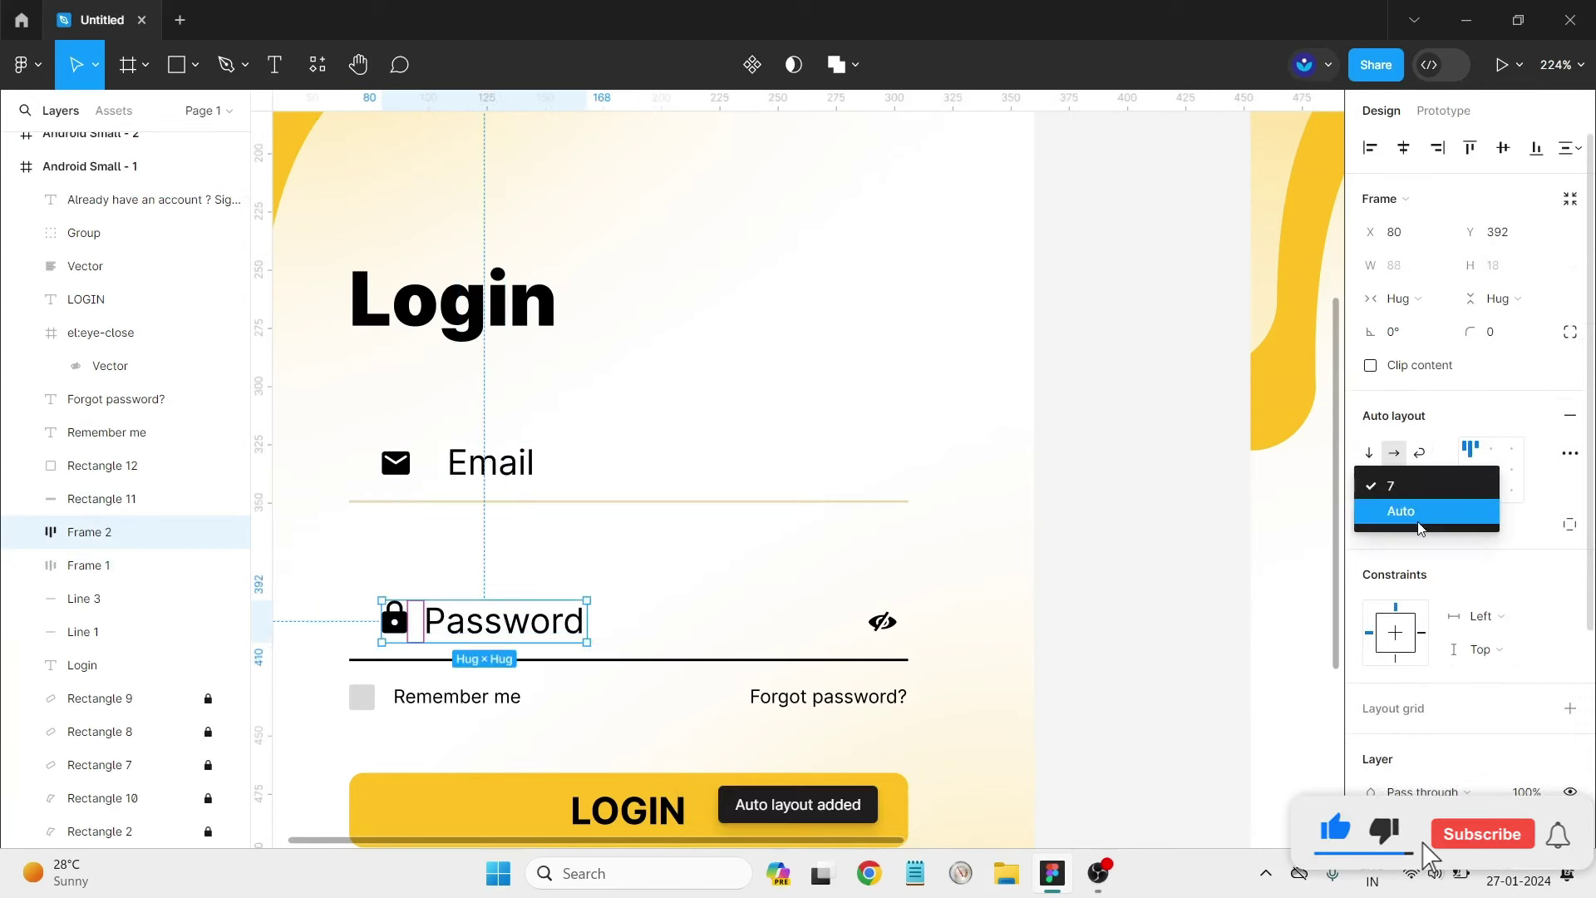
click(1413, 509)
drag(586, 625, 609, 624)
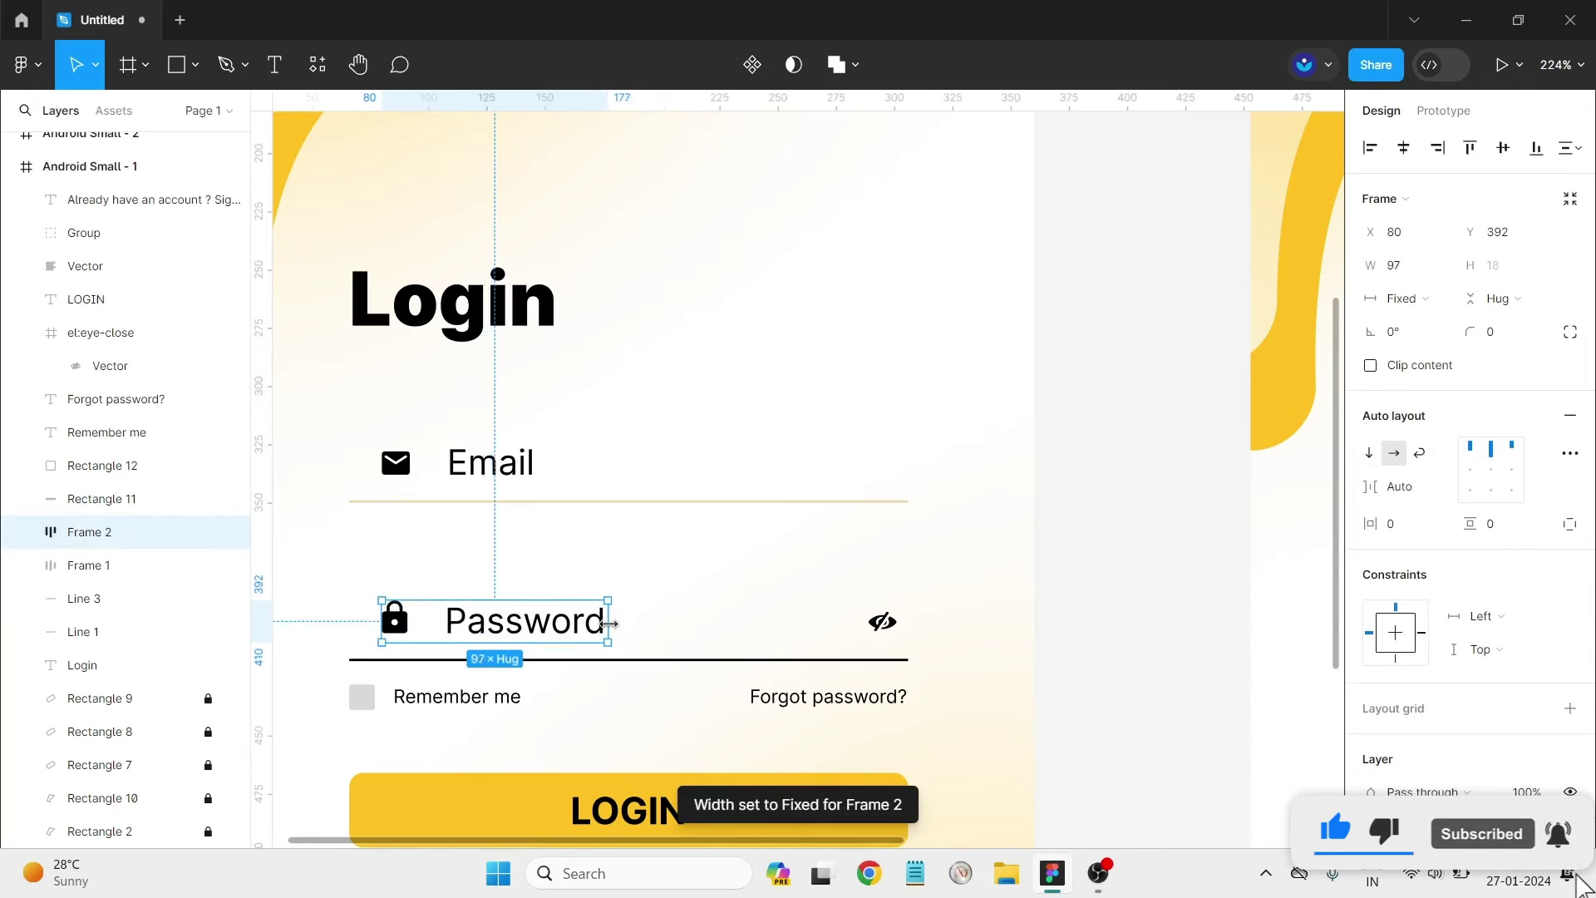
click(688, 624)
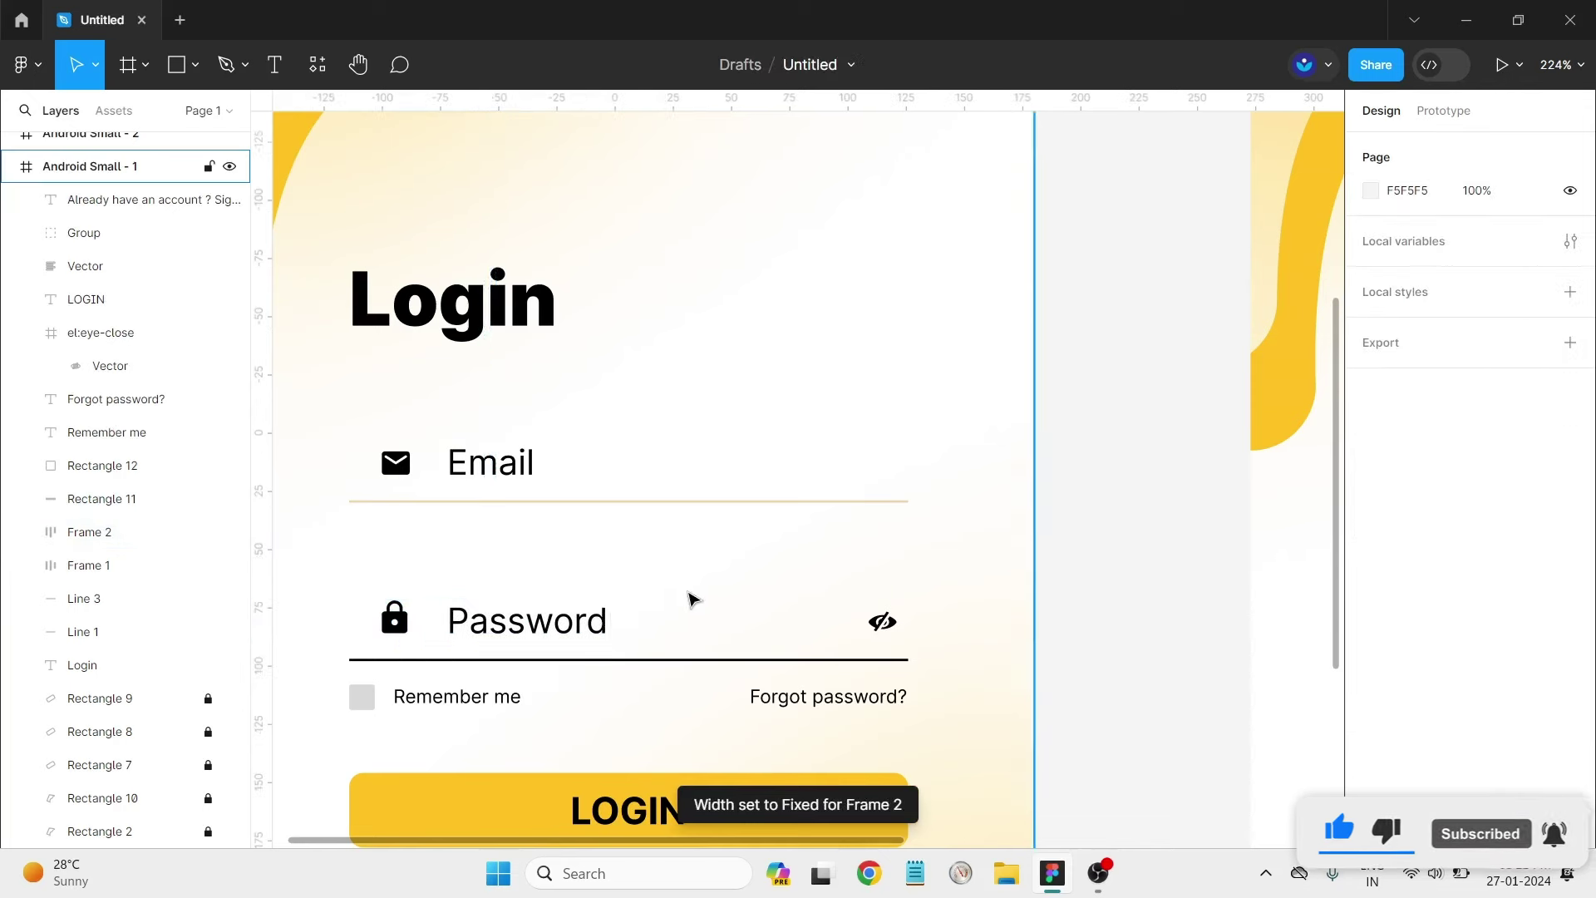
Set the Email and Password rows to fixed widths 60 and 89 so the labels line up.
scroll(688, 623, down, 5)
scroll(622, 602, up, 5)
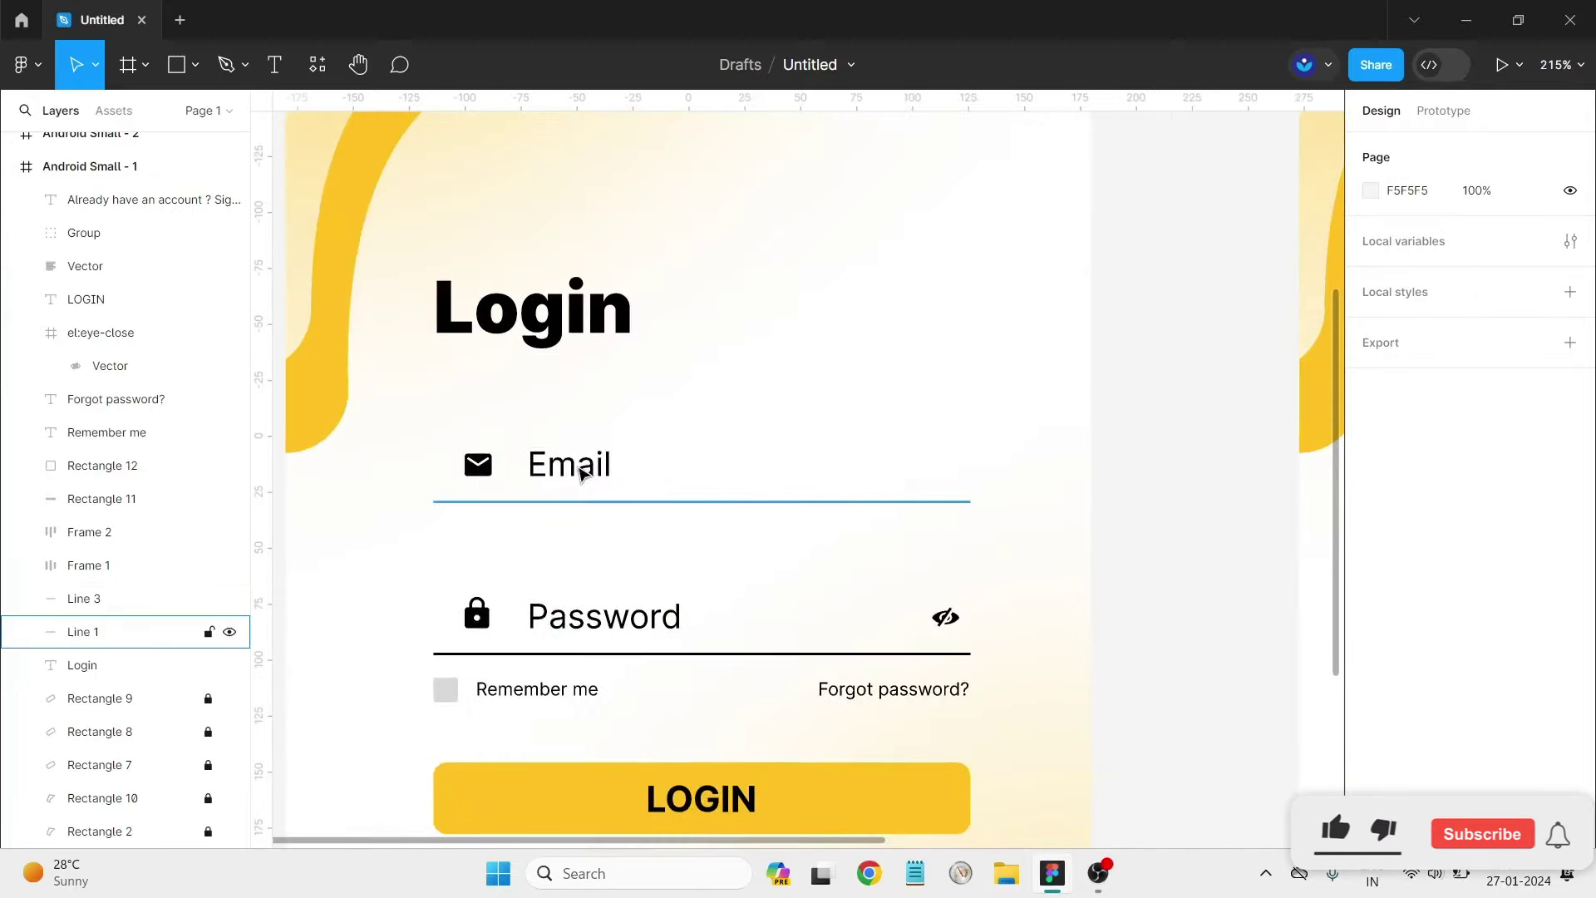
click(581, 463)
drag(612, 463, 598, 463)
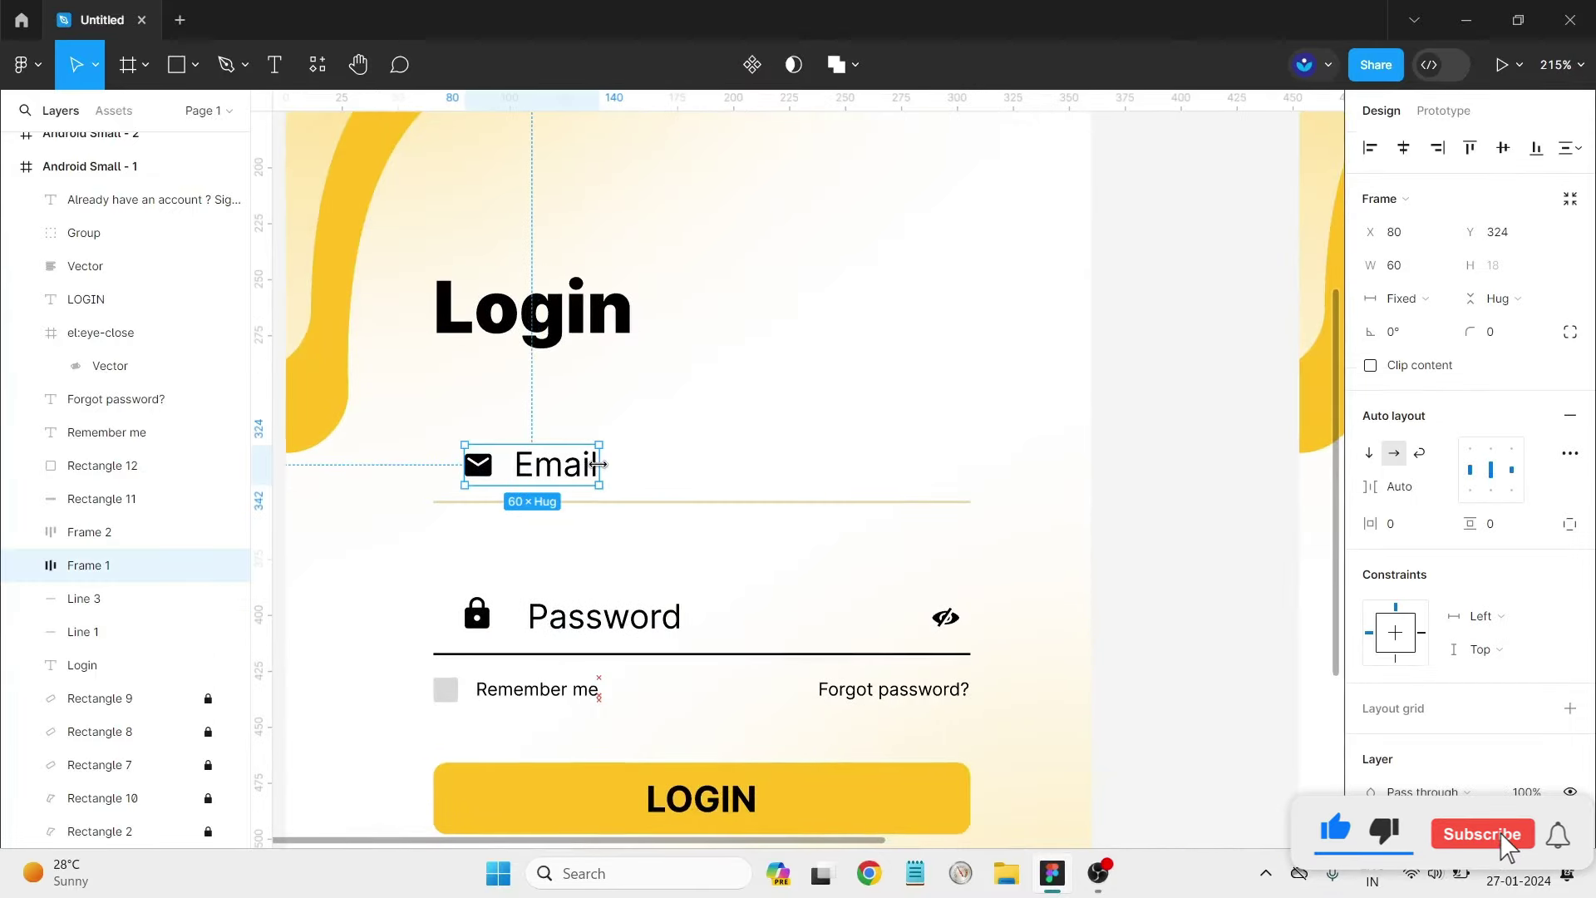
click(615, 624)
drag(684, 616, 673, 614)
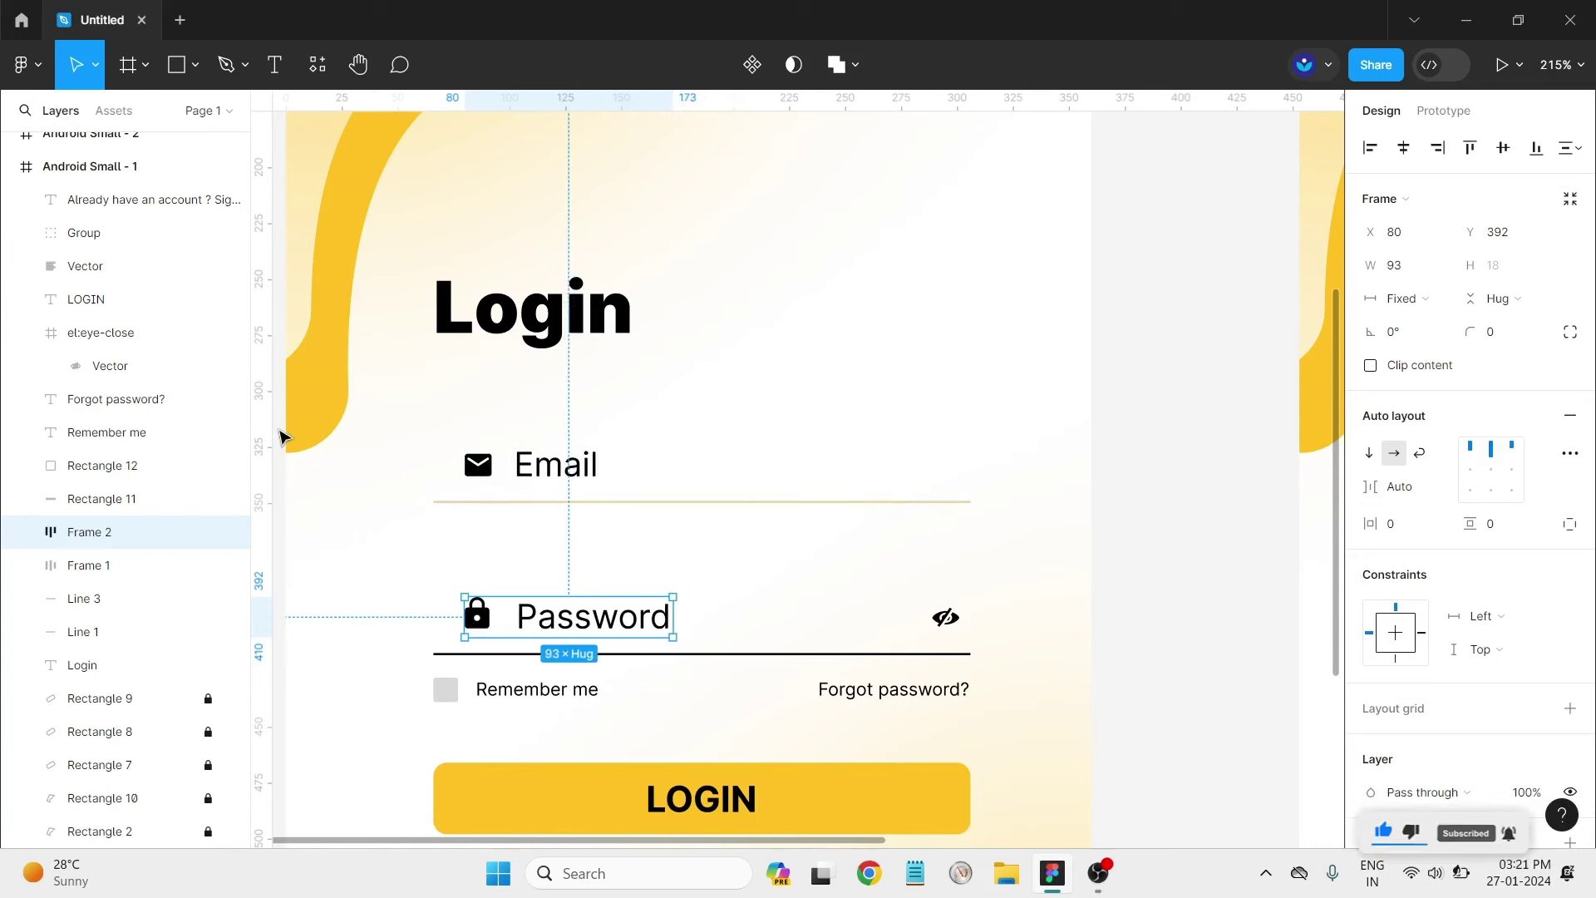
drag(265, 434, 516, 469)
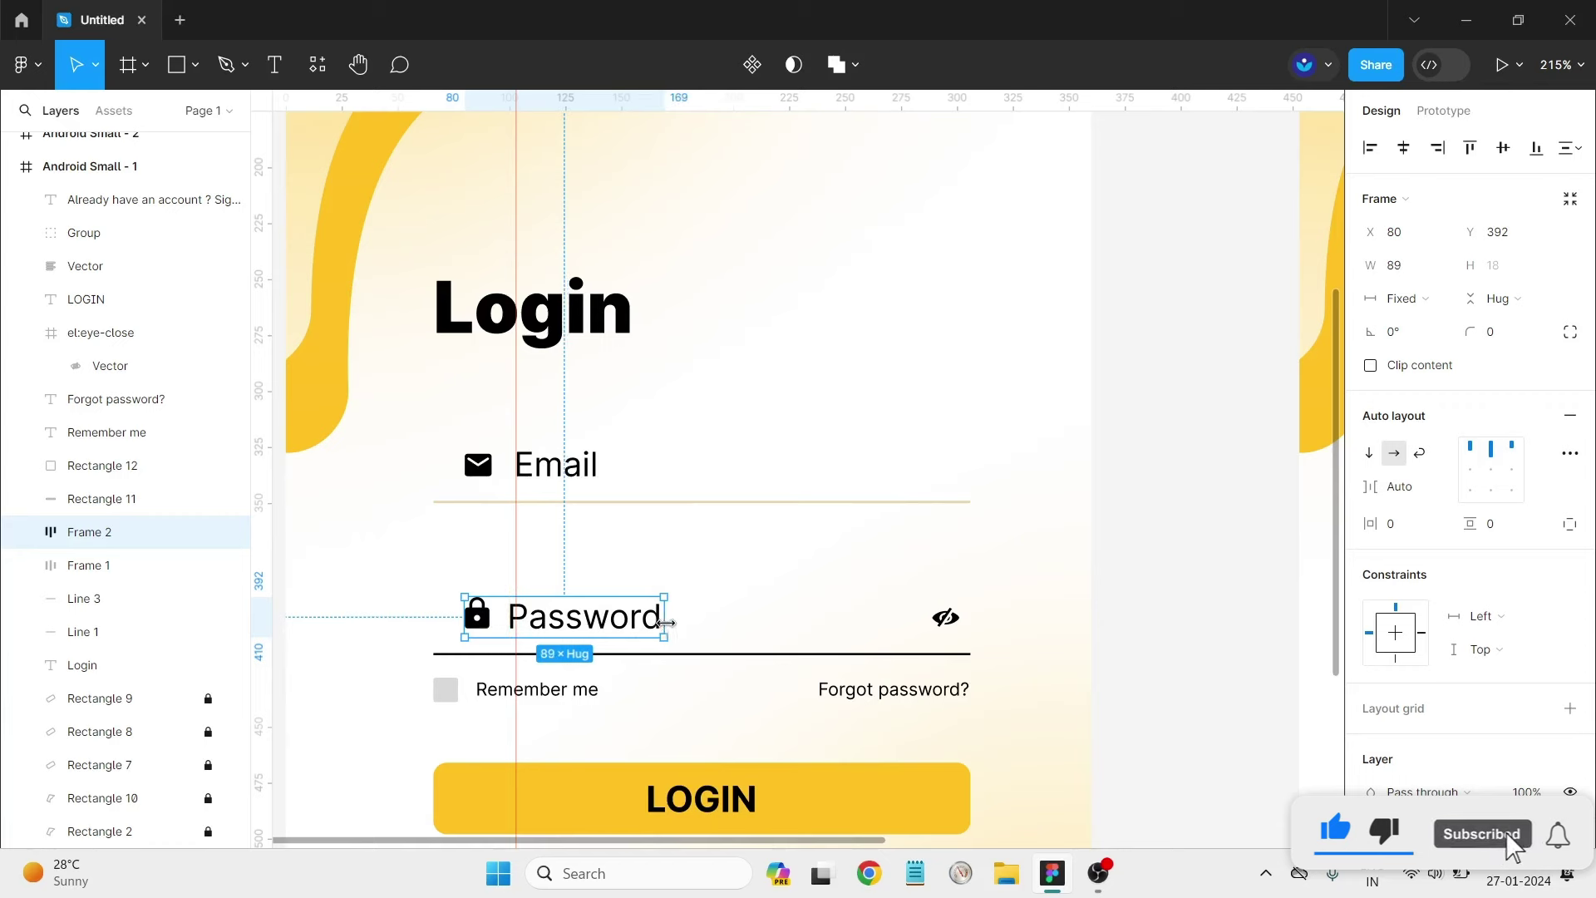
drag(673, 624, 669, 623)
click(686, 725)
Make the person icon and Name label a widened auto-layout row with Auto spacing.
scroll(616, 725, down, 3)
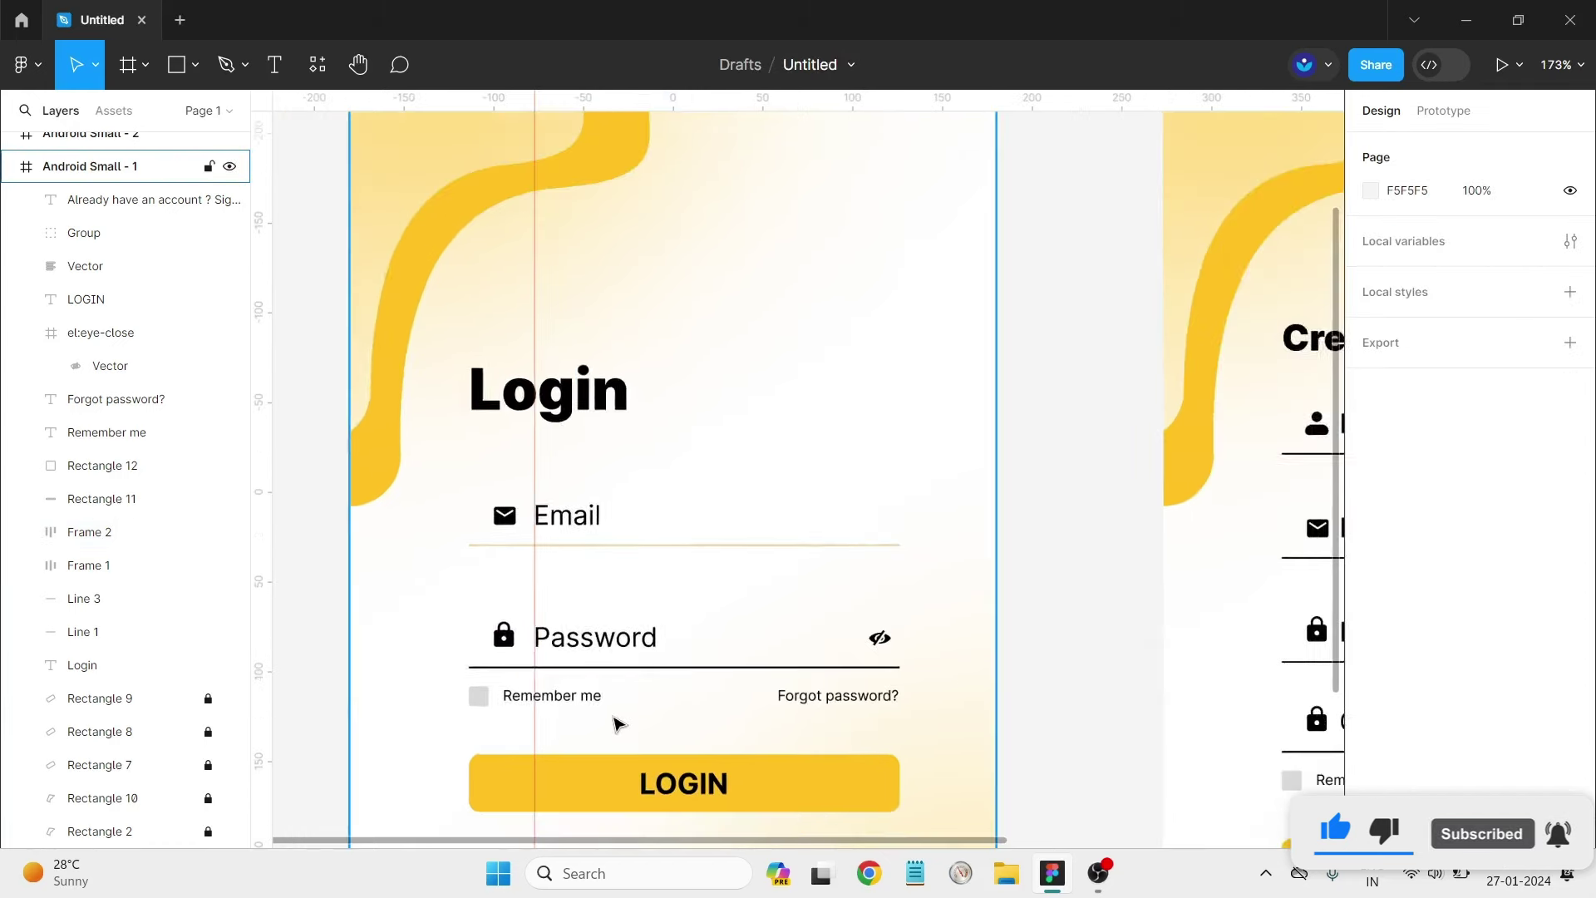
scroll(616, 725, down, 3)
drag(549, 844, 636, 844)
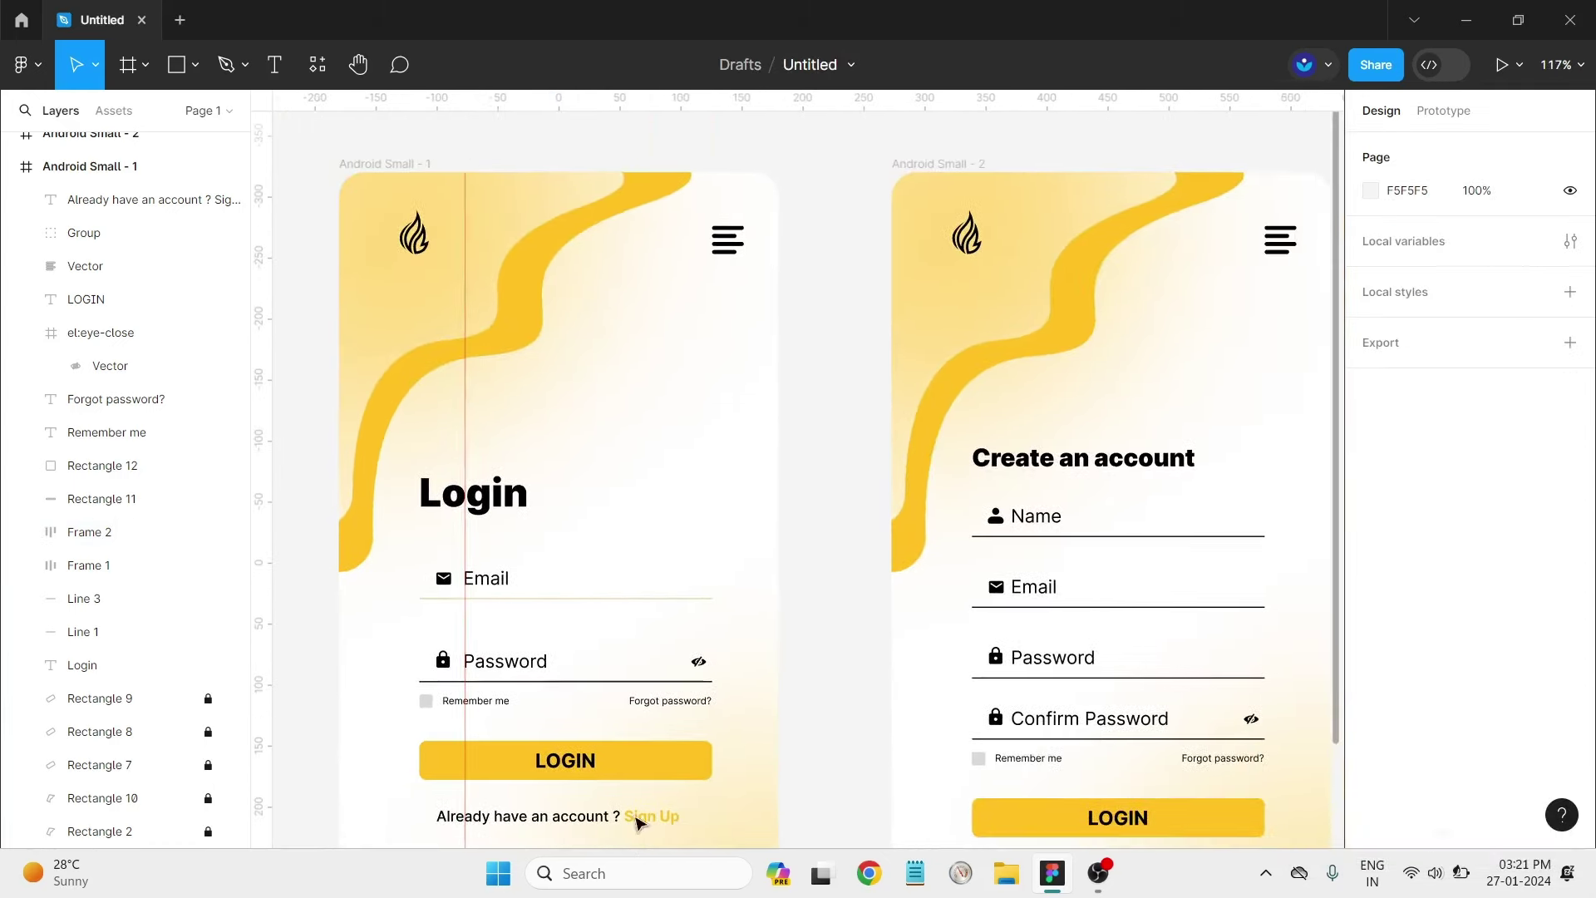
click(1062, 525)
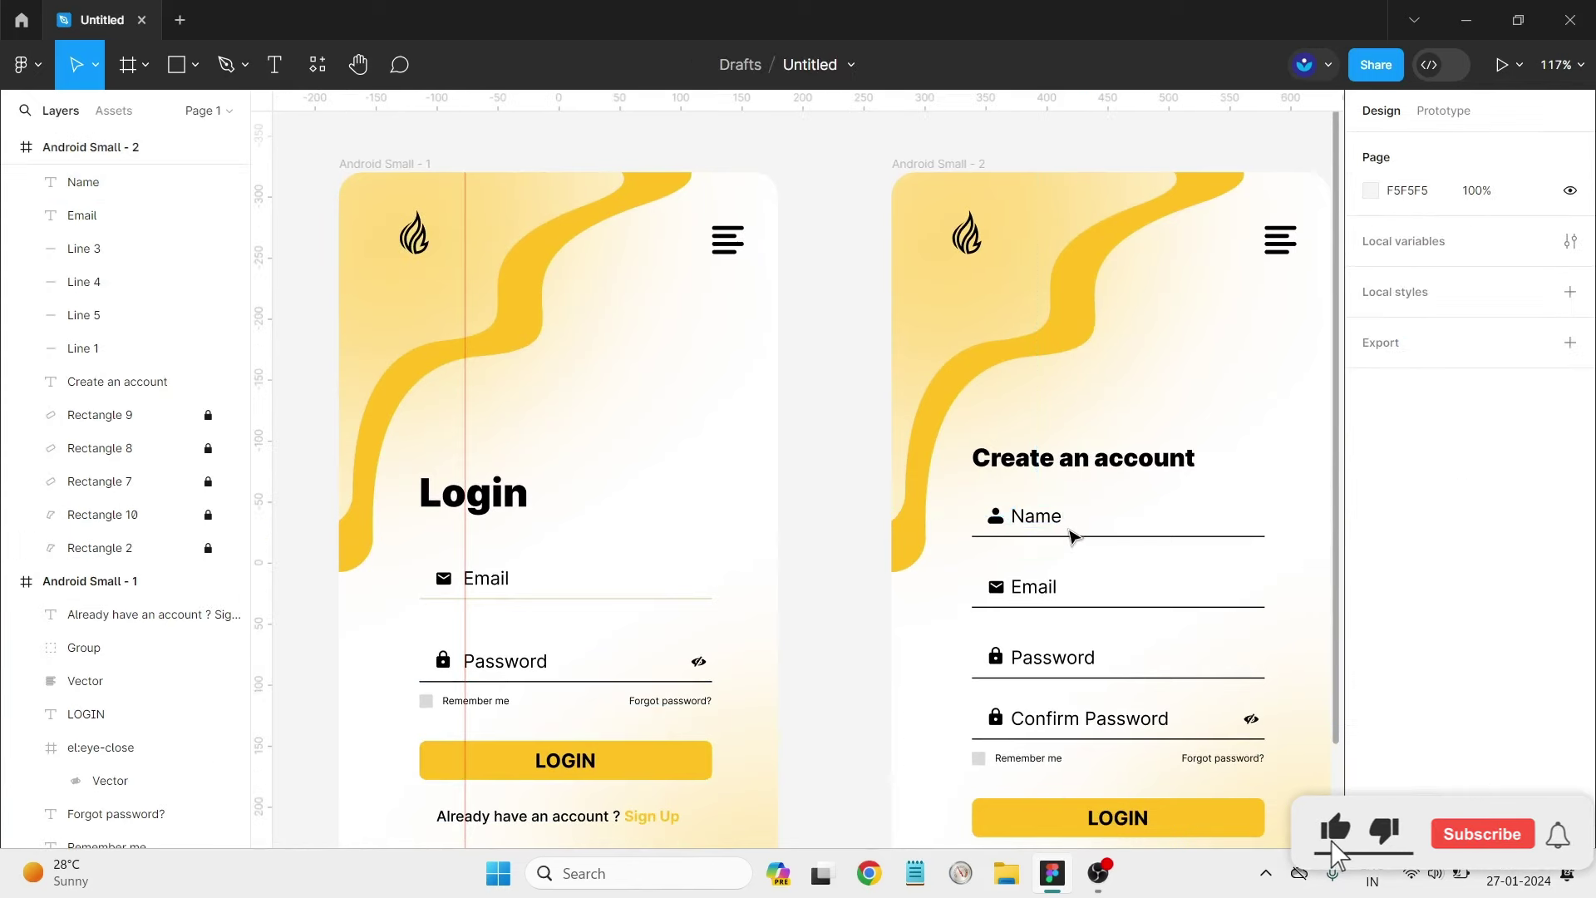
drag(1080, 528, 989, 507)
click(1570, 349)
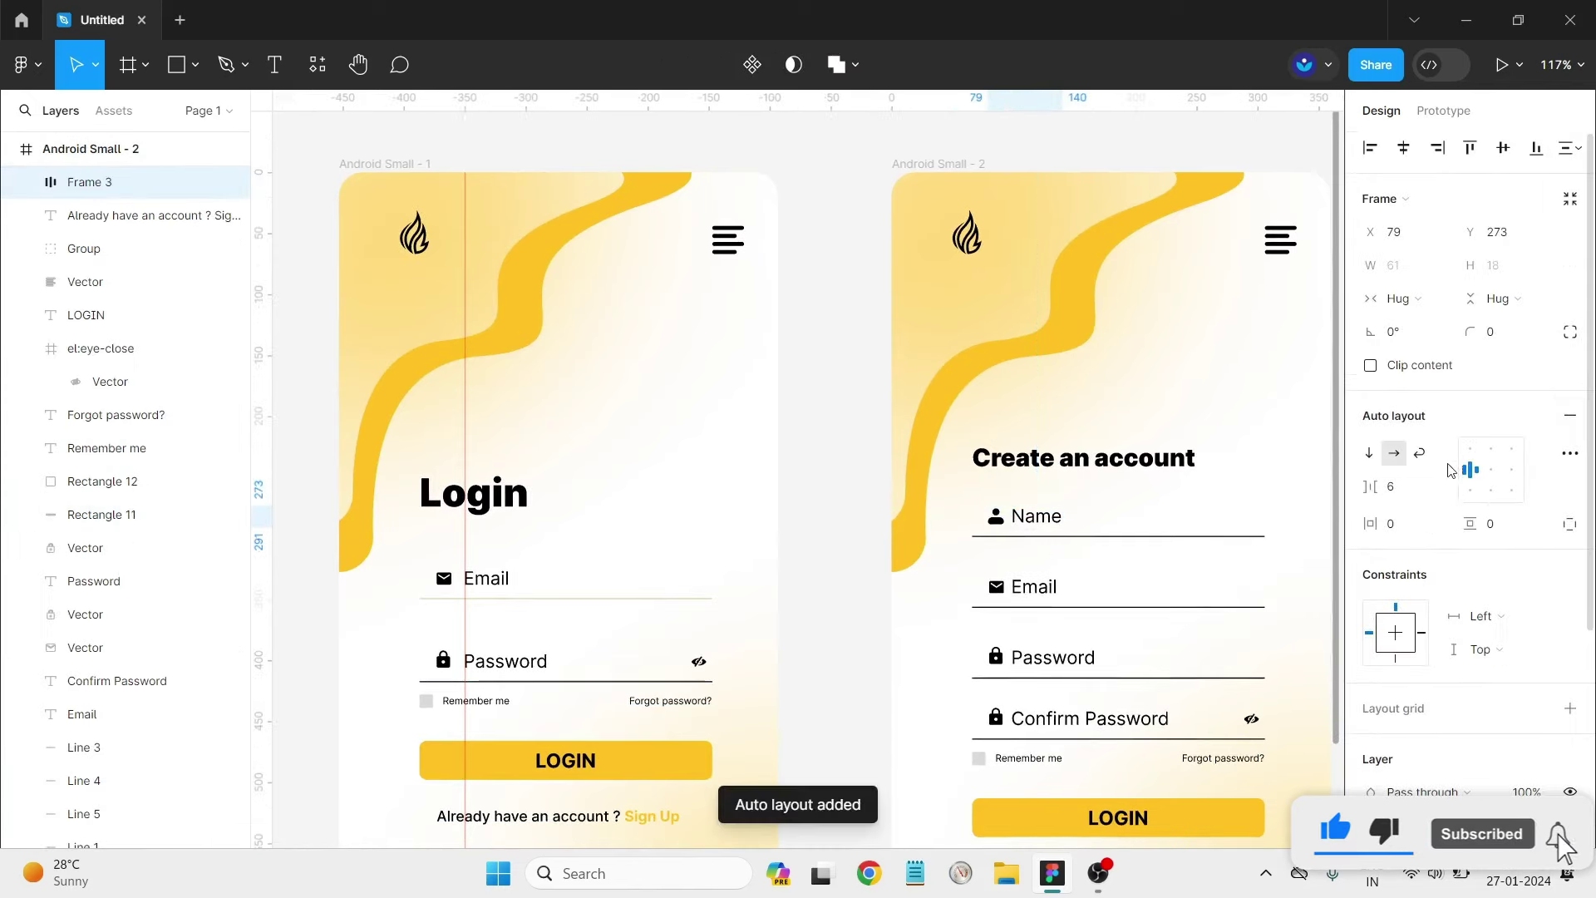
click(1404, 486)
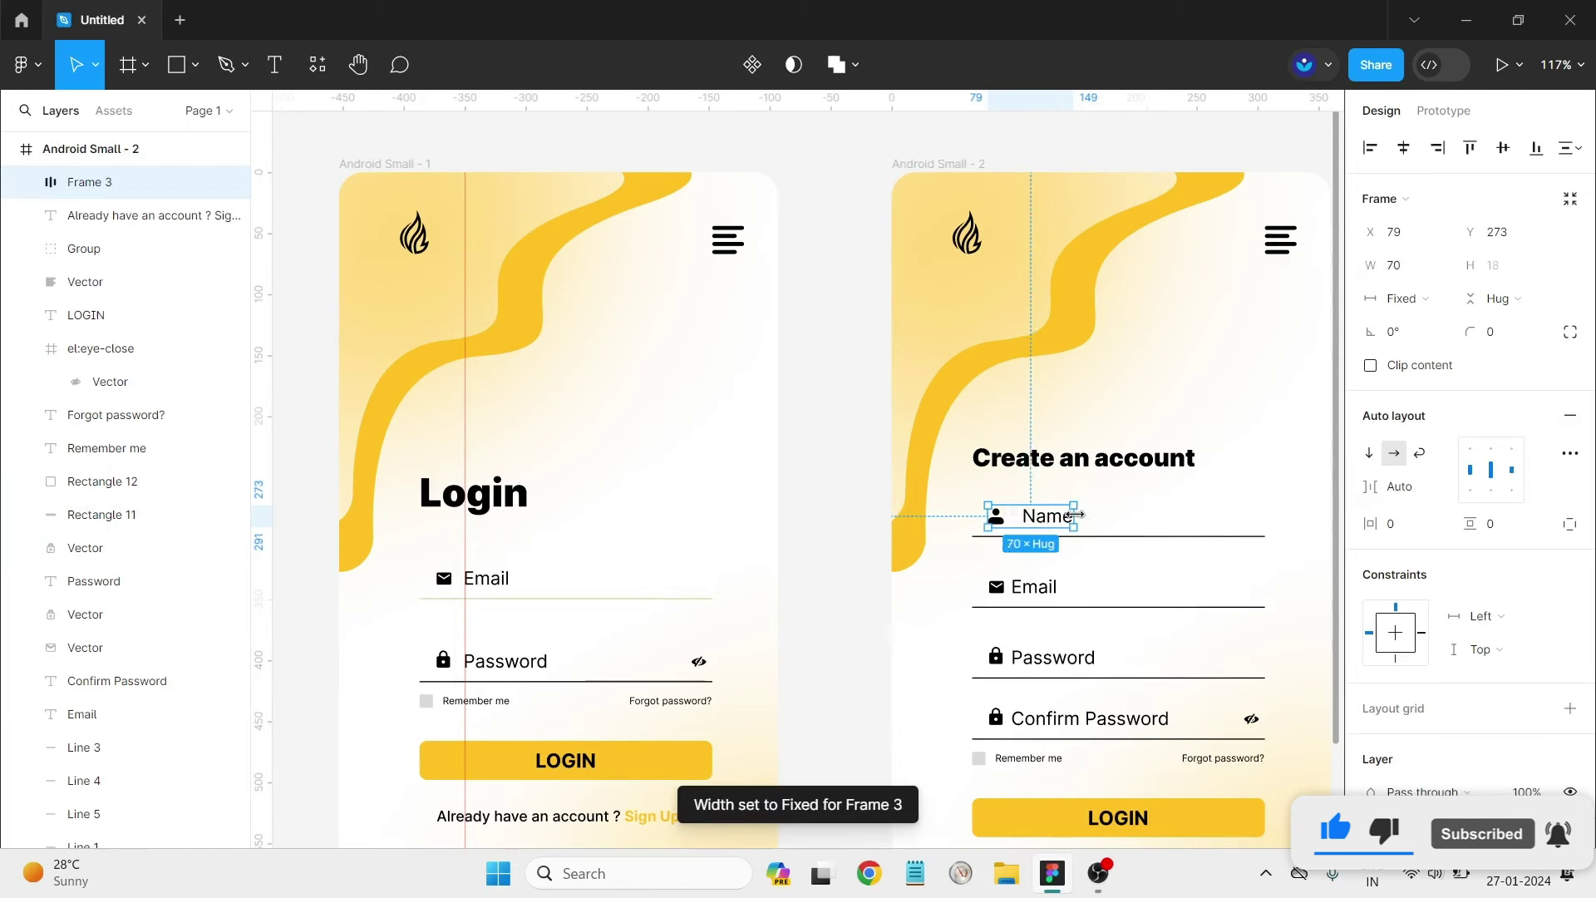
drag(1068, 516, 1072, 517)
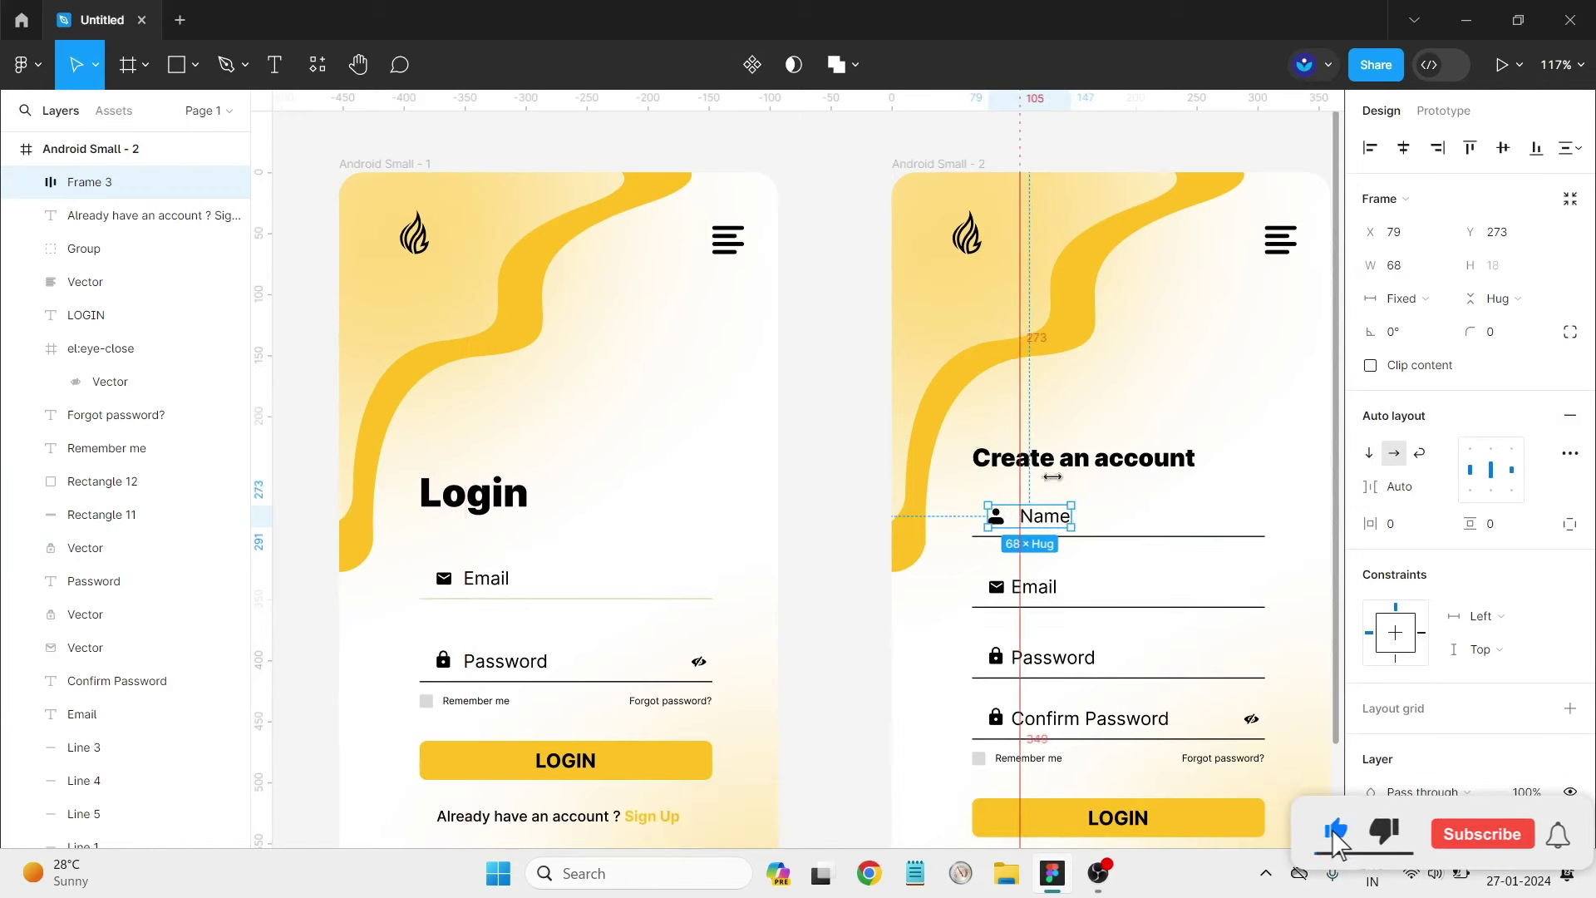
scroll(1104, 527, up, 5)
scroll(951, 577, up, 2)
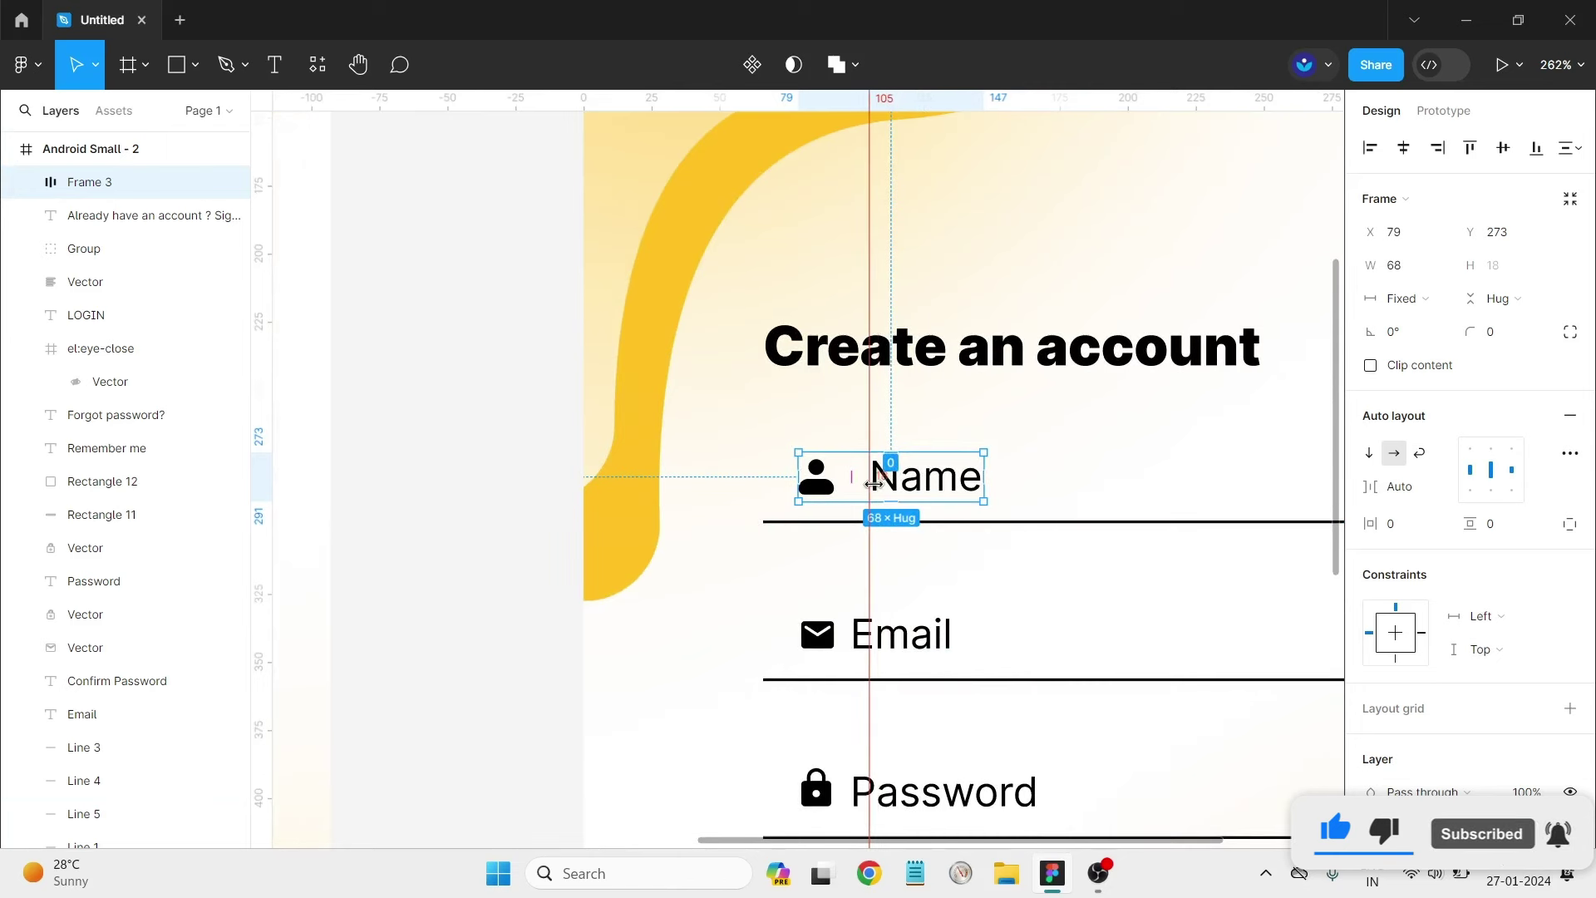
click(897, 524)
Group the Email icon and label with Auto spacing, widened to align with Name.
drag(983, 662, 758, 607)
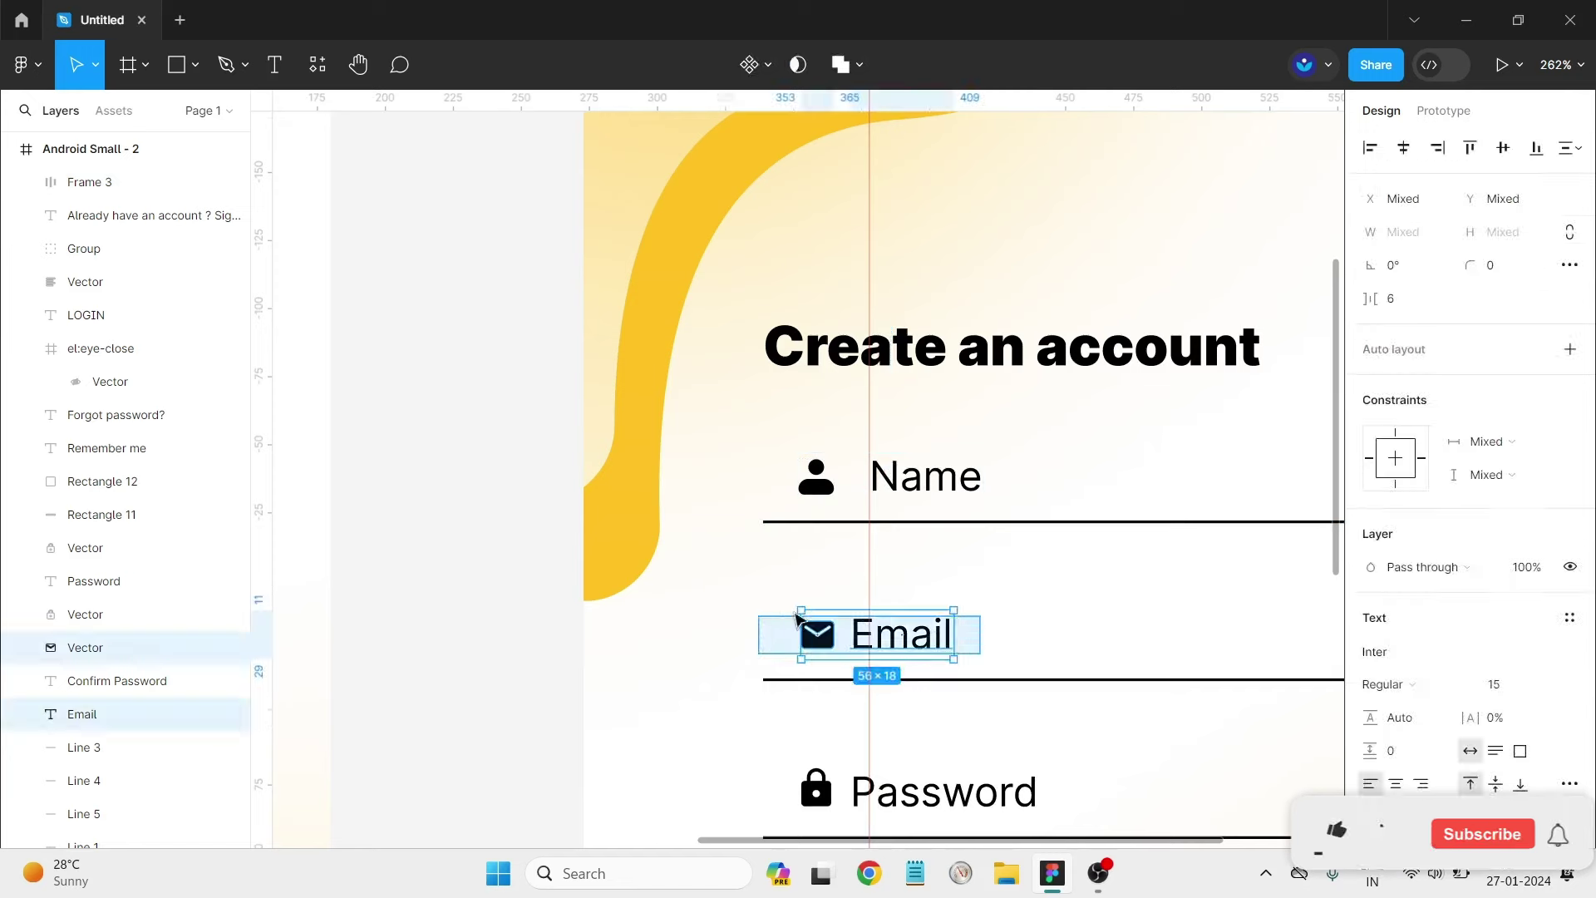
key(shift+a)
click(1400, 486)
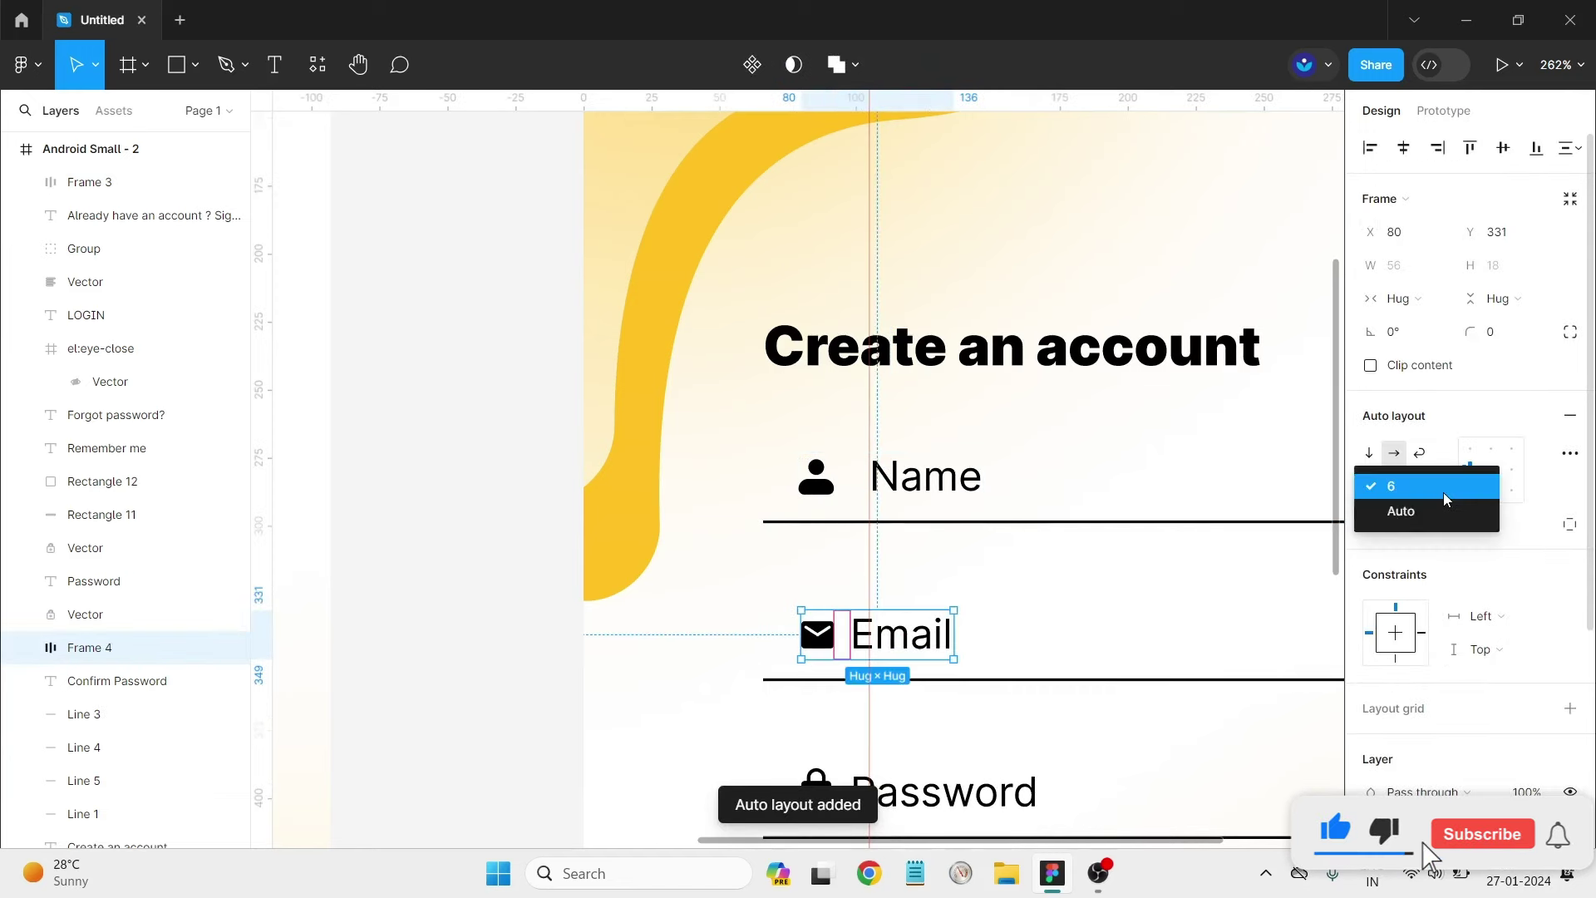
drag(957, 631, 975, 632)
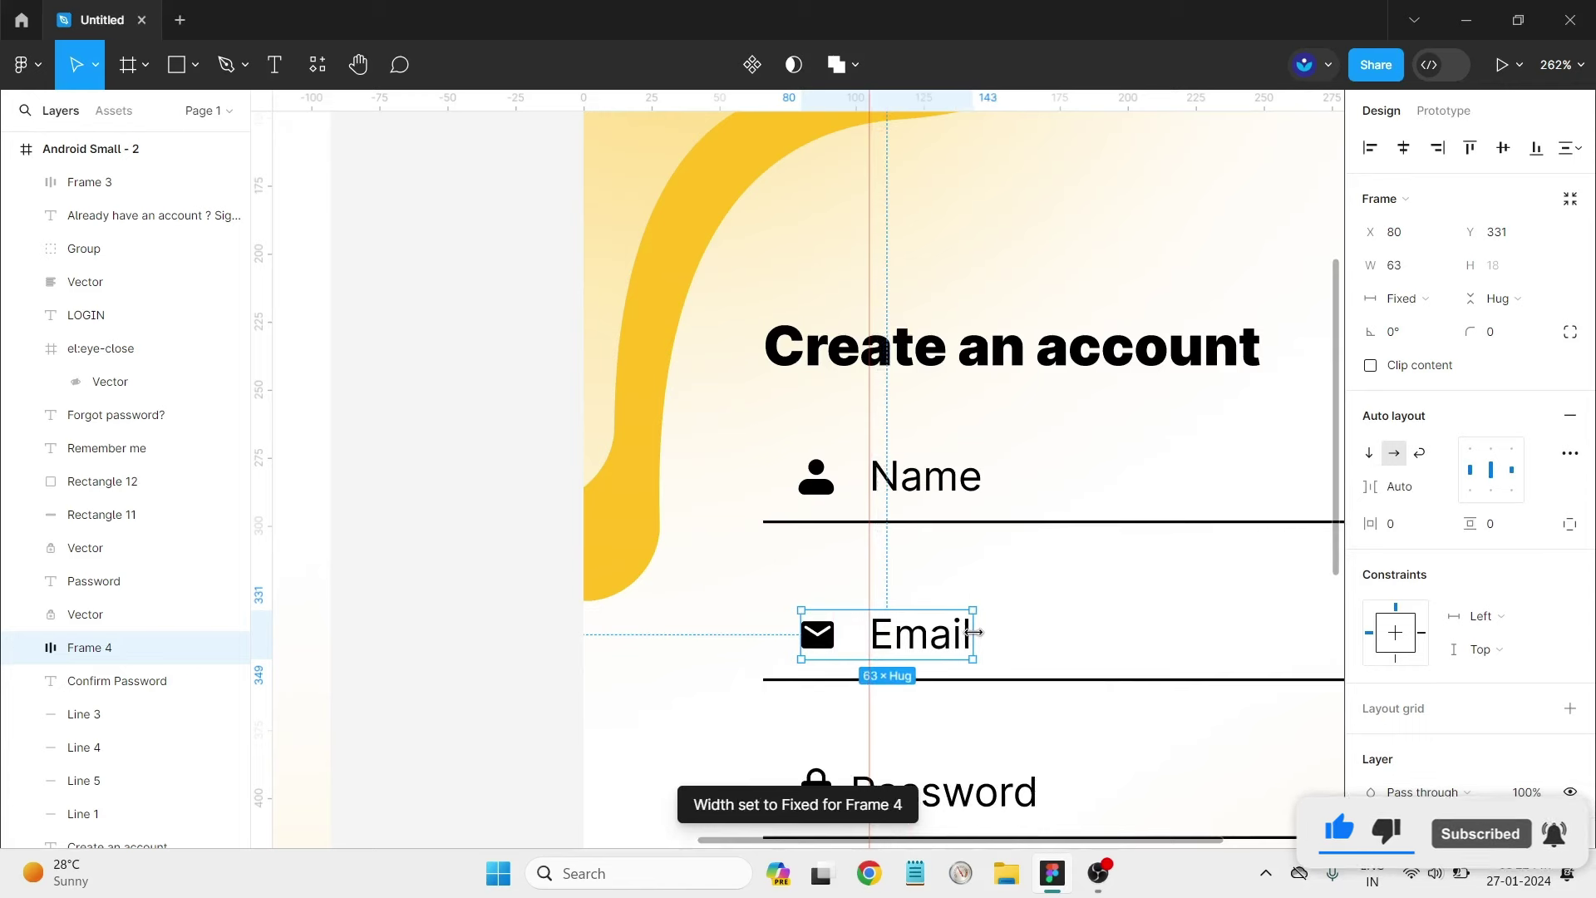
click(1041, 606)
Group the Password lock and label with Auto spacing, about 94 wide.
scroll(1041, 606, down, 3)
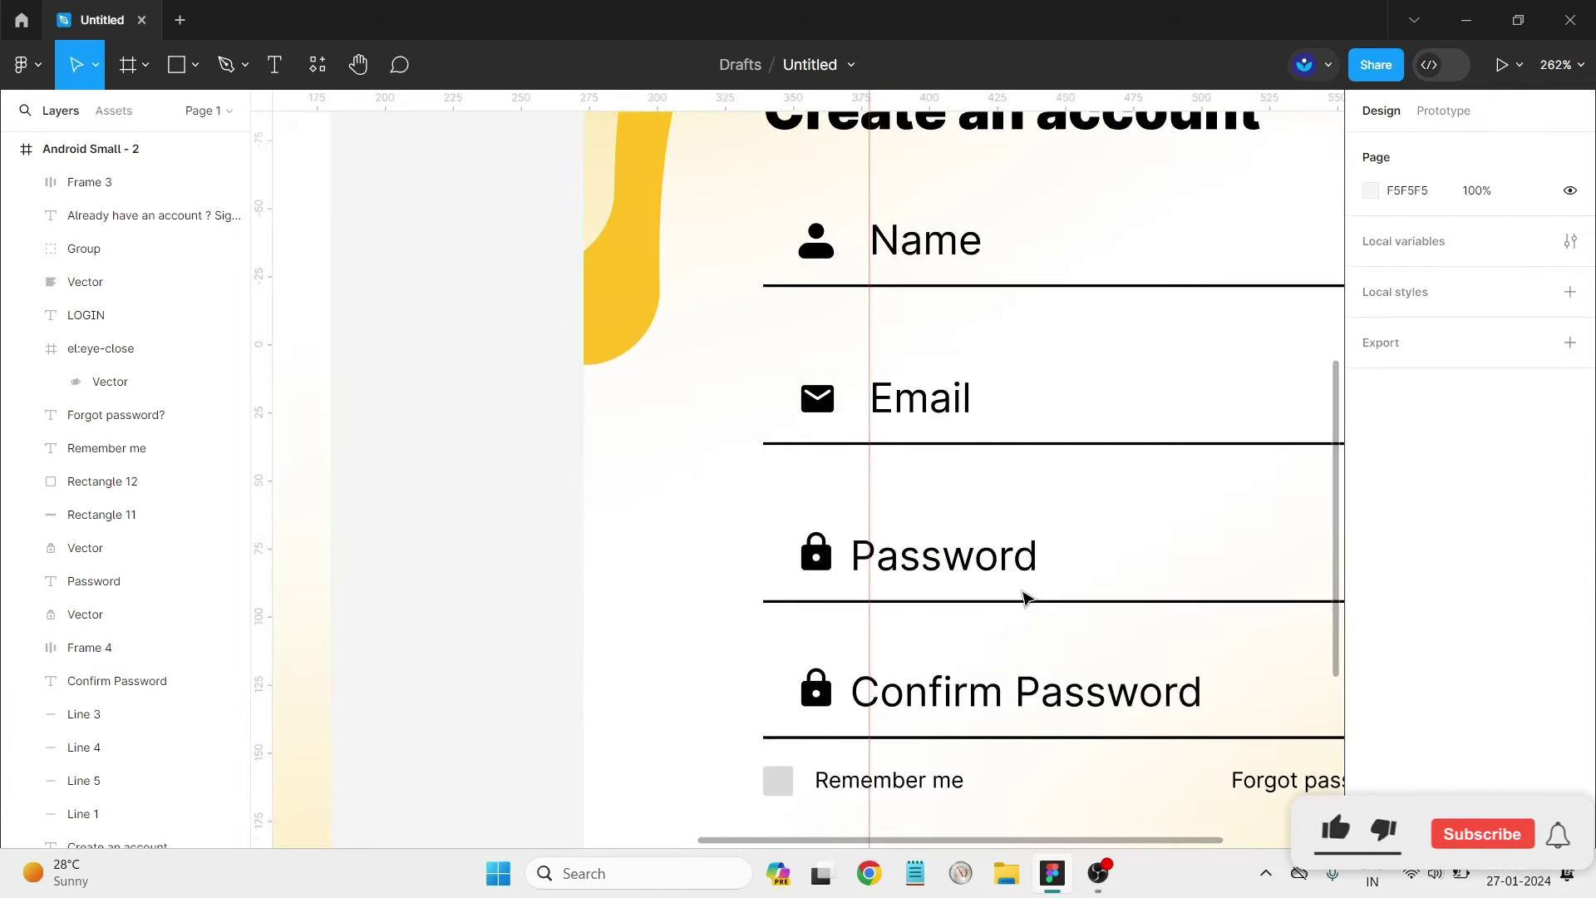
click(1042, 592)
click(1090, 588)
drag(1069, 586, 795, 526)
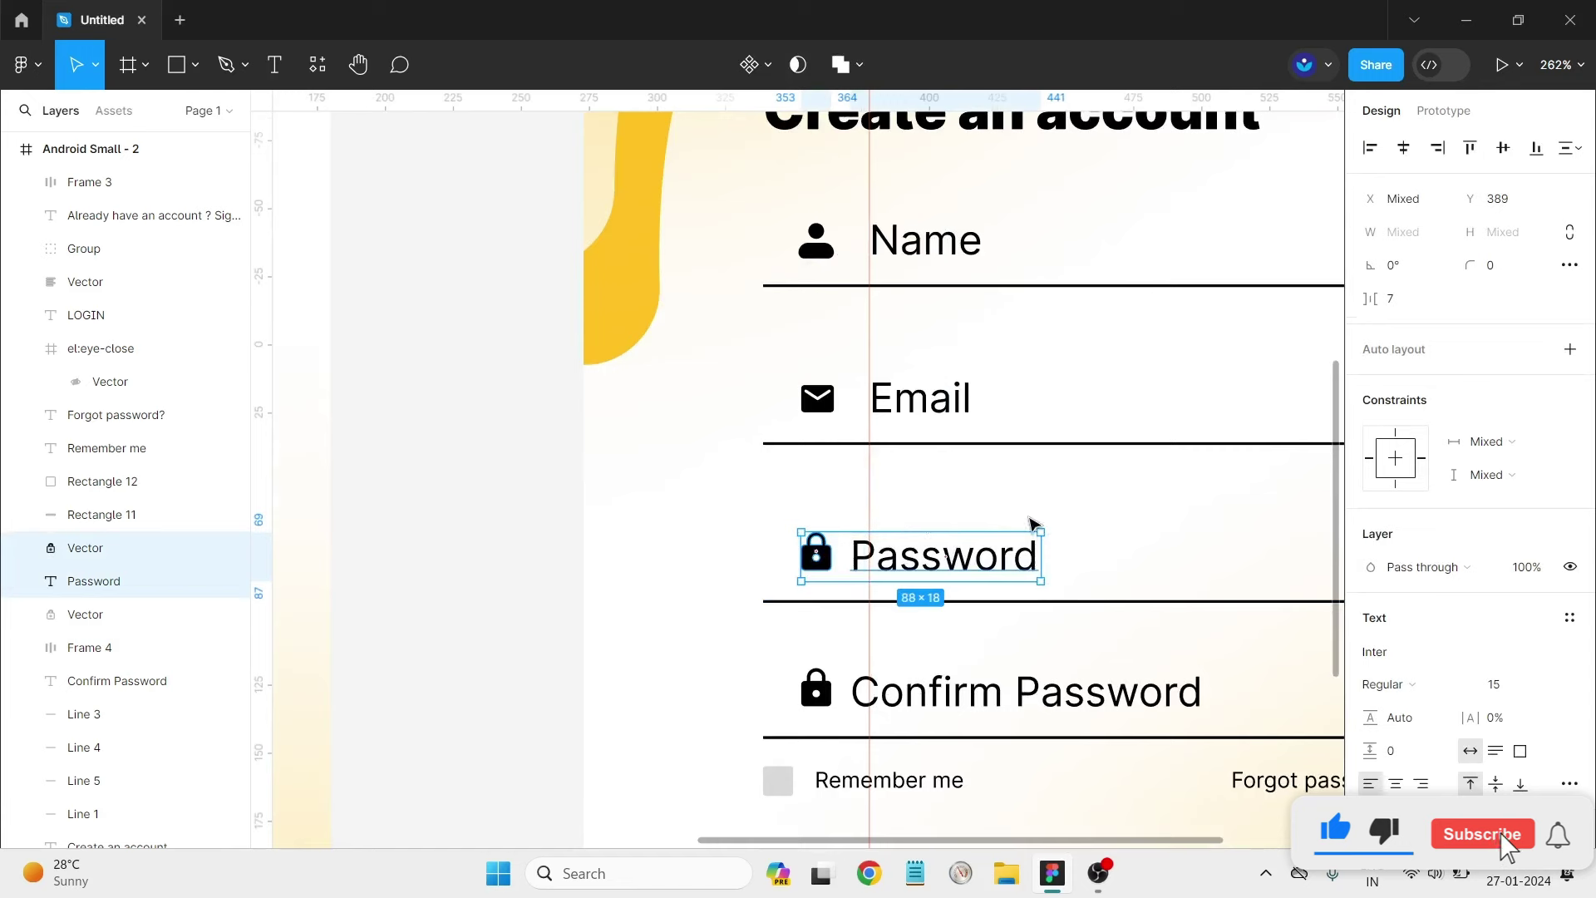
click(1569, 348)
click(1413, 487)
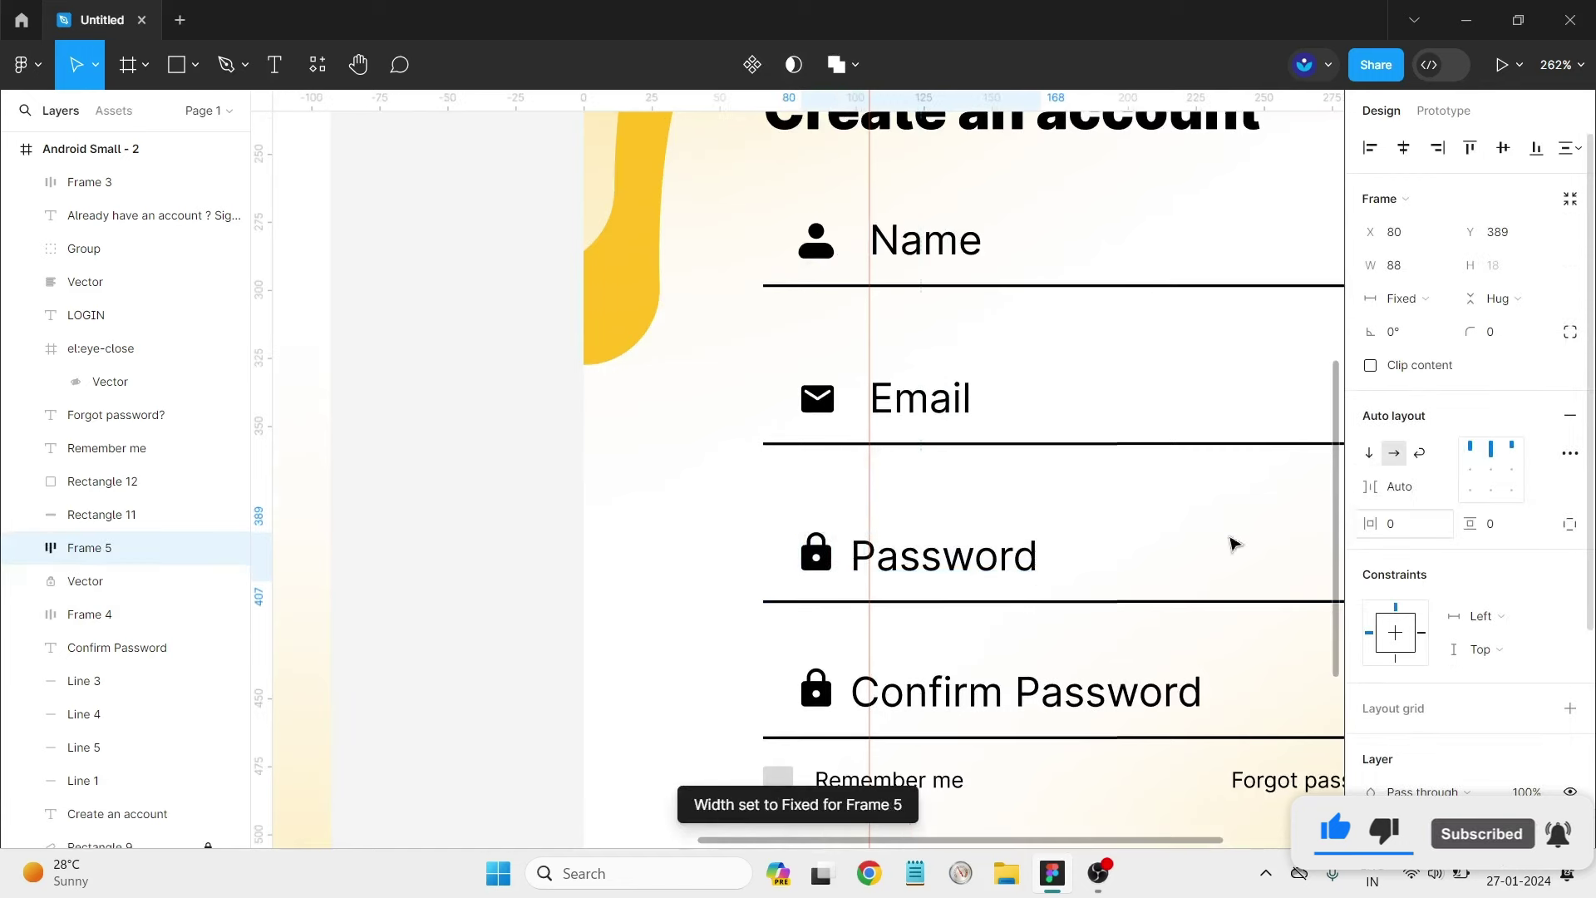
drag(1039, 551, 1062, 551)
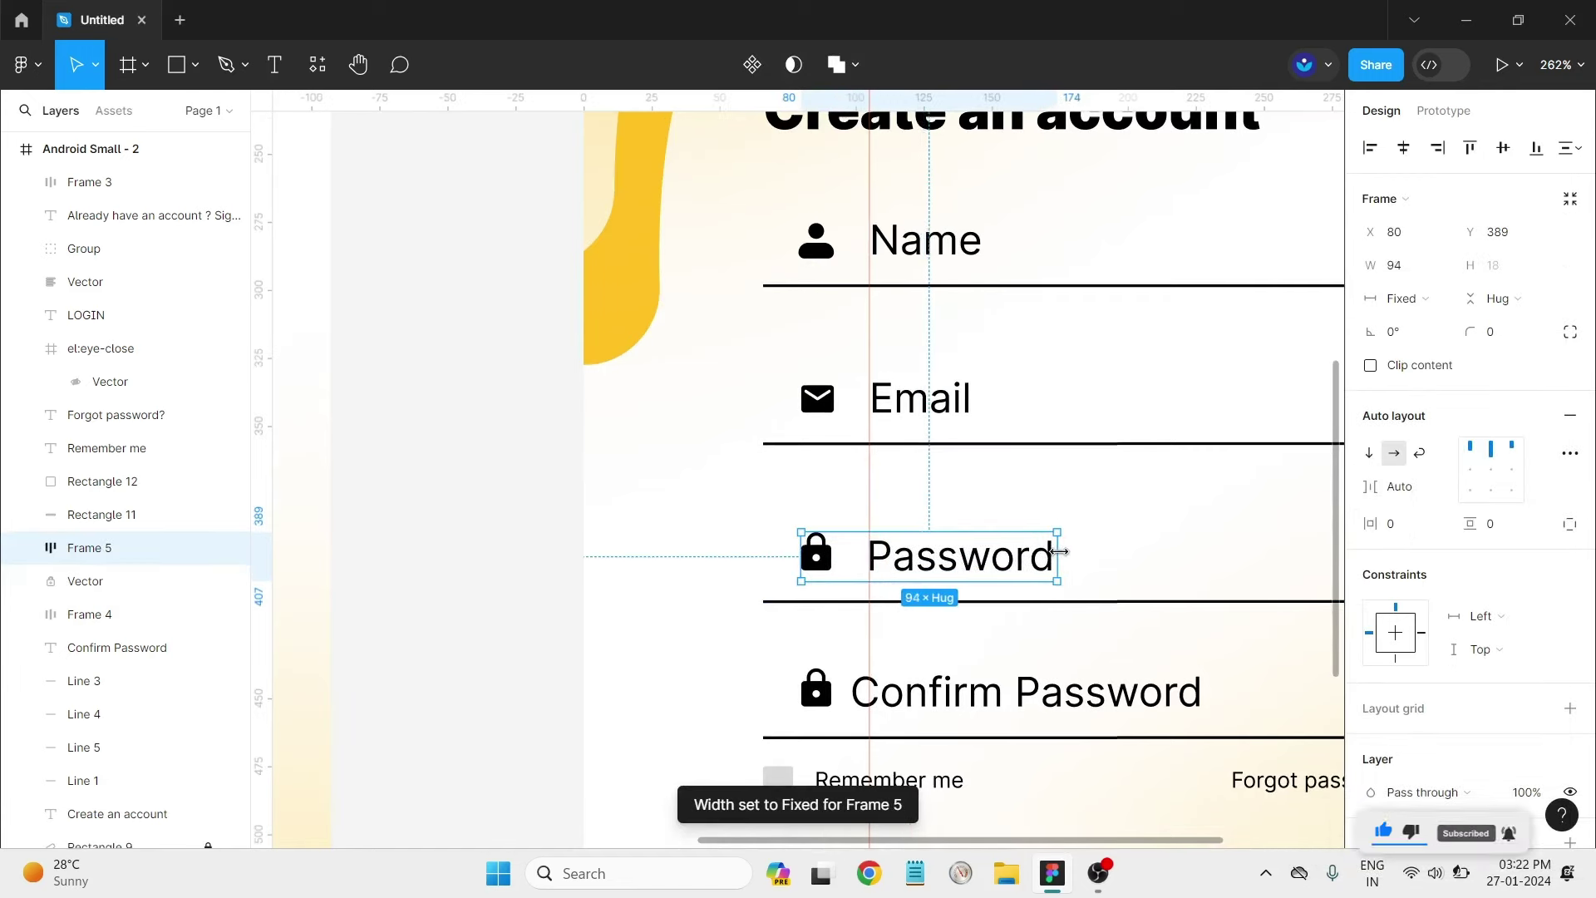
click(1113, 499)
Group the Confirm Password lock and label with Auto spacing, about 155 wide.
scroll(1114, 577, down, 3)
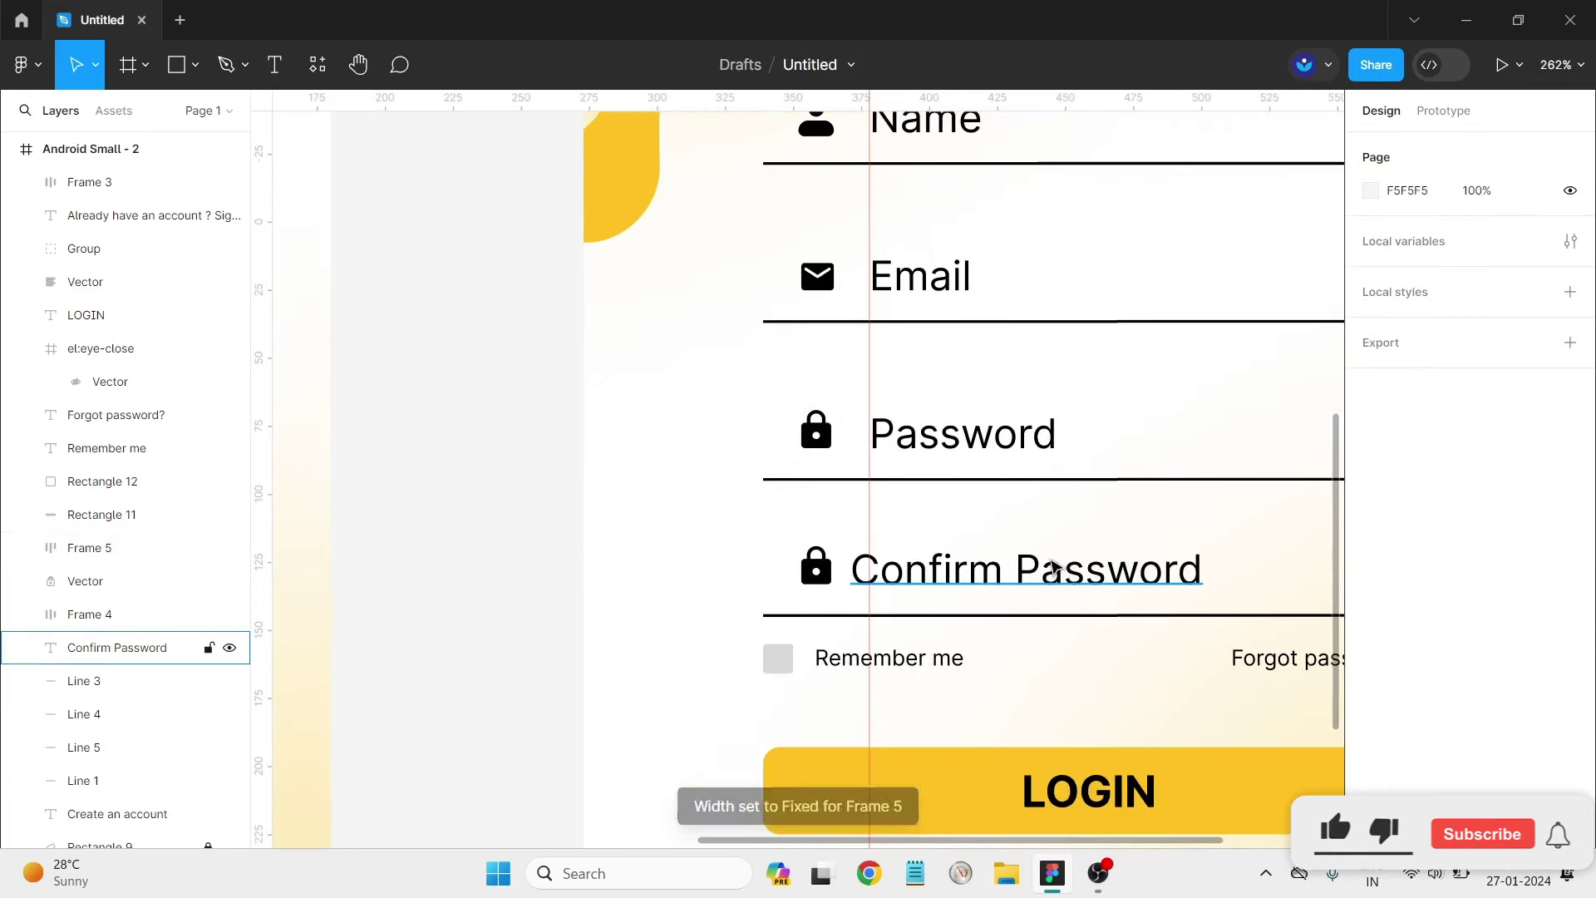
click(1198, 573)
shift+click(817, 567)
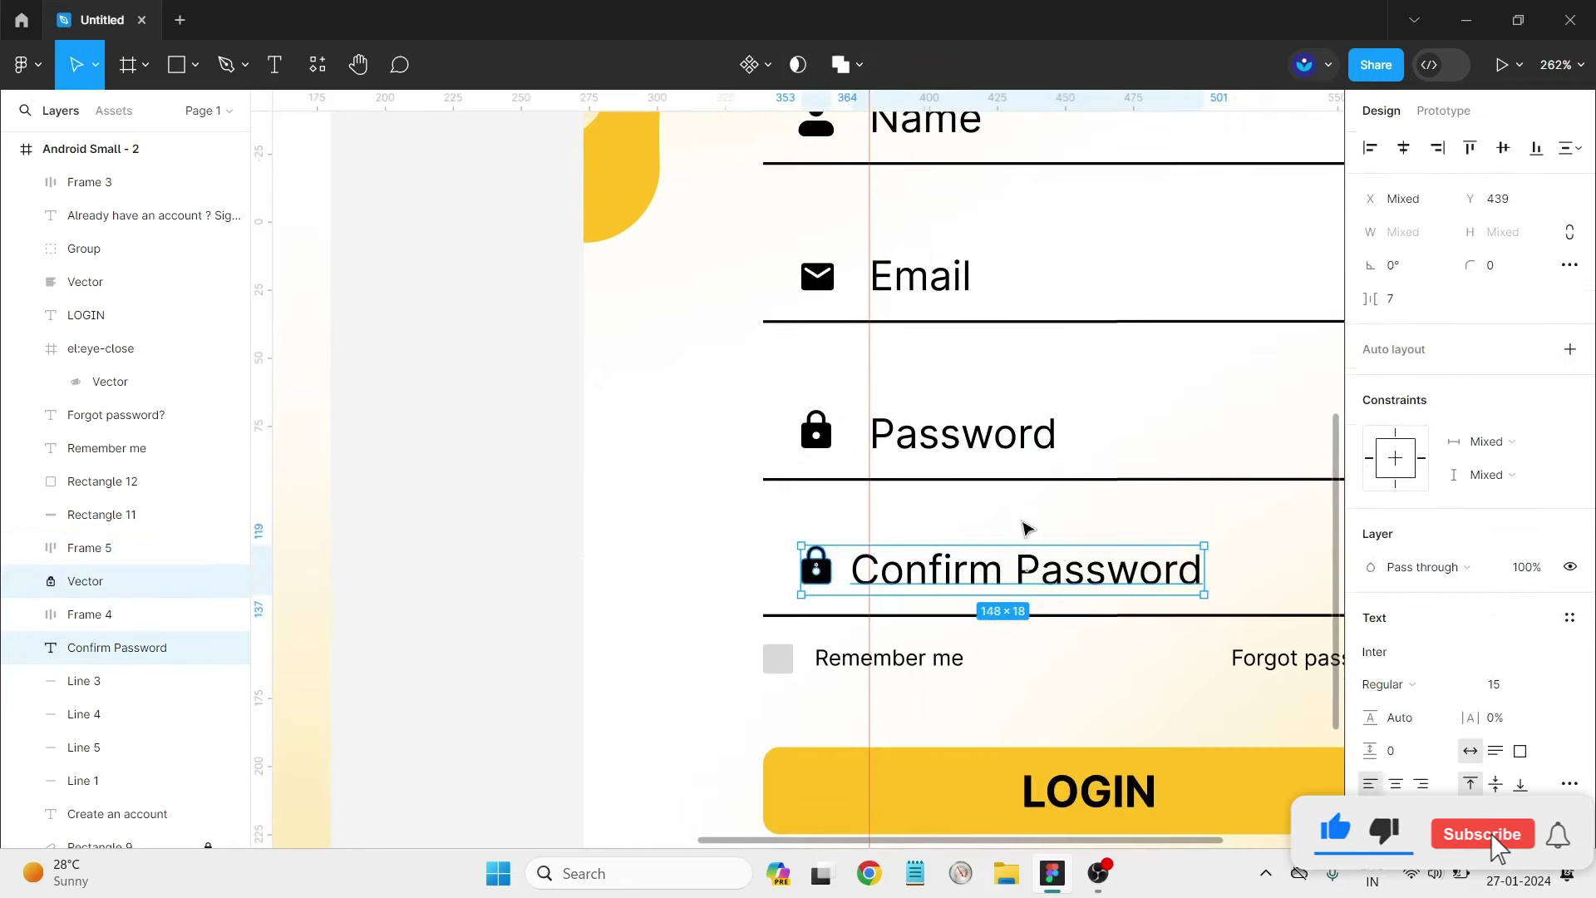
click(1569, 360)
click(1431, 491)
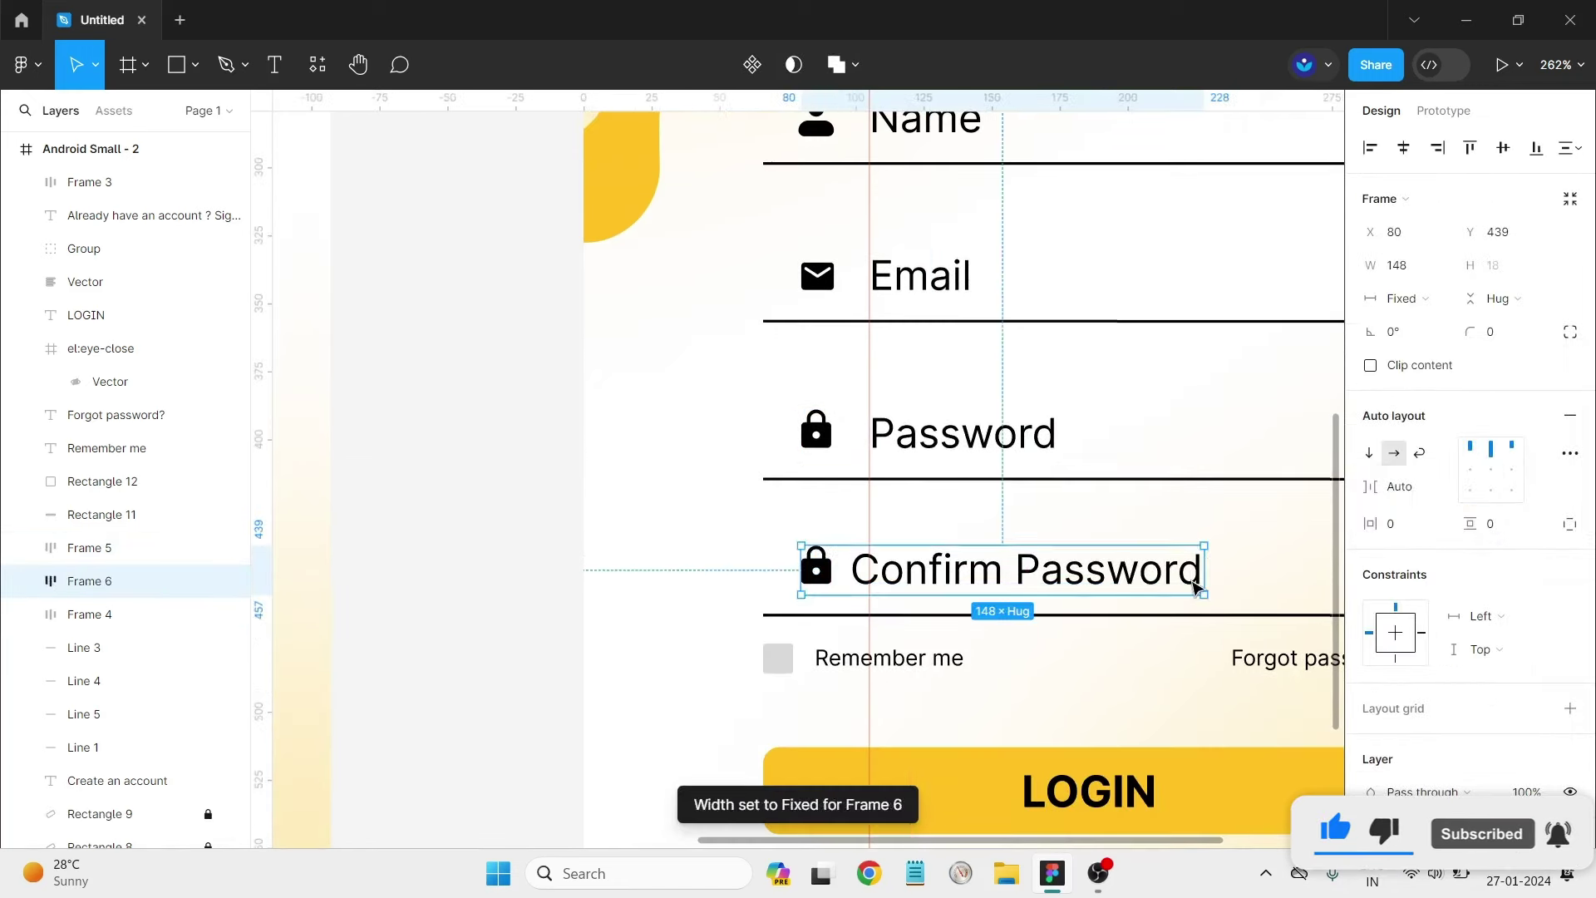
drag(1205, 574, 1224, 574)
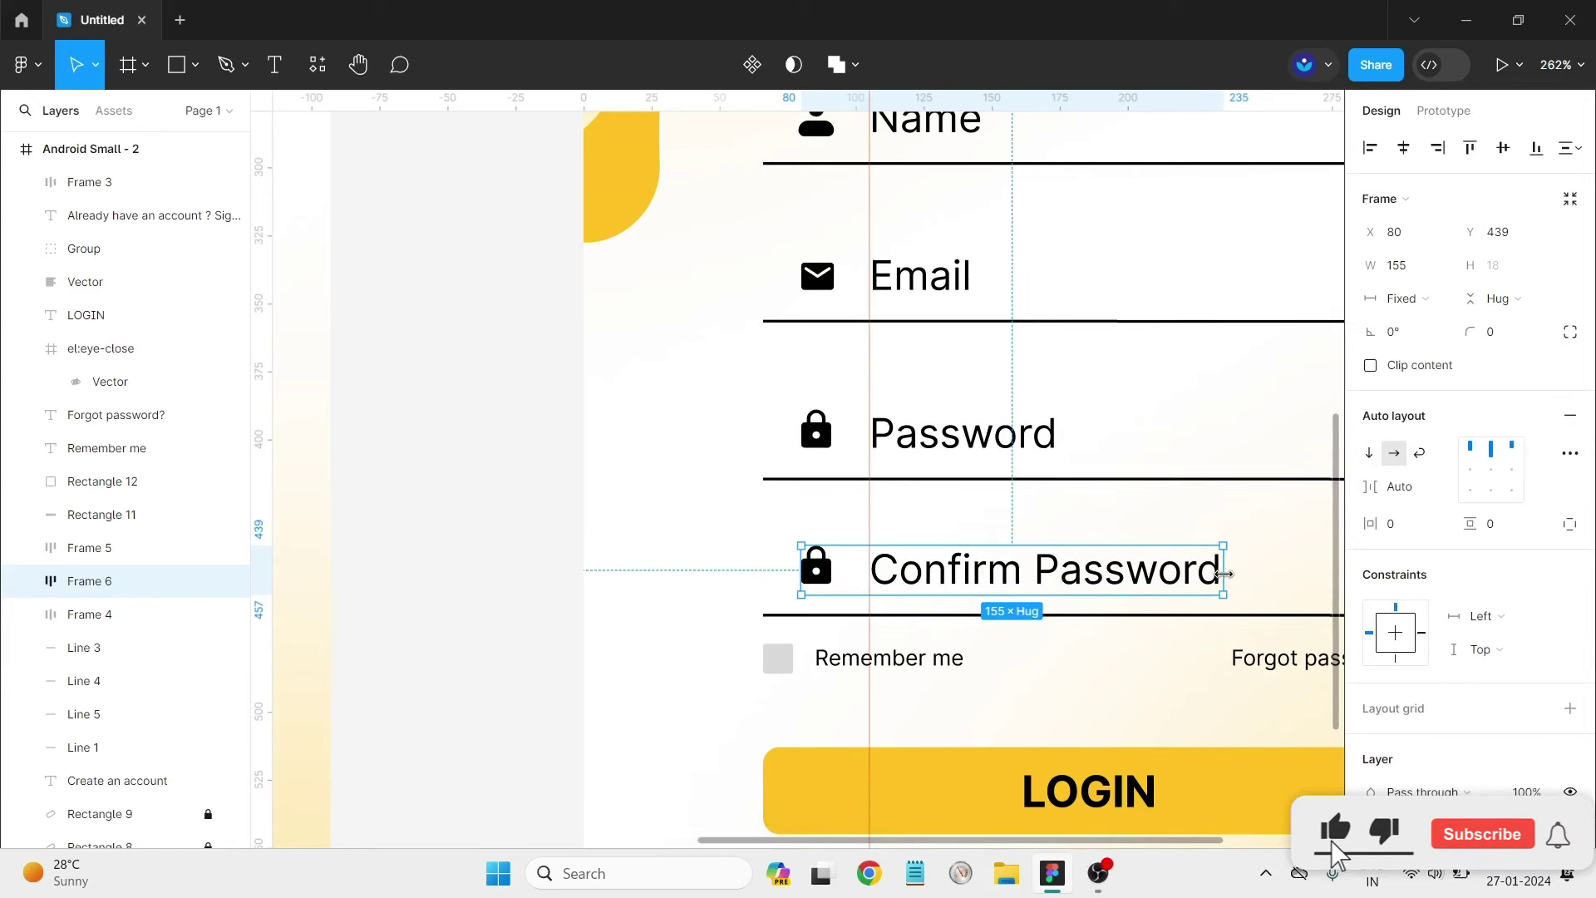
scroll(1054, 669, down, 5)
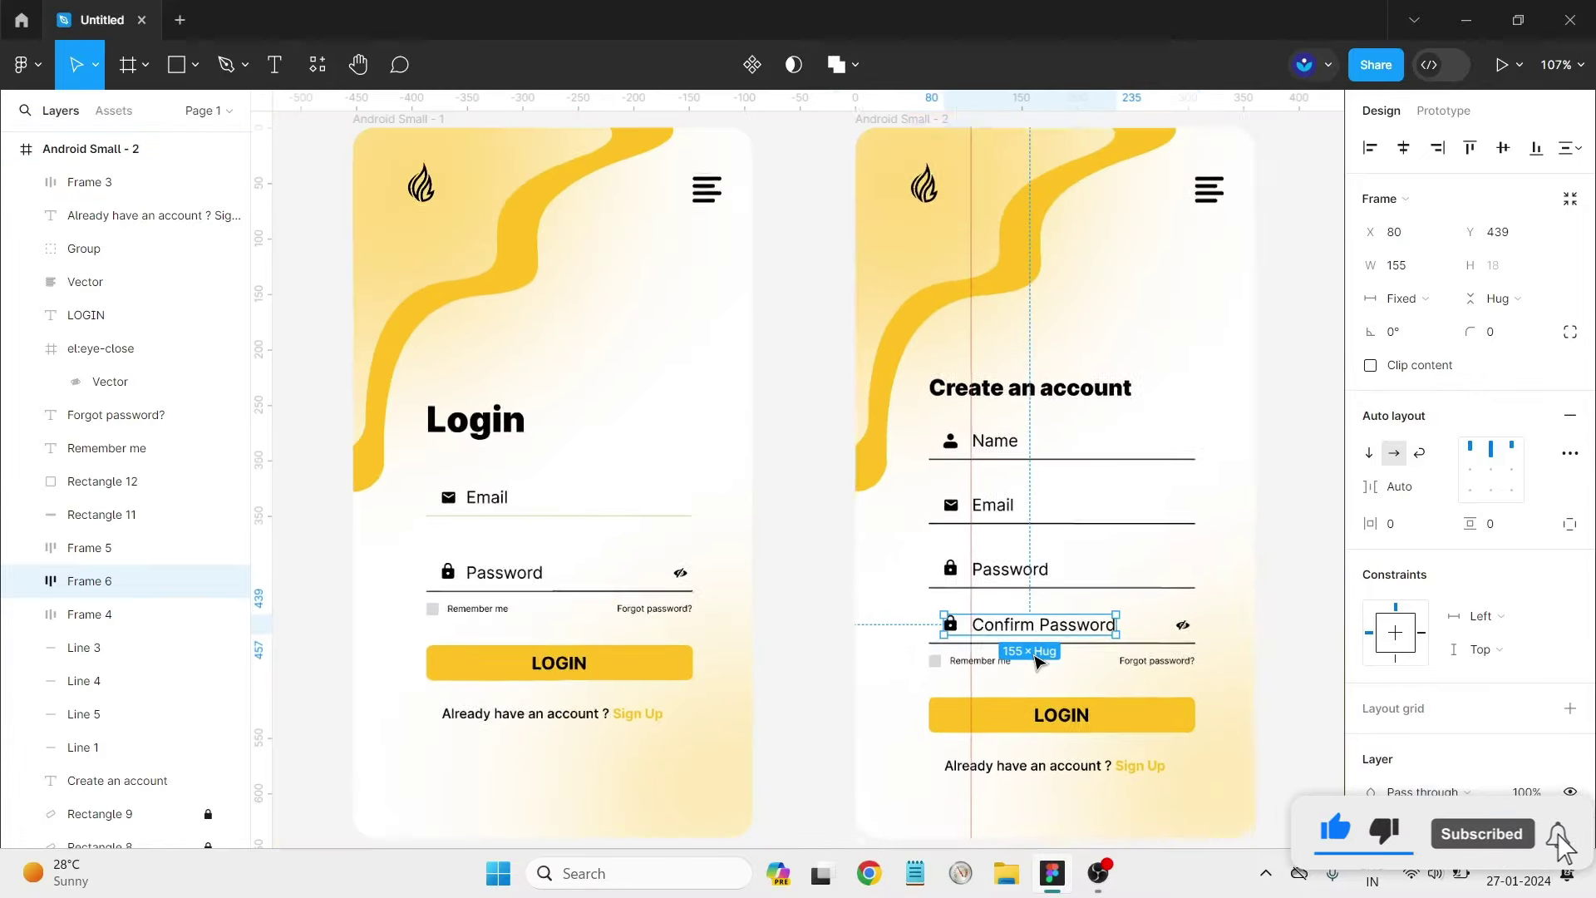
Colour the Login screen's Email icon and label FAB400 yellow.
scroll(767, 542, down, 1)
scroll(766, 542, down, 1)
click(816, 580)
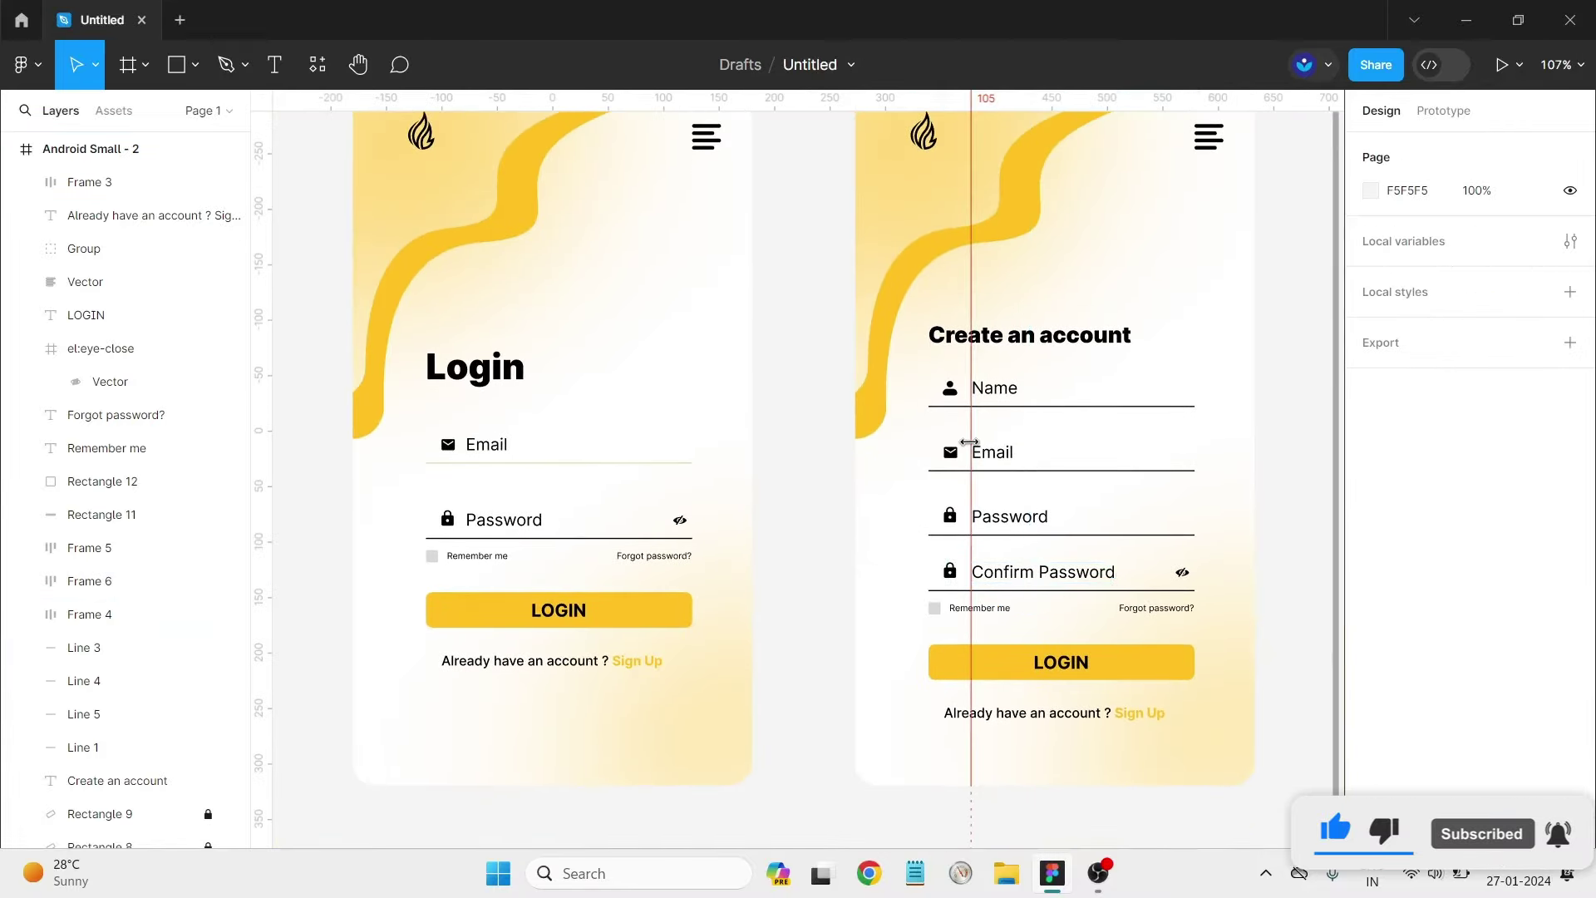
click(478, 445)
click(1372, 668)
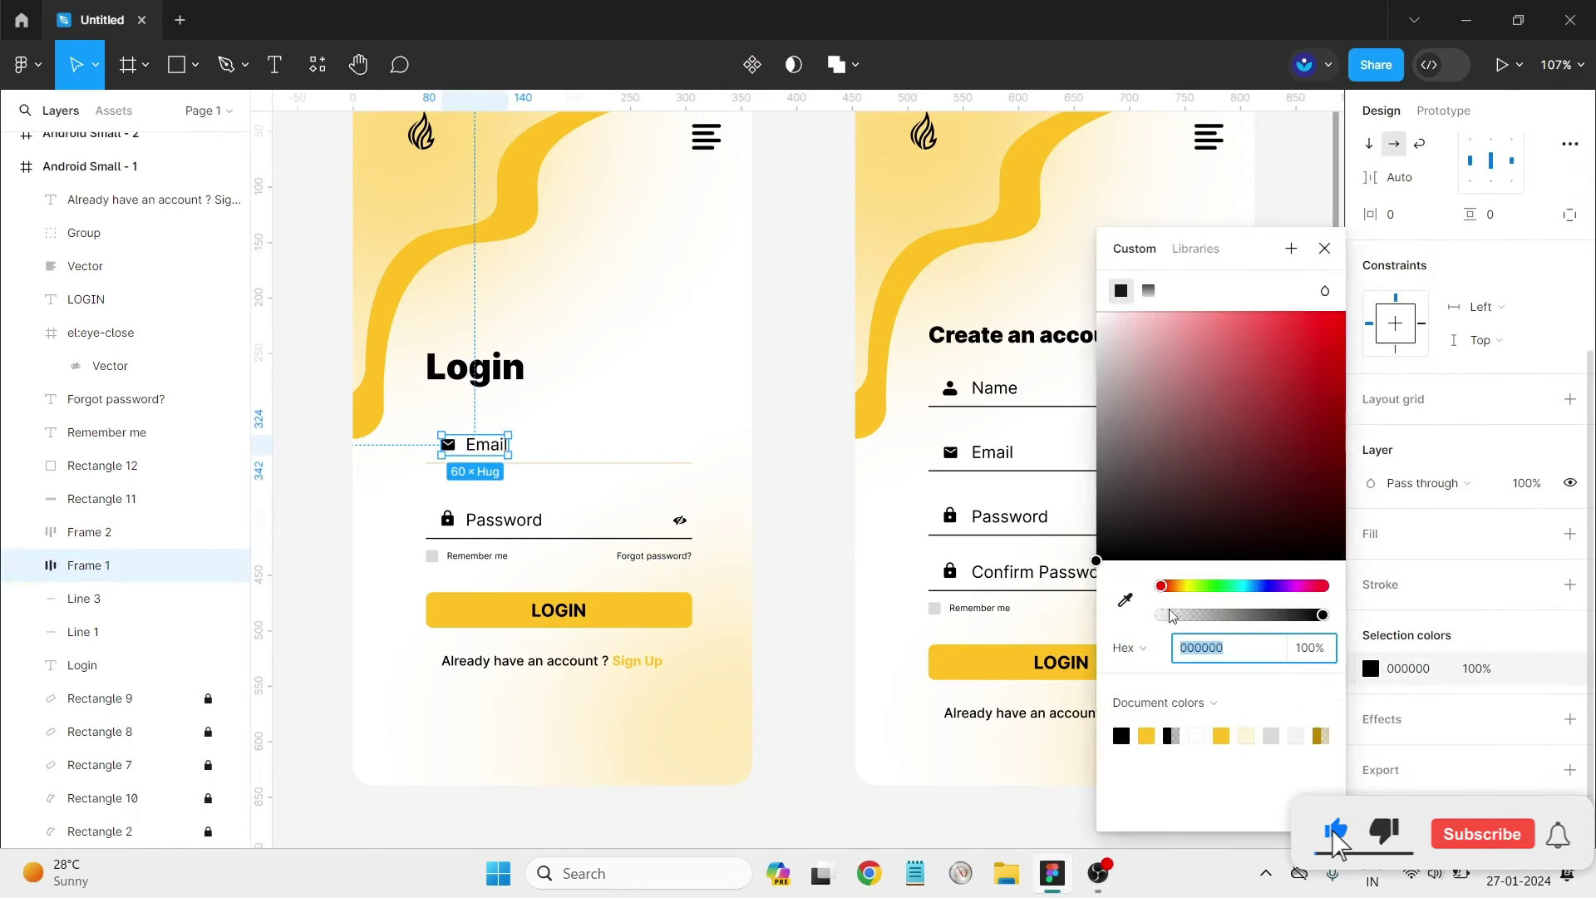
click(1147, 735)
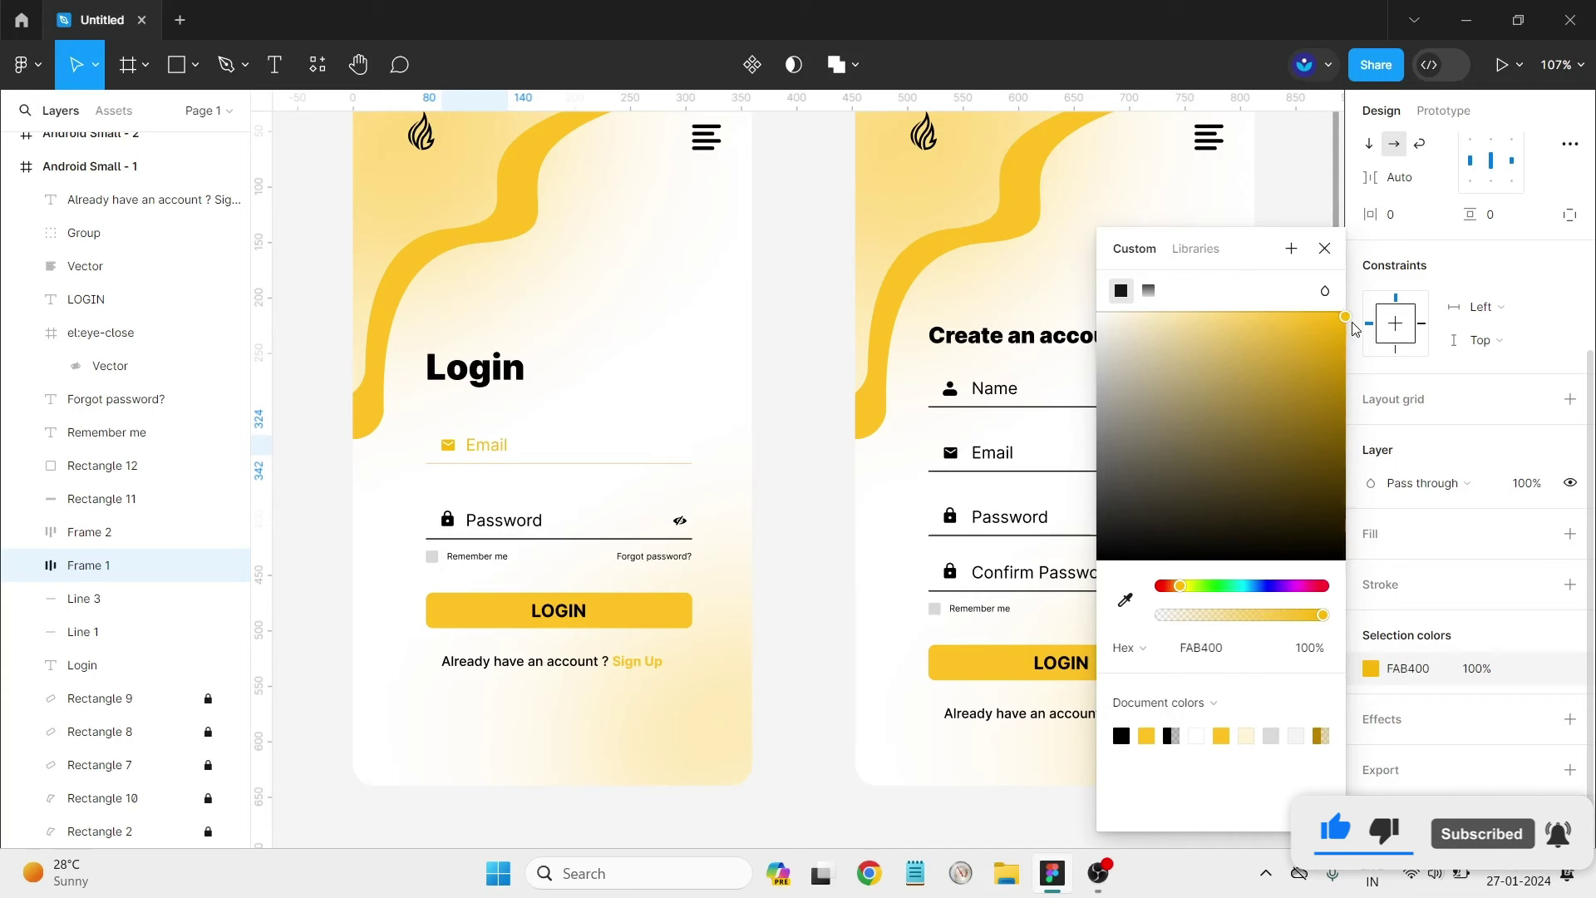
click(806, 485)
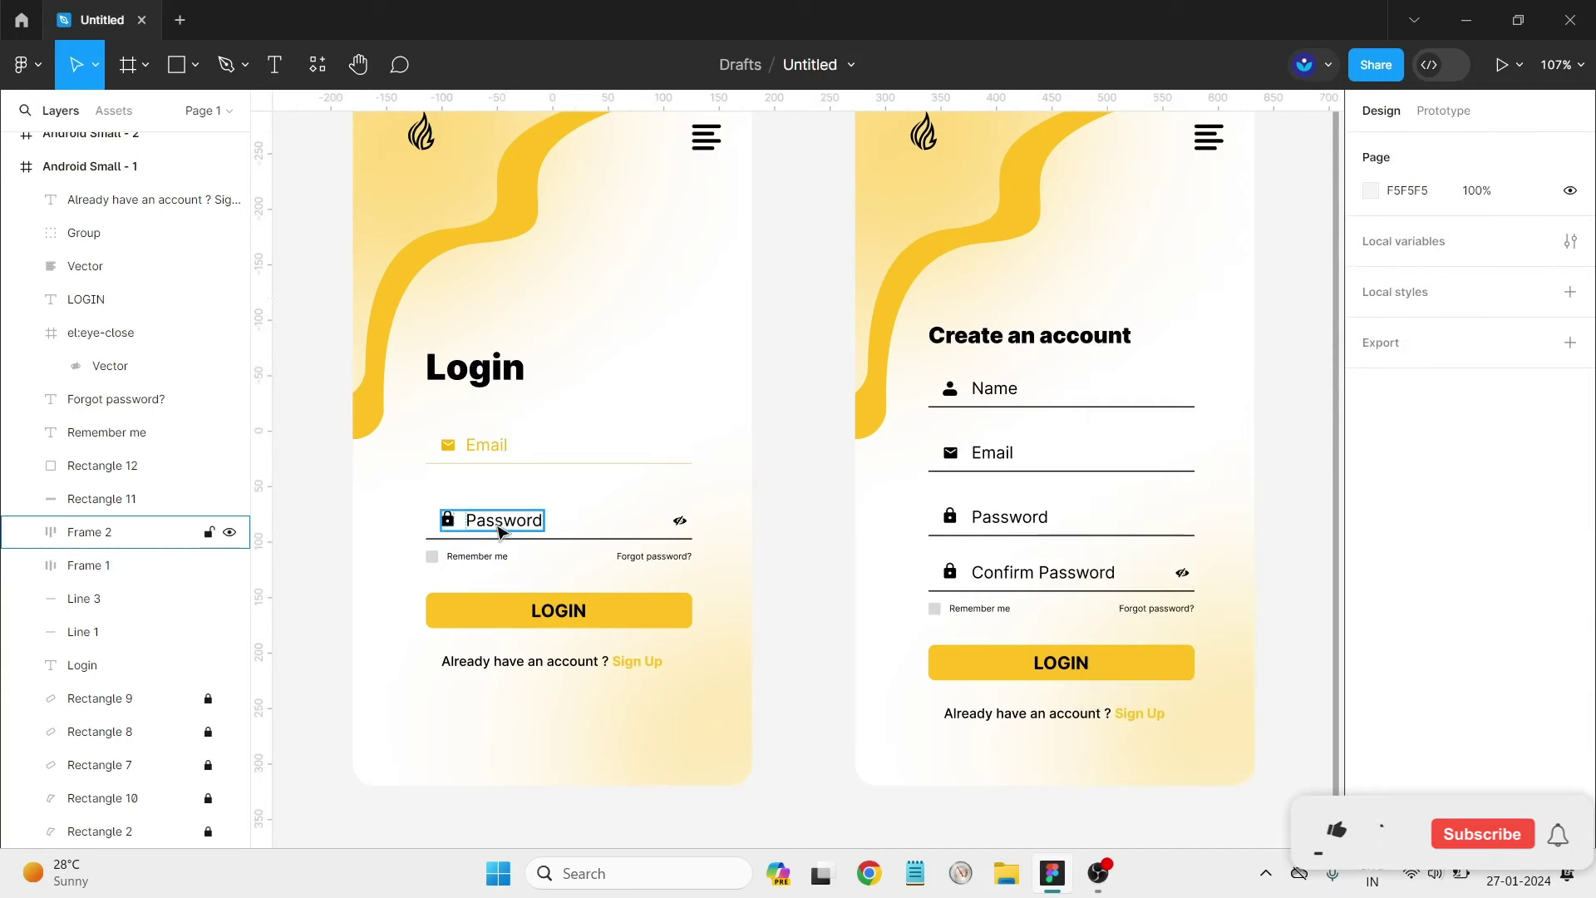
Match the Password icon and label to the Email field's yellow.
click(501, 533)
scroll(1463, 499, down, 5)
click(1371, 669)
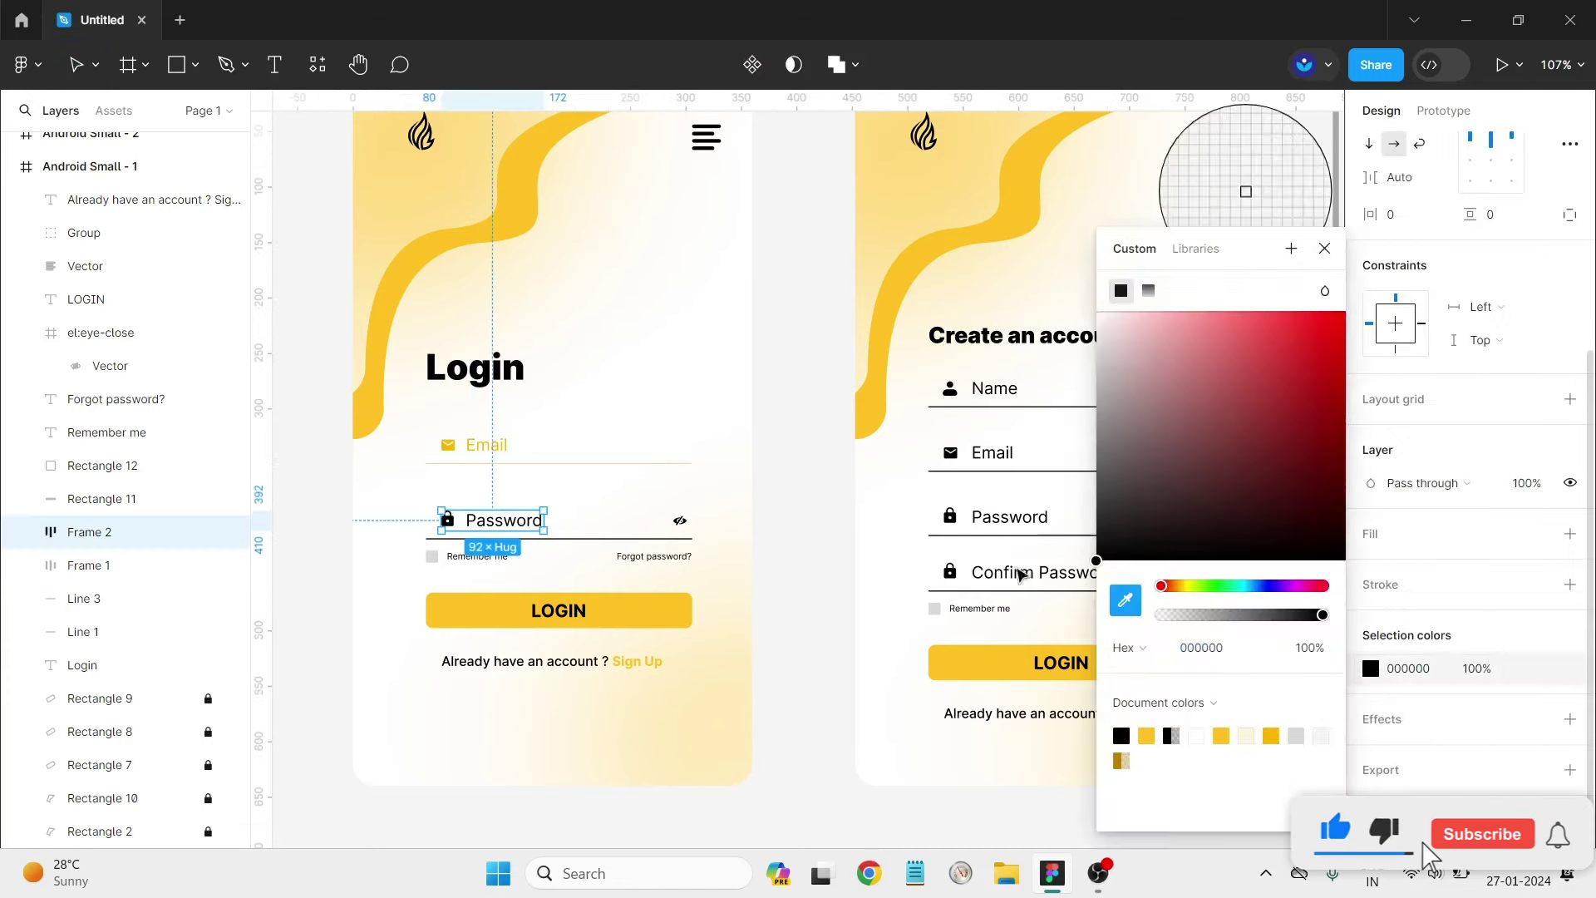
click(453, 449)
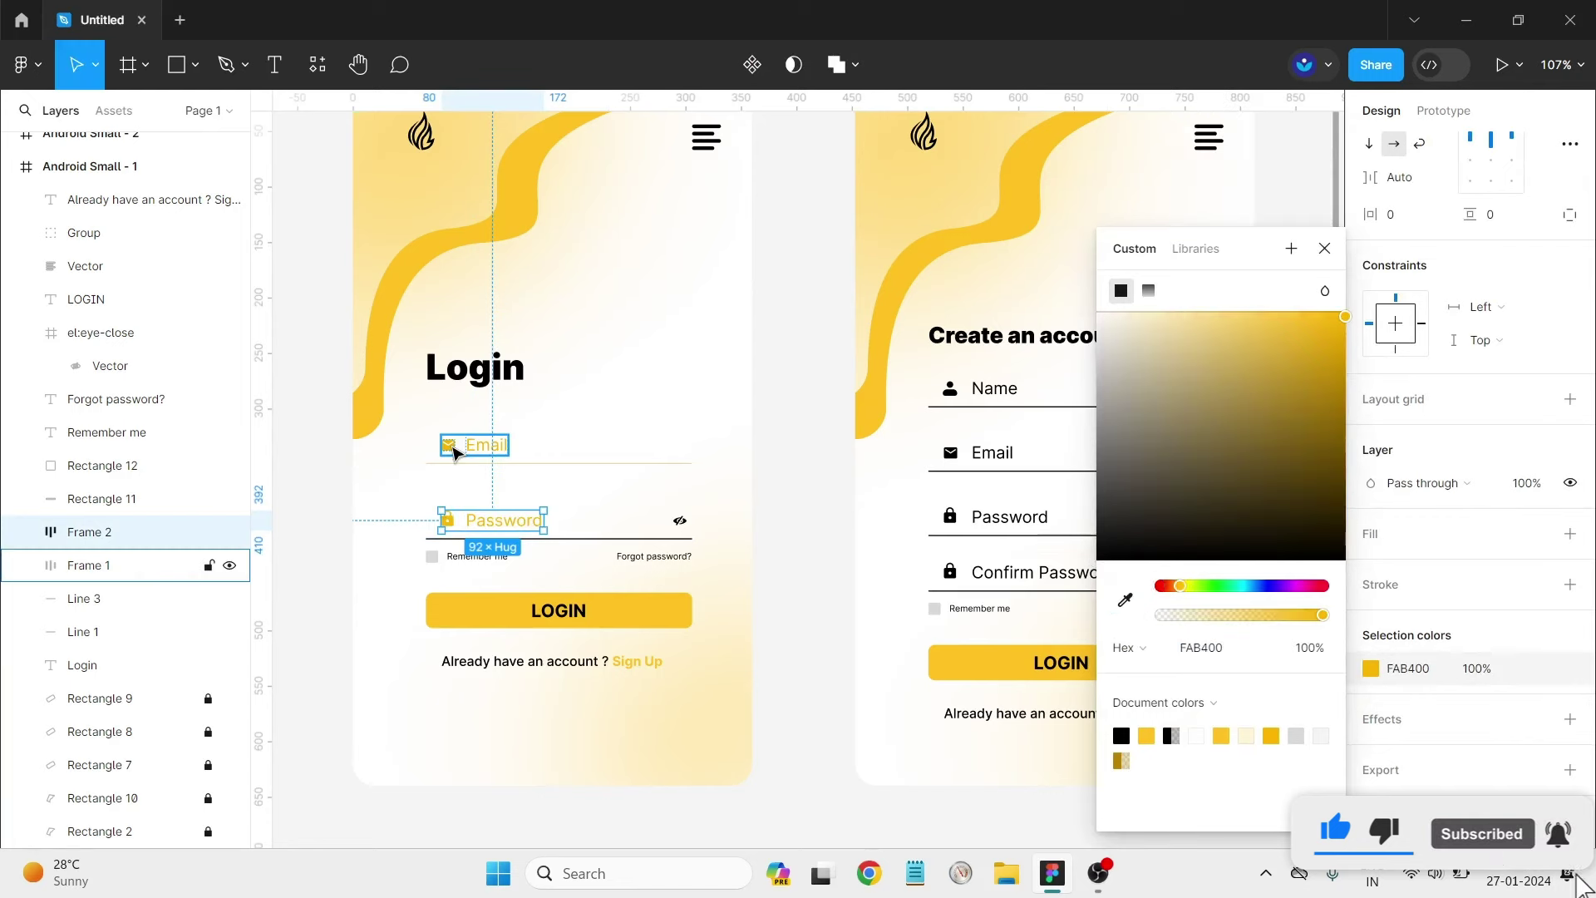
click(800, 449)
Fade the Login Password underline to B78503 at 32% opacity.
click(609, 540)
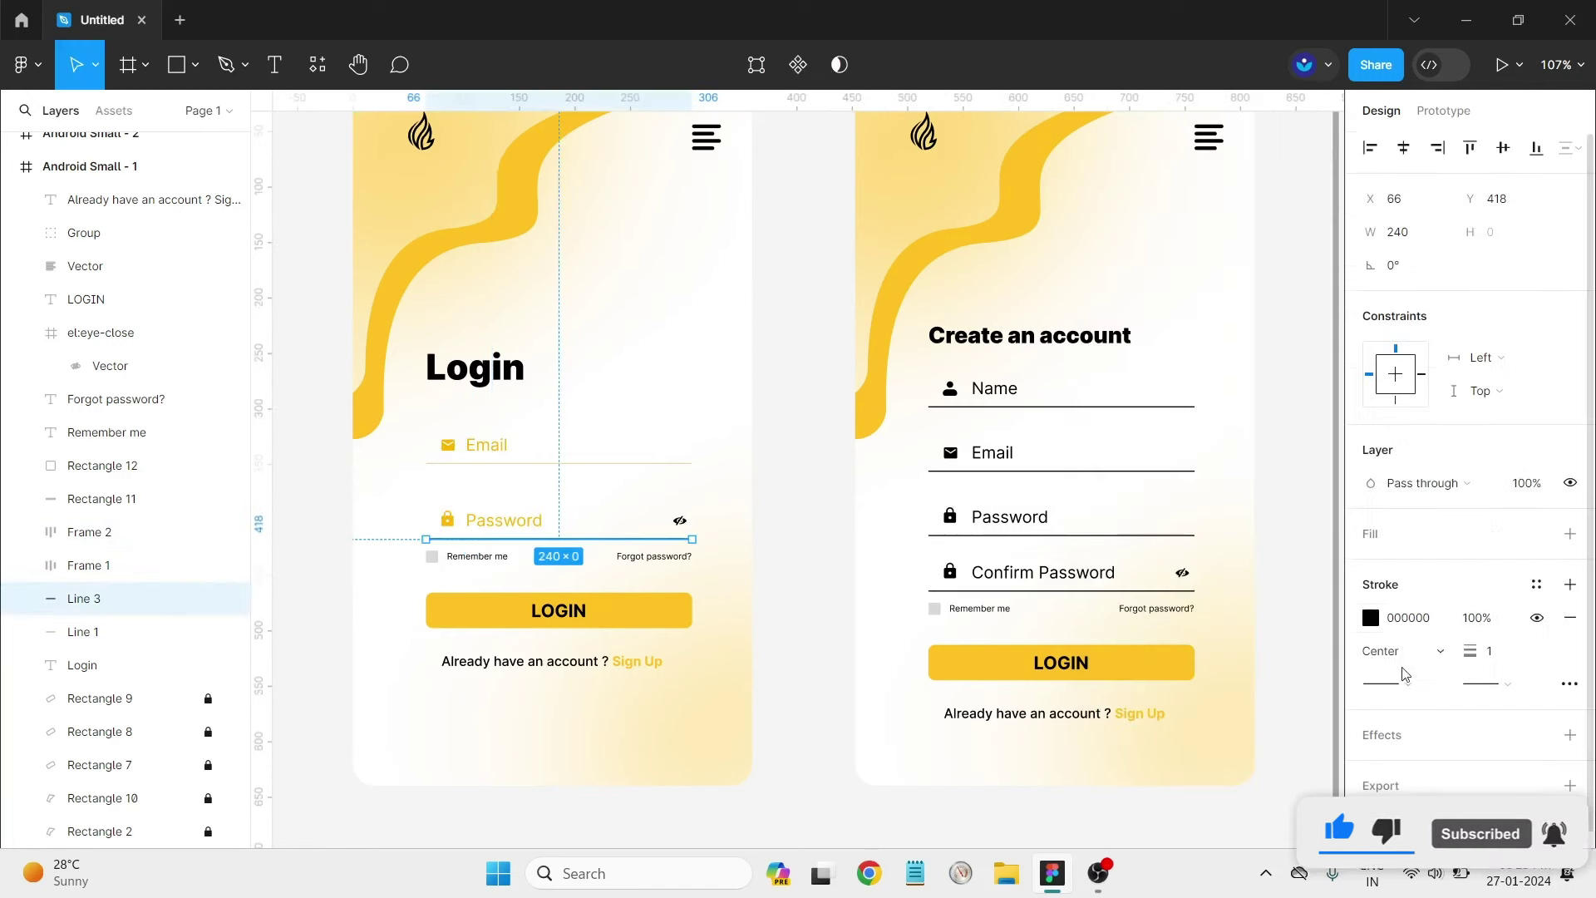
click(1370, 618)
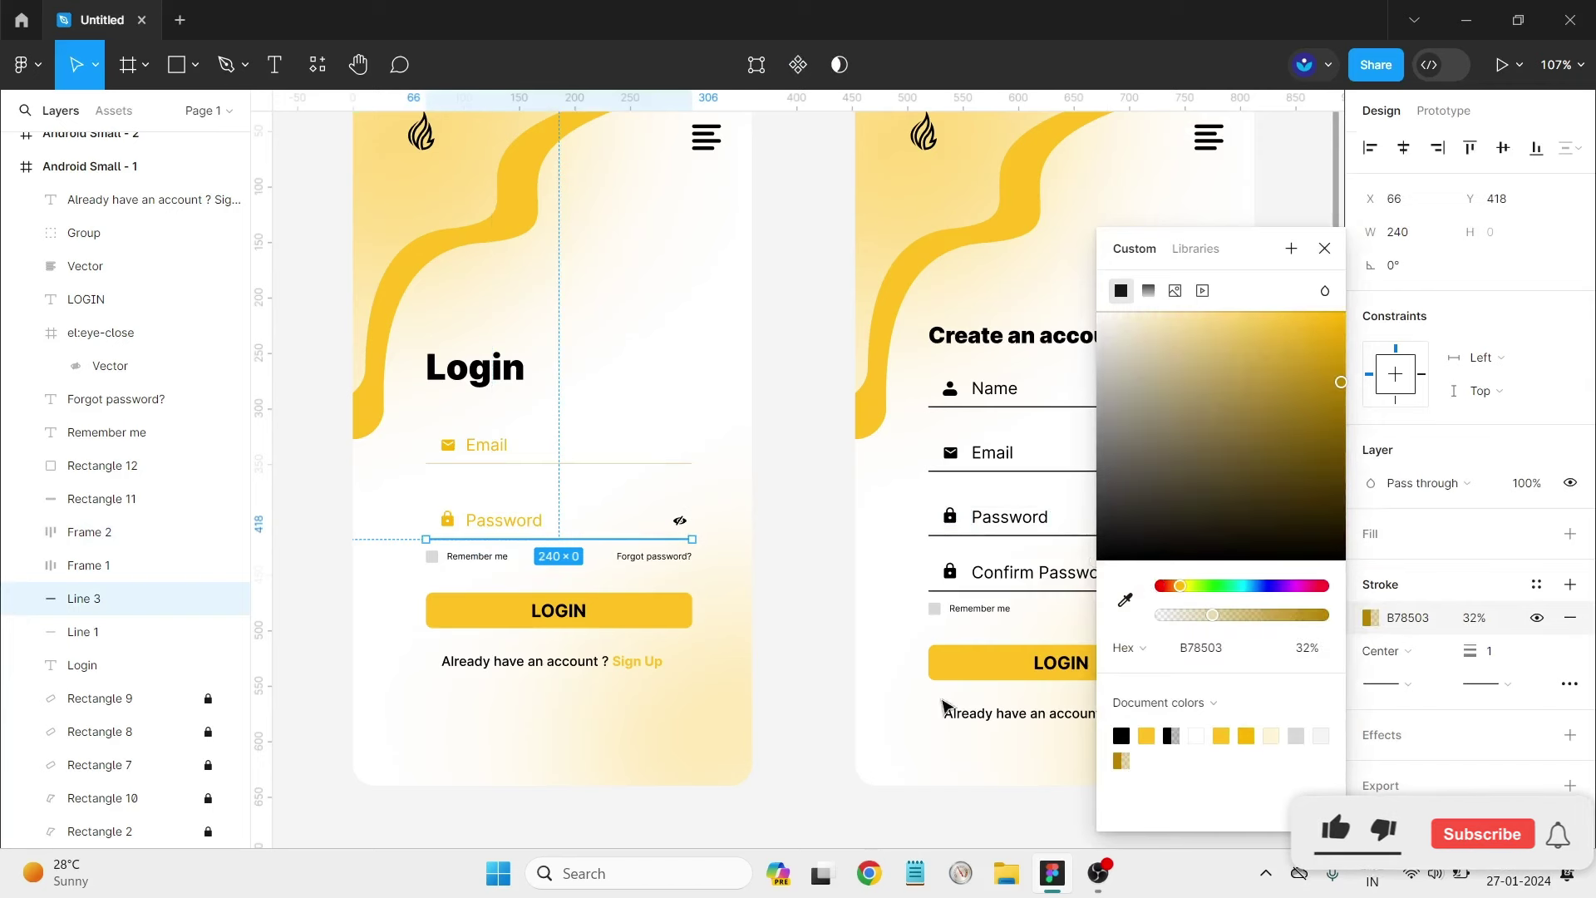
click(826, 616)
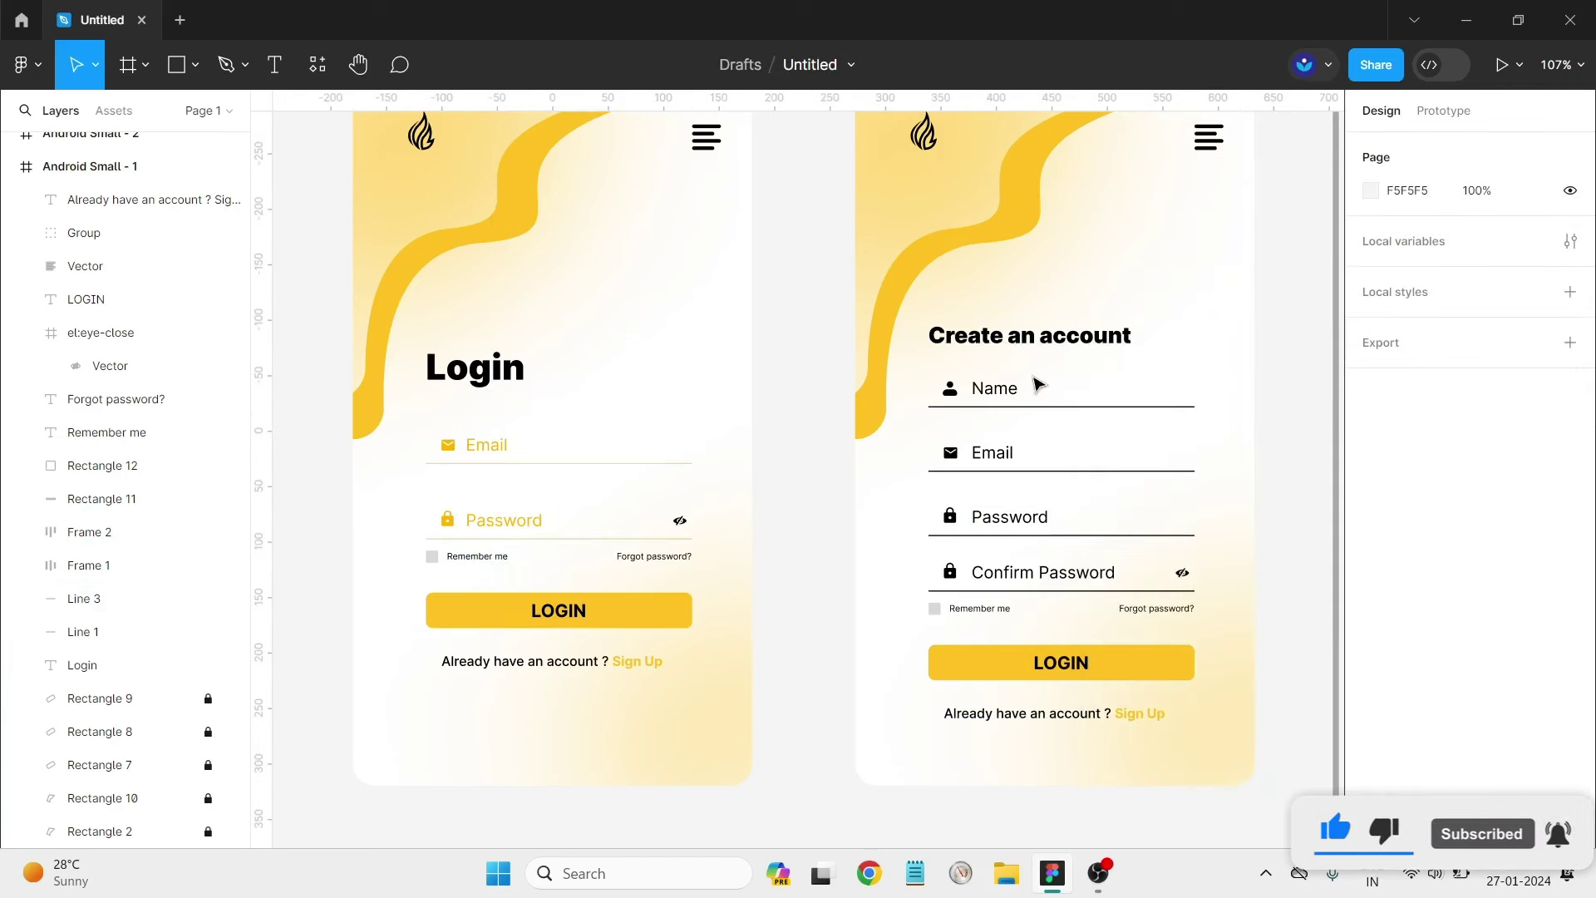
Give the Name and Email underlines a translucent B78503 gold stroke.
click(1066, 408)
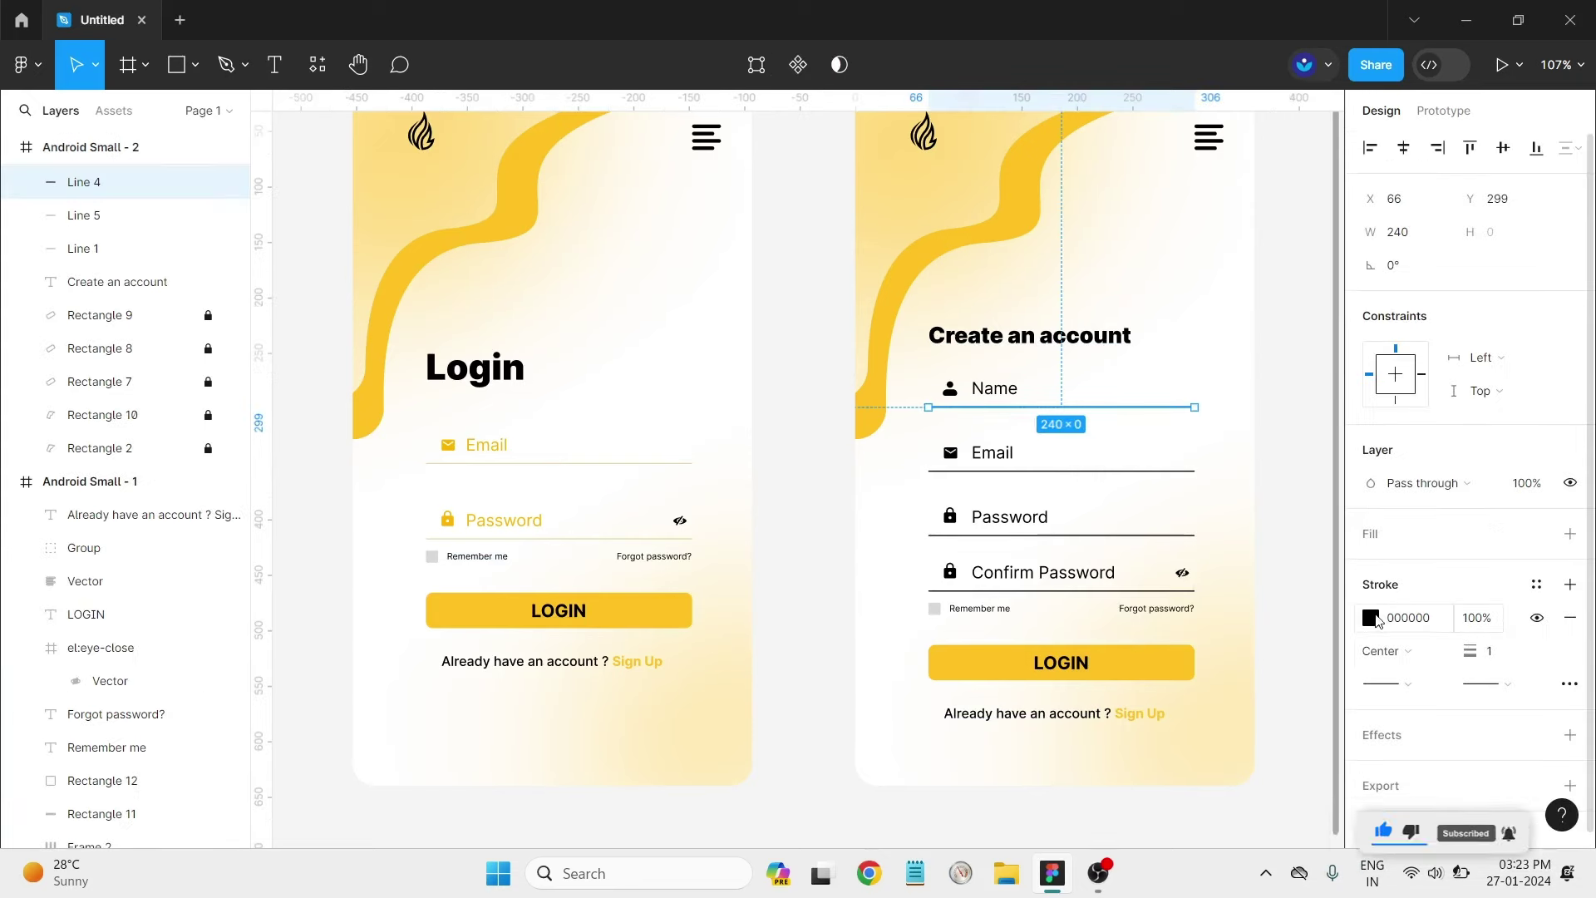
click(1371, 618)
click(1327, 732)
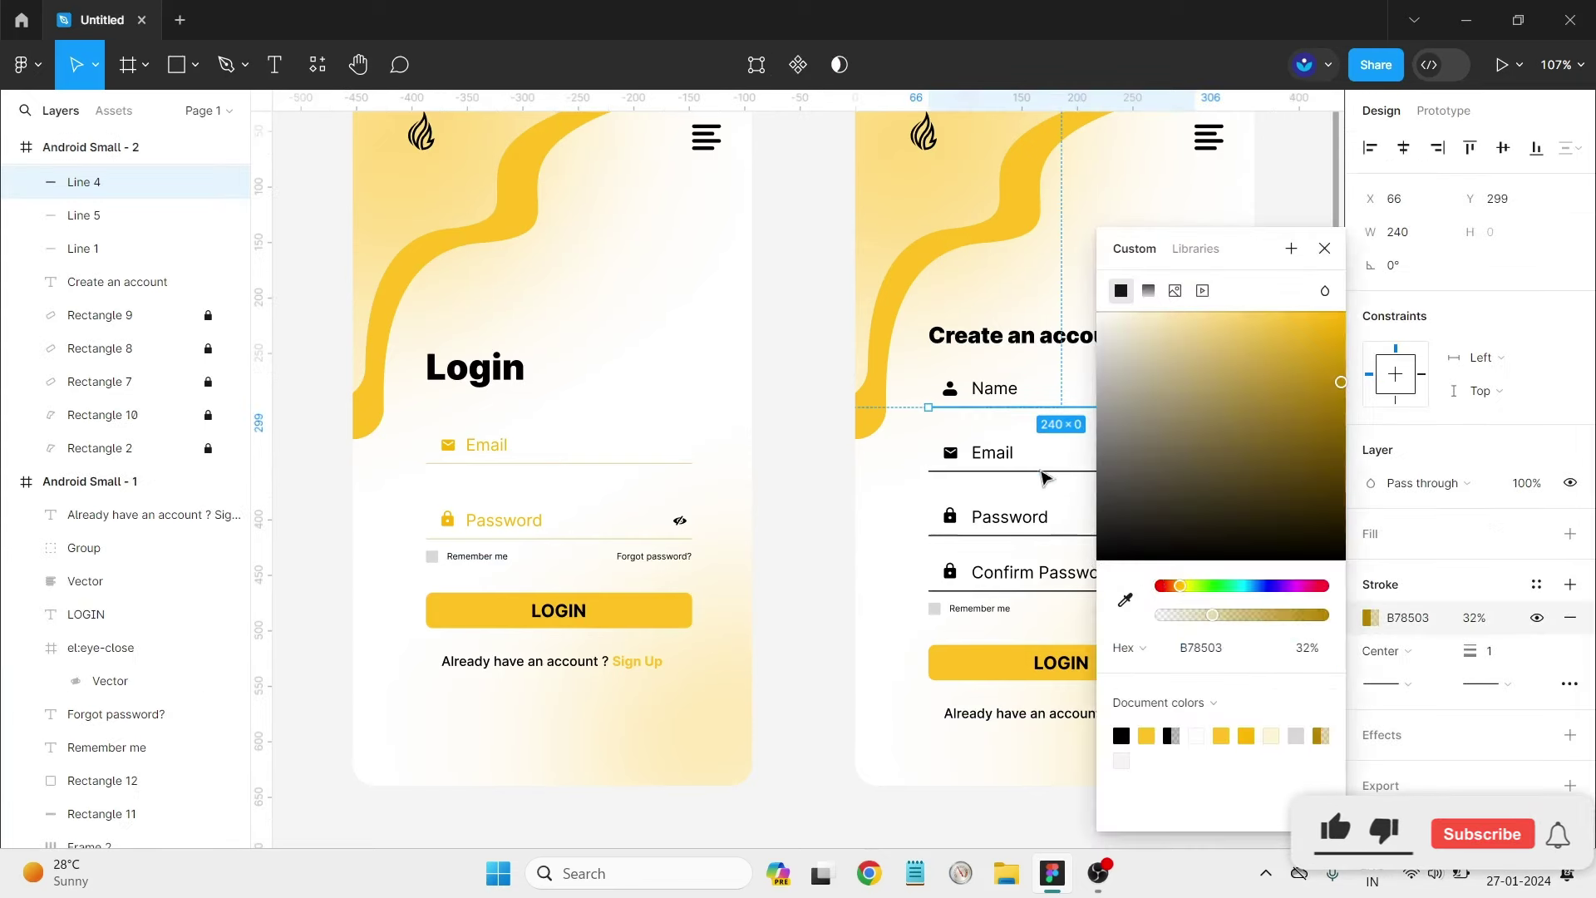
click(1296, 631)
click(1048, 471)
click(1371, 618)
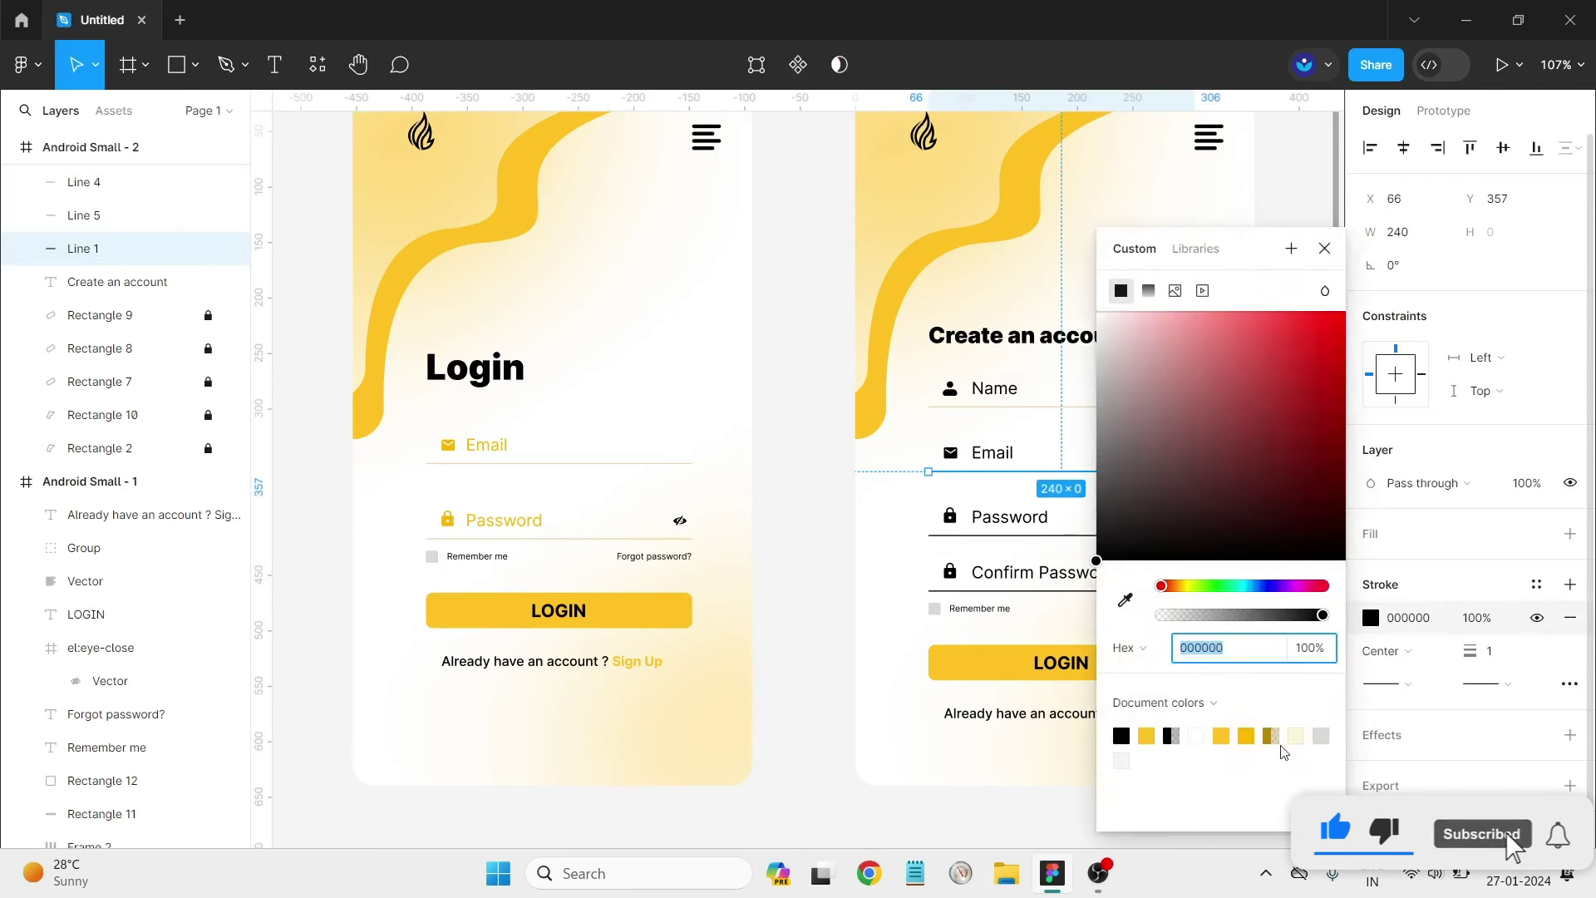
click(1271, 735)
Apply the same gold stroke to the Password and Confirm Password underlines.
click(1039, 537)
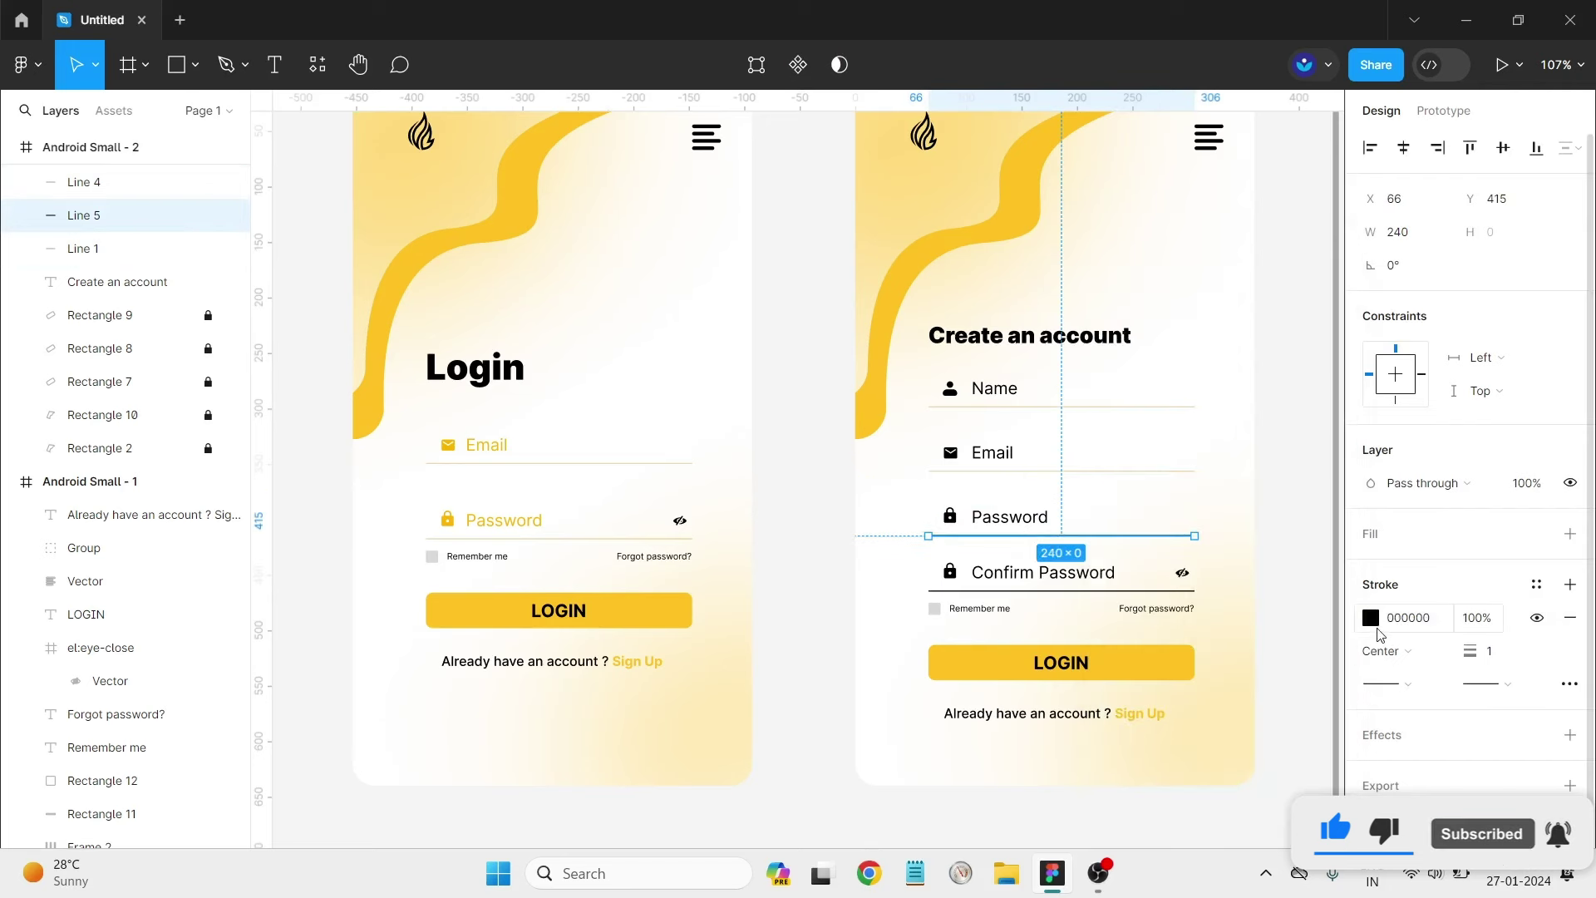
click(1371, 617)
click(1271, 736)
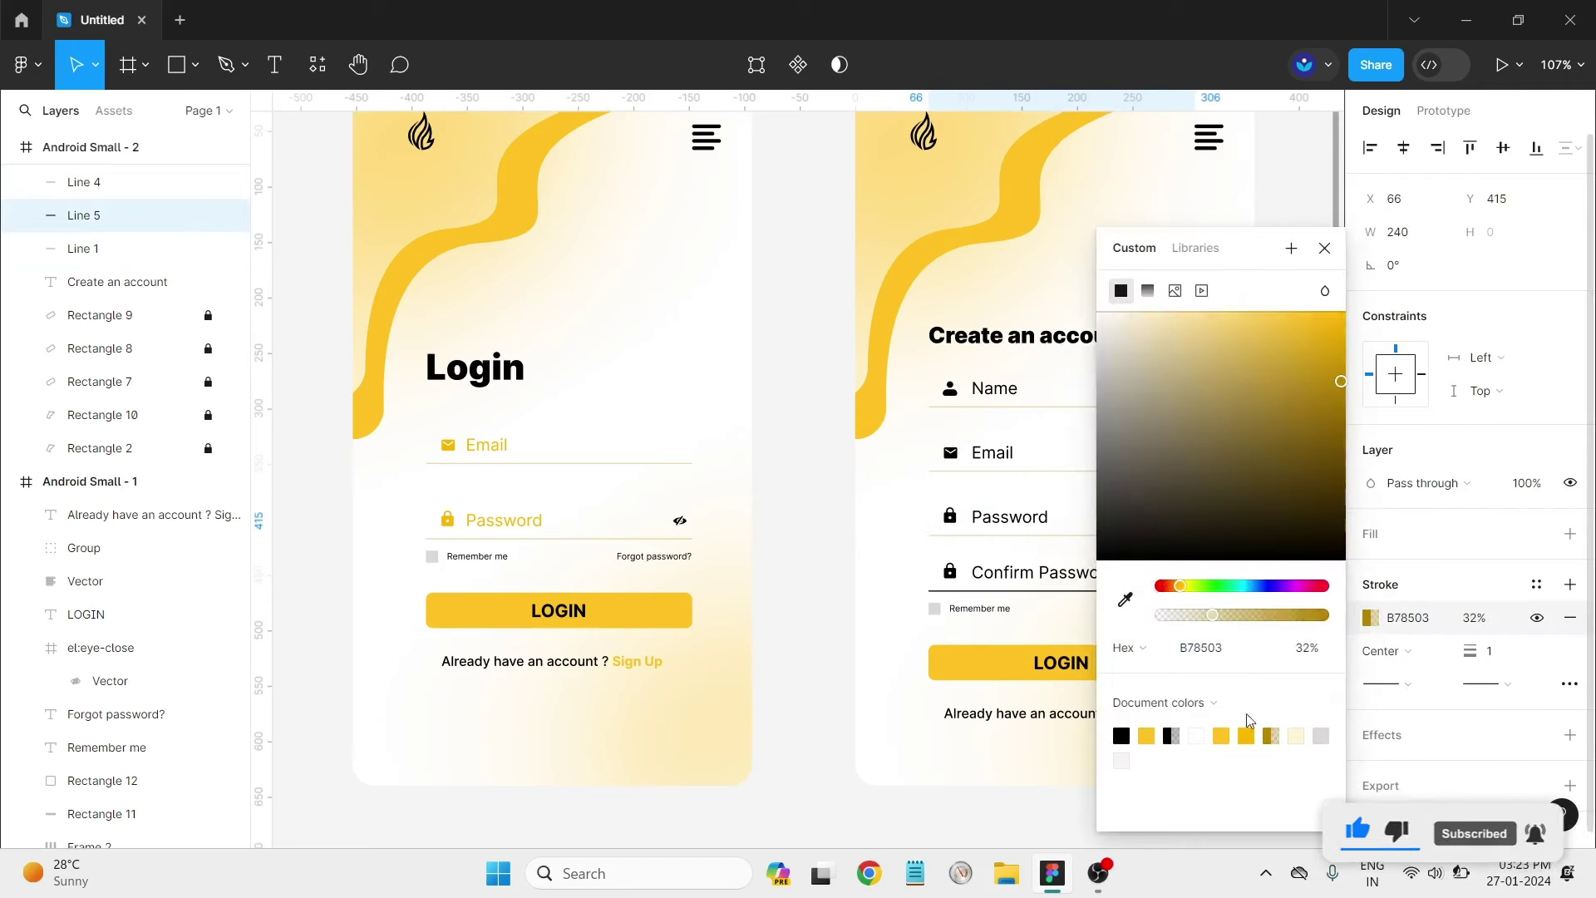
click(1018, 591)
click(1370, 618)
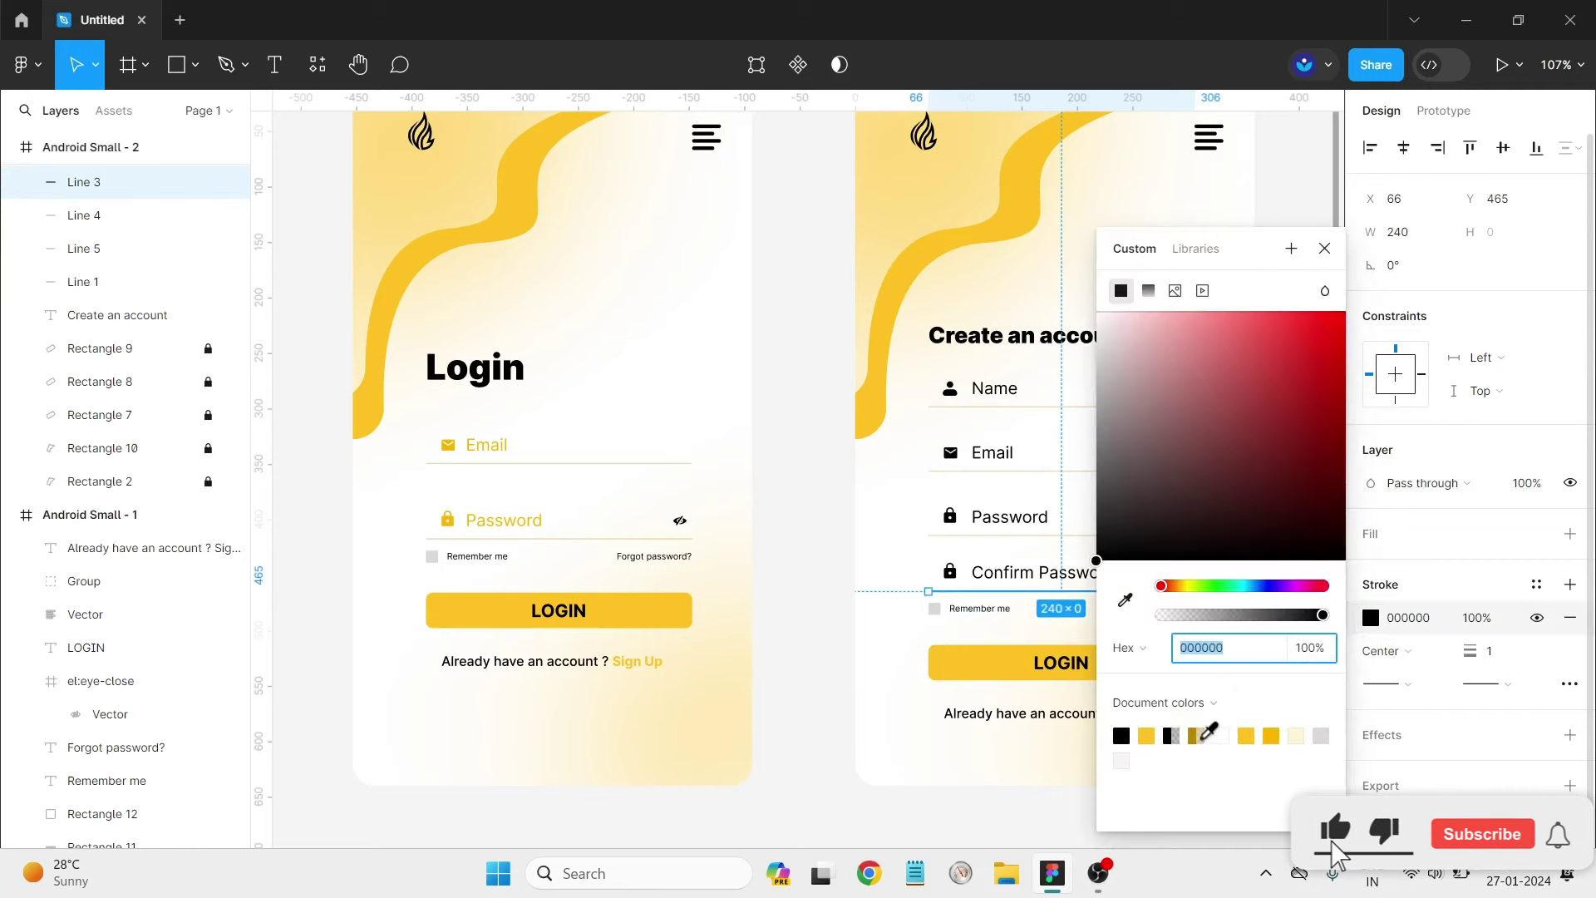
click(1197, 735)
Sample the document yellow to colour the Name icon and label.
click(1015, 374)
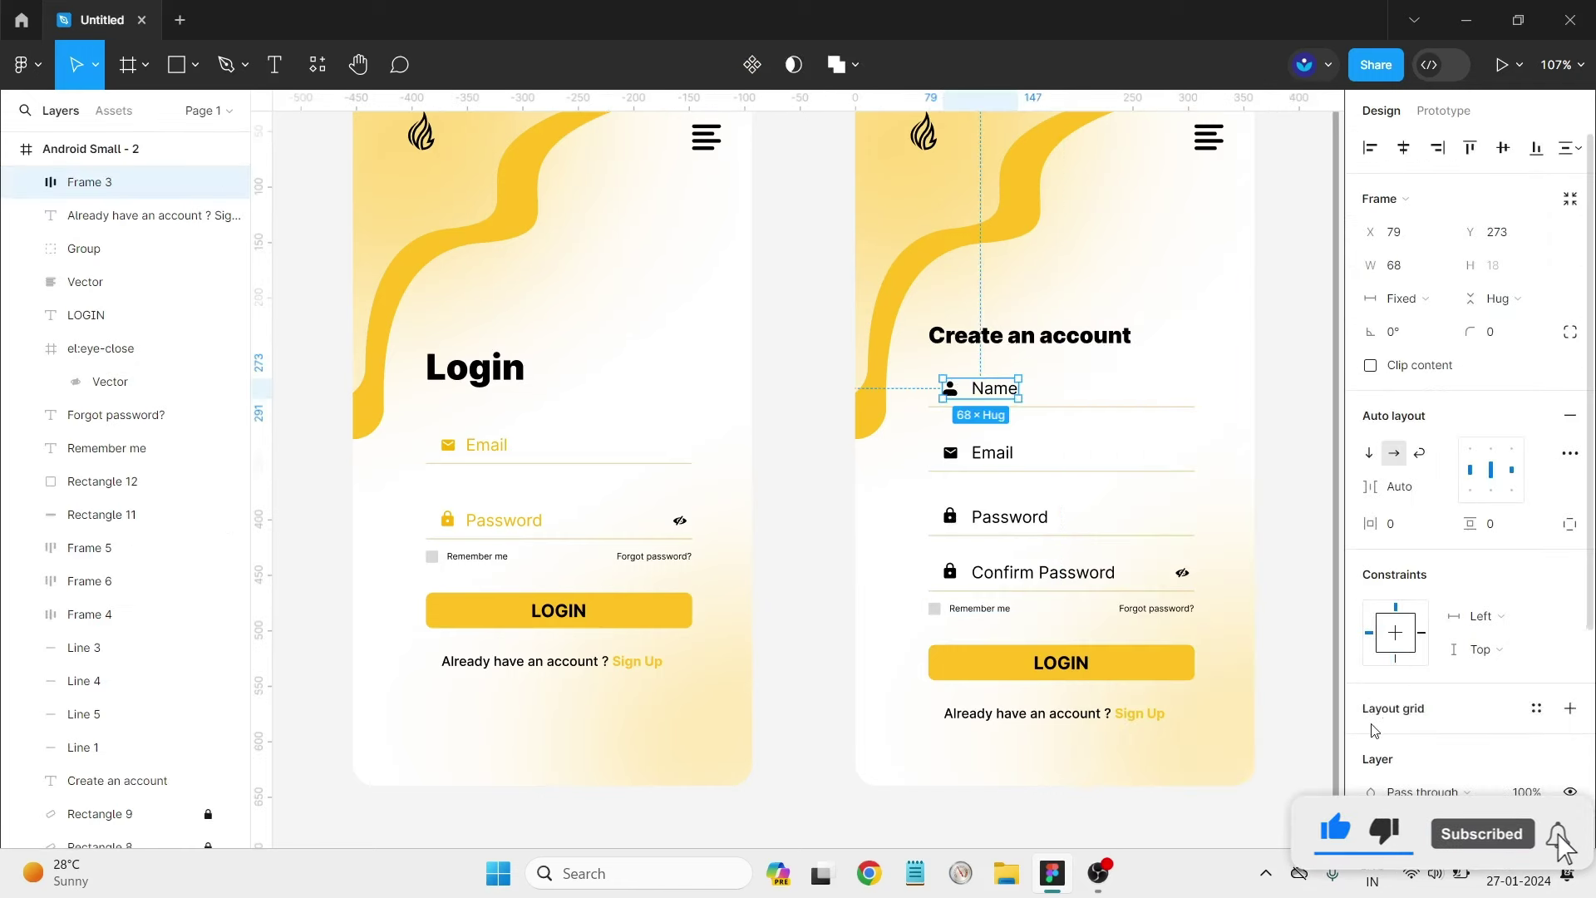
scroll(1373, 730, down, 4)
click(1371, 669)
click(1125, 600)
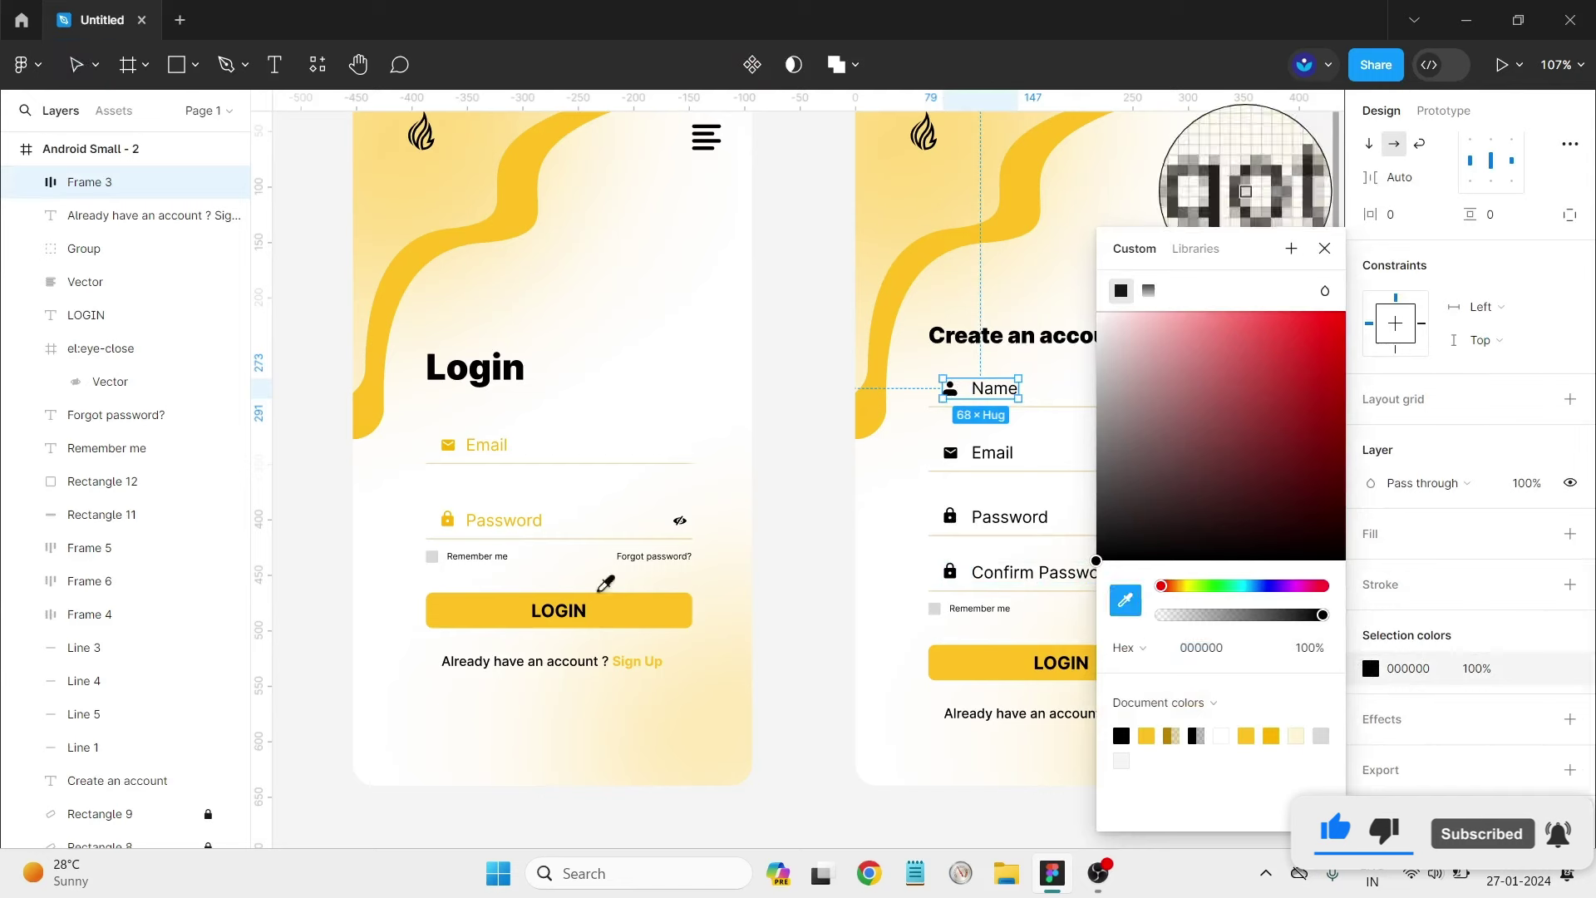
click(455, 520)
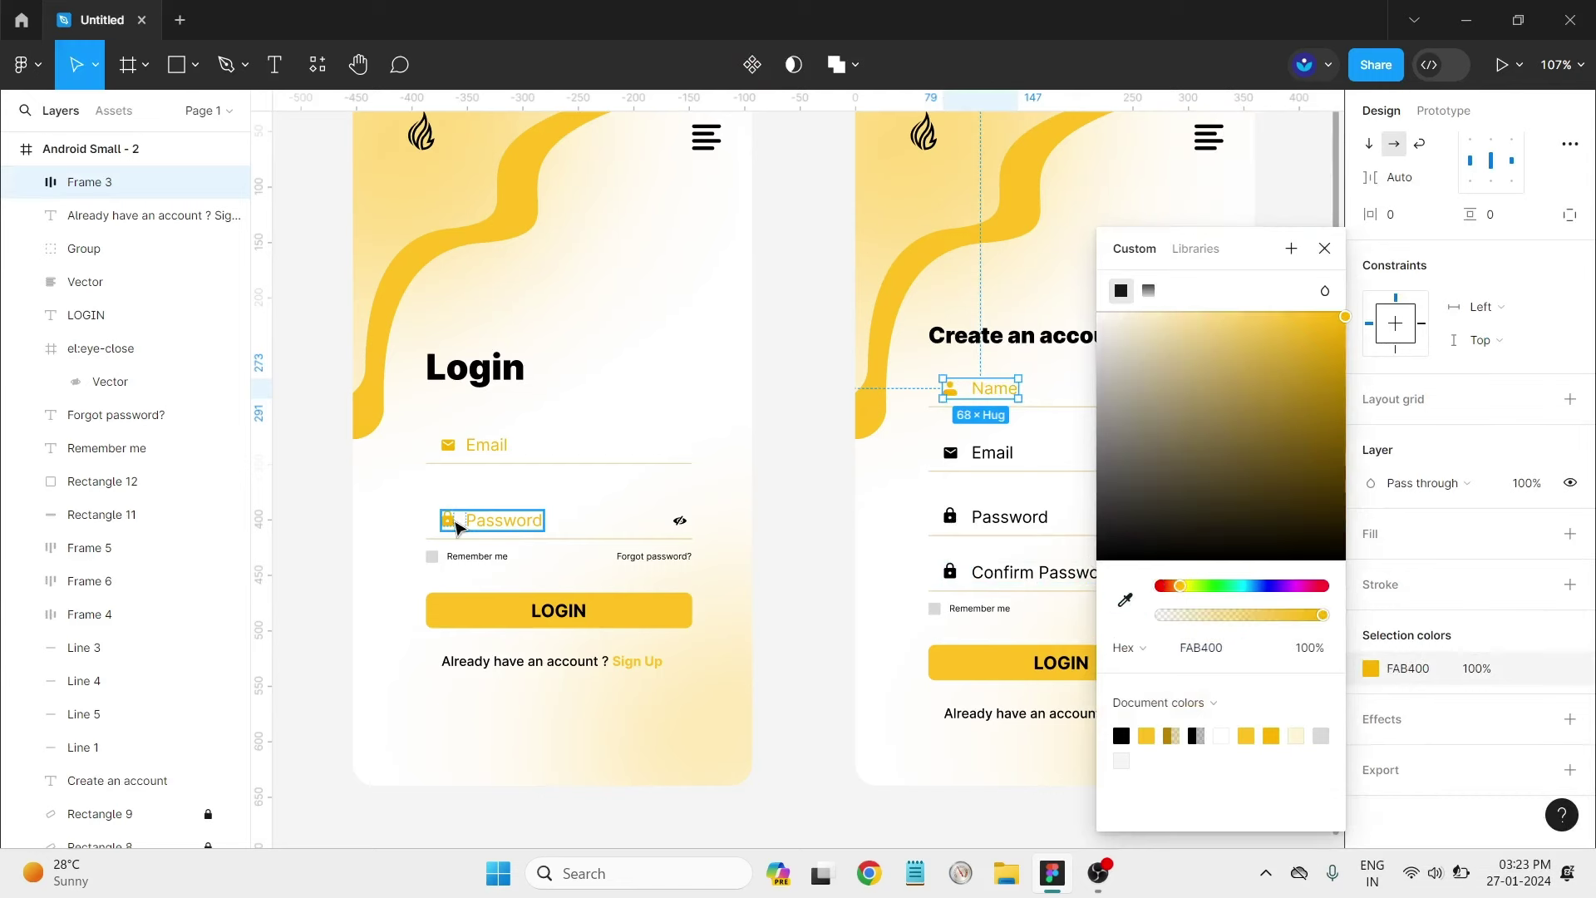
click(837, 452)
Apply the yellow to the Email, Password and Confirm Password icons and labels.
click(961, 460)
scroll(1429, 641, down, 4)
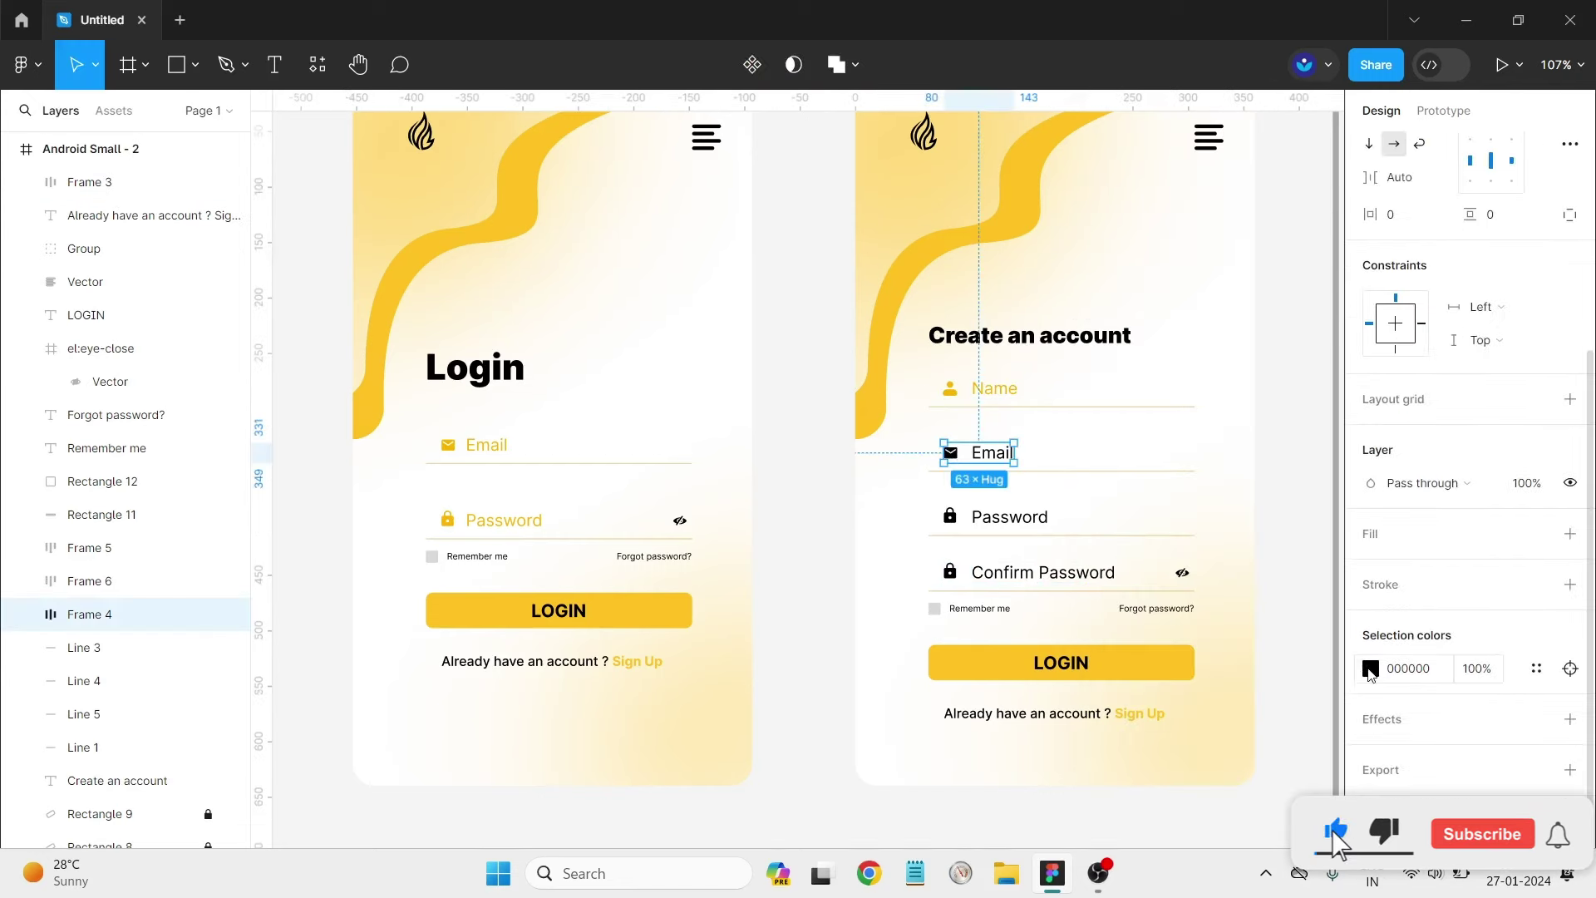
click(1371, 669)
click(1153, 732)
click(991, 524)
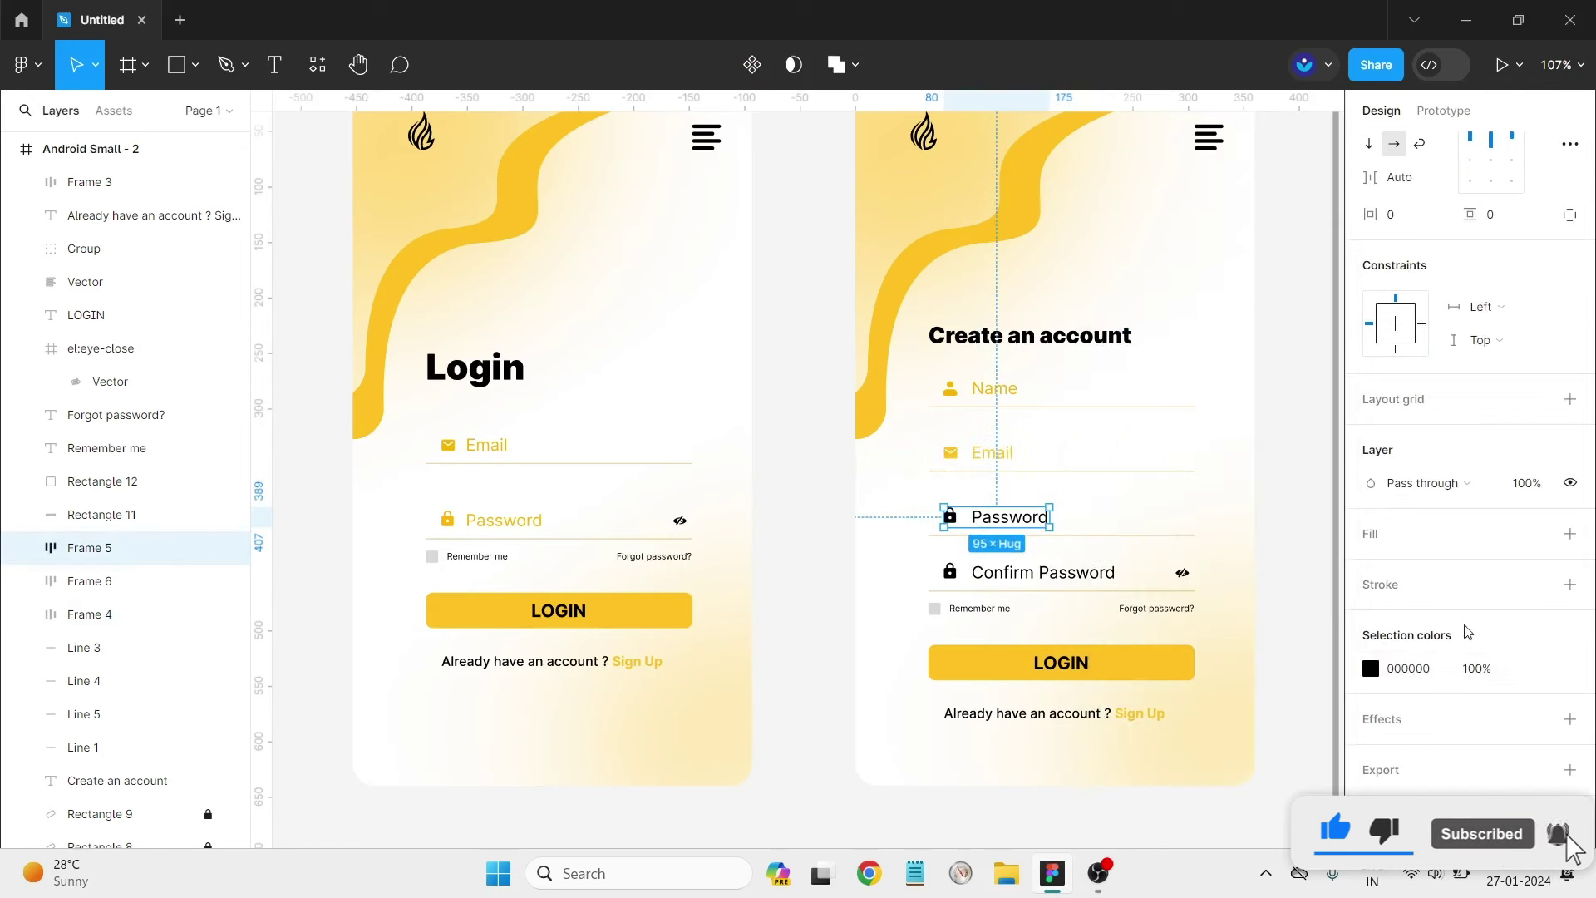
click(1370, 669)
click(1150, 734)
click(989, 573)
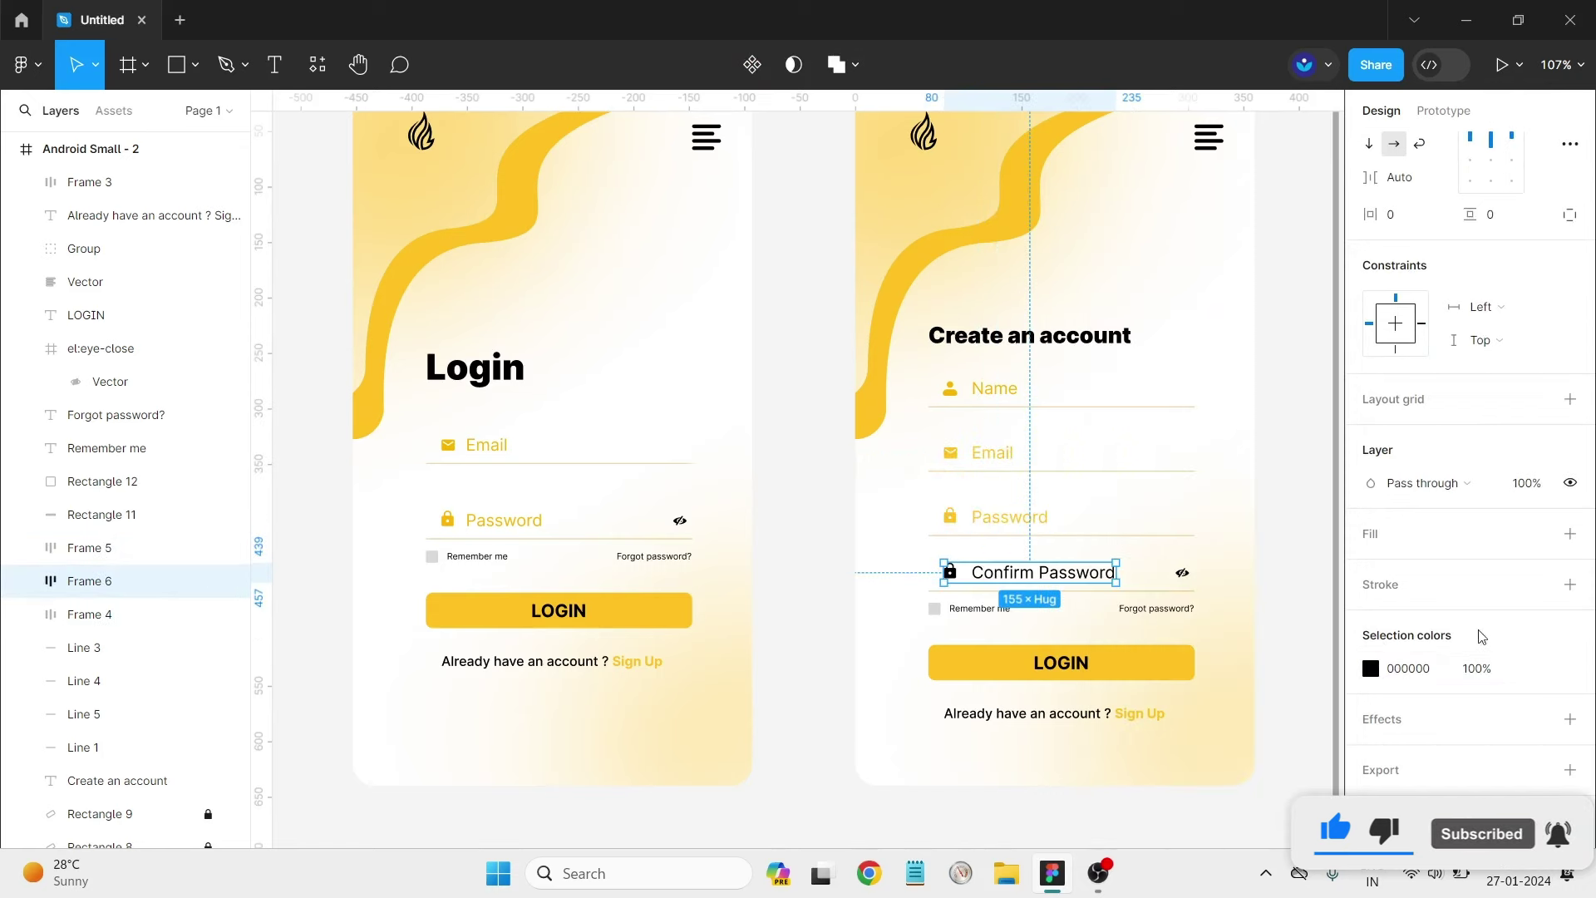
click(1371, 669)
click(1150, 736)
click(902, 725)
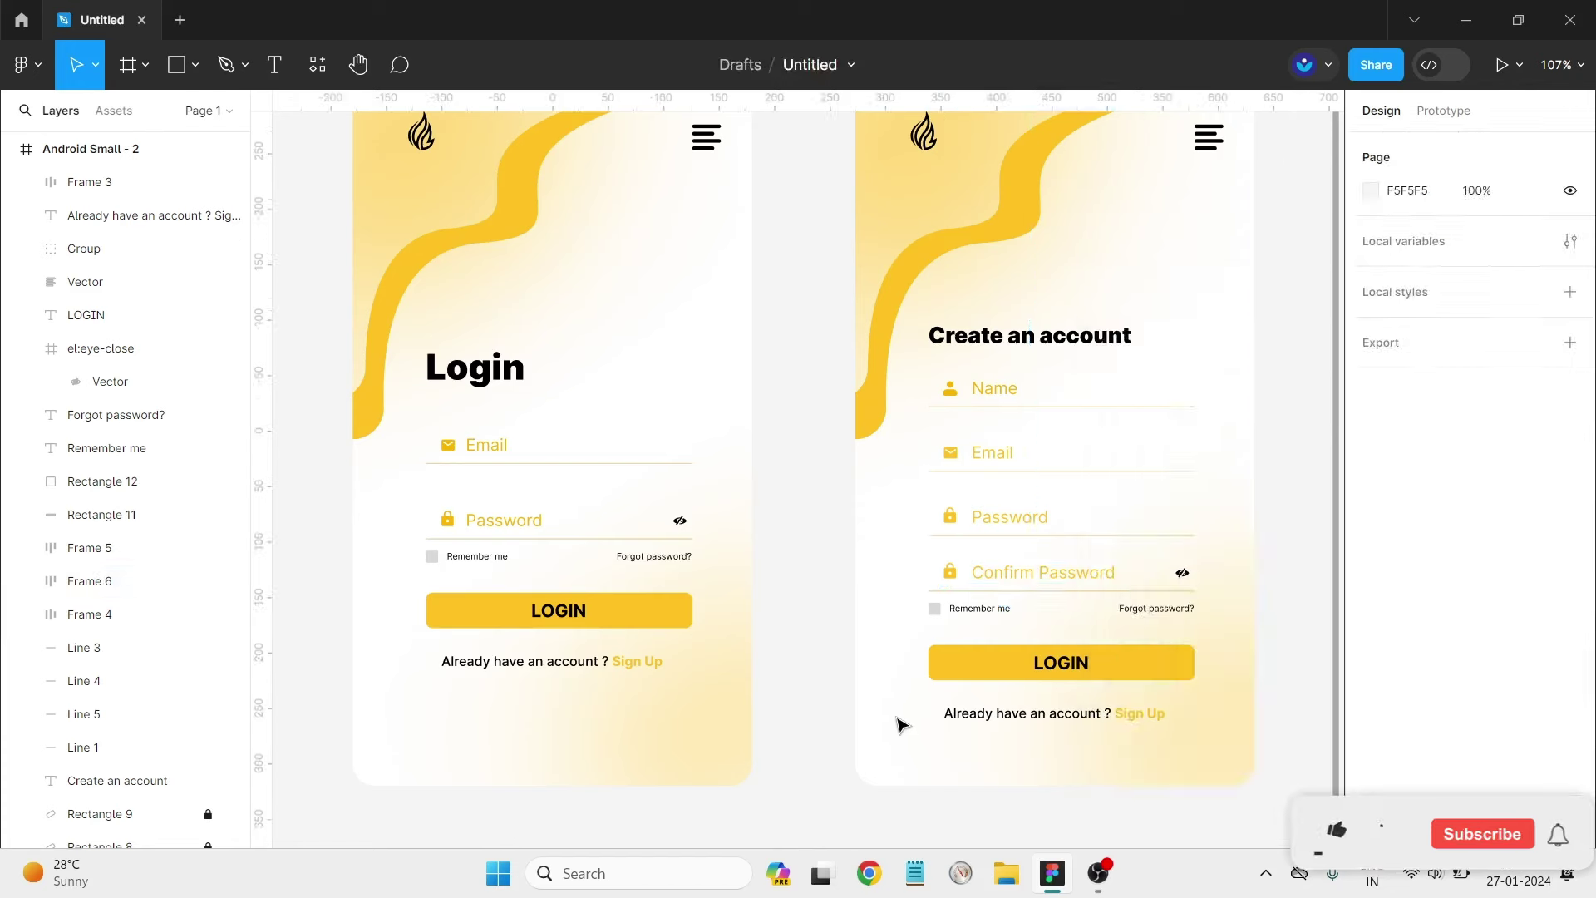
Fill the Create an account screen's Remember me checkbox with pale cream F7E7BC.
click(934, 607)
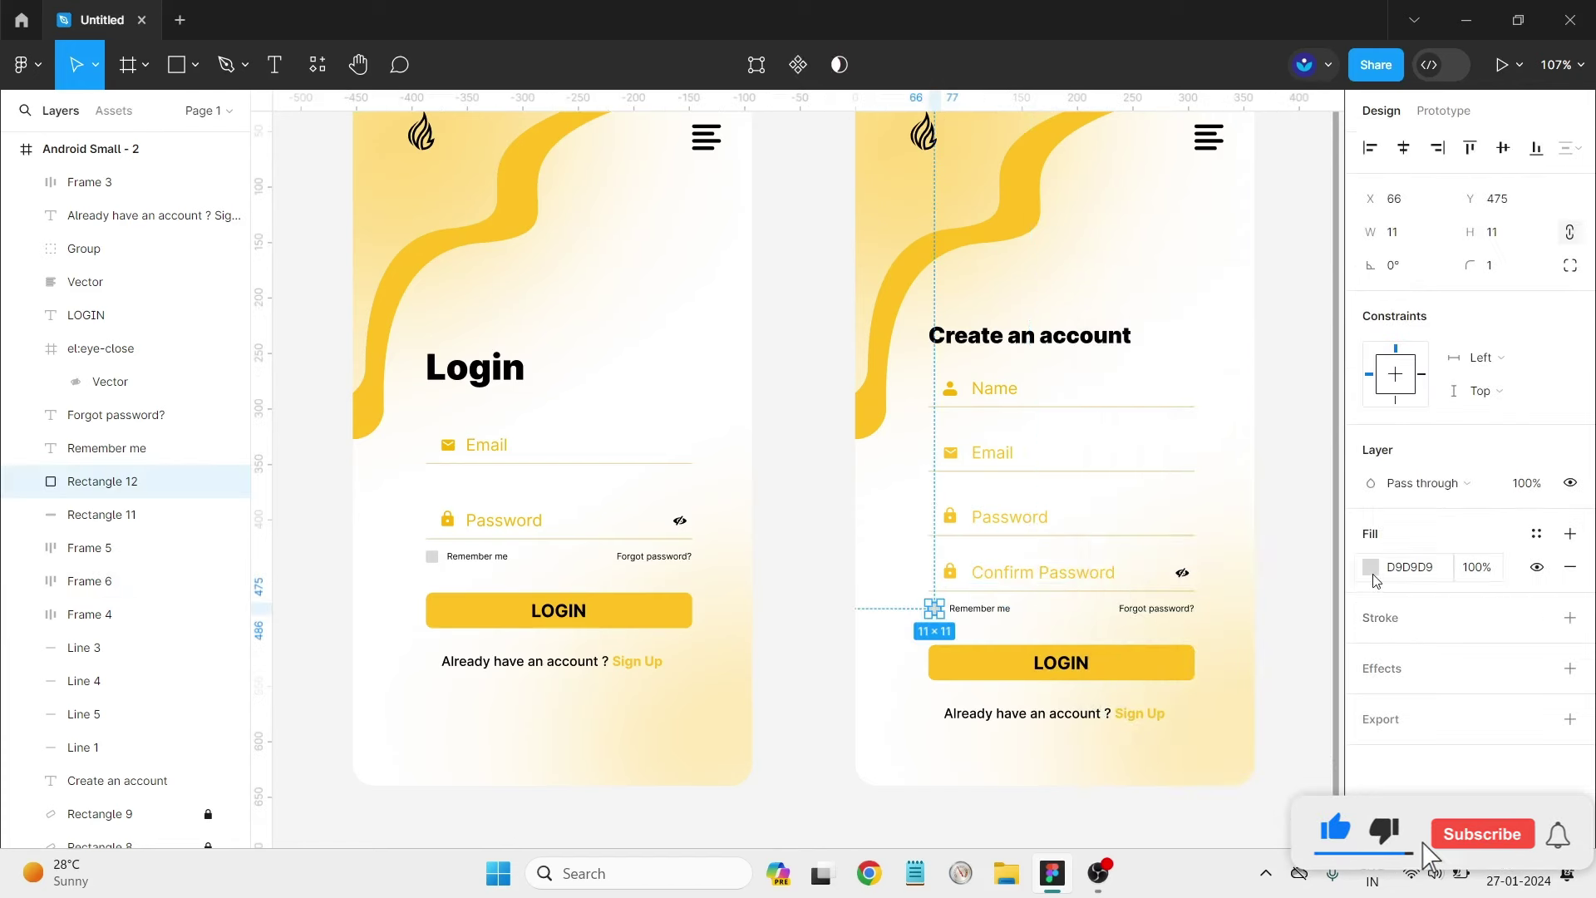
click(1371, 569)
click(1148, 735)
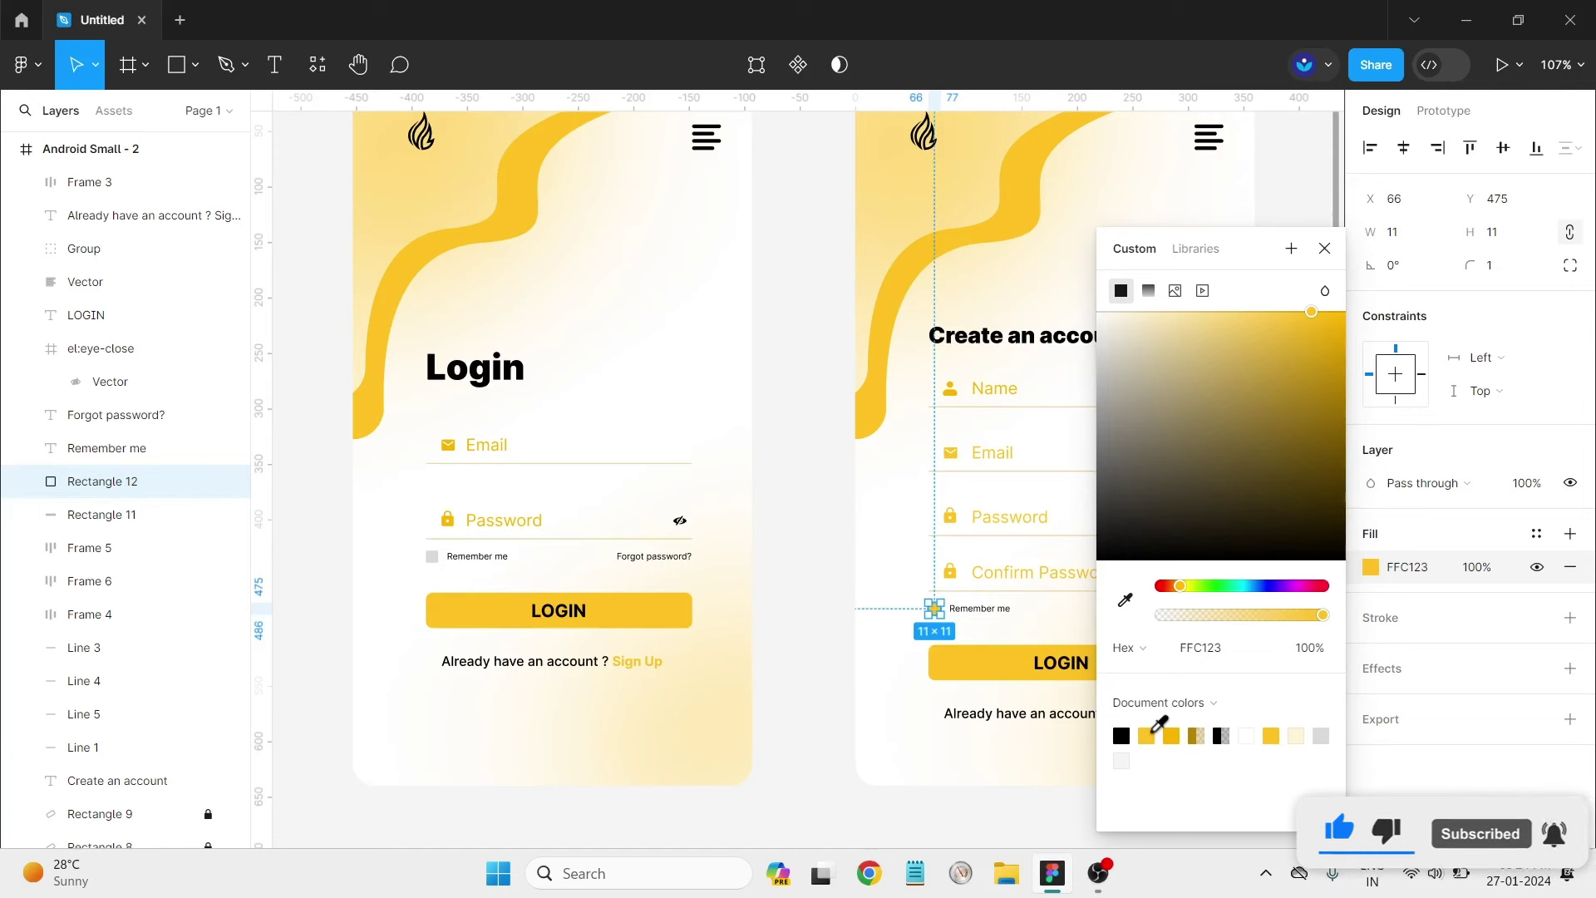
click(1297, 735)
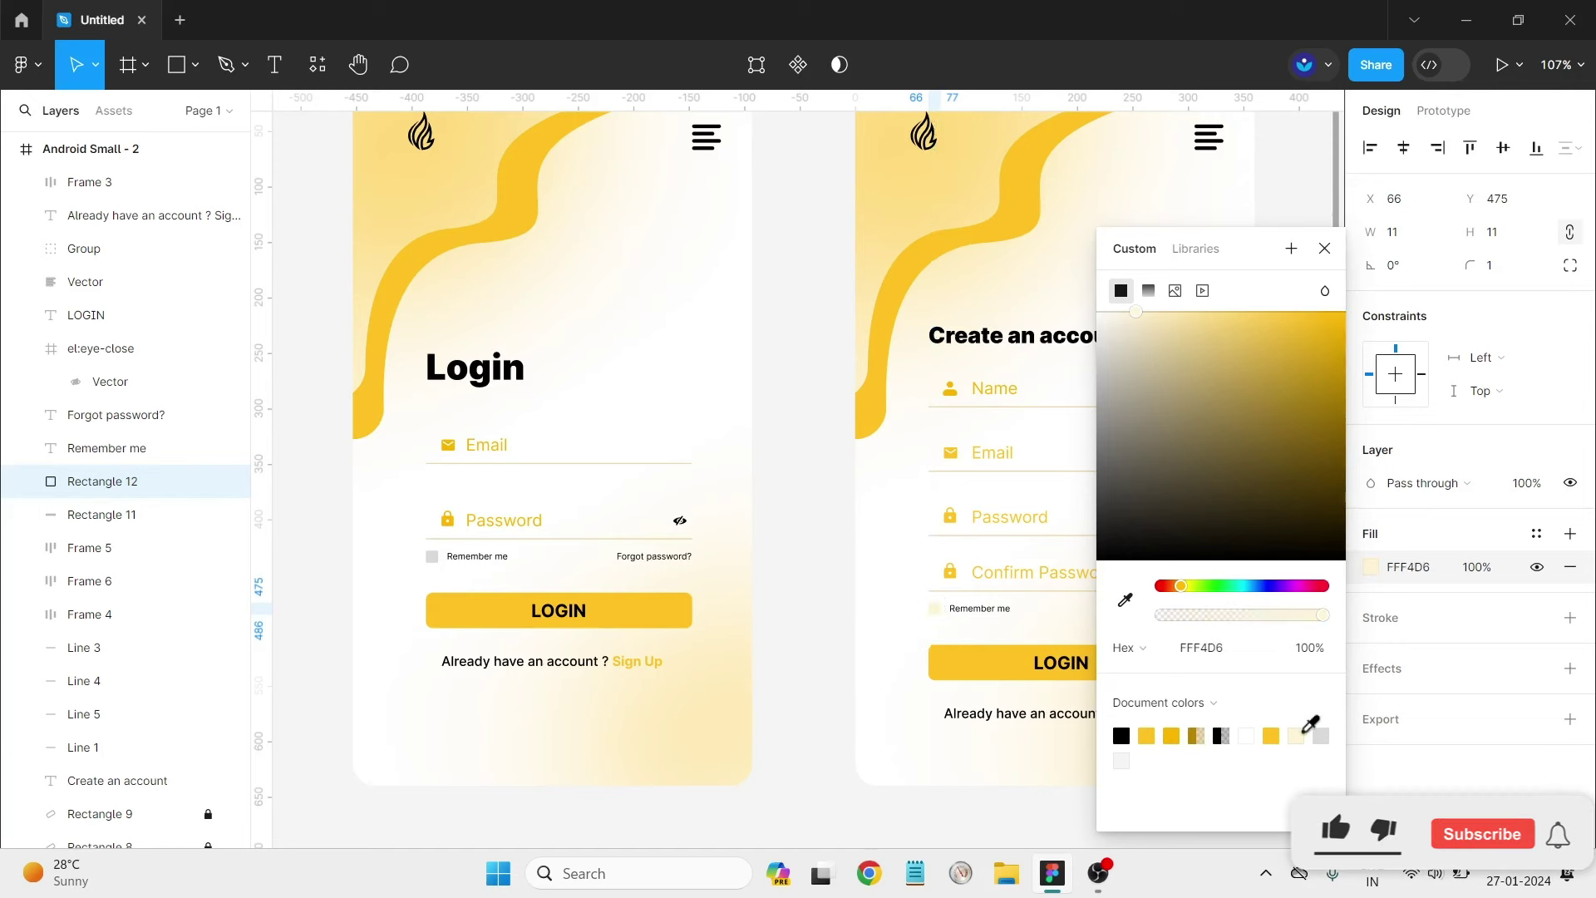
click(1157, 324)
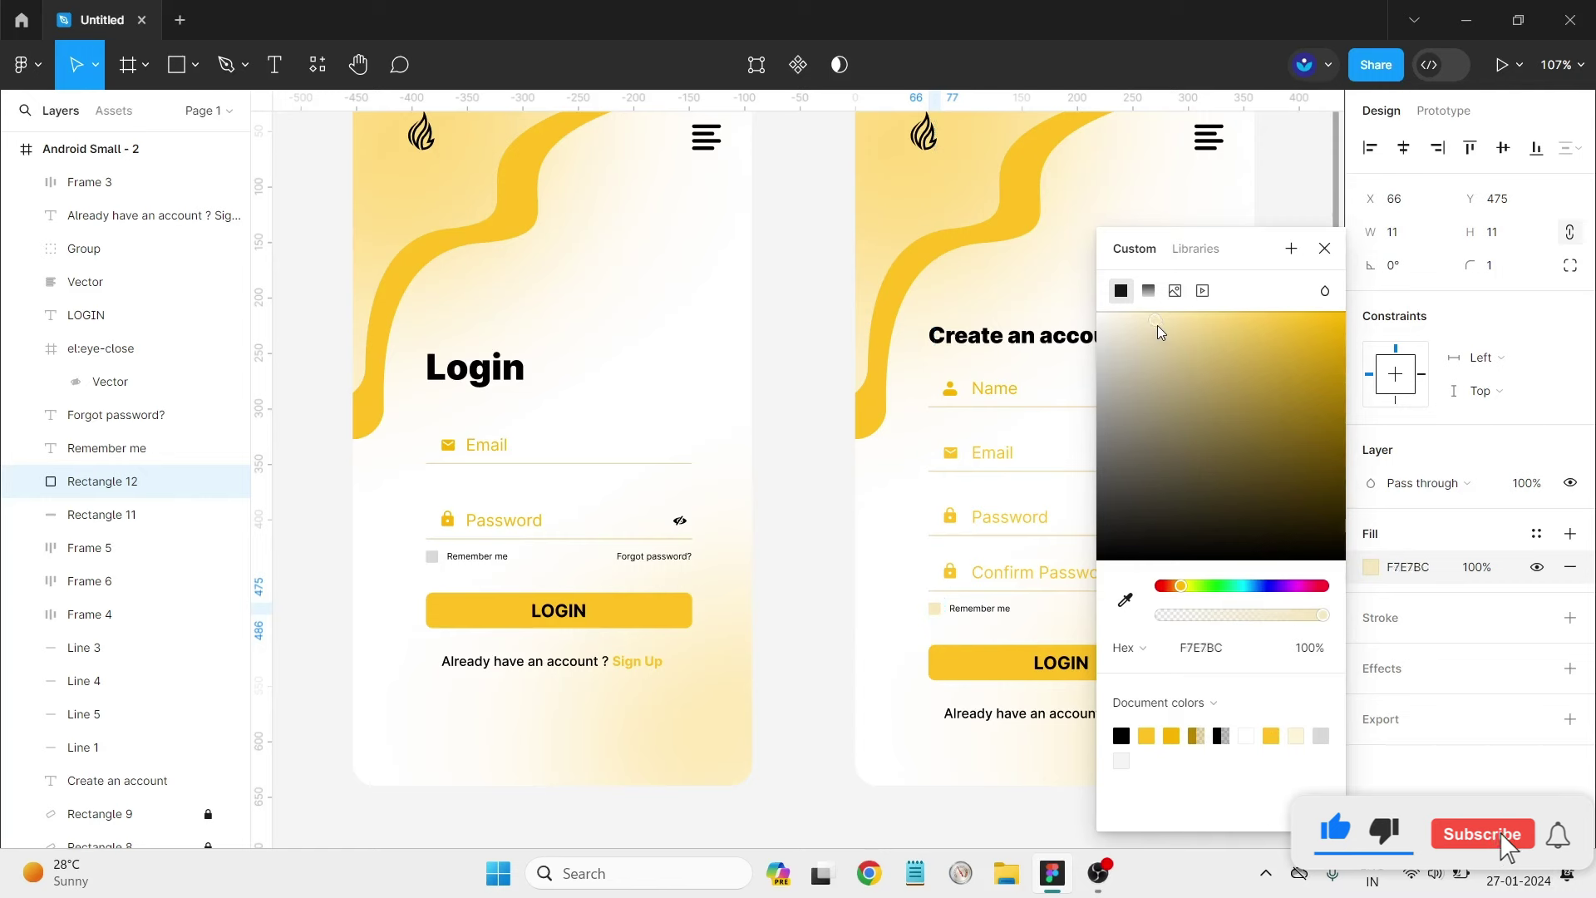
click(807, 411)
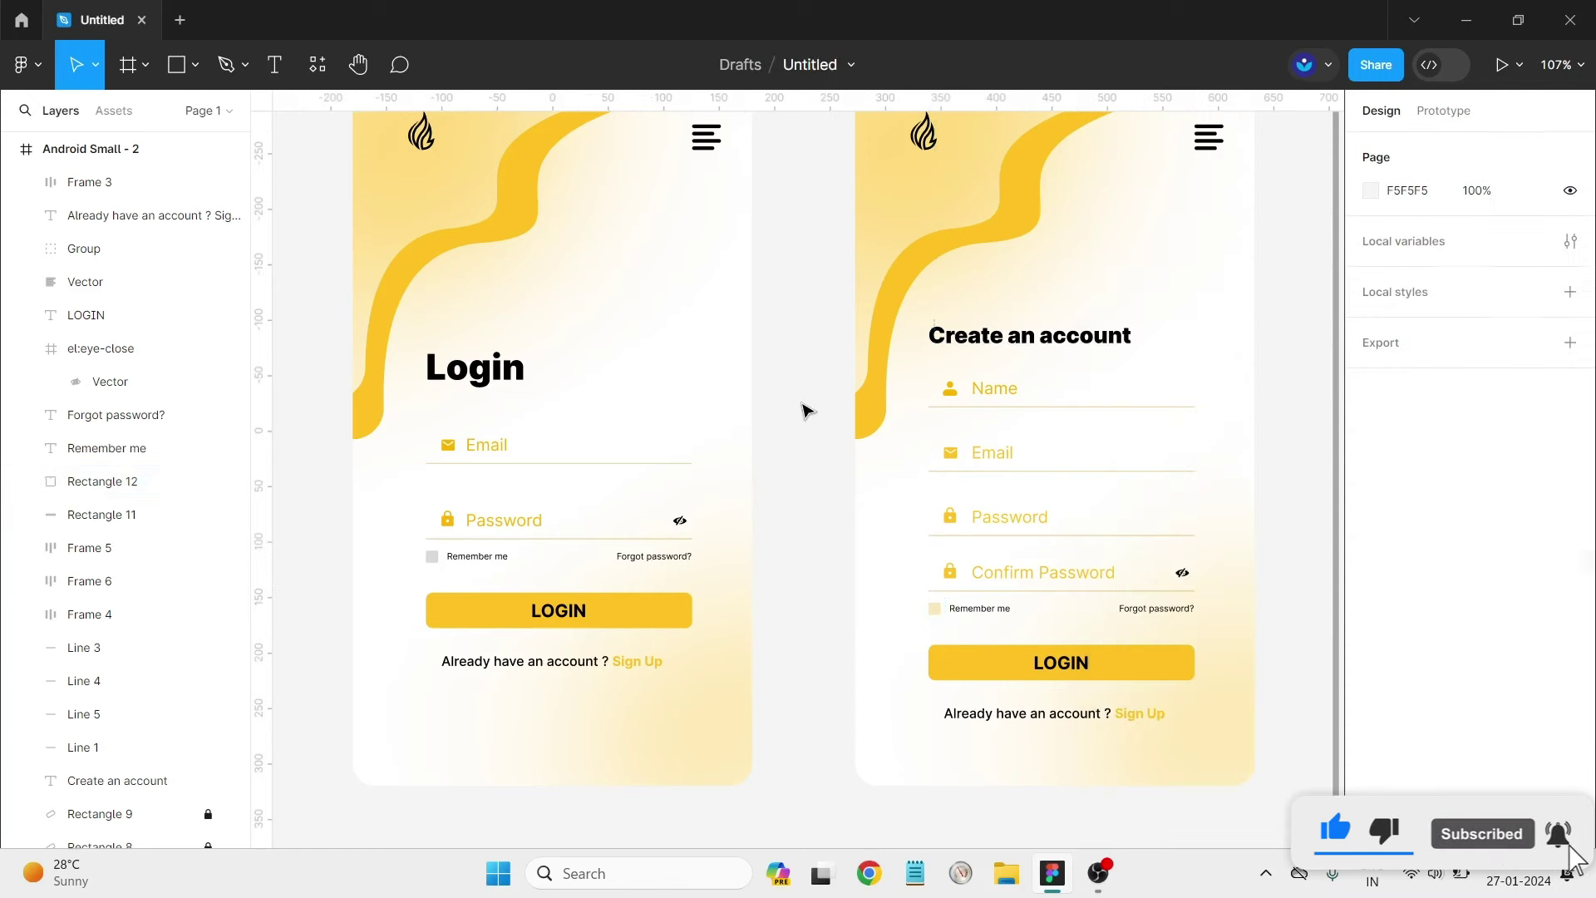
Eyedrop that cream fill onto the Login screen's Remember me checkbox.
click(426, 557)
click(1371, 567)
click(1125, 599)
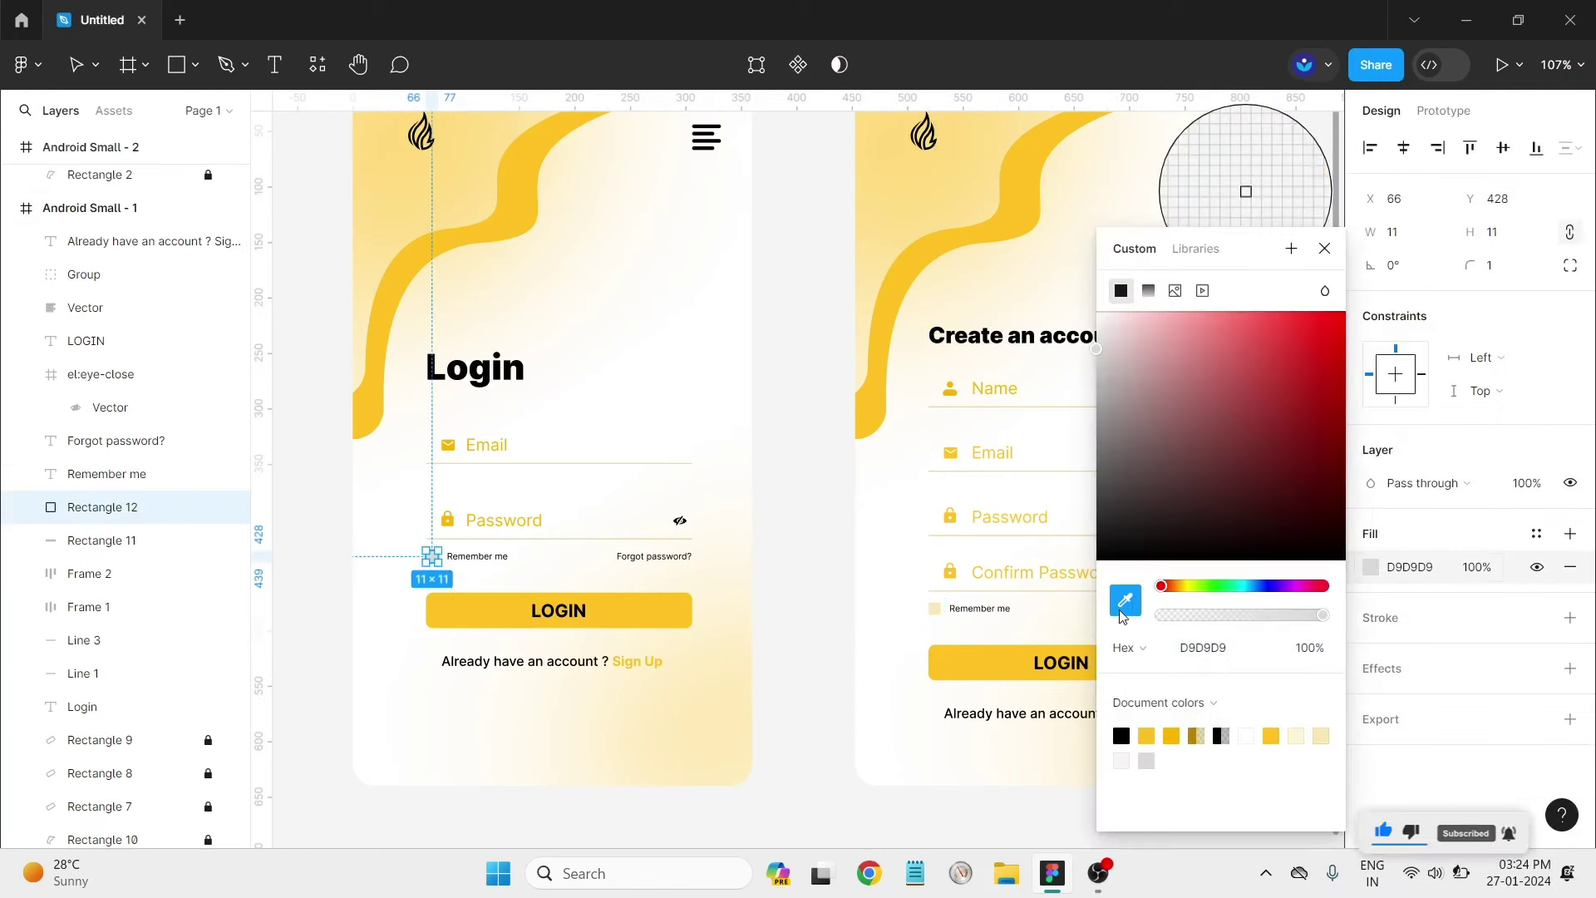
click(935, 609)
click(769, 595)
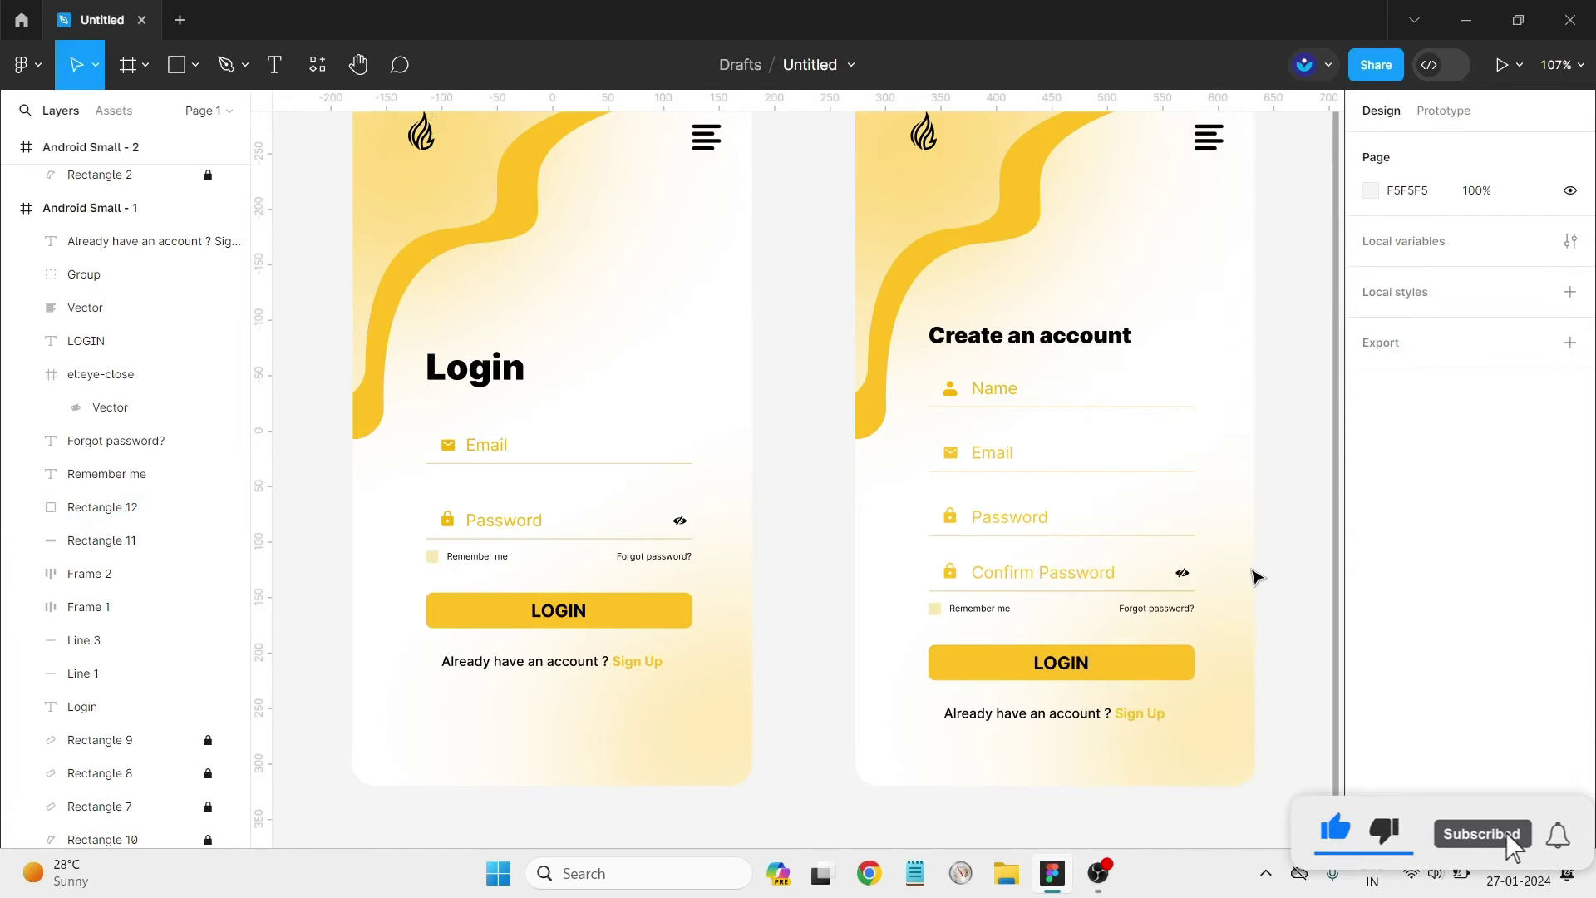
scroll(1256, 576, down, 1)
click(1070, 330)
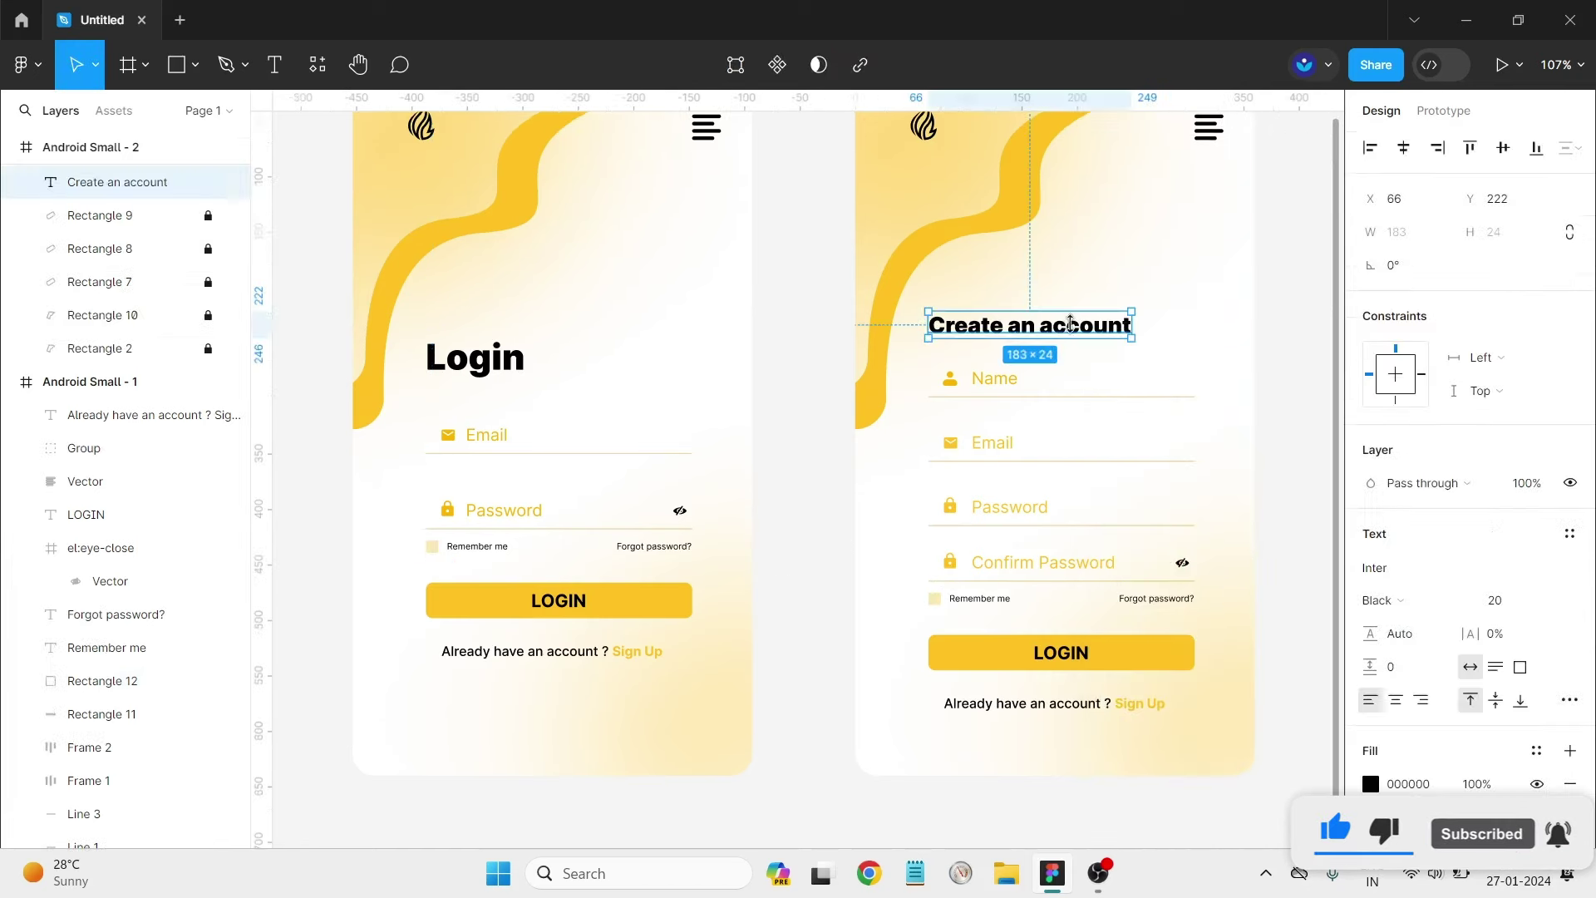
click(1236, 351)
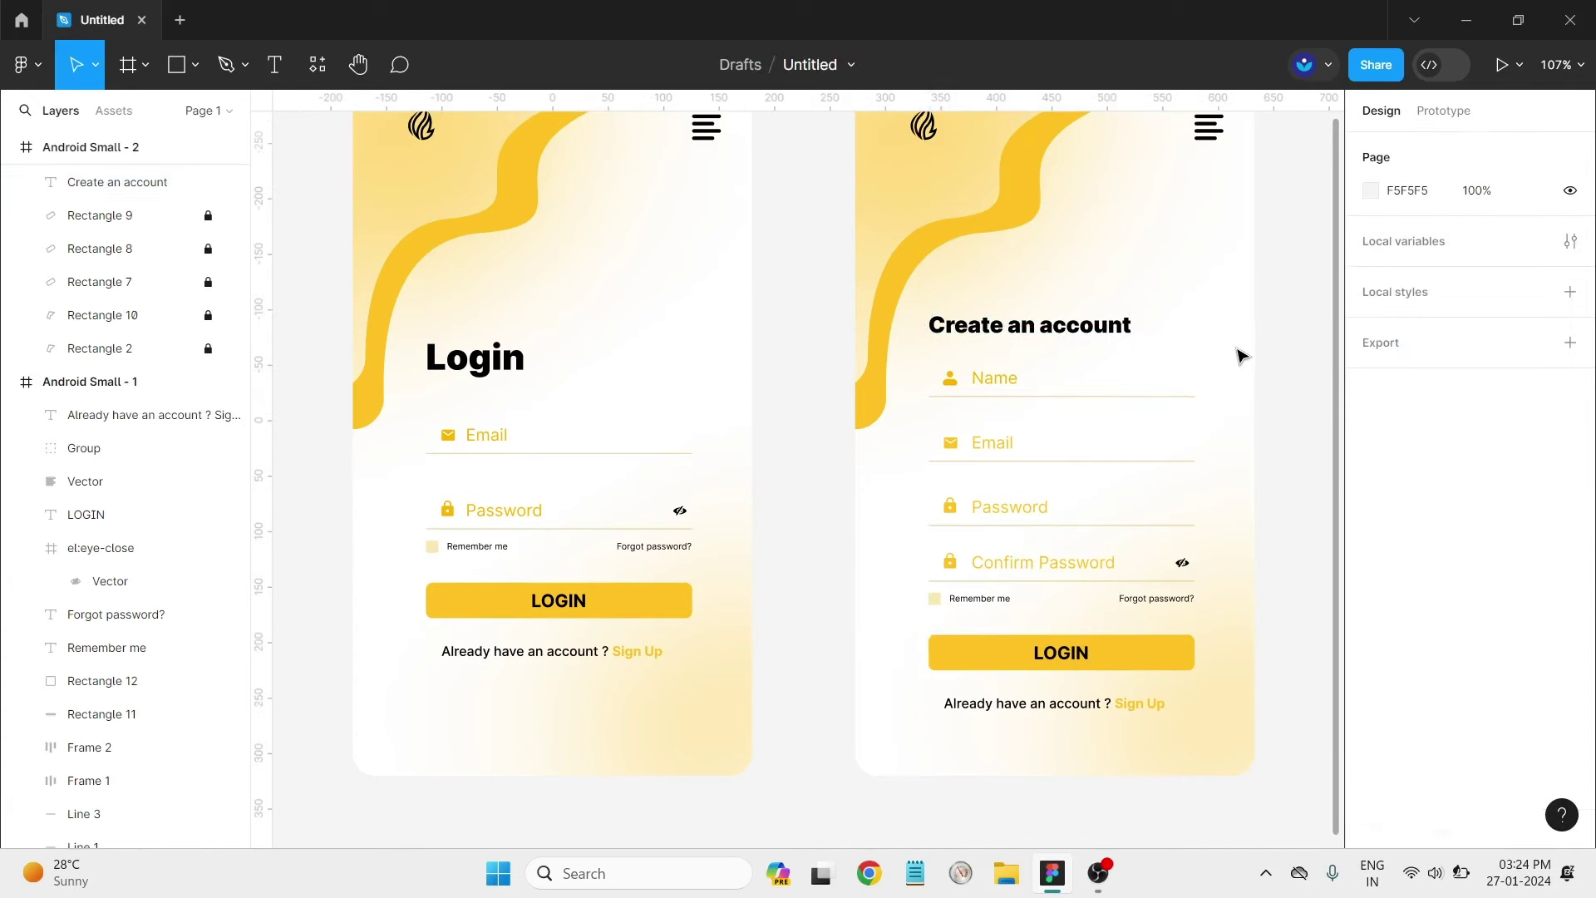
Relabel the second screen's button text to SIGN UP.
scroll(1255, 432, down, 1)
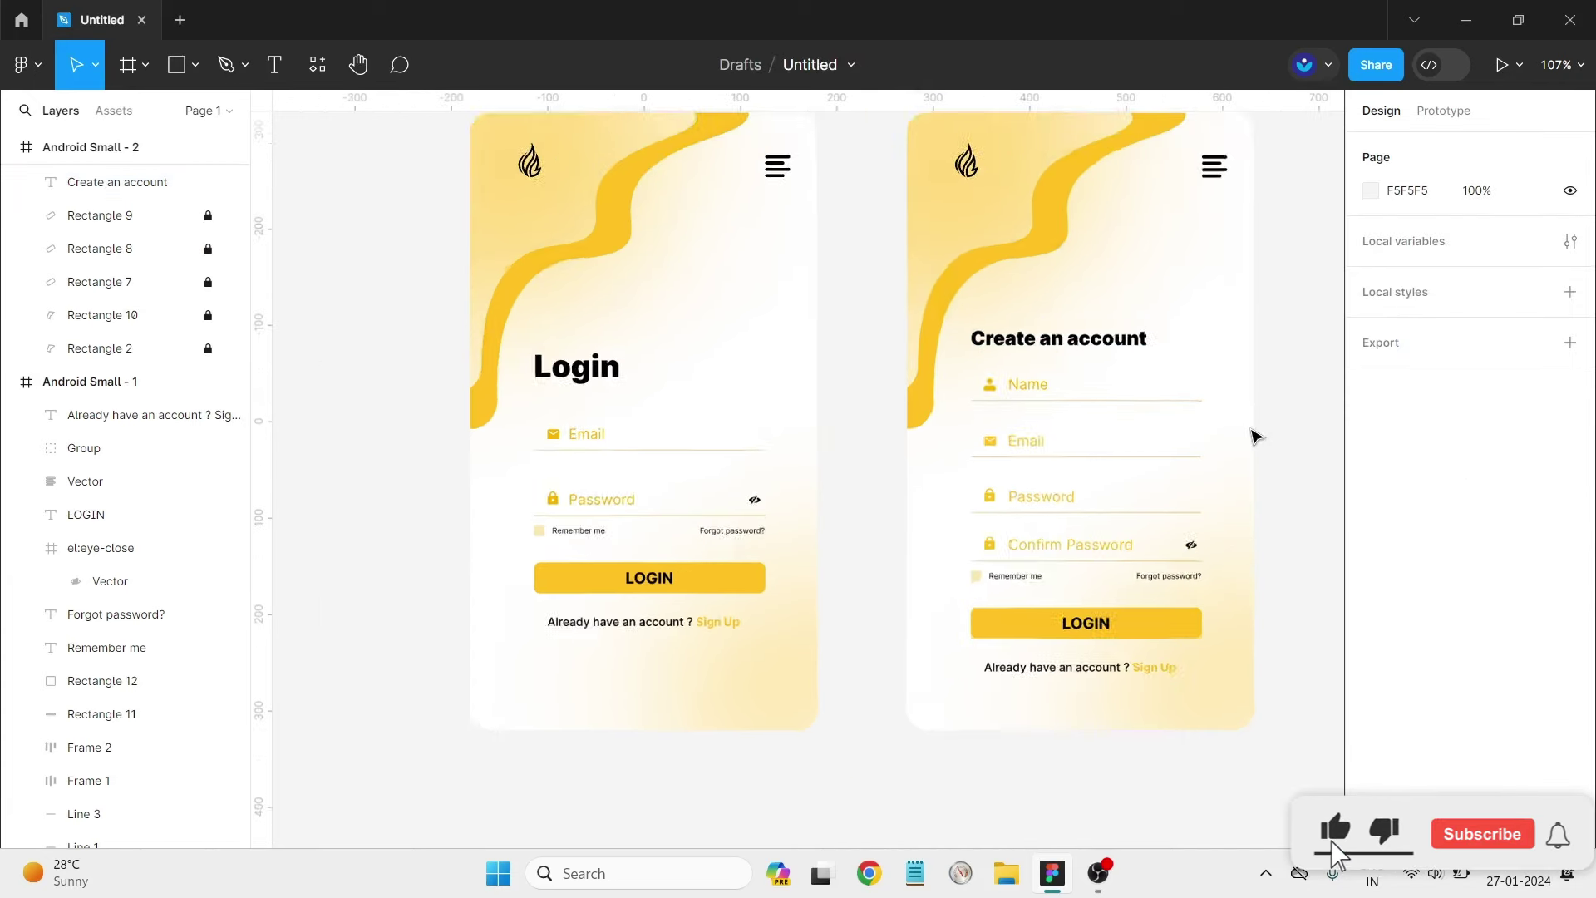
scroll(1243, 490, down, 1)
scroll(1226, 515, down, 1)
scroll(1217, 523, down, 1)
double_click(941, 615)
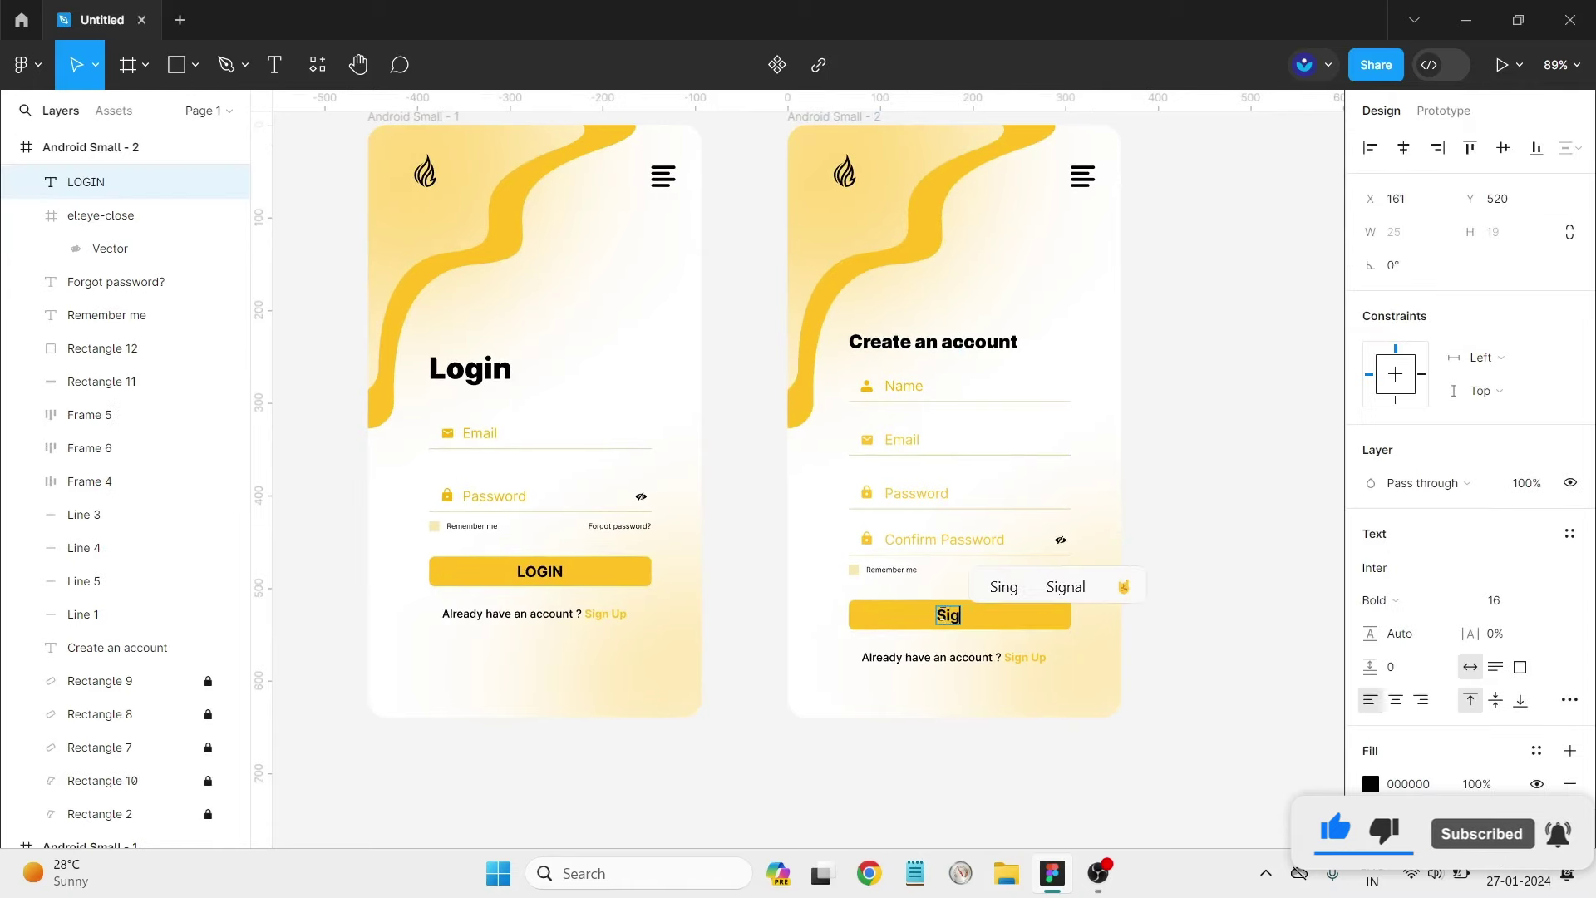
text(IGN )
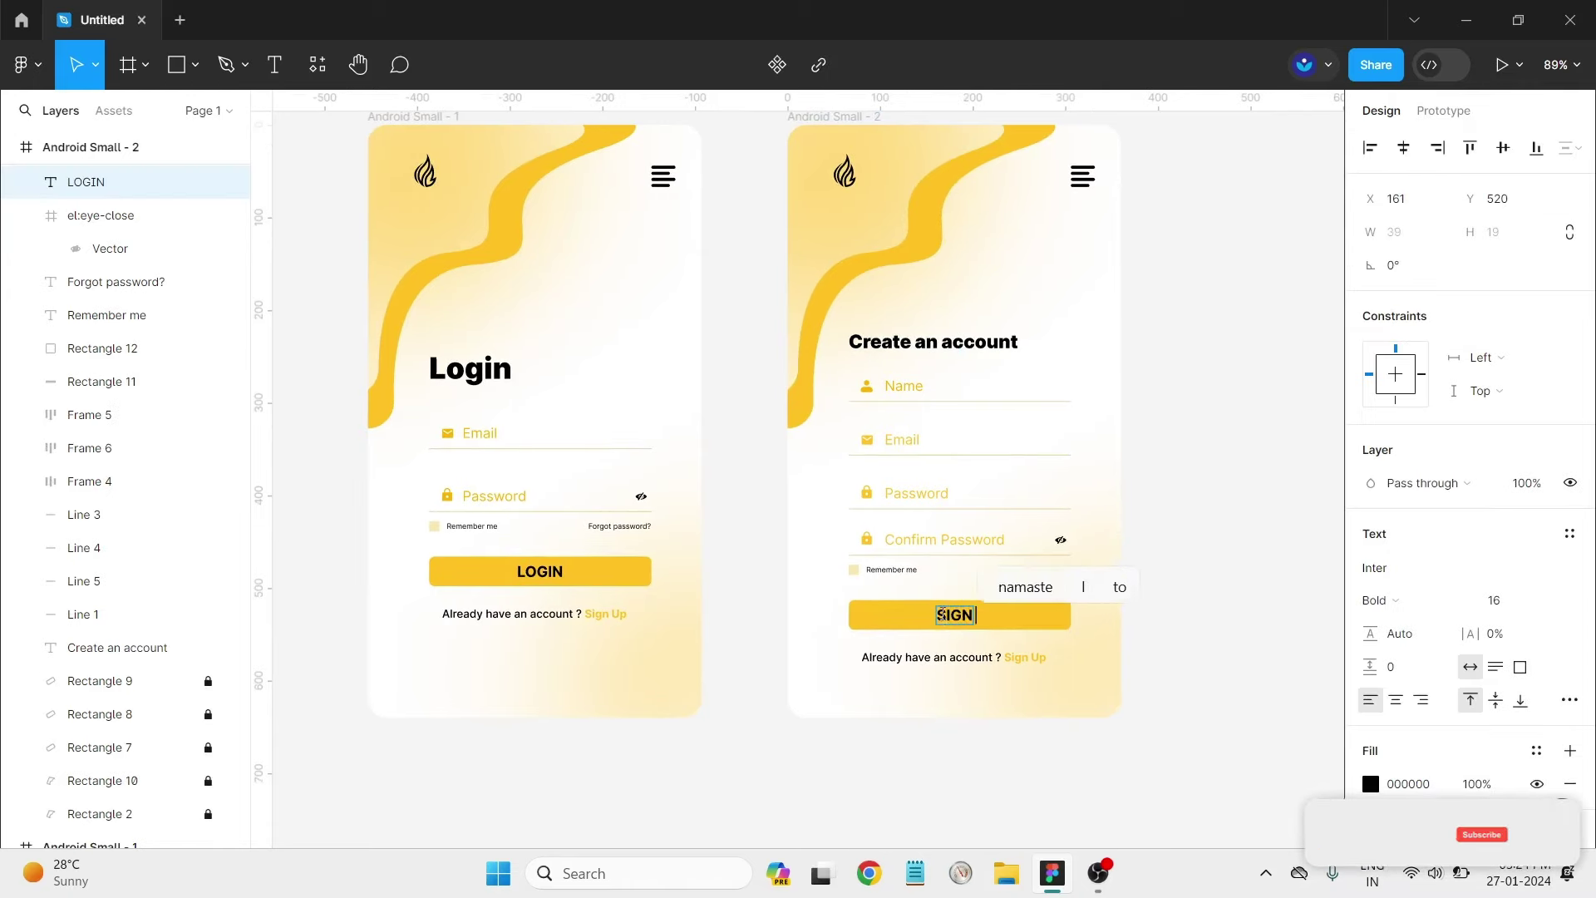
text(UP)
key(Escape)
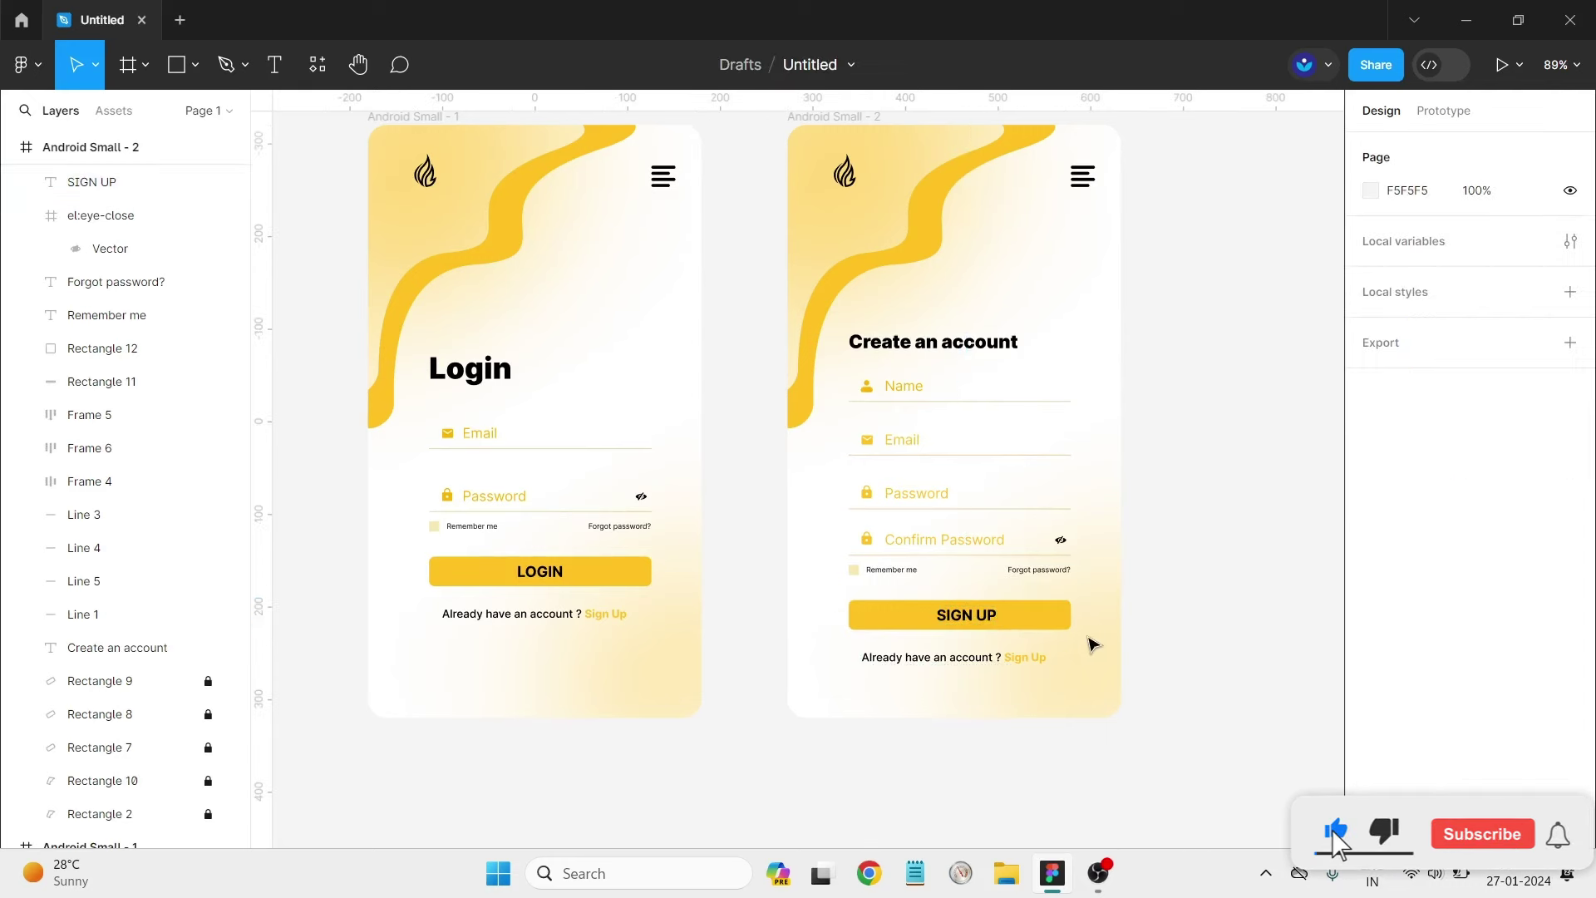
Centre the SIGN UP label horizontally and vertically within its button rectangle.
drag(1091, 646, 834, 613)
click(1368, 154)
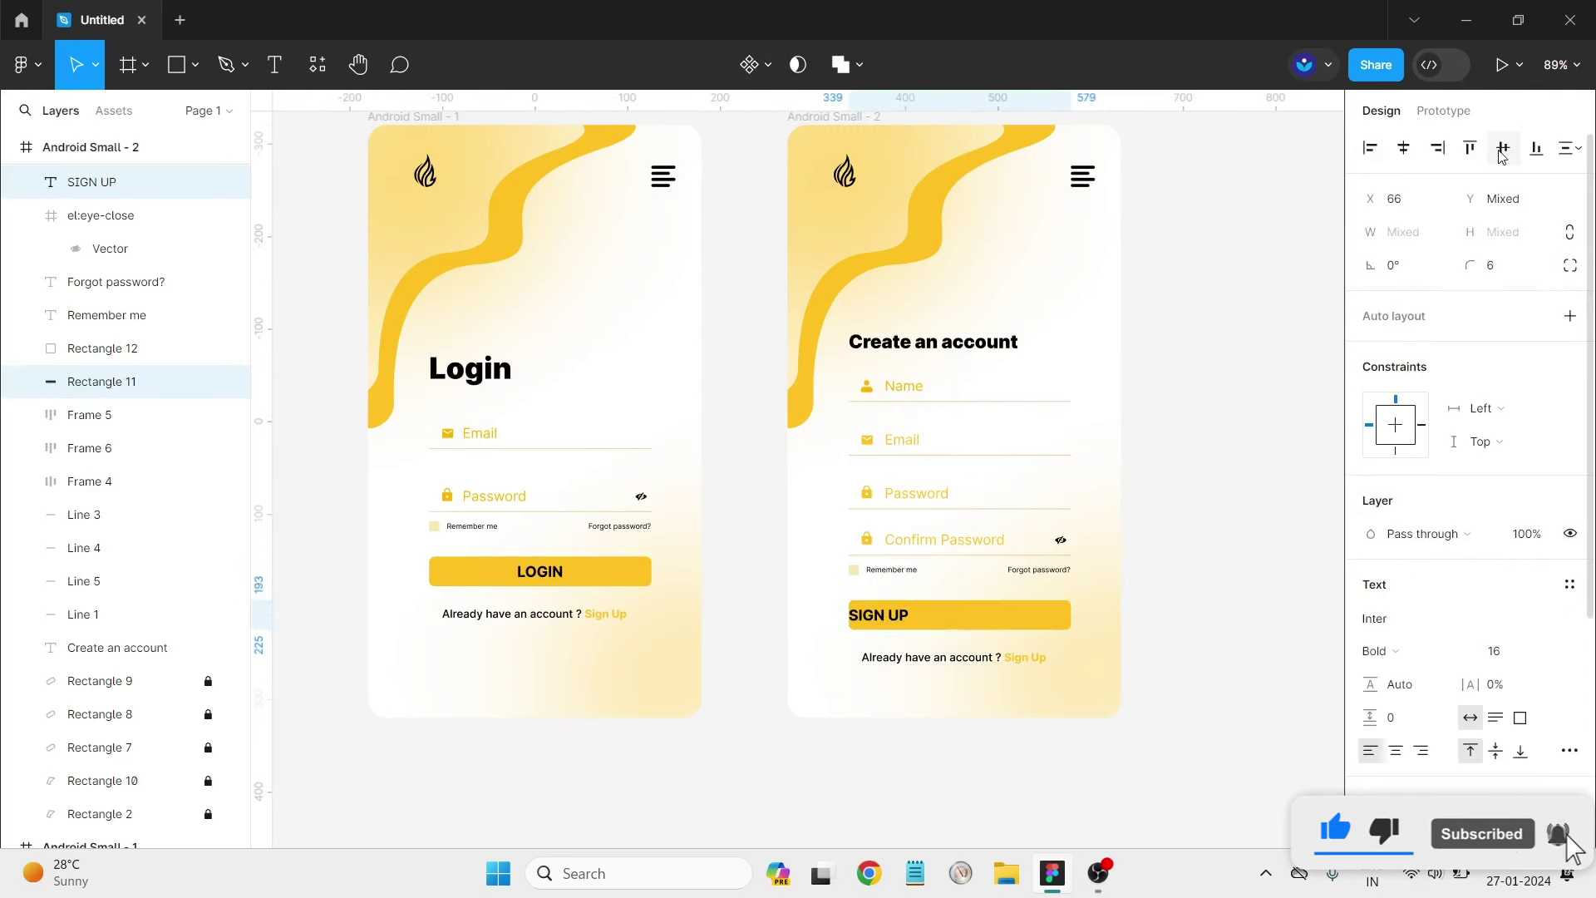
click(1403, 158)
click(1201, 515)
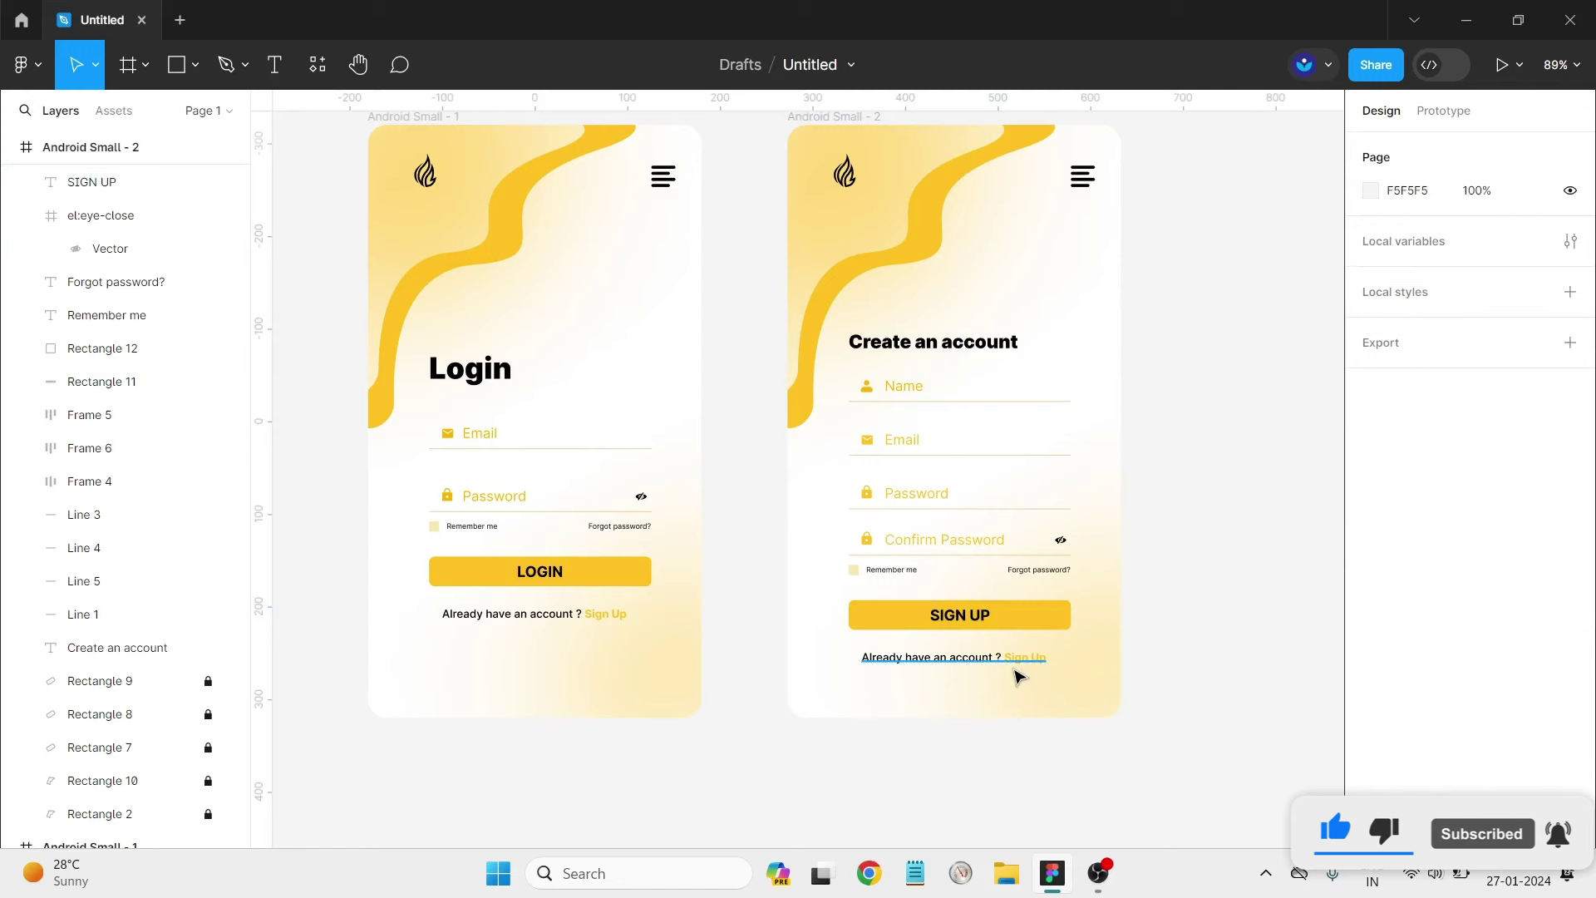
Change the sign-up footer link word to Login and start the Login footer with Don't.
click(611, 617)
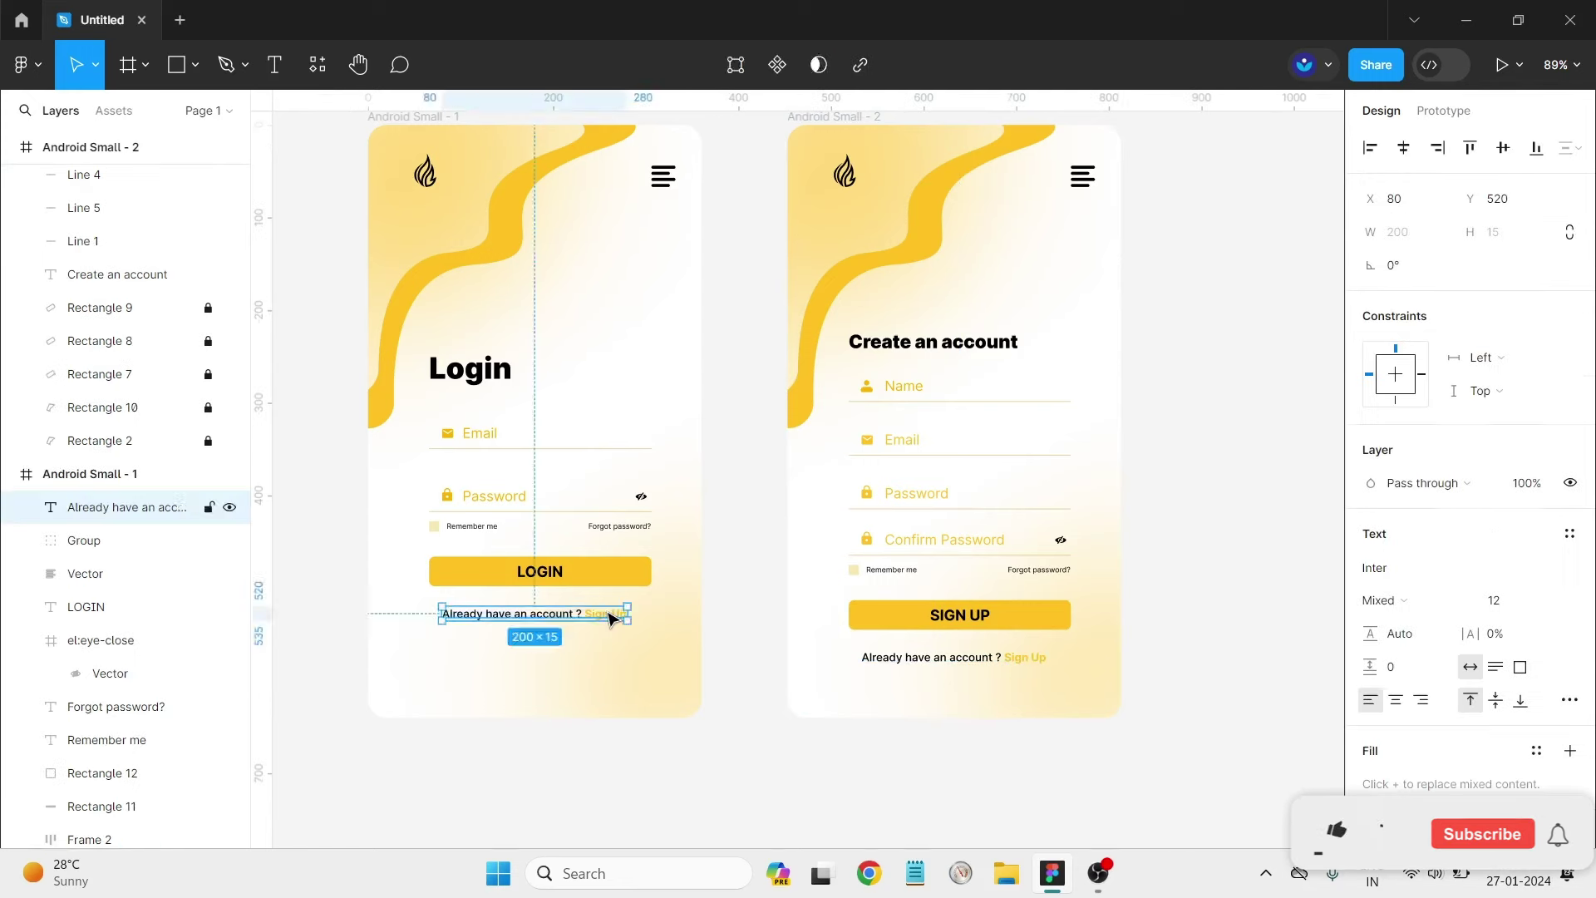
double_click(611, 617)
click(580, 614)
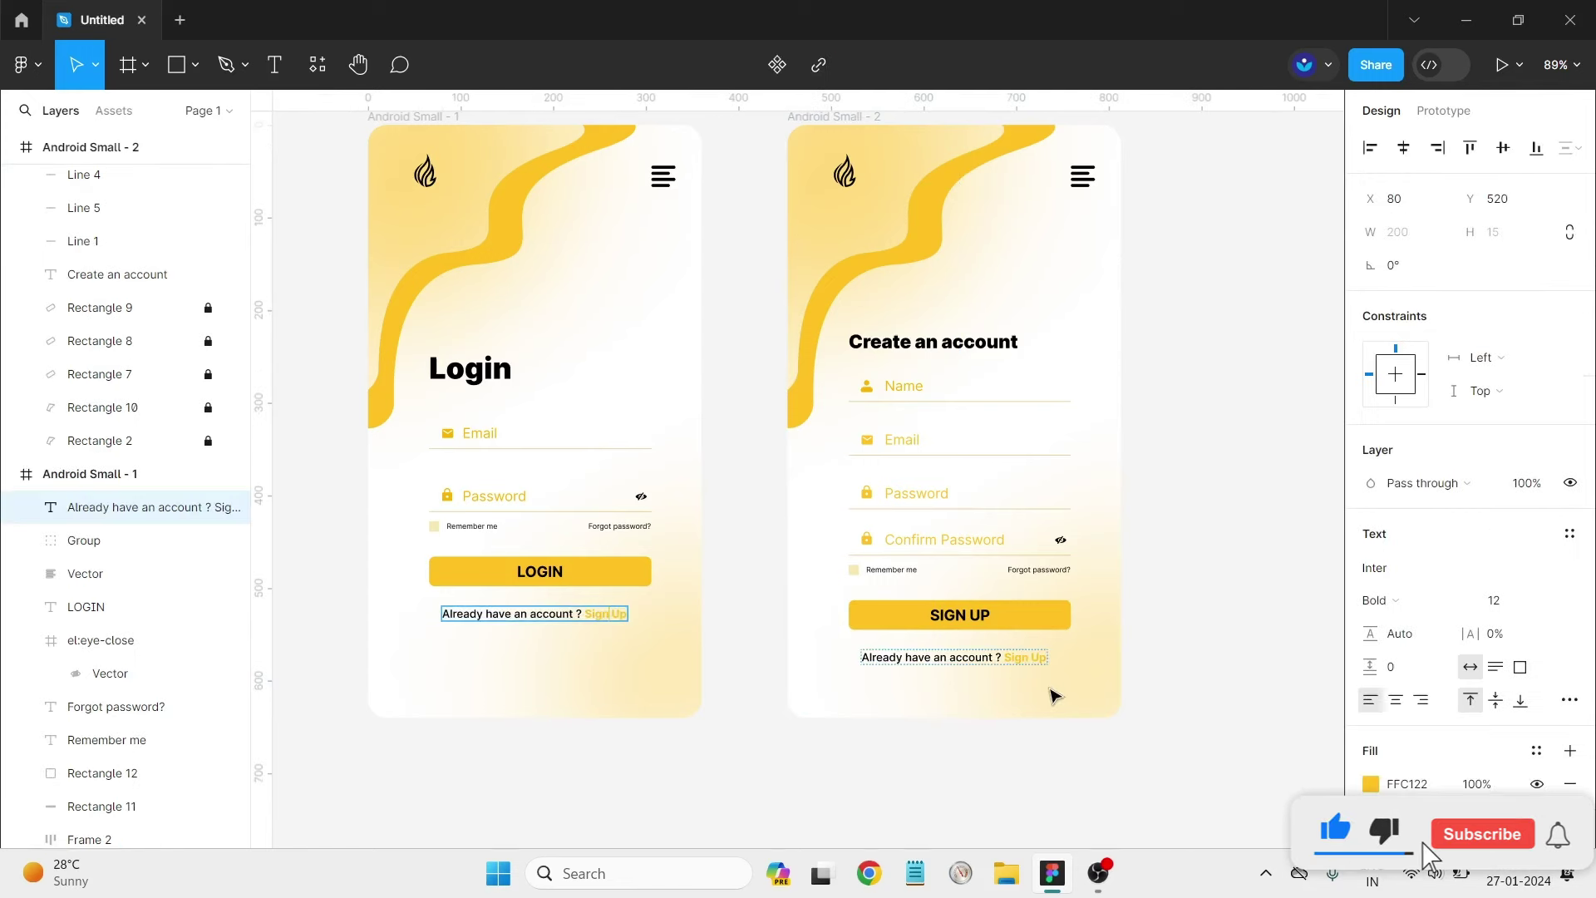
double_click(1024, 658)
text(Login)
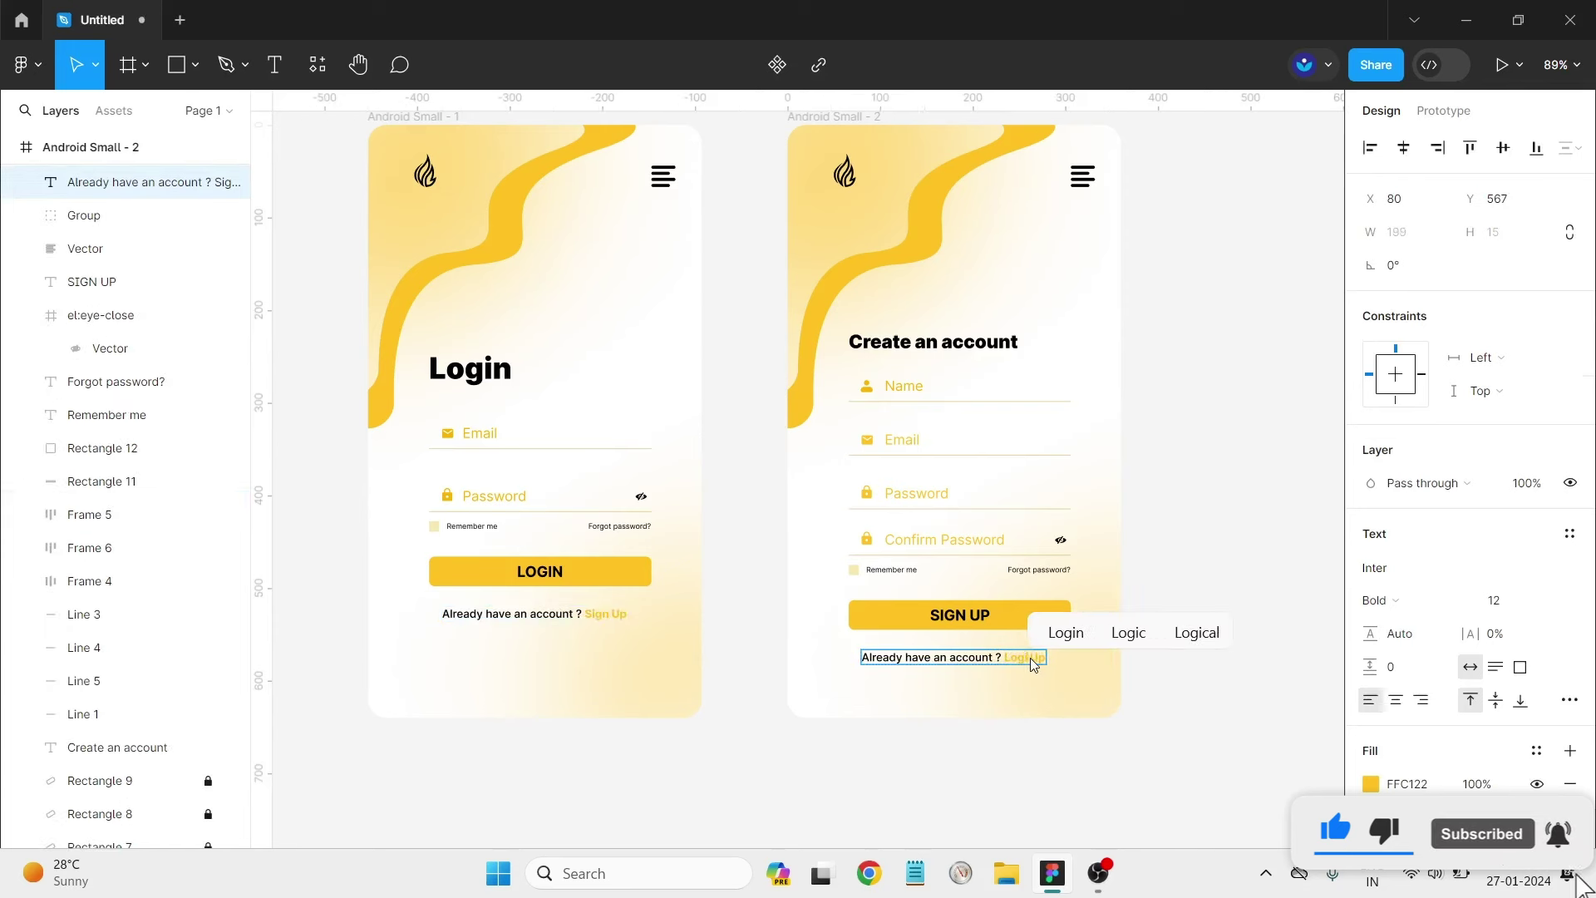
double_click(548, 614)
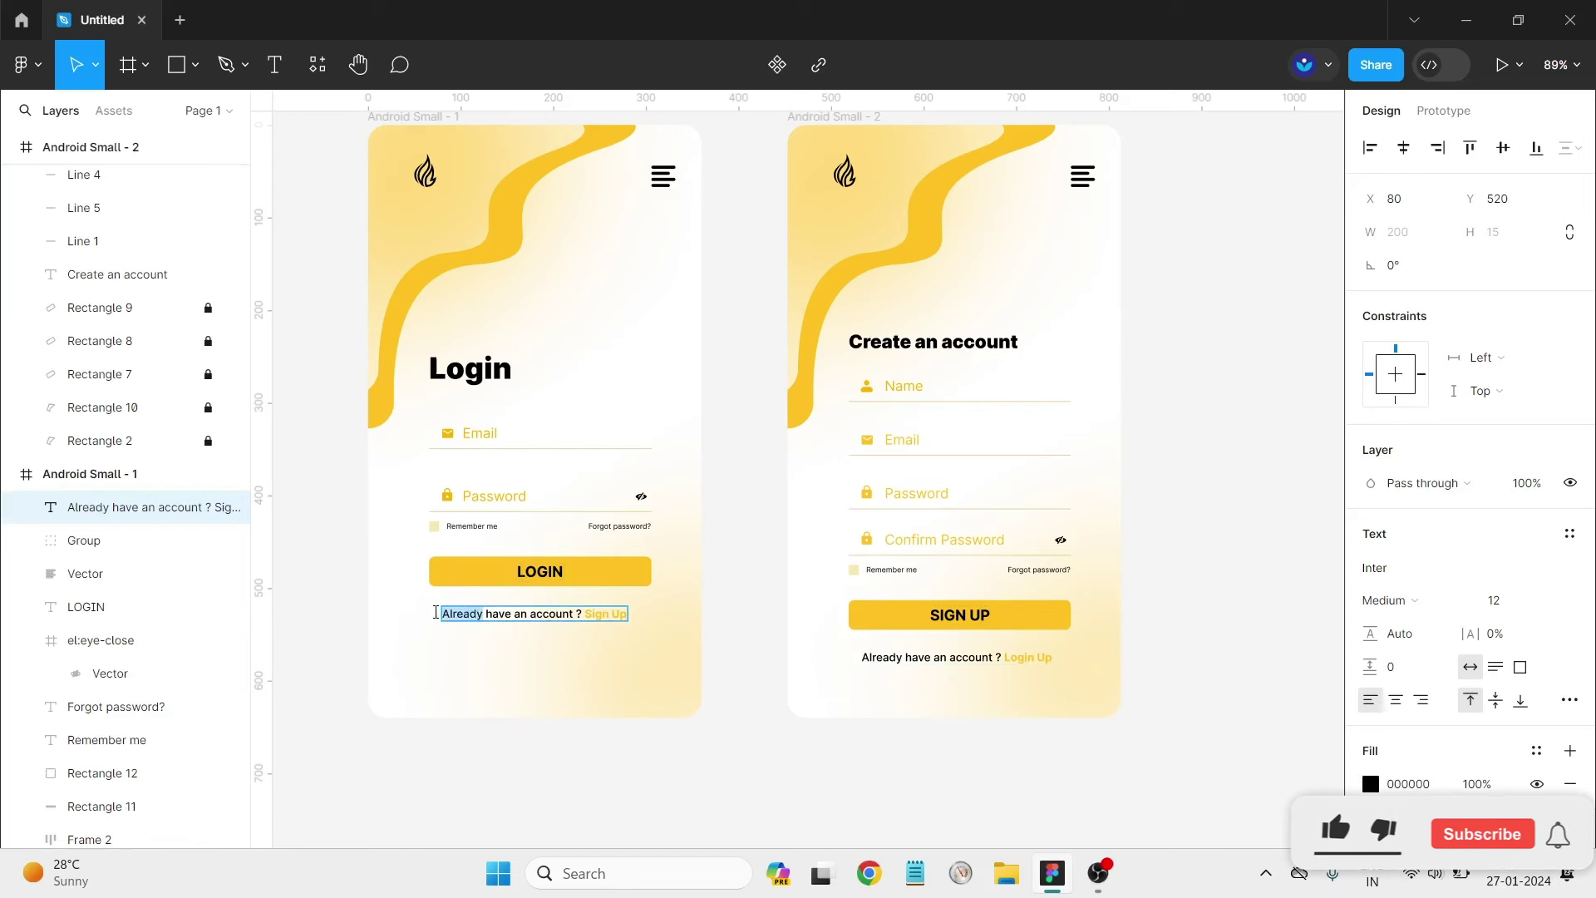
text(Don't)
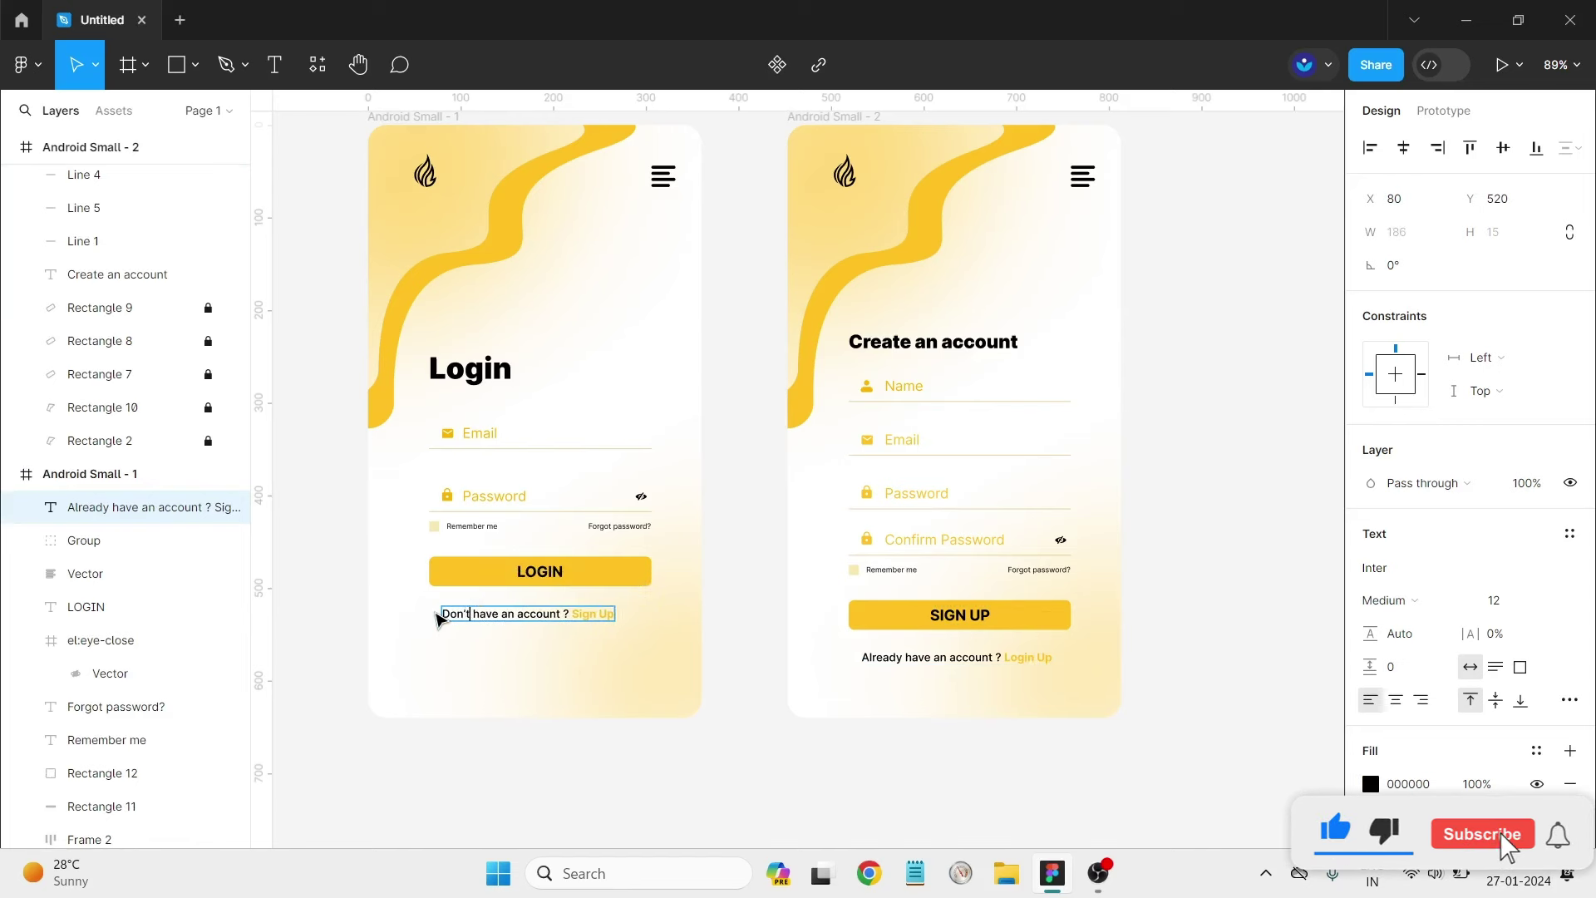
key(Escape)
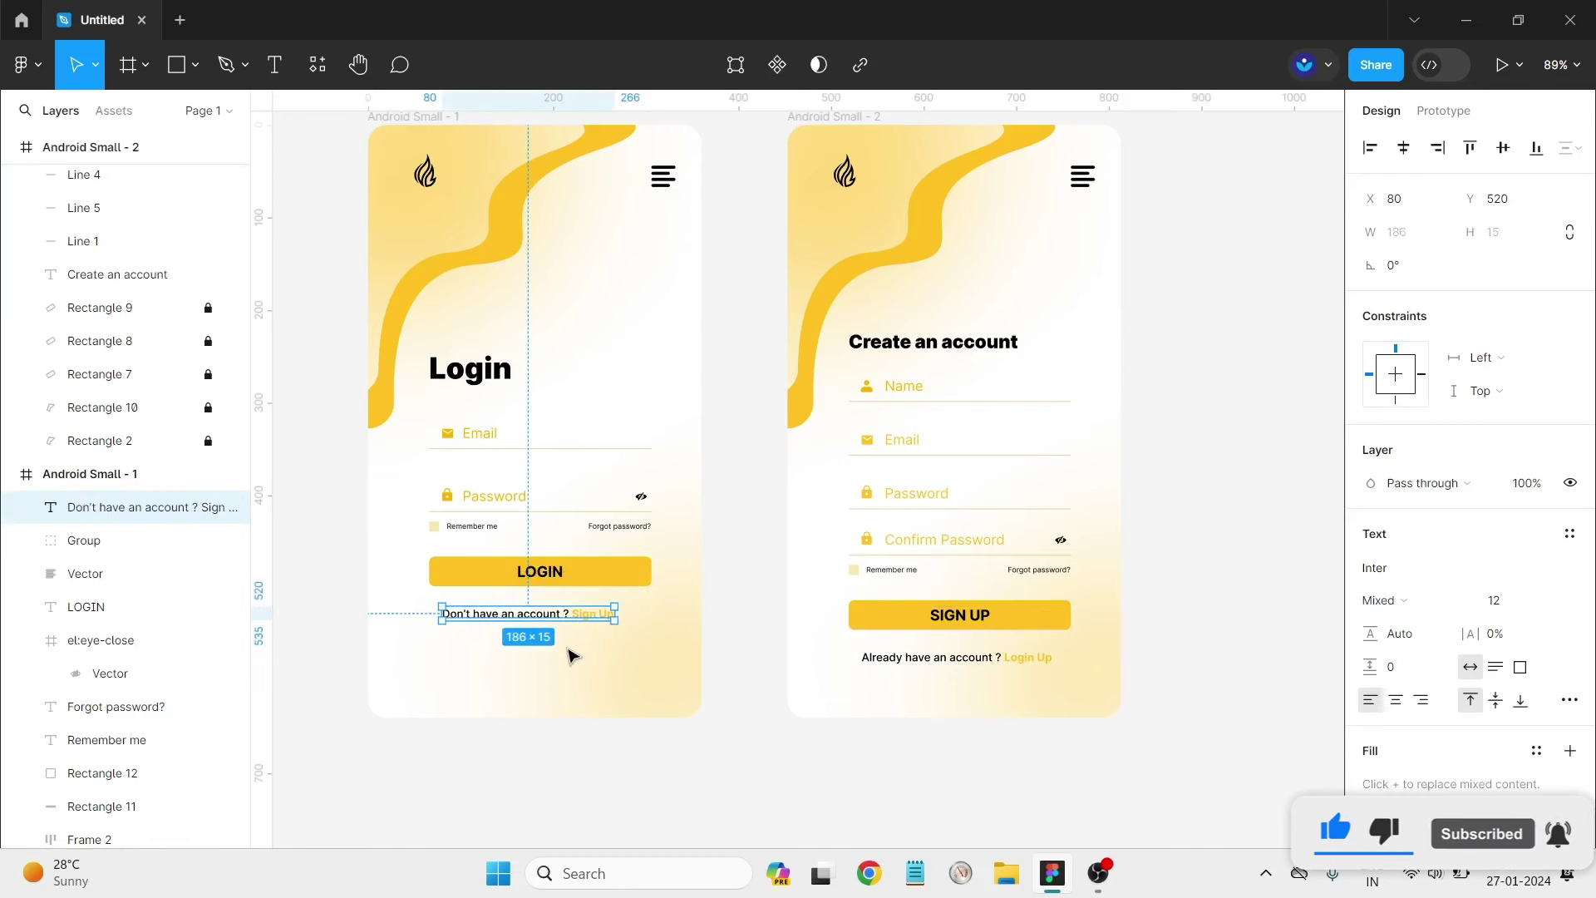
drag(529, 618, 533, 617)
click(908, 703)
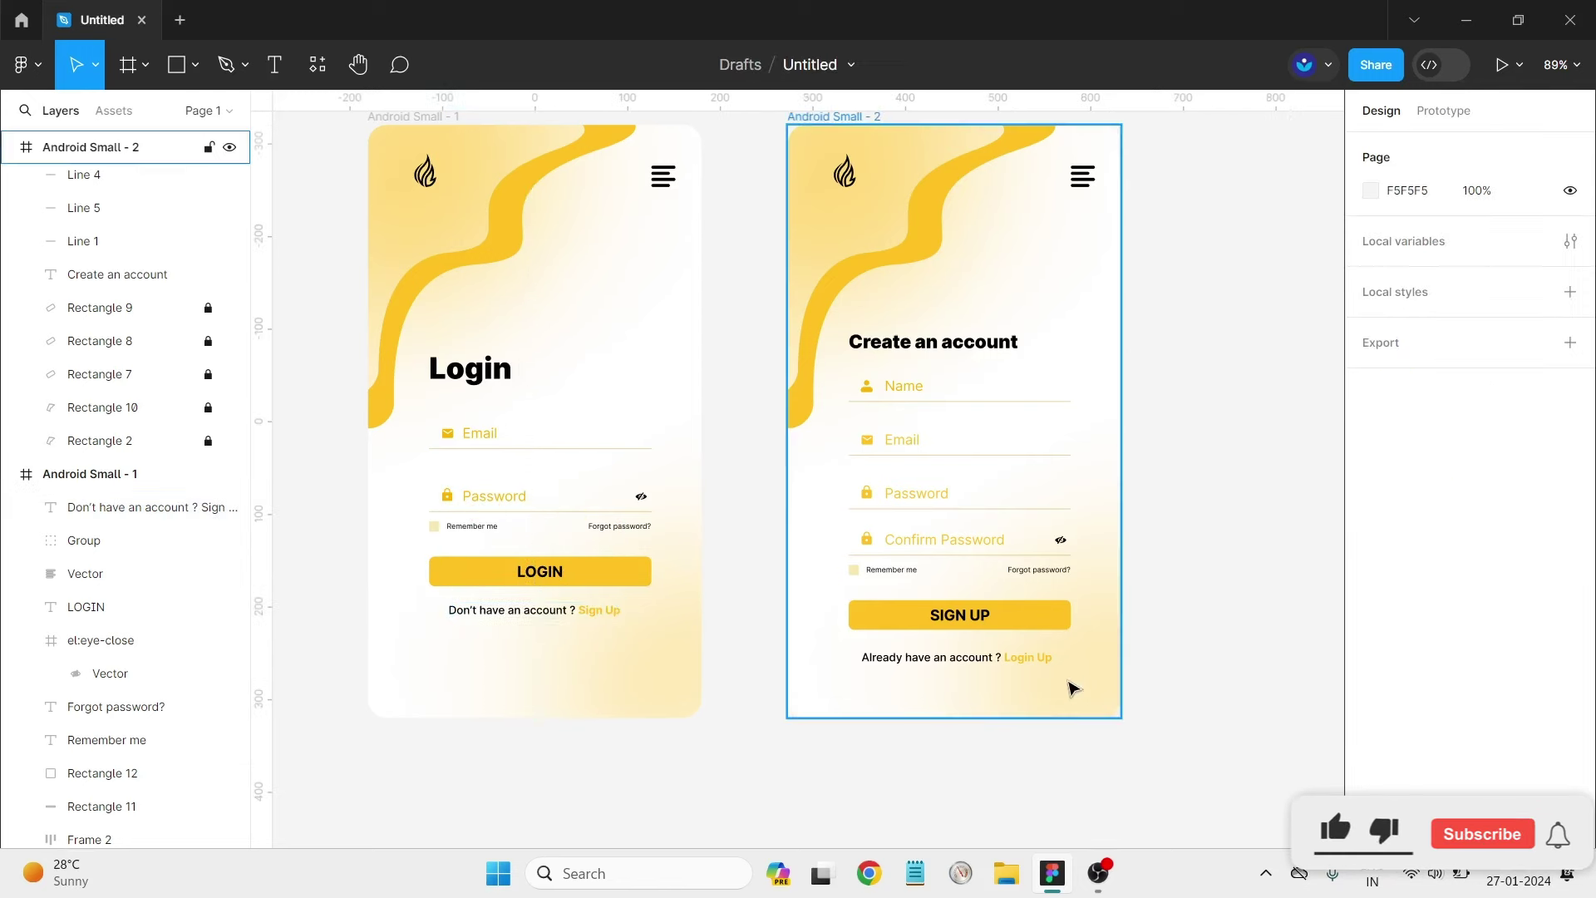
click(915, 655)
Nudge the Create an account footer text up and right to centre it.
click(998, 723)
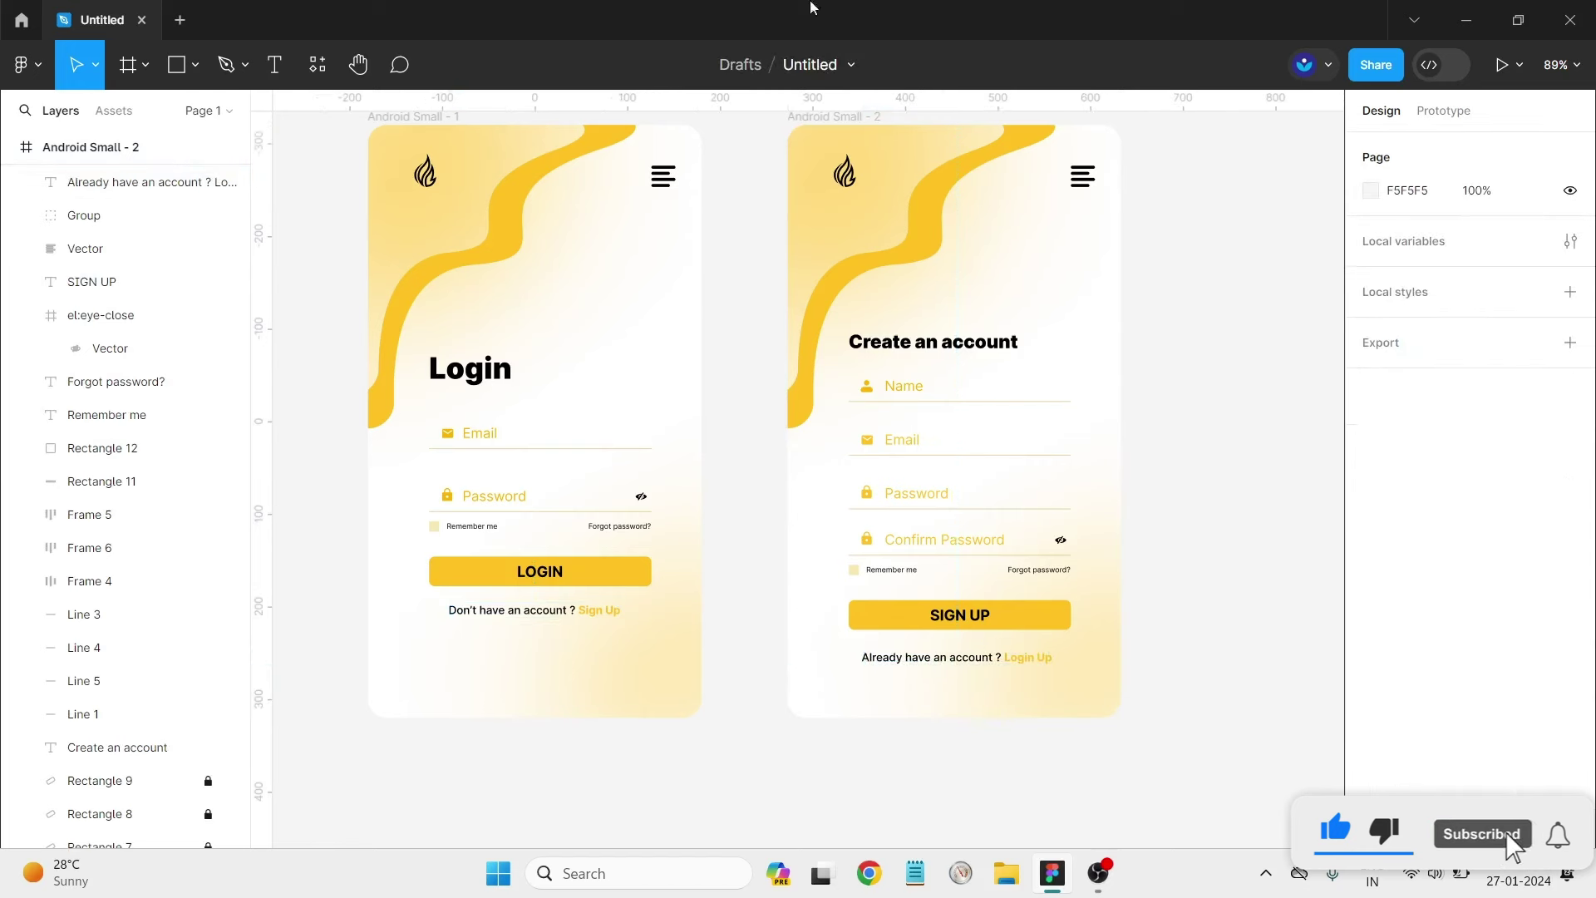
drag(978, 653, 976, 661)
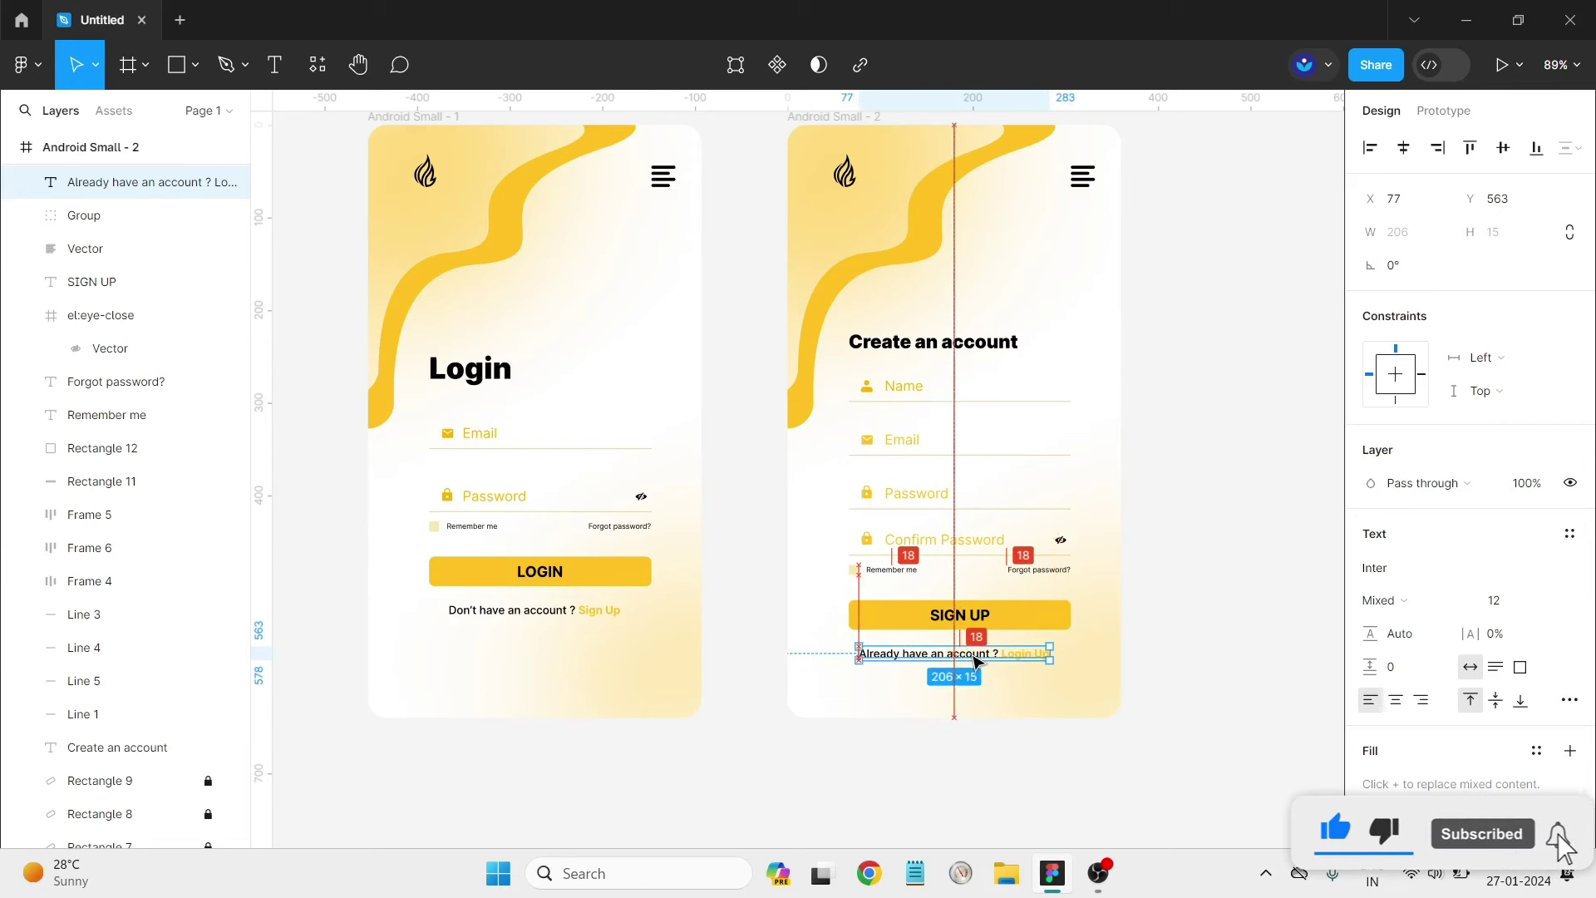
click(1184, 654)
click(960, 661)
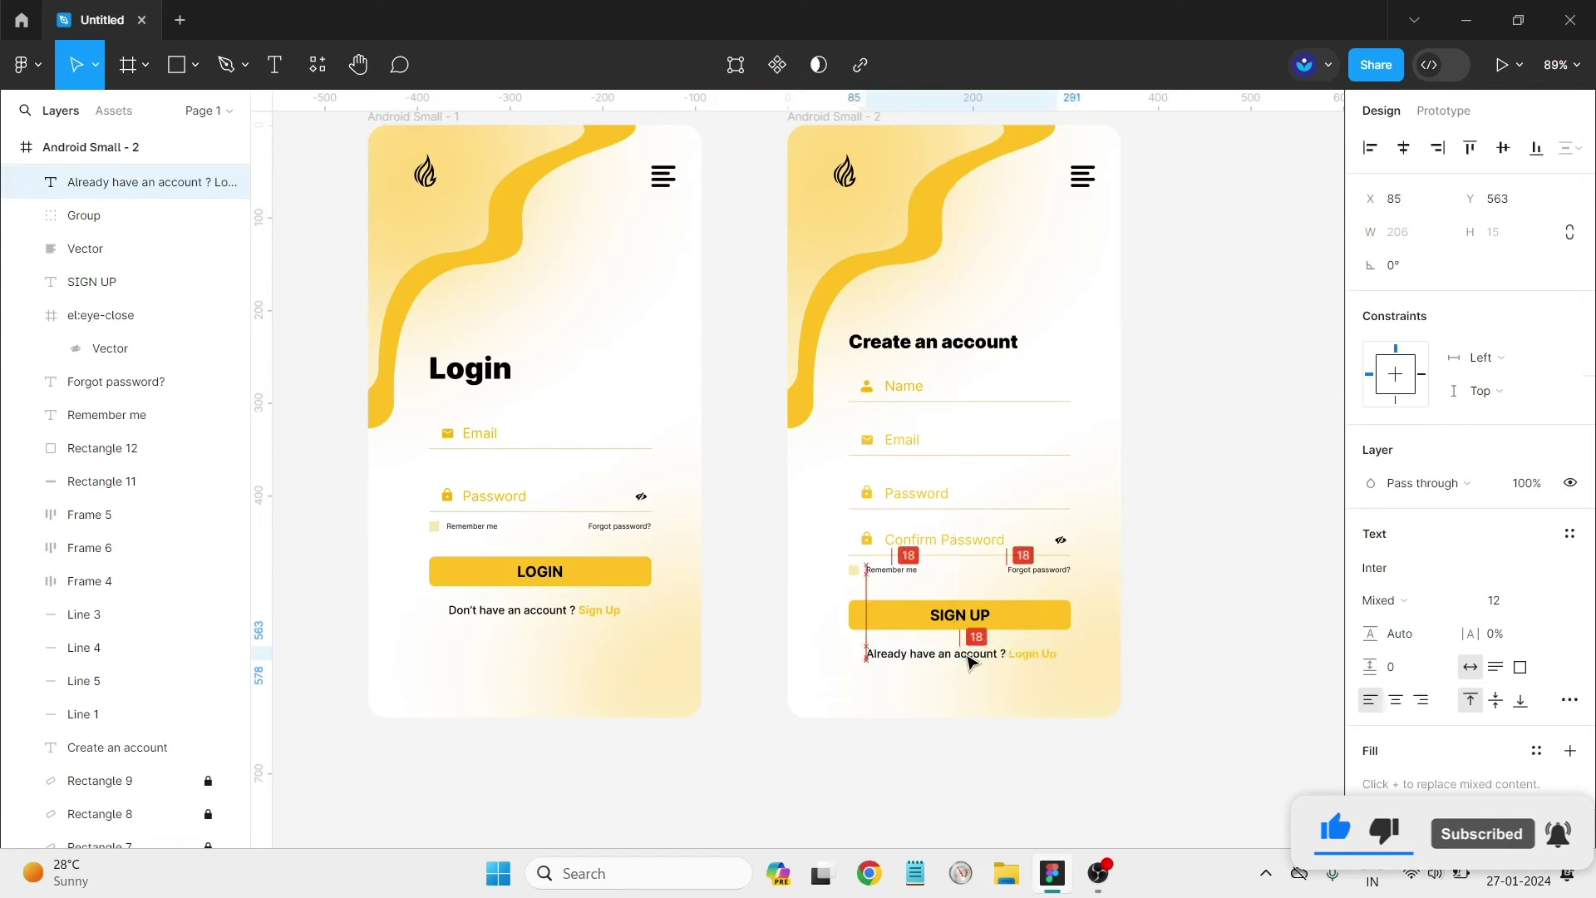
drag(967, 660, 970, 662)
click(1103, 670)
Shift the whole Create an account form block slightly to the right.
drag(1088, 674, 862, 318)
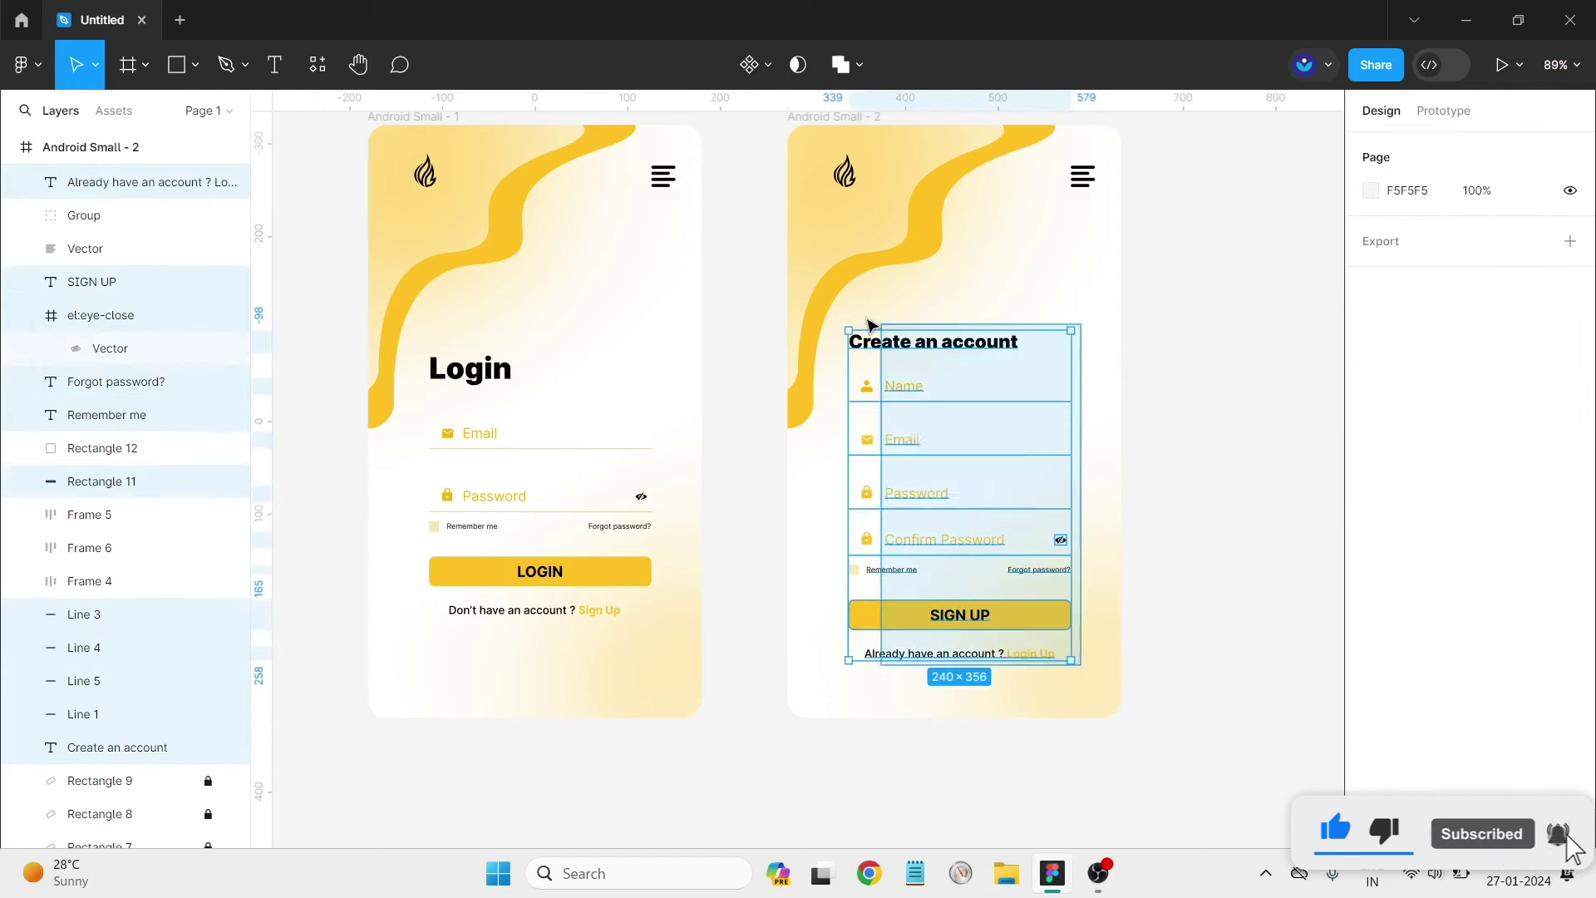
drag(945, 474, 948, 475)
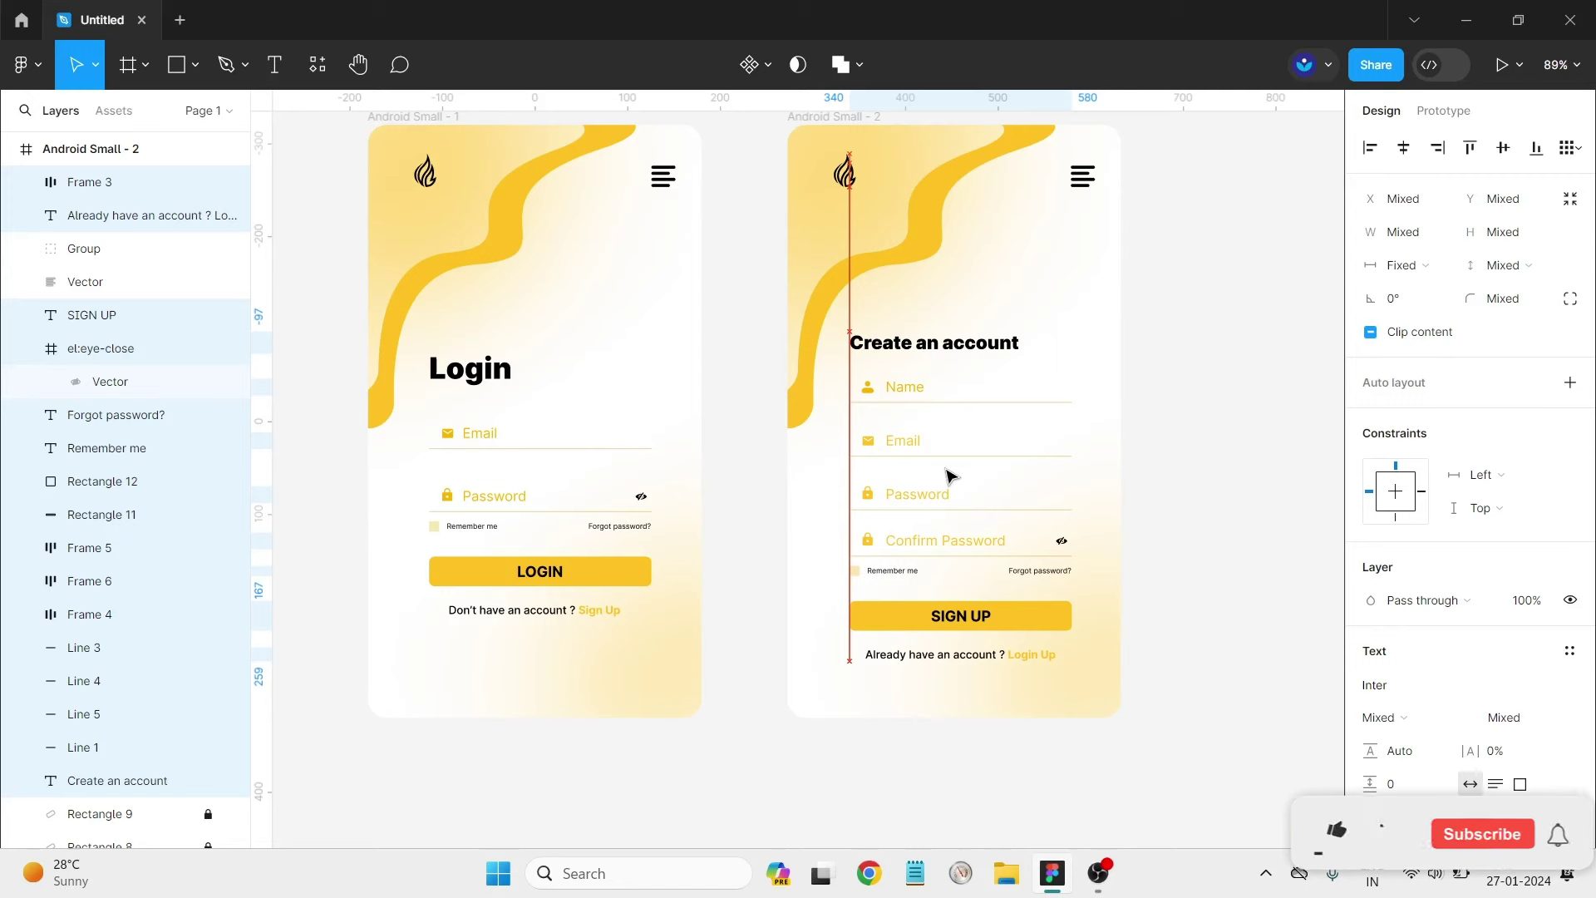
drag(948, 475, 956, 477)
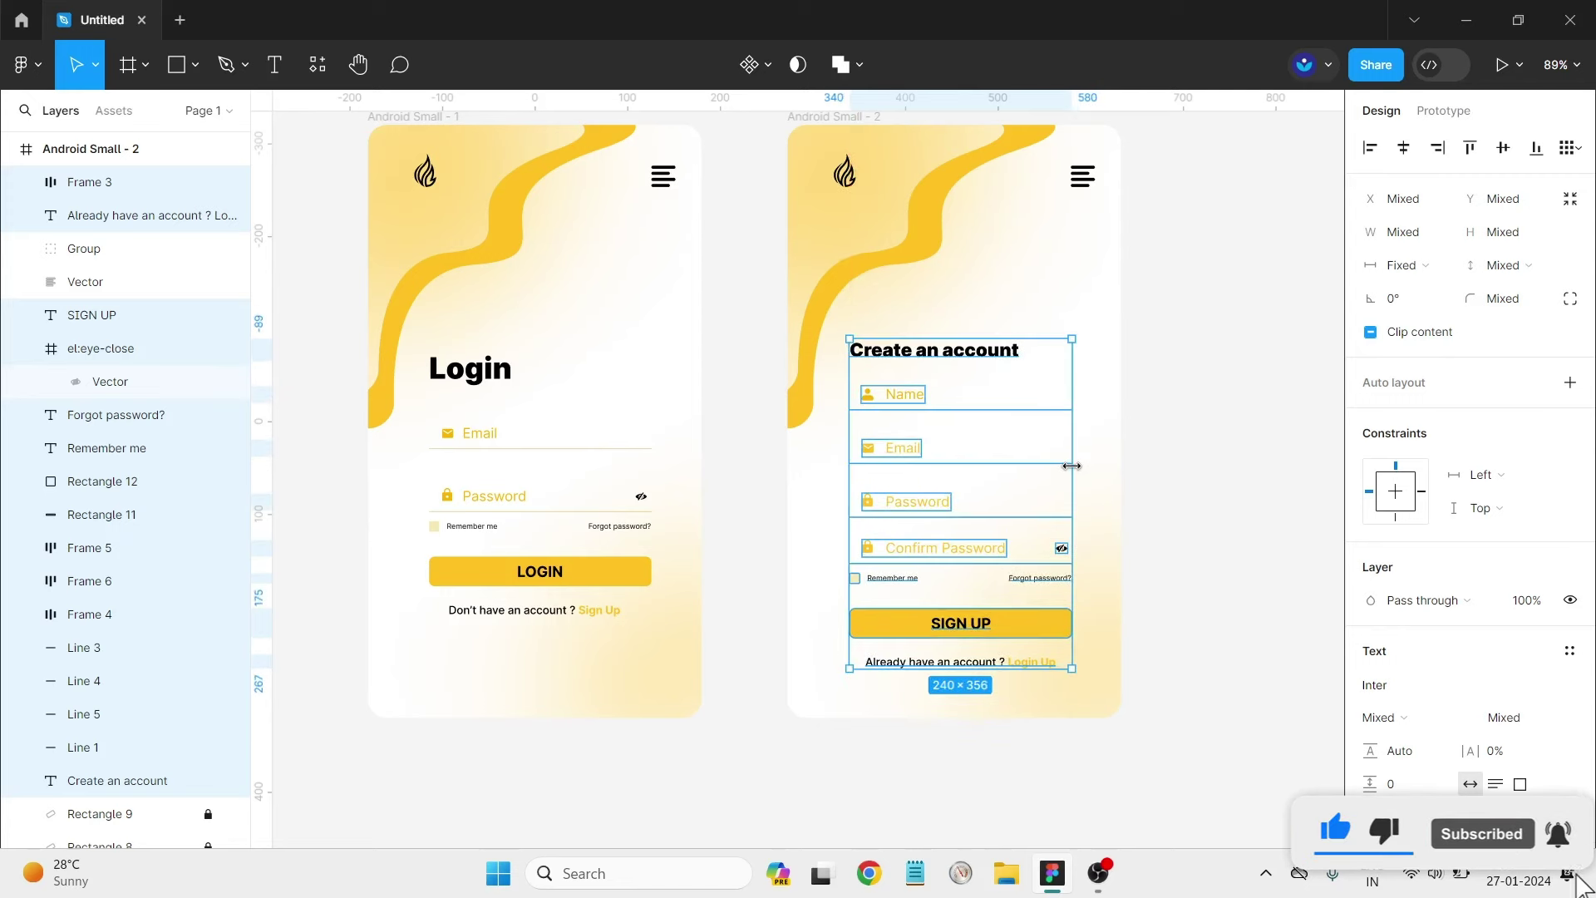
click(1163, 479)
Nudge the Login form up slightly and move the Create an account form a bit left.
drag(678, 646, 420, 346)
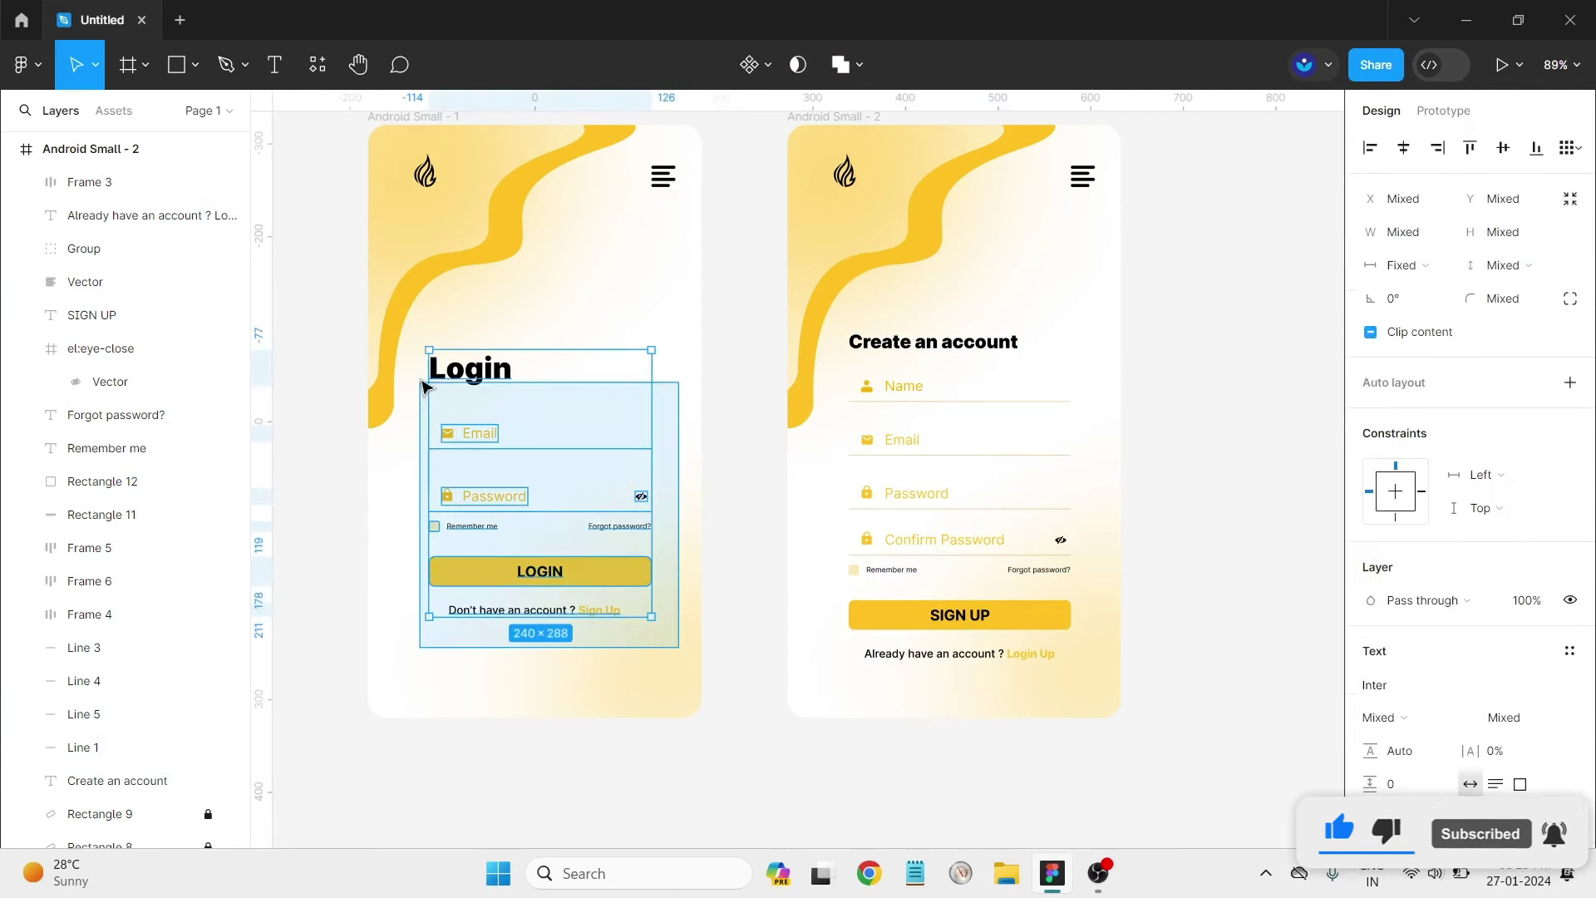
drag(514, 479, 514, 477)
click(1133, 677)
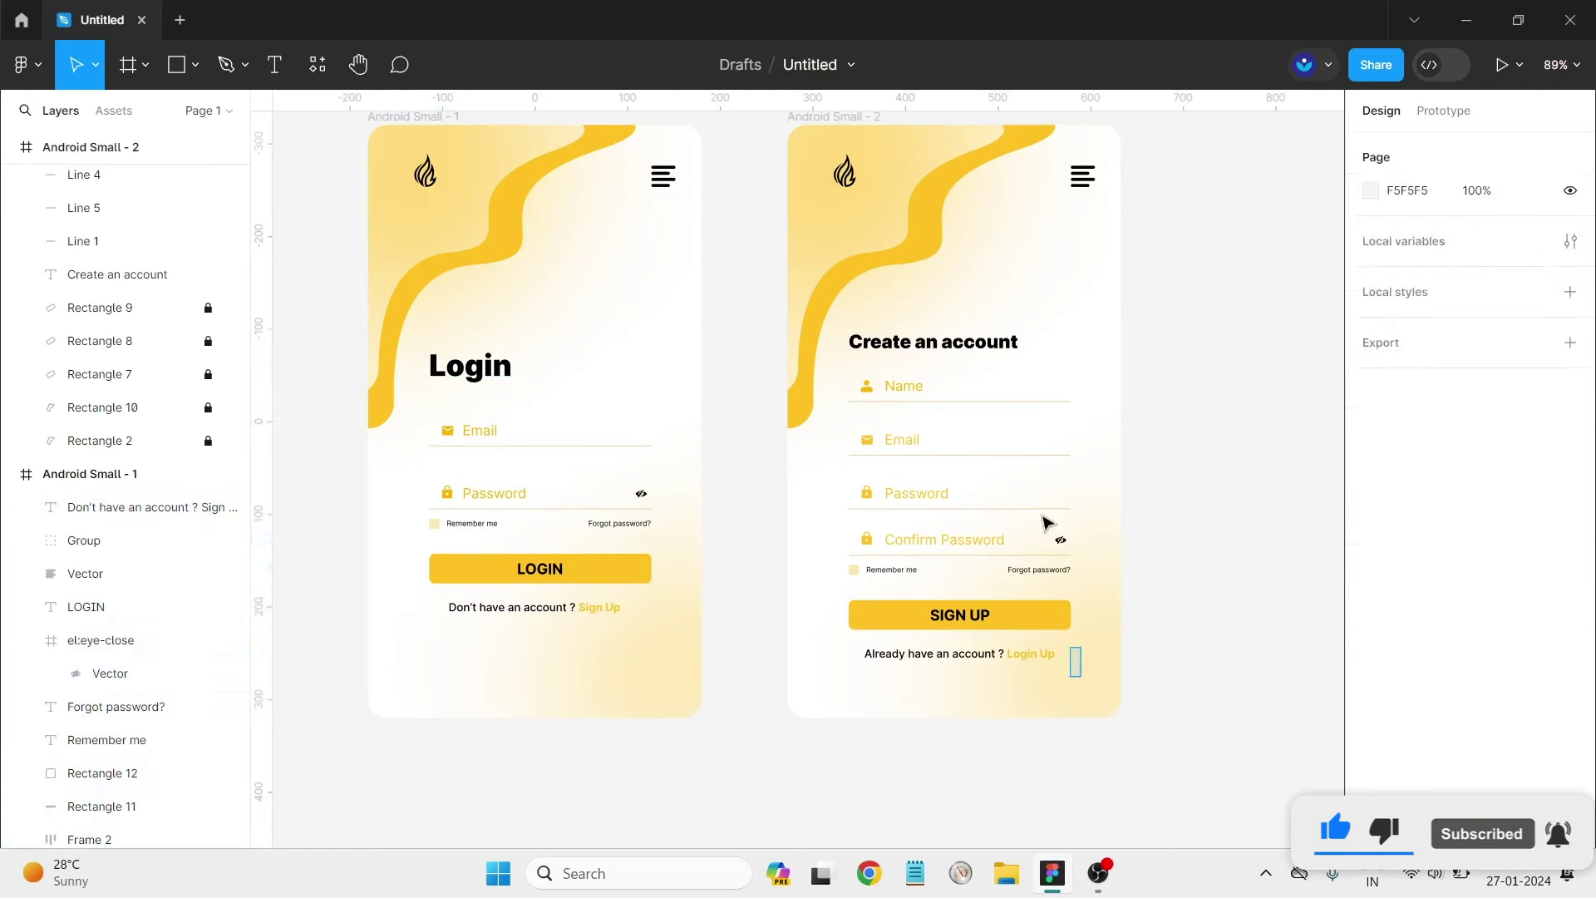
drag(1044, 522, 931, 333)
drag(932, 492, 934, 491)
click(1114, 516)
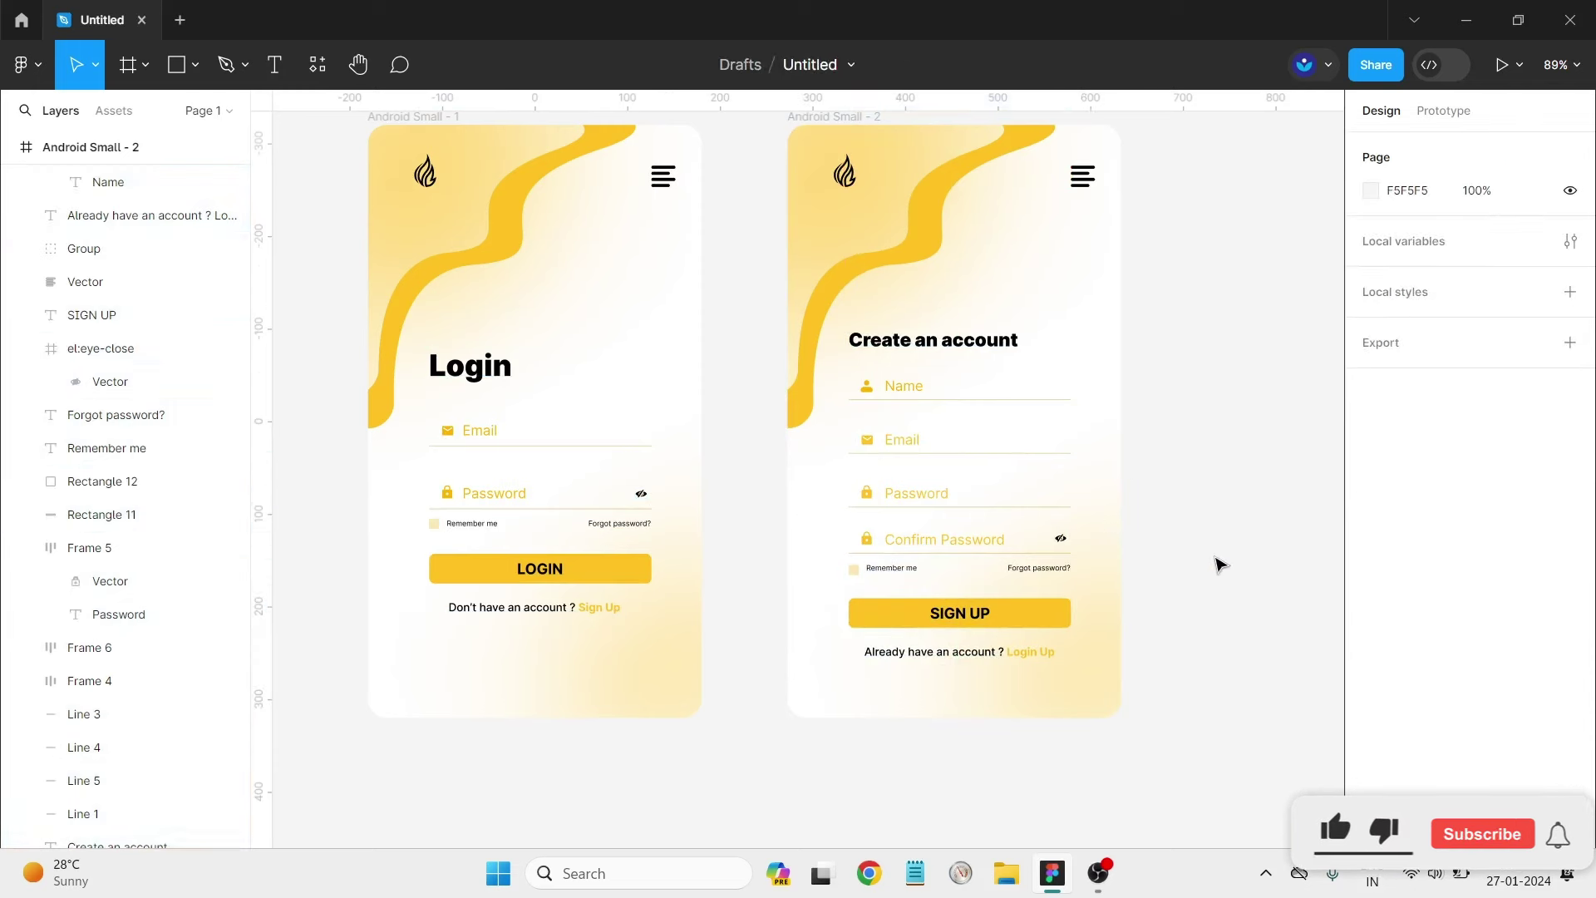
Underline the Sign Up link in the Login screen's Don't have an account prompt.
click(616, 608)
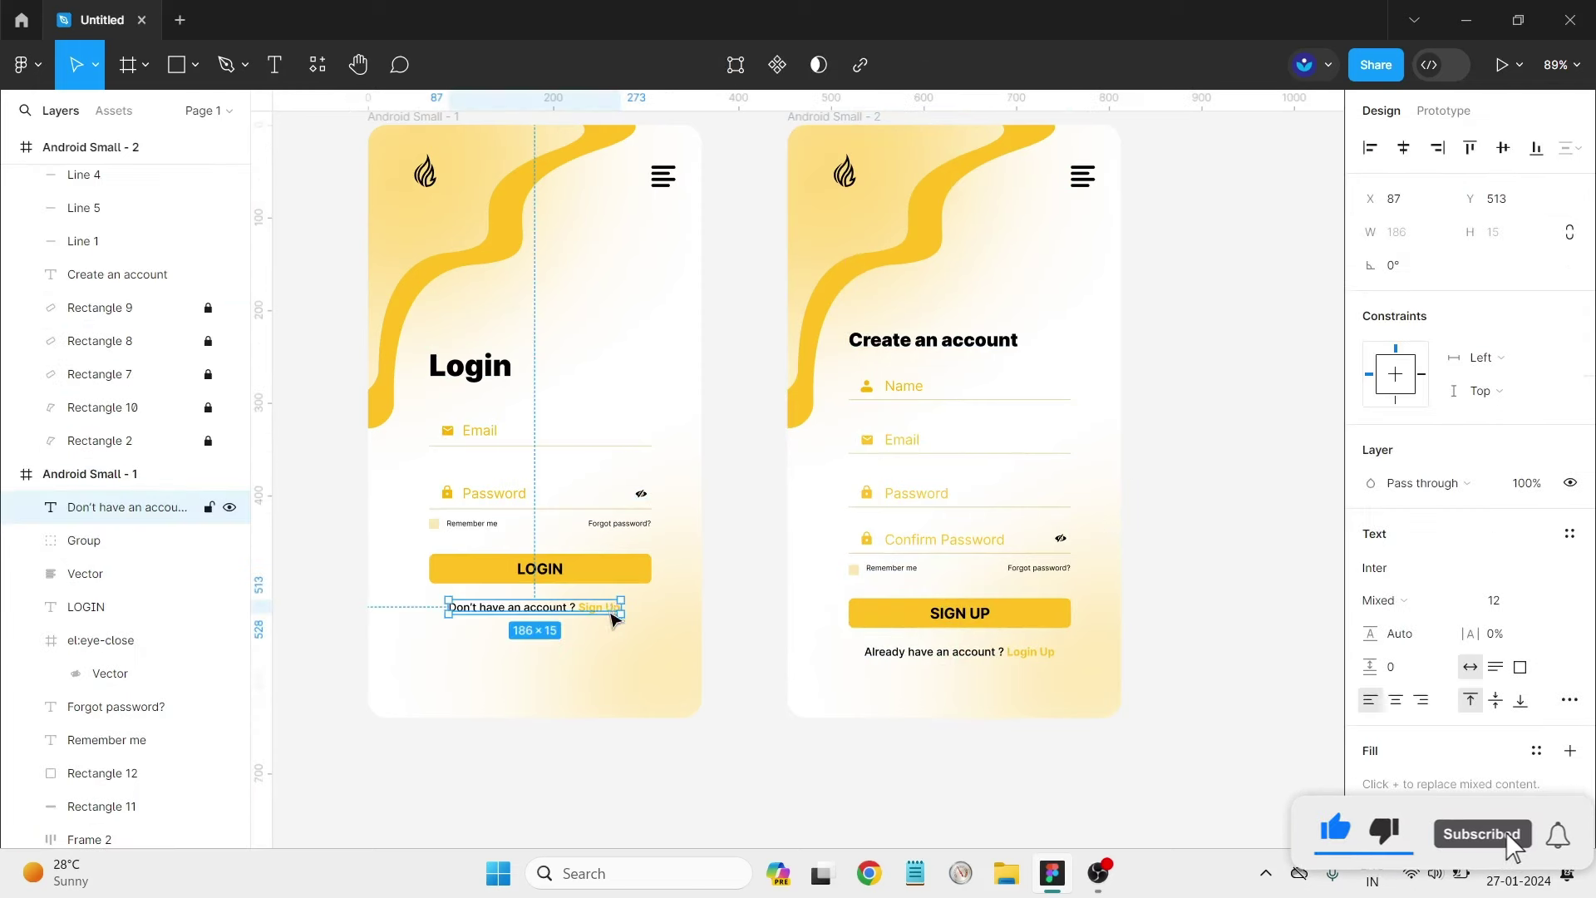
scroll(606, 608, up, 5)
double_click(606, 609)
click(522, 603)
key(shift+End)
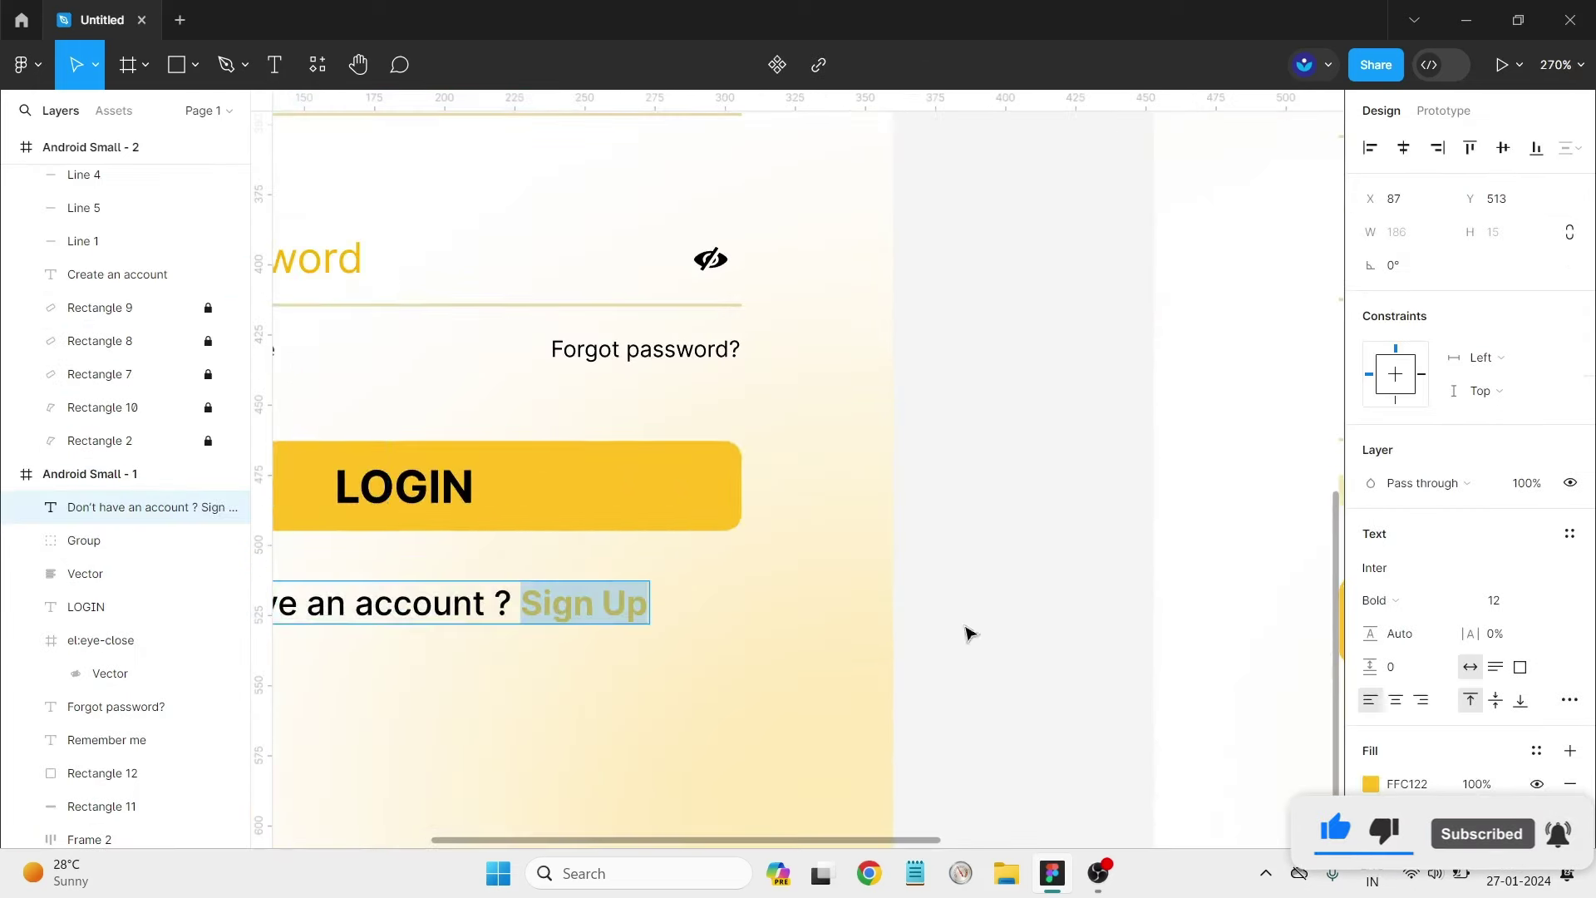
click(1570, 699)
click(1298, 592)
key(Escape)
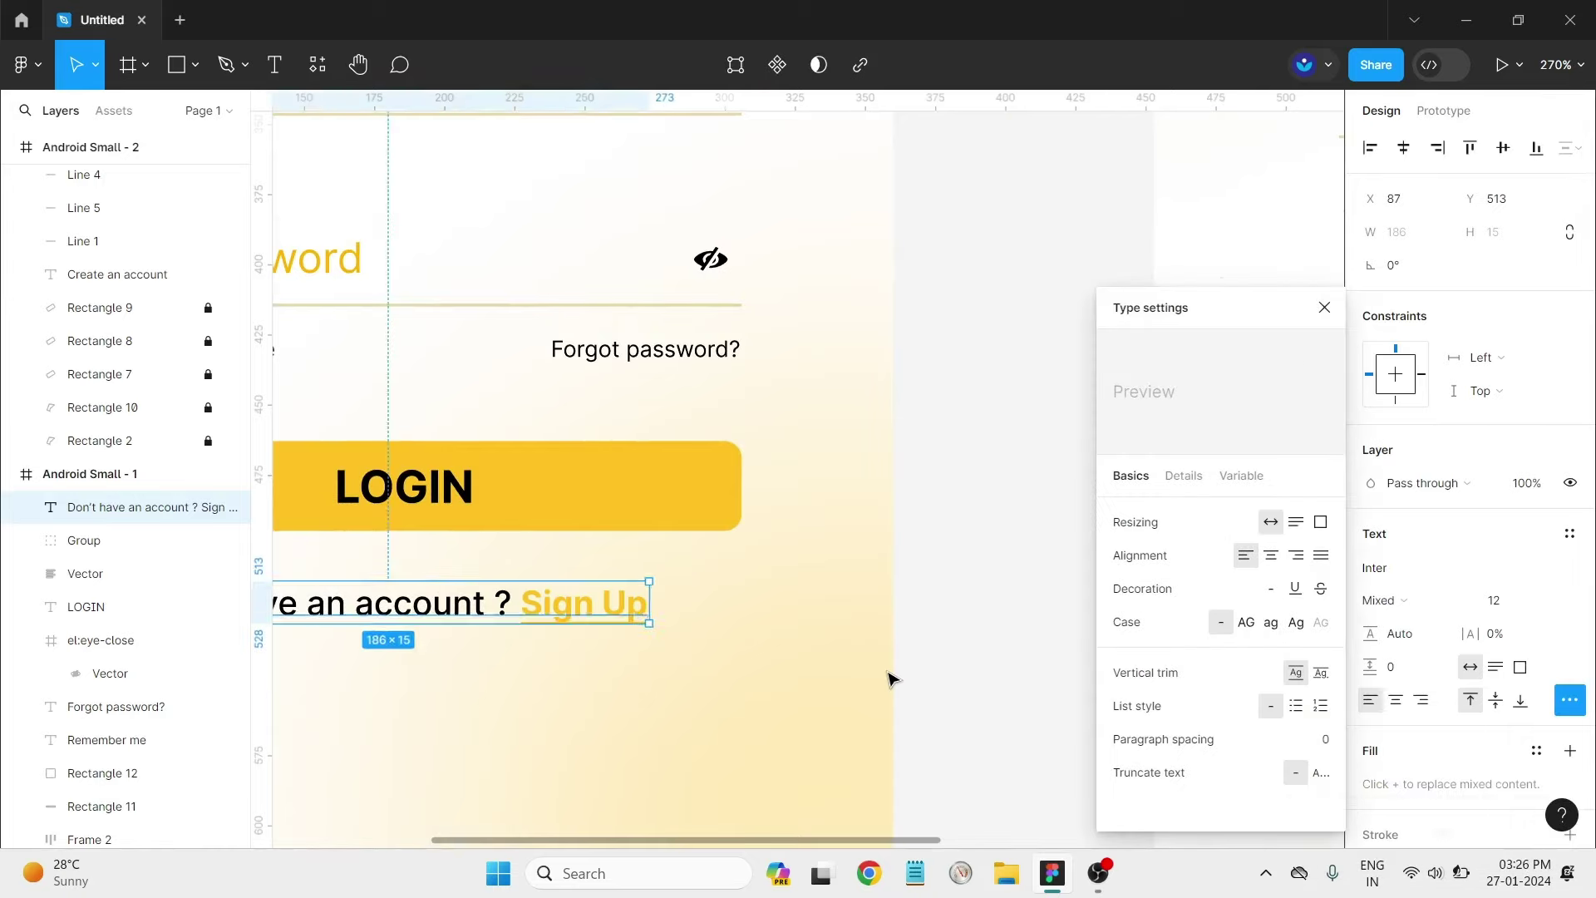
key(shift+1)
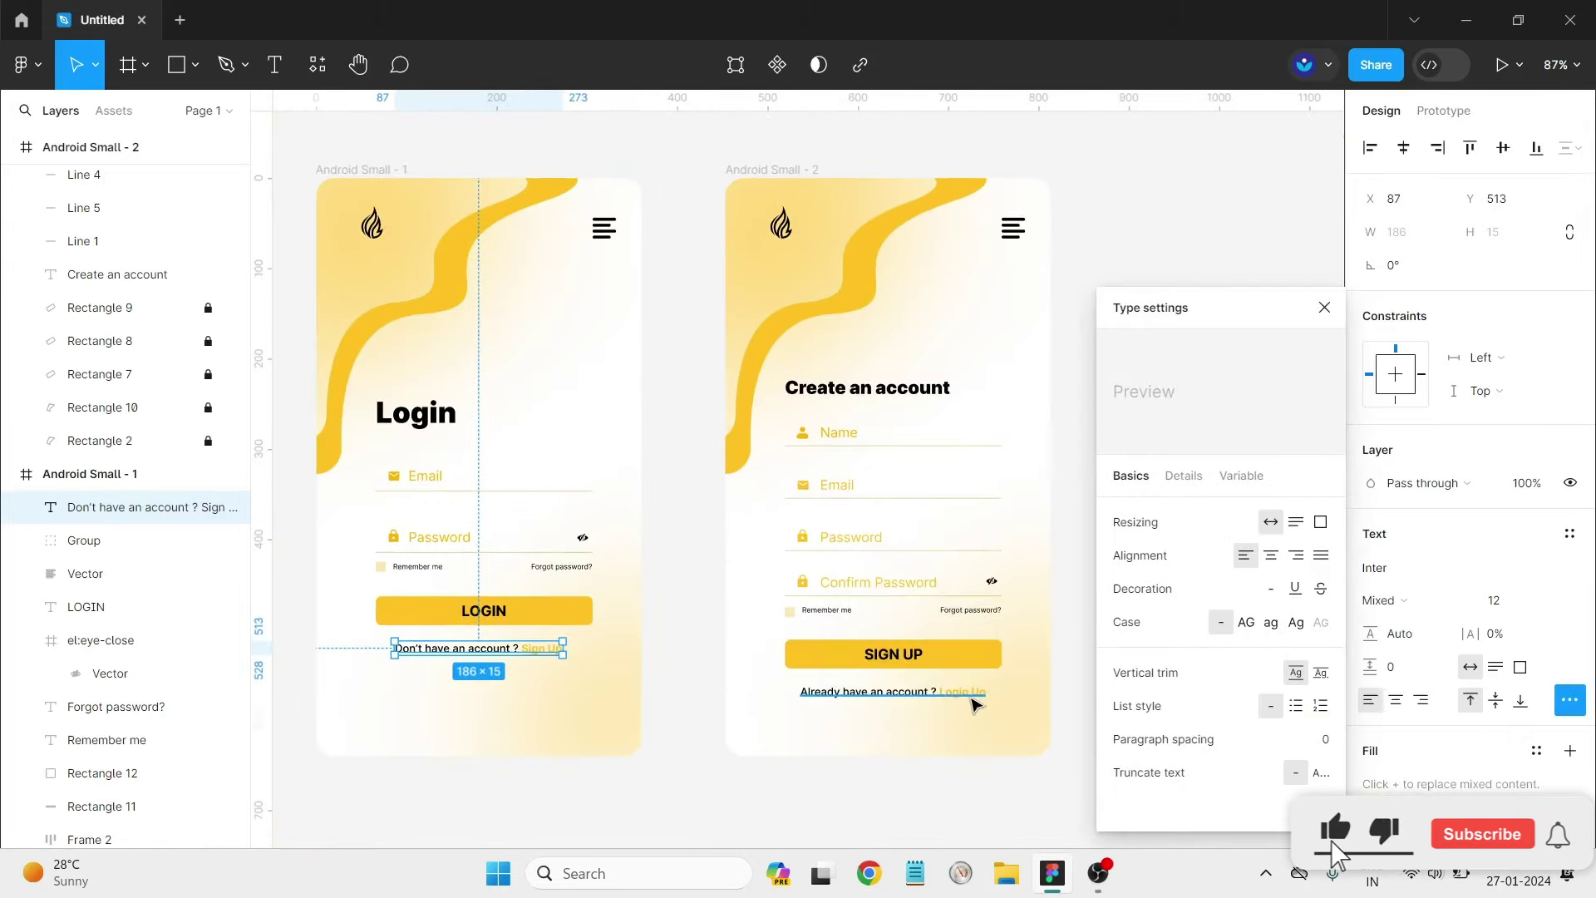
Underline the word Up in the Create an account footer's Login Up link.
scroll(970, 702, up, 5)
double_click(983, 686)
double_click(1007, 685)
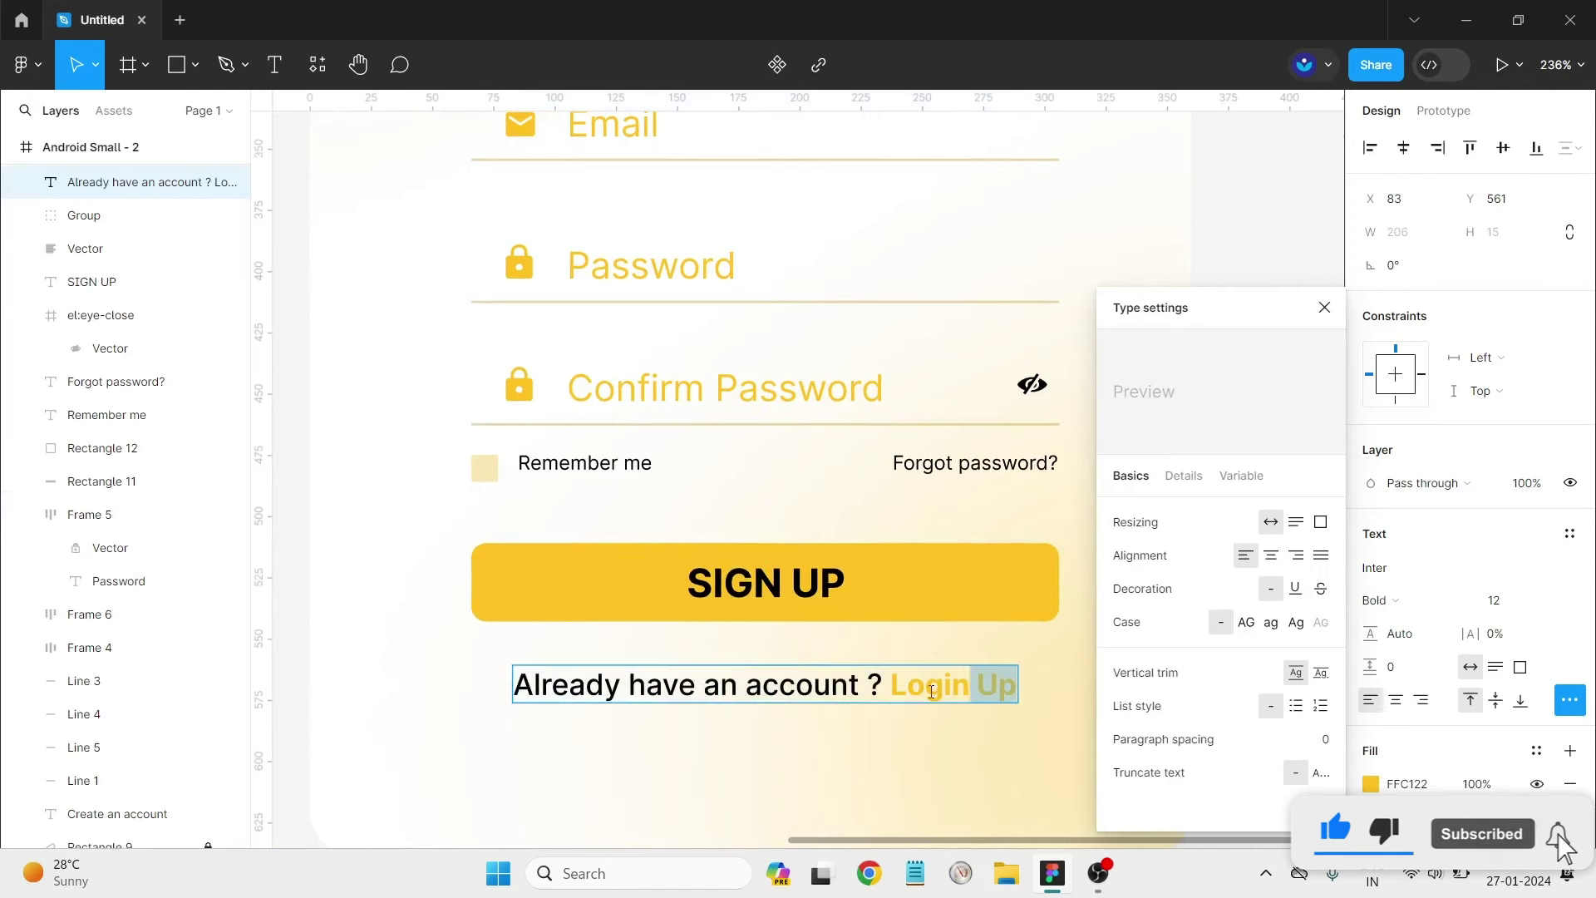
click(1295, 587)
key(Escape)
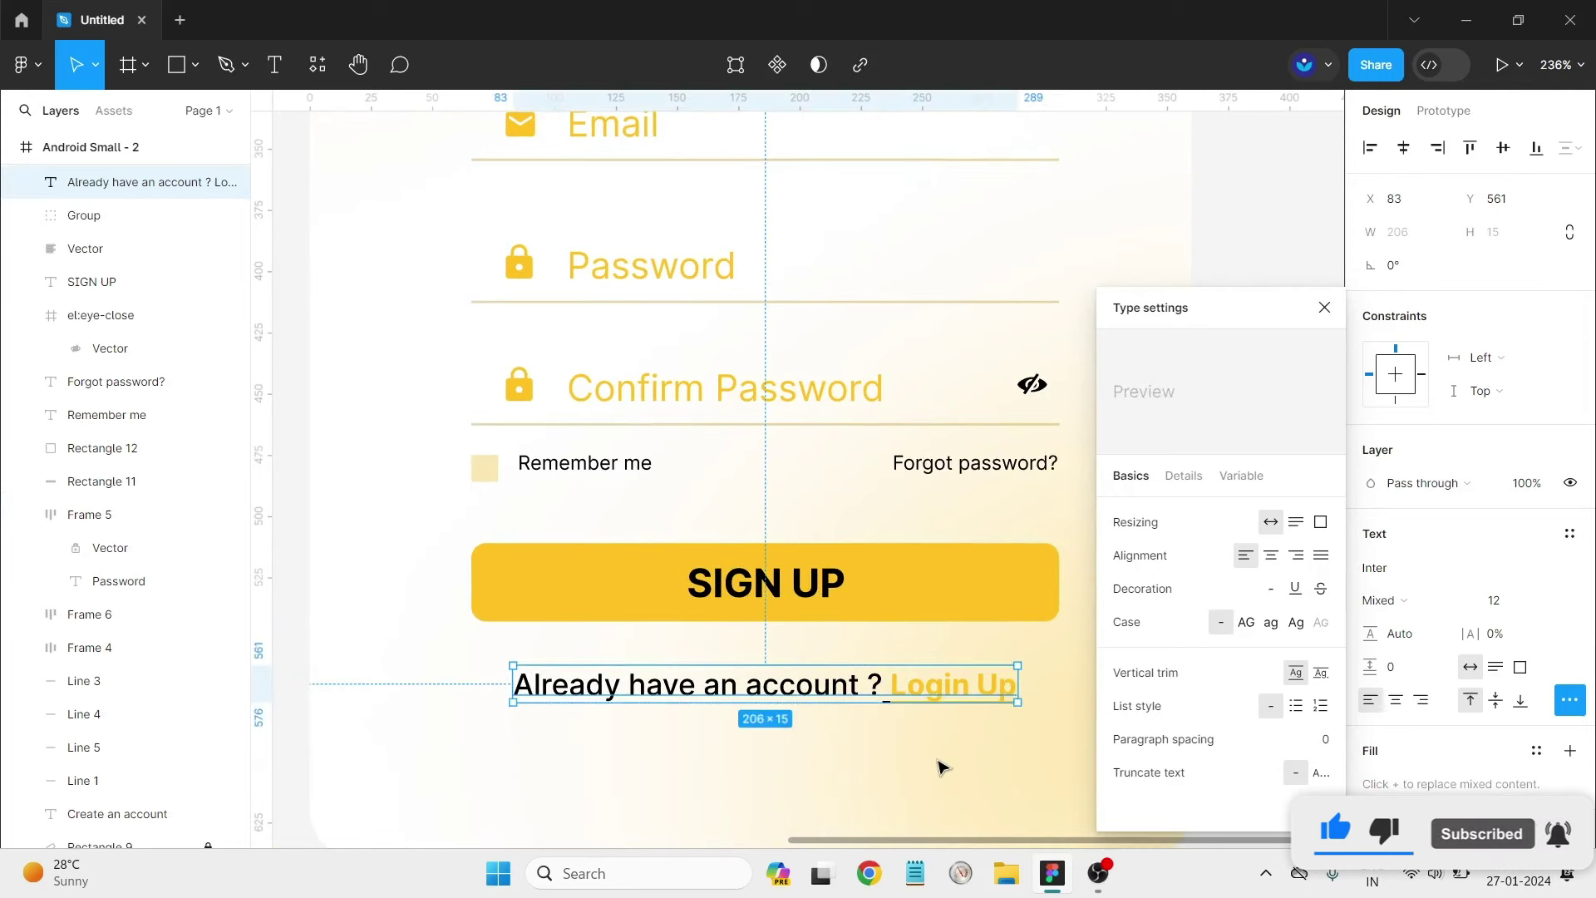
key(Escape)
double_click(920, 701)
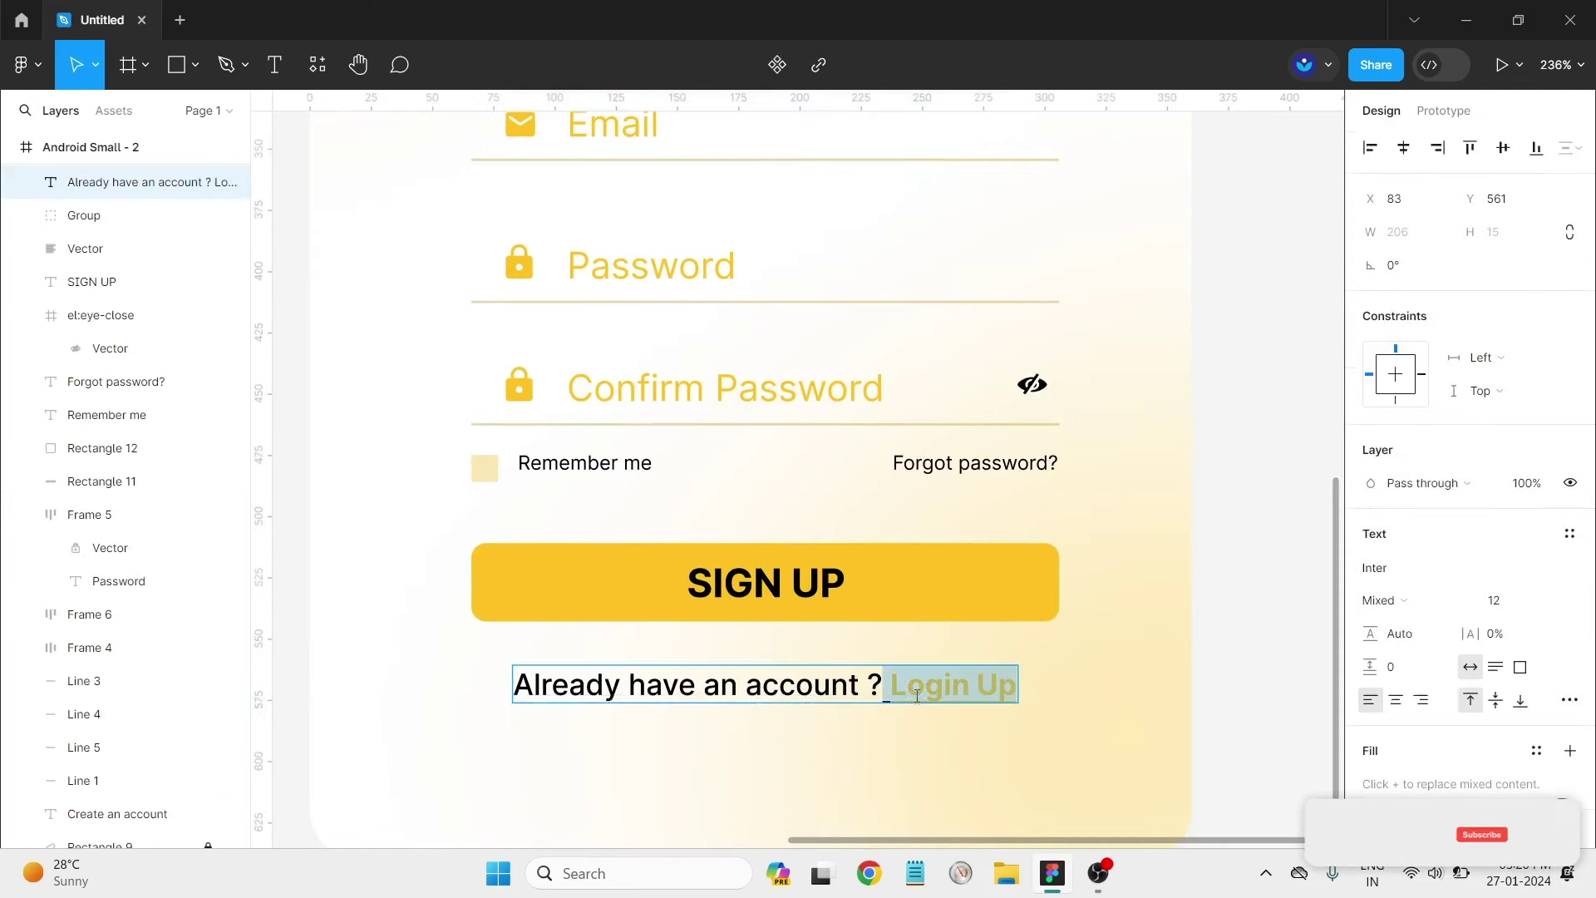
key(Escape)
Reselect the full Login Up link and bring up its extra typography settings.
double_click(1014, 689)
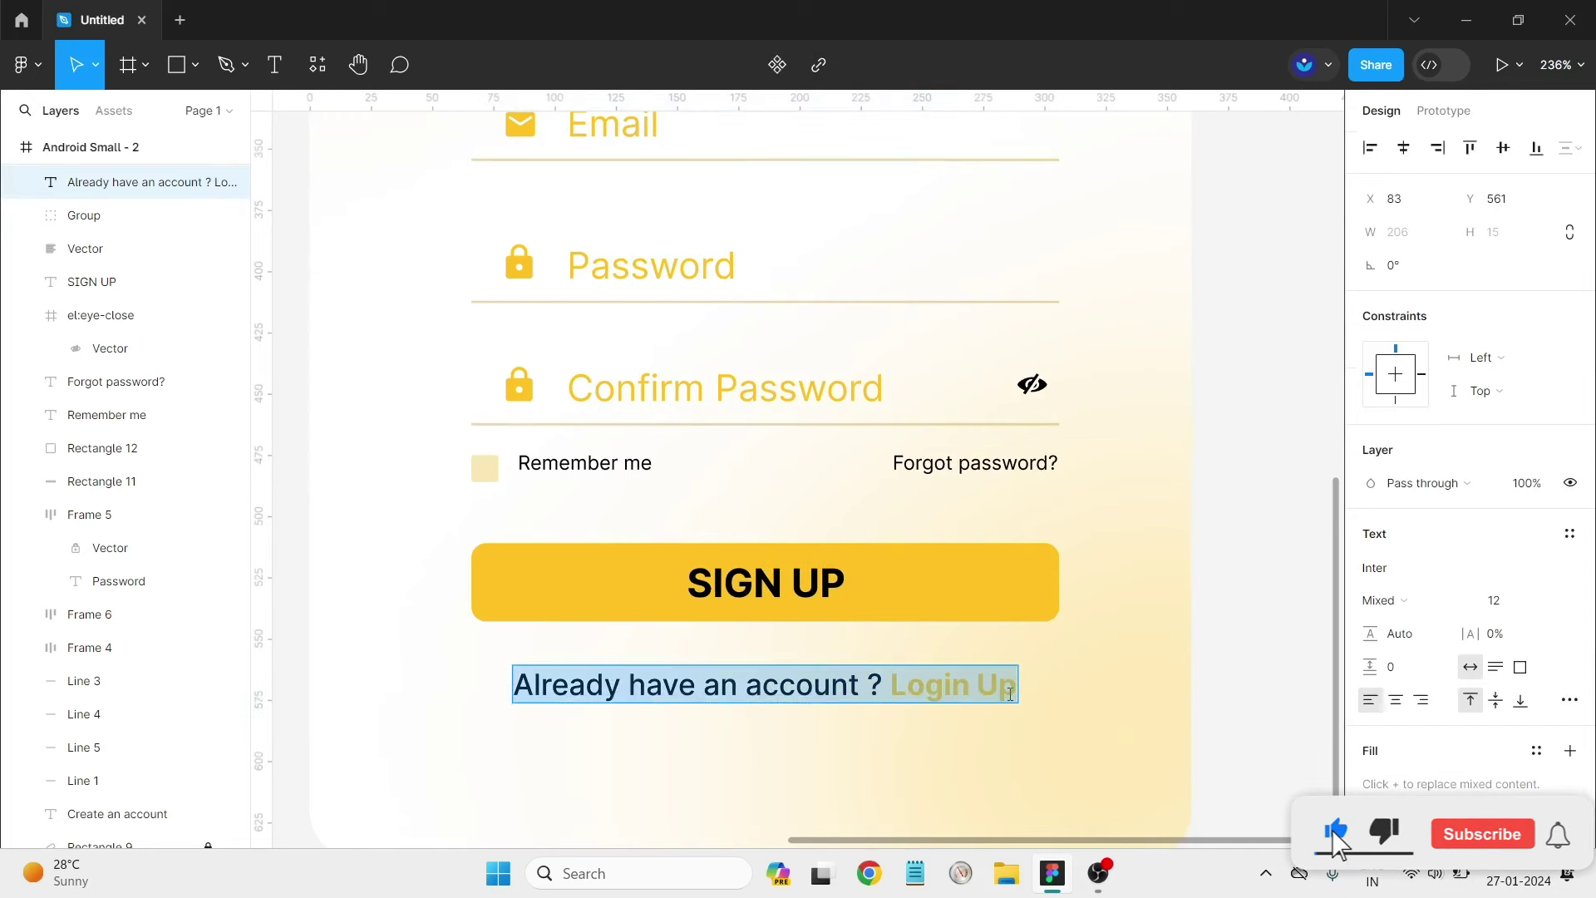
drag(1016, 688, 902, 689)
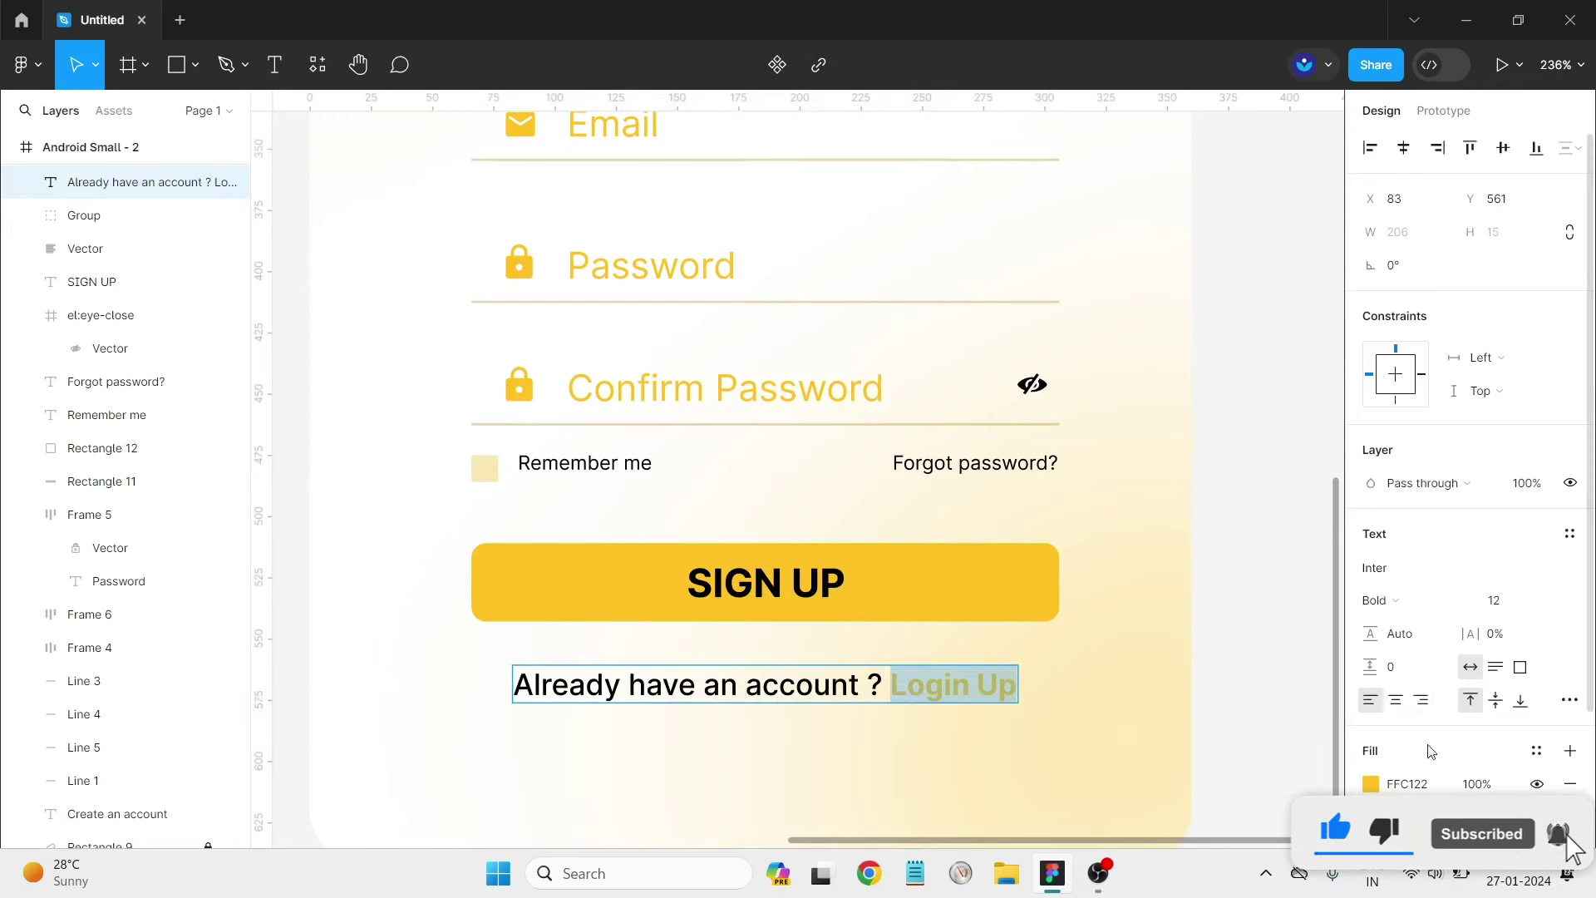
click(1569, 699)
scroll(956, 765, down, 2)
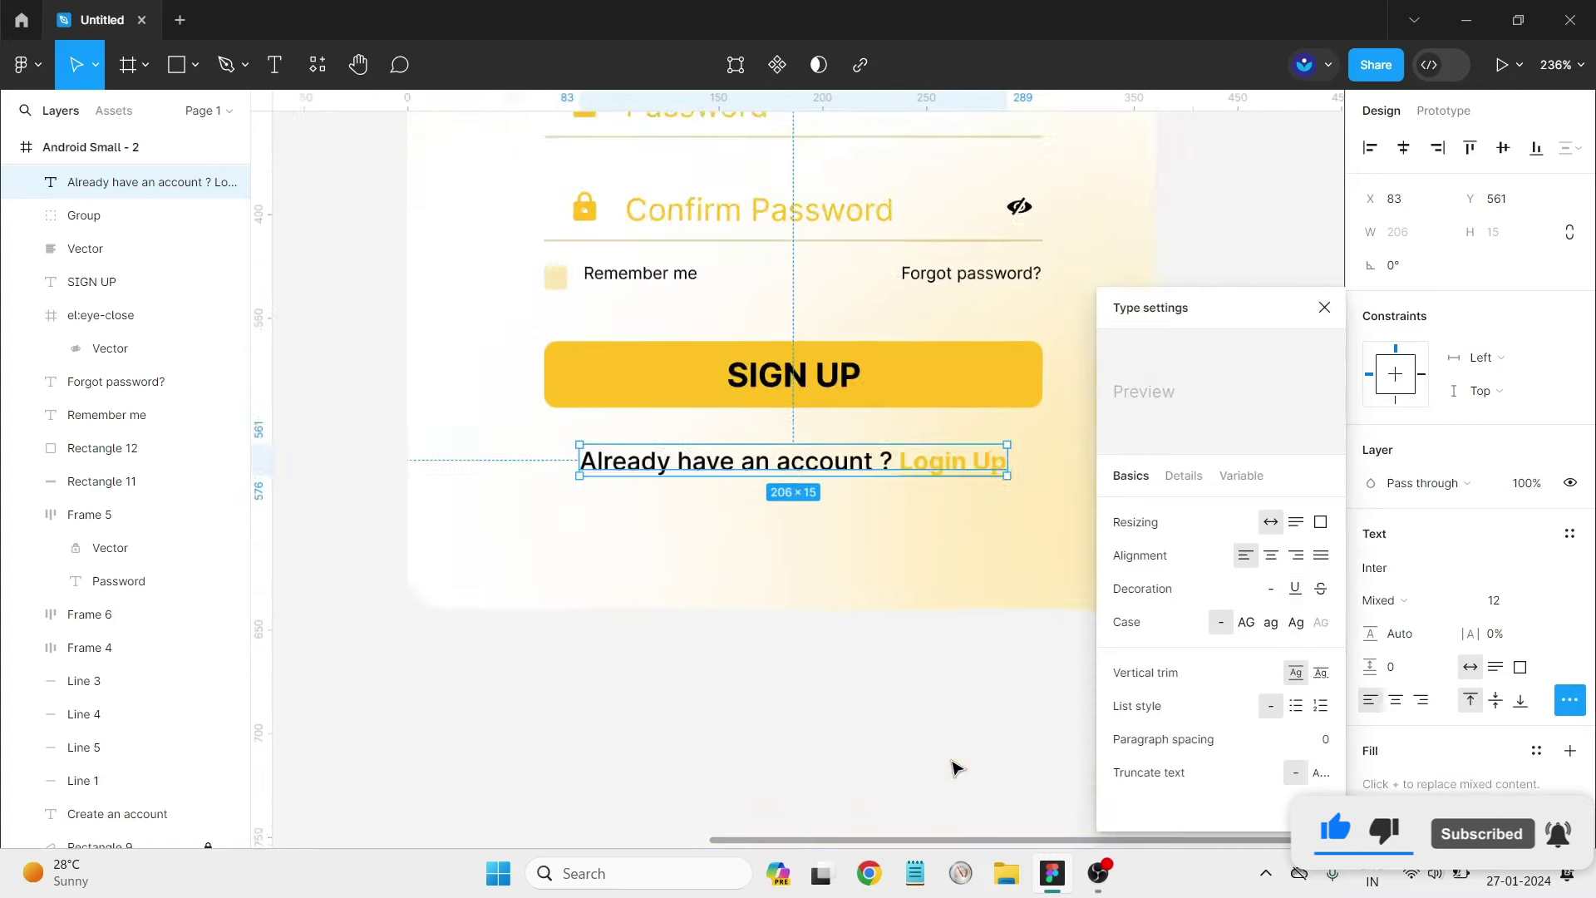
scroll(912, 687, down, 2)
scroll(722, 720, down, 3)
click(726, 719)
scroll(726, 718, down, 1)
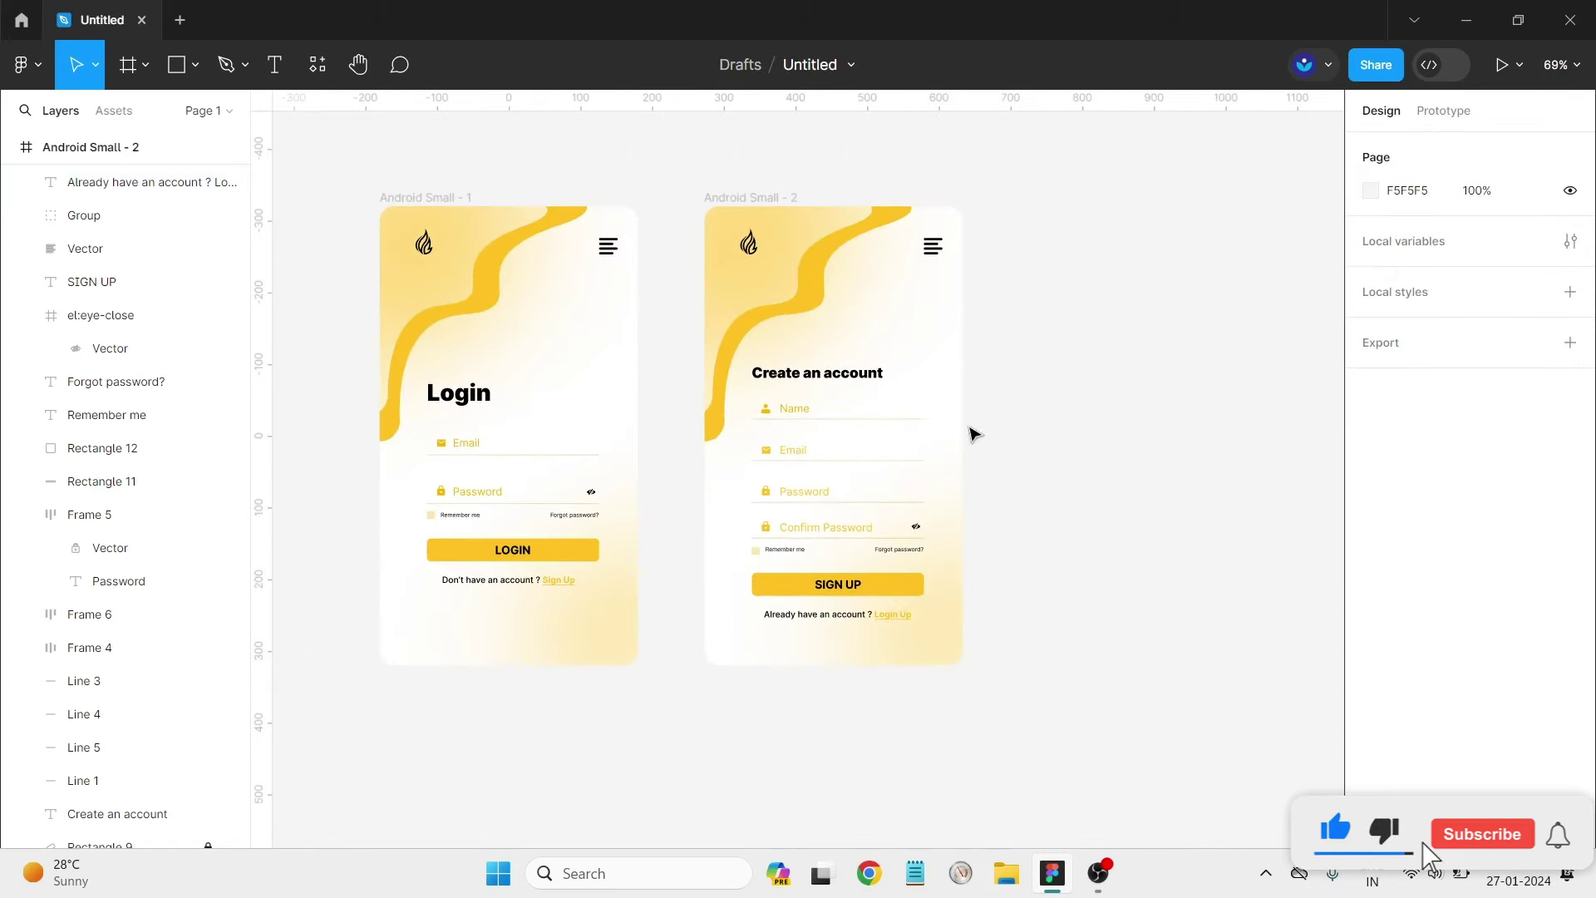
Zoom to fit, then align the Remember me checkbox, label and Forgot password? by vertical centres.
click(513, 549)
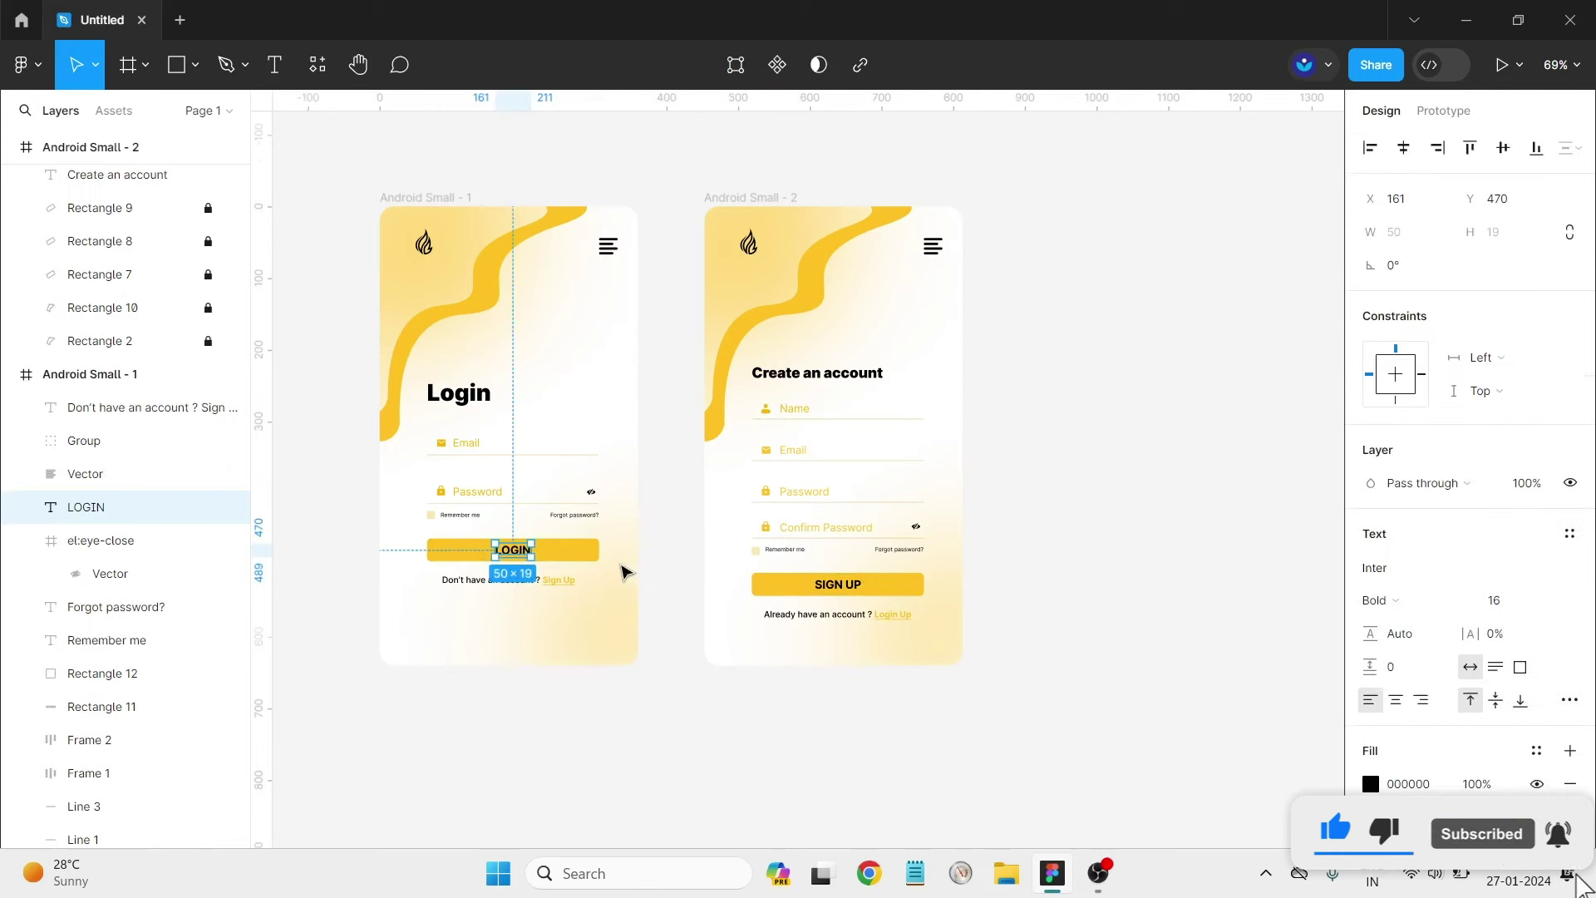
click(645, 571)
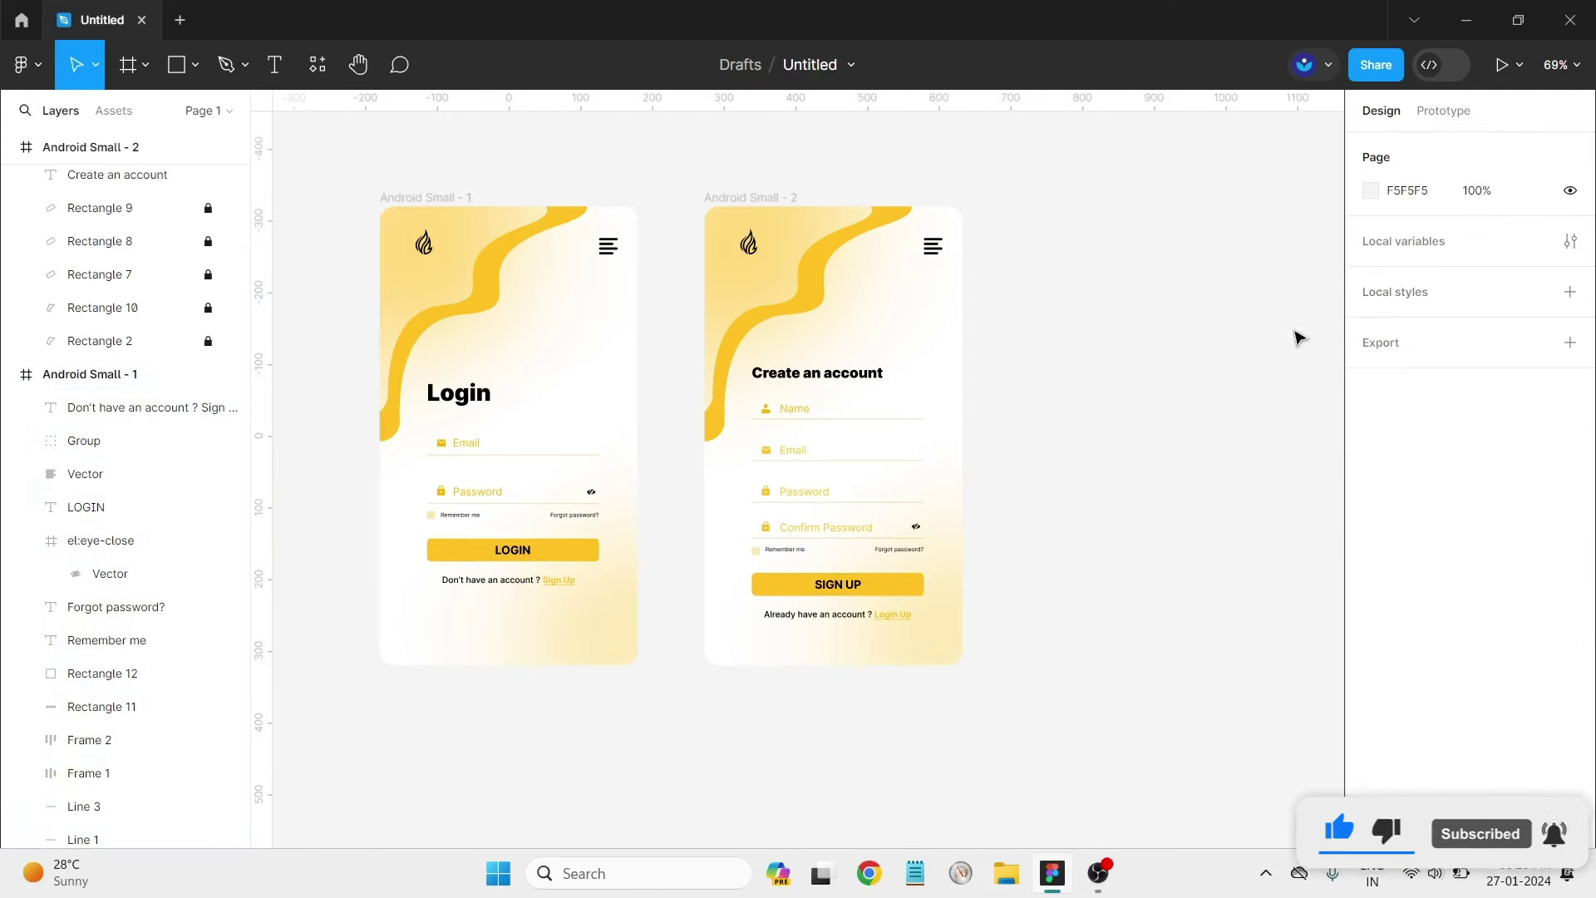
click(1557, 64)
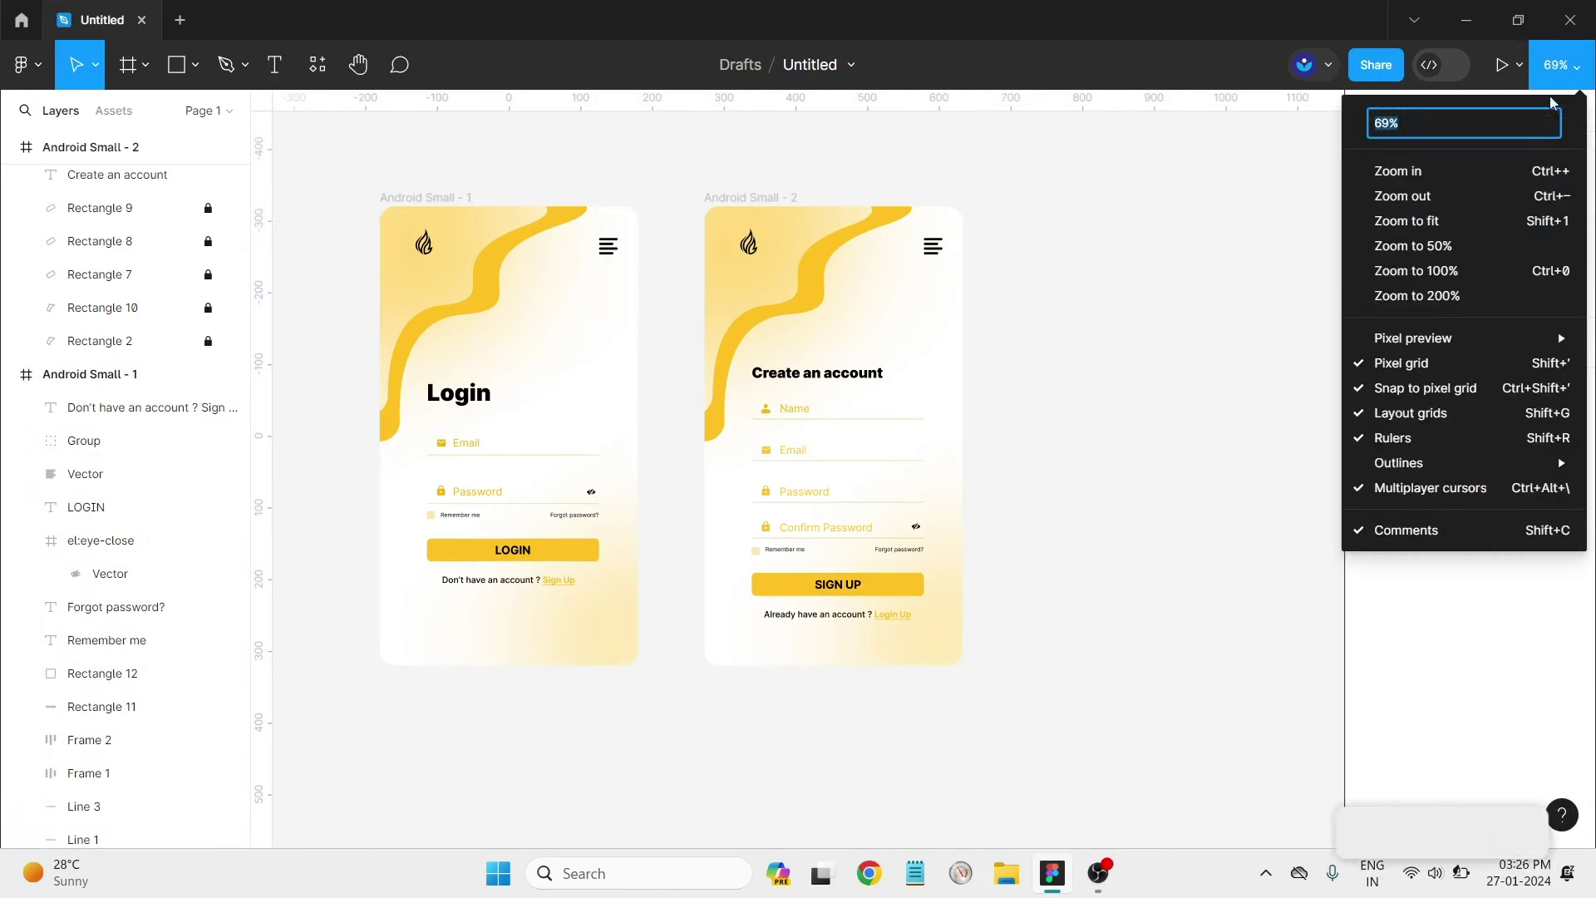
click(1483, 219)
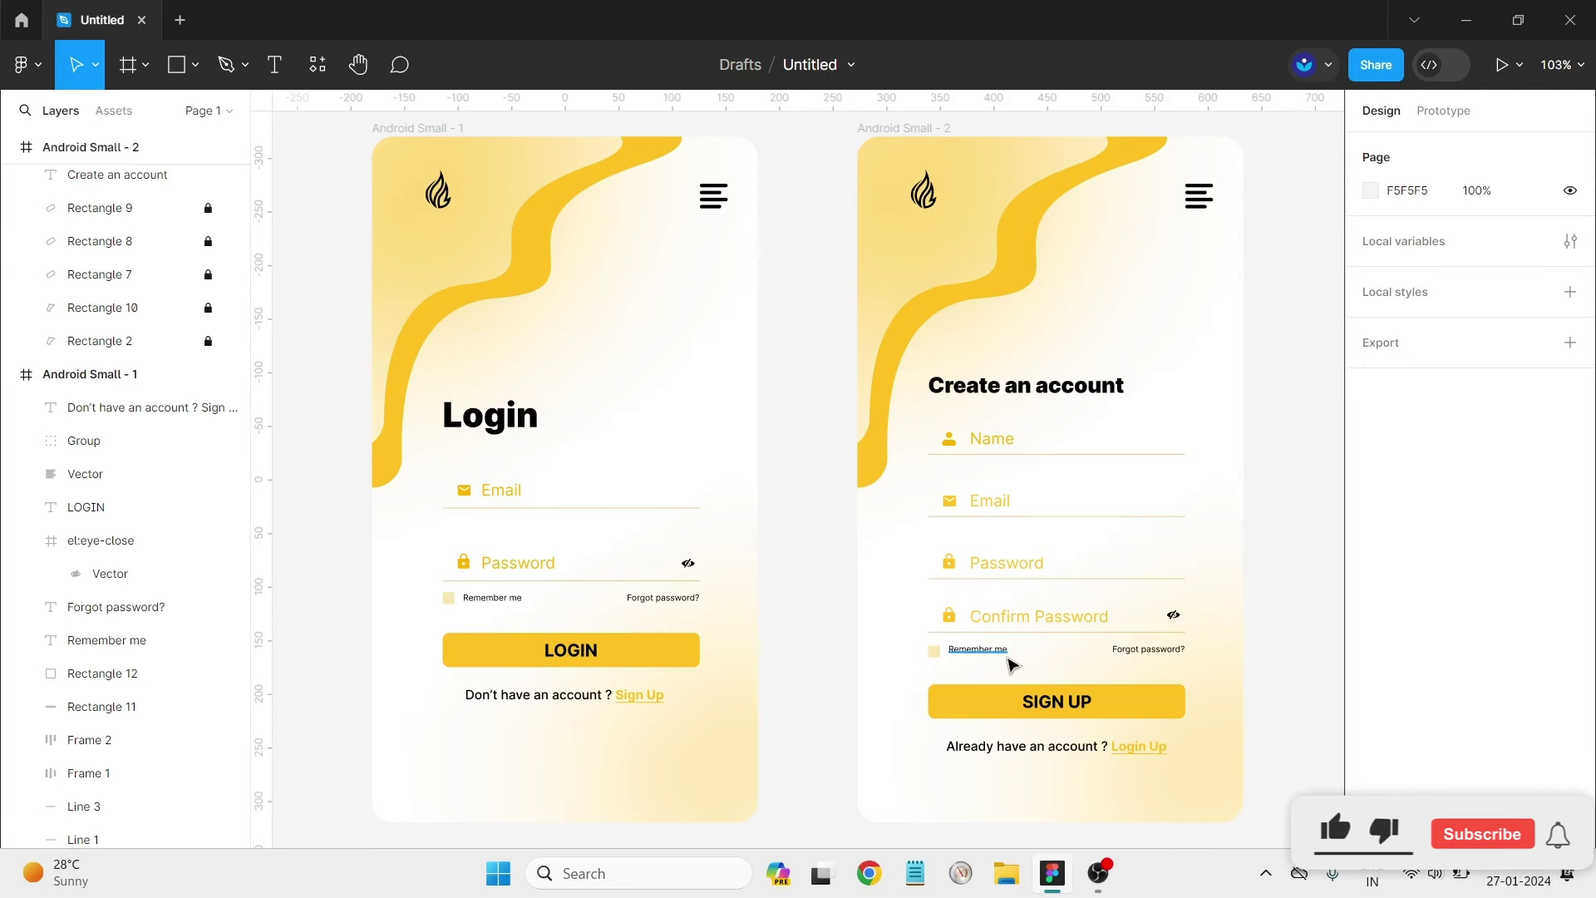
drag(1197, 665, 927, 642)
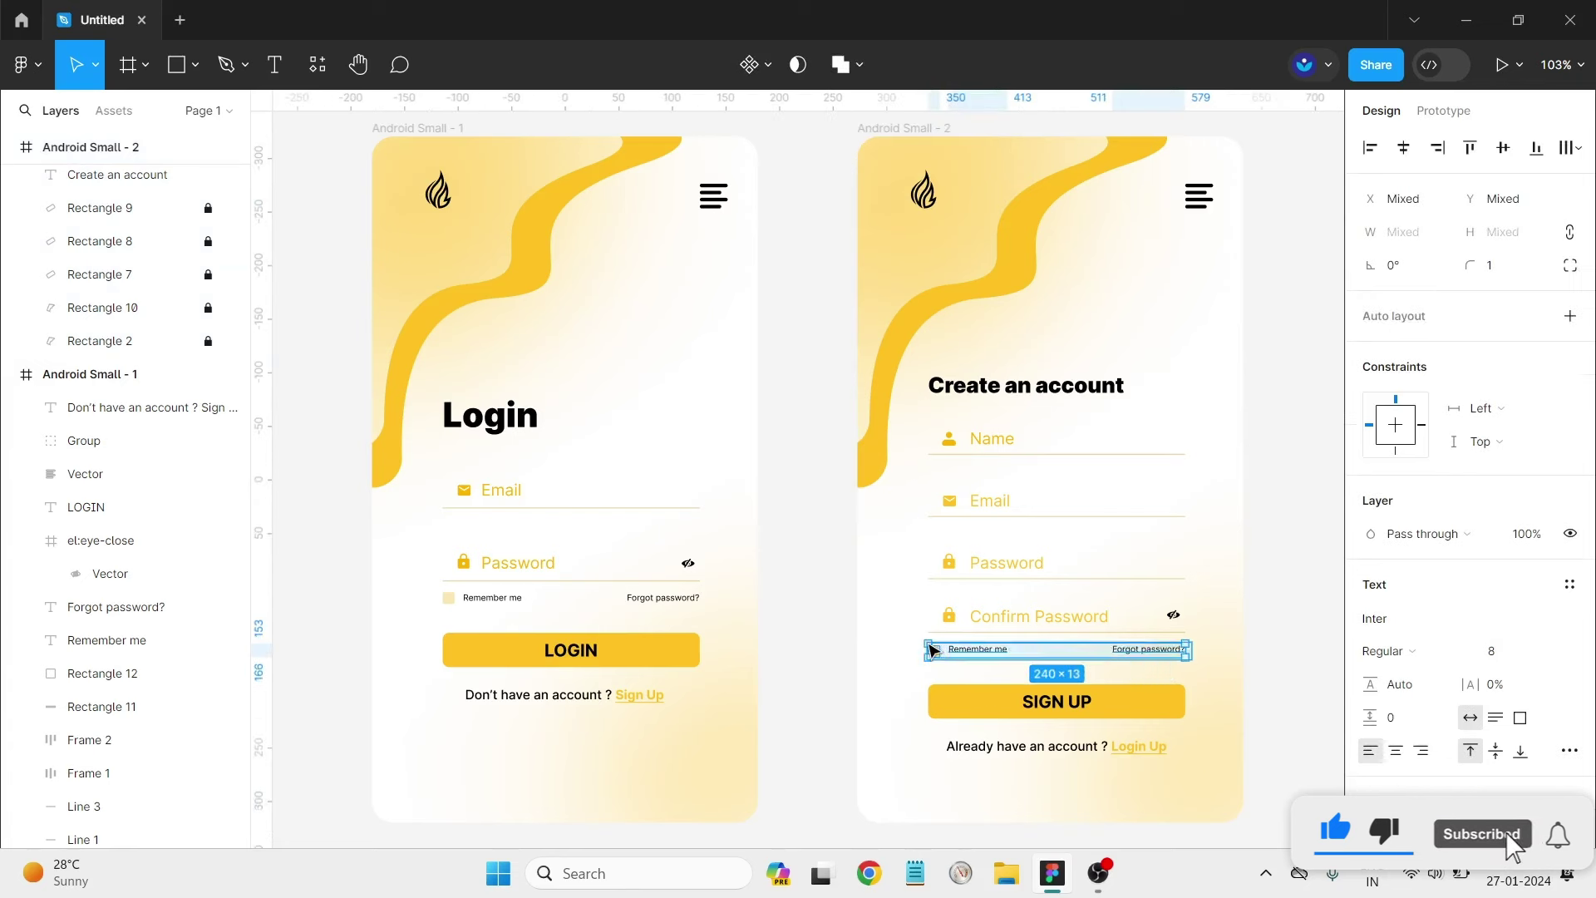
click(1502, 148)
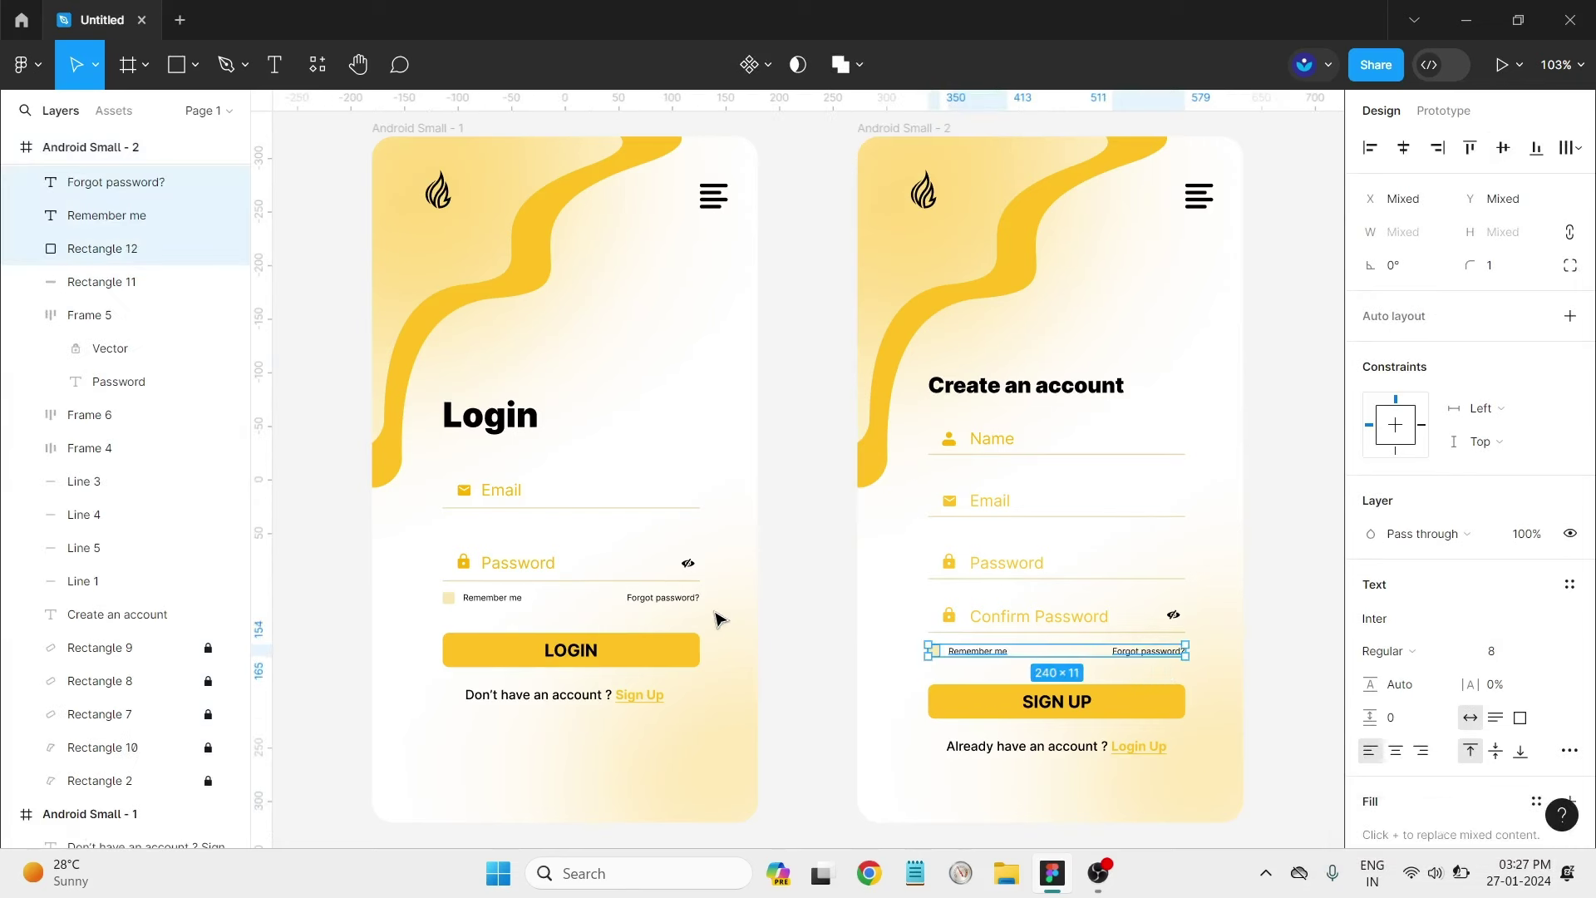
click(1015, 821)
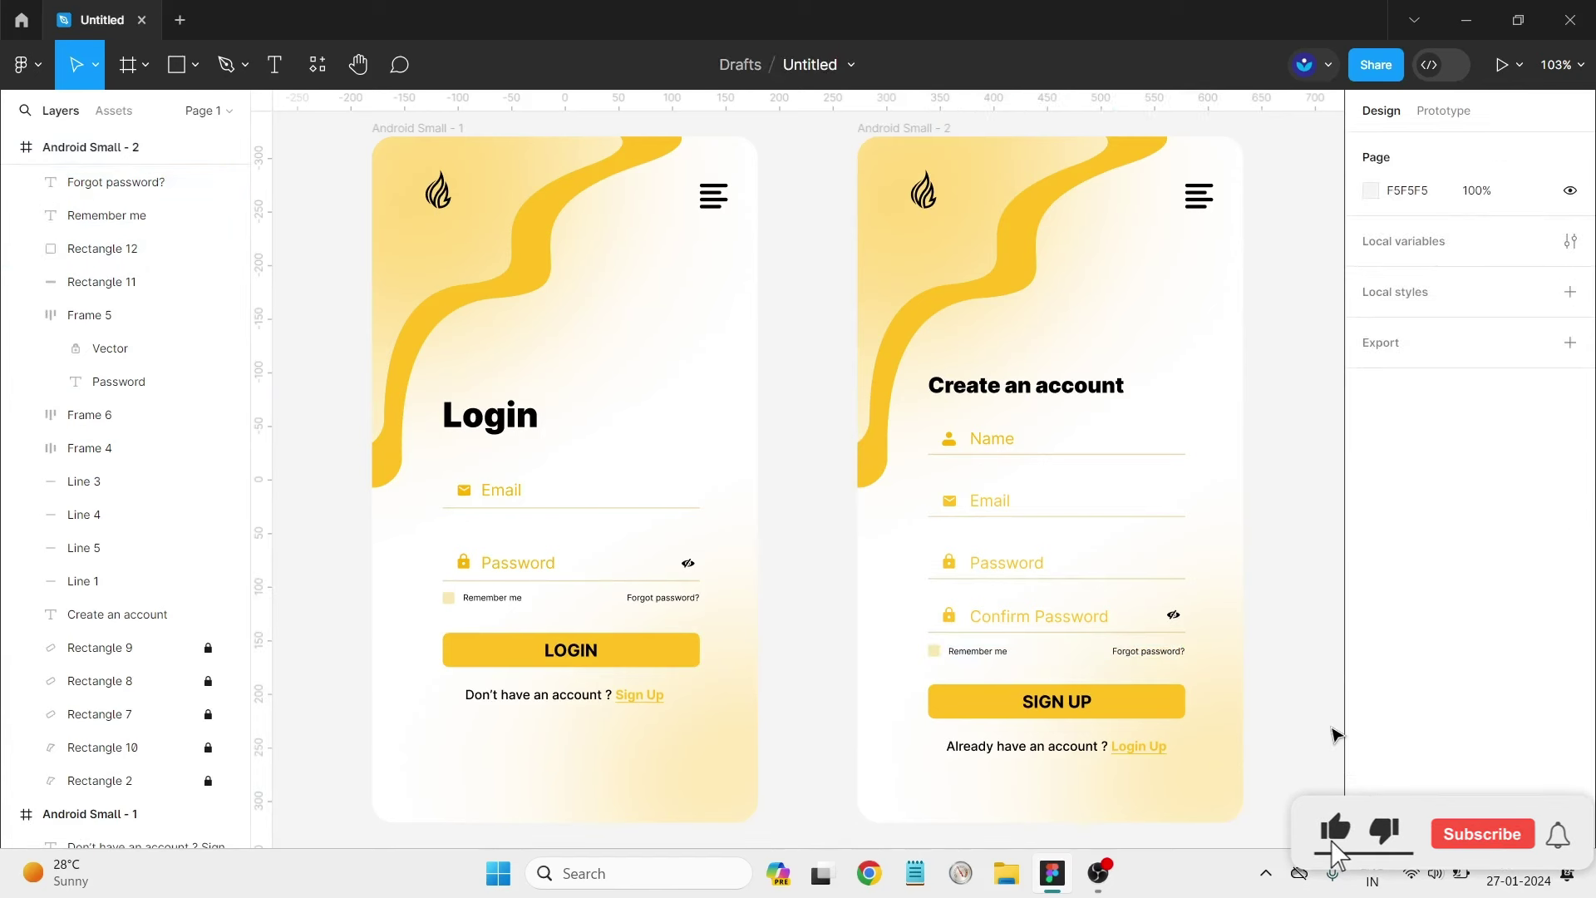